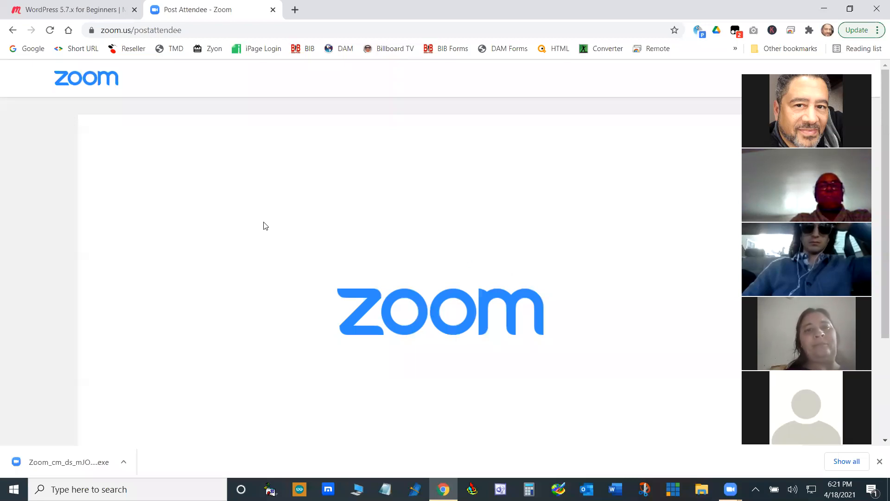
- Open the bookmarked Reseller login page and log in to the reseller account with the prefilled credentials
click(189, 29)
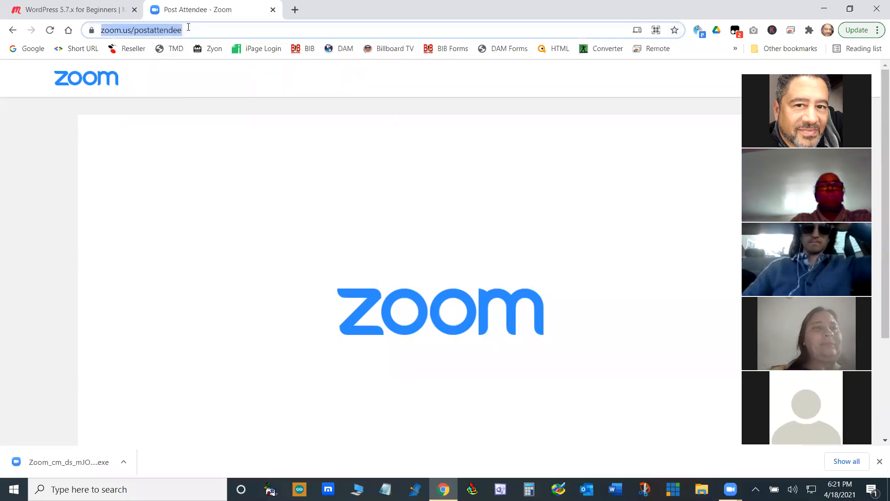
click(132, 51)
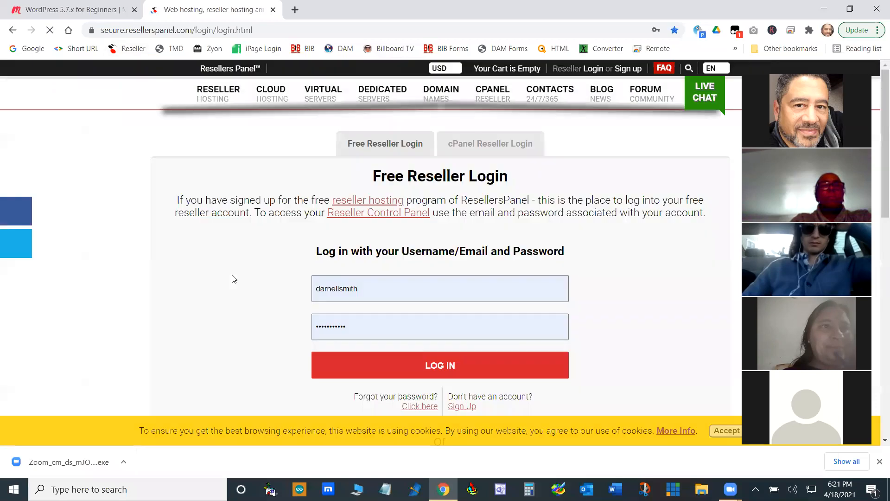
click(461, 366)
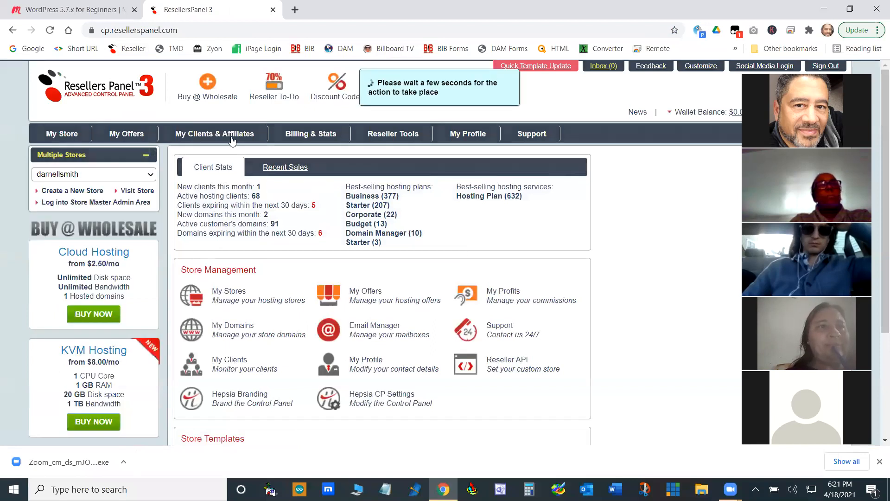
- List the reseller's clients and open the hosting control panel of the client who signed up on Apr 12, 2021
mouse_move(216, 135)
click(195, 149)
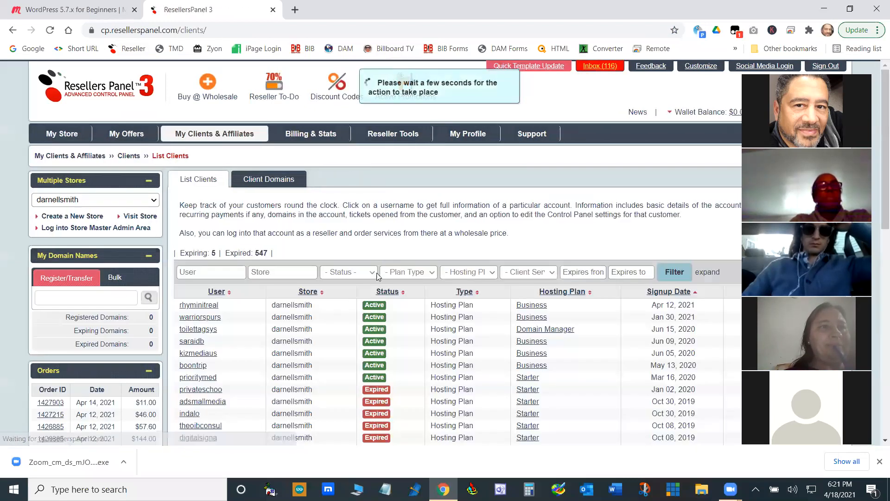
click(199, 306)
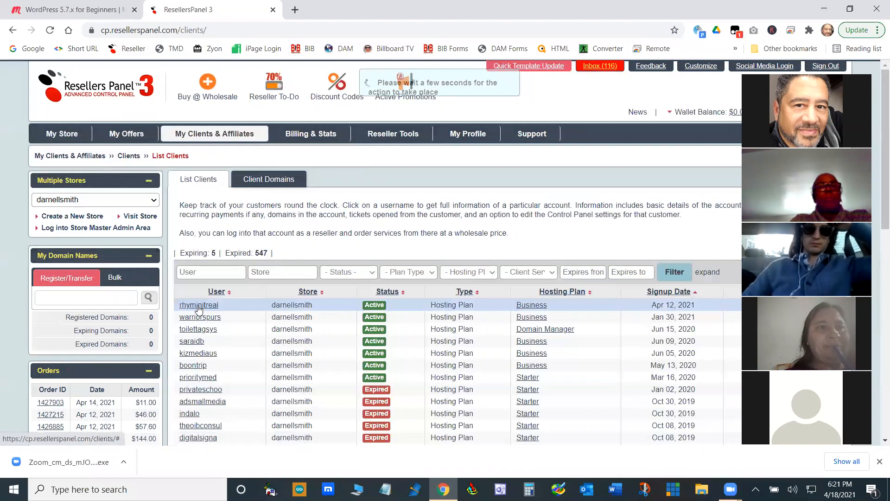
click(593, 156)
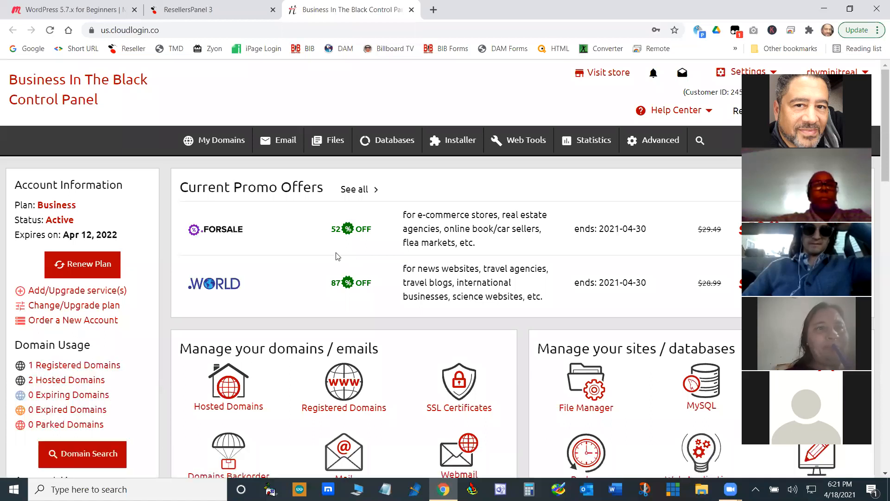
- Look over the control panel home page, including the account information, promo offers and the domain, e-mail and site management tools
scroll(337, 256, down, 5)
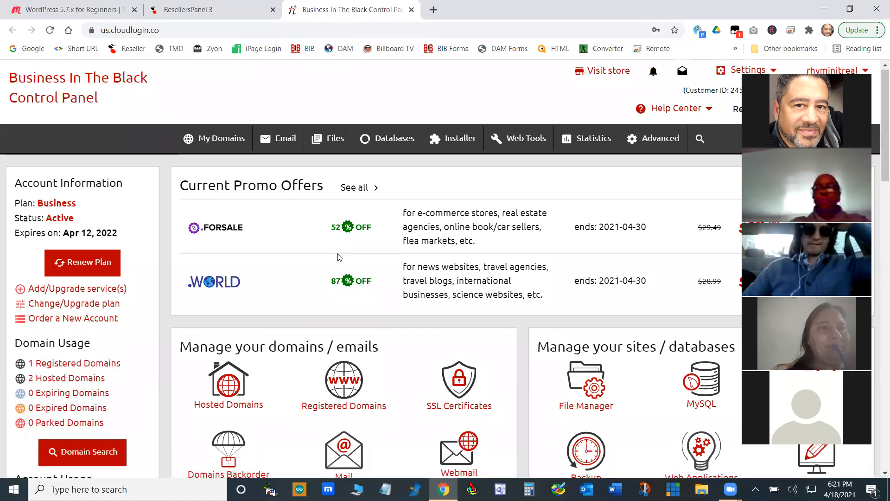
scroll(338, 253, up, 3)
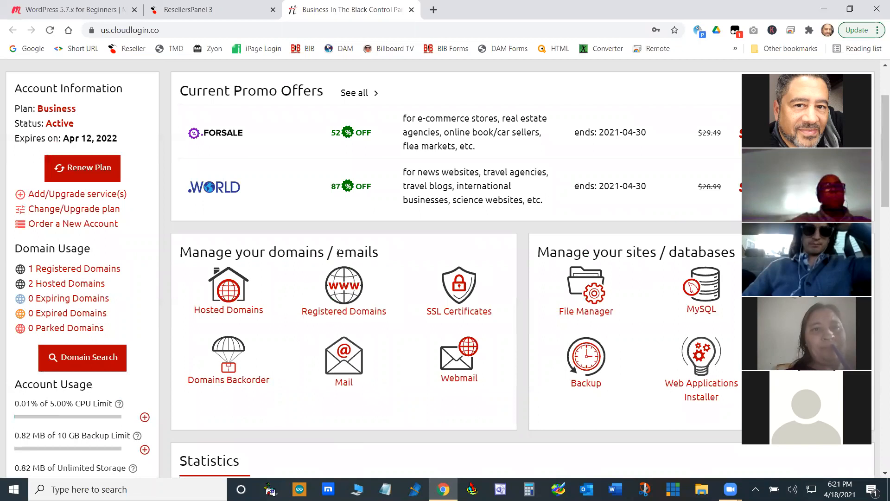
scroll(343, 251, up, 2)
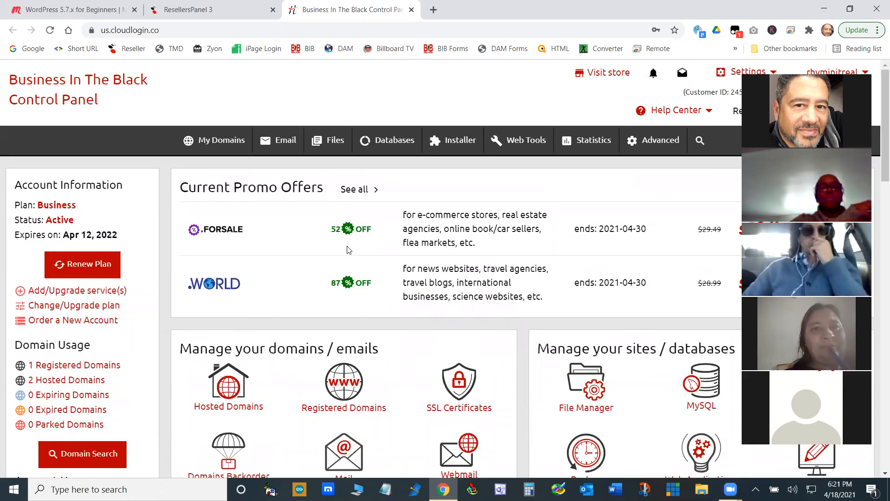
scroll(349, 250, down, 2)
scroll(347, 249, up, 2)
scroll(346, 249, down, 6)
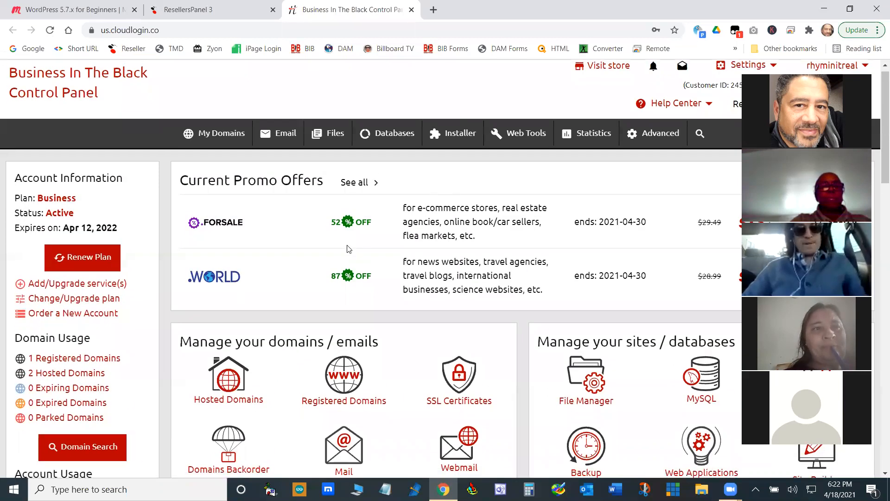
scroll(306, 206, up, 4)
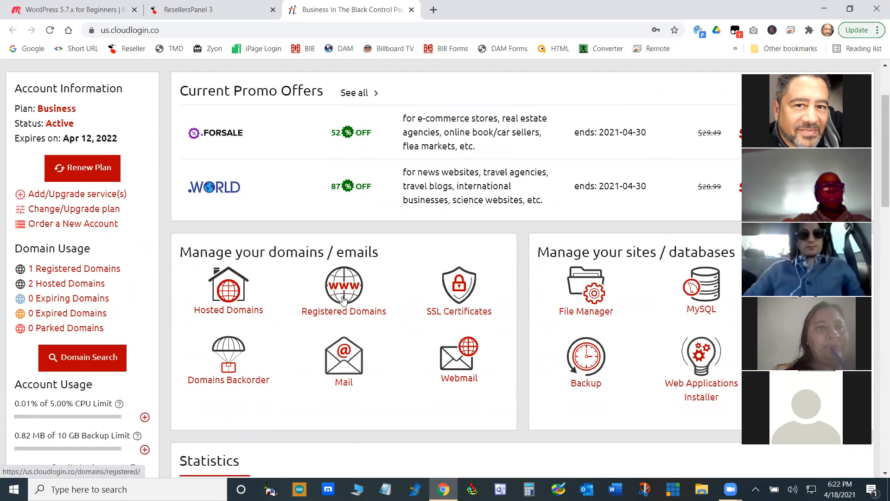
scroll(290, 162, up, 2)
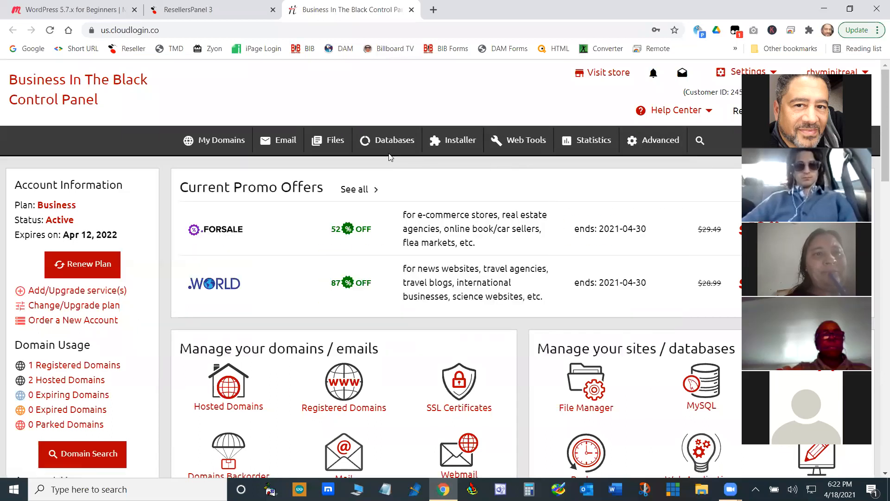
- Open the Applications Installer and start a WordPress 5.7.1 installation from the most popular scripts
mouse_move(454, 141)
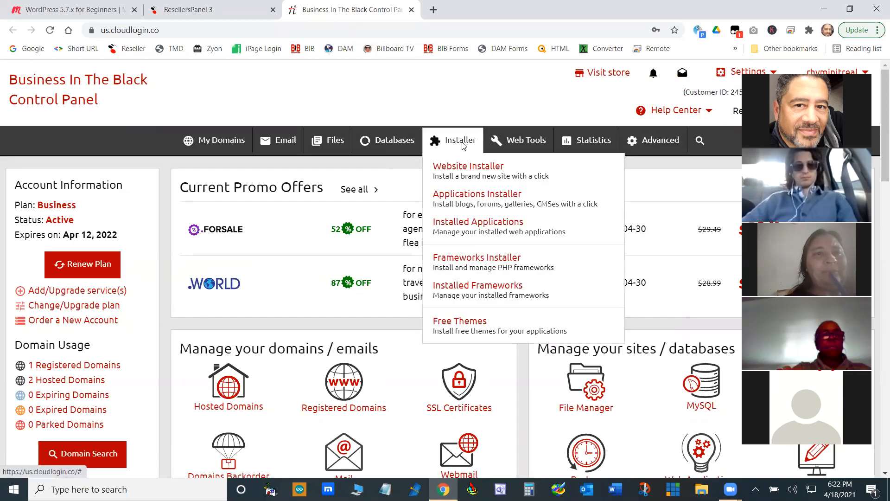
click(463, 194)
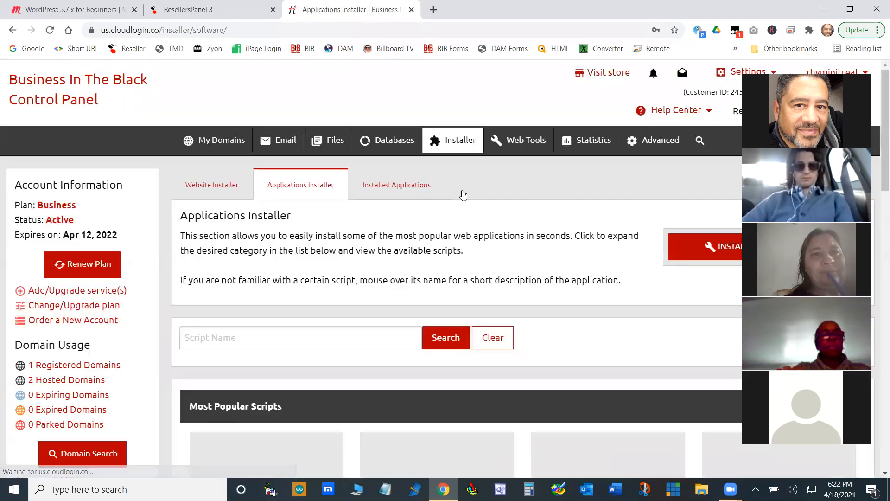
scroll(461, 194, down, 5)
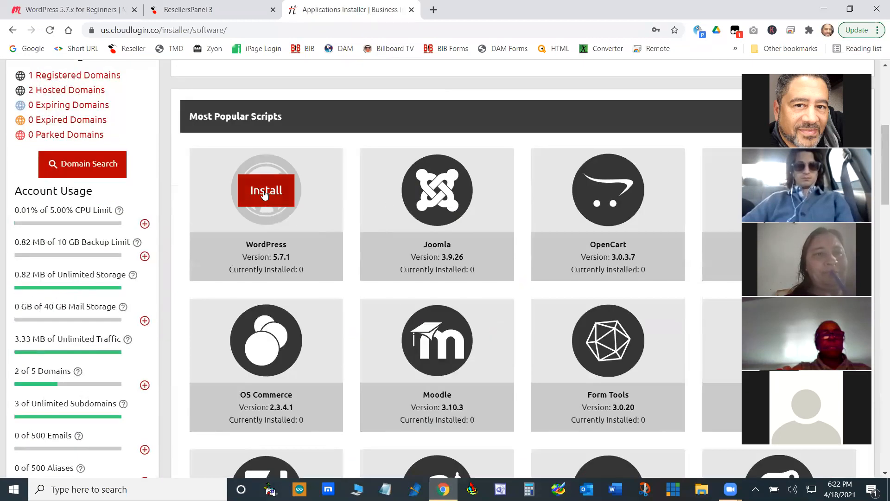
click(264, 195)
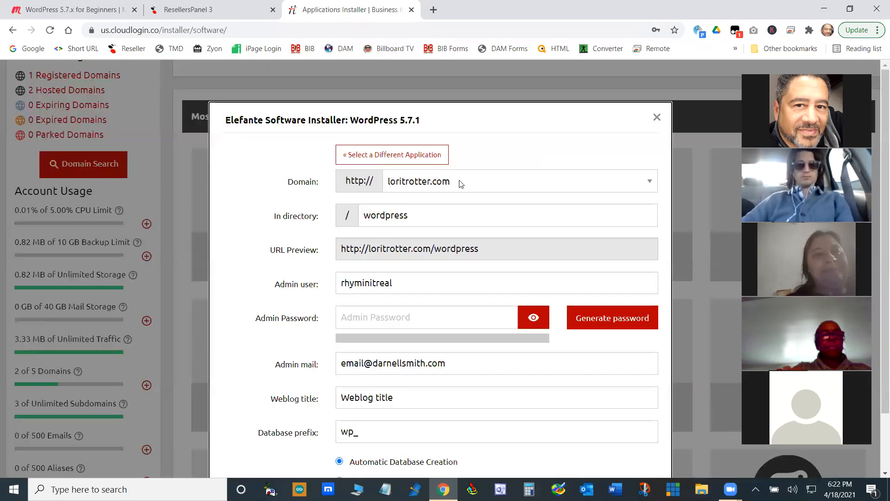
- Clear the installation directory so that WordPress installs in the domain's root
drag(423, 215, 332, 227)
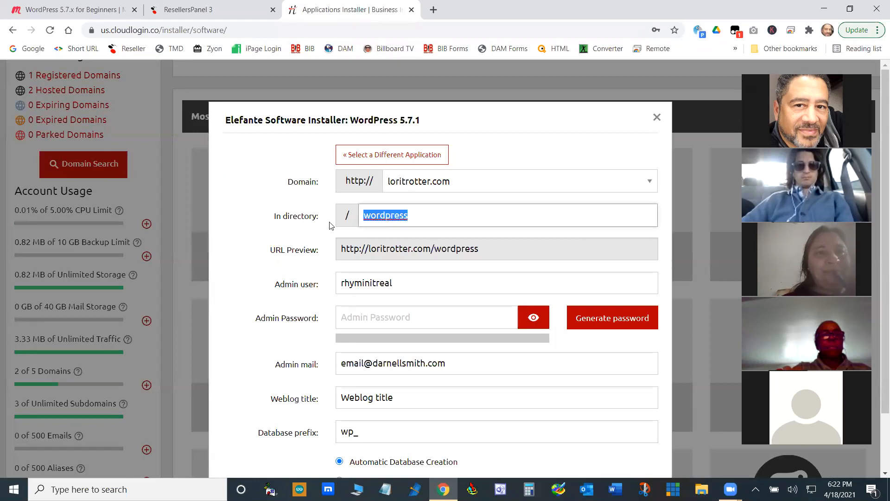
click(426, 220)
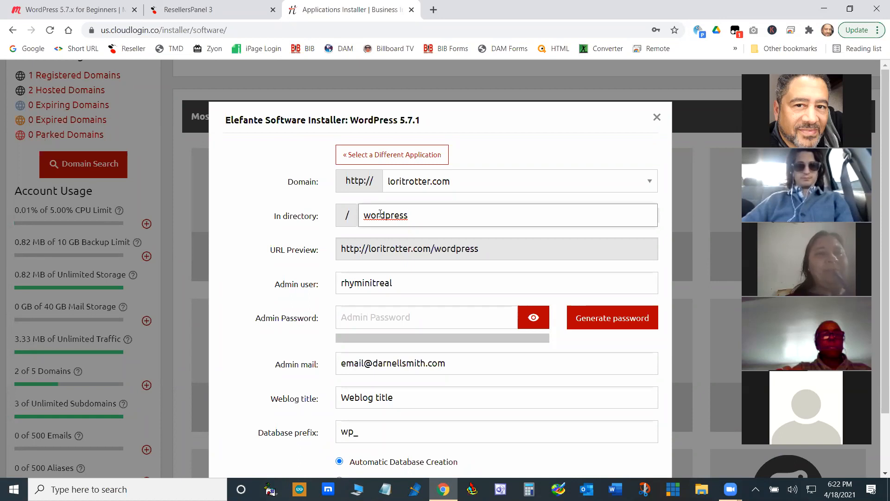
drag(408, 214, 330, 219)
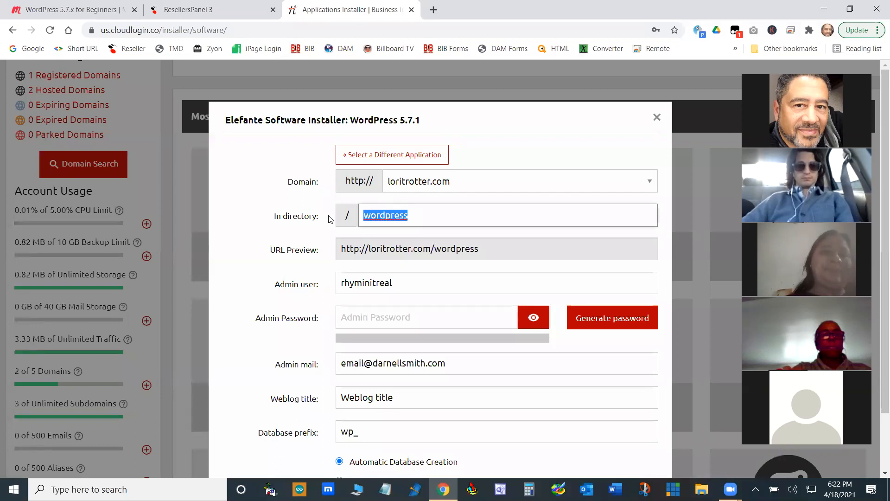
key(BackSpace)
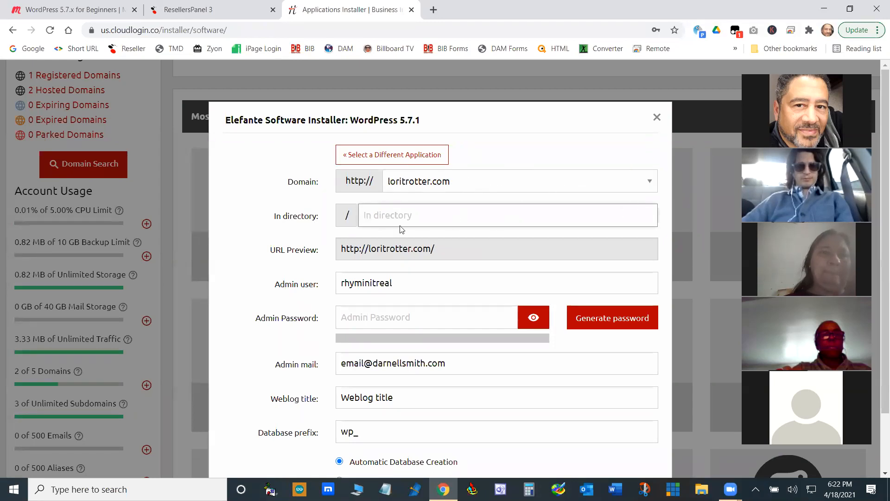
- Enter the admin password for the WordPress installation, keeping the prefilled admin user
drag(405, 284, 297, 282)
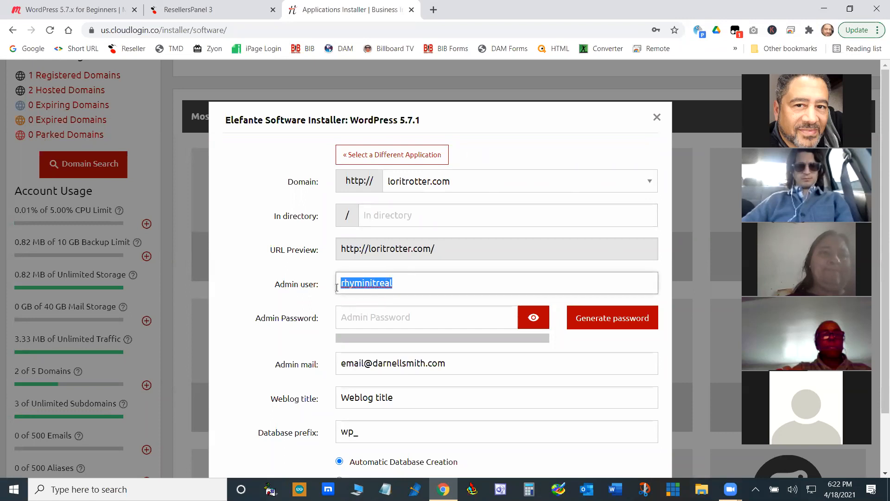
click(407, 320)
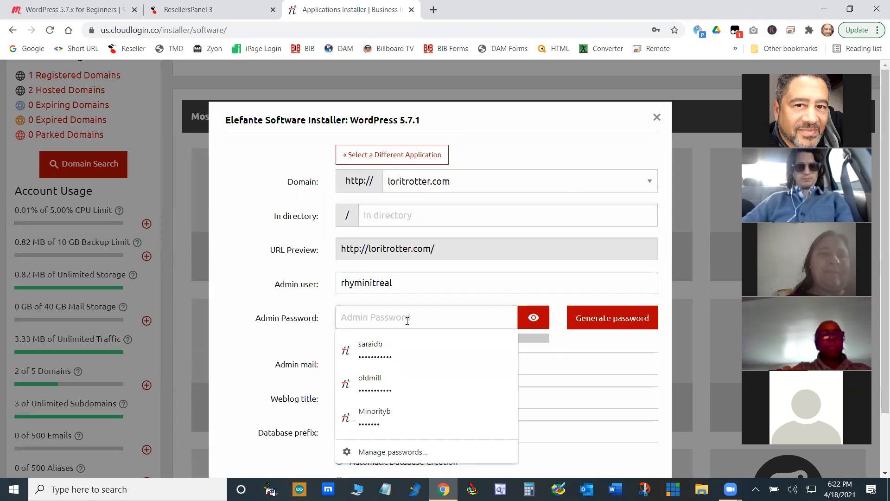
text(abcdefgh)
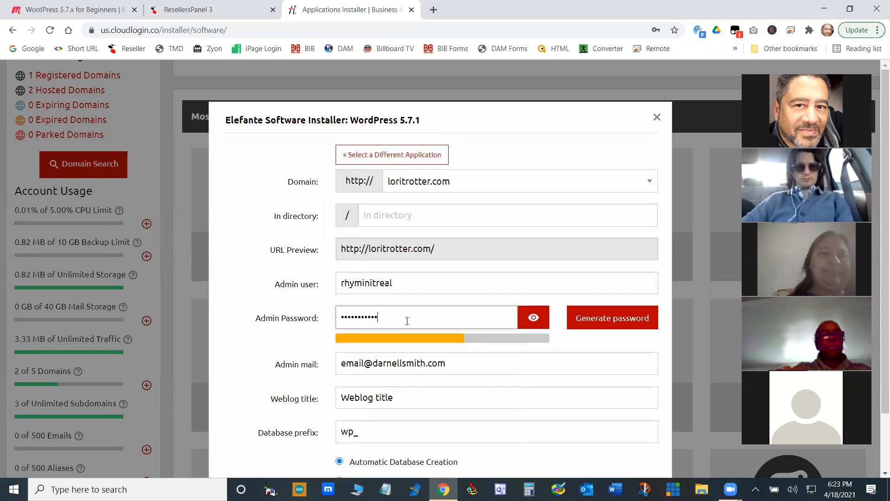
text(ijk)
key(ctrl+a)
text(abcdefghi)
- Replace the admin e-mail with the info address at the domain on which WordPress is being installed
drag(364, 363, 328, 365)
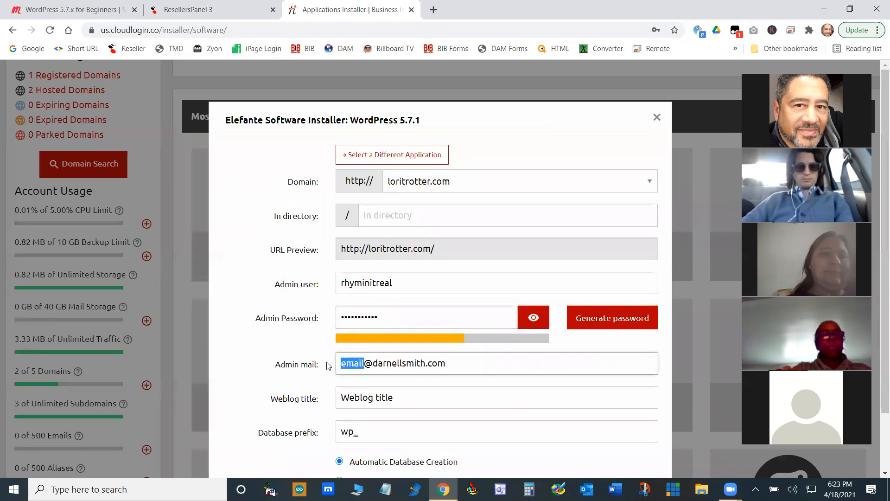
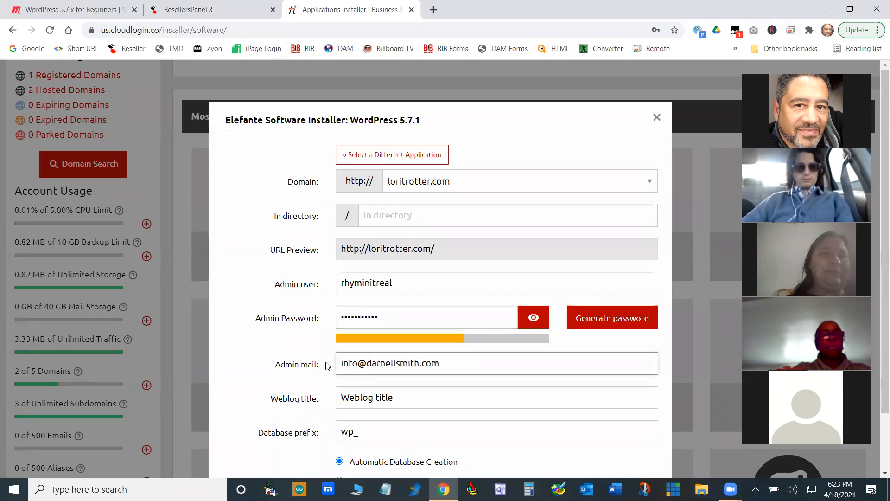
drag(471, 357, 369, 365)
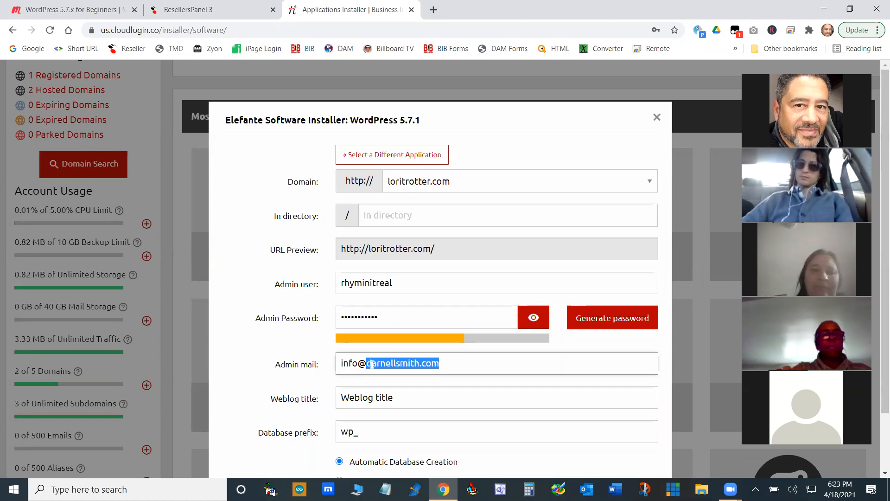
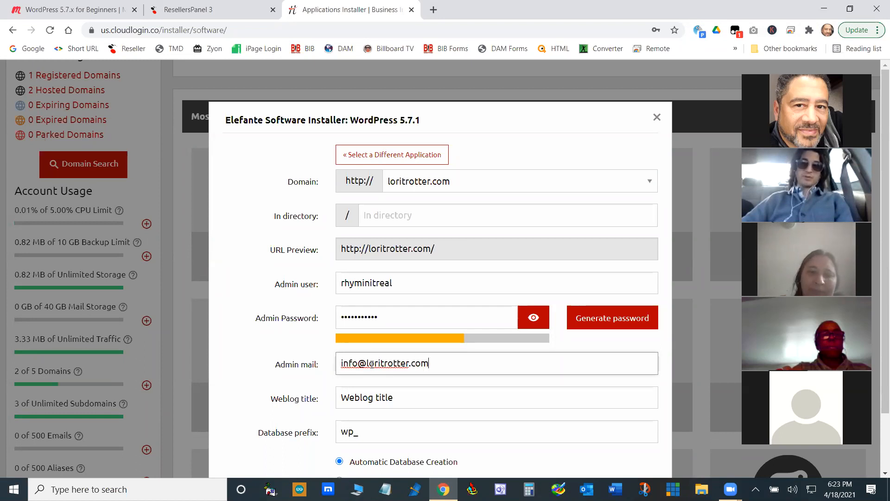
- Set the weblog title to "Site Tittle"
drag(404, 397, 322, 399)
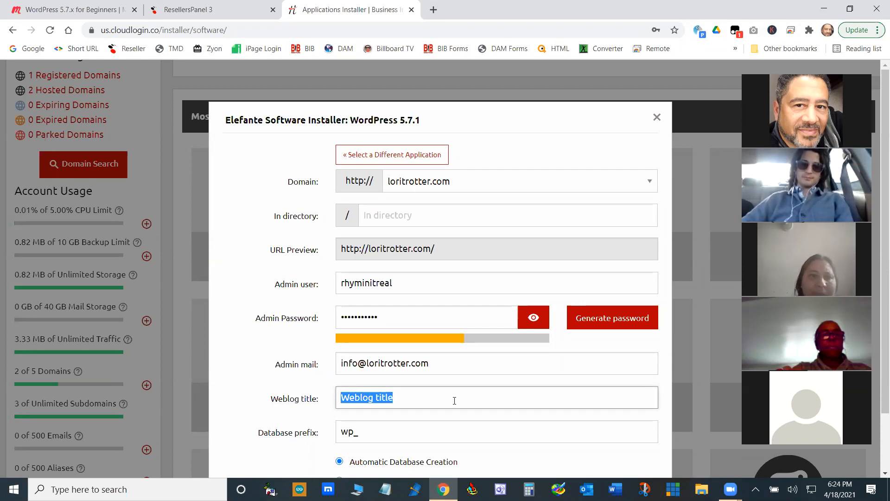
text(Site Tittle)
- Set the database prefix to wprhy_ and keep automatic database creation
click(358, 431)
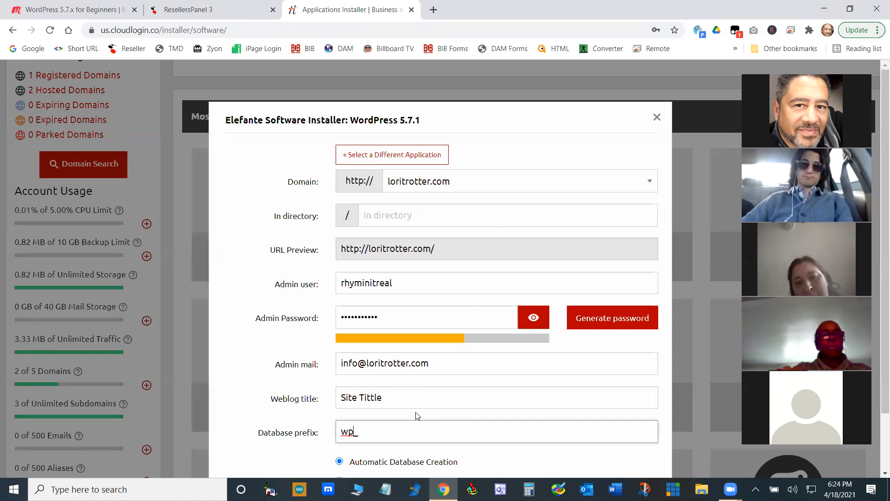
text(r)
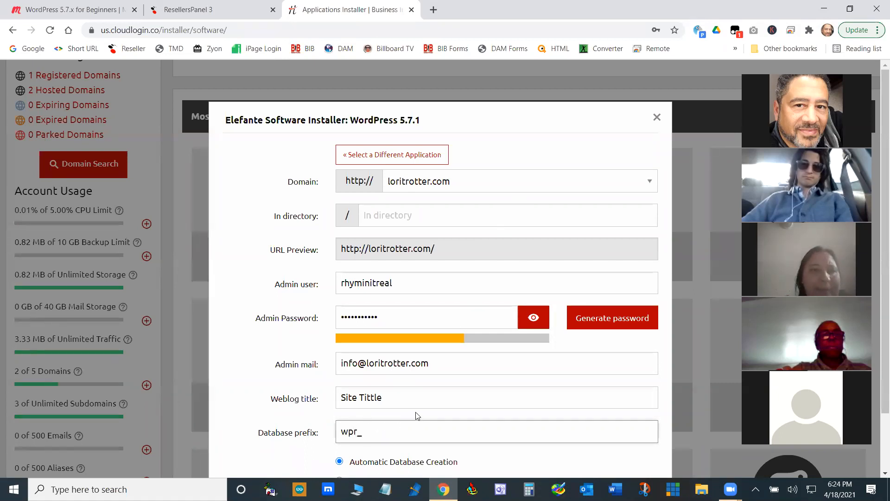
text(h)
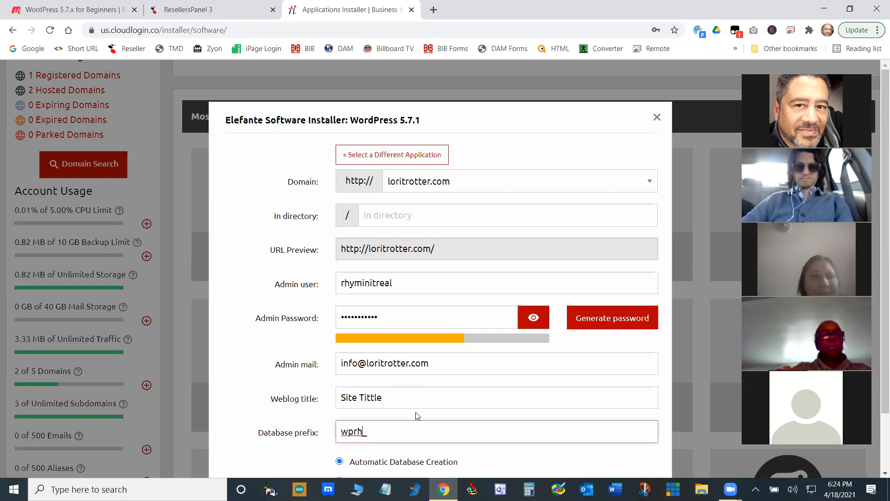
text(y)
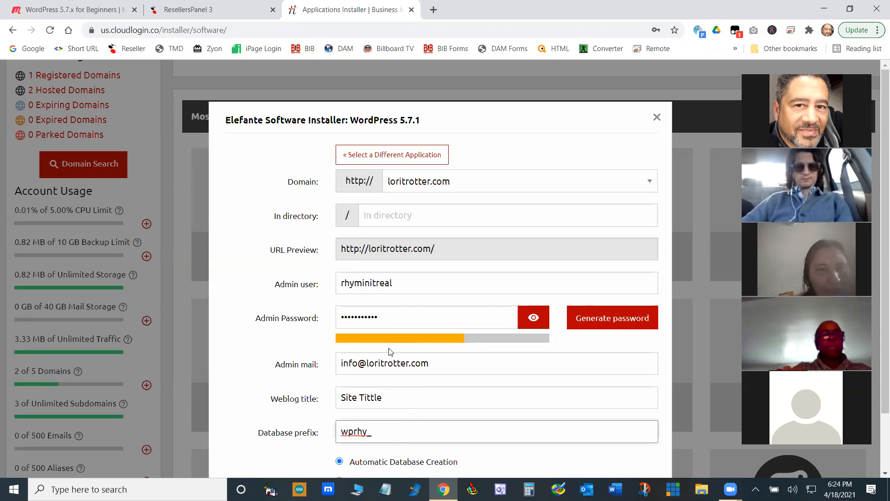
scroll(388, 351, down, 2)
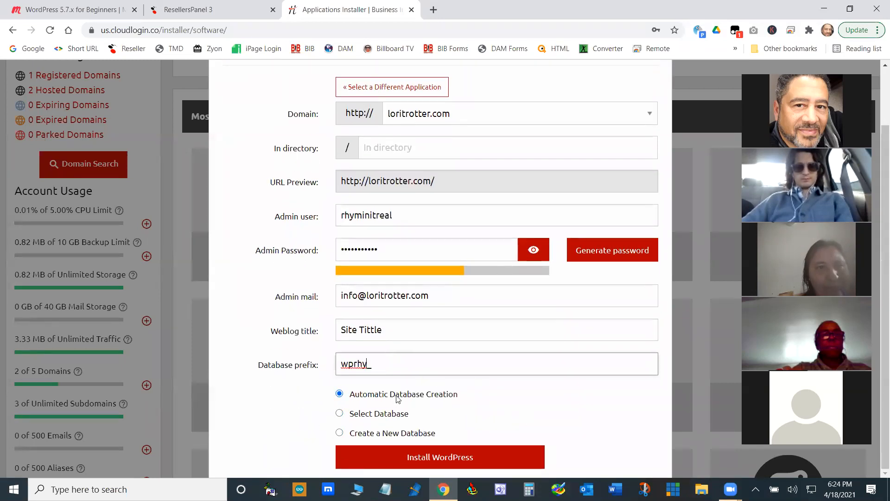
- Install WordPress with the entered settings and save its admin login in the browser
scroll(459, 380, up, 2)
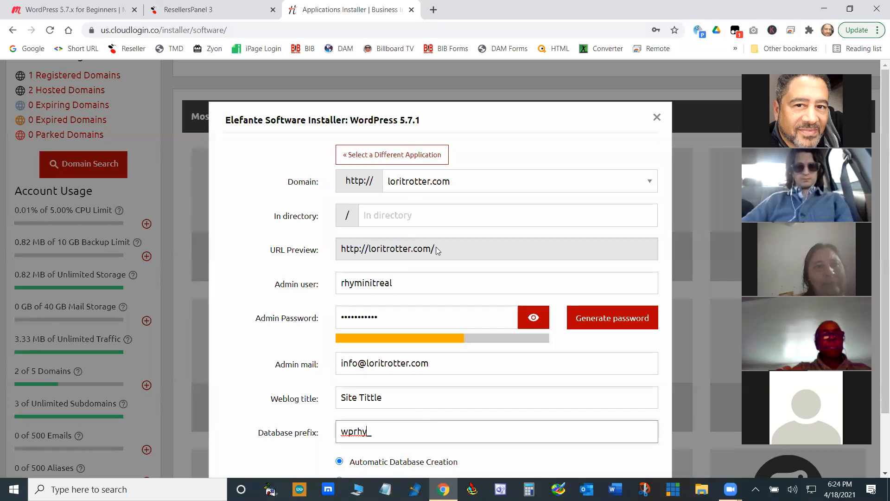
scroll(440, 325, down, 2)
click(431, 455)
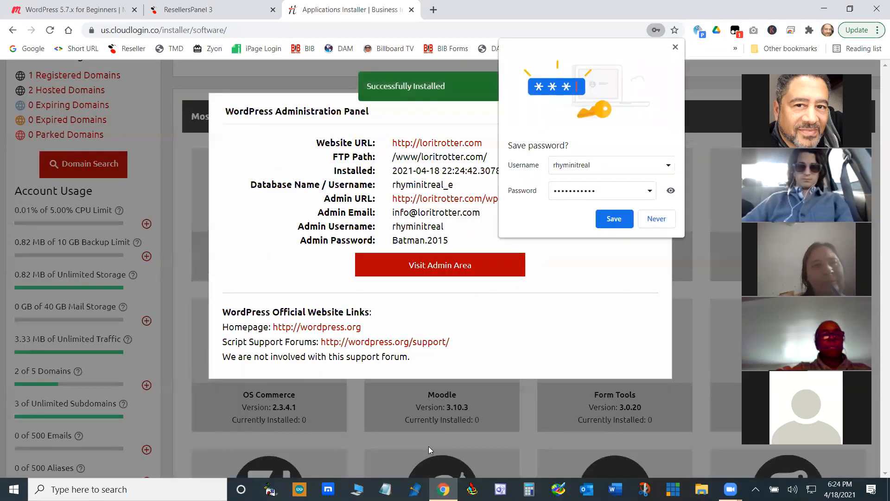
click(614, 218)
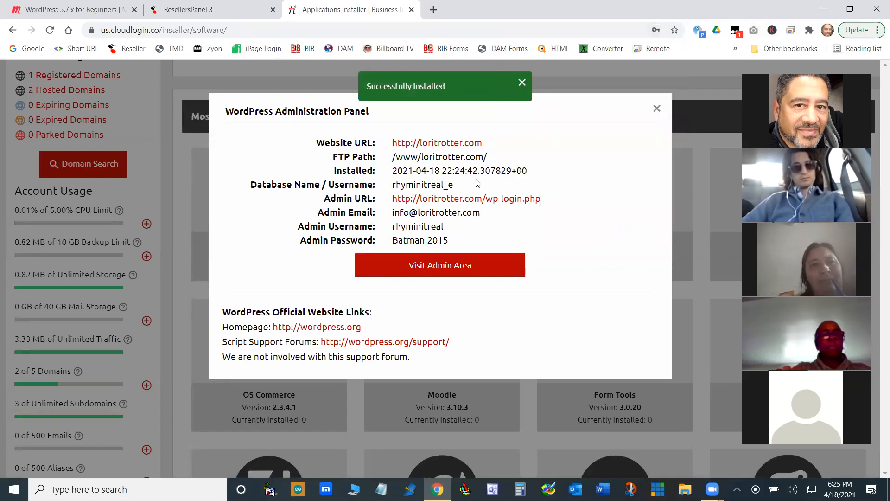
- Open the new site's admin area, remove wp-login.php from the address to load the front page, and look through it down to the footer
click(468, 269)
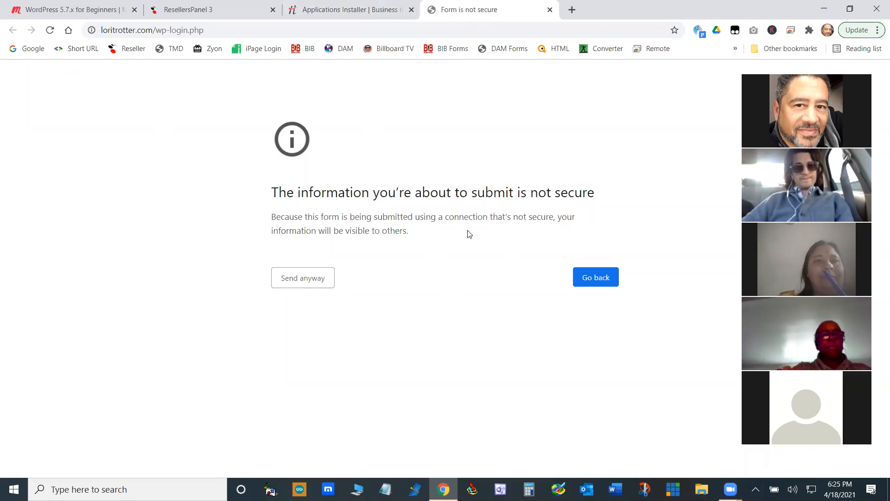
click(158, 30)
click(158, 31)
drag(156, 31, 257, 31)
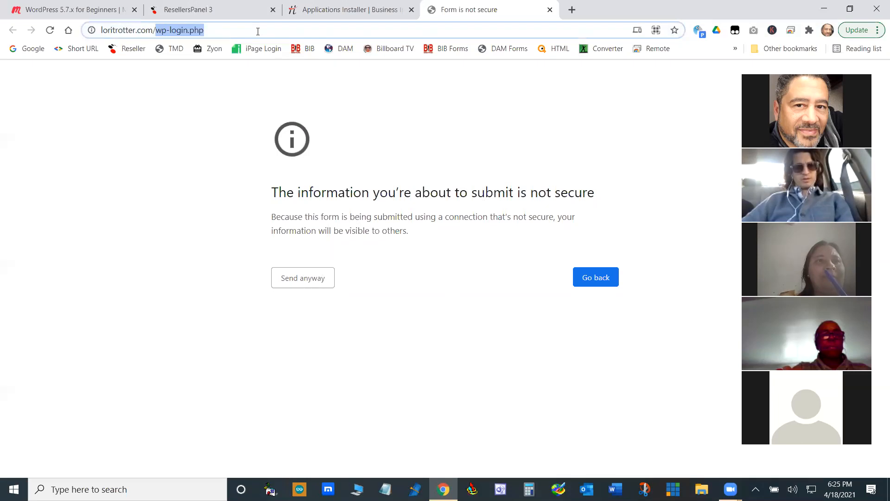
key(BackSpace)
key(Return)
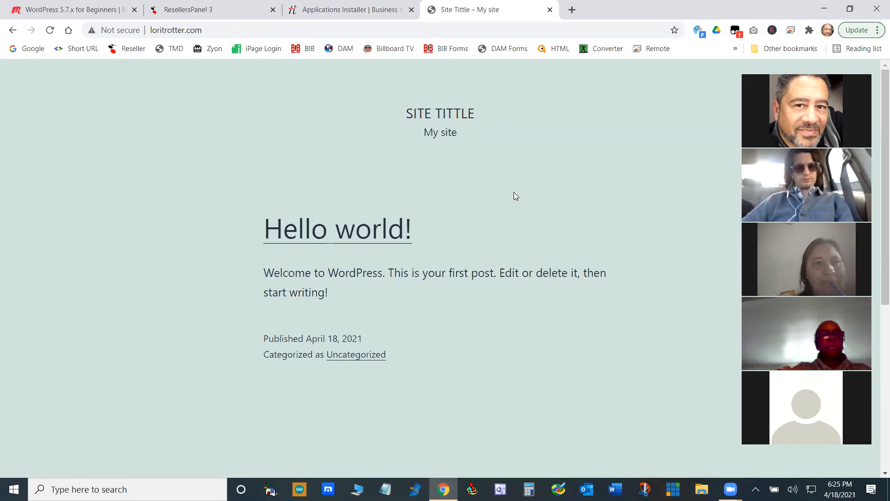
scroll(591, 207, down, 4)
scroll(592, 208, up, 4)
scroll(592, 212, down, 5)
scroll(505, 258, up, 5)
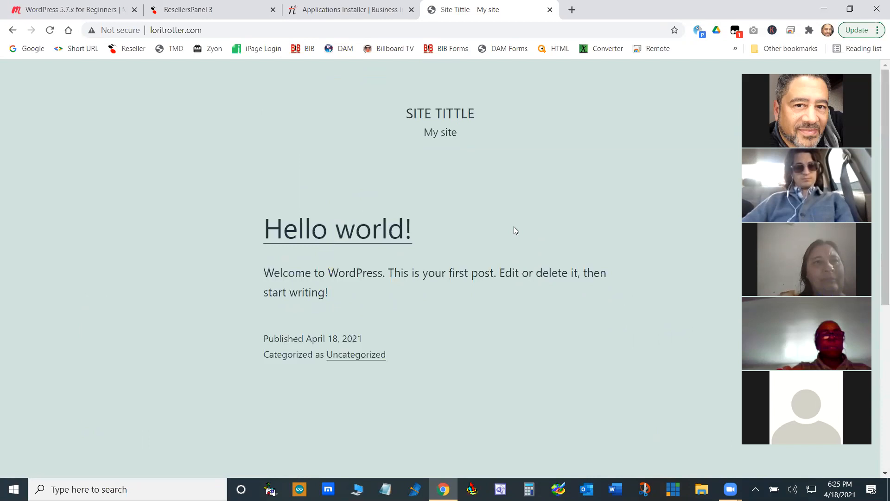
scroll(456, 291, down, 5)
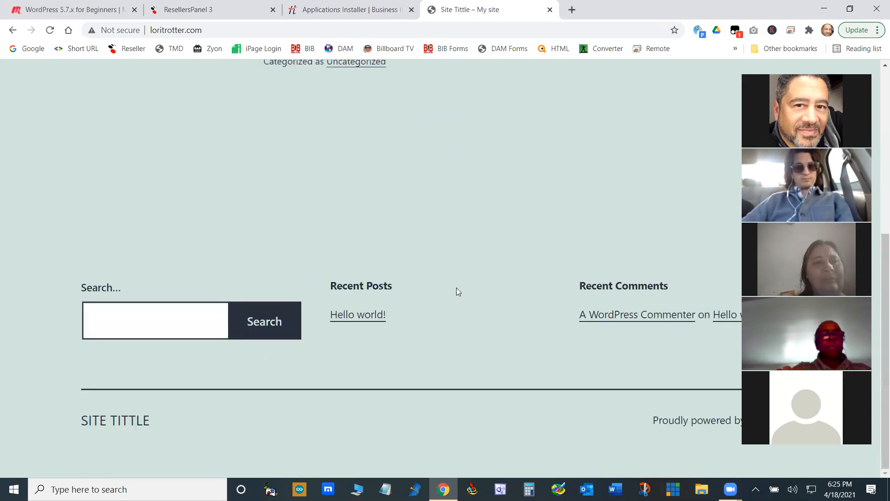
scroll(493, 279, up, 5)
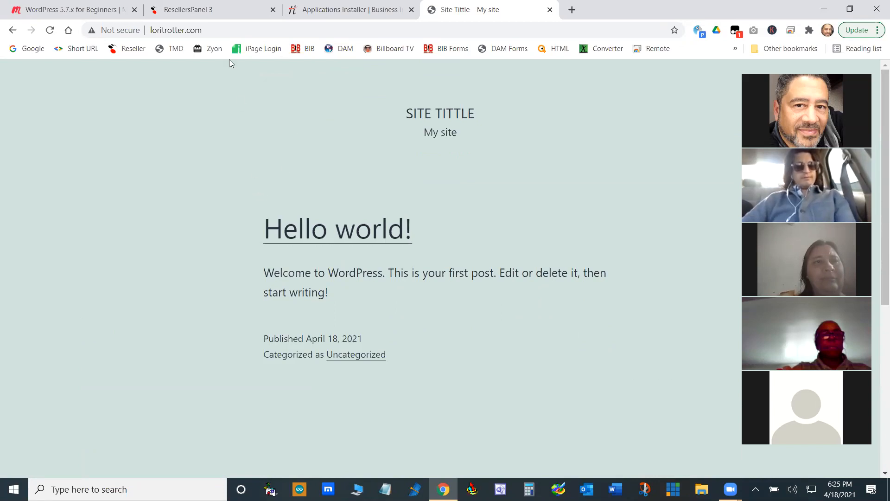
- Open the new site's WordPress login page by appending /wp-admin to its address
click(156, 32)
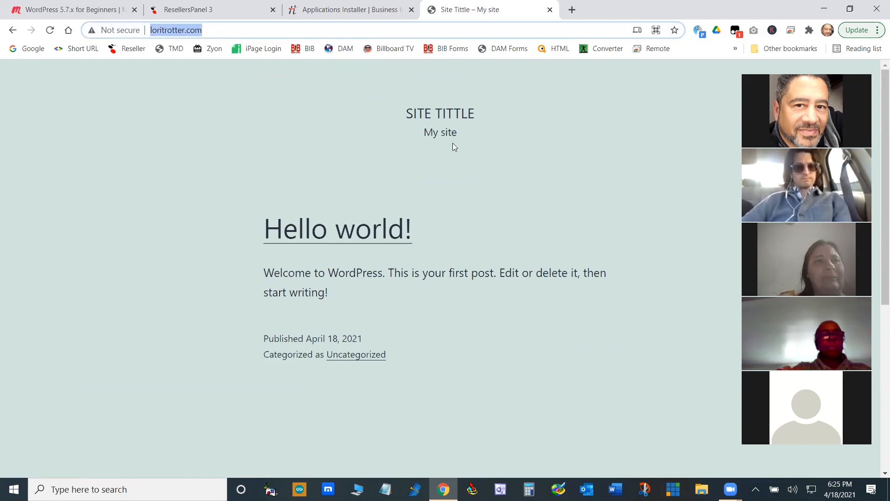
click(227, 31)
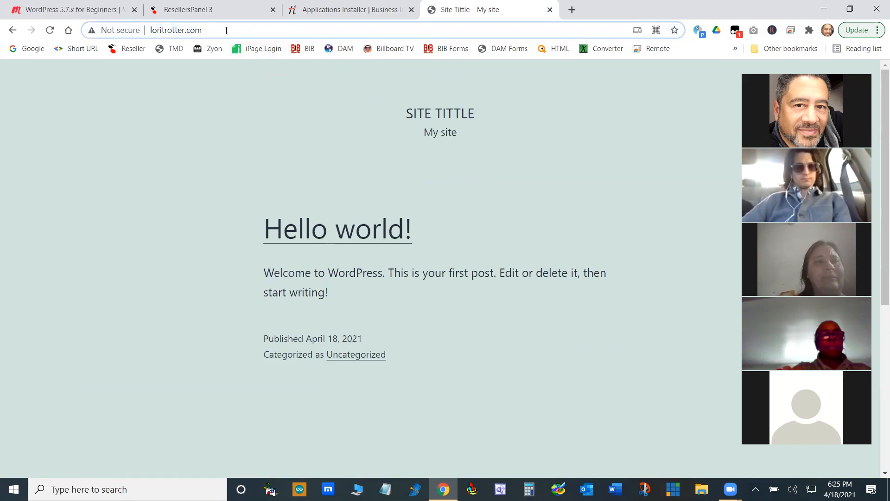
text(/wp-admin)
key(Return)
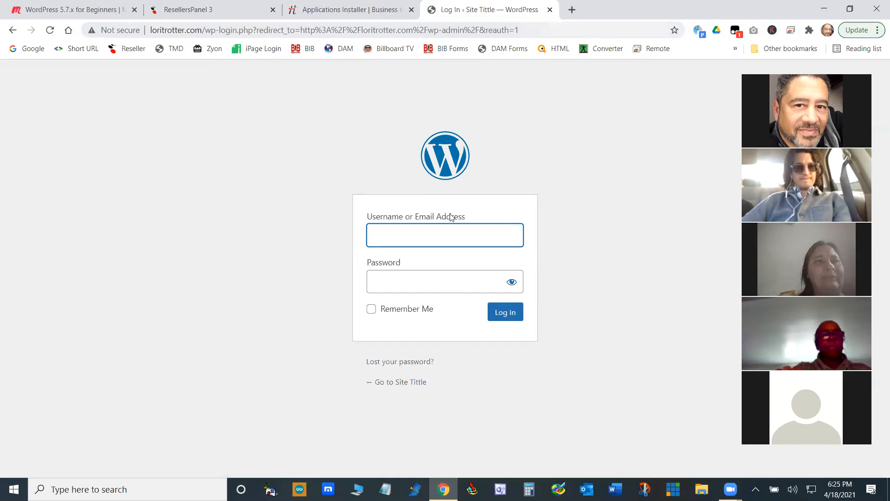
click(459, 233)
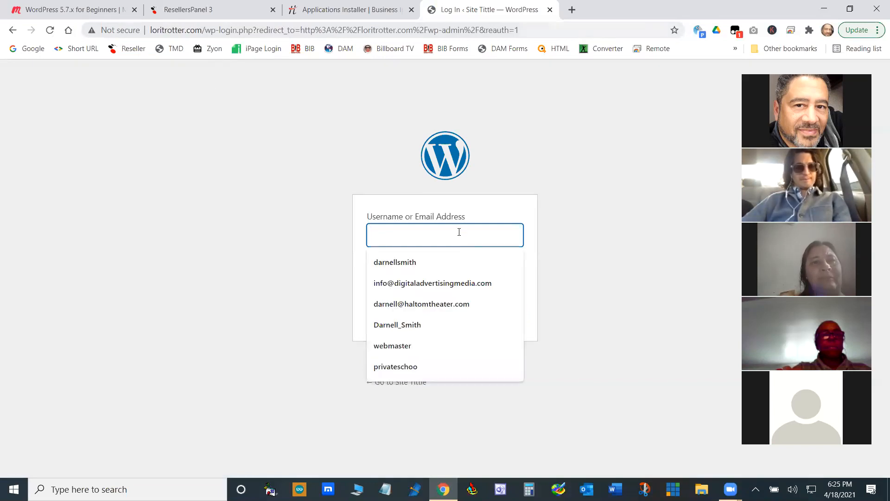
click(186, 30)
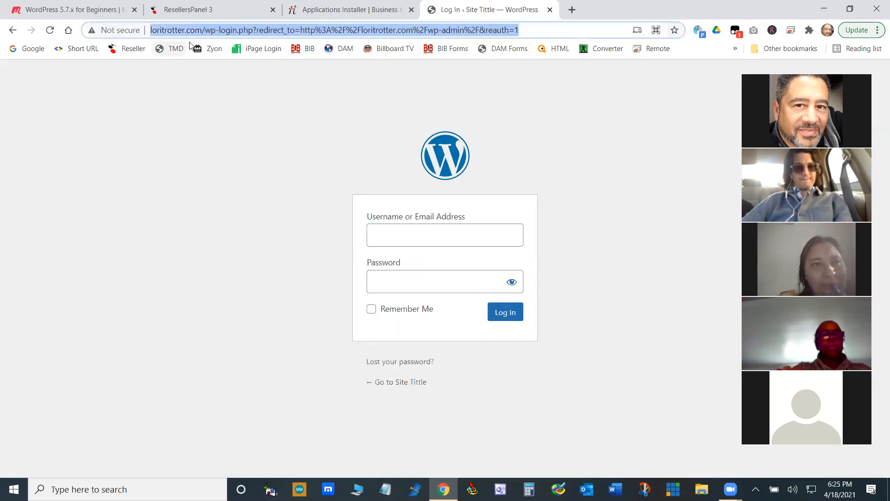
click(185, 30)
drag(185, 30, 150, 30)
right_click(162, 30)
click(195, 110)
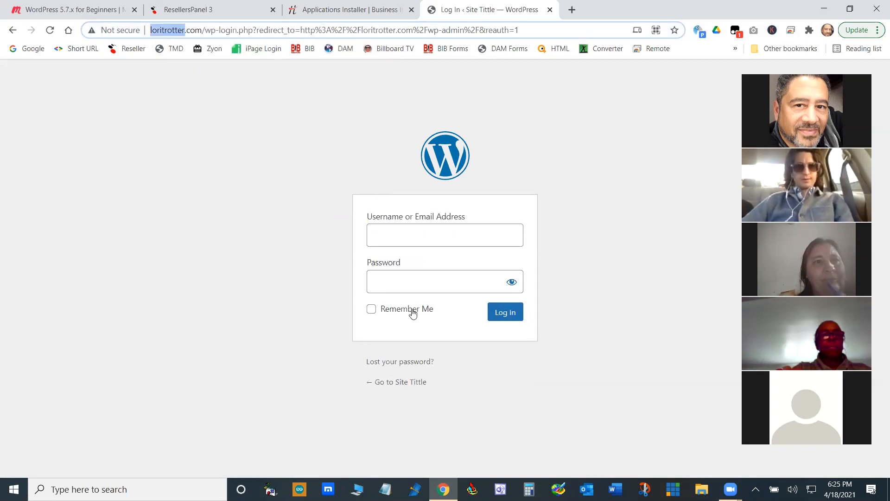
click(420, 234)
right_click(419, 234)
click(458, 327)
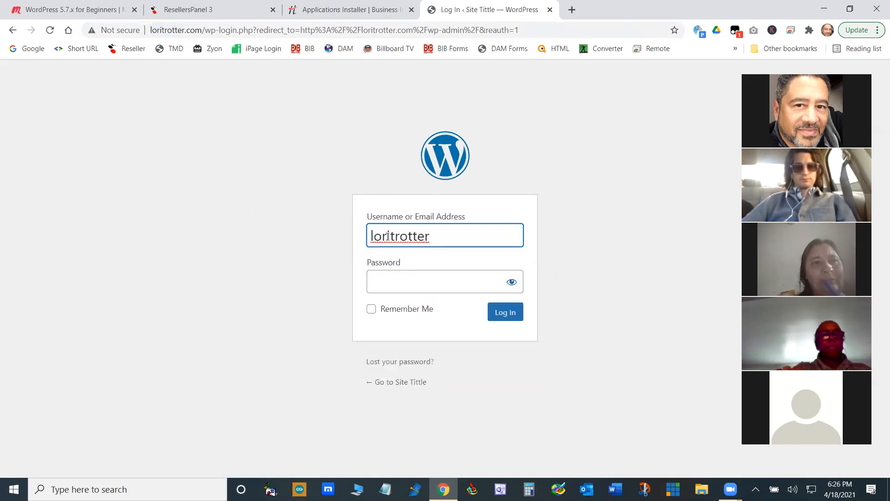
drag(418, 237, 487, 232)
key(BackSpace)
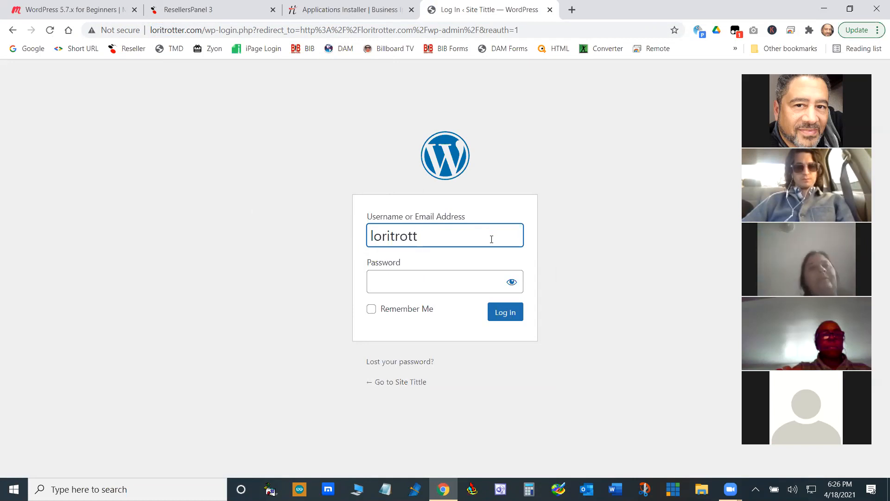
- Copy the admin username from the installer's summary, close the summary, and paste the username into the WordPress login form
click(353, 19)
drag(443, 226, 394, 226)
right_click(397, 226)
click(427, 234)
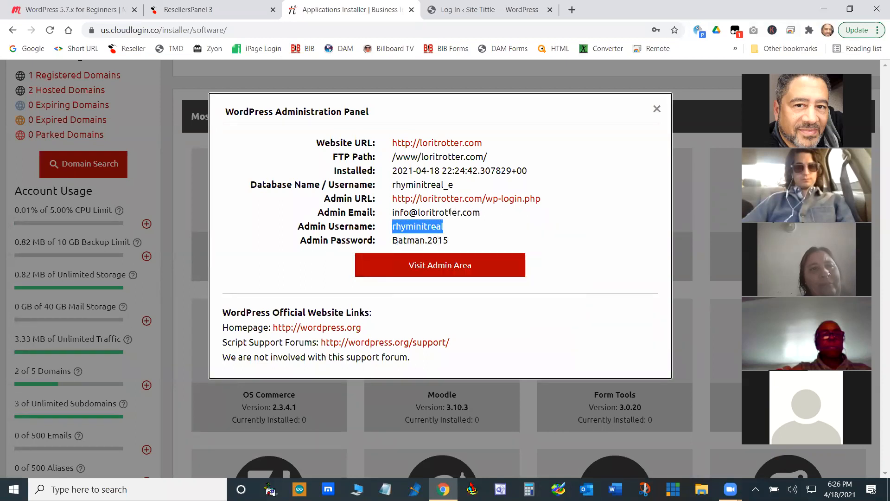
click(656, 109)
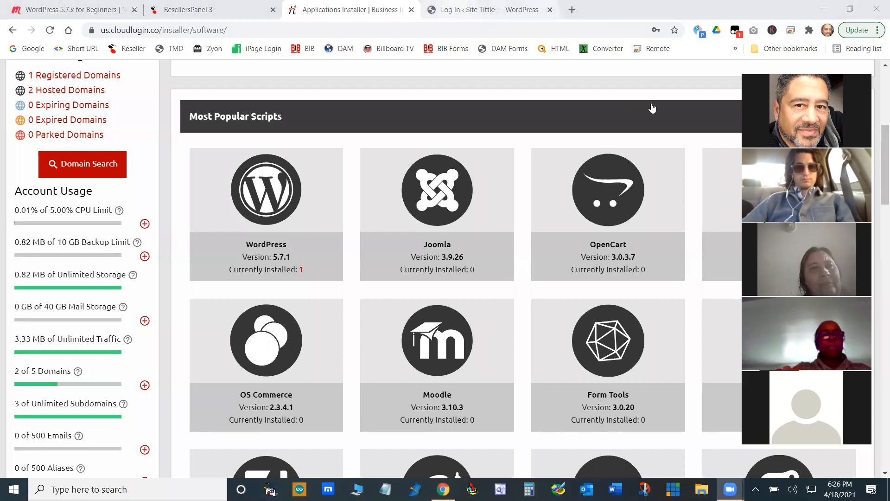
click(489, 9)
drag(419, 238, 370, 241)
right_click(390, 241)
click(431, 296)
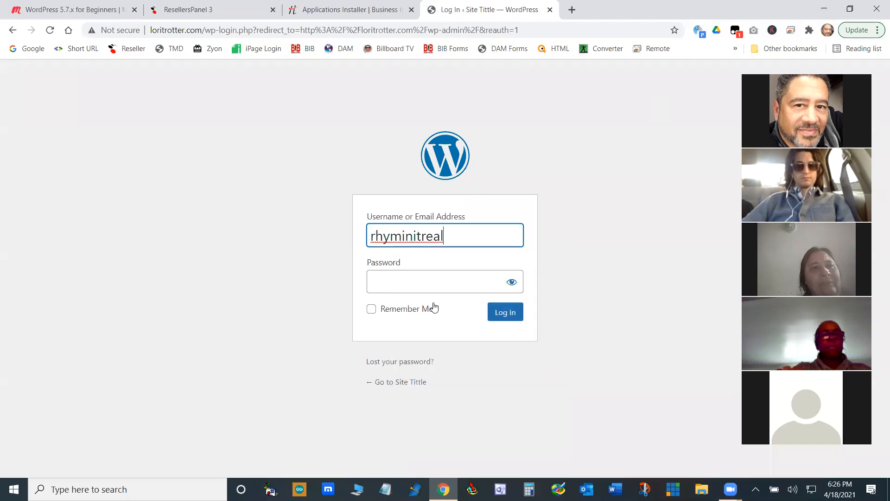
- Log in to WordPress with the admin password, confirming the administration e-mail as correct and saving the login in the browser
click(447, 283)
text(•••••••••)
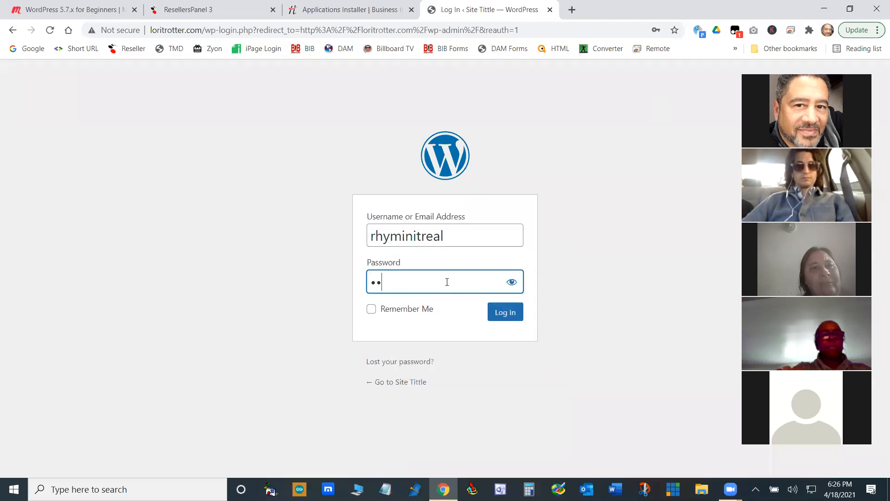
text(••)
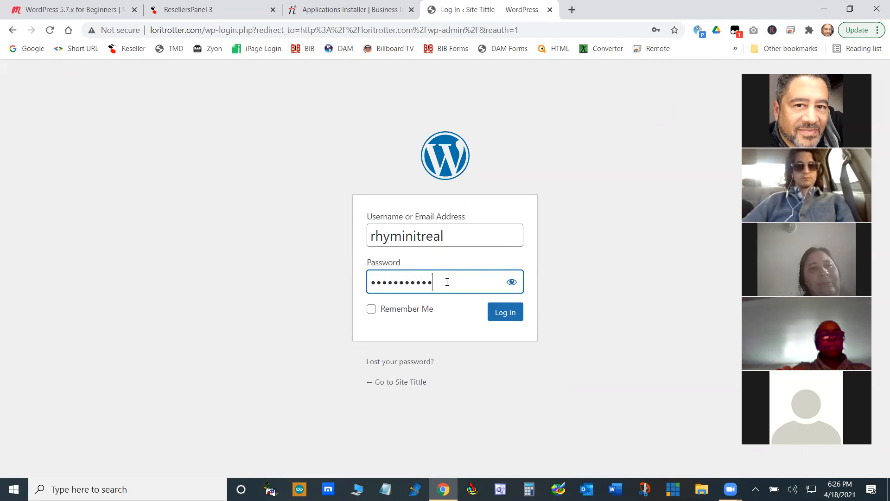
click(510, 312)
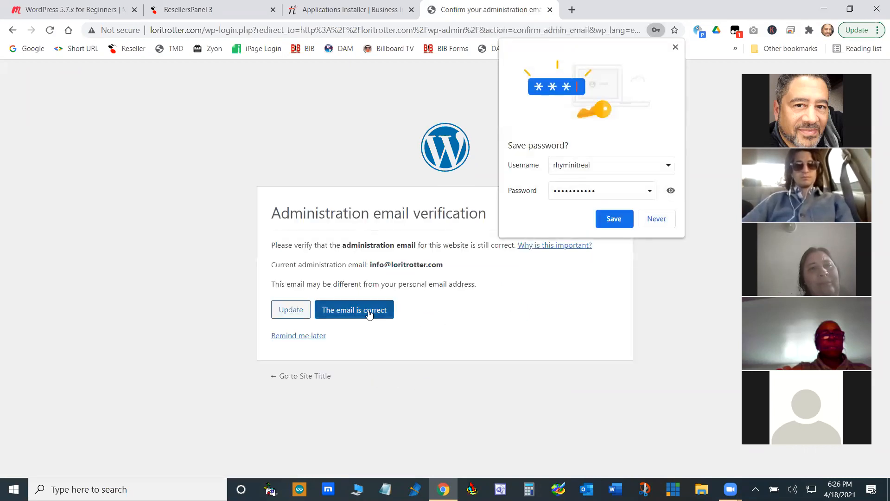
click(366, 311)
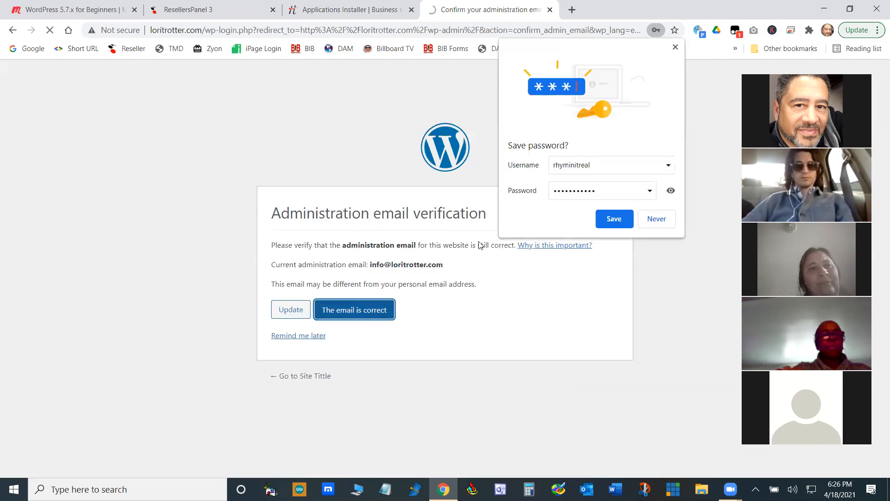
click(611, 219)
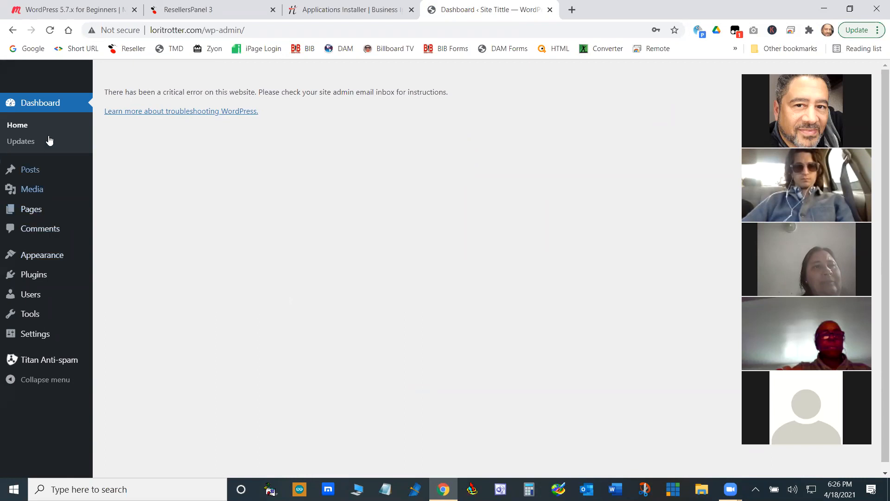
- Reload the WordPress Dashboard and look through its content
click(43, 103)
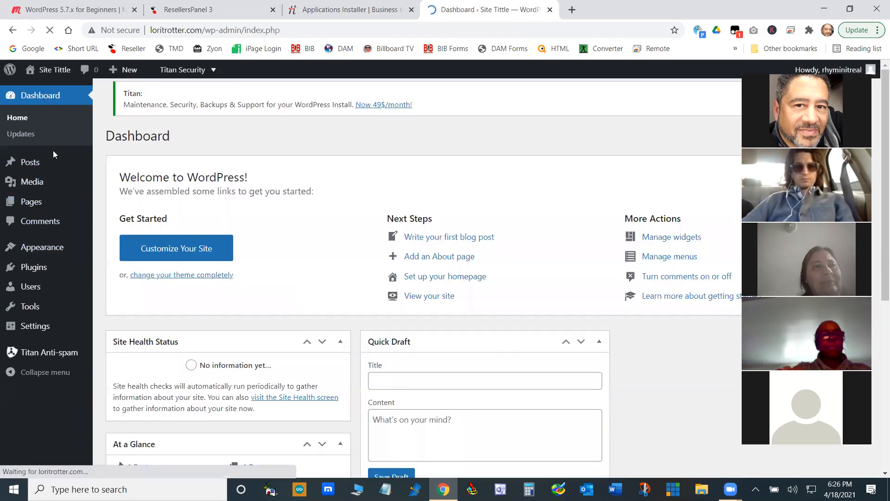
scroll(311, 222, down, 7)
scroll(311, 216, up, 7)
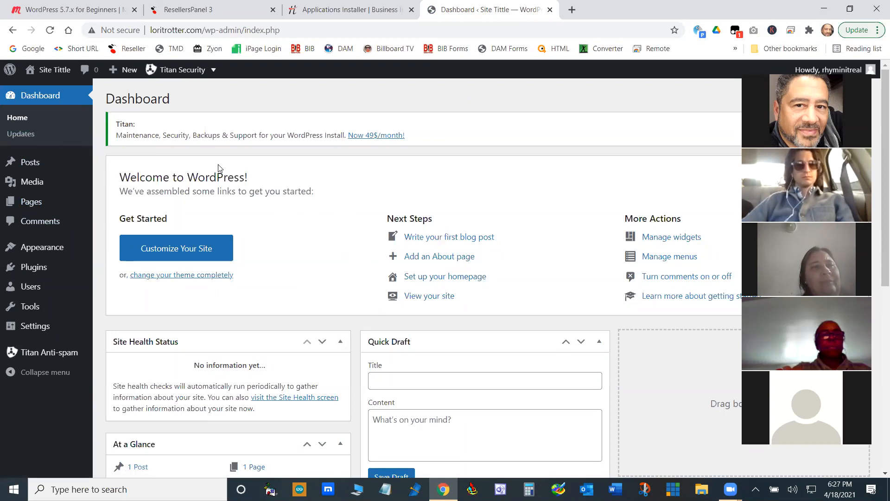
- Open the site's front end in a new browser tab and switch between it and the Dashboard to compare them
mouse_move(60, 76)
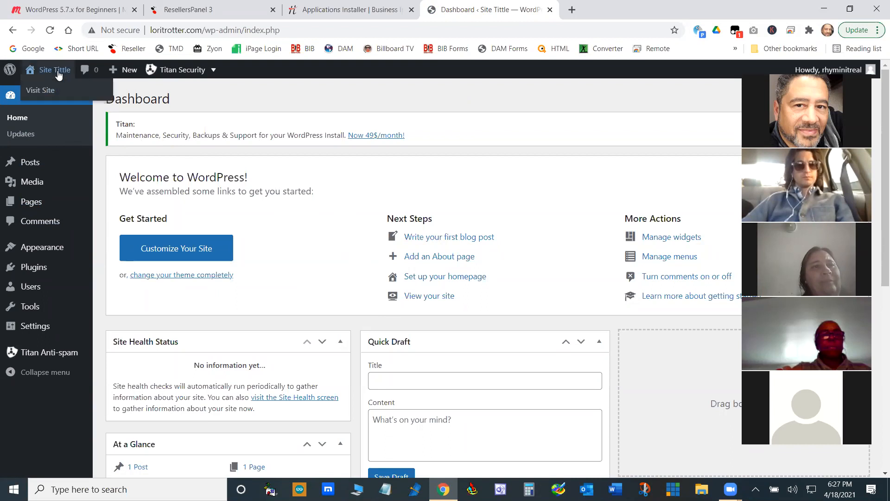
right_click(40, 93)
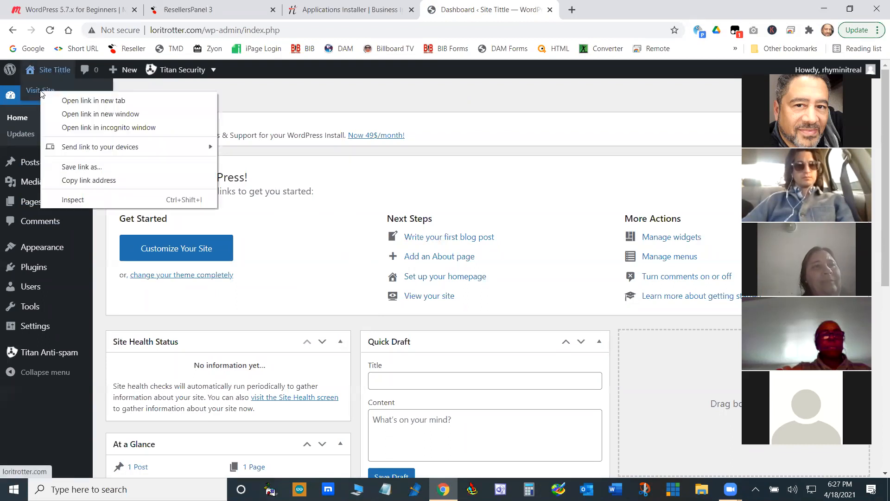
click(77, 101)
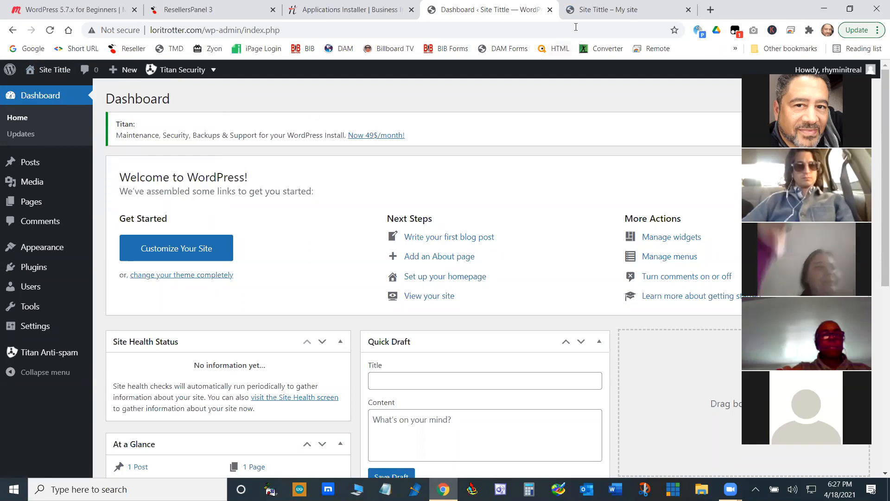
click(579, 11)
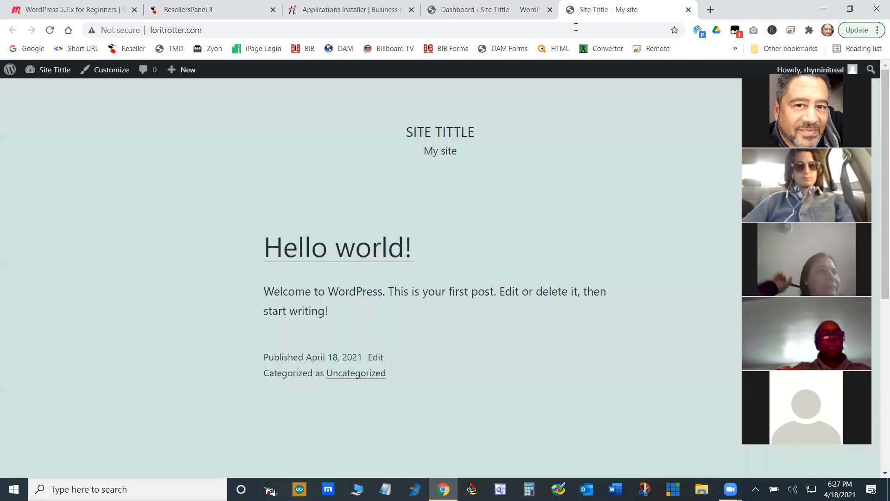
click(501, 18)
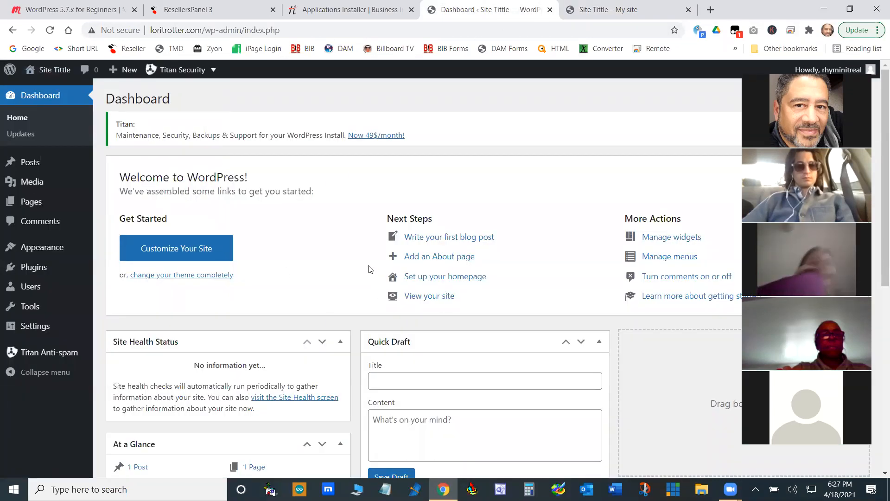
click(594, 12)
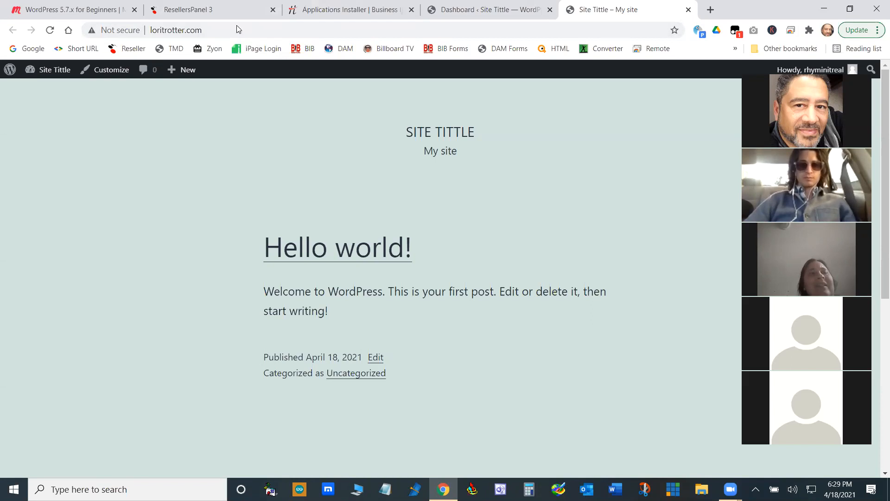
- Open the TMDHosting client area from the TMD bookmark in a new browser tab
click(708, 13)
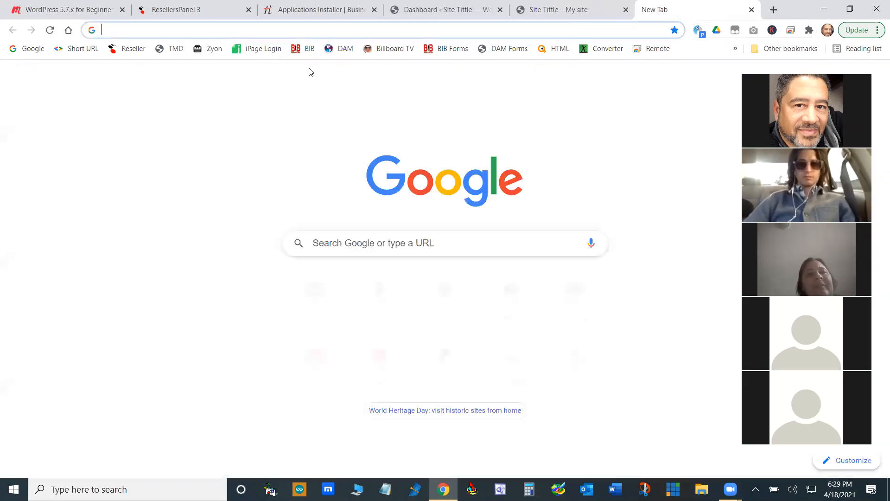
click(174, 48)
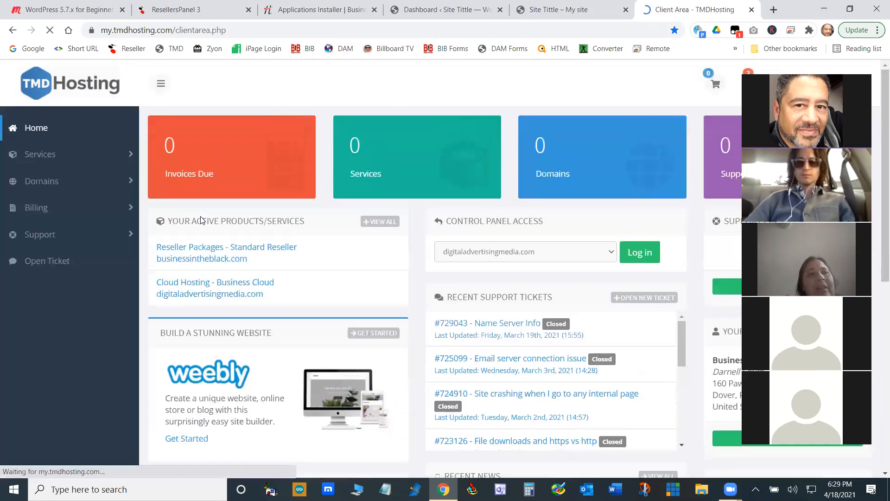
- Open the product details of the active Standard Reseller package for businessintheblack.com from the list of own services
click(57, 155)
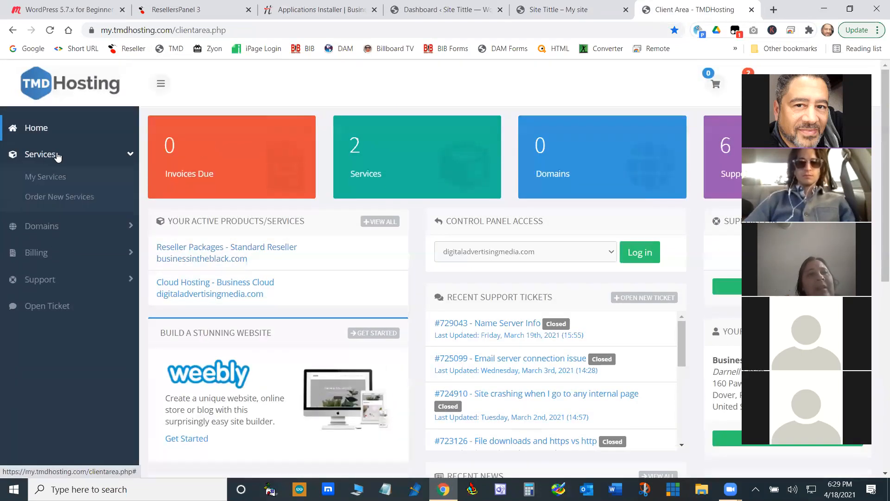
click(68, 178)
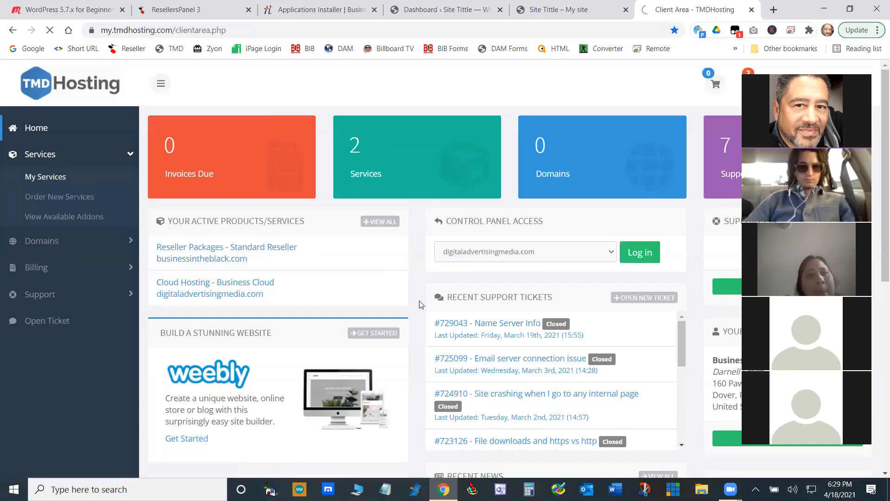
scroll(343, 271, down, 4)
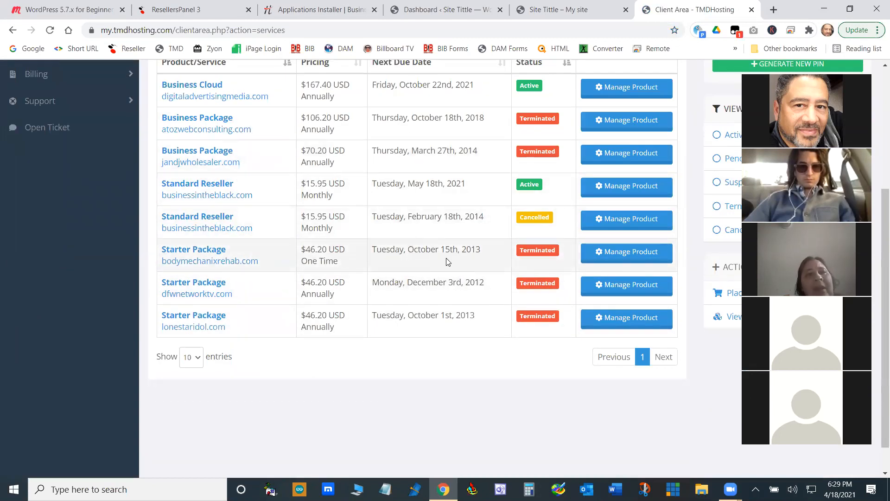
click(628, 186)
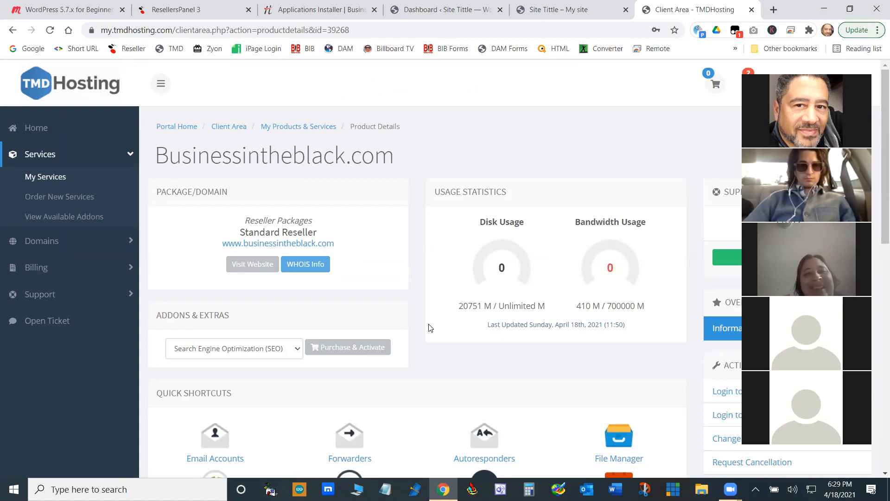
- Look over the package's quick shortcuts and log in to its cPanel
scroll(430, 328, down, 7)
scroll(435, 330, up, 3)
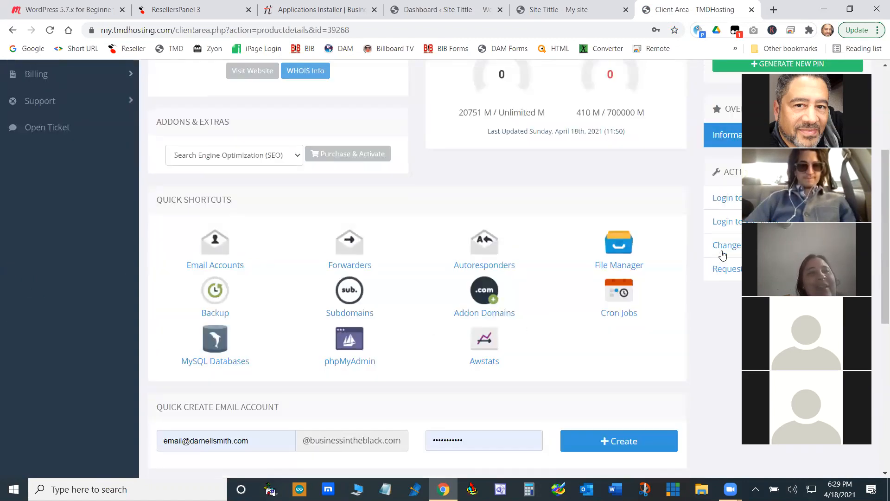
click(722, 198)
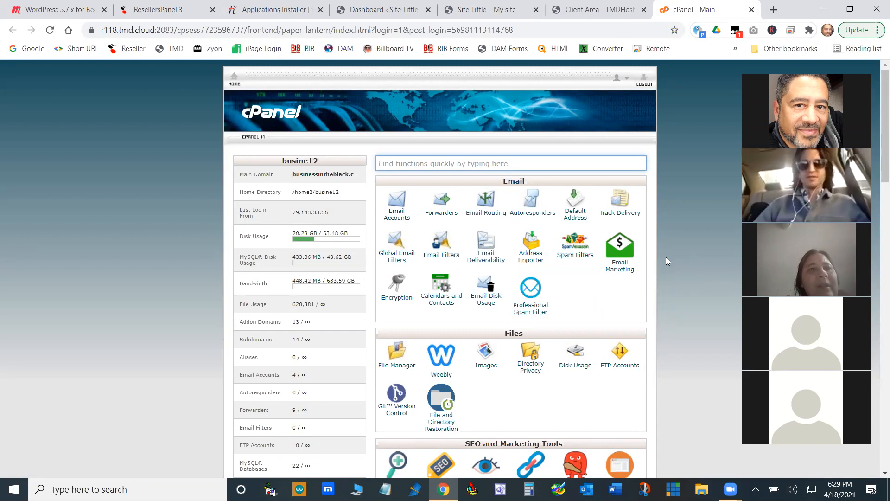
- Look through the cPanel home page's tool groups as far as the Softaculous Apps Installer scripts
scroll(666, 254, down, 5)
scroll(666, 254, up, 5)
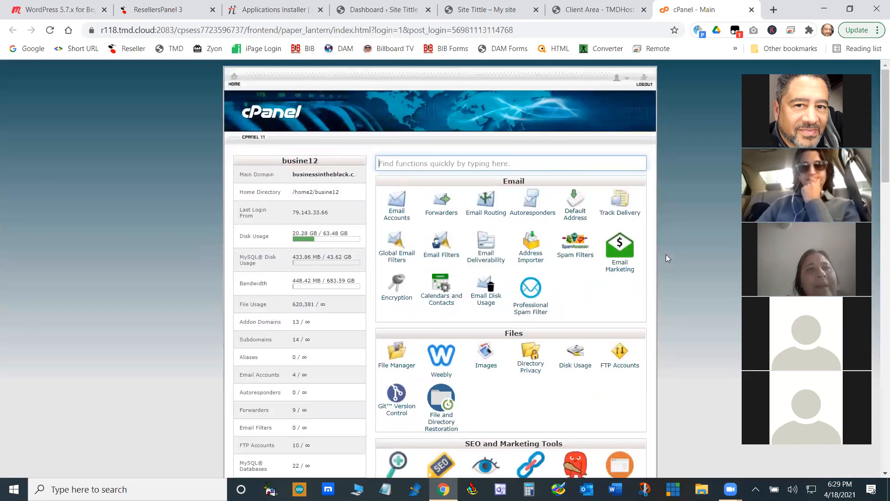
scroll(666, 254, down, 4)
scroll(666, 254, up, 4)
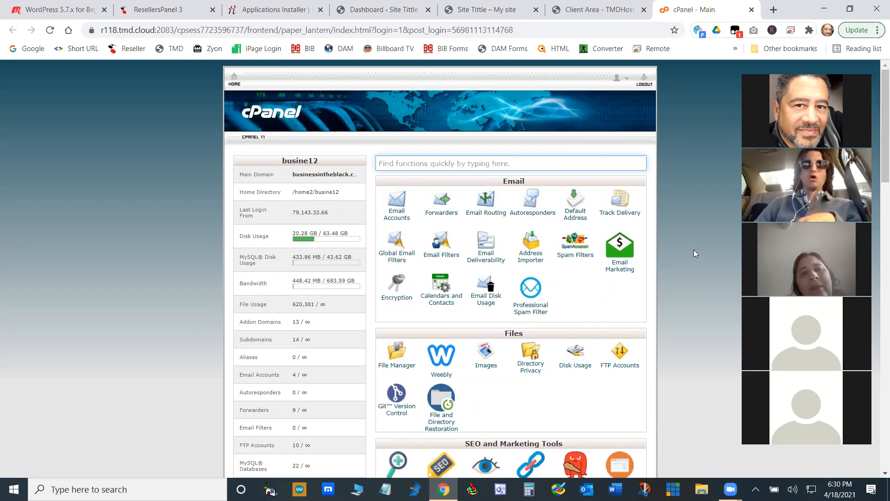
scroll(693, 249, down, 15)
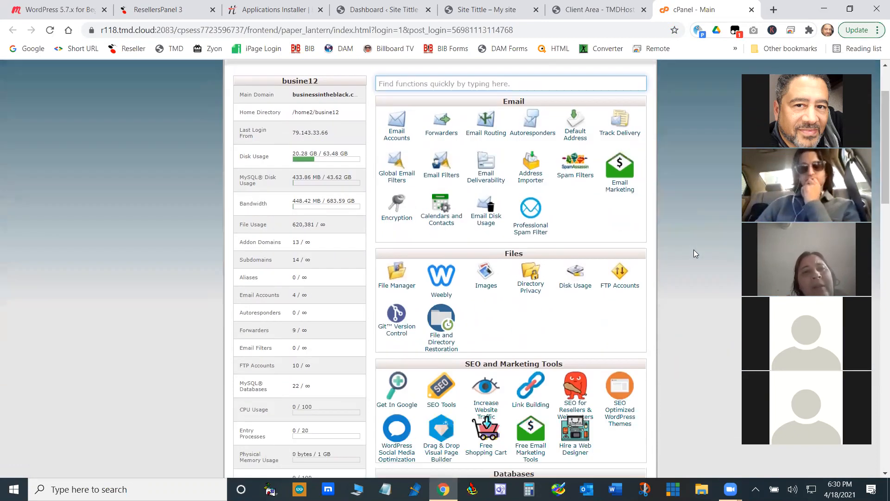
scroll(693, 253, down, 6)
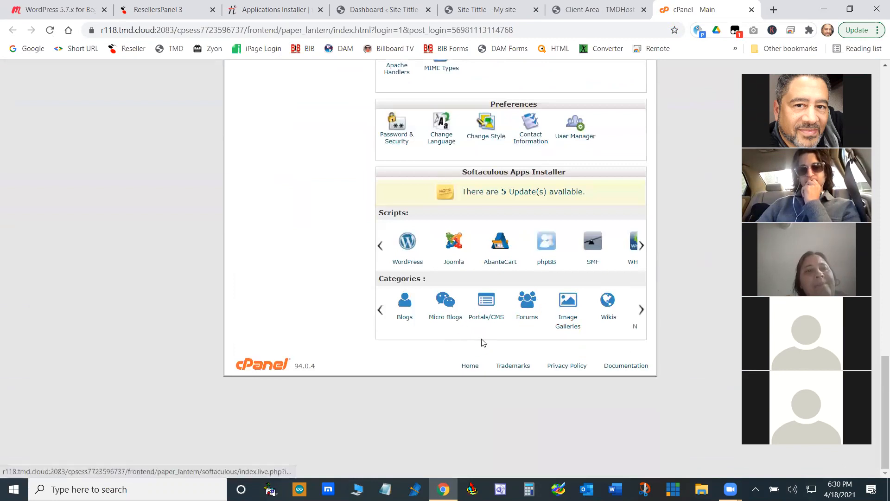
scroll(469, 260, up, 4)
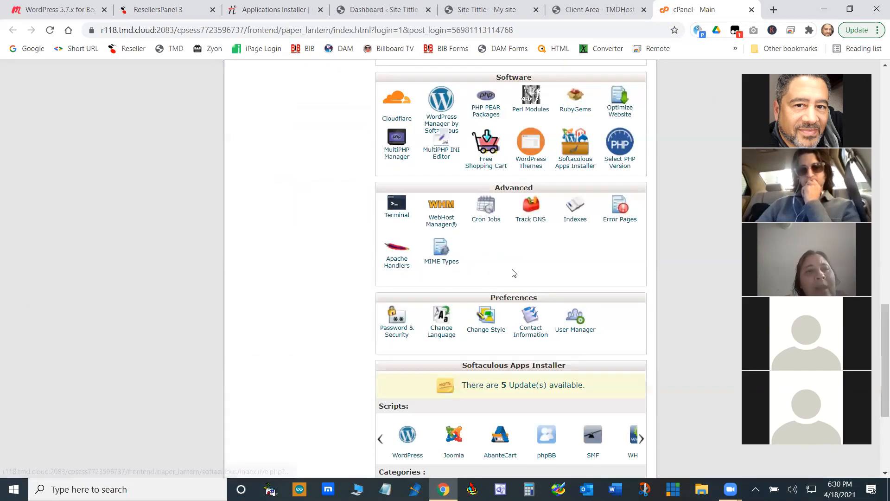
scroll(577, 273, up, 2)
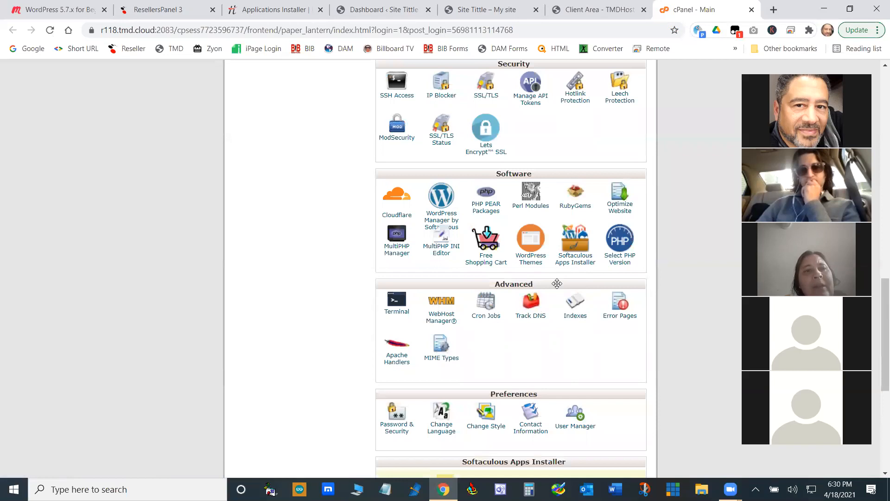
scroll(501, 298, down, 1)
scroll(501, 297, down, 3)
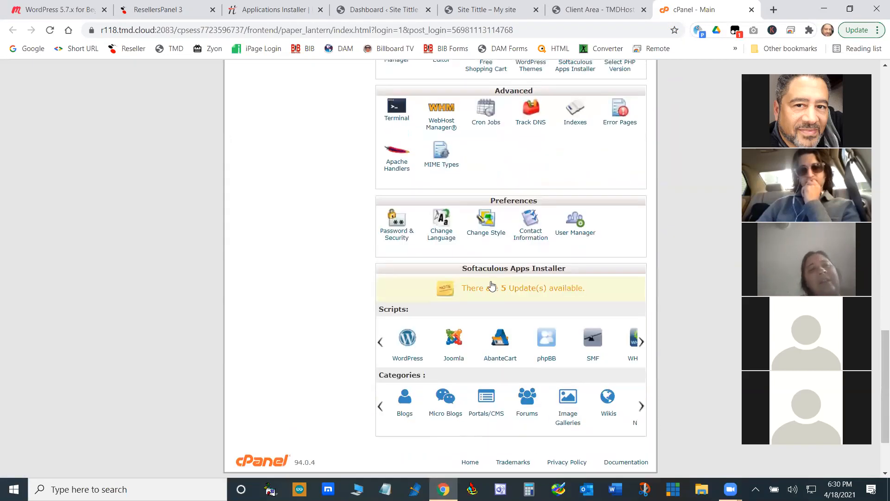
- Open the Softaculous installation form for WordPress and review its software setup, site settings, admin account, language and plugin options
click(407, 340)
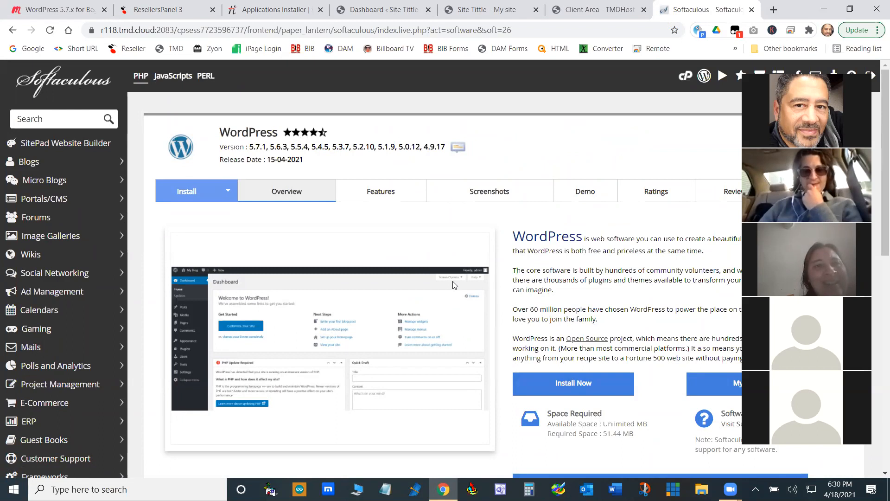
click(579, 386)
scroll(506, 344, down, 4)
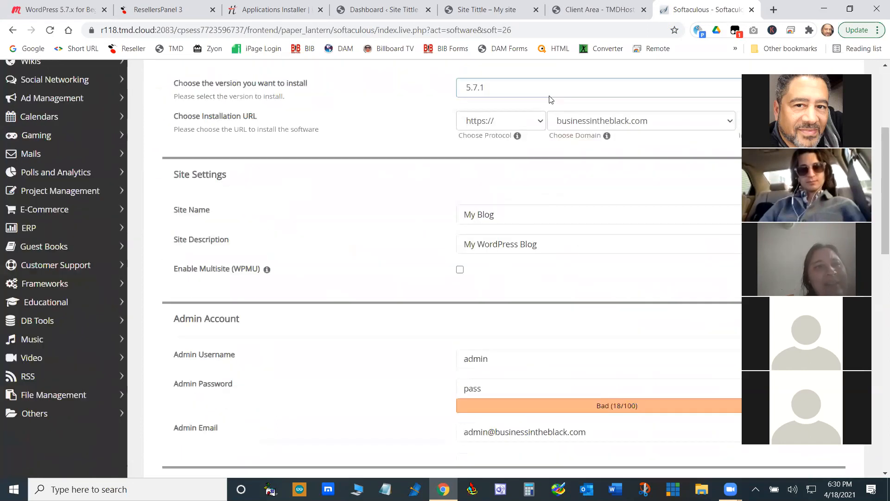
scroll(579, 158, up, 1)
scroll(580, 160, up, 1)
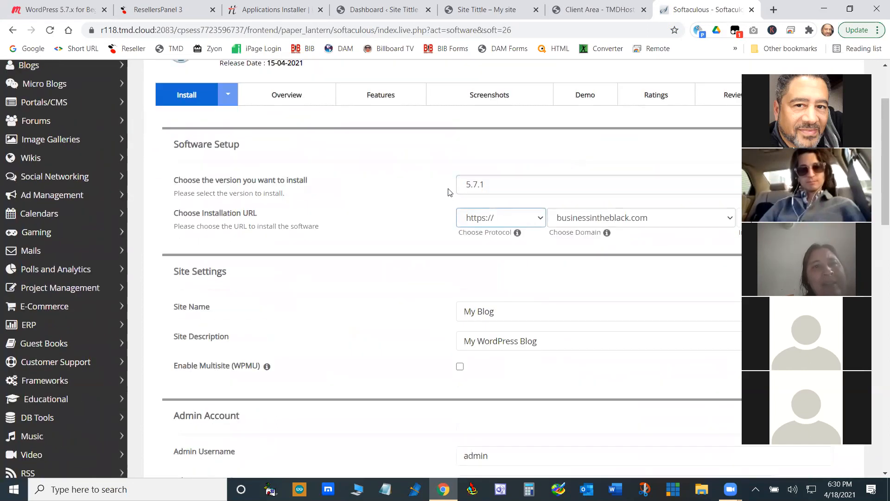
scroll(575, 210, down, 2)
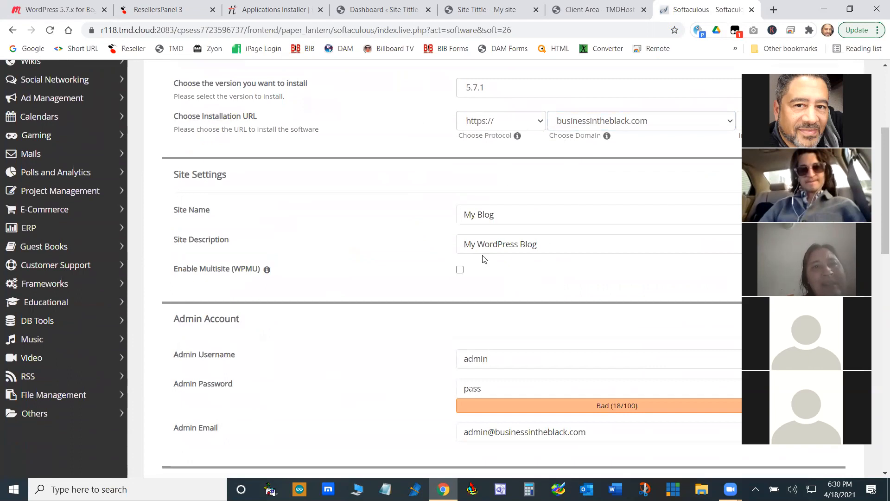
scroll(521, 268, down, 2)
scroll(491, 362, down, 4)
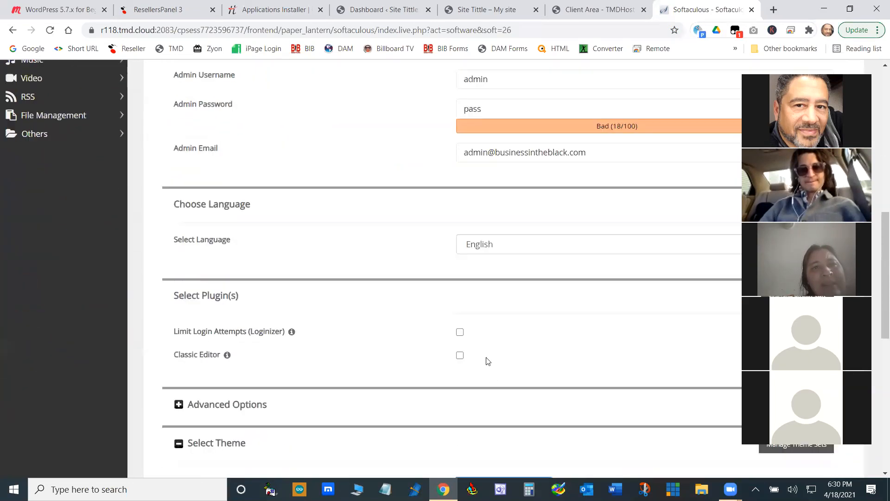
scroll(484, 355, up, 8)
scroll(487, 348, up, 2)
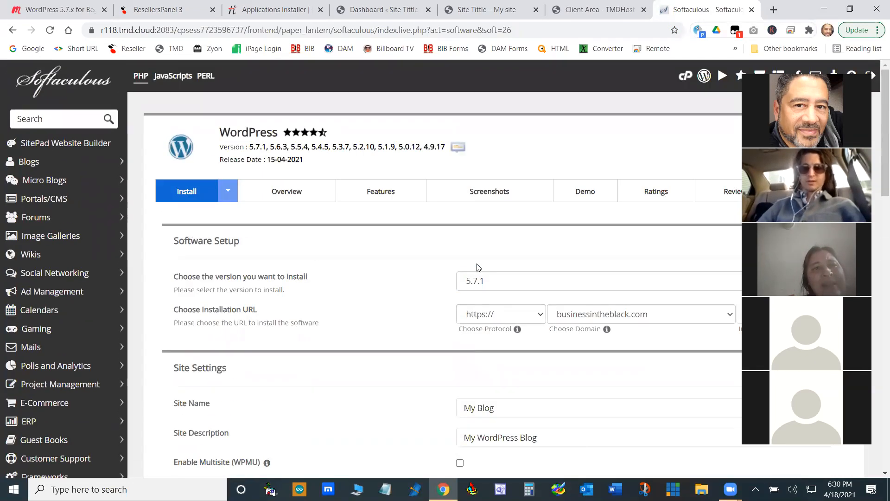
scroll(475, 274, down, 3)
scroll(475, 278, down, 1)
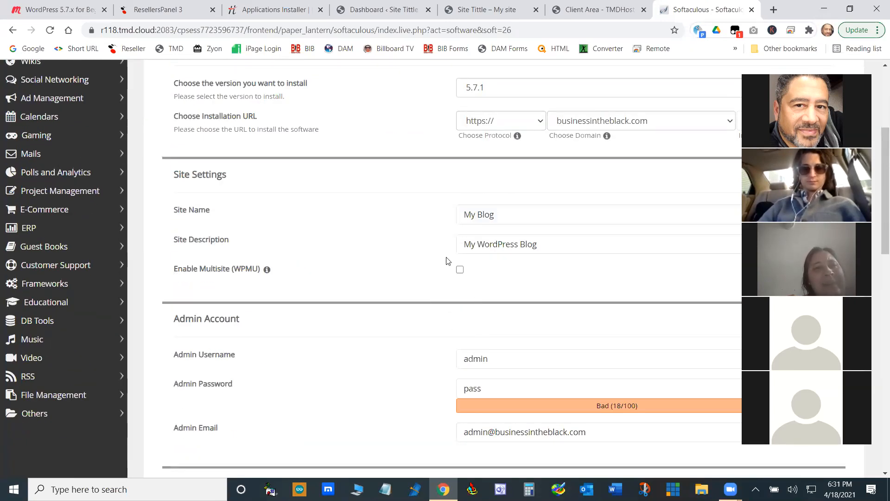
- Close the Softaculous and TMDHosting client area tabs and revisit the WordPress Dashboard and the site's front end
click(752, 9)
click(752, 10)
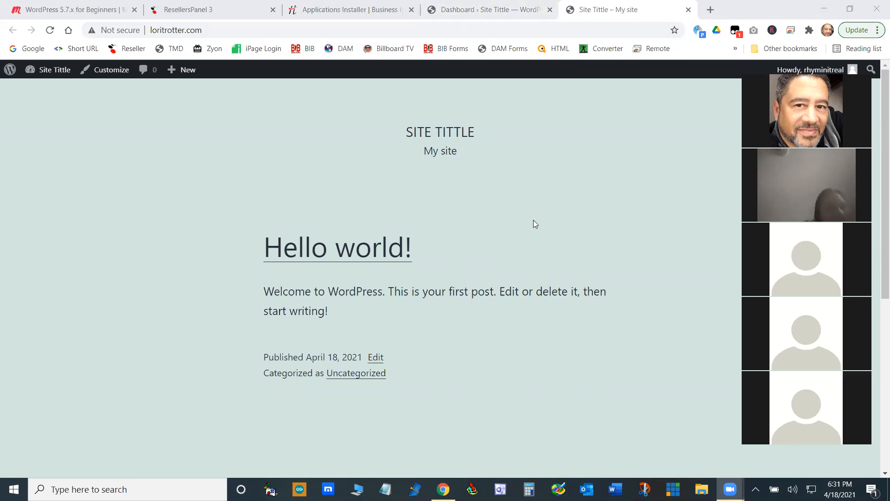
click(487, 18)
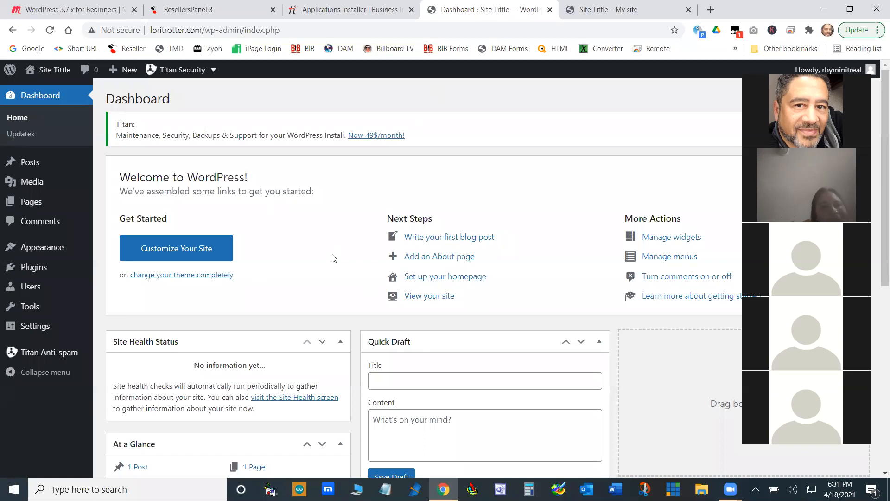
click(586, 18)
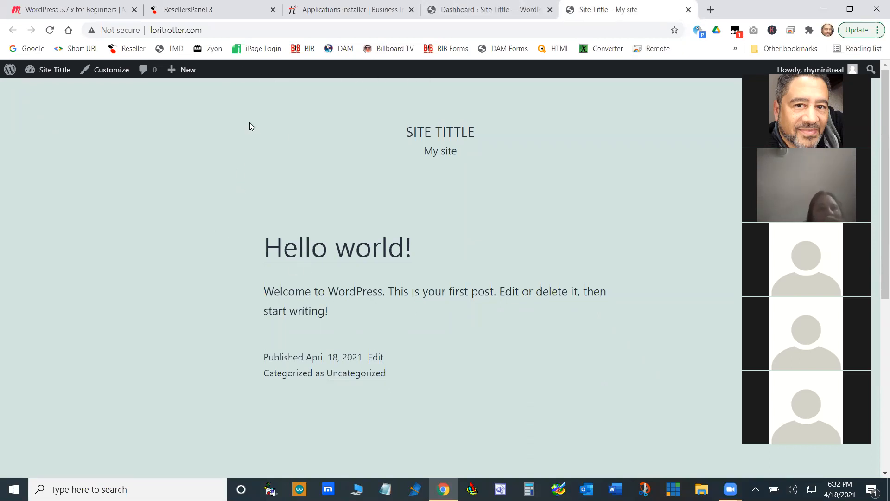
- Examine the WordPress admin toolbar on the front end, from the WordPress logo and site entries to the account entry
mouse_move(10, 71)
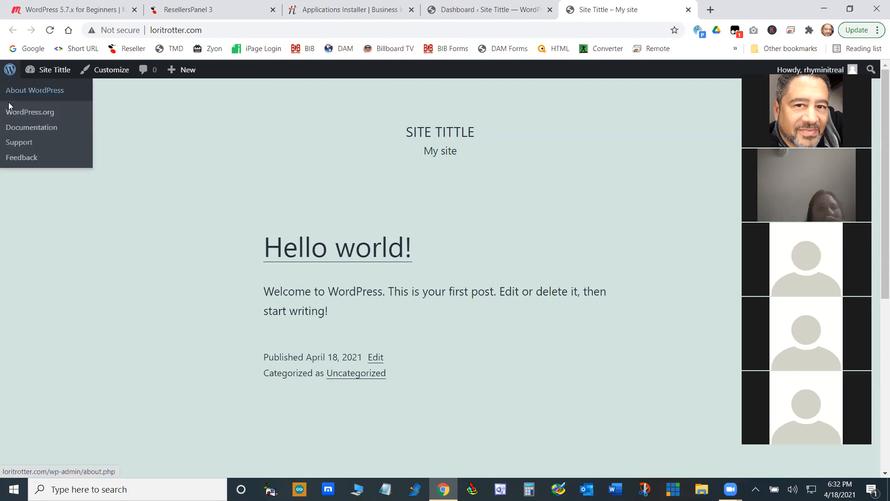
mouse_move(58, 73)
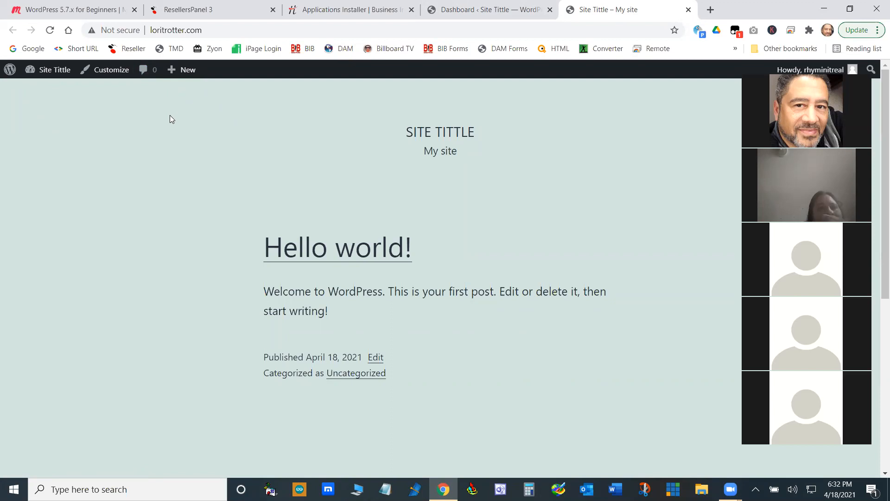
mouse_move(176, 69)
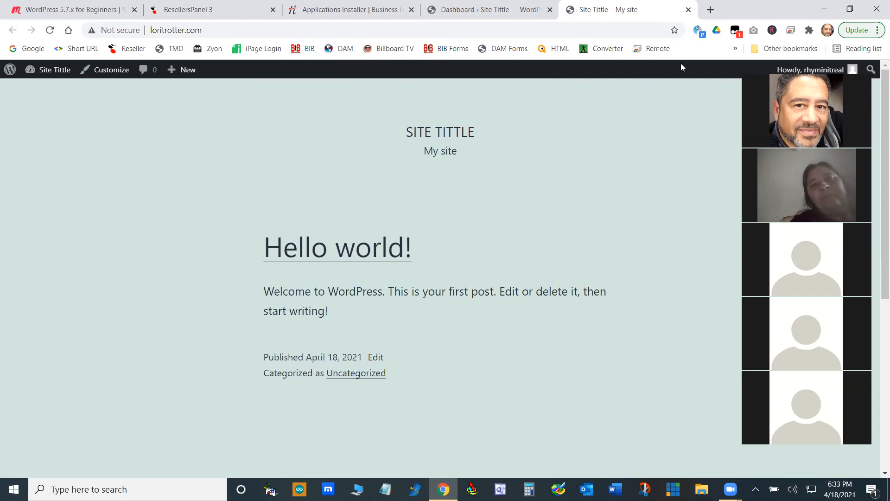
mouse_move(828, 71)
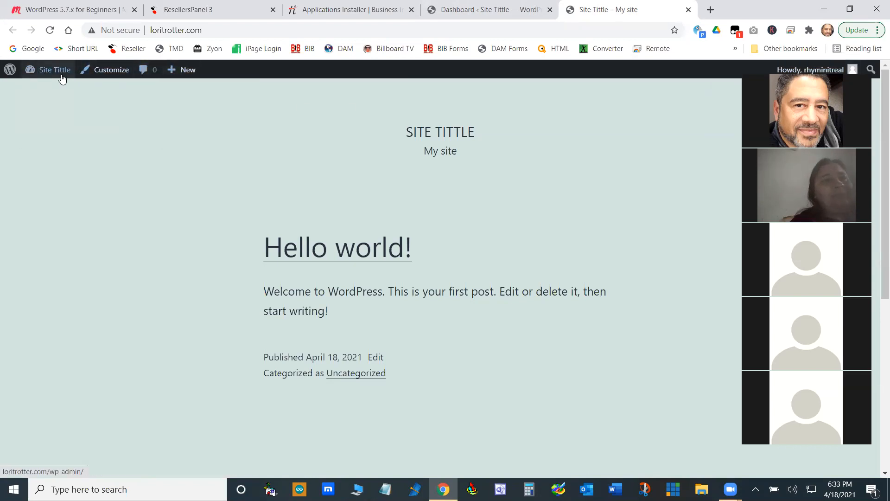
mouse_move(39, 77)
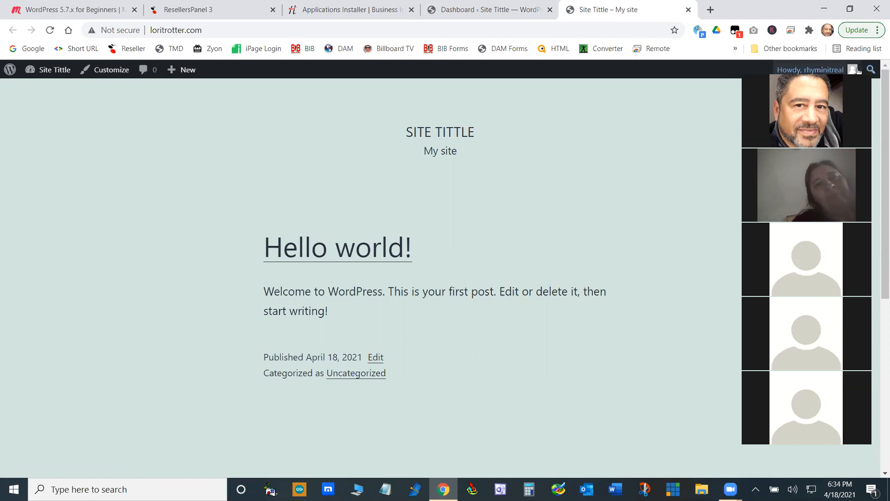
mouse_move(852, 71)
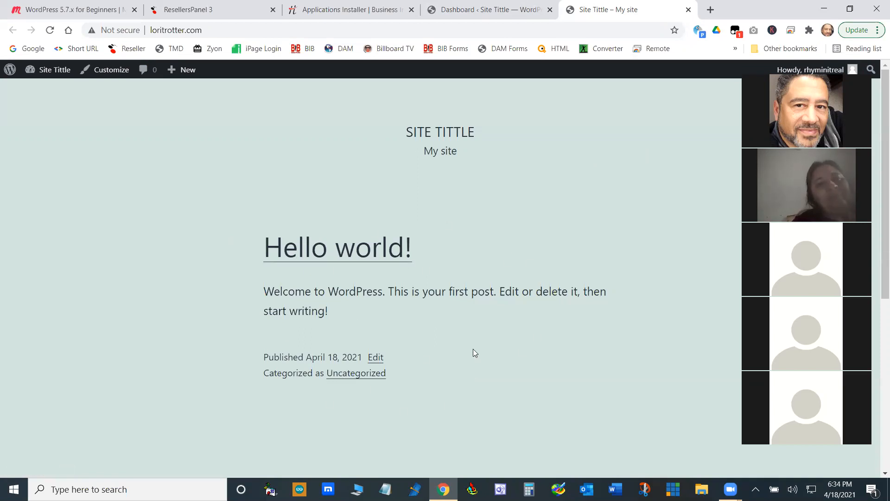
- Highlight the site title and the tagline on the front page and look through the page down to its footer
drag(483, 133, 404, 133)
drag(461, 149, 422, 151)
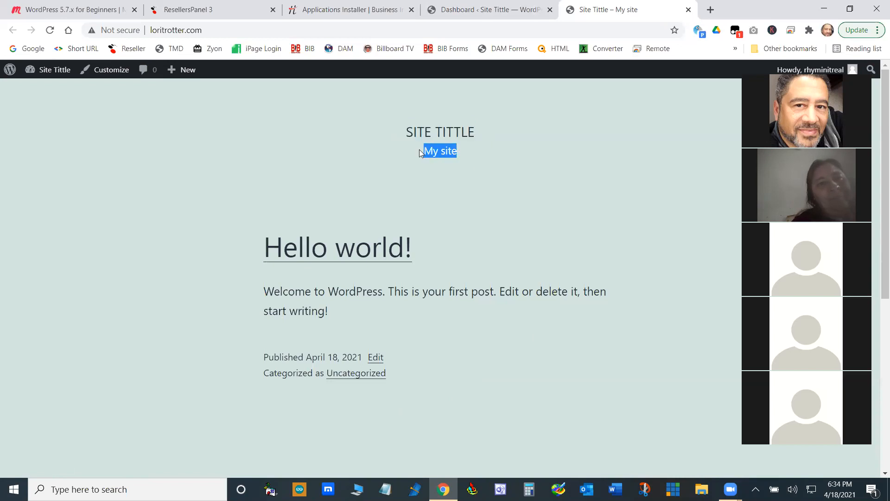
drag(480, 135, 405, 136)
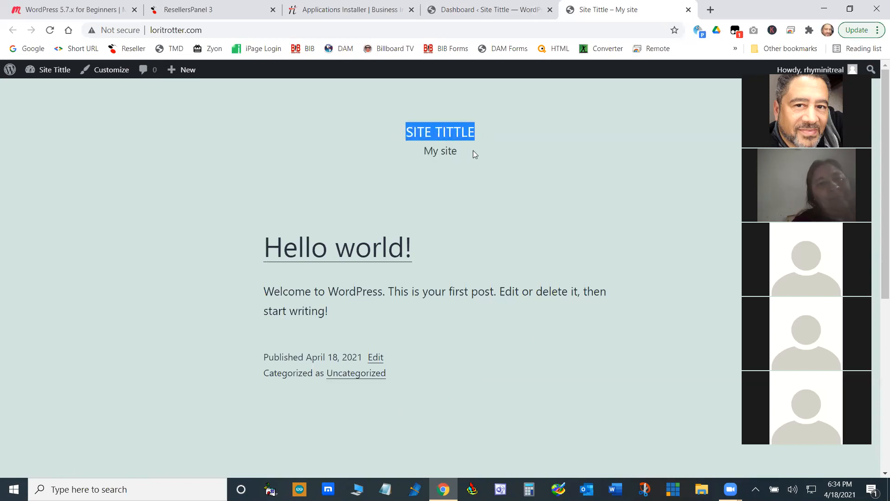
drag(459, 151, 418, 153)
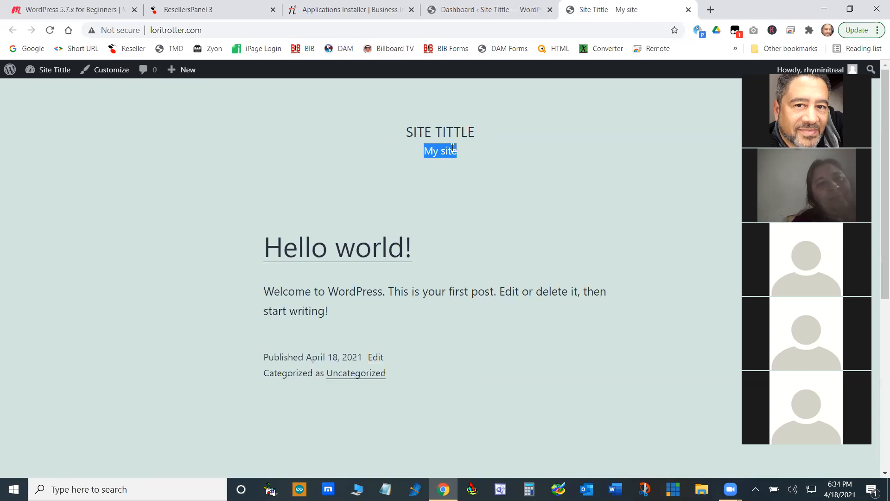
click(495, 150)
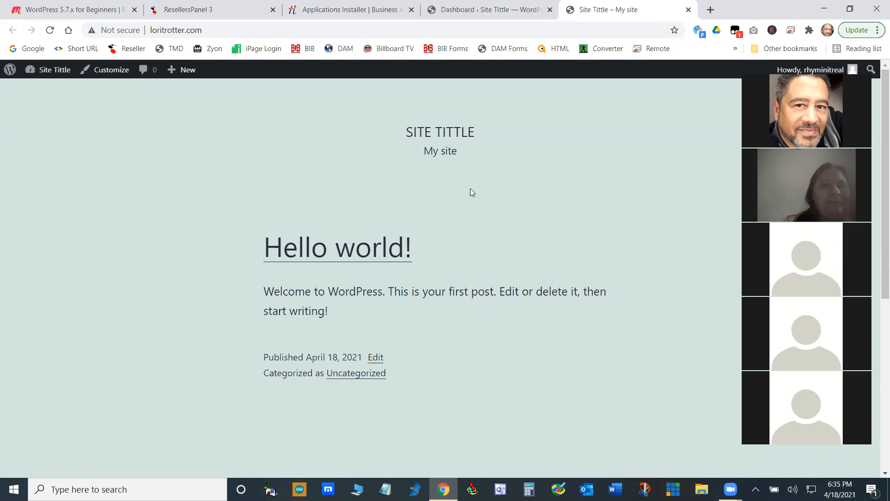
scroll(424, 375, down, 8)
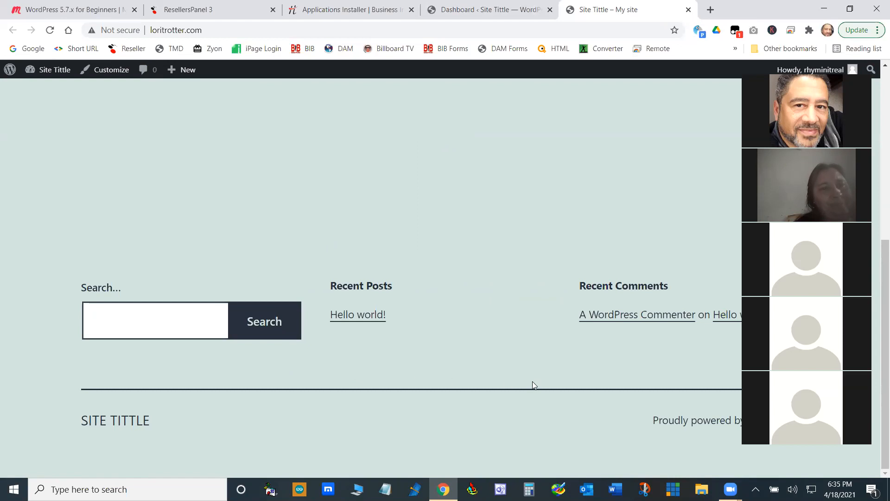
scroll(532, 381, up, 8)
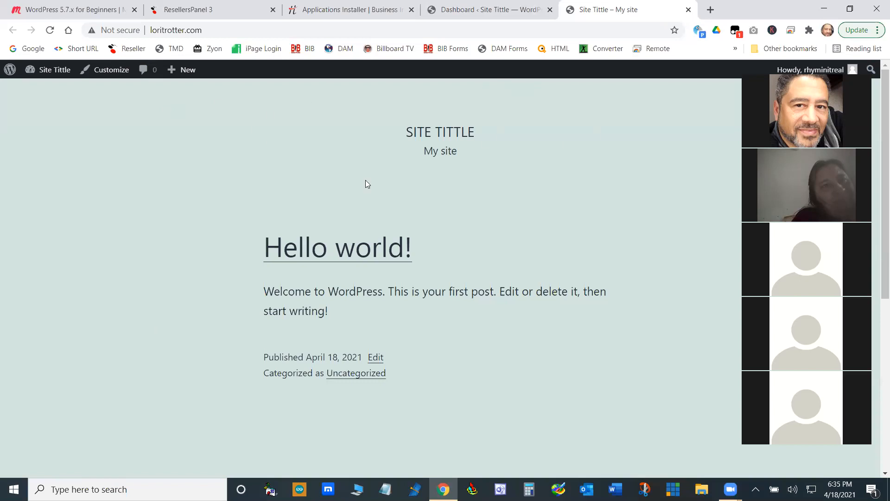
scroll(486, 236, down, 1)
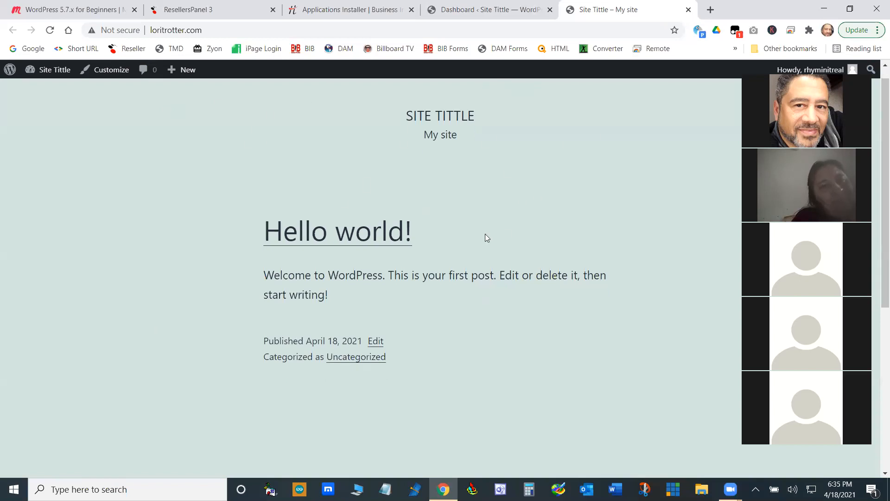
scroll(478, 237, down, 6)
scroll(475, 241, up, 7)
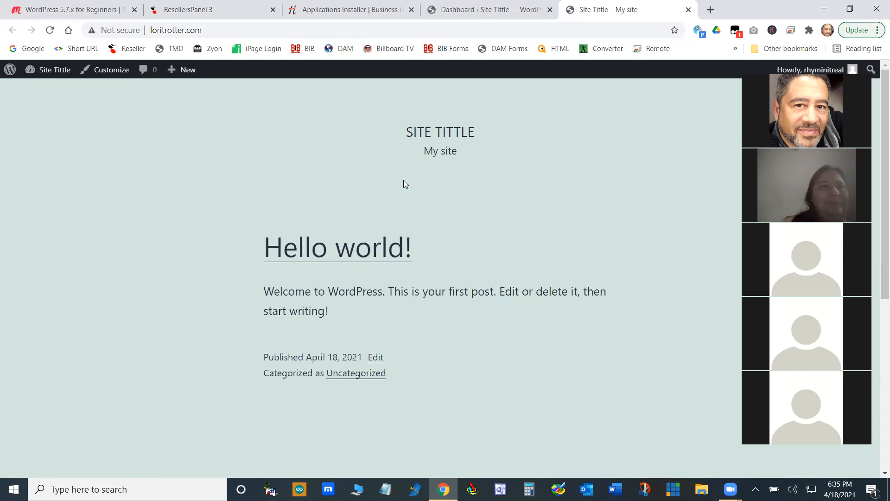
- Return to the WordPress Dashboard, open the site's Themes page and look through the installed themes
click(462, 20)
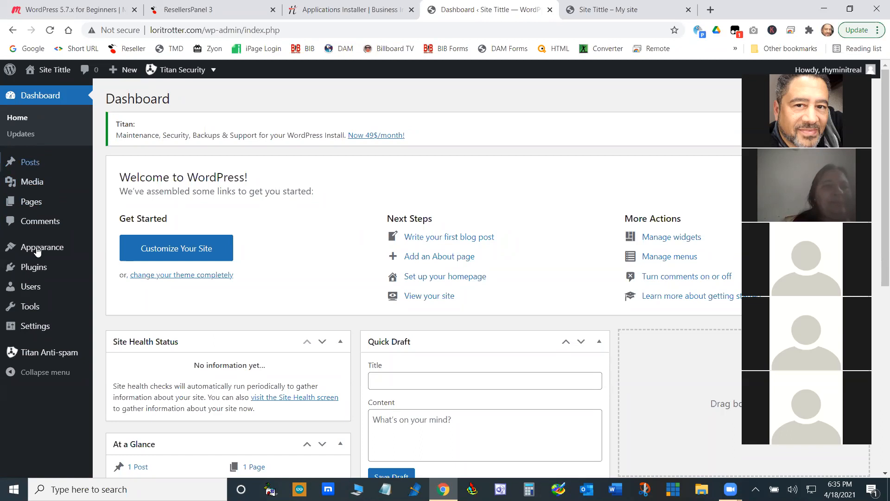
mouse_move(47, 248)
click(119, 251)
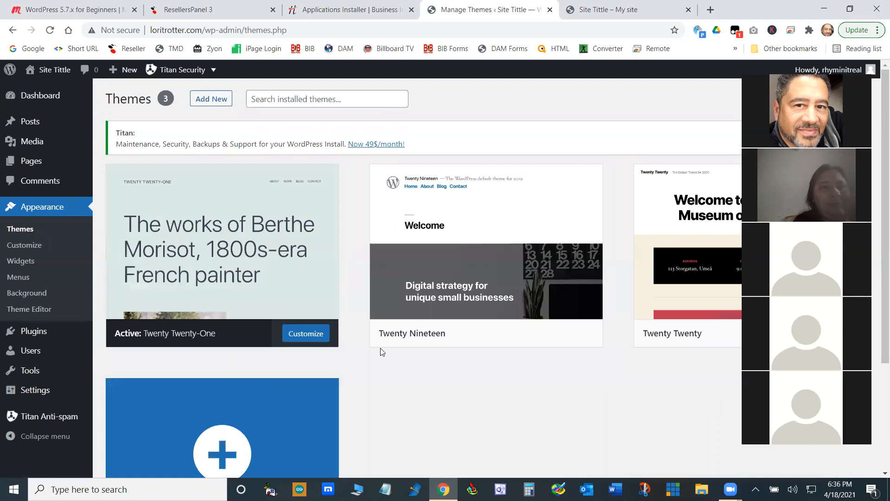
scroll(453, 270, down, 3)
scroll(459, 326, up, 3)
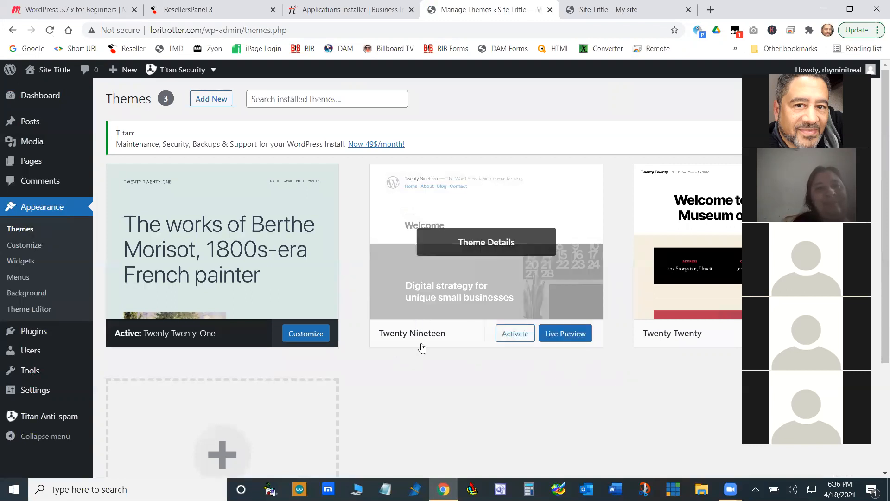
scroll(304, 237, down, 3)
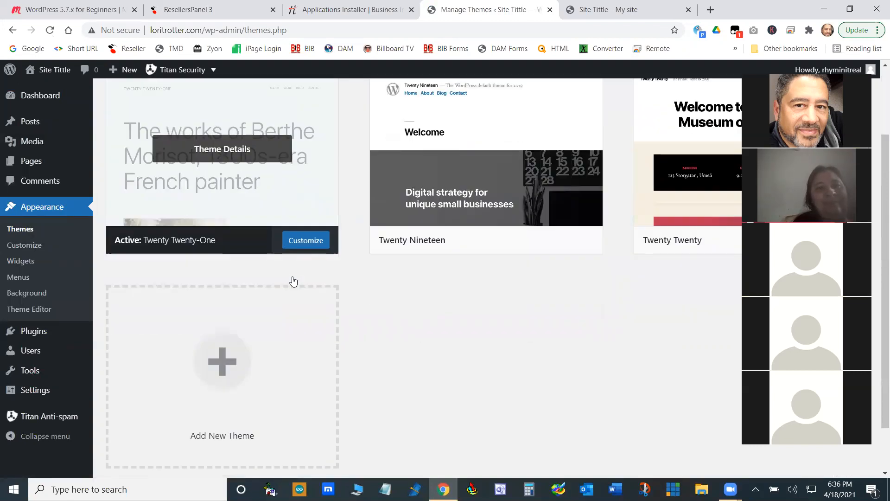
scroll(418, 297, up, 3)
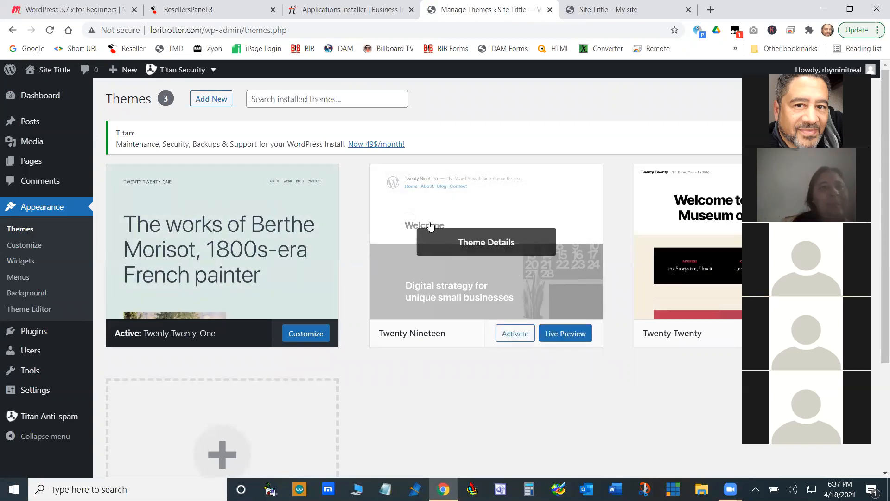
- Open the page for adding new themes and browse the featured themes
click(210, 99)
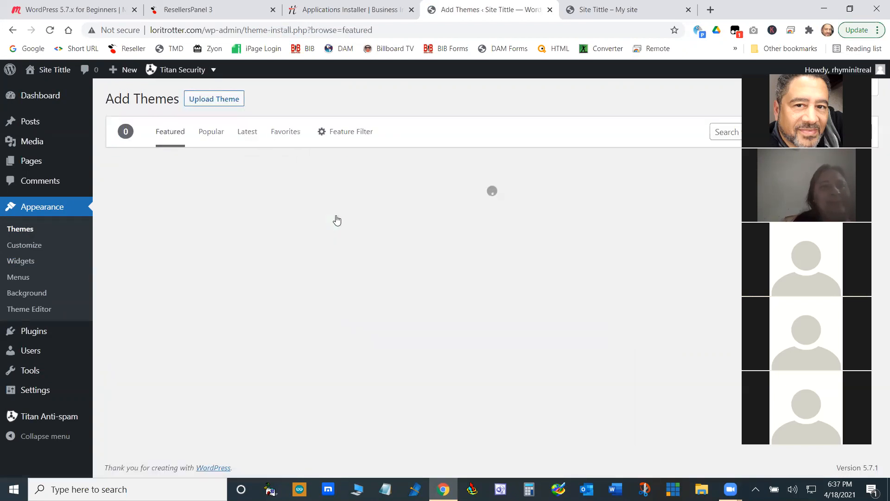
scroll(418, 284, down, 13)
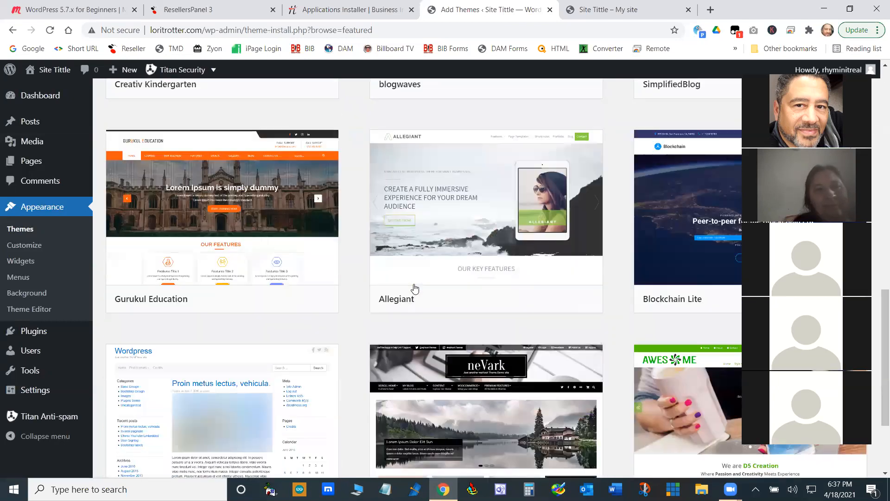
scroll(414, 289, up, 12)
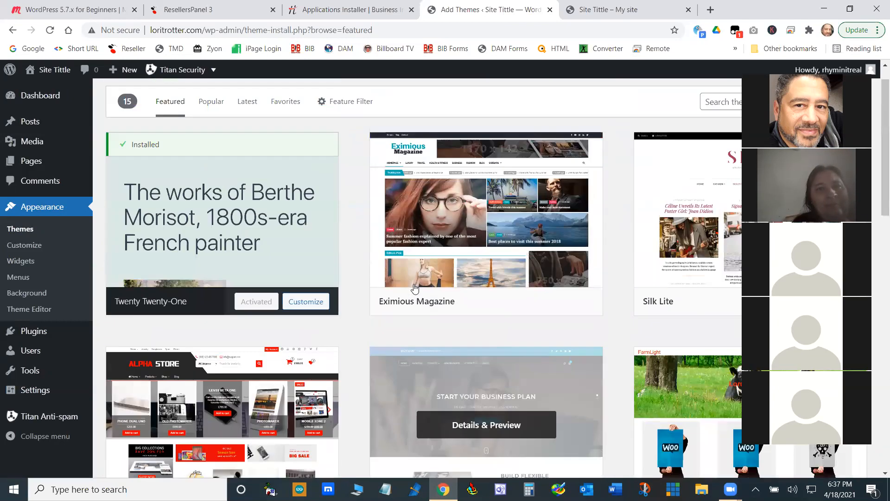
scroll(414, 288, down, 3)
scroll(414, 289, down, 5)
scroll(413, 288, up, 8)
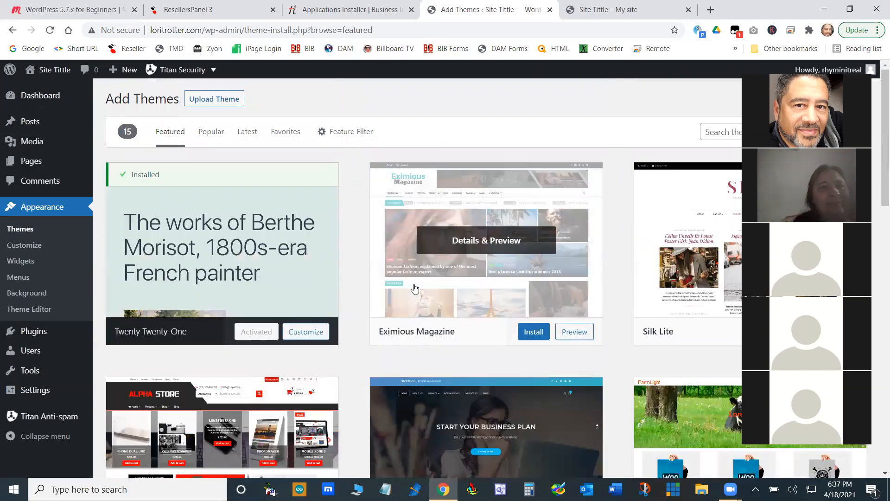
- Filter the available themes by Blog, E-Commerce, Custom Colors, Custom Header, Grid Layout and Two Columns
click(347, 136)
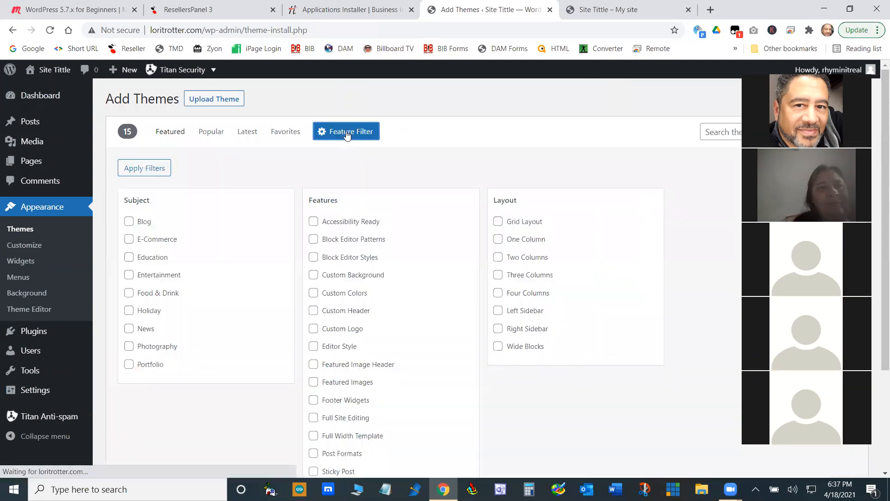
click(129, 221)
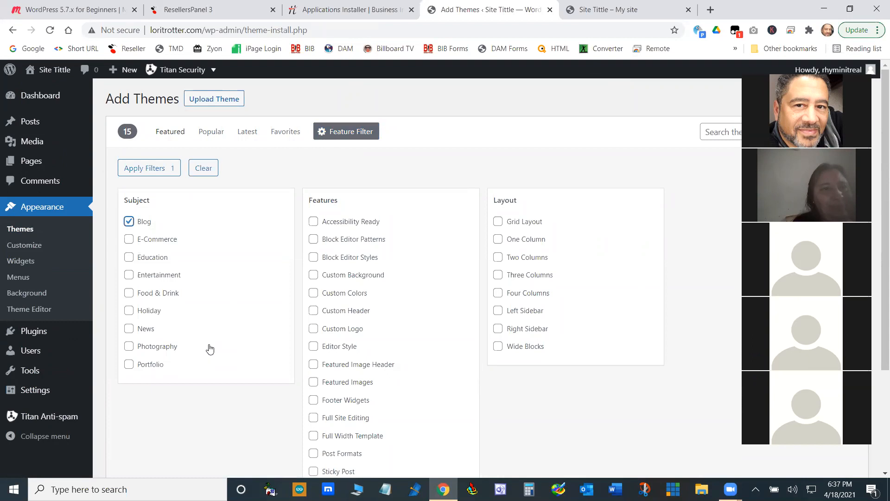
click(133, 240)
click(313, 295)
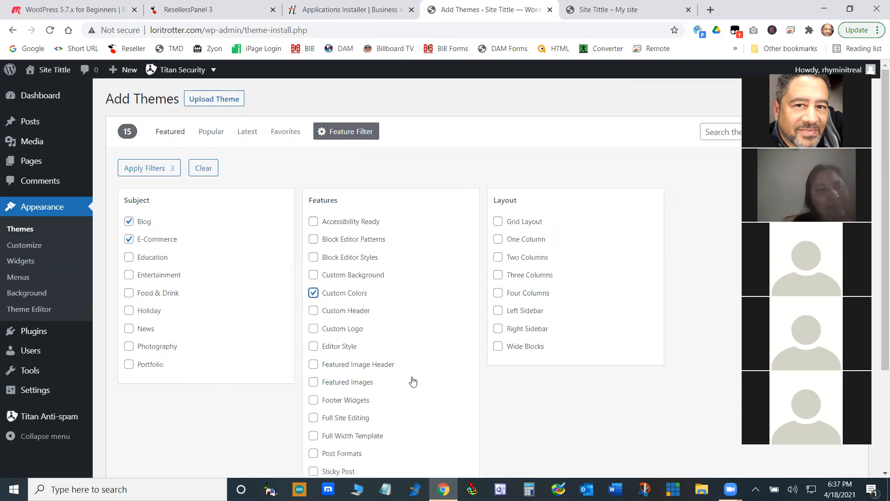
click(314, 312)
click(497, 222)
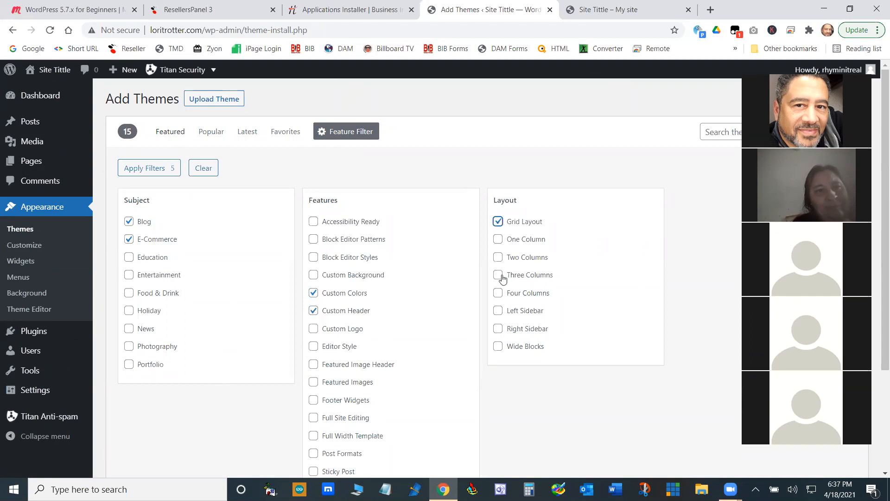
click(499, 257)
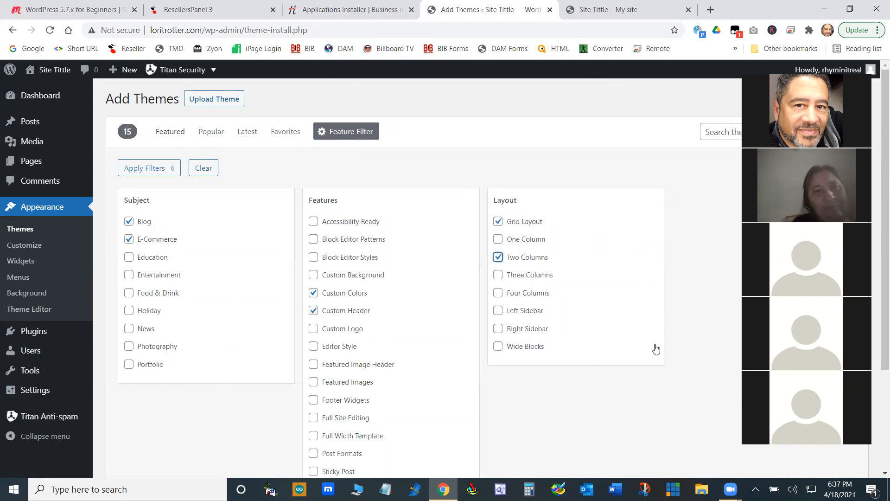
click(728, 137)
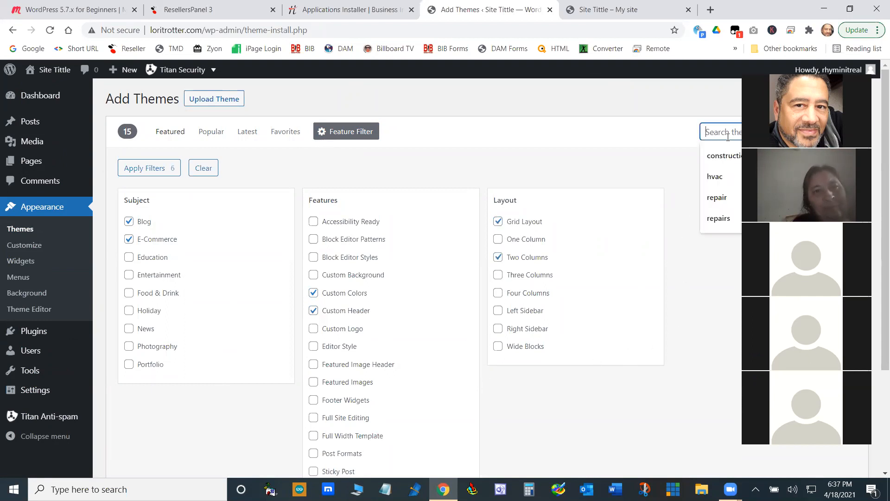
scroll(656, 366, down, 3)
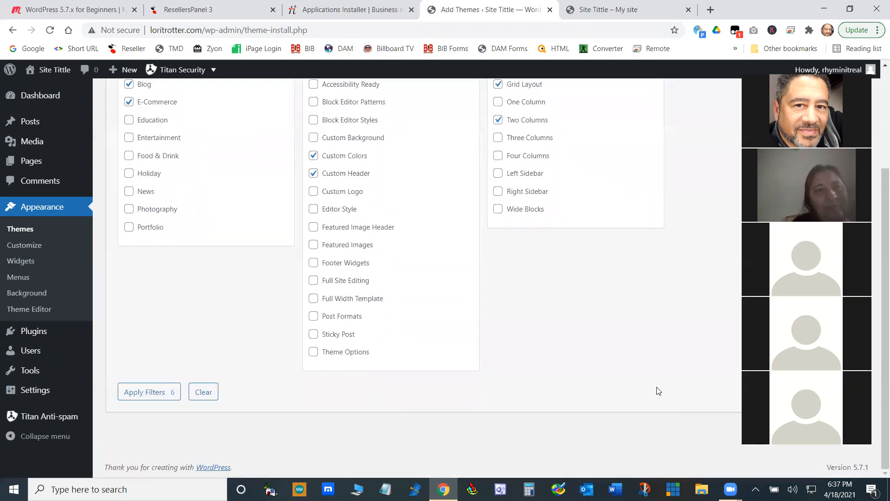
click(135, 391)
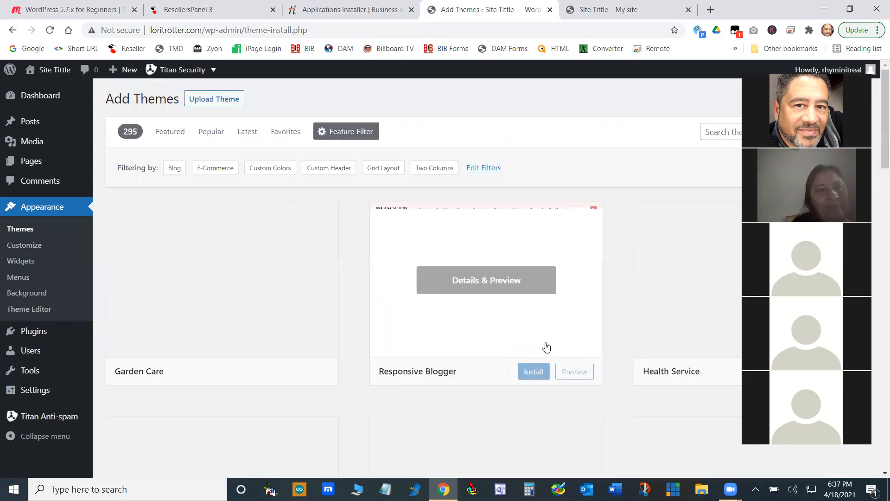
- Browse the filtered theme results, comparing the designs on offer
scroll(401, 355, down, 10)
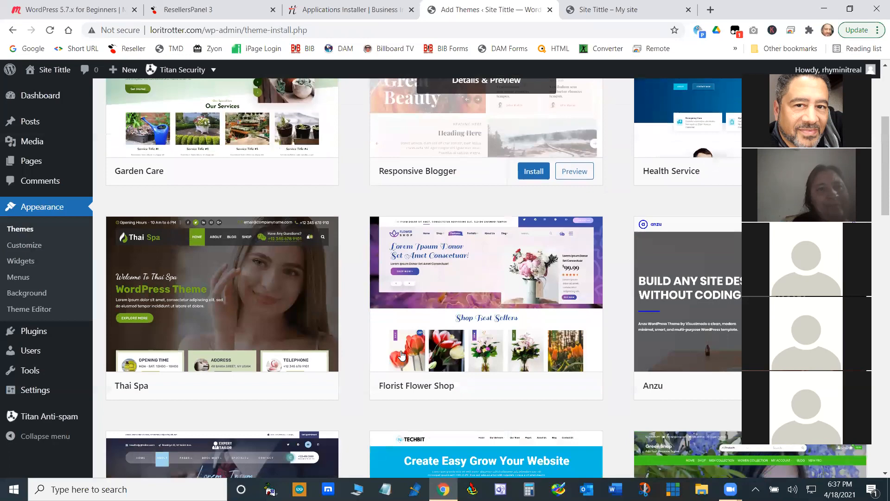
scroll(402, 356, down, 7)
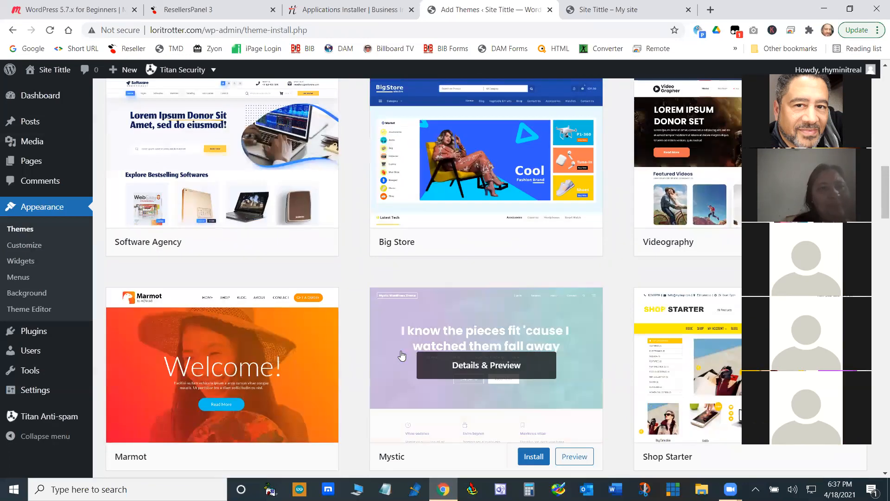
scroll(402, 355, down, 2)
scroll(401, 355, down, 7)
scroll(401, 356, up, 8)
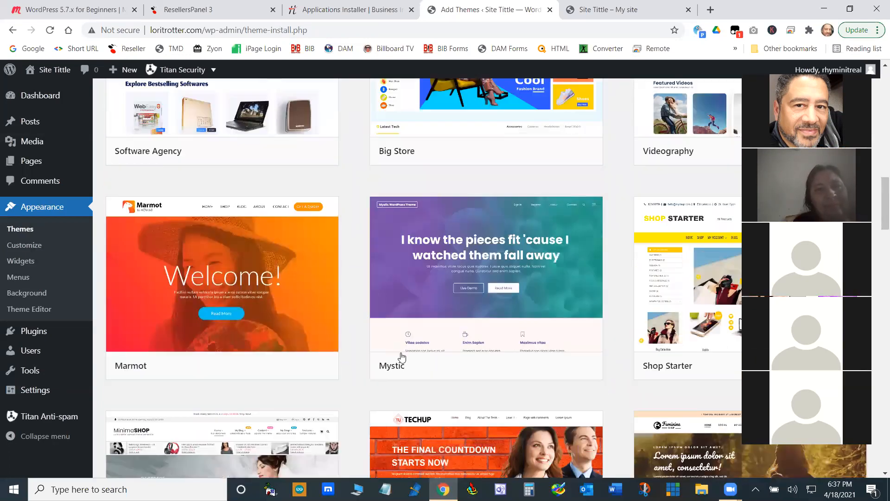
scroll(402, 356, up, 15)
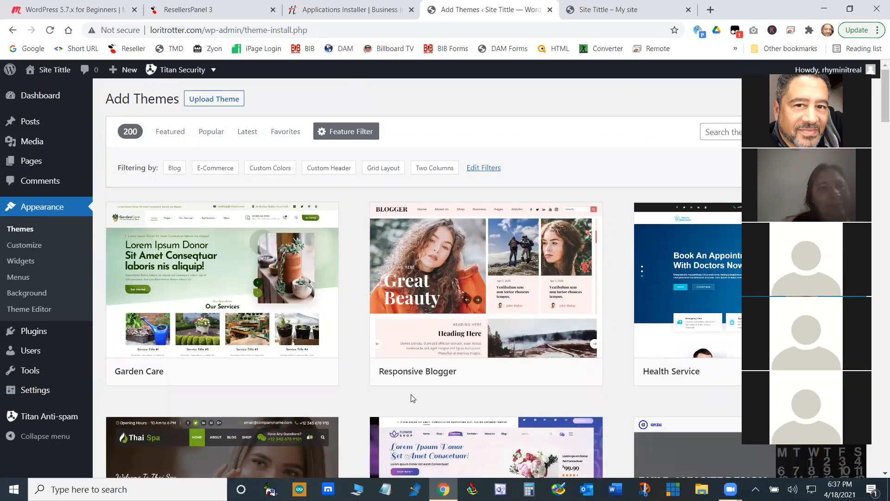
scroll(411, 394, down, 10)
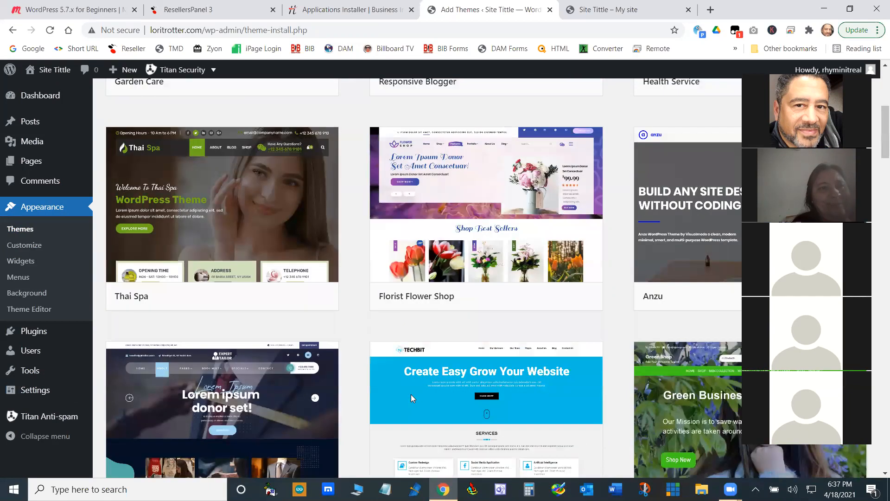
scroll(435, 396, up, 6)
scroll(435, 396, up, 4)
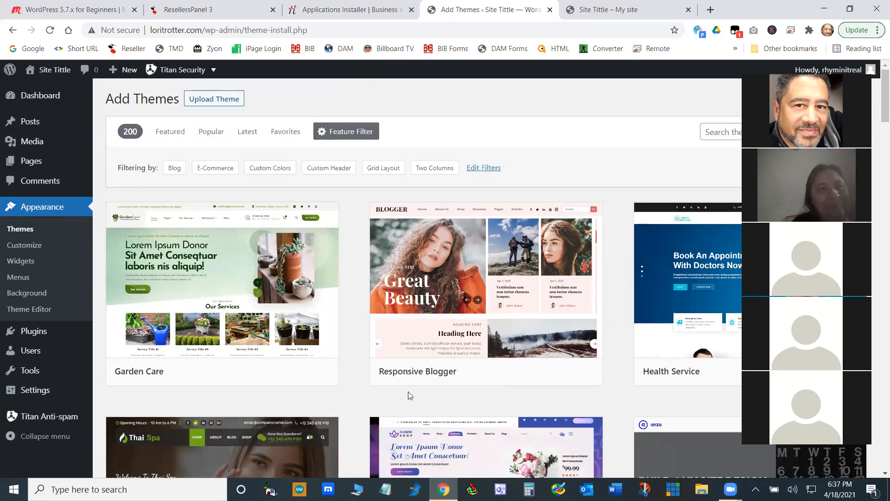
scroll(413, 387, down, 15)
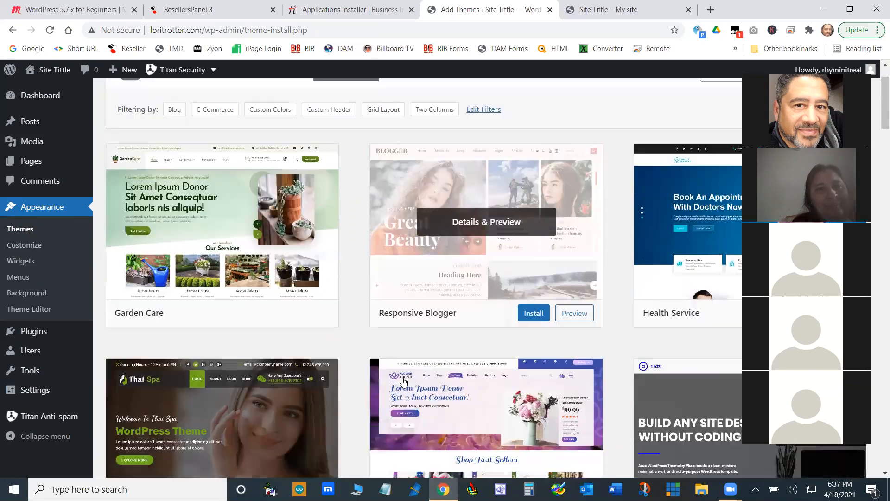
scroll(405, 382, up, 12)
scroll(404, 382, up, 3)
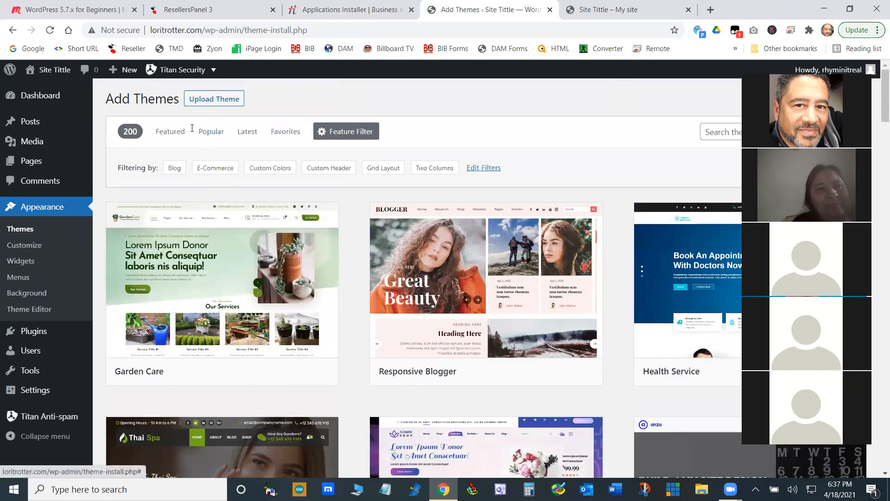
- Go back to the installed themes and activate the Twenty Nineteen theme
click(18, 232)
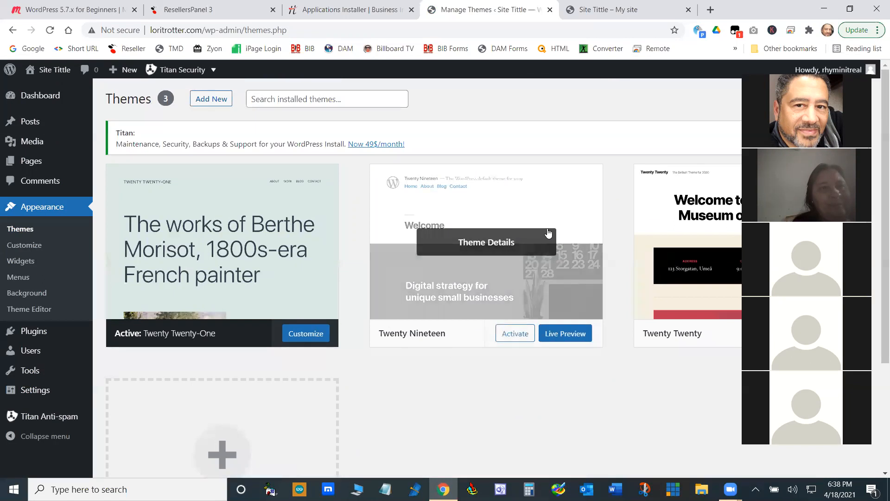
click(522, 337)
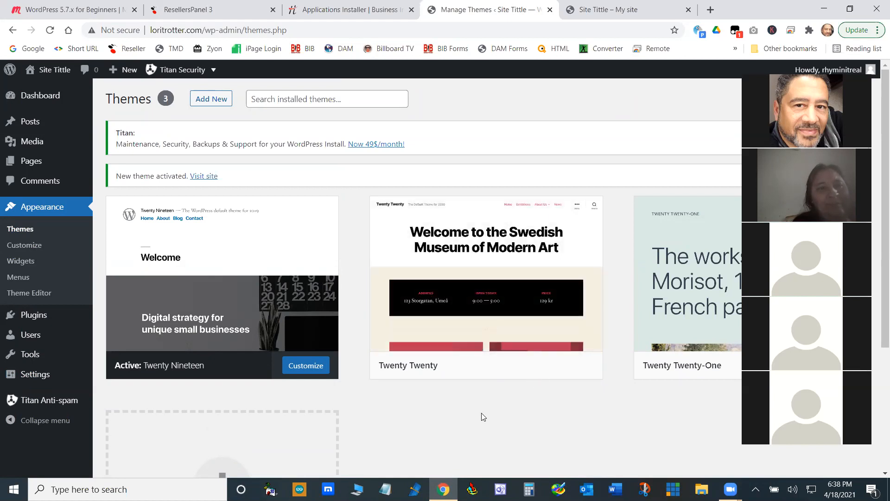
- Open a live preview of the Twenty Twenty theme and look through its sample page down to the social links
click(573, 366)
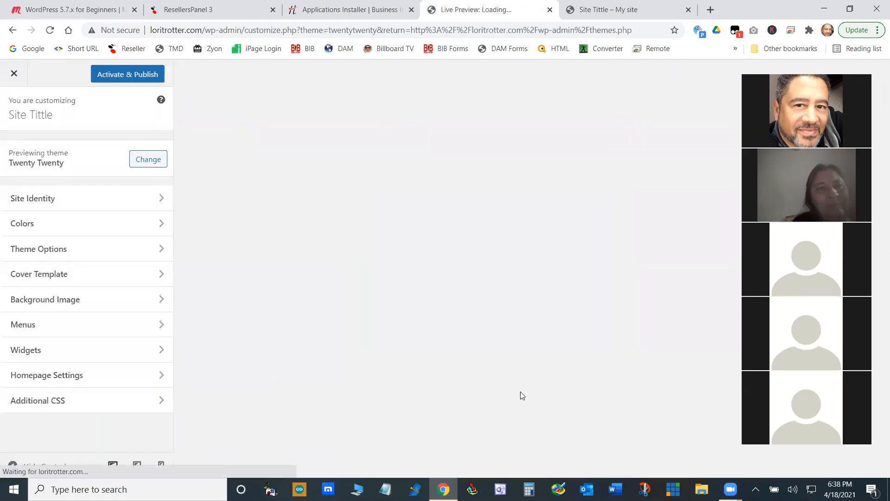
scroll(523, 379, down, 10)
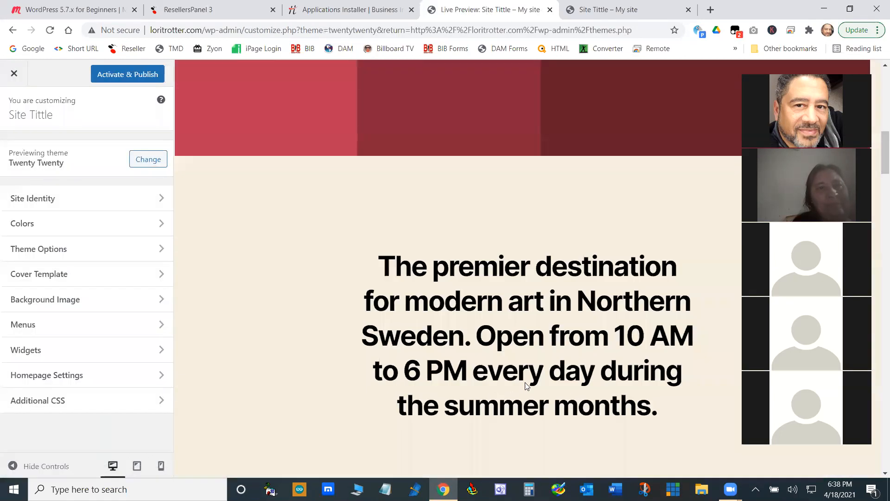
scroll(525, 384, down, 10)
scroll(525, 384, up, 10)
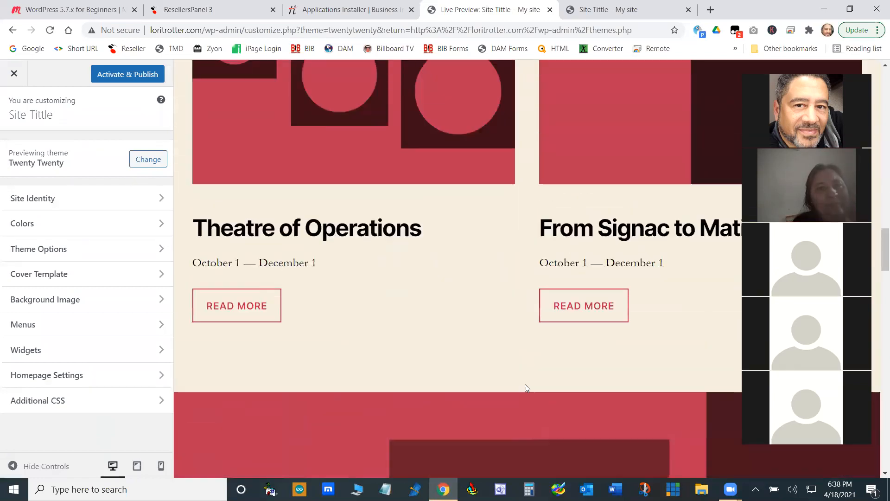
scroll(526, 386, up, 10)
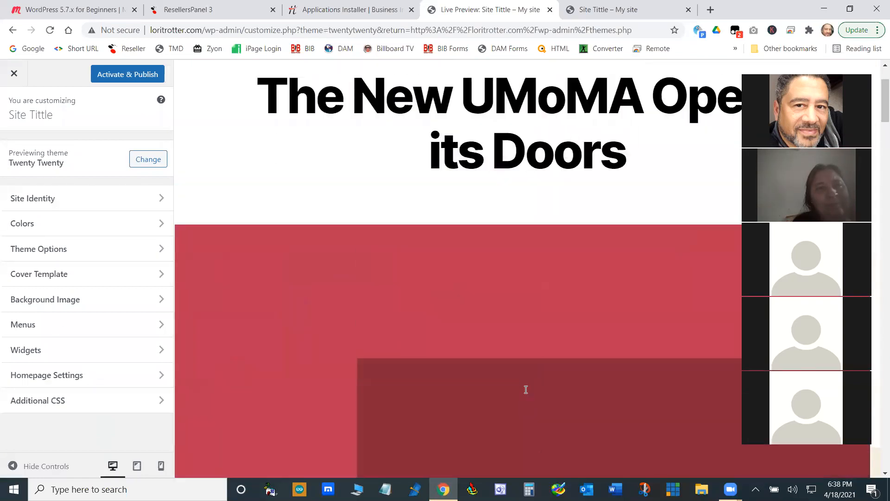
scroll(526, 389, down, 15)
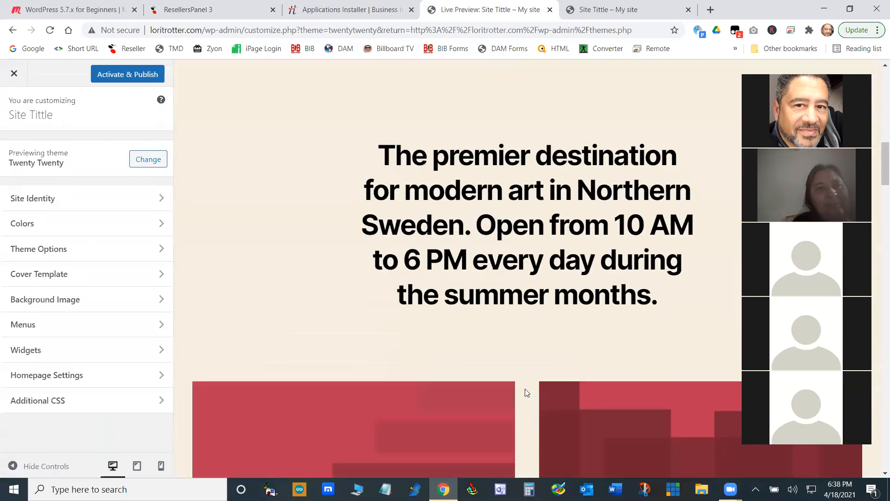
scroll(526, 392, down, 15)
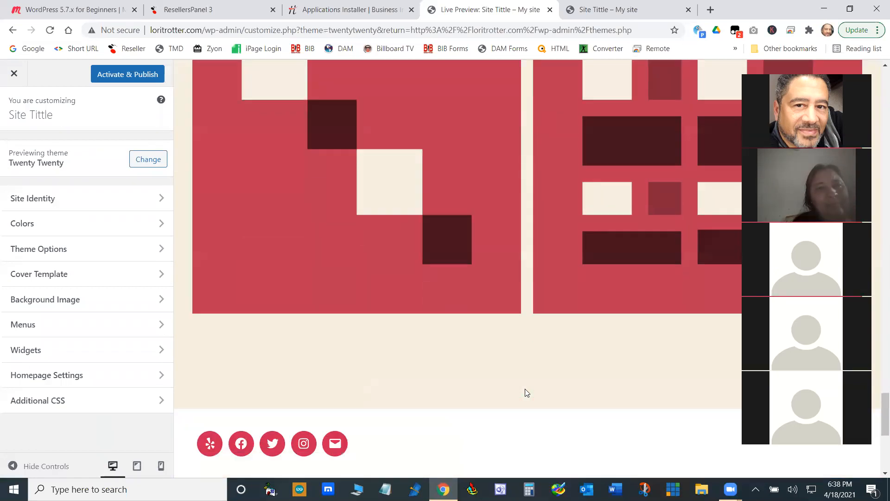
- Return to the start of the Twenty Twenty preview, then activate and publish the theme
scroll(526, 393, up, 15)
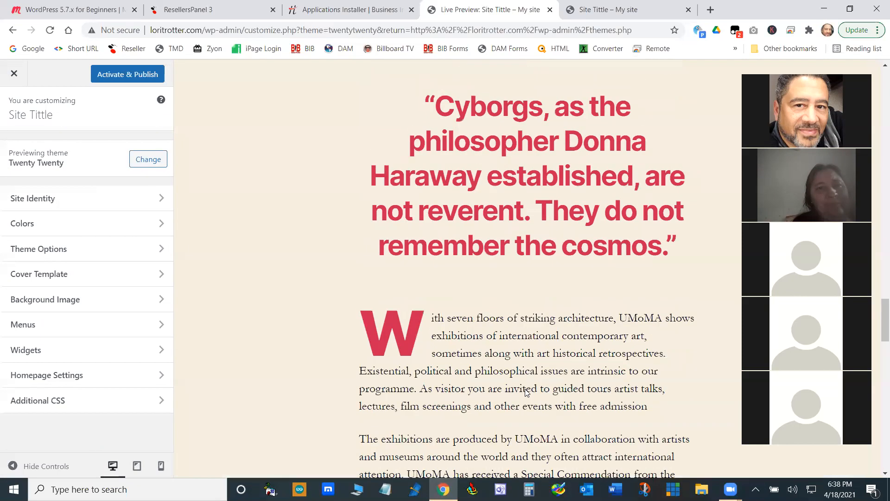
scroll(525, 393, up, 15)
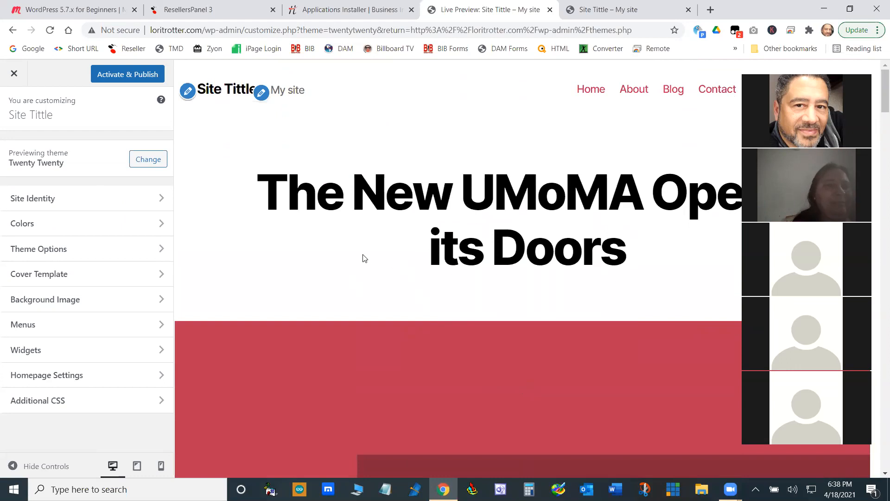
click(134, 76)
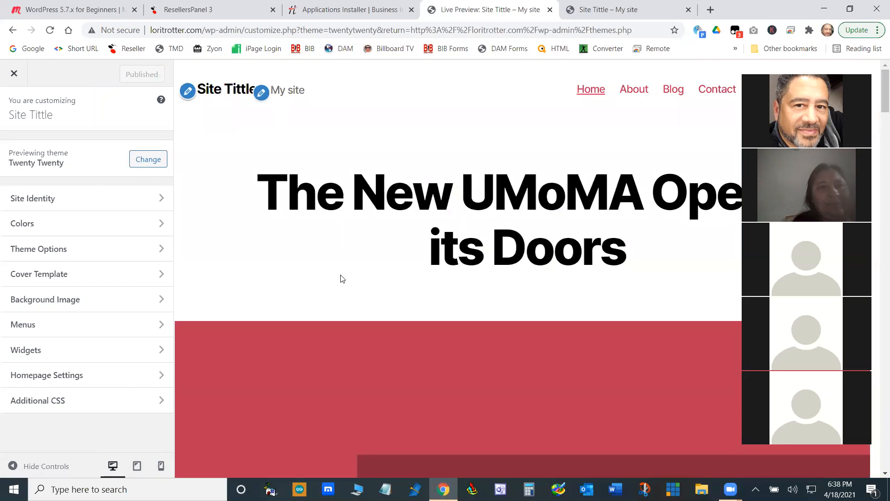
- Reload the live site and look through its homepage in the Twenty Twenty theme
click(597, 18)
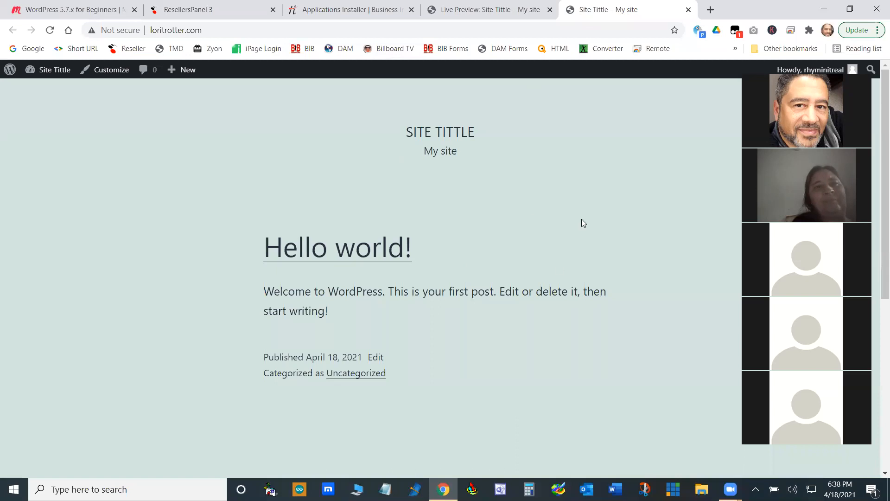
click(50, 29)
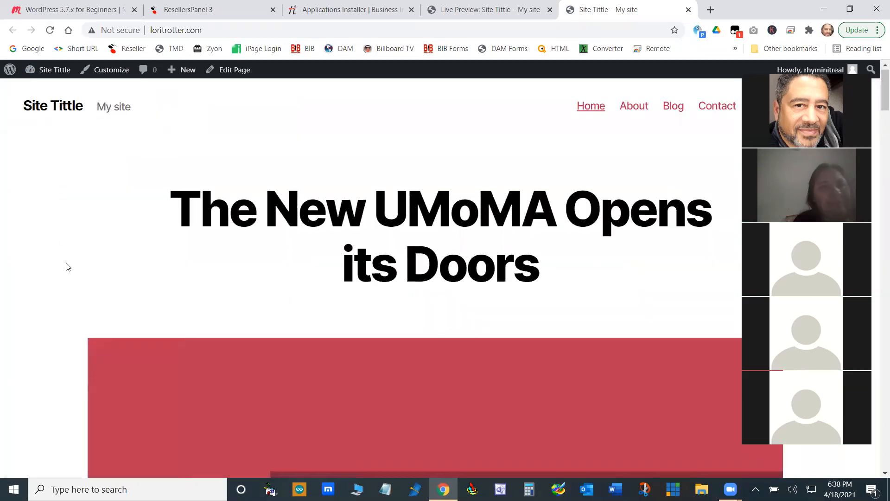
scroll(65, 264, down, 15)
scroll(65, 266, down, 3)
scroll(65, 266, up, 8)
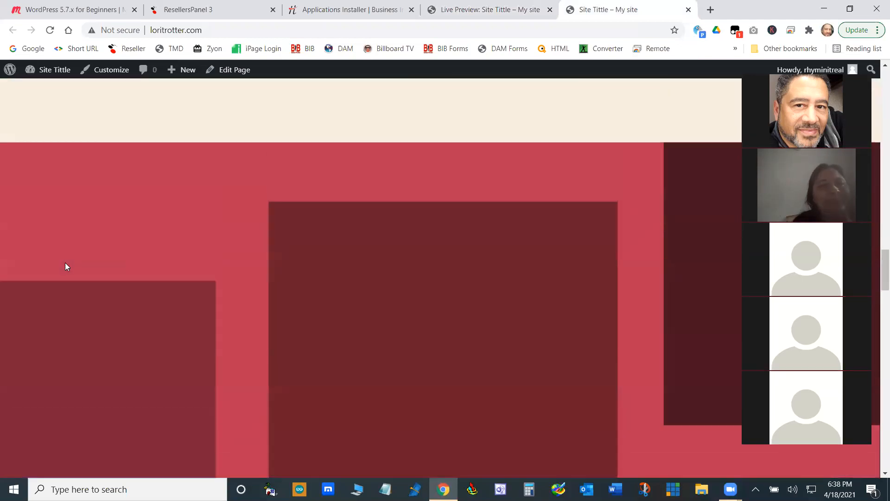
scroll(64, 267, up, 8)
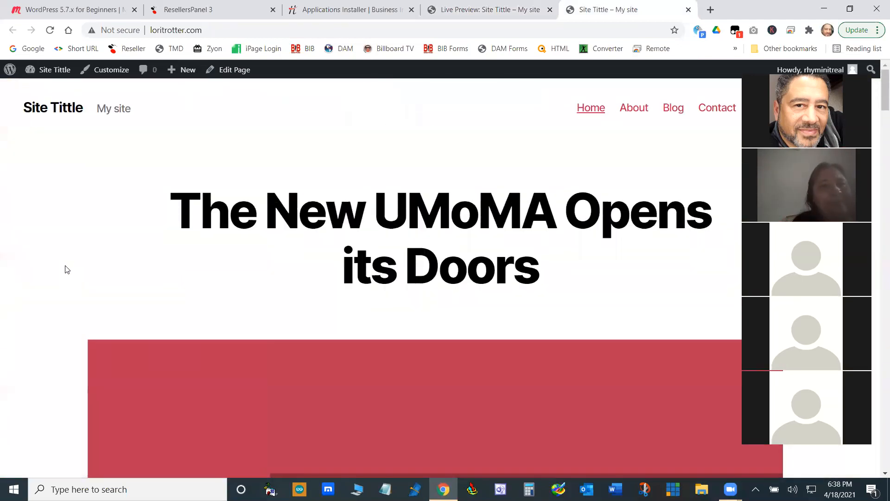
- Visit the live site's About, Blog and Contact pages and return to Home
click(632, 108)
click(674, 109)
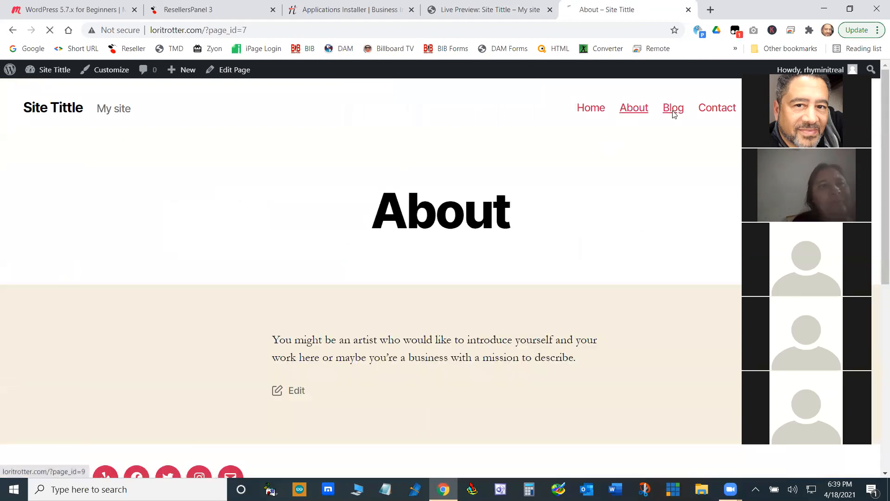
click(716, 110)
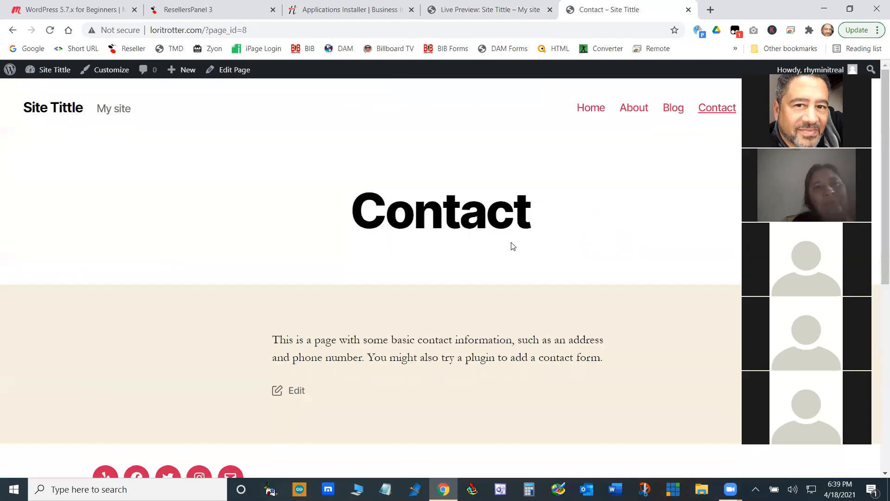
click(598, 111)
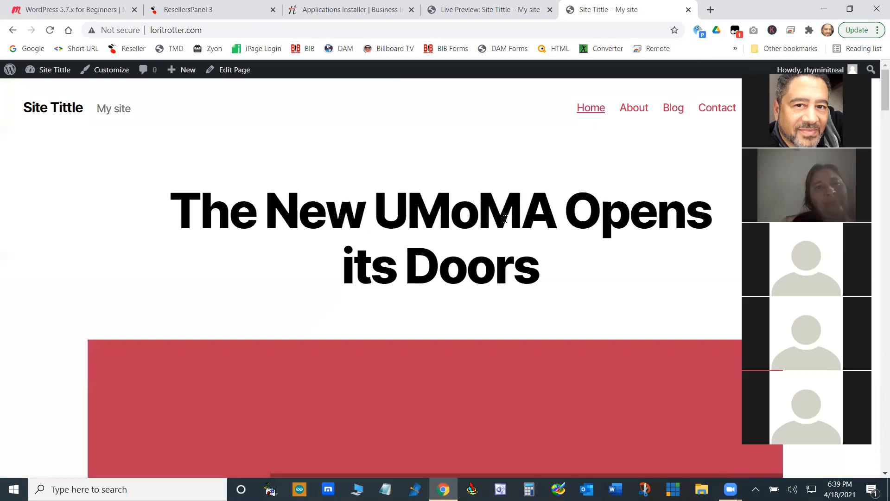
- In the WordPress admin's Reading settings, make the homepage a static page using Sample Page
click(487, 19)
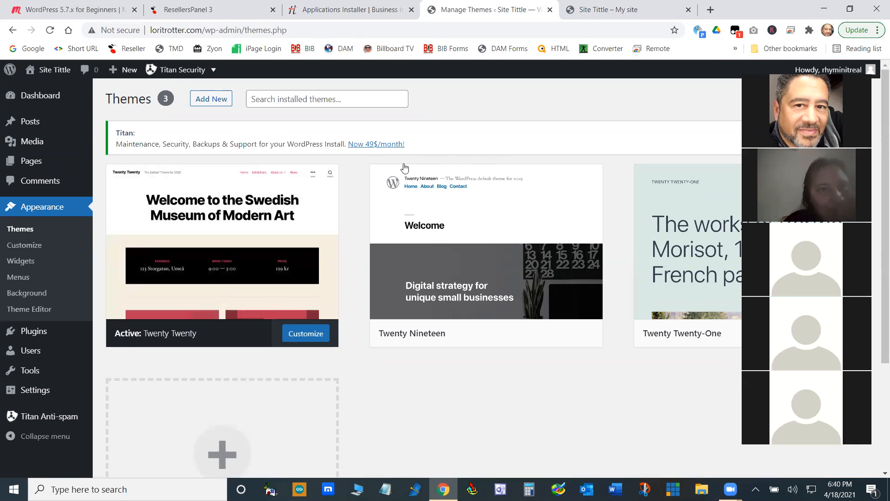
mouse_move(36, 394)
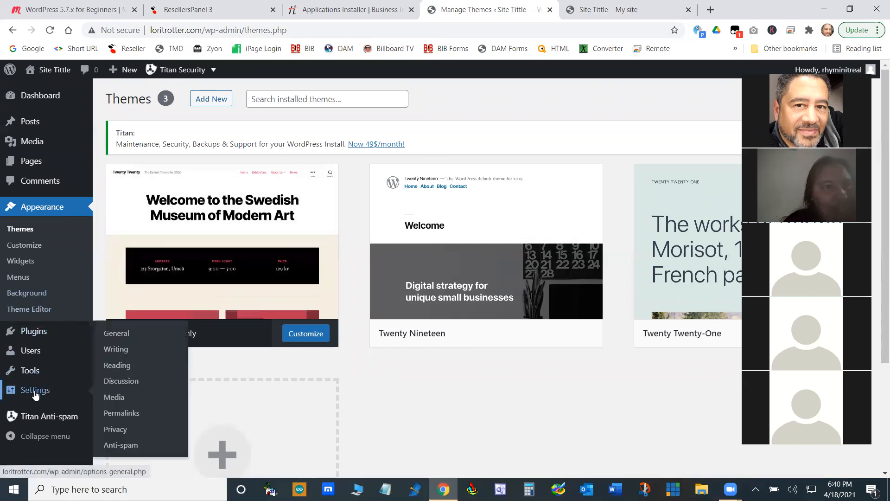
click(117, 370)
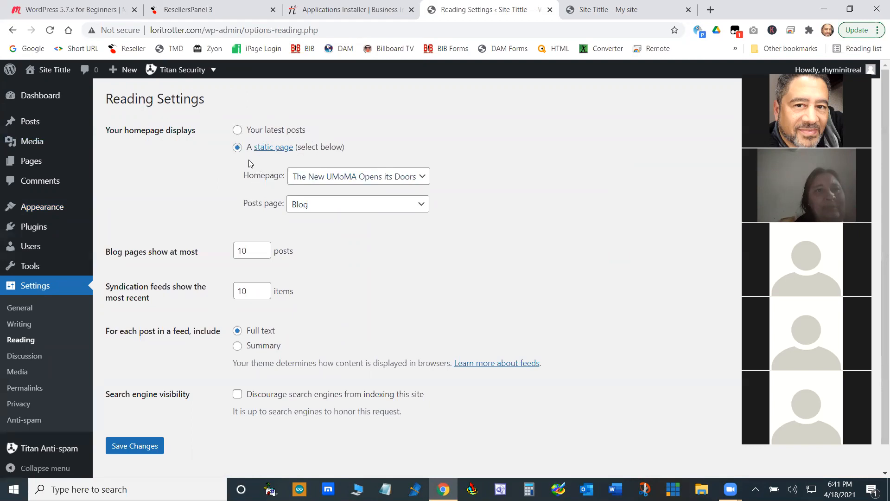
click(423, 180)
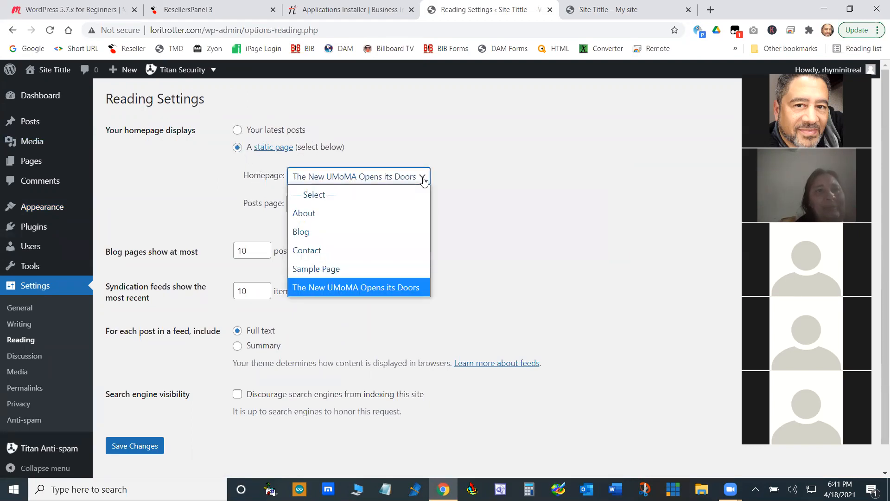
click(329, 274)
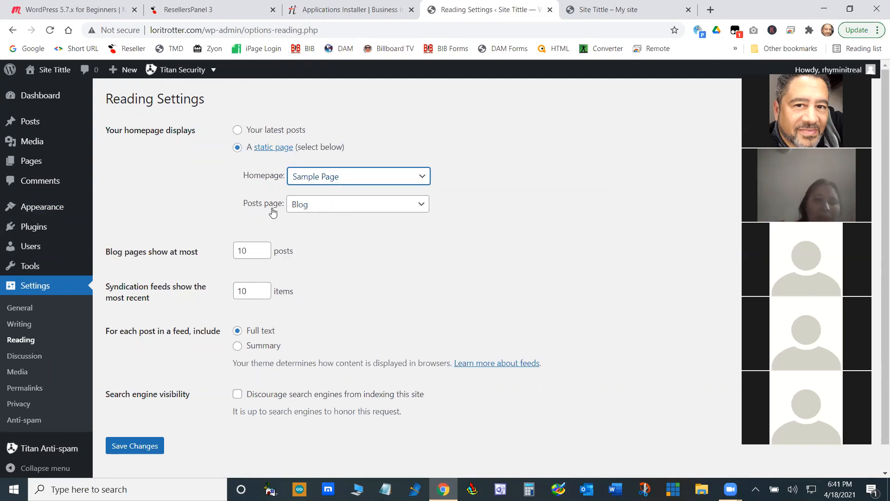
click(238, 130)
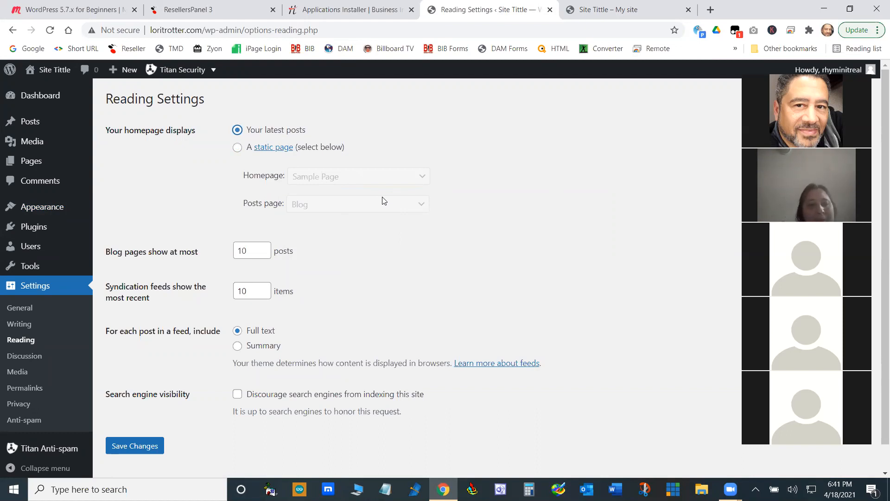
click(238, 147)
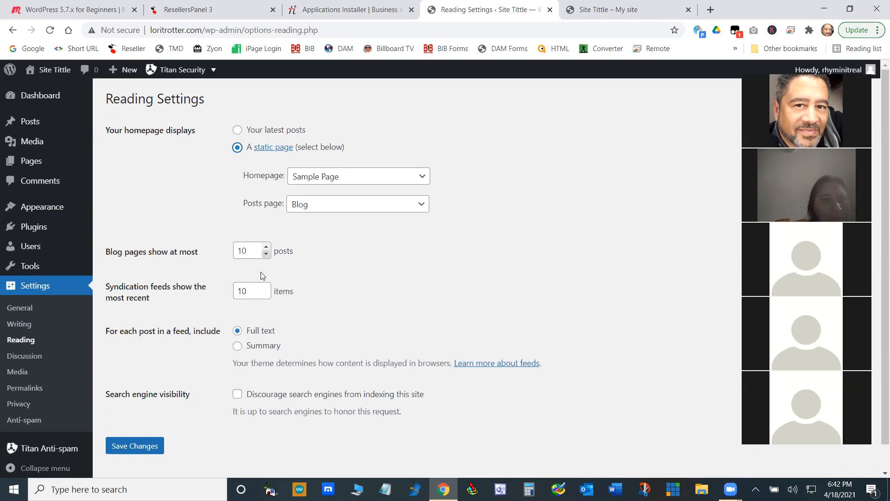
- Set feed posts to Summary, discourage search engines from indexing the site, and save the Reading settings
click(240, 345)
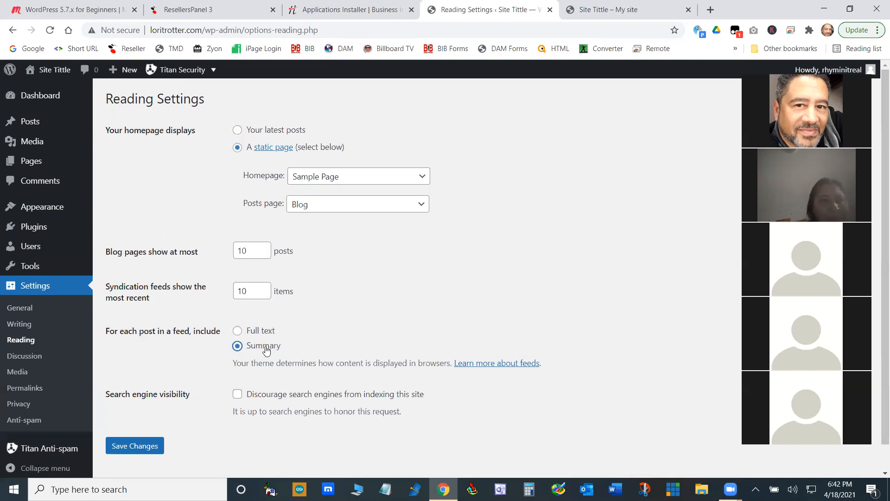
scroll(206, 356, down, 1)
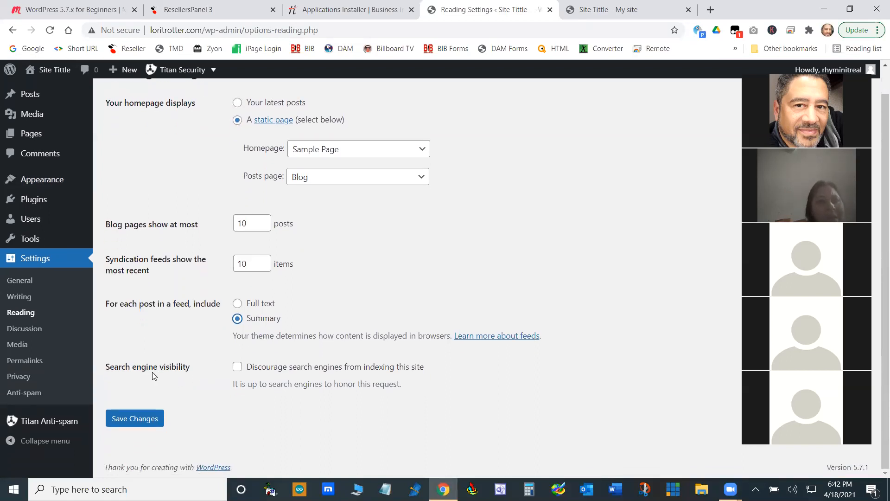
click(237, 369)
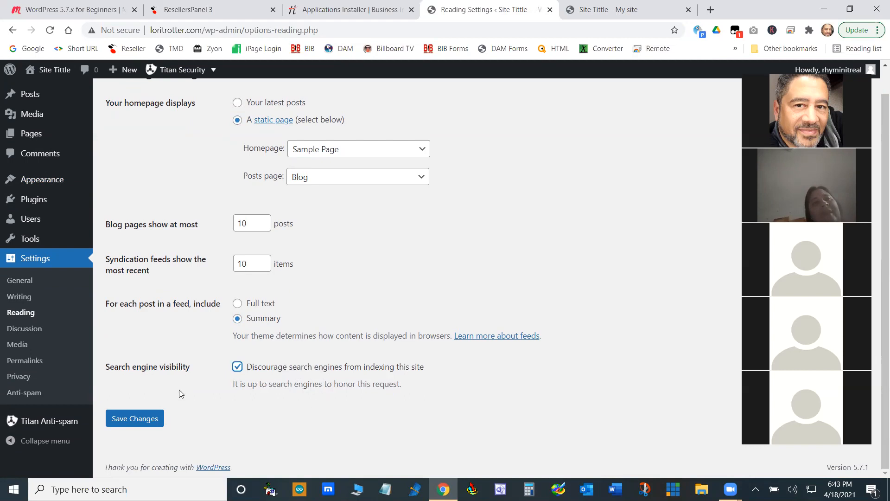
click(143, 420)
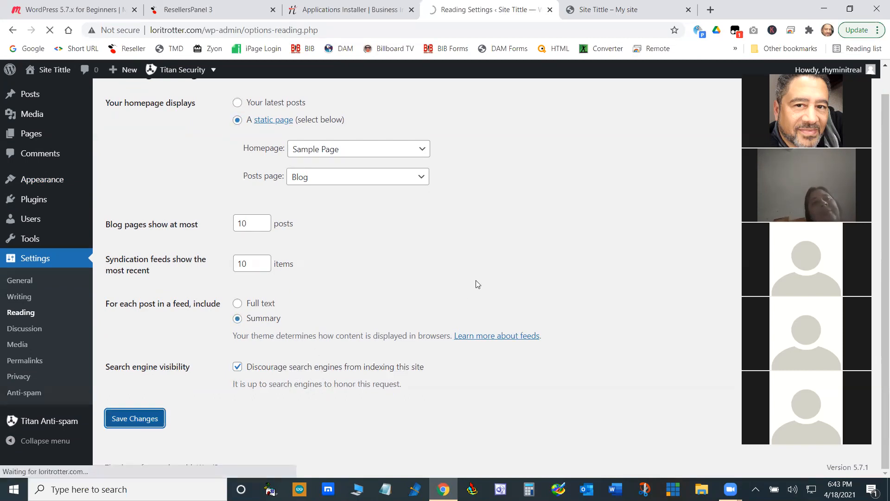
scroll(258, 351, down, 2)
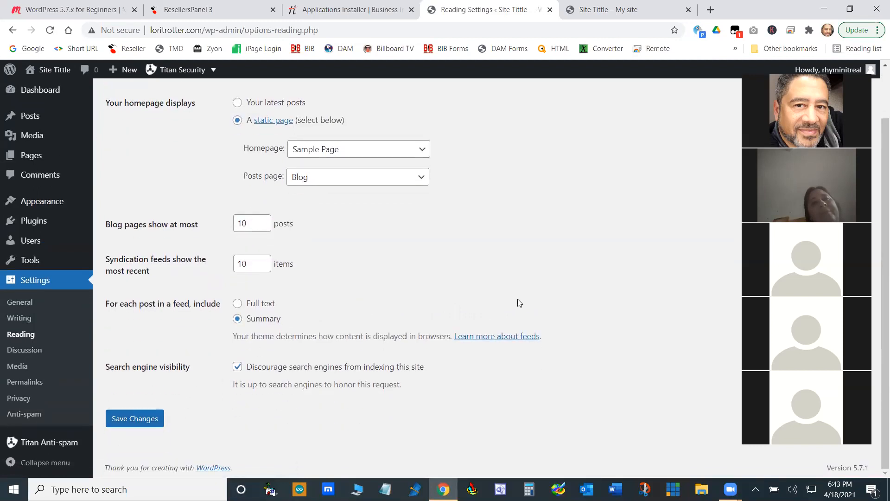
scroll(454, 340, up, 2)
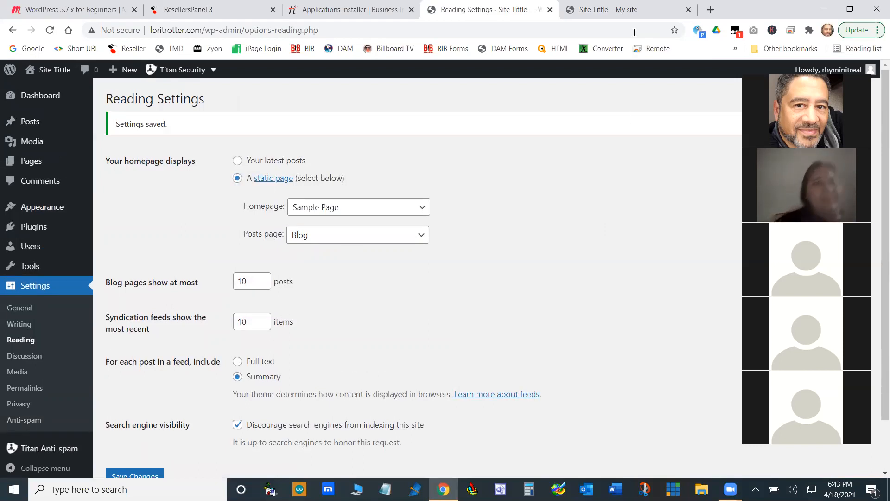
- Reload the live site to check its new homepage, and visit the About, Blog, Contact and Home pages
click(633, 13)
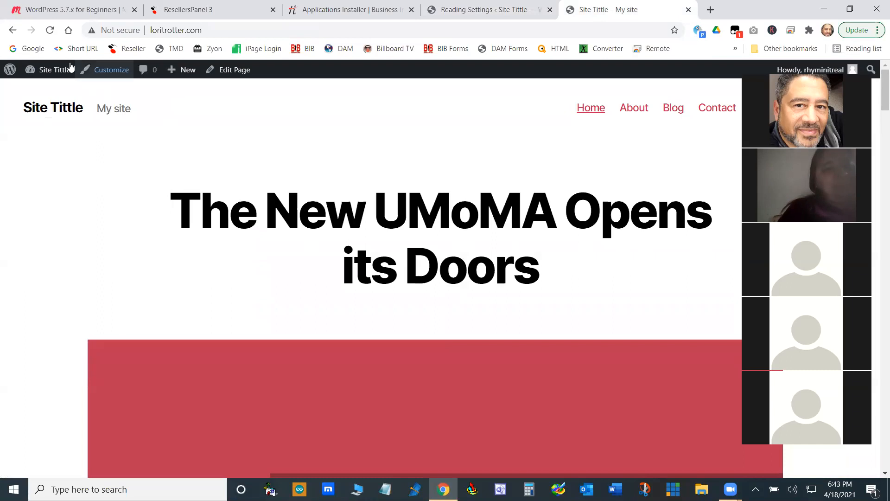
click(49, 29)
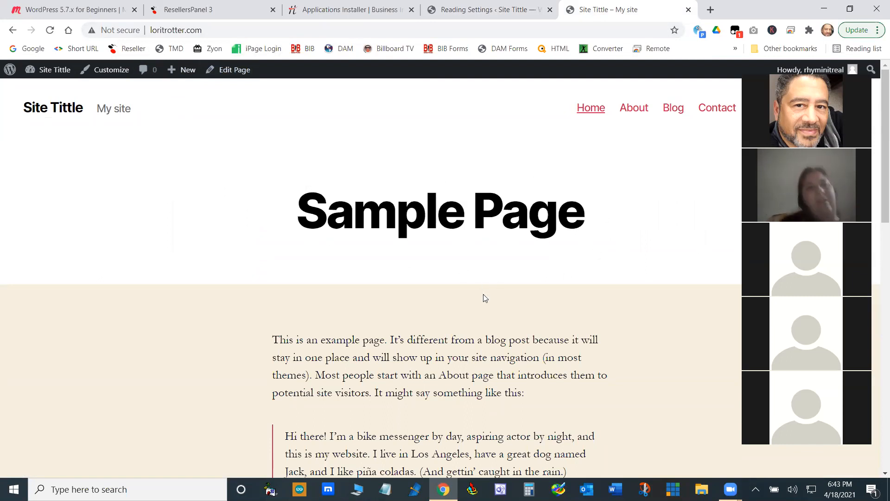
click(593, 109)
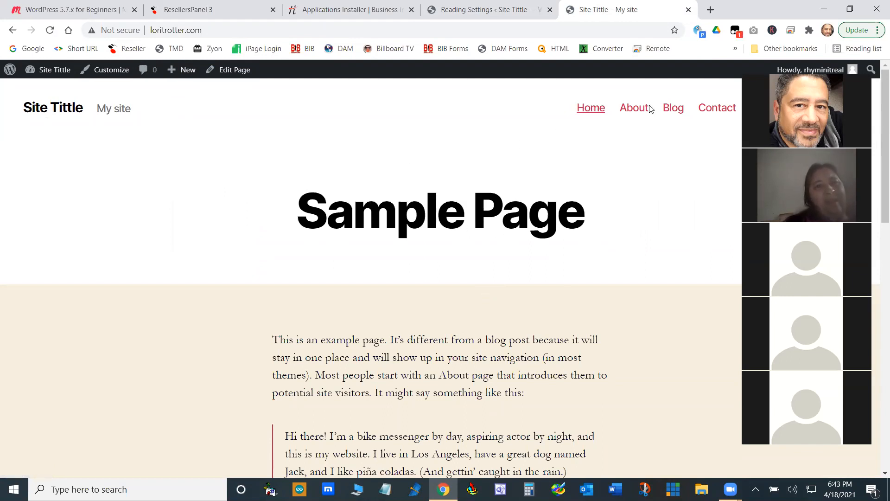
click(635, 109)
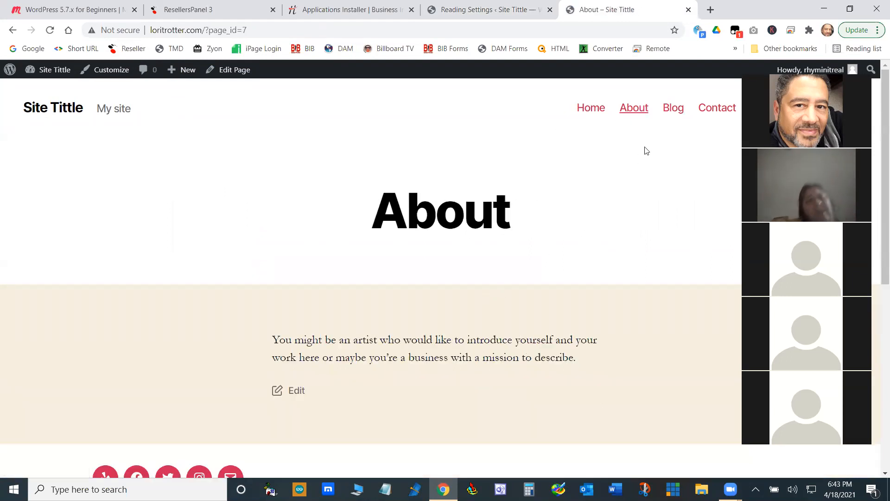
click(674, 111)
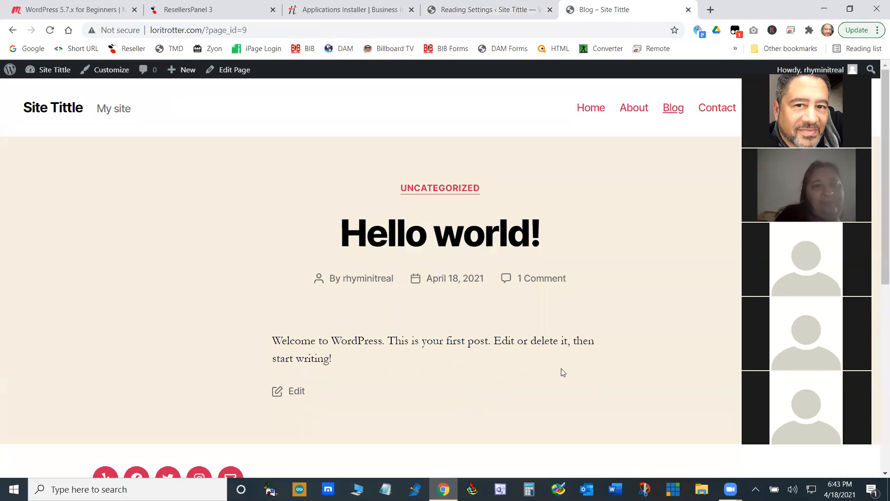
click(719, 109)
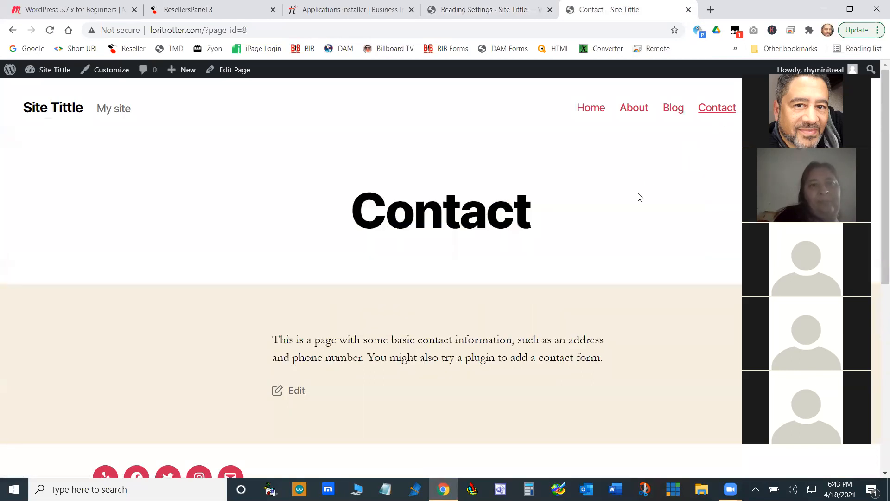
click(590, 111)
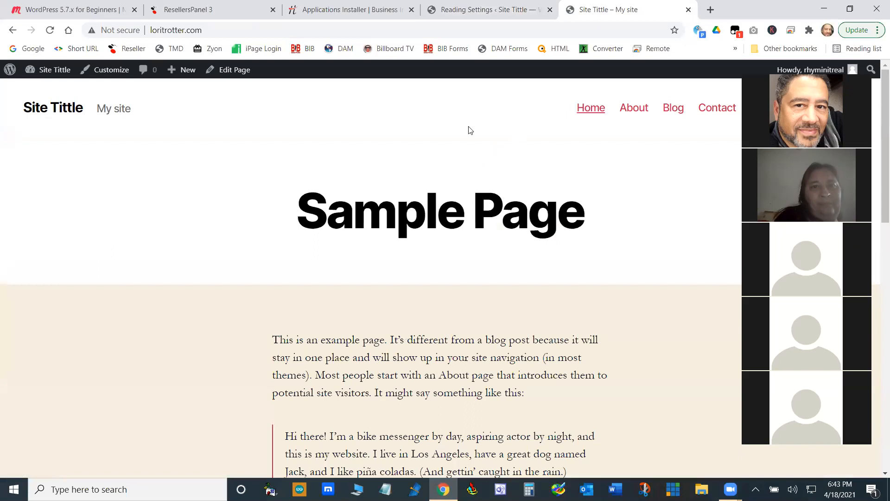
- Open the General settings, highlight the Site Title text and compare it with the live site's header
click(484, 19)
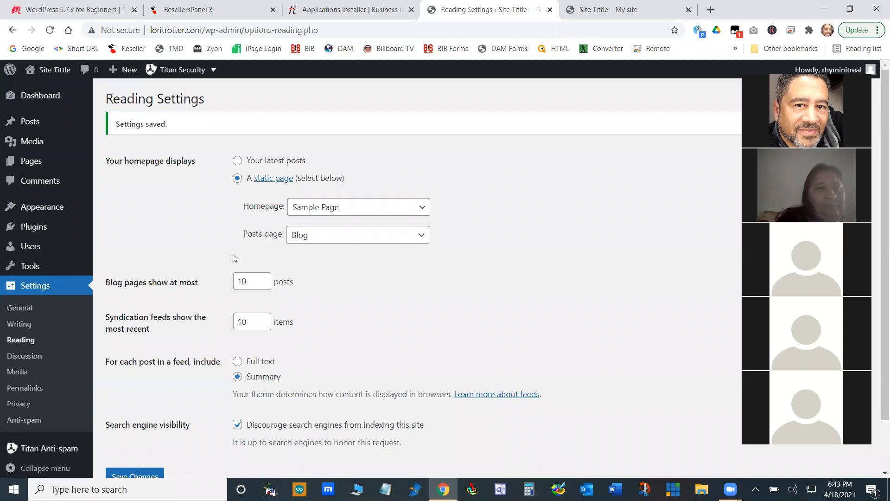
click(20, 307)
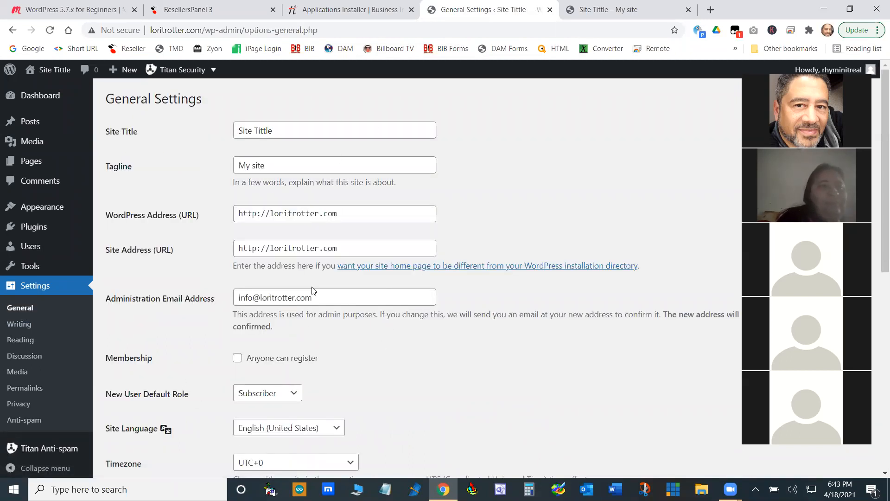
triple_click(294, 133)
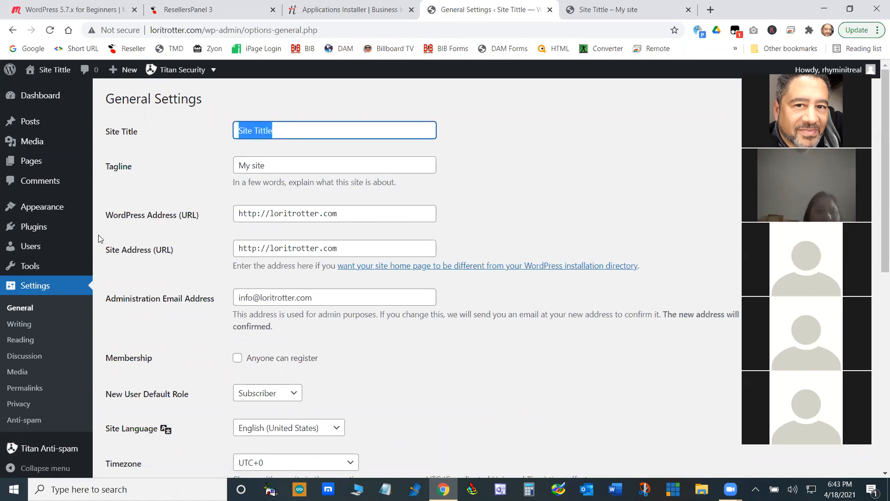
drag(304, 126, 216, 125)
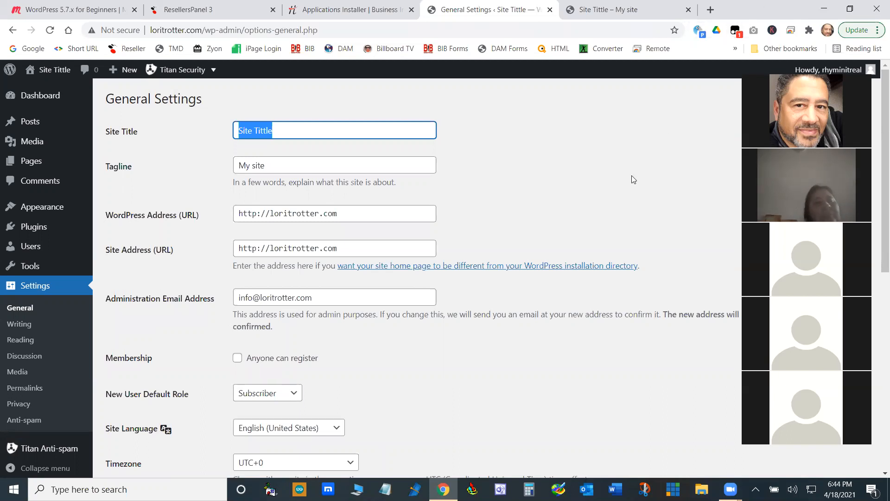
key(ctrl+Tab)
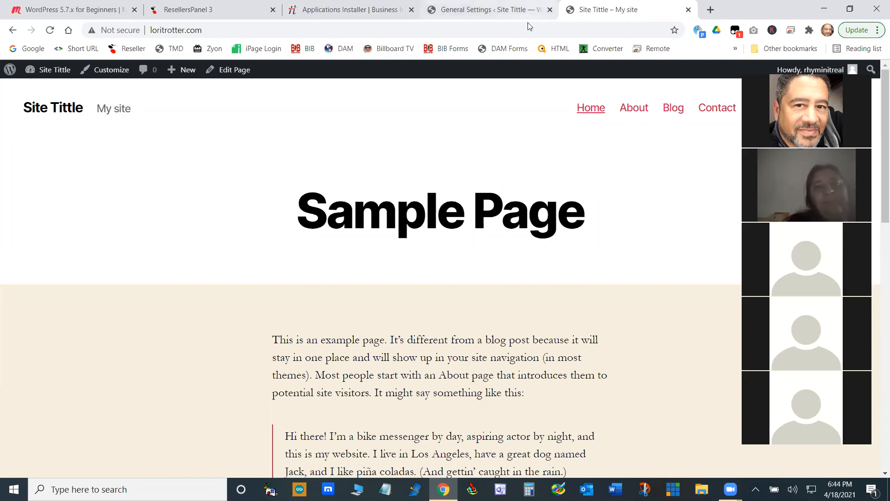
- Return to the General settings and replace the Site Title with the client's full name
click(492, 10)
click(284, 128)
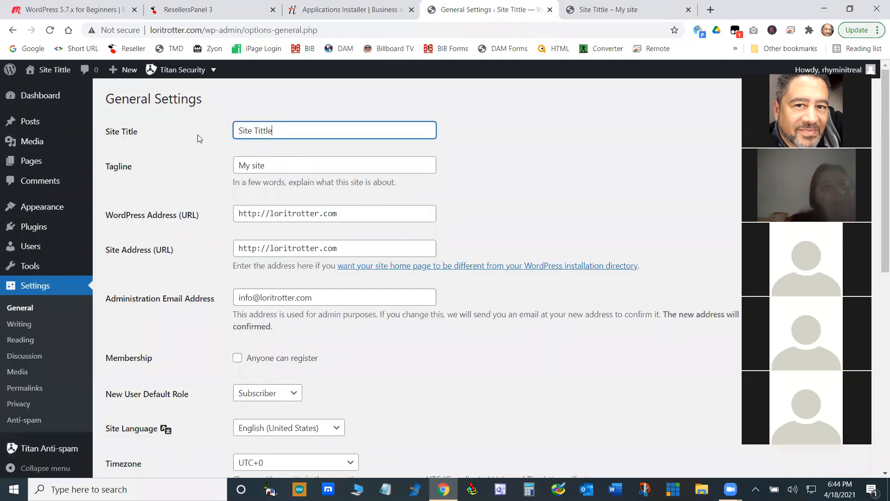
drag(280, 128, 180, 131)
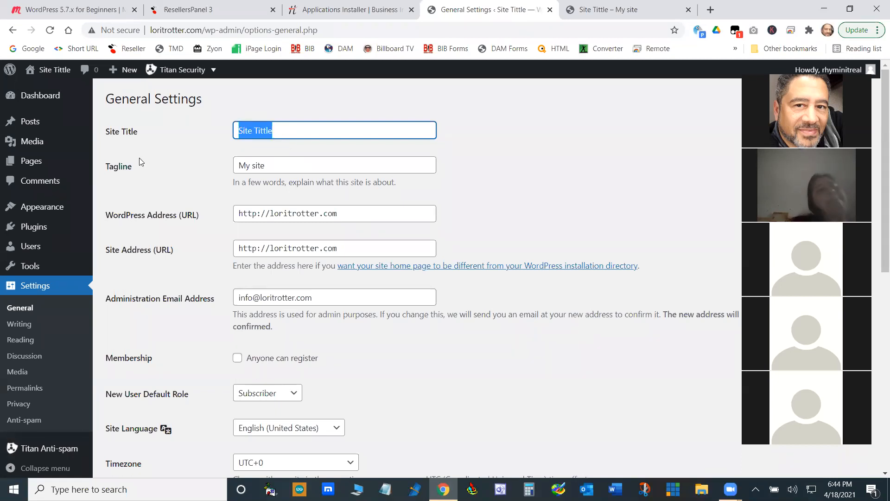
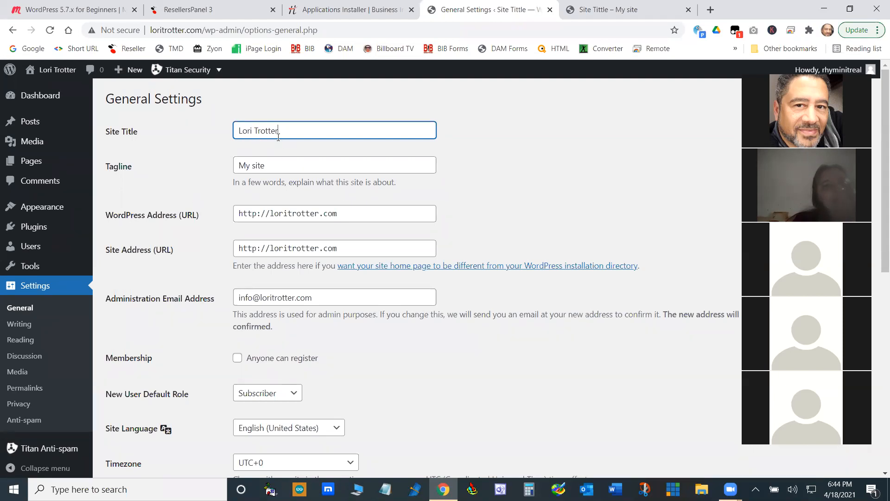
- Replace the site's tagline with "This is my tagline"
click(275, 170)
drag(276, 170, 125, 228)
text(This is my tagline)
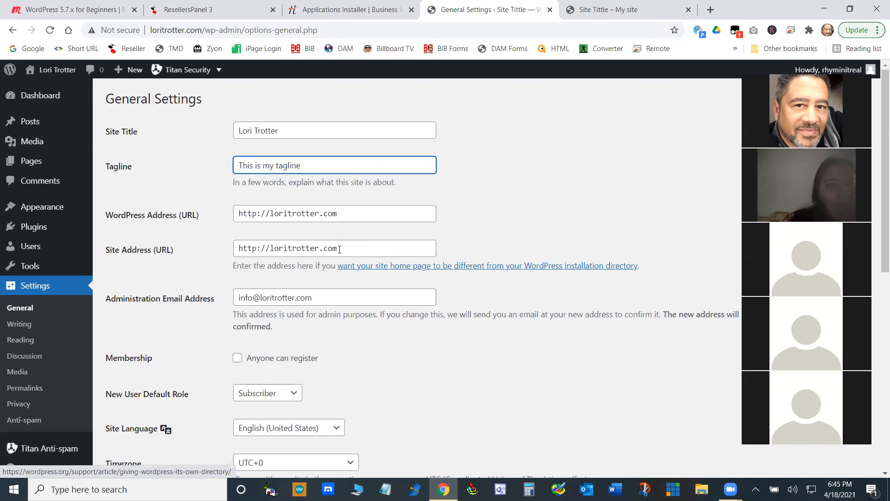
- Examine the WordPress Address and the Administration Email Address in the General settings, highlighting each value
drag(342, 214, 221, 218)
drag(342, 213, 210, 216)
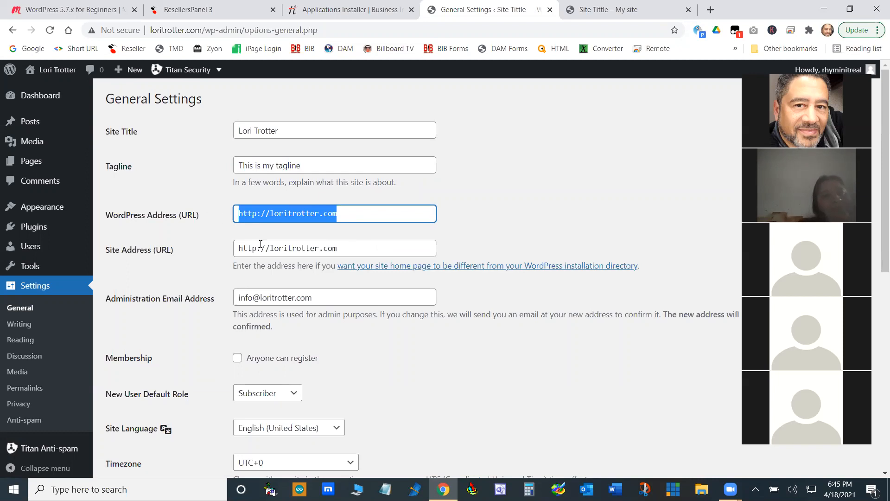
click(550, 216)
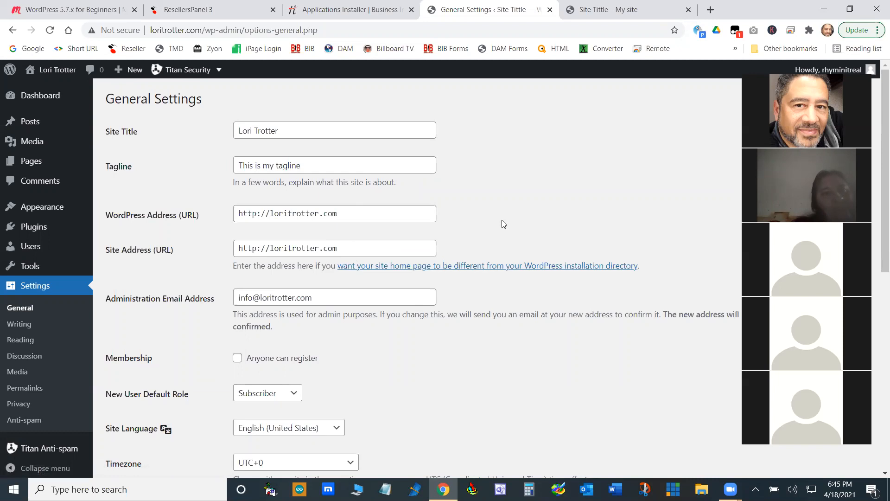
scroll(497, 226, down, 2)
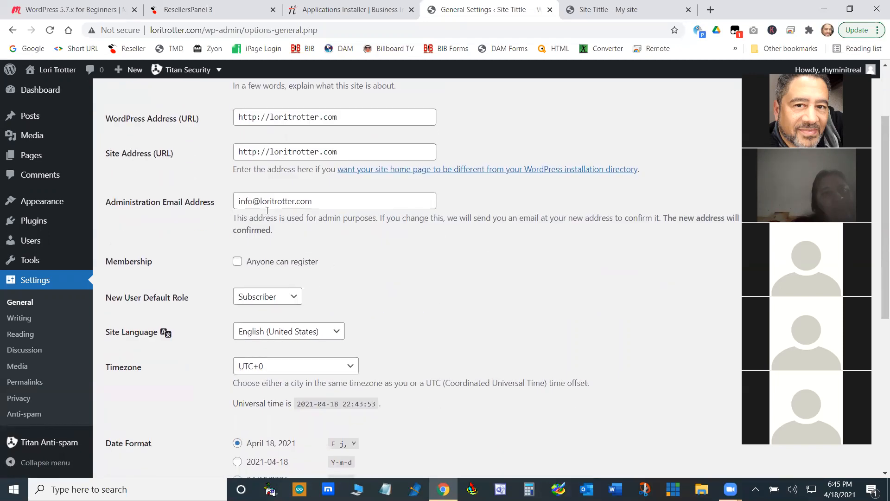
drag(327, 200, 200, 233)
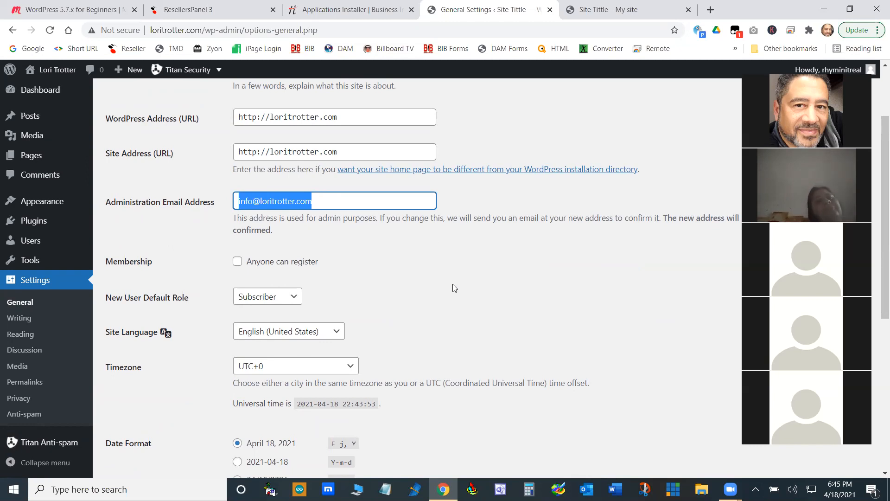
click(363, 201)
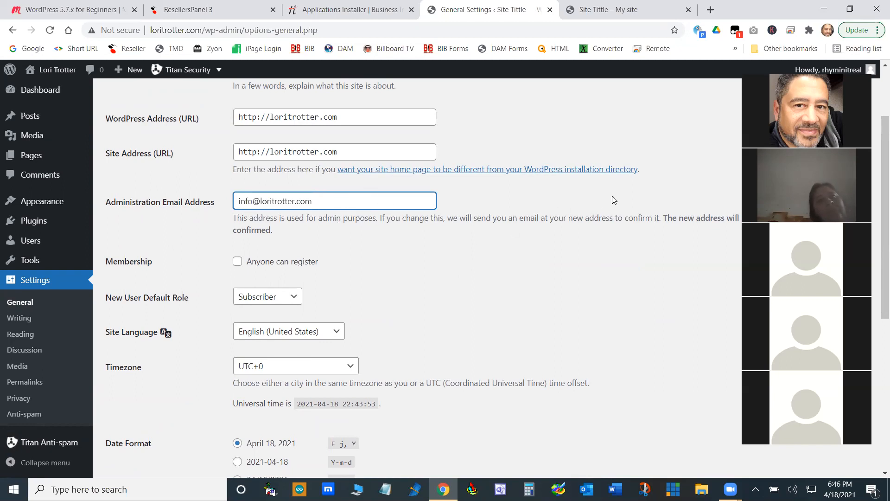
drag(319, 200, 226, 204)
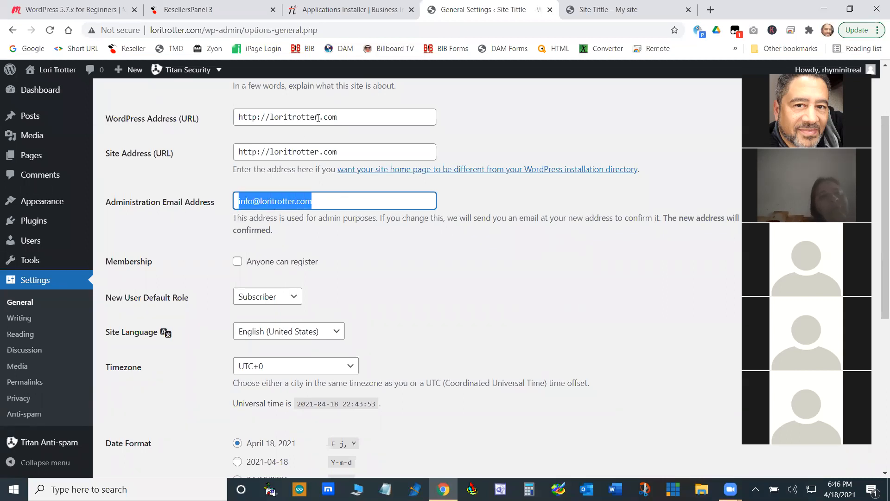
click(419, 277)
- Allow anyone to register as a member and review the New User Default Role options, leaving Subscriber selected
scroll(416, 273, down, 4)
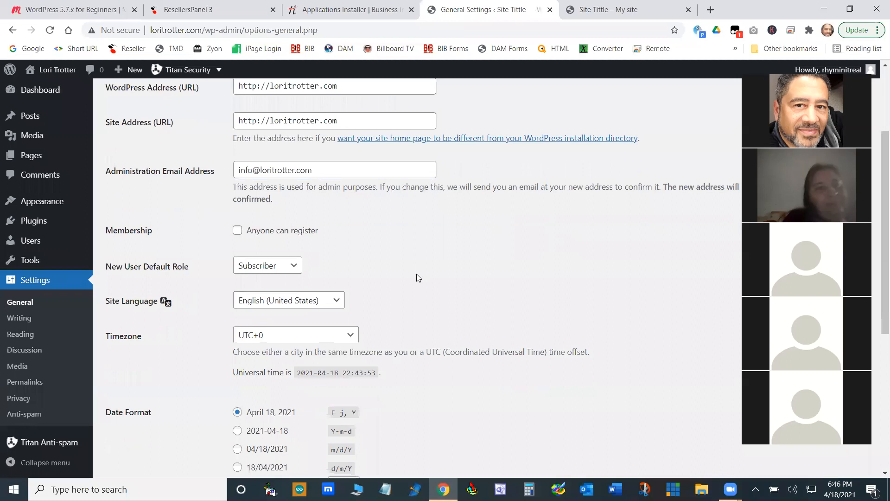
scroll(389, 234, up, 2)
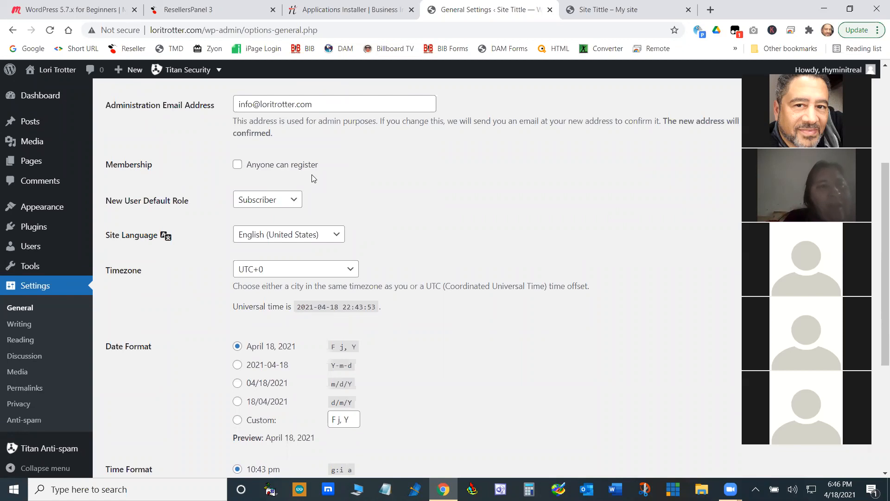
click(237, 167)
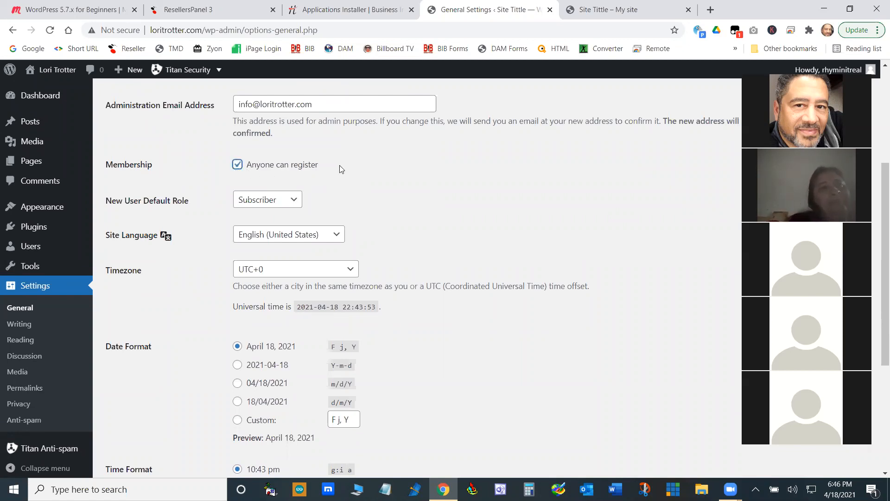
click(294, 200)
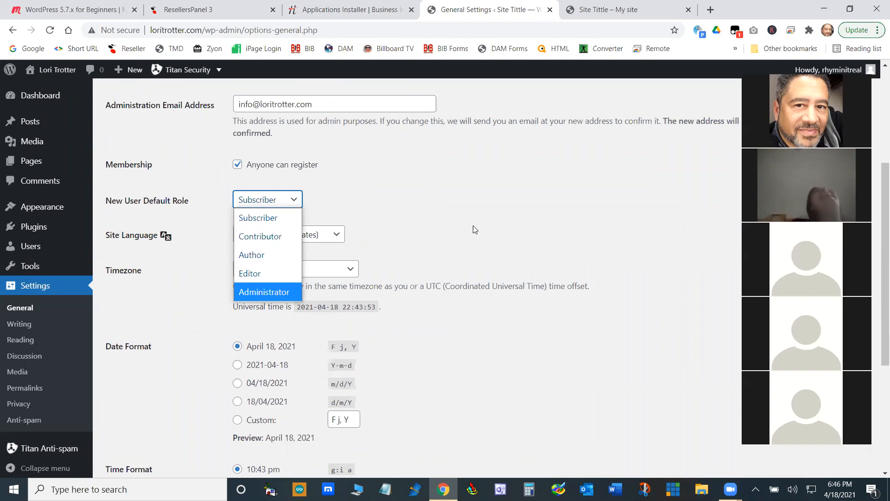
click(485, 226)
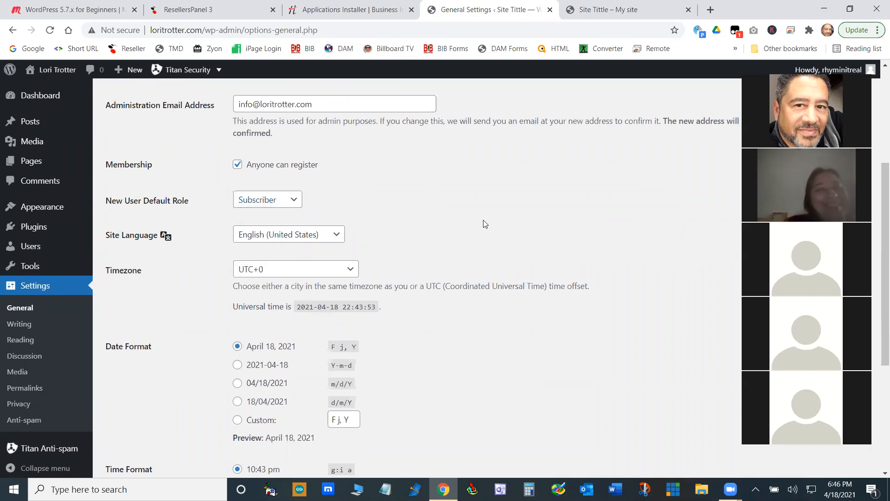
click(297, 203)
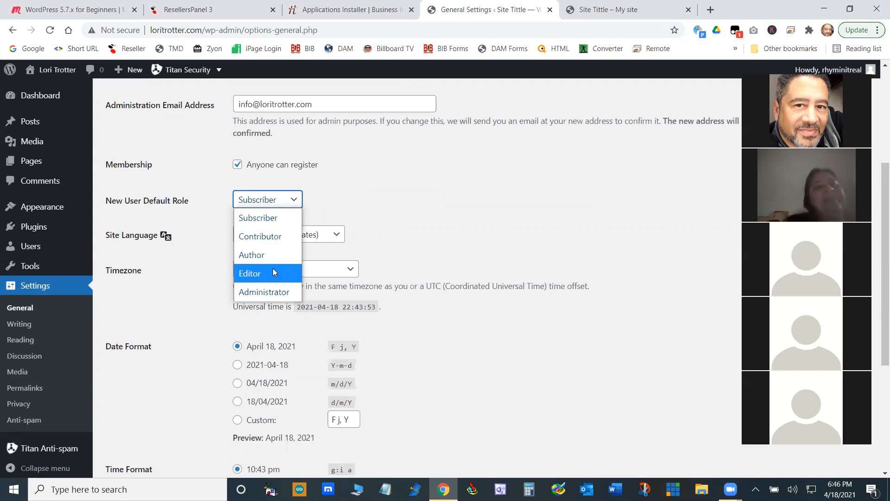
click(447, 193)
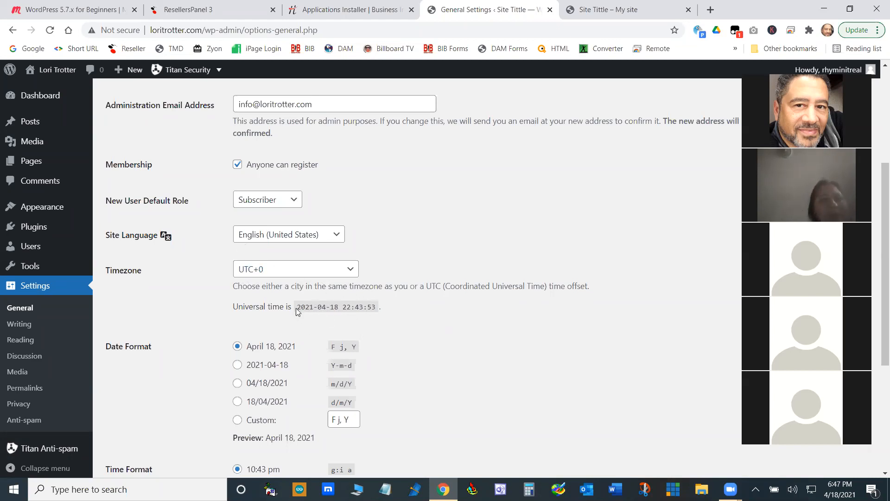
- Highlight the universal time, set the site's timezone to UTC-4 and save the General settings
drag(297, 307, 379, 306)
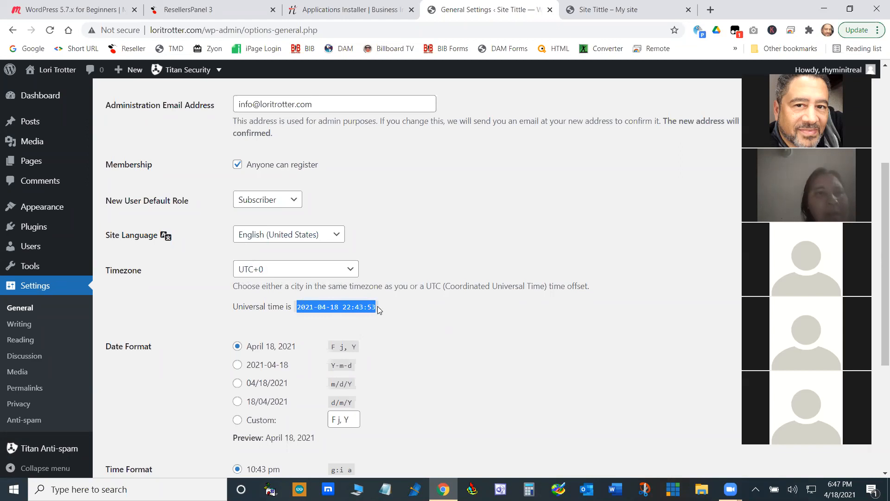
click(476, 333)
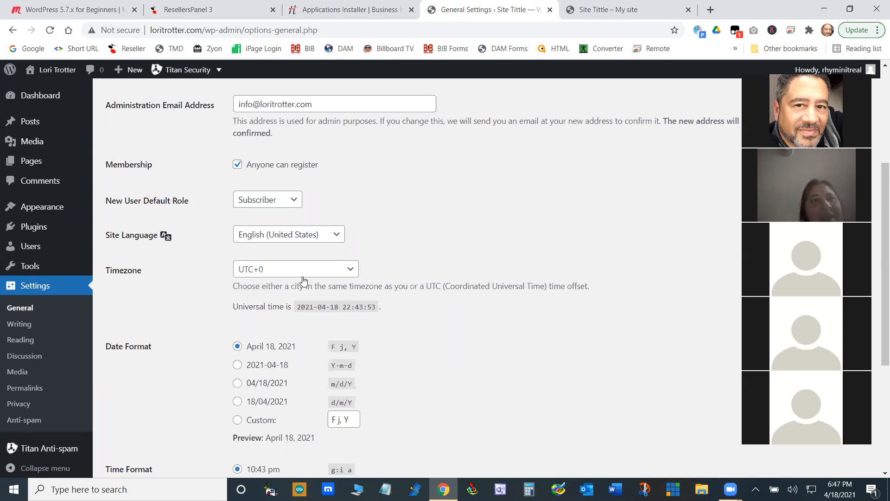
click(336, 270)
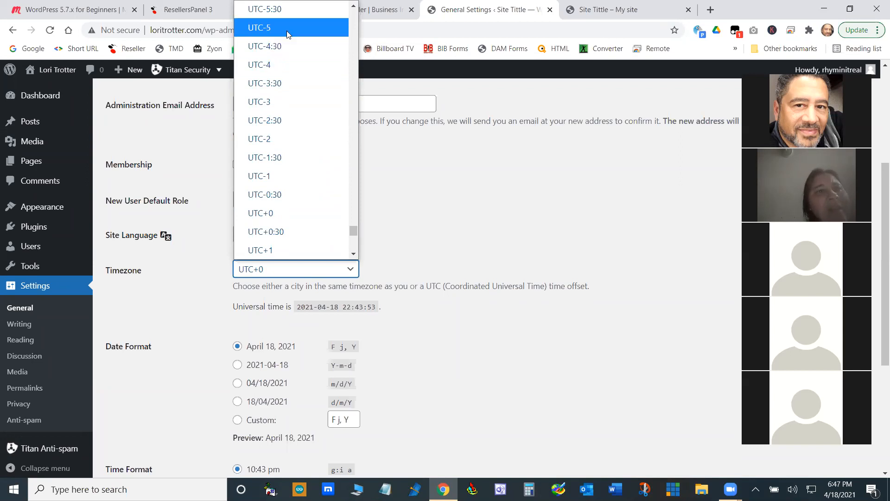
click(281, 64)
scroll(398, 312, down, 5)
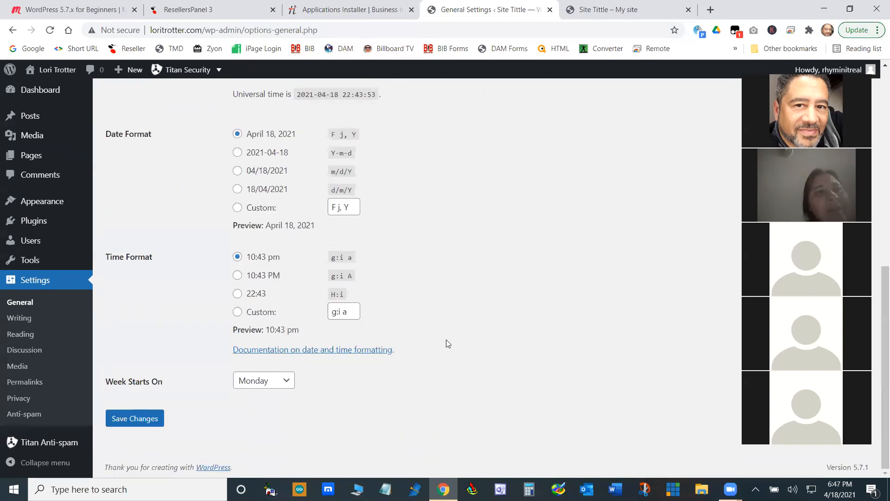
scroll(267, 168, up, 2)
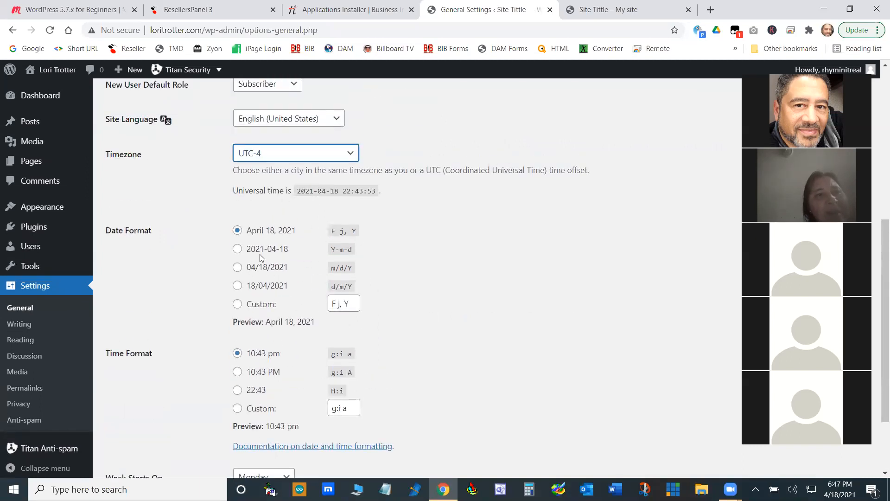
scroll(523, 255, down, 2)
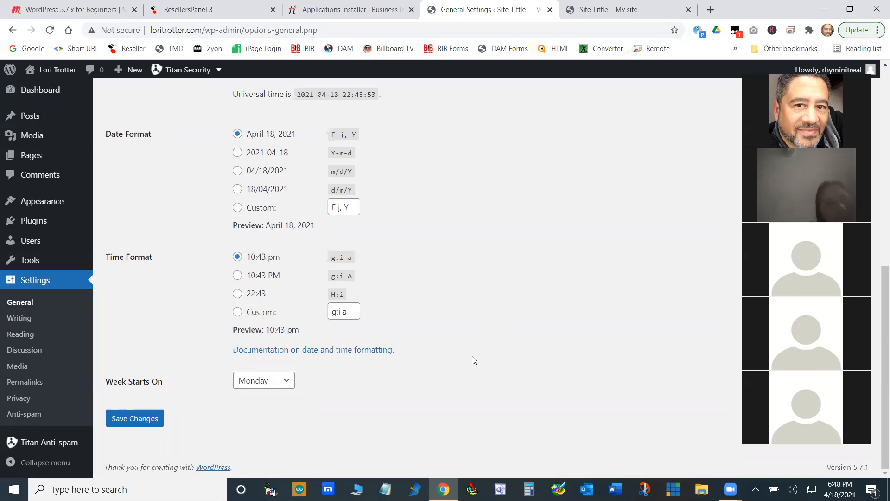
click(136, 427)
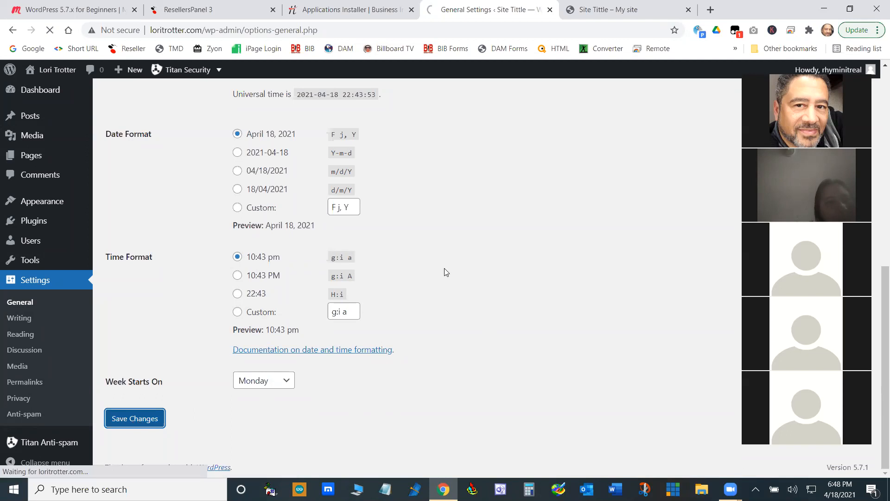
- Review the saved General settings and refresh the live site's homepage to check the title and tagline in its header
scroll(428, 310, down, 10)
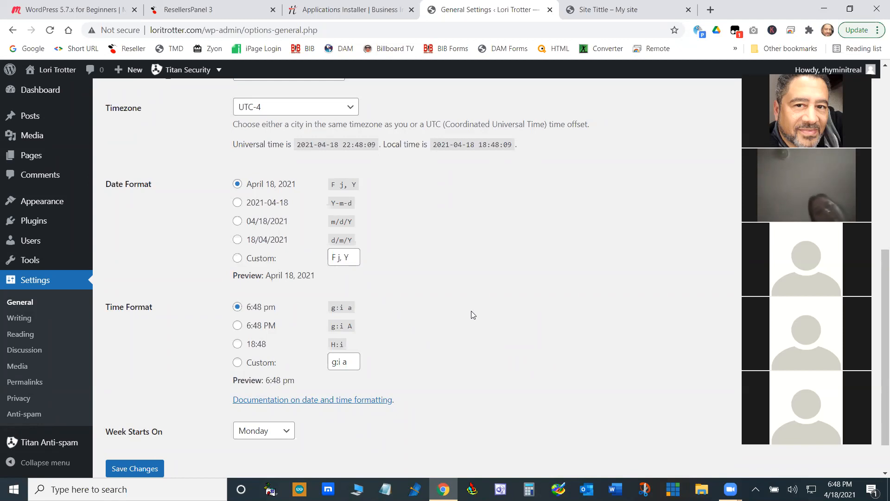
scroll(474, 317, up, 7)
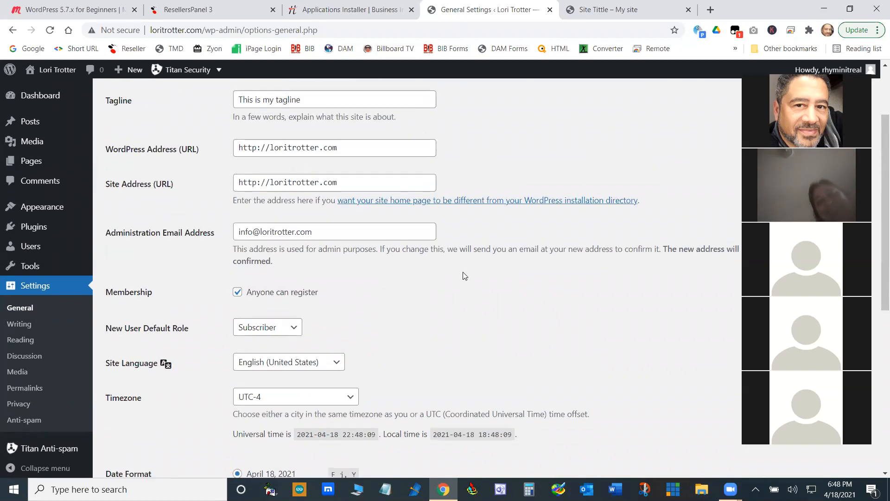
scroll(518, 204, down, 8)
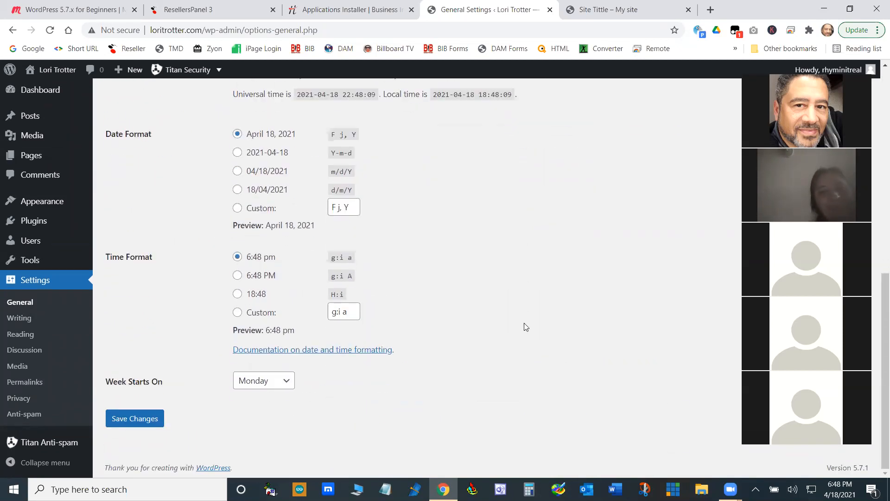
scroll(493, 314, up, 9)
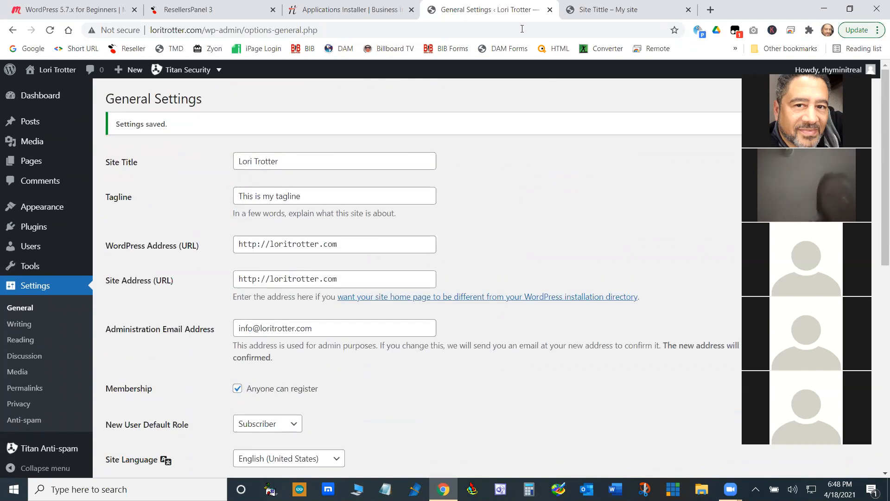
click(603, 9)
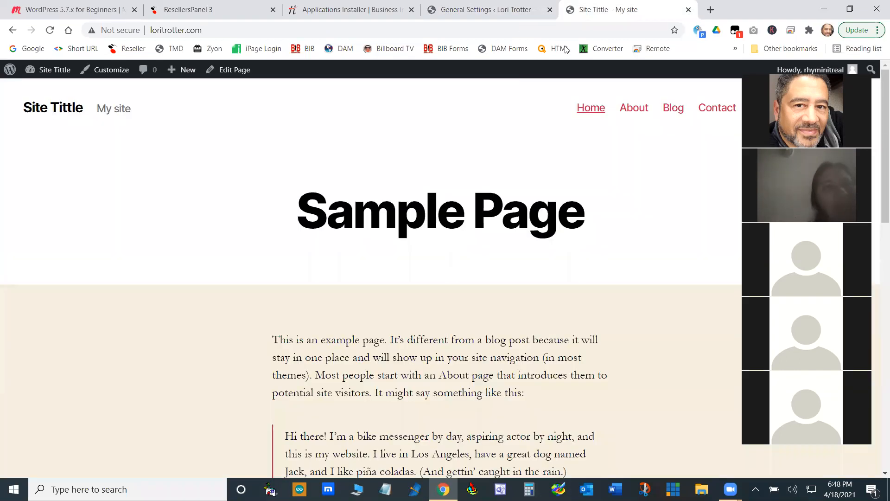
click(61, 111)
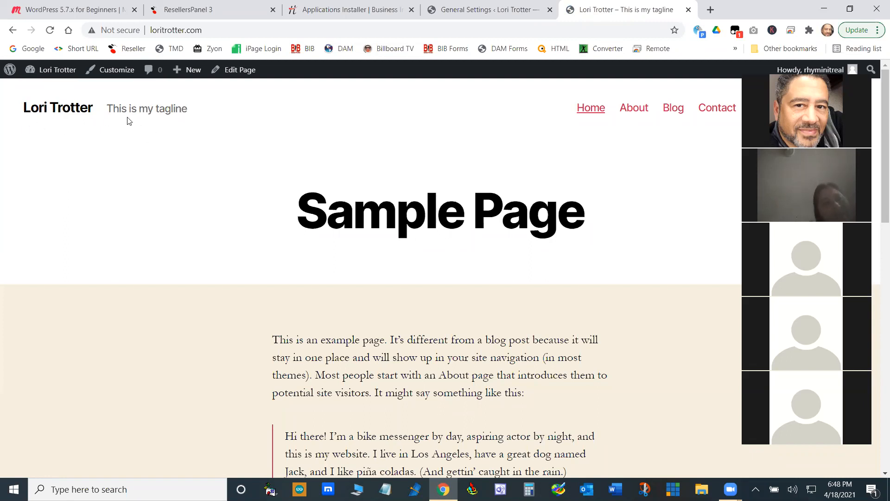
- Return to the WordPress admin, open the Writing settings and look at the Default Post Category choices
click(503, 11)
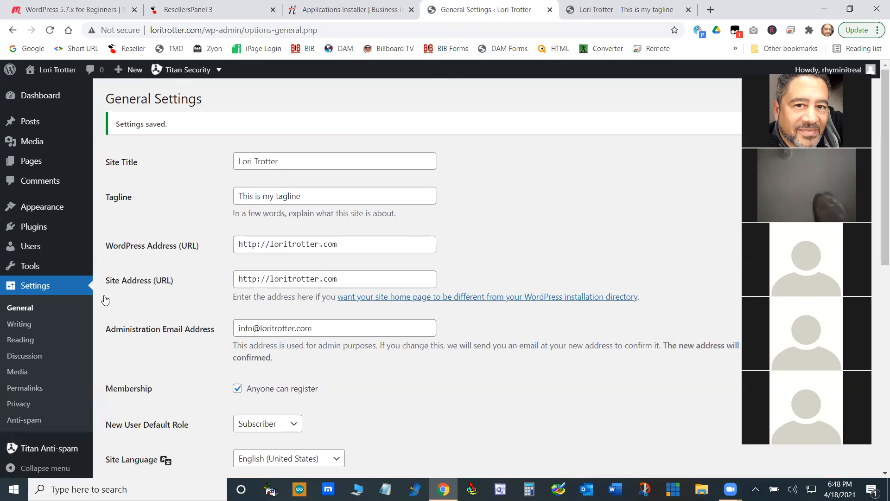
click(24, 326)
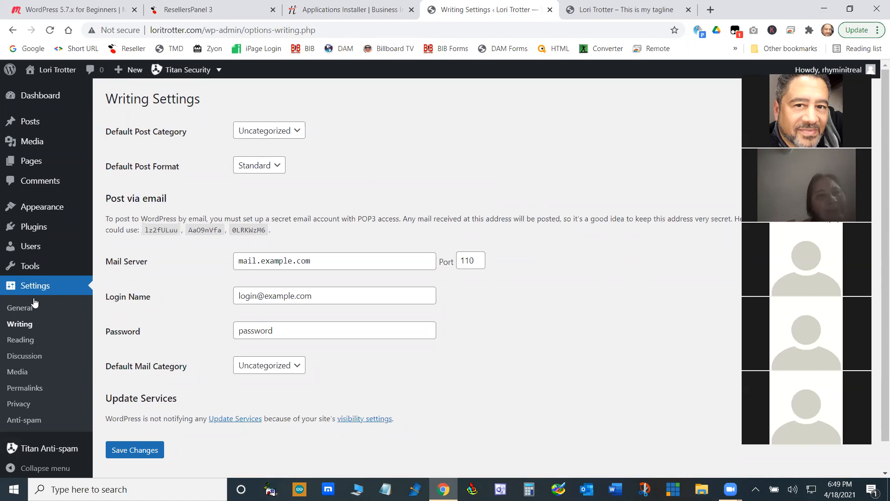
click(16, 327)
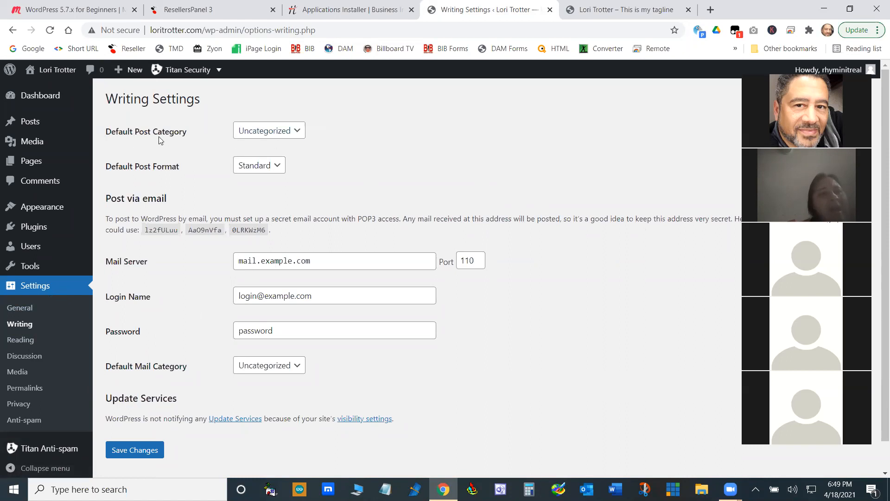
click(297, 133)
click(298, 133)
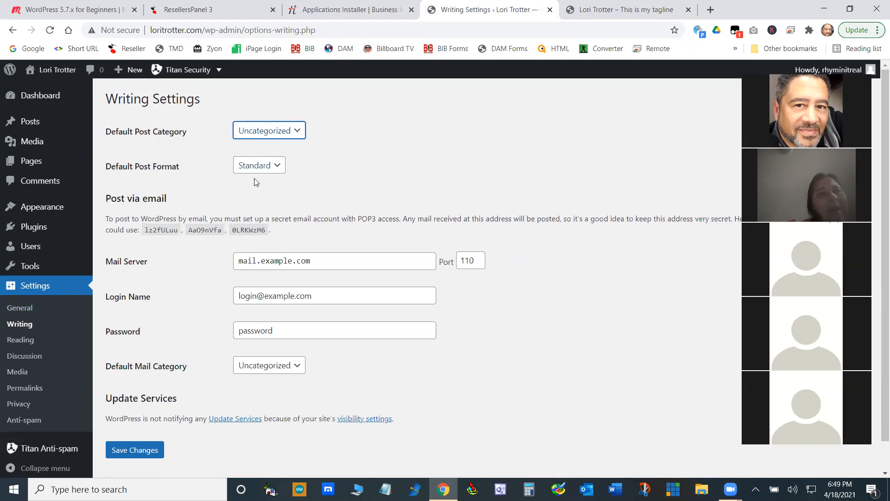
- Review the Default Post Format choices, keeping Standard, and examine the Post via email section, highlighting its heading and the Mail Server value
click(281, 167)
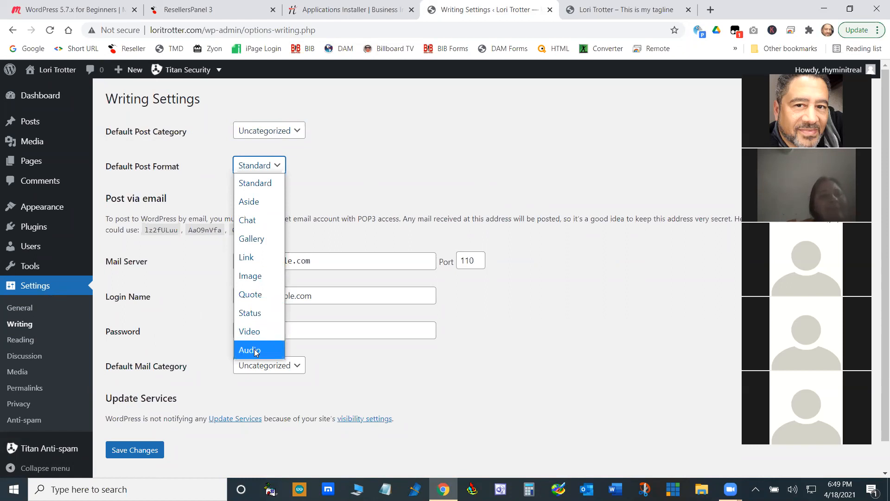
click(251, 183)
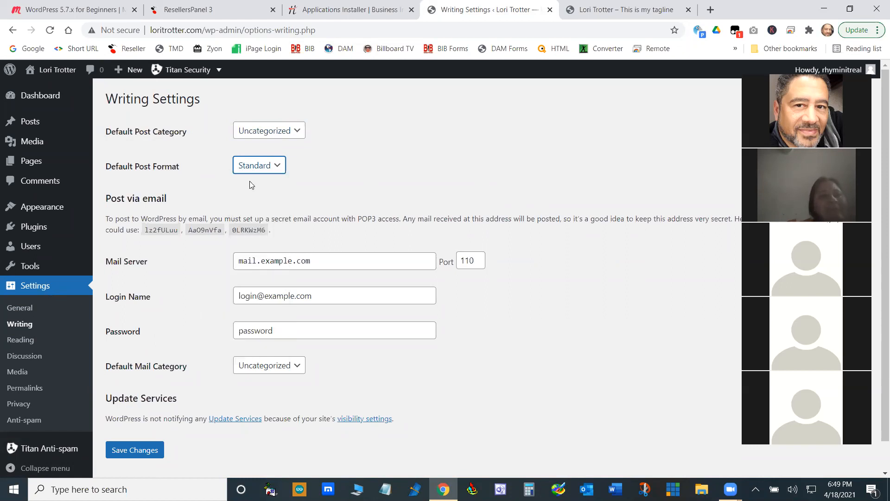
scroll(502, 365, down, 1)
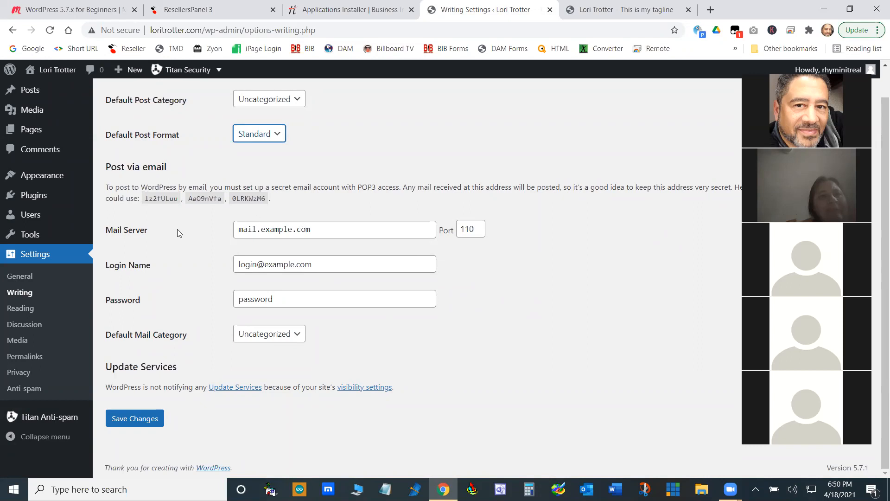
drag(167, 167, 103, 168)
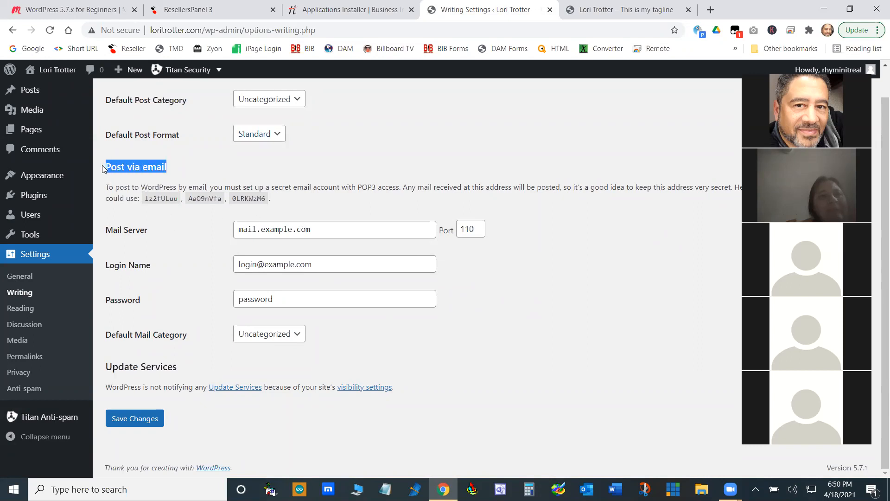
click(197, 301)
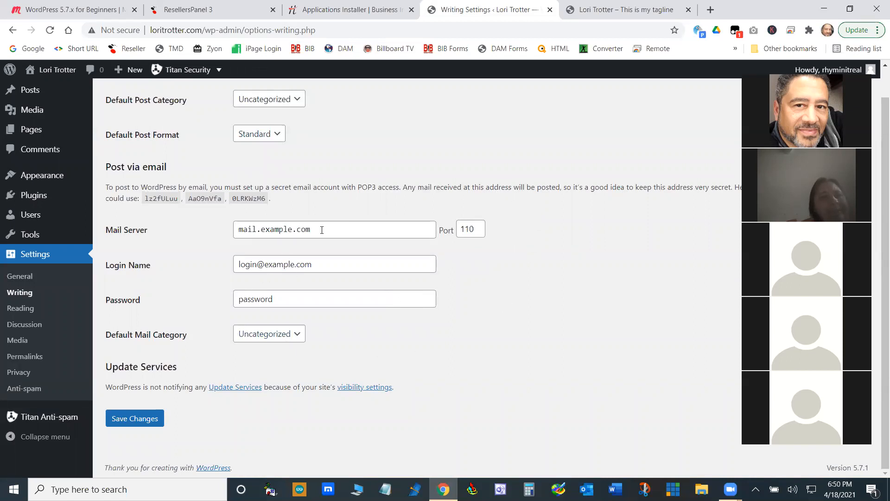
drag(320, 229, 227, 230)
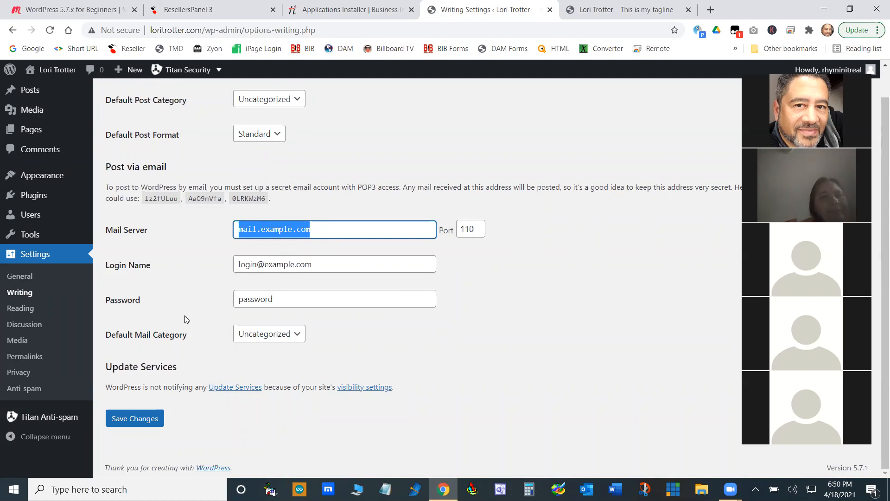
click(549, 341)
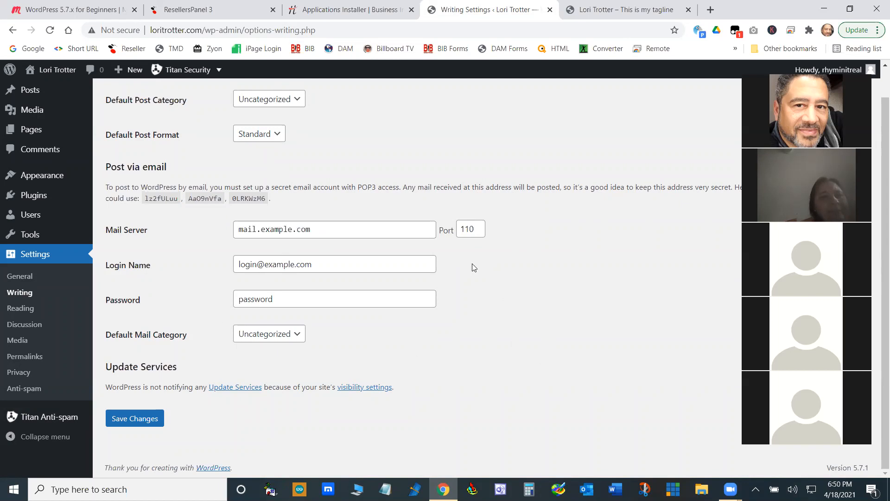
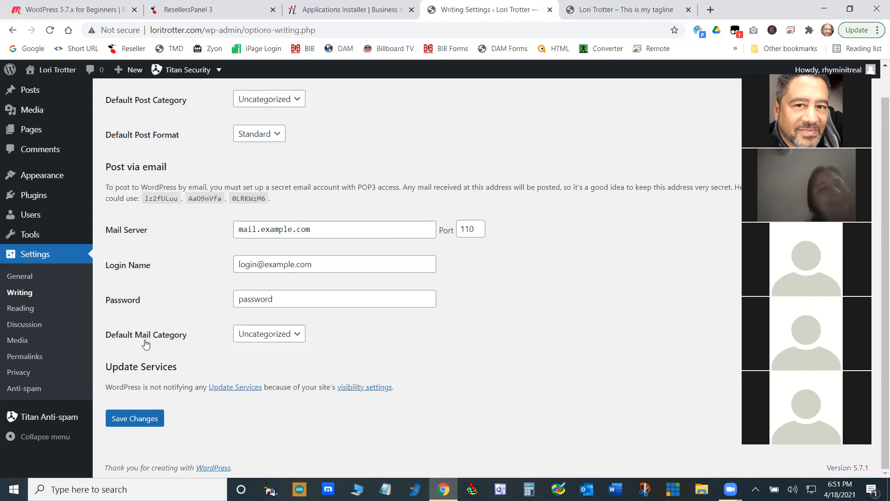
- Save the Writing settings, then open the Discussion settings and look over the default post and comment options
click(136, 420)
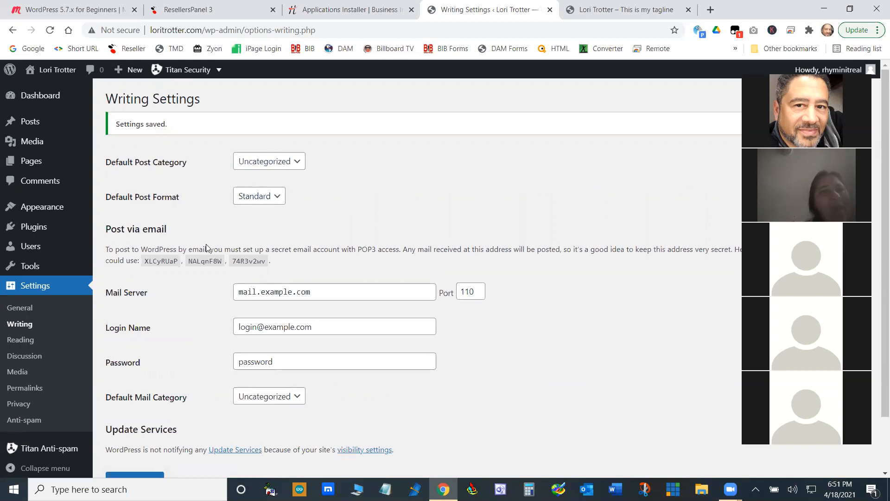
click(24, 356)
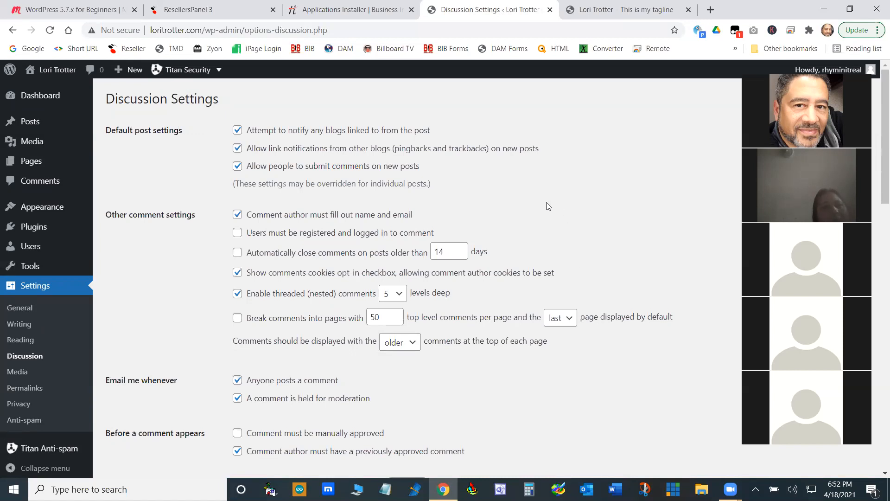
scroll(278, 139, down, 2)
scroll(277, 146, up, 2)
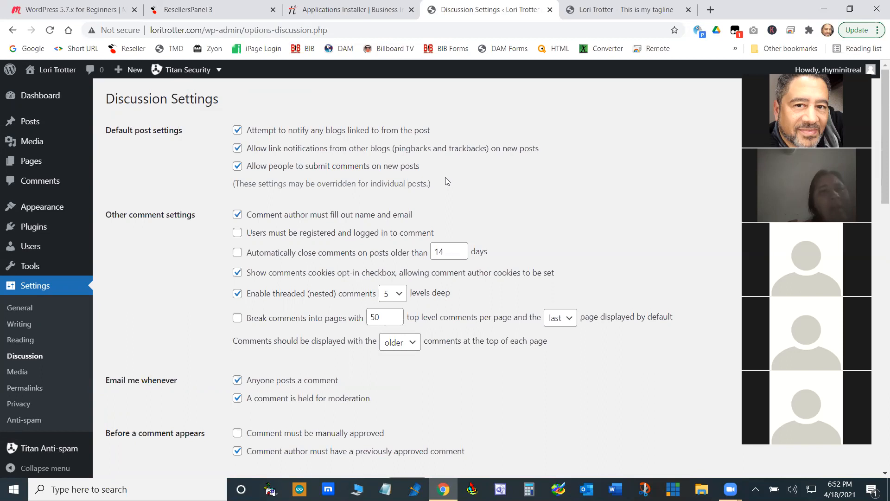
- Require users to be registered and logged in to comment, enable manual comment approval, and disable the previously approved comment requirement
scroll(461, 184, down, 2)
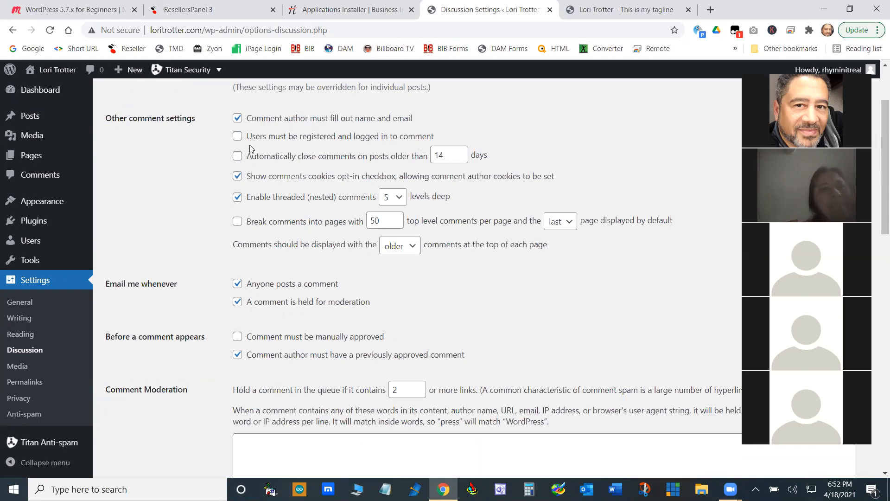
click(238, 137)
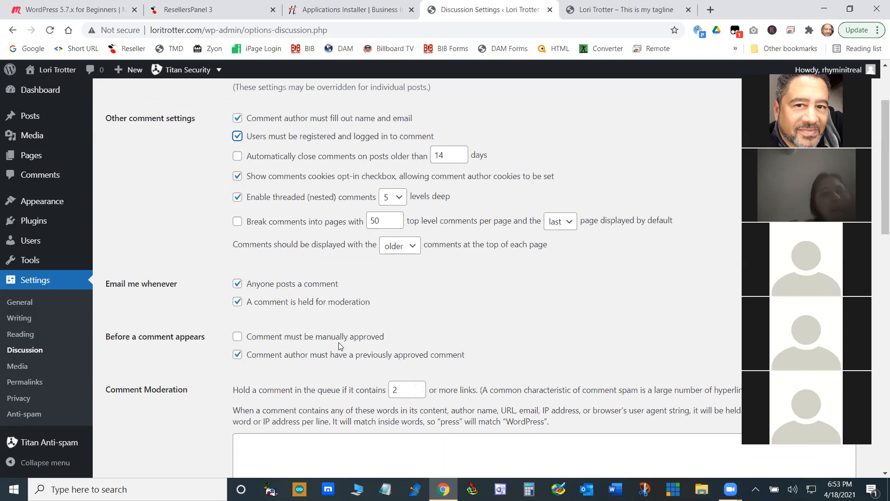
click(237, 337)
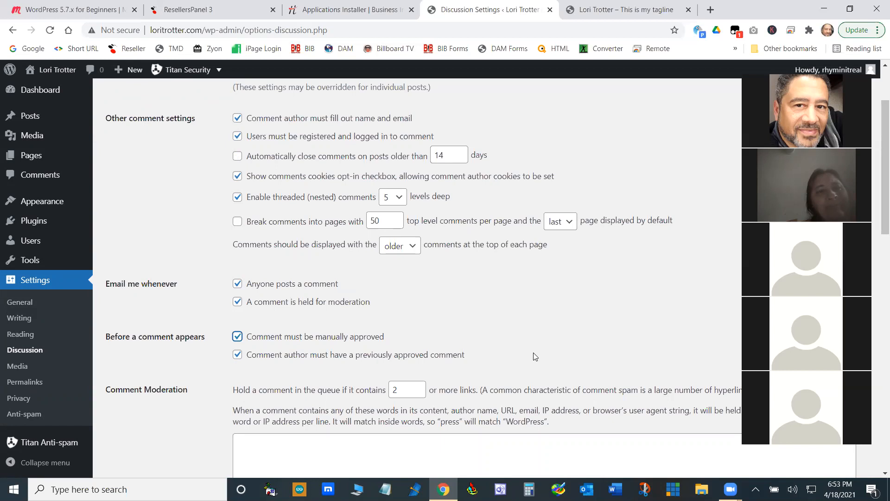
click(238, 354)
- Examine the Comment Moderation and Disallowed Comment Keys word lists, leaving both empty
scroll(416, 328, down, 4)
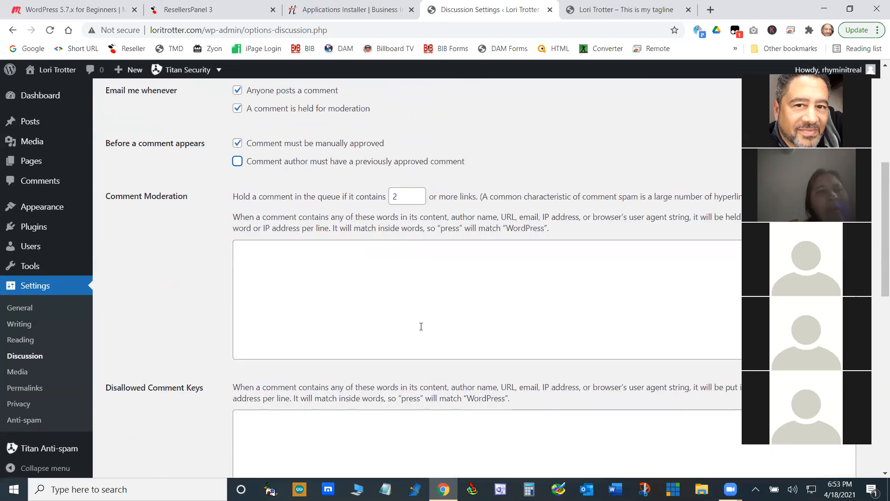
click(290, 302)
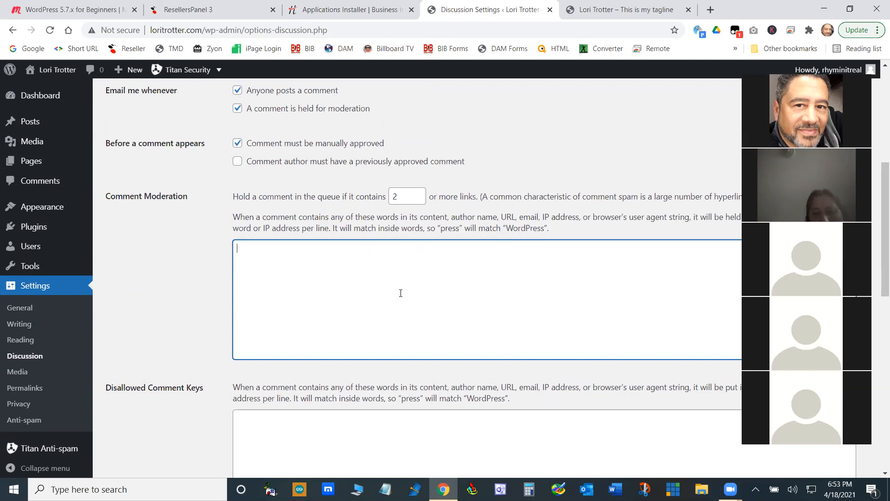
scroll(412, 338, down, 4)
click(331, 287)
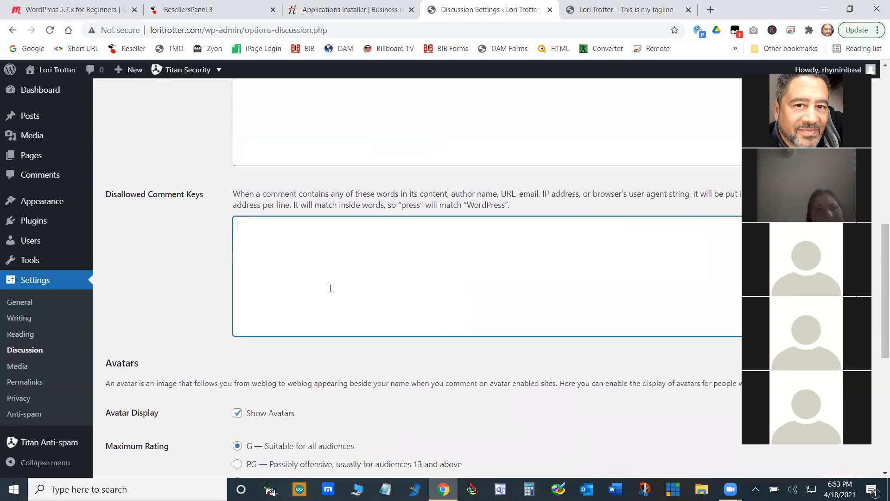
scroll(331, 287, up, 4)
click(431, 263)
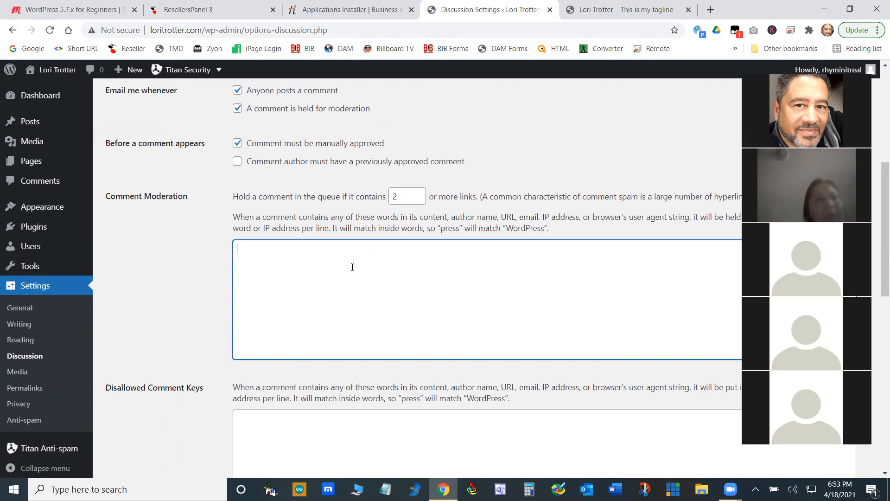
scroll(355, 266, down, 4)
click(349, 252)
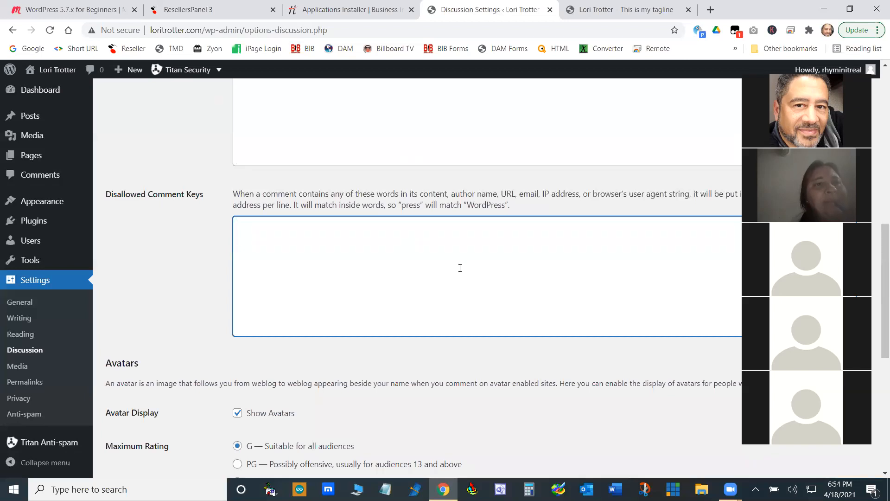
- Examine the Avatars section, check the account avatar in the live site's admin bar, and return to the Discussion settings
scroll(460, 268, down, 3)
scroll(463, 271, down, 3)
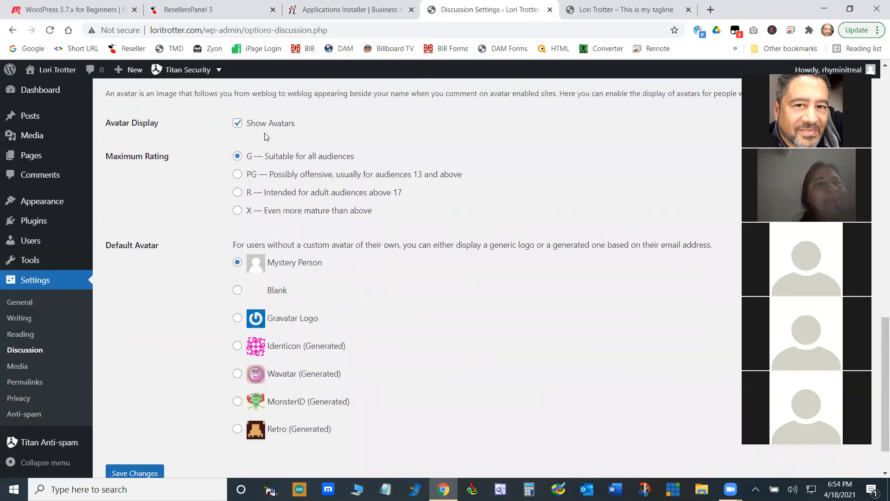
click(631, 8)
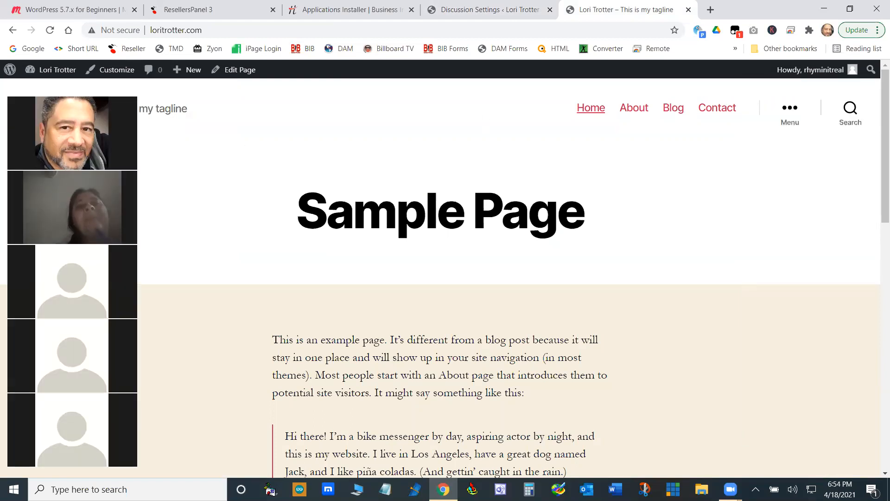
mouse_move(840, 71)
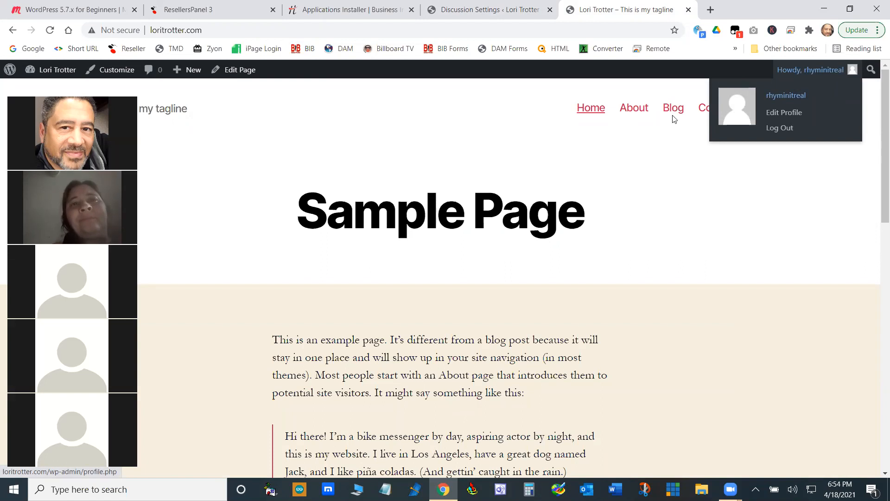
click(490, 11)
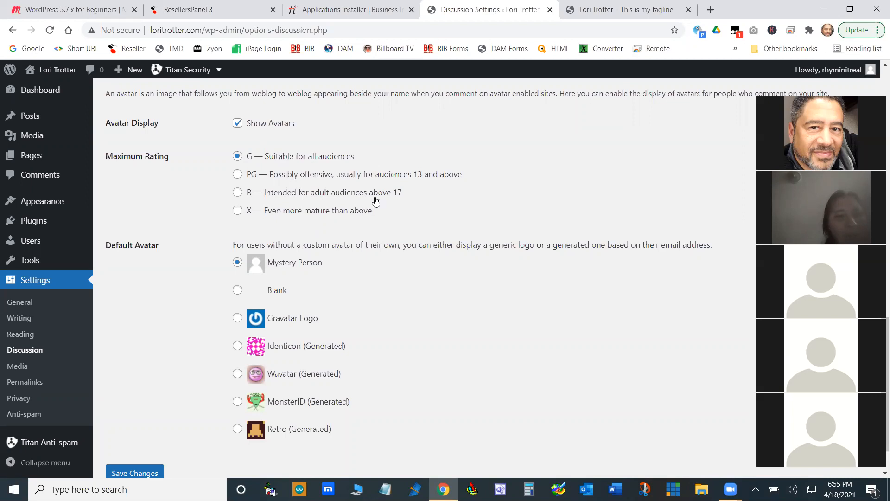
- Review the Maximum Rating and Default Avatar options, keeping G and Mystery Person, and save the Discussion settings
scroll(376, 200, down, 1)
scroll(383, 202, up, 2)
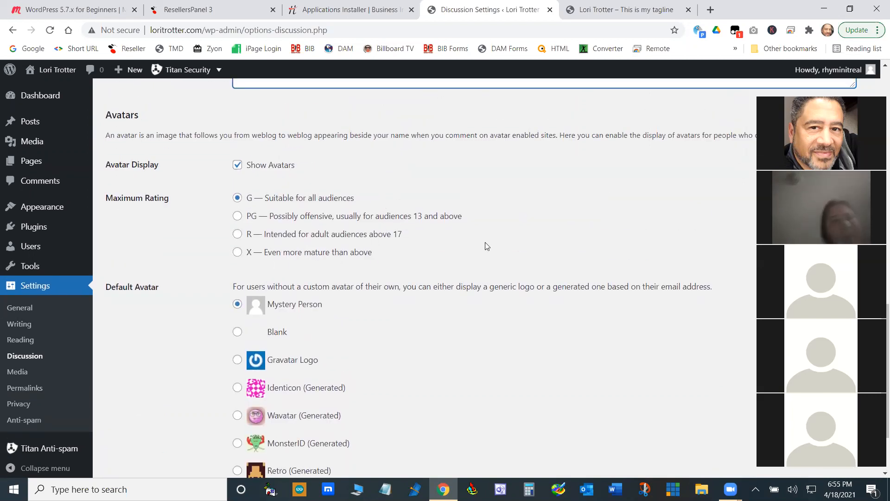
scroll(485, 242, down, 2)
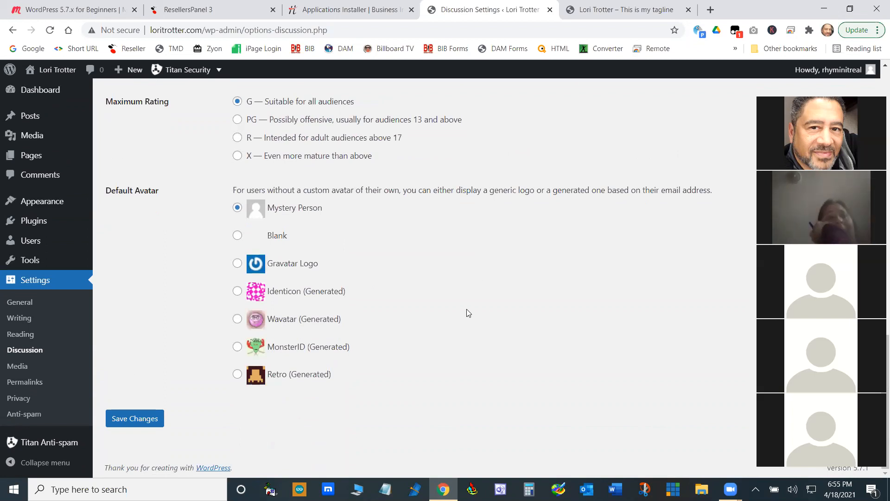
scroll(466, 310, up, 10)
scroll(466, 307, down, 10)
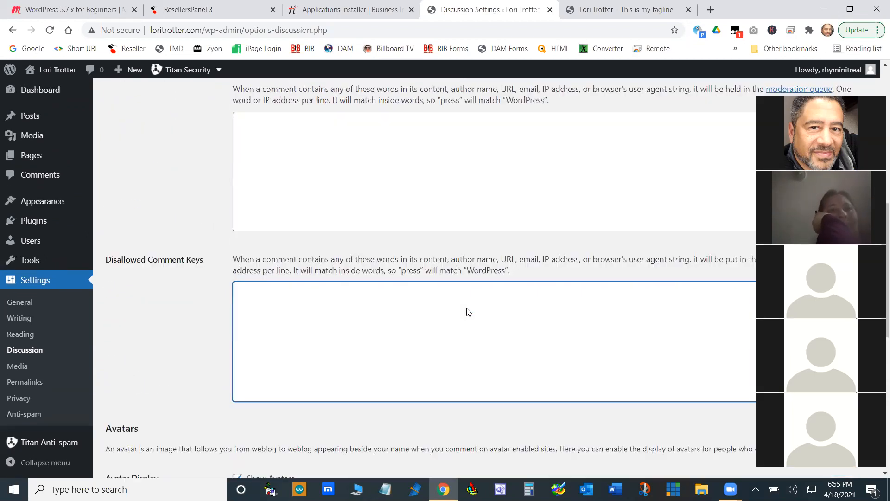
click(140, 422)
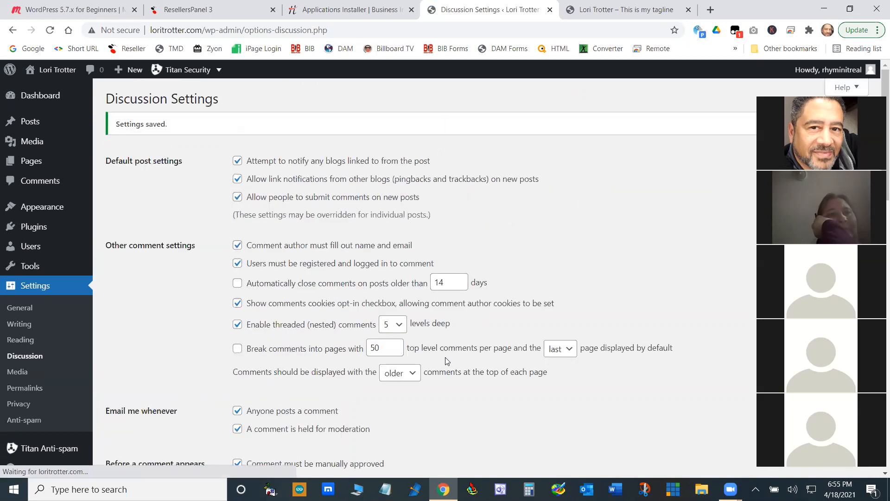
- Open the Media settings and review the thumbnail, medium and large image sizes and the upload folder option
click(19, 372)
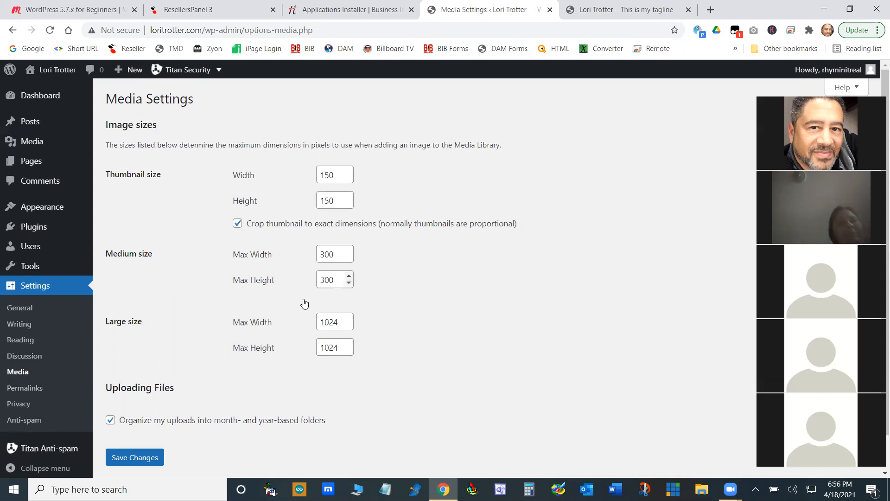
double_click(325, 254)
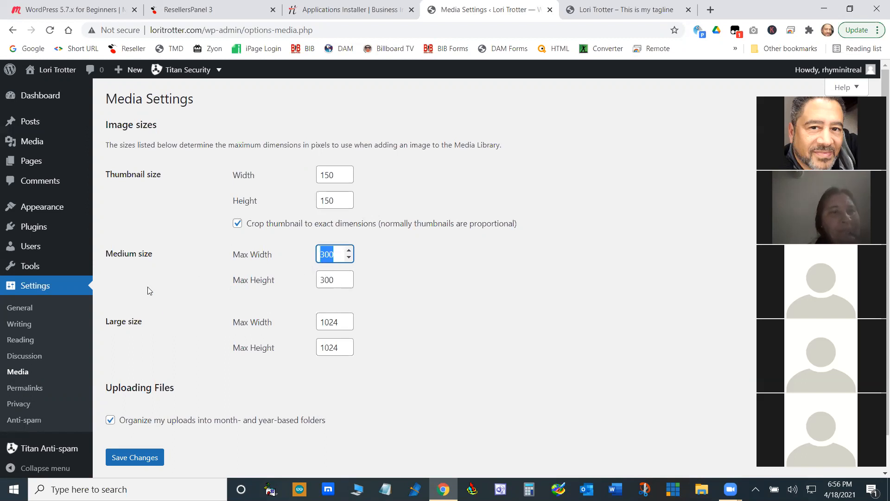
click(468, 341)
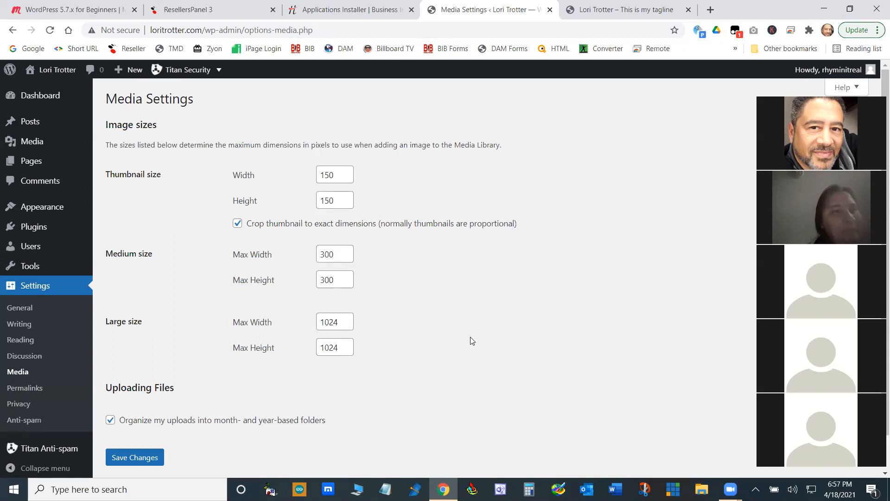
scroll(610, 309, down, 1)
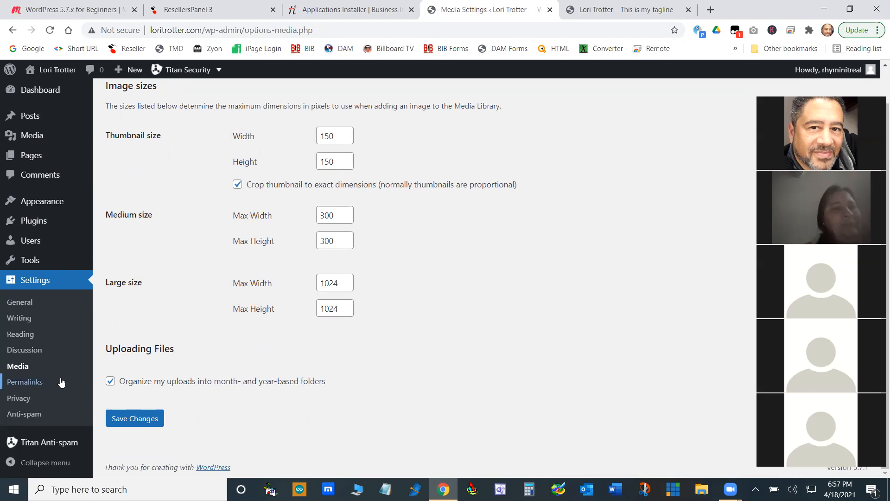
- Open the Permalink settings and highlight the example URL of the Plain structure
click(35, 386)
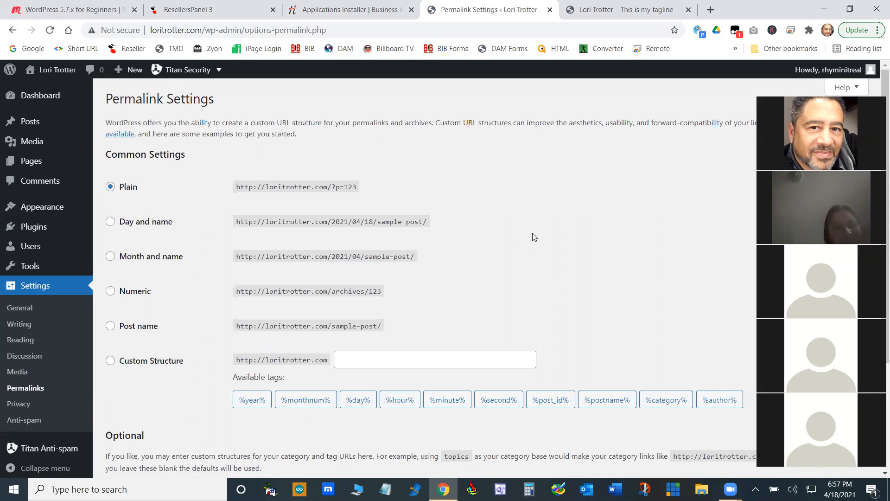
drag(357, 187, 242, 190)
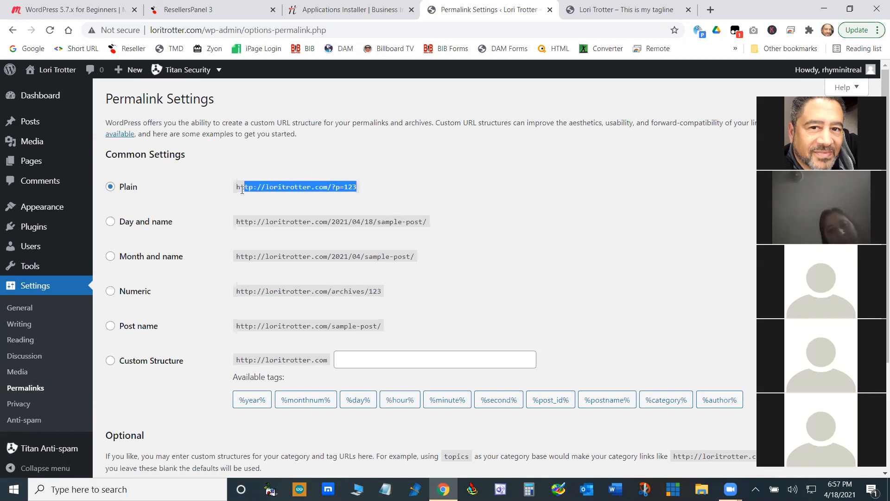
click(353, 184)
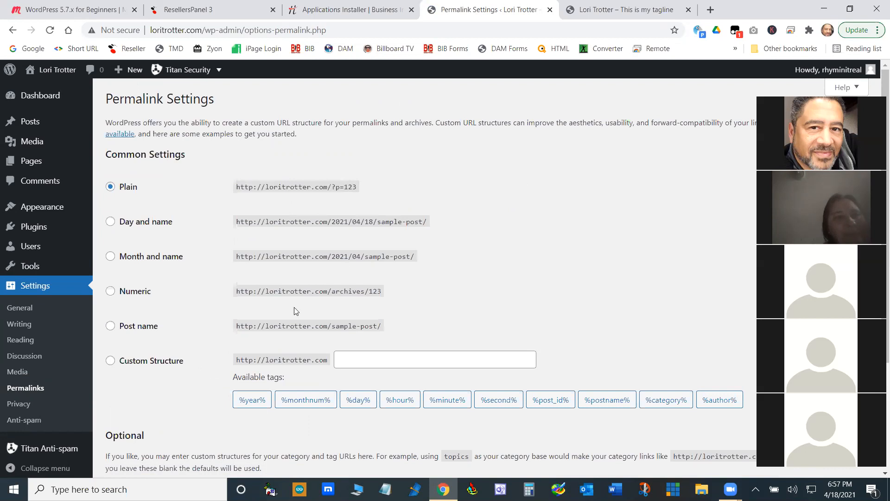
- Set the permalink structure to Post name, leave the category and tag bases empty, and save the changes
click(110, 327)
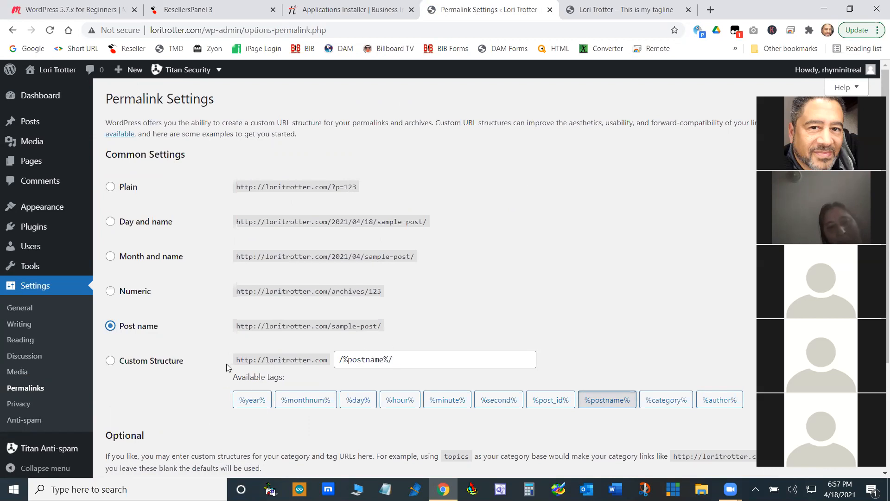
scroll(227, 367, down, 3)
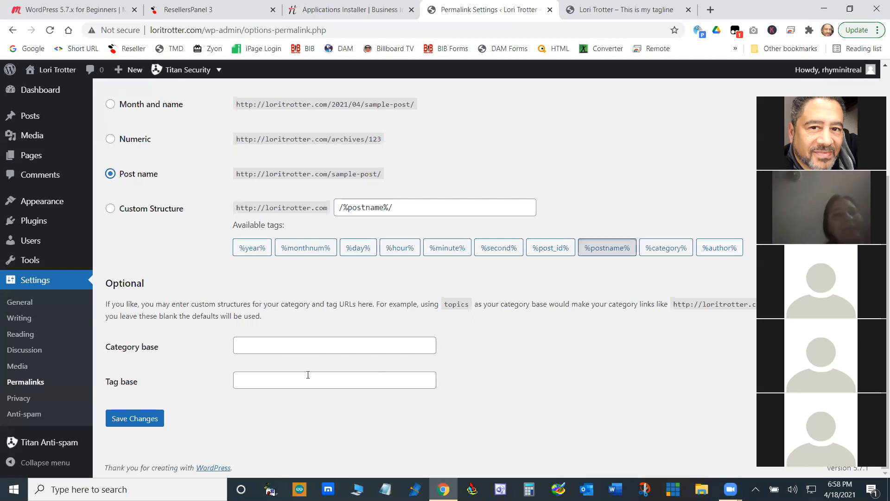
click(132, 422)
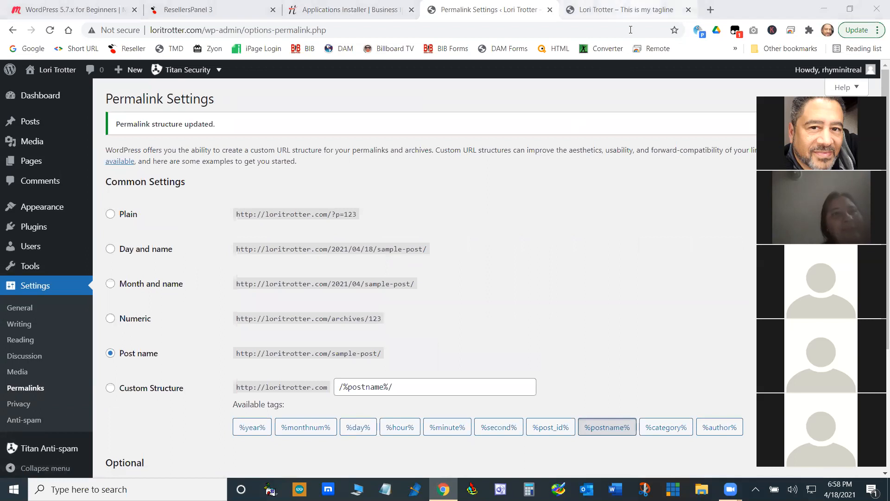
- Visit the live site's About, Blog and Contact pages to check their URLs, then return to the Permalink settings
click(605, 10)
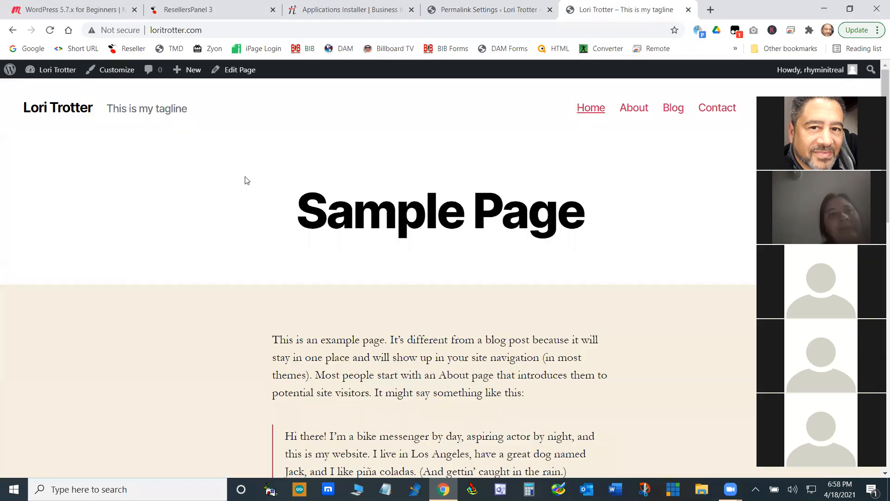
click(642, 111)
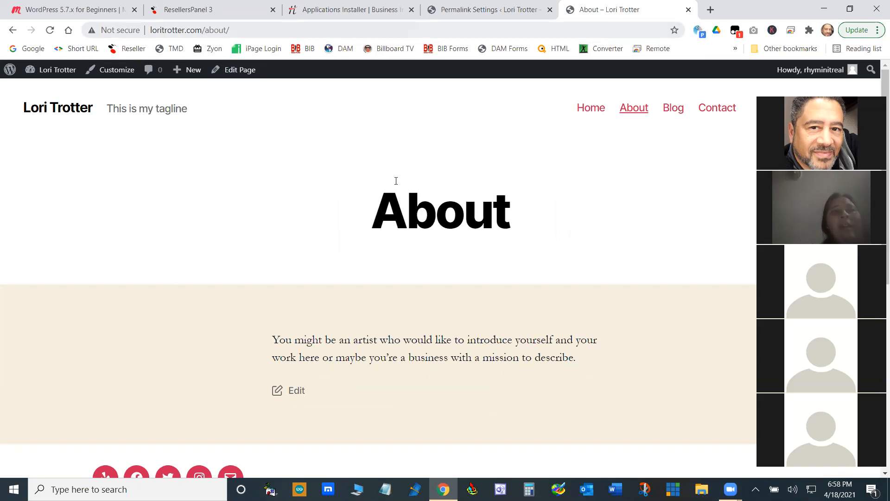
drag(531, 209, 372, 207)
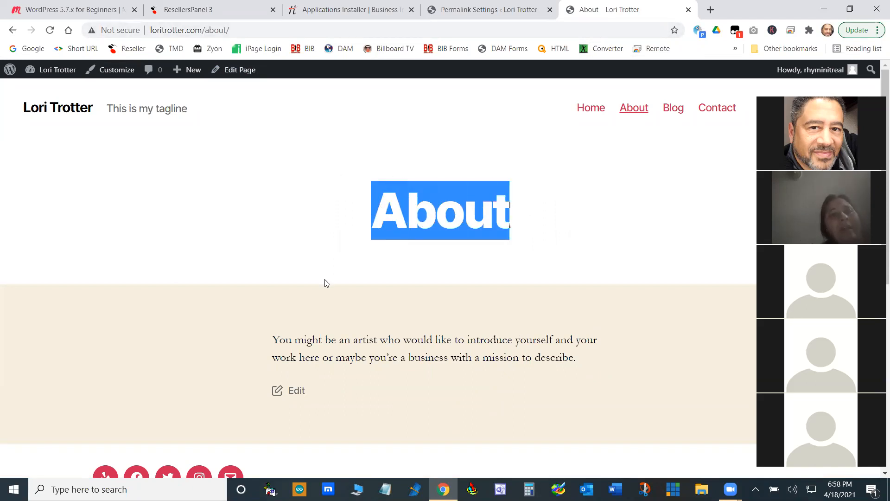
click(673, 110)
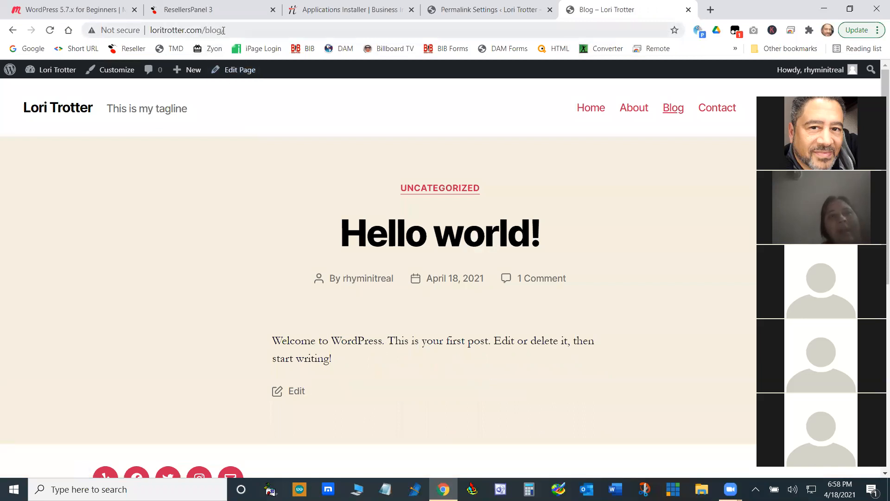
click(728, 111)
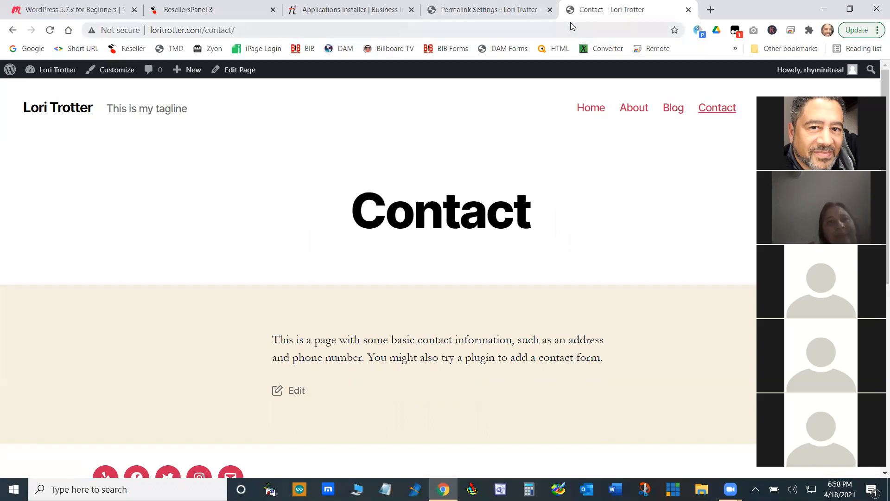
click(510, 11)
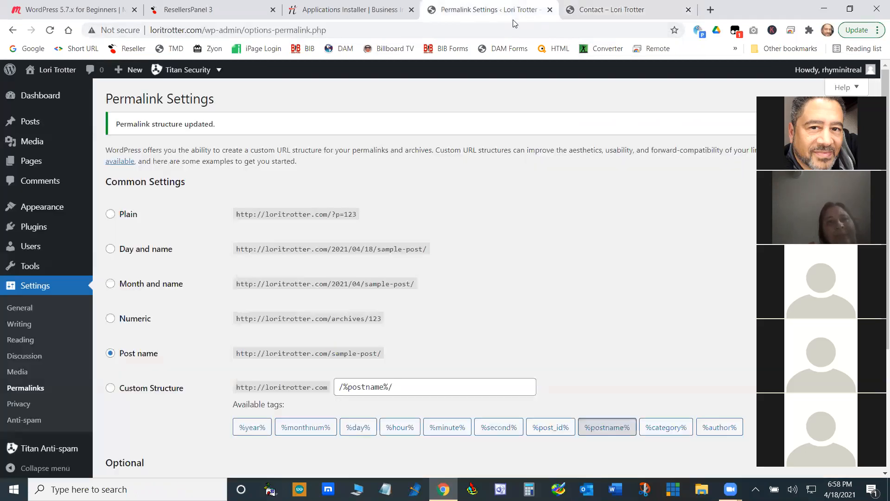
- Set the permalink structure to Plain and save the changes
click(116, 217)
scroll(442, 258, down, 4)
click(139, 417)
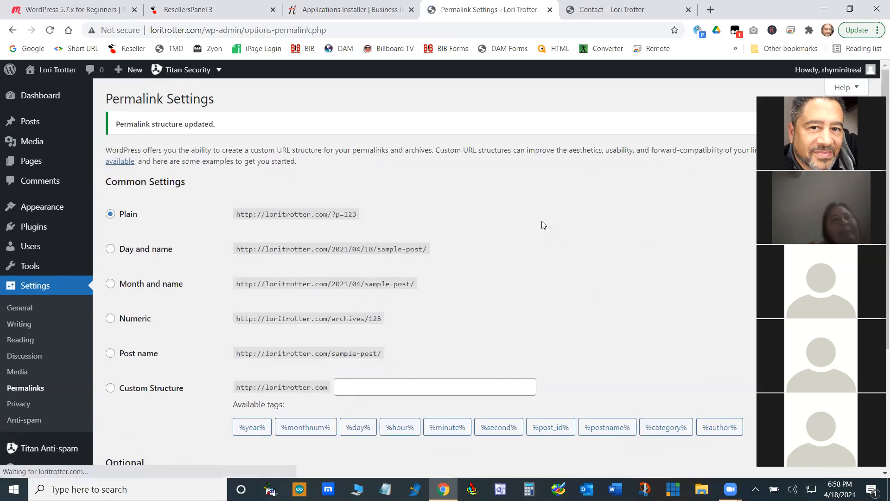
- Reload the live site's home page and open its About page to check the Plain-style URL
click(612, 11)
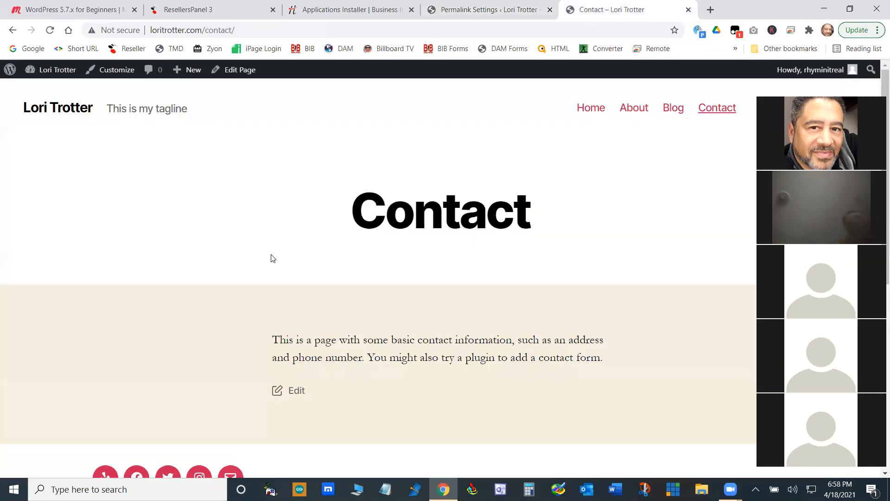
click(79, 111)
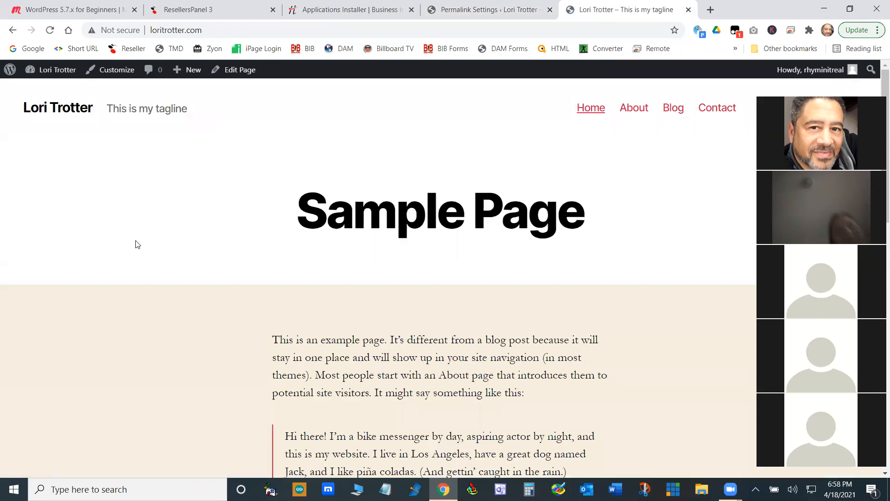
click(600, 111)
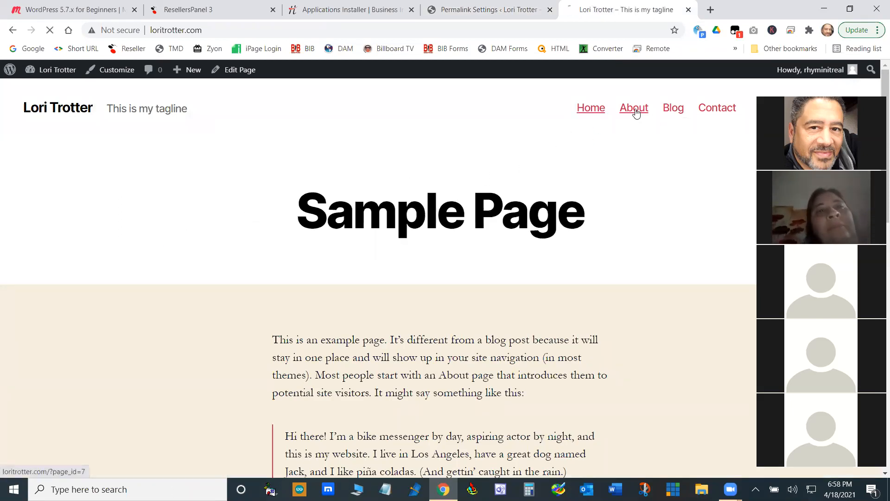
click(636, 110)
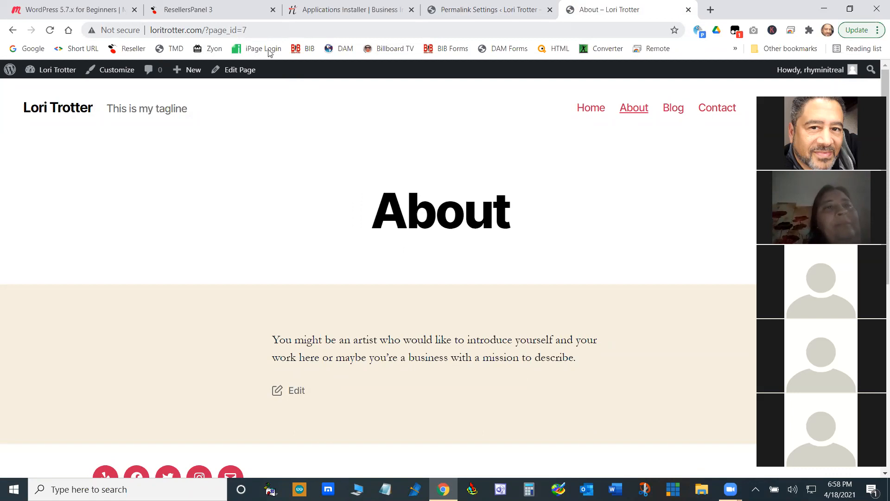
- Return to the Permalink settings, choose the Post name structure again, and save the changes
click(489, 16)
click(110, 353)
scroll(210, 409, down, 4)
click(116, 419)
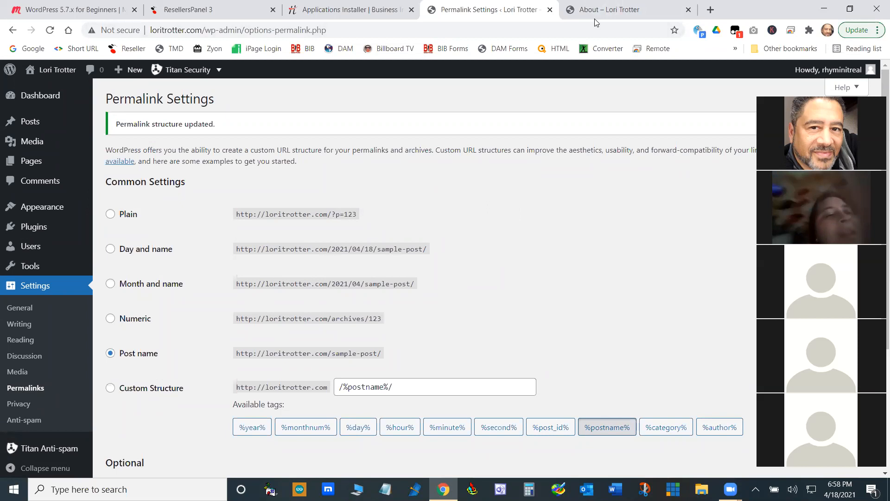
- Reload the live site's home page, then return to the Permalink settings and look through the whole page
click(605, 9)
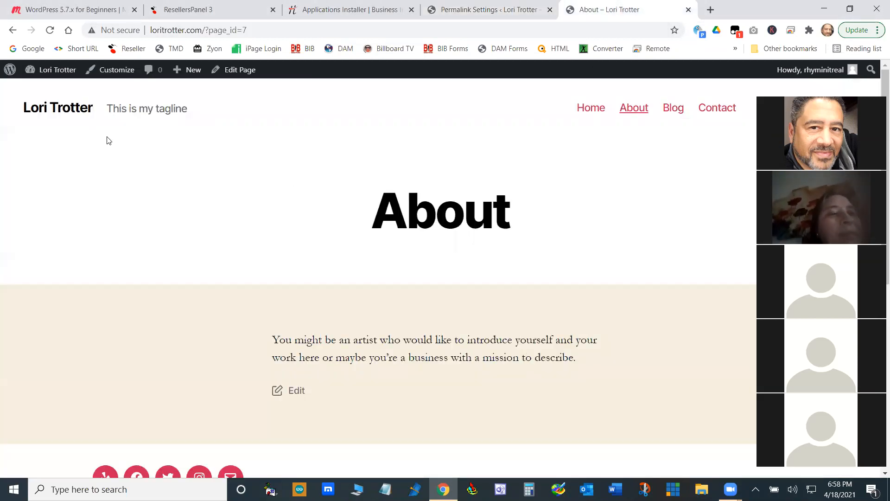
click(66, 113)
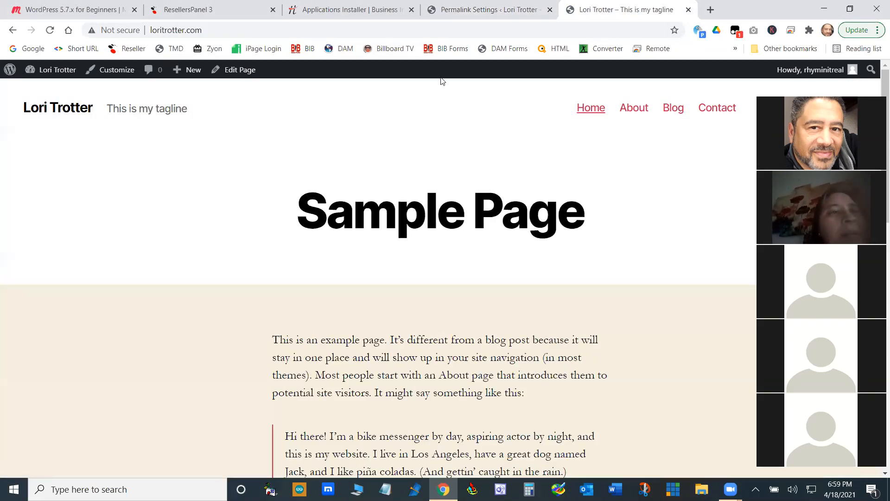
click(494, 13)
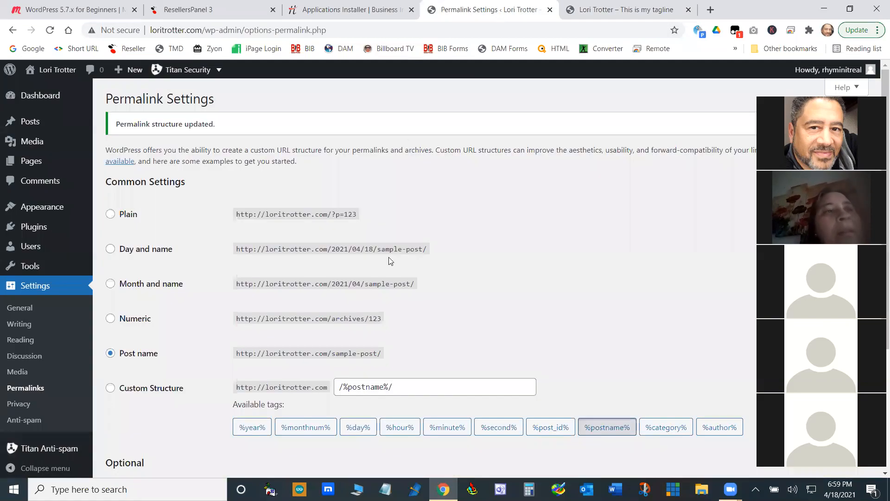
scroll(244, 222, down, 4)
scroll(204, 280, up, 4)
scroll(204, 280, down, 4)
scroll(206, 279, up, 4)
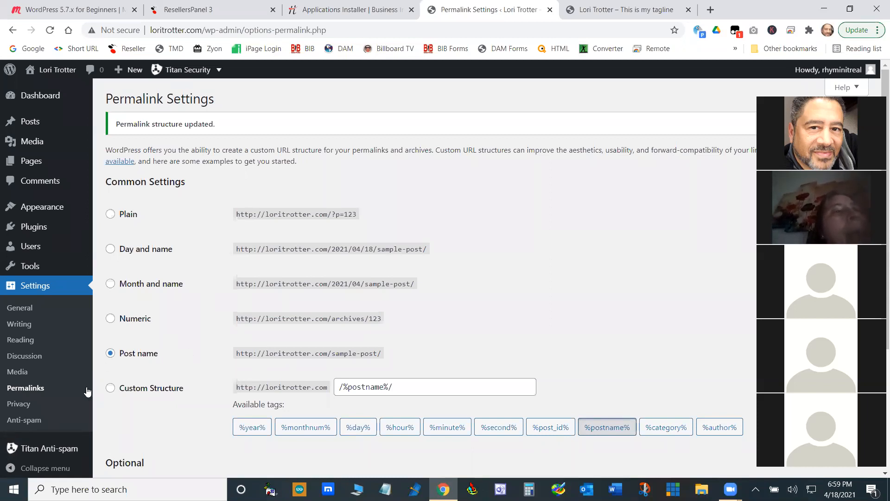
- Create a new Privacy Policy page from the Privacy settings and dismiss the block editor's welcome guide
click(25, 406)
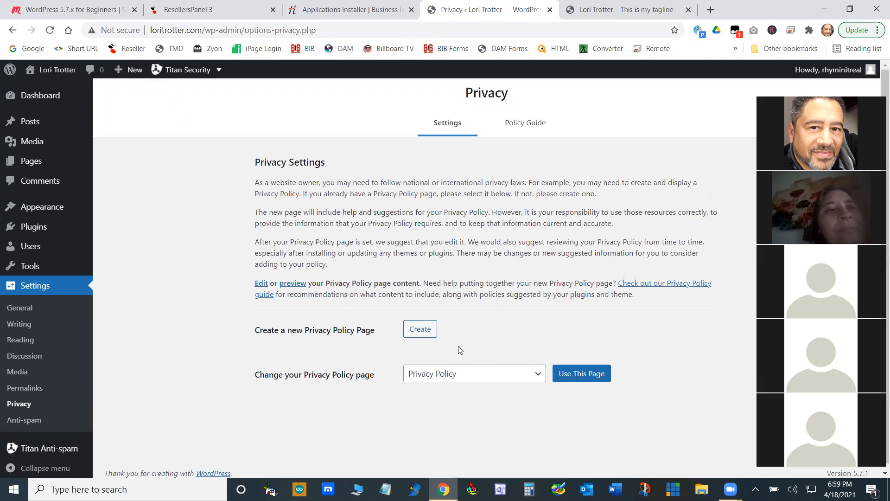
click(423, 328)
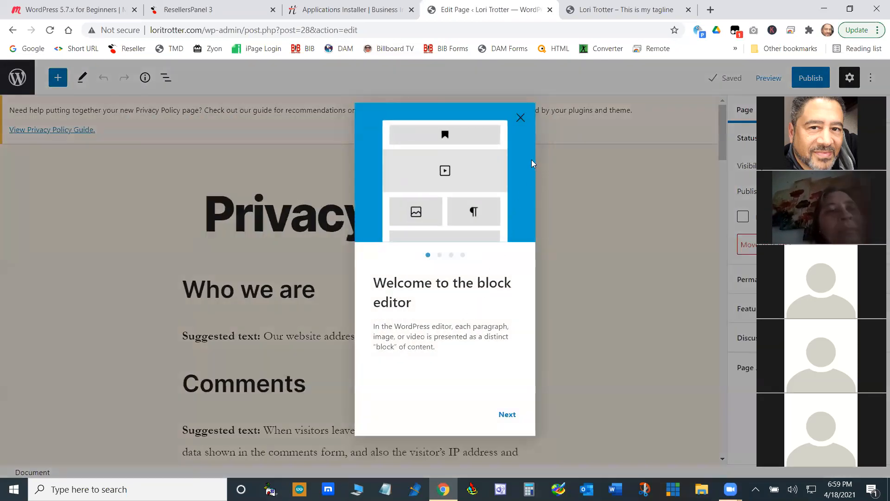
click(521, 119)
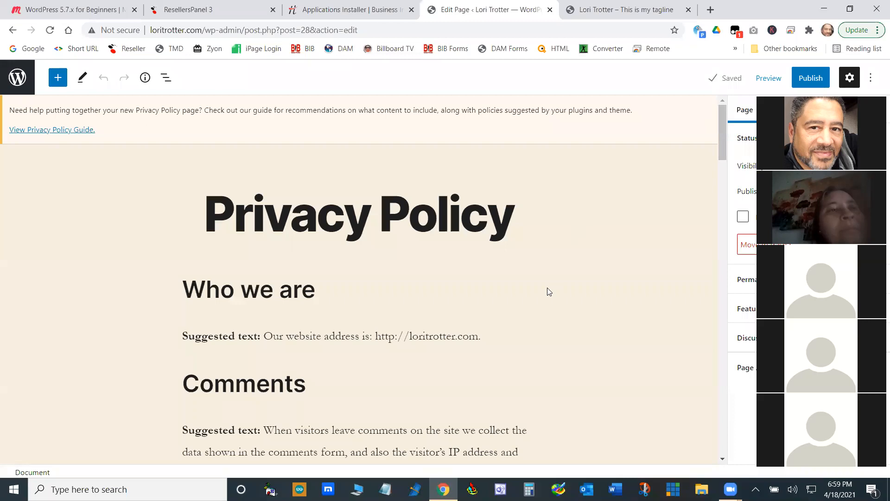
- Read through the suggested sections of the Privacy Policy draft, from Who we are to Where we send your data
scroll(547, 287, down, 20)
scroll(547, 287, down, 15)
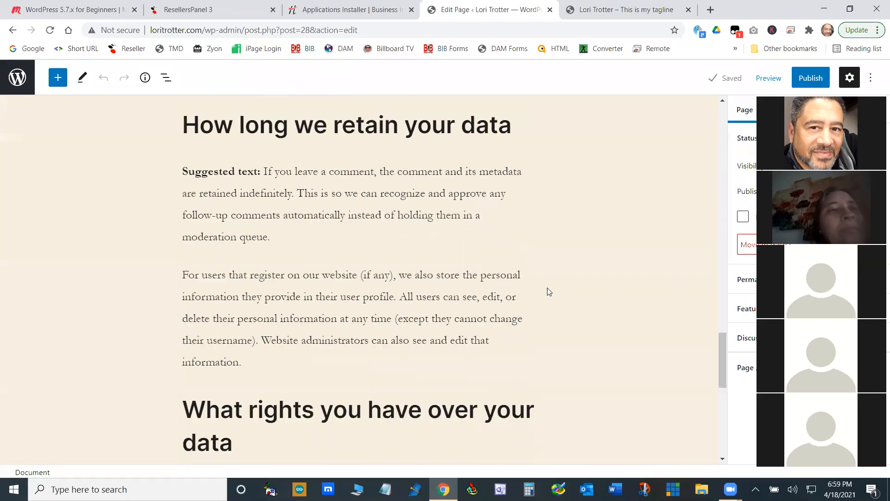
scroll(547, 288, up, 16)
scroll(549, 291, up, 20)
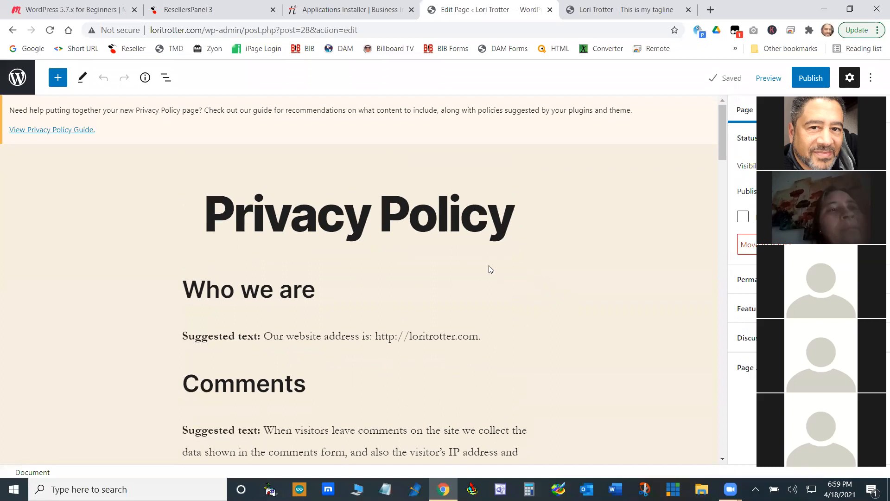
scroll(489, 268, down, 15)
scroll(240, 216, down, 15)
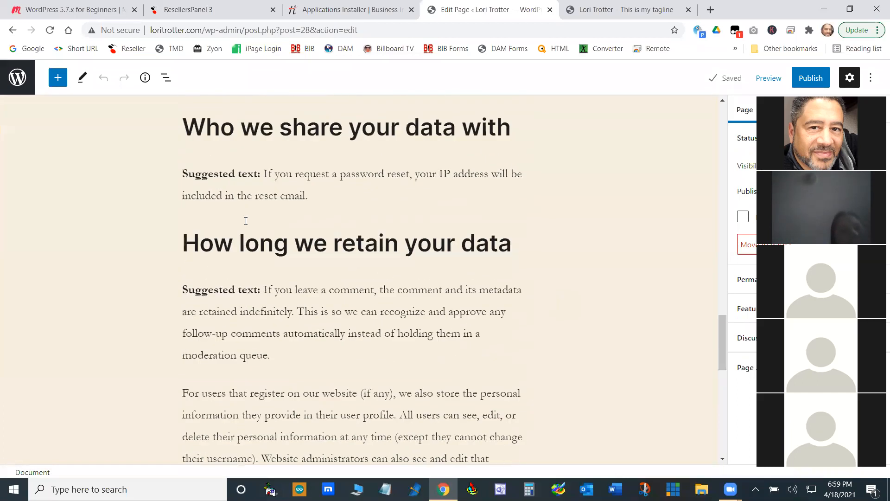
scroll(237, 213, up, 4)
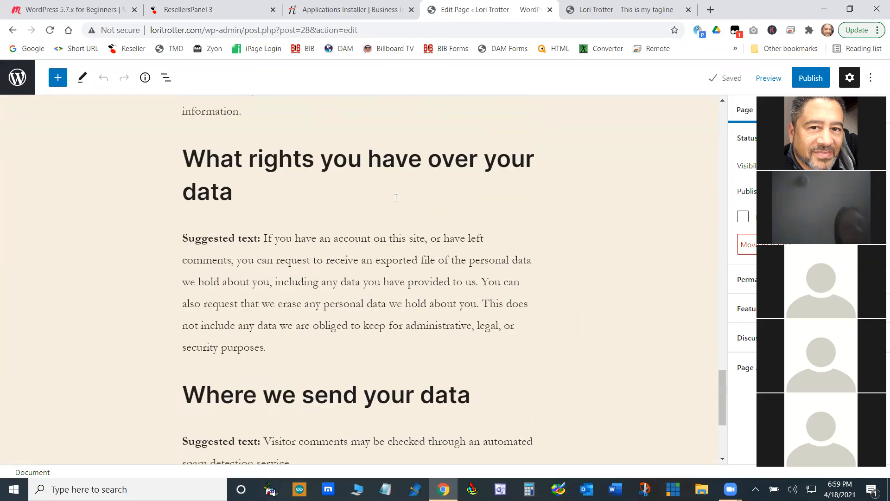
scroll(396, 198, up, 20)
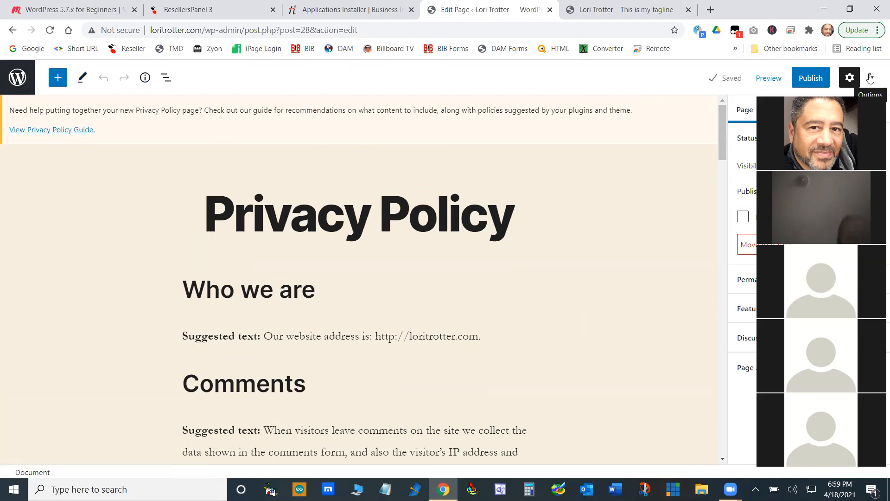
- Go back to the Privacy settings, then open the list of all pages and review its entries
click(12, 30)
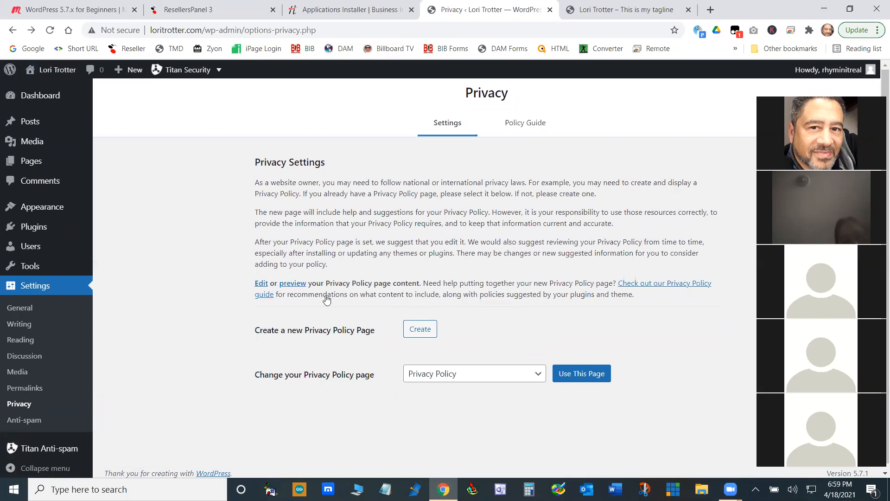
click(30, 160)
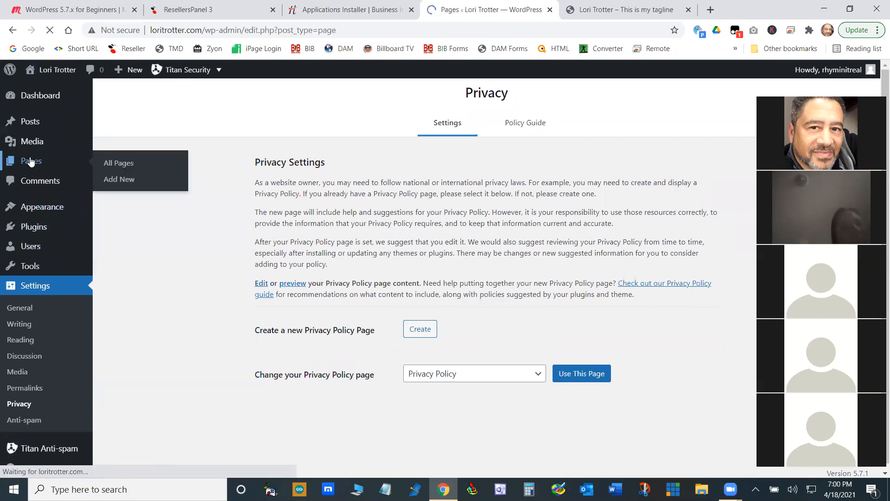
scroll(240, 231, down, 2)
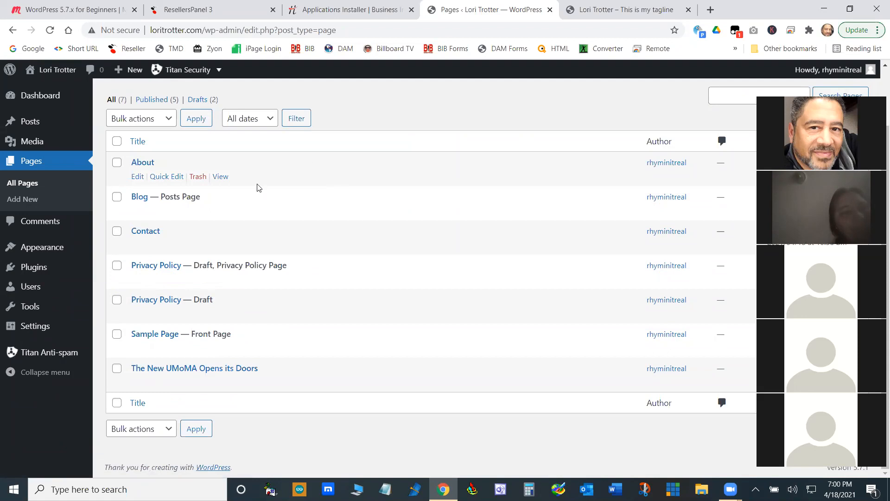
- Open the Anti-spam settings and review the base options and additional modules
mouse_move(41, 330)
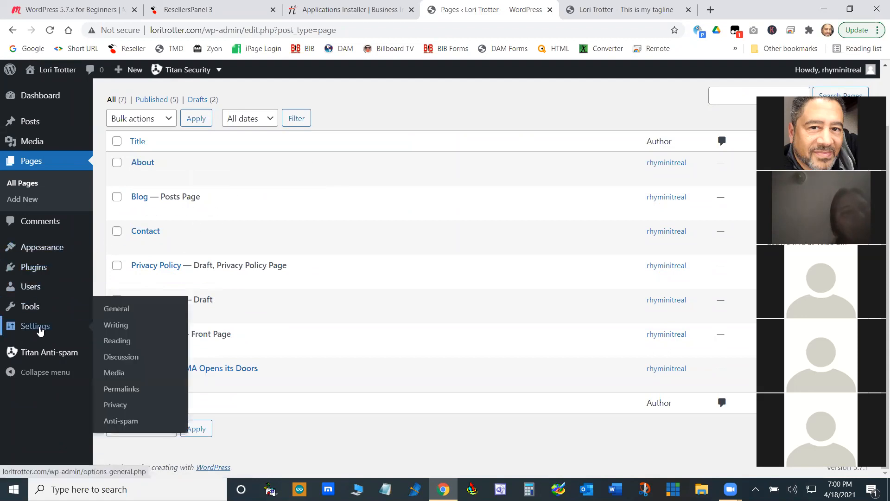
click(129, 422)
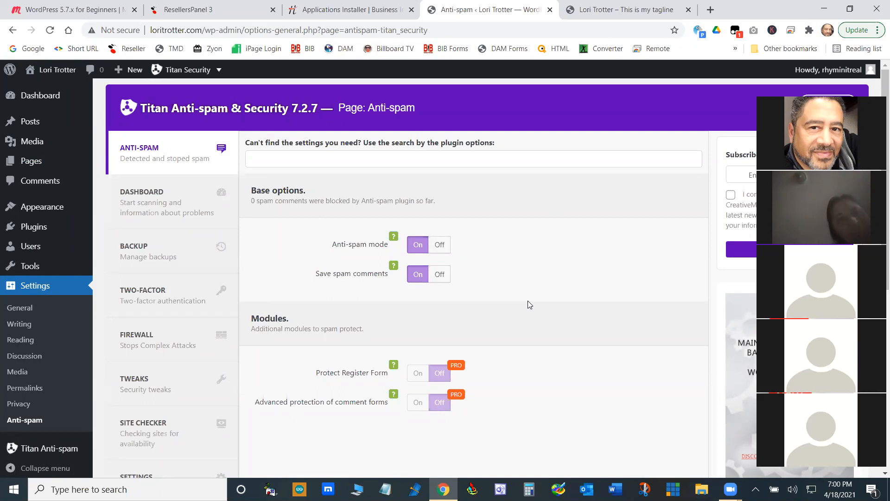
scroll(529, 304, down, 10)
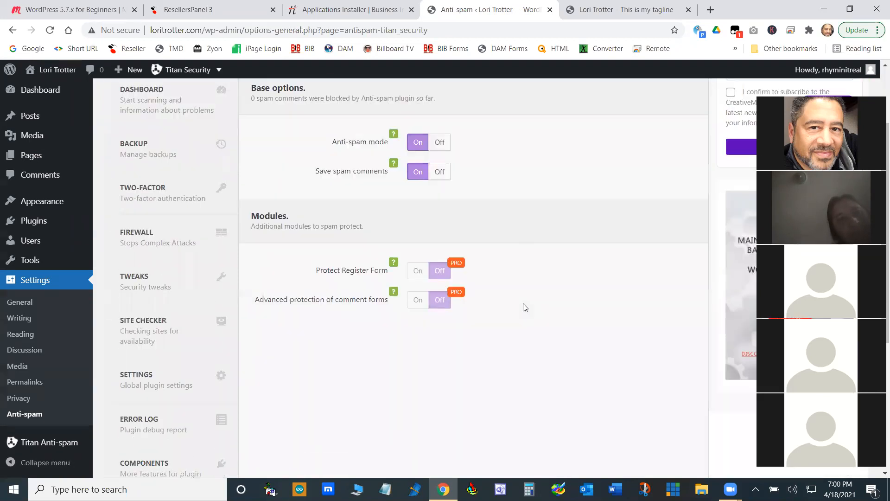
scroll(491, 338, up, 10)
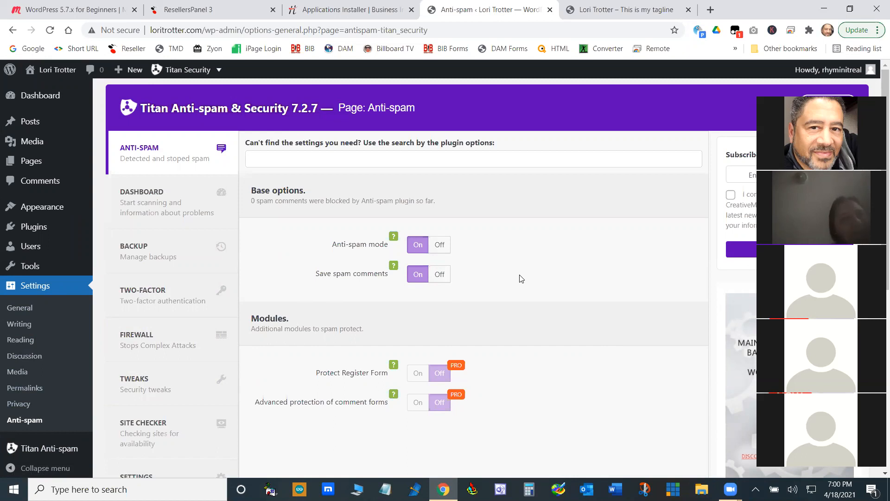
- Open the list of all posts
mouse_move(45, 121)
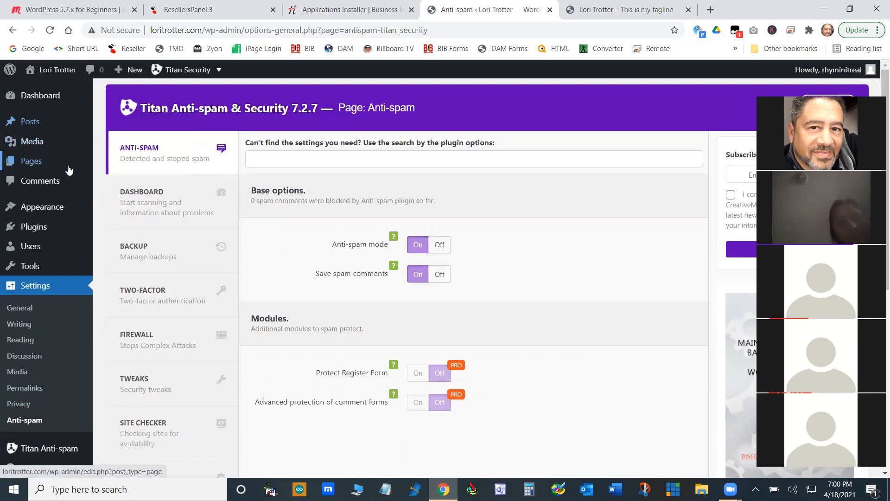
mouse_move(37, 163)
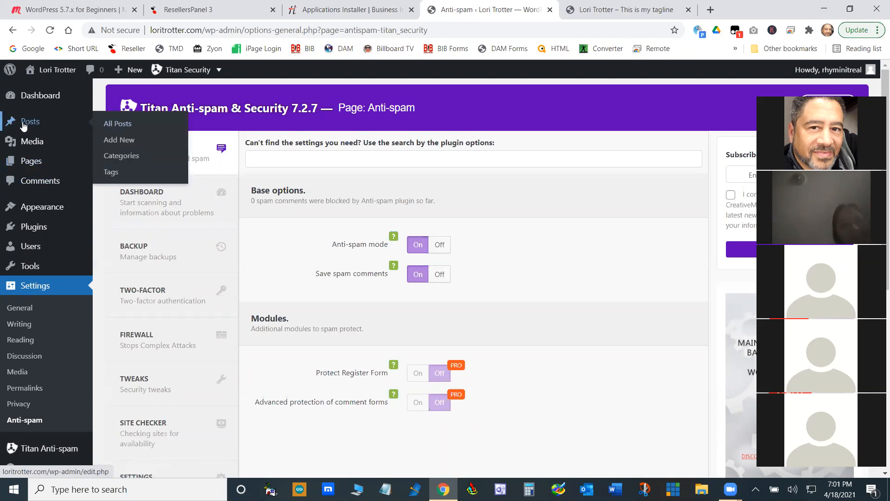
click(124, 128)
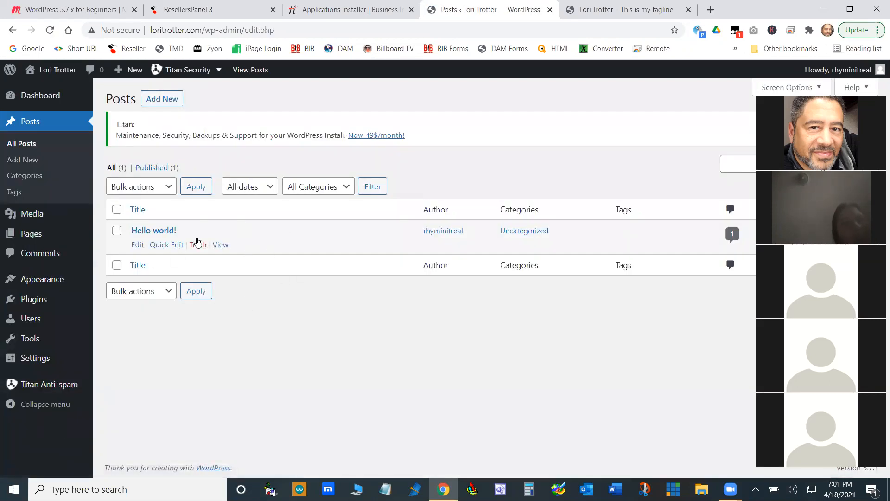
- View the live site's Blog page and its Hello world! post, then return to the posts list
click(616, 10)
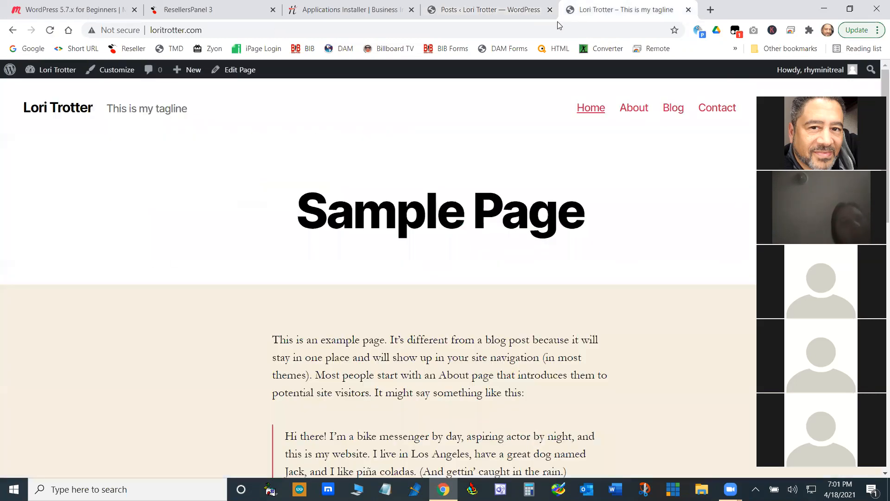
click(672, 110)
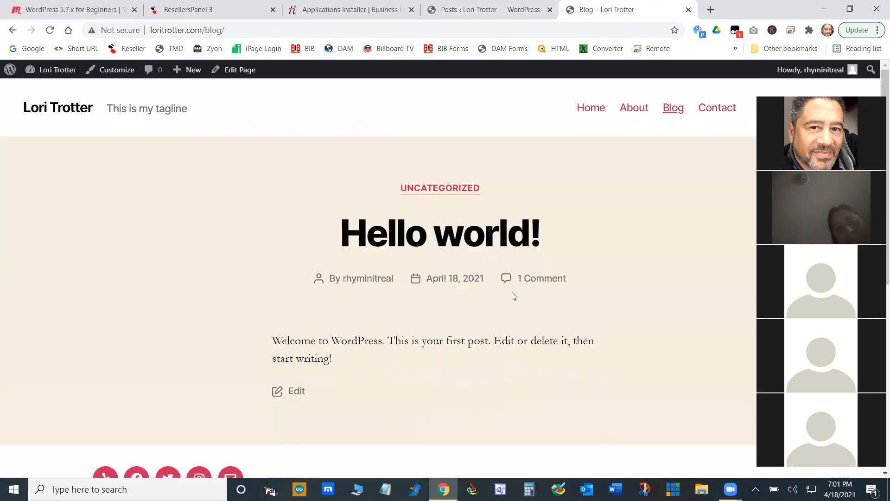
click(434, 242)
scroll(442, 349, down, 5)
scroll(442, 348, up, 1)
scroll(443, 348, down, 6)
scroll(442, 349, up, 10)
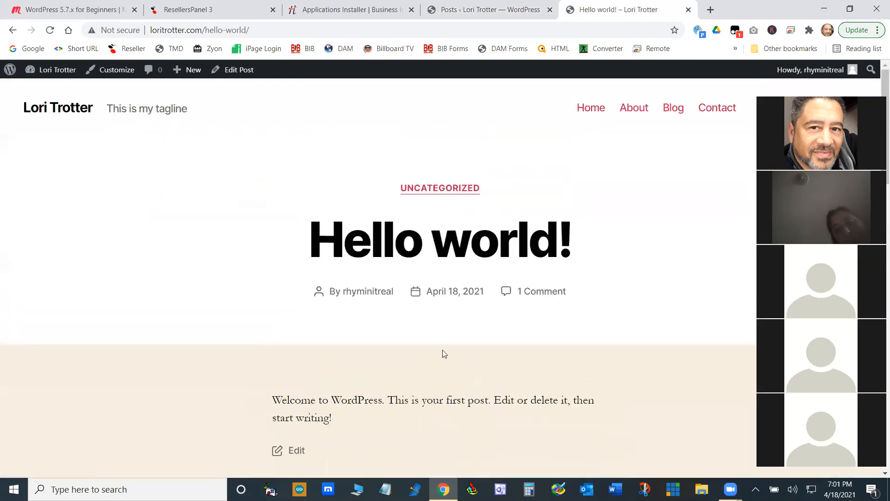
click(13, 30)
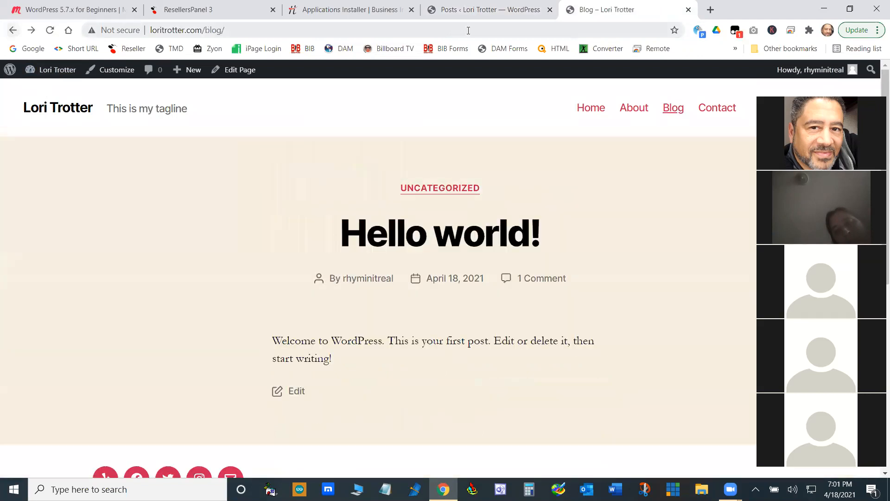
click(494, 17)
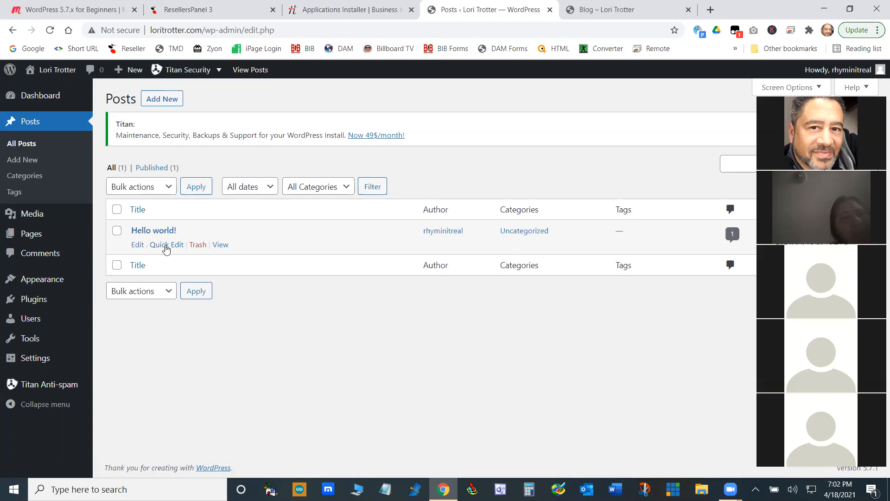
- Open the Hello world! post for editing and replace its title with "This is my first post"
click(137, 245)
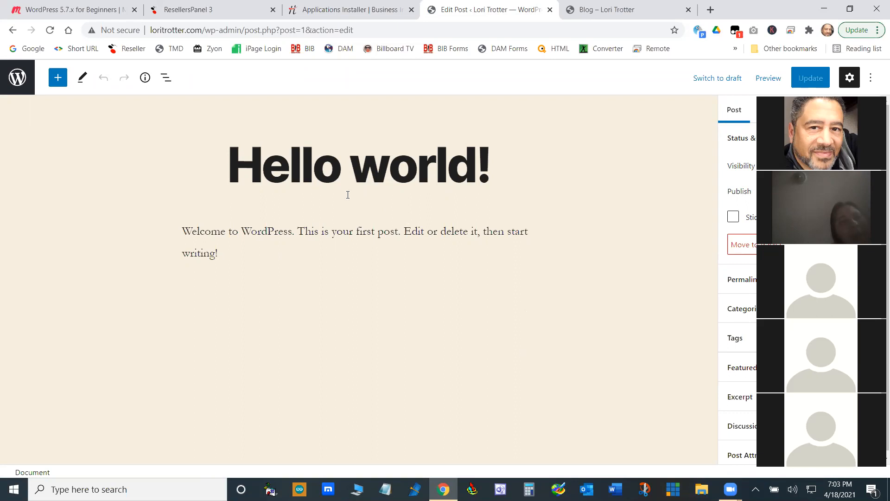
click(469, 163)
click(506, 160)
key(BackSpace)
key(BackSpace)
key(BackSpace)
key(BackSpace)
key(BackSpace)
key(BackSpace)
key(BackSpace)
key(BackSpace)
key(BackSpace)
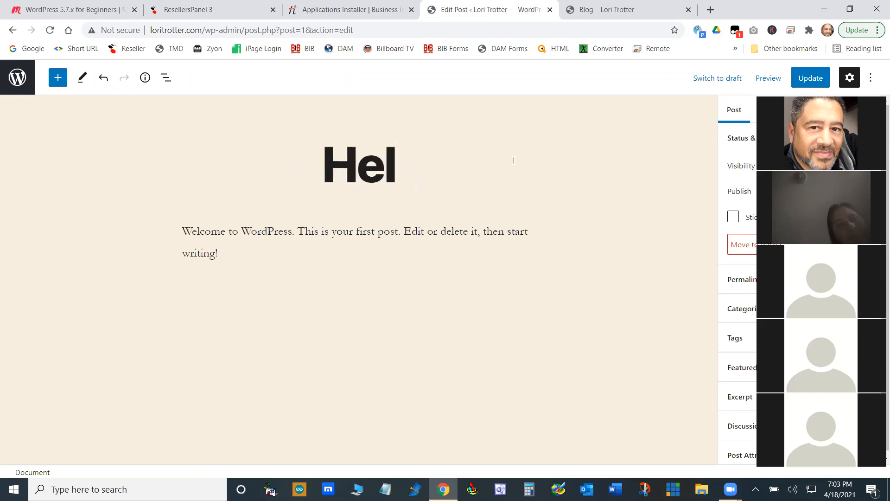
key(BackSpace)
key(BackSpace)
key(BackSpace)
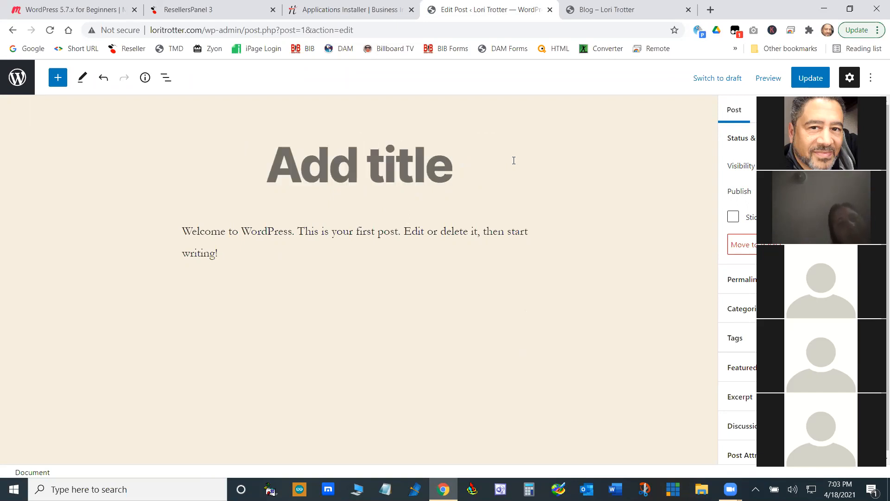
text(This is )
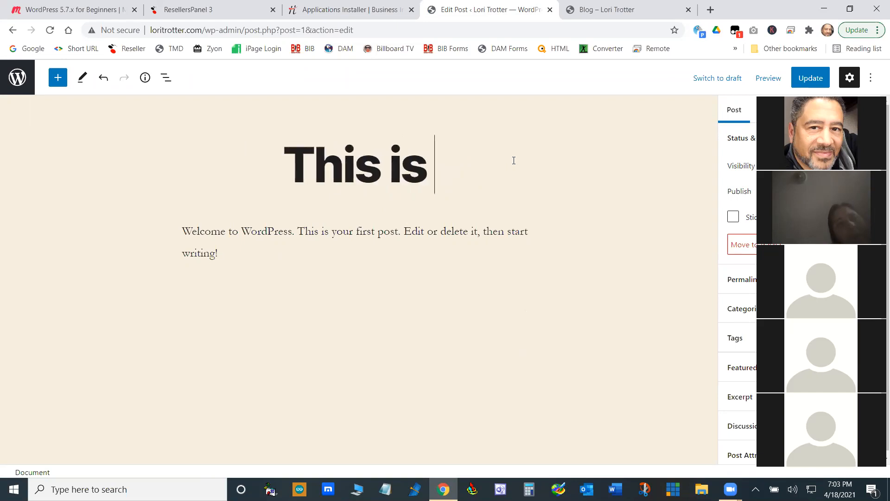
text(my first post)
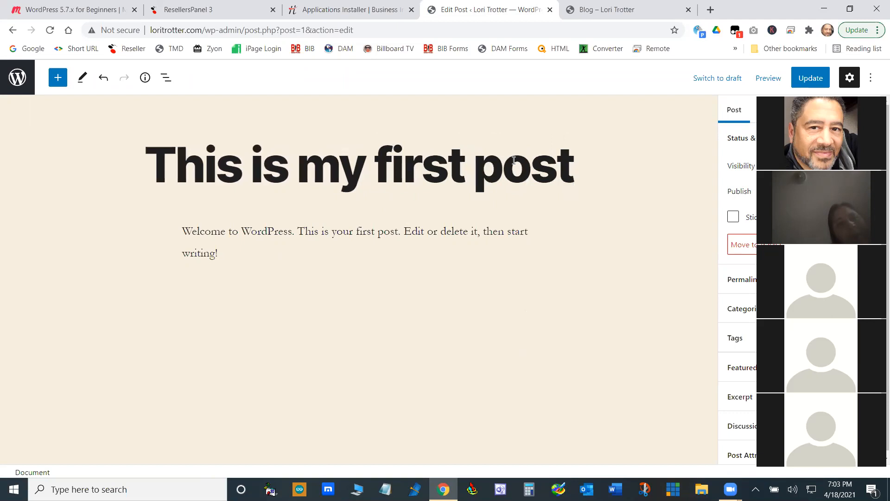
key(ctrl+s)
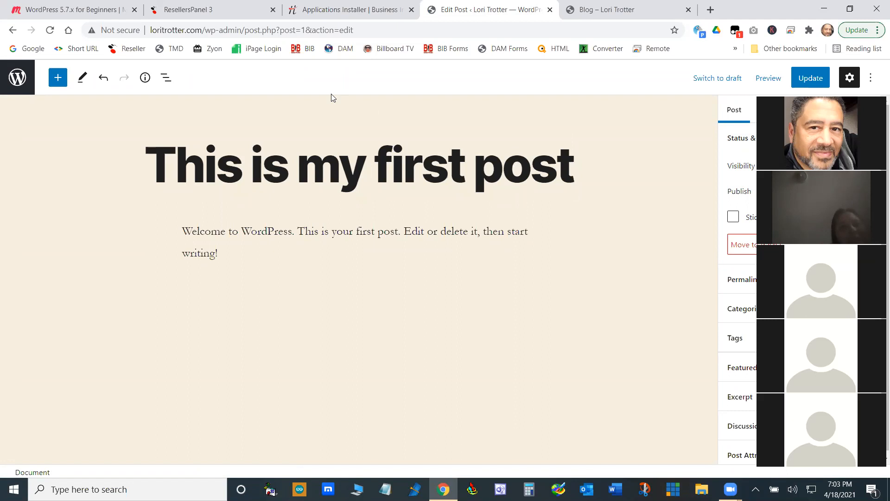
- Examine the formatting controls and block options available for the post's welcome paragraph
drag(575, 173, 158, 164)
drag(223, 252, 190, 231)
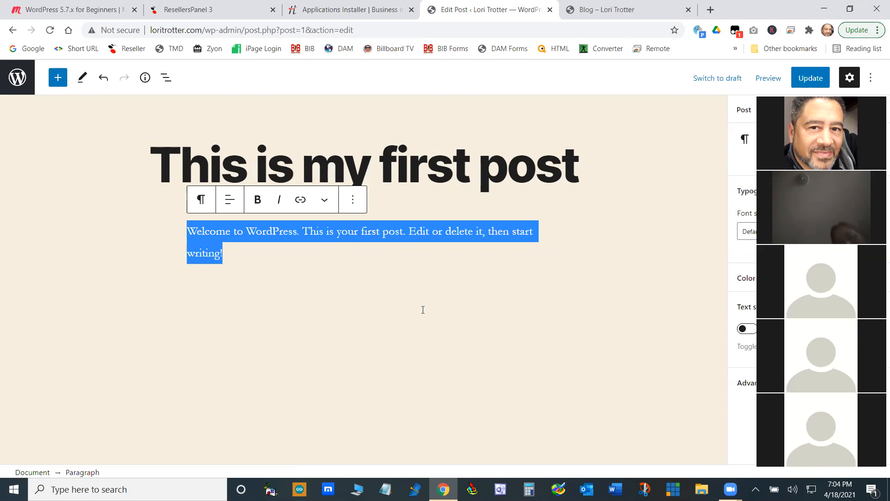
click(305, 266)
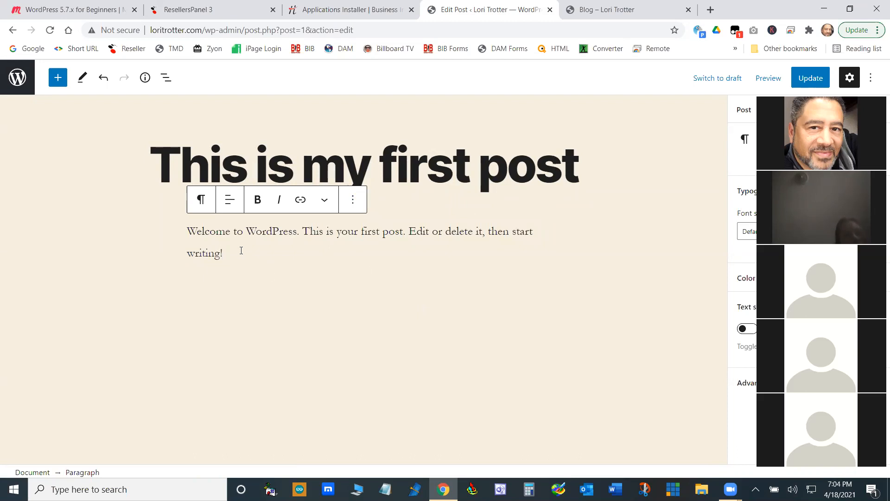
click(355, 200)
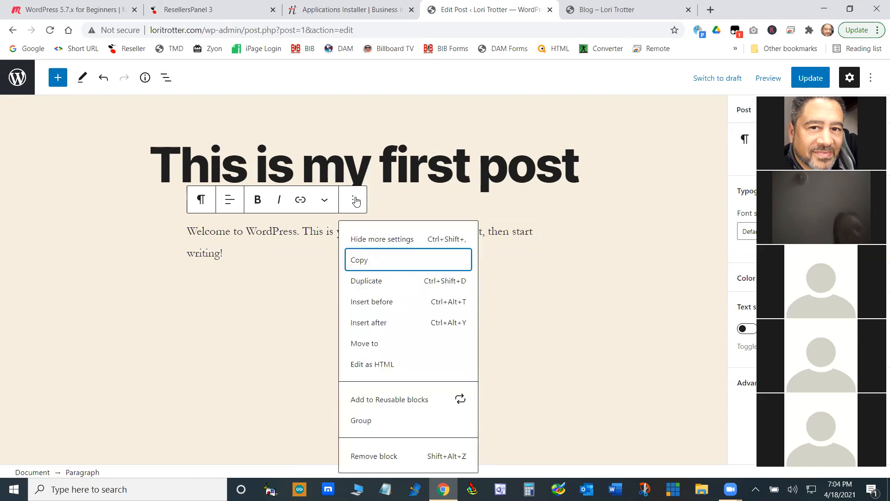
click(672, 226)
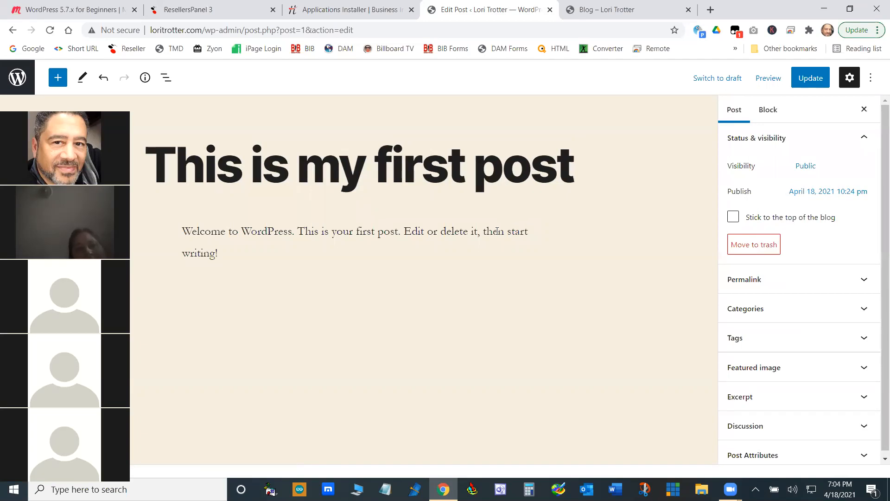
click(475, 232)
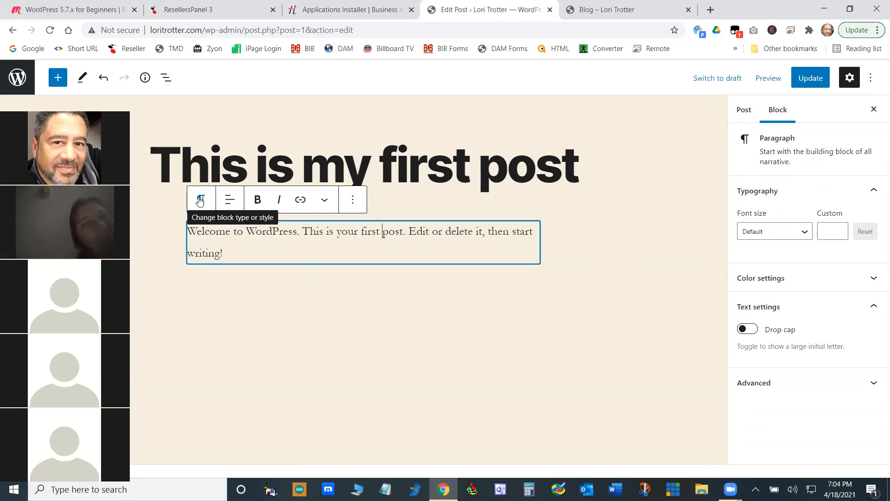
click(324, 204)
click(354, 199)
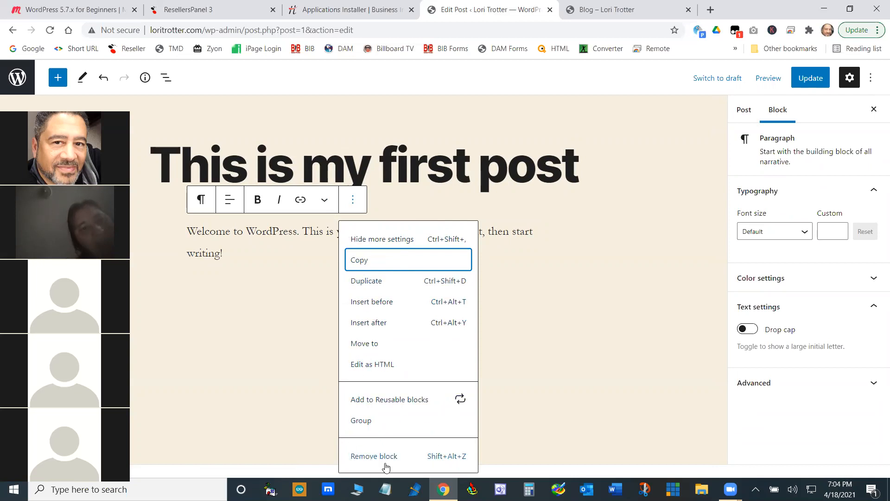
click(566, 312)
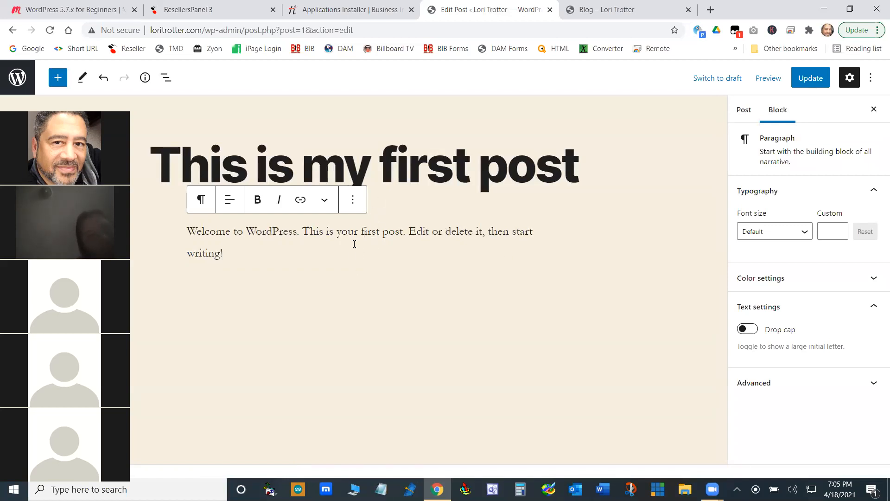
- Insert a Classic block below the welcome paragraph and show its additional row of formatting tools
click(59, 83)
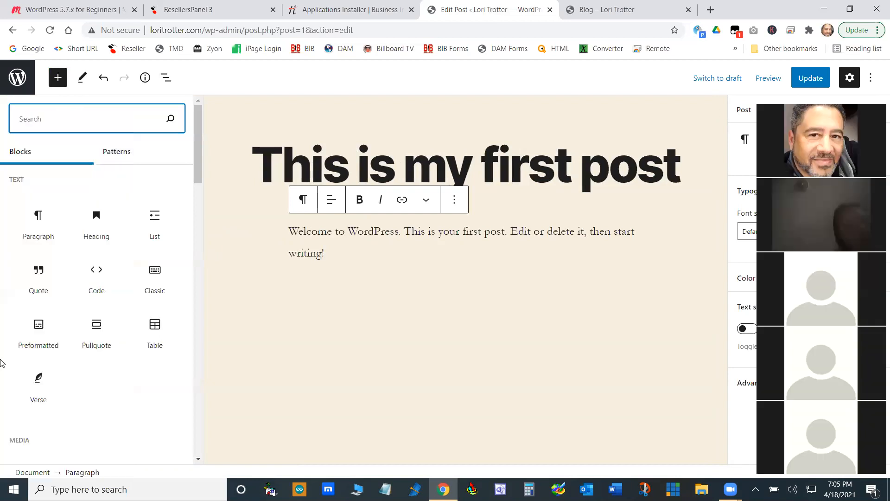
drag(195, 144, 188, 116)
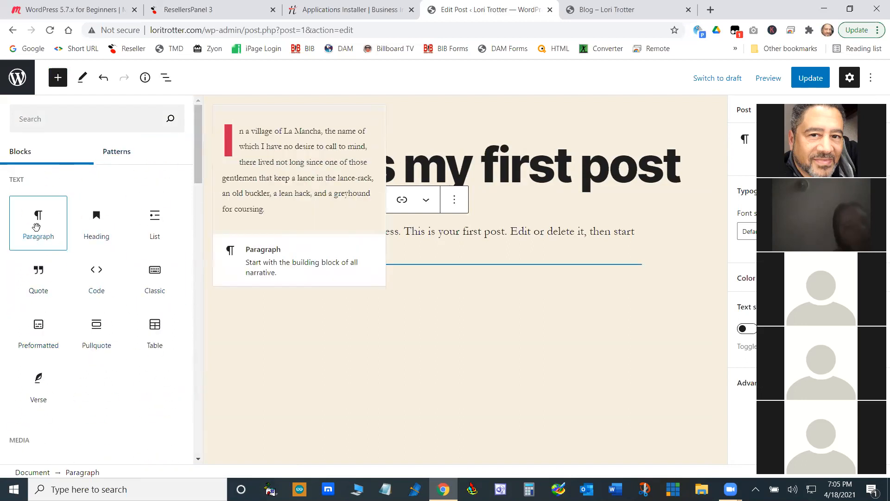
click(158, 277)
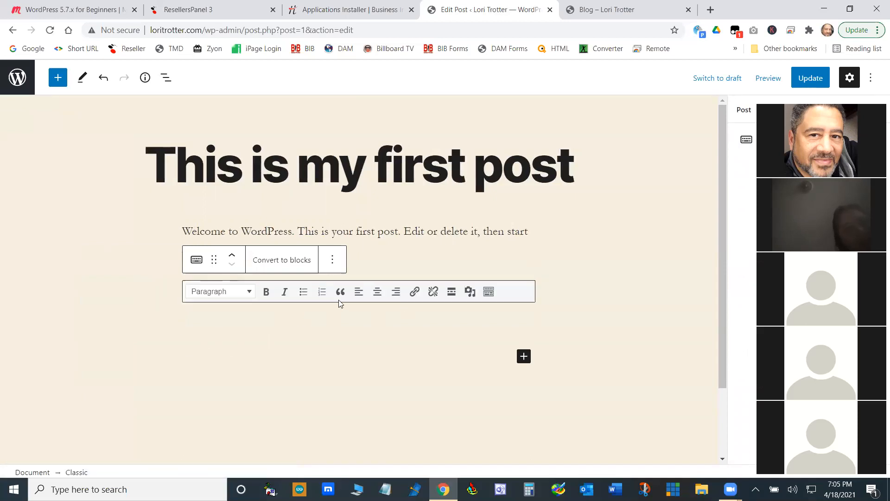
click(489, 291)
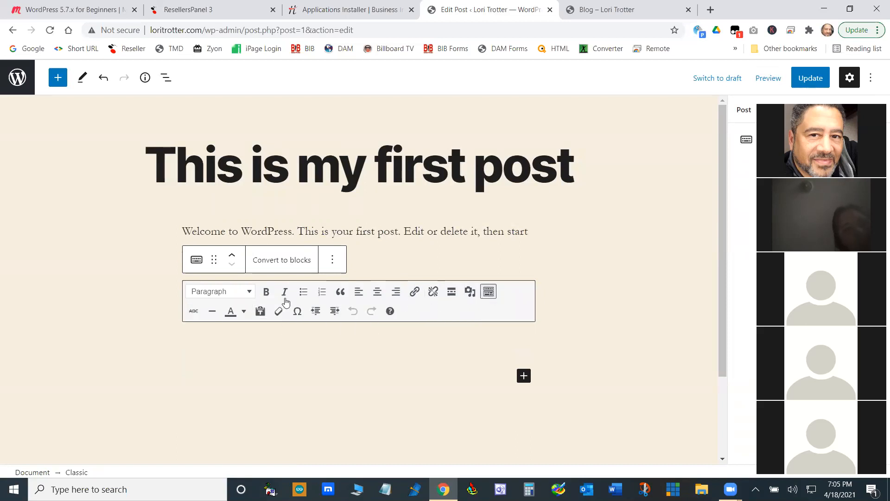
- Write "Hello world" in the Classic block and set its text color to red
click(227, 337)
text(Hel)
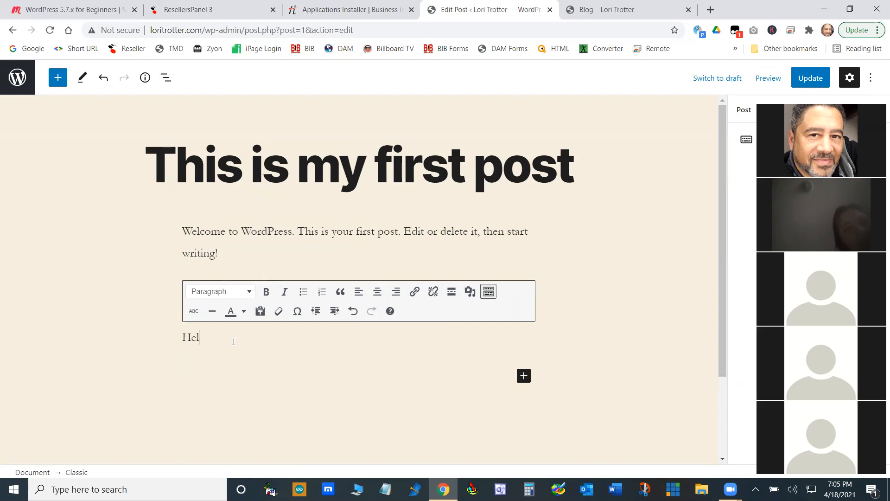
text(lo world)
drag(239, 338, 172, 339)
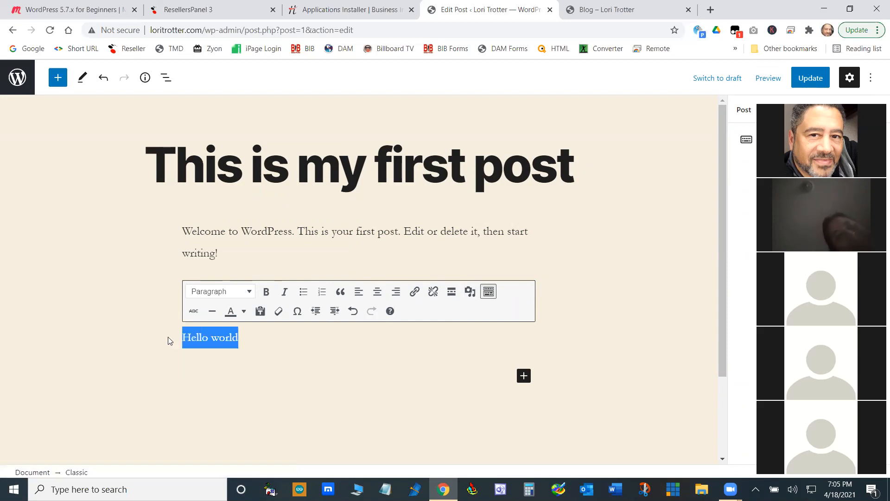
click(244, 311)
click(200, 358)
click(289, 355)
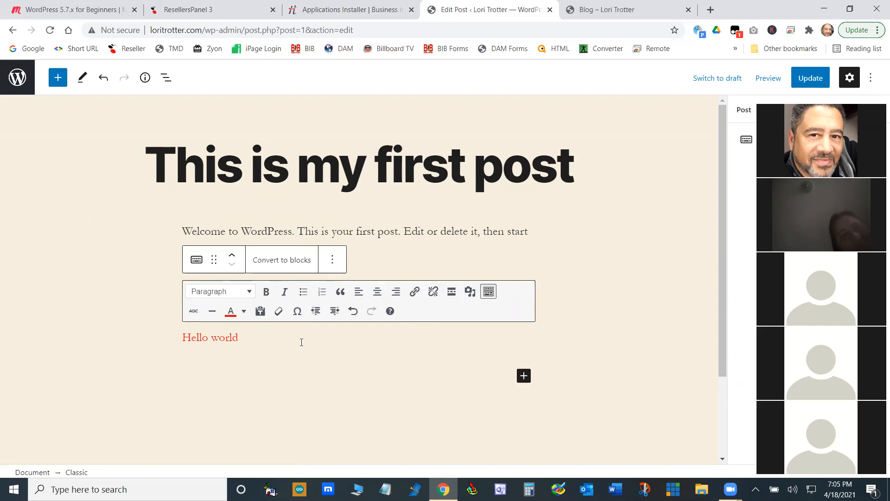
- Browse all available blocks and insert an Image block between the welcome paragraph and the red Hello world text
click(524, 378)
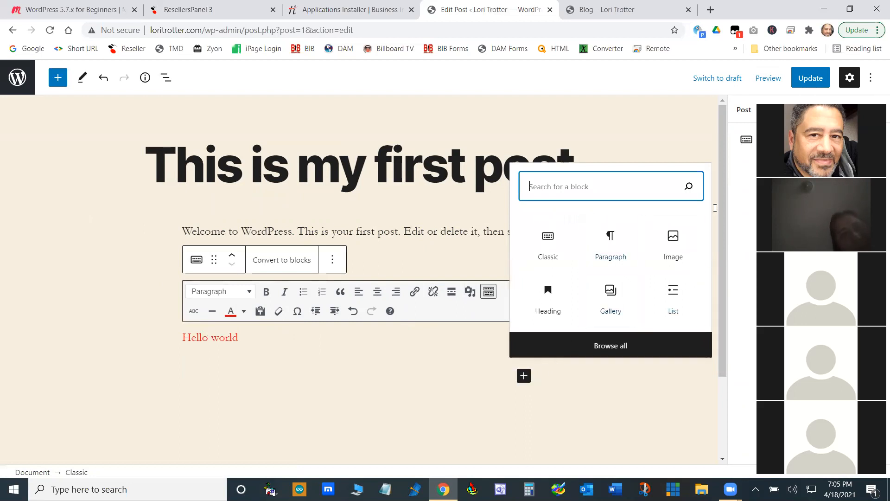
click(579, 348)
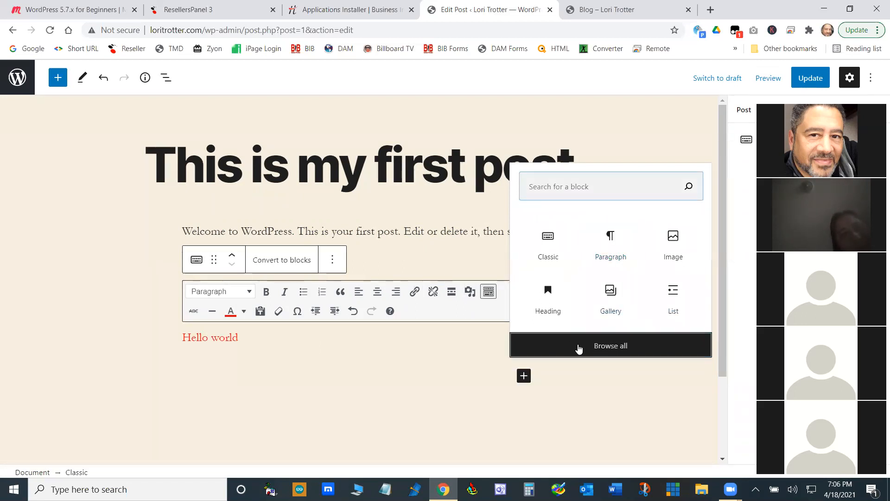
scroll(59, 301, down, 6)
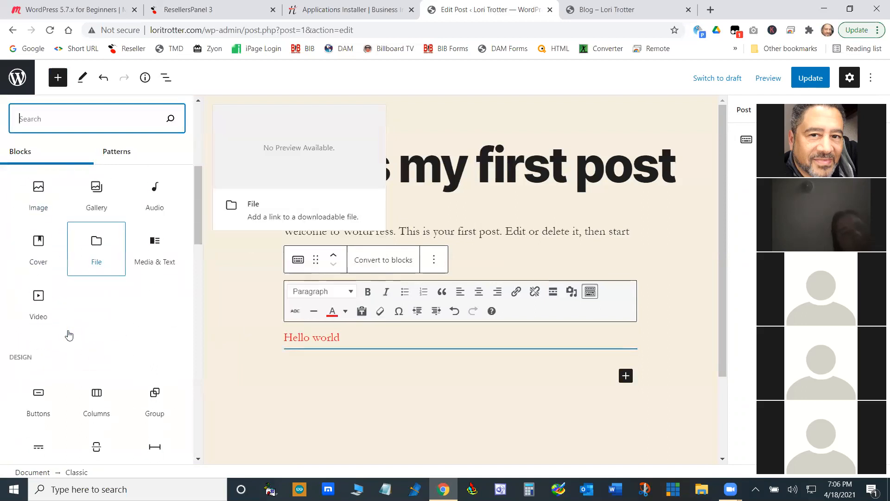
scroll(88, 332, up, 2)
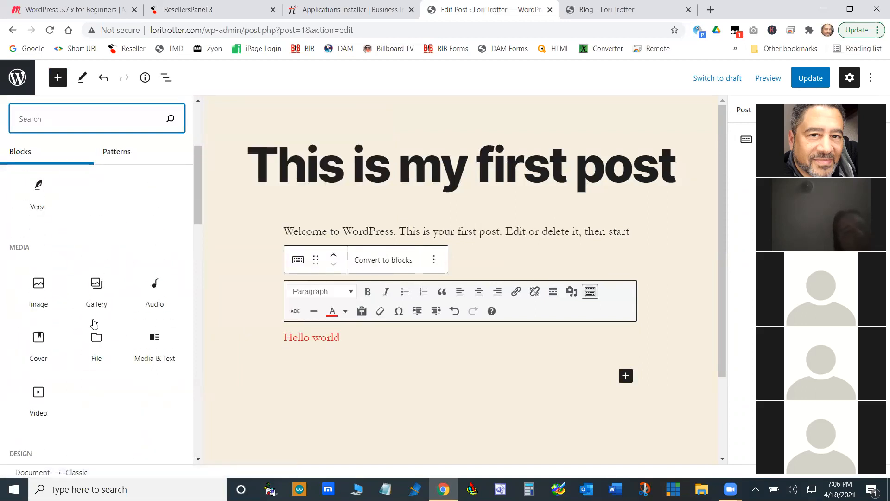
click(39, 290)
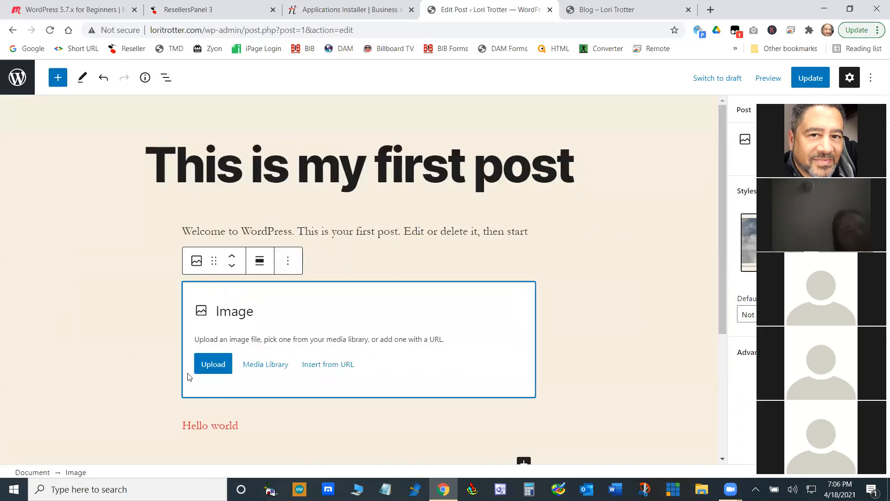
- Upload the WordPress logo picture from the computer into the Image block and update the post
scroll(334, 397, down, 2)
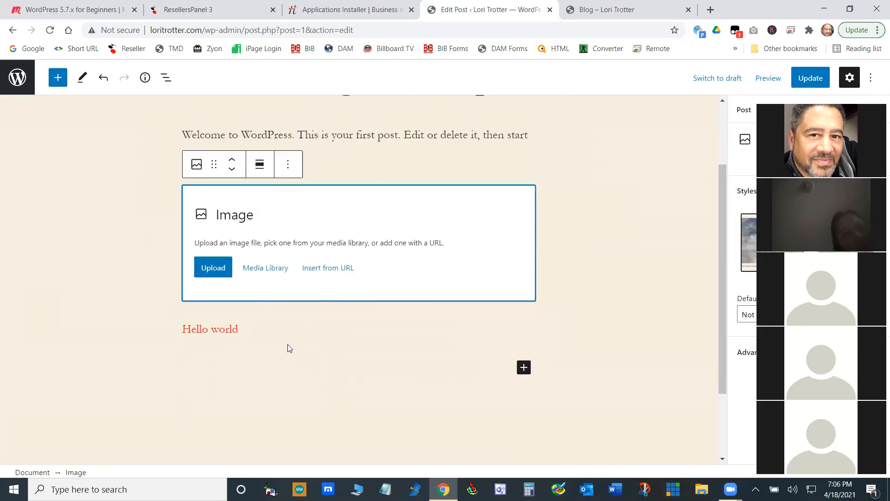
click(213, 267)
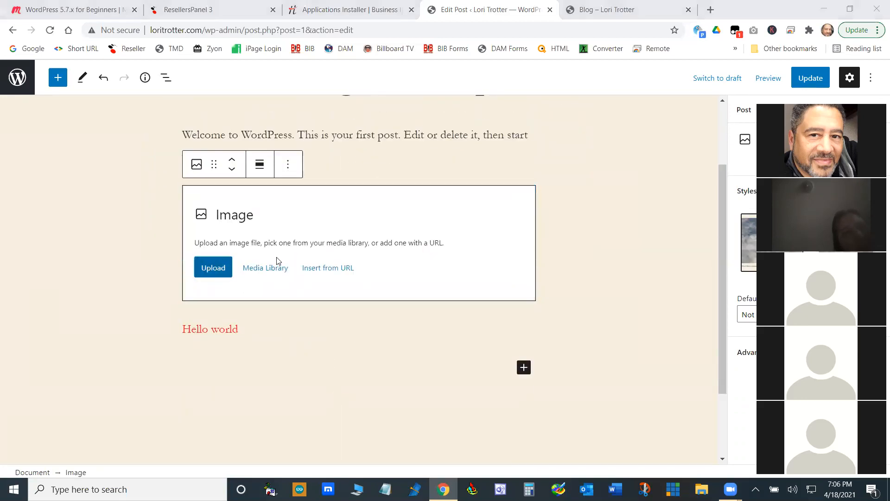
double_click(179, 151)
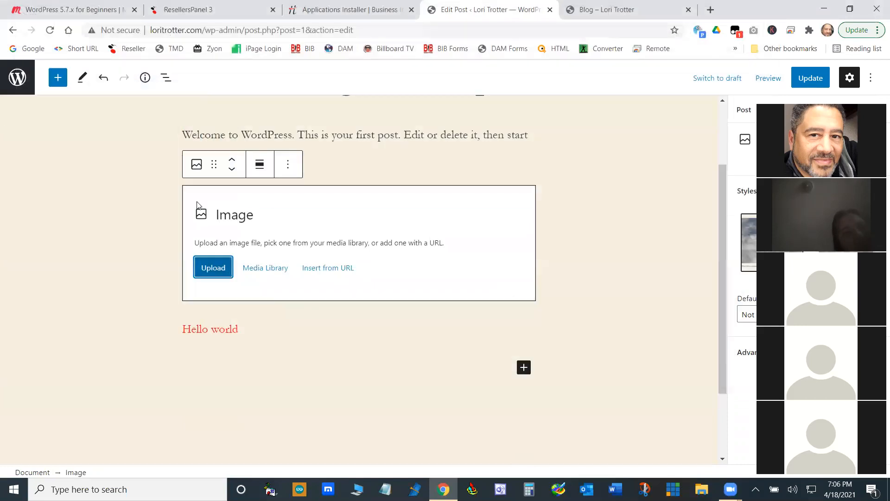
scroll(352, 394, up, 6)
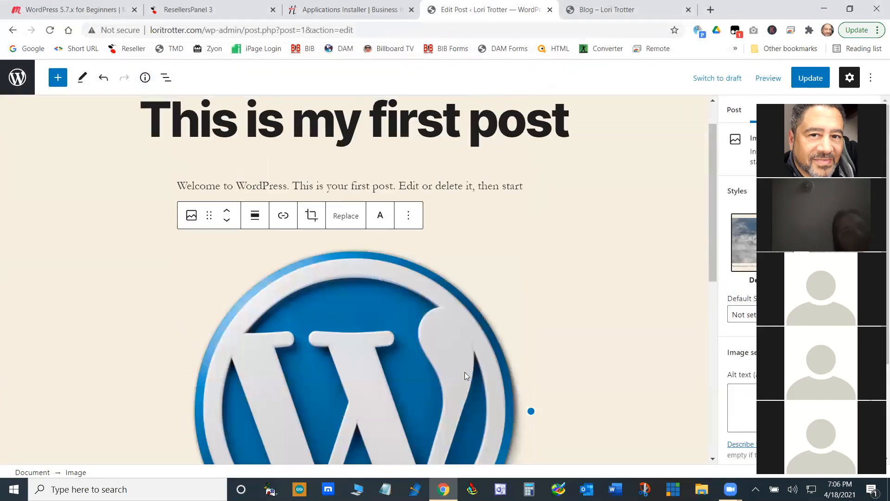
scroll(454, 383, down, 2)
scroll(454, 383, down, 4)
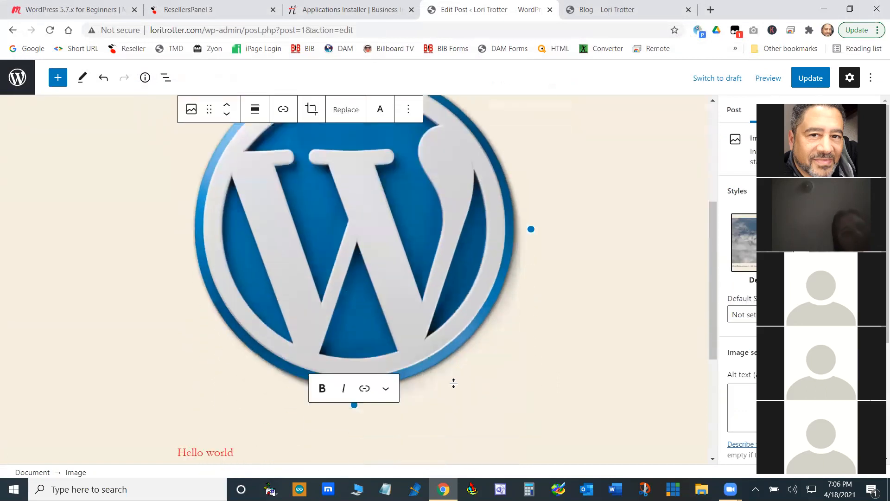
scroll(453, 386, up, 7)
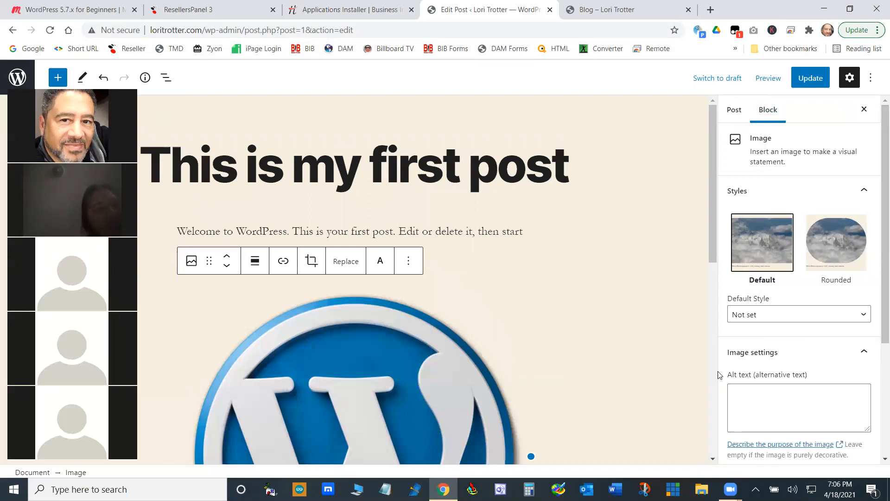
click(811, 79)
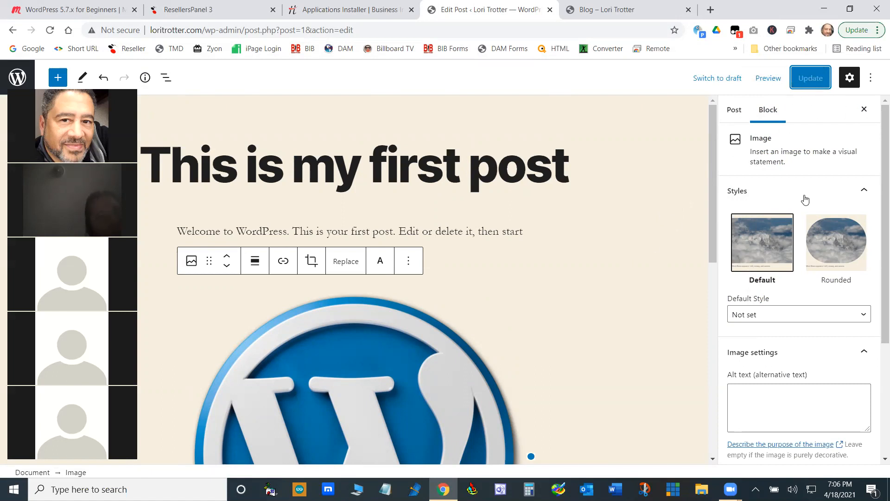
- Open the post's permalink settings and examine the URL slug
click(511, 175)
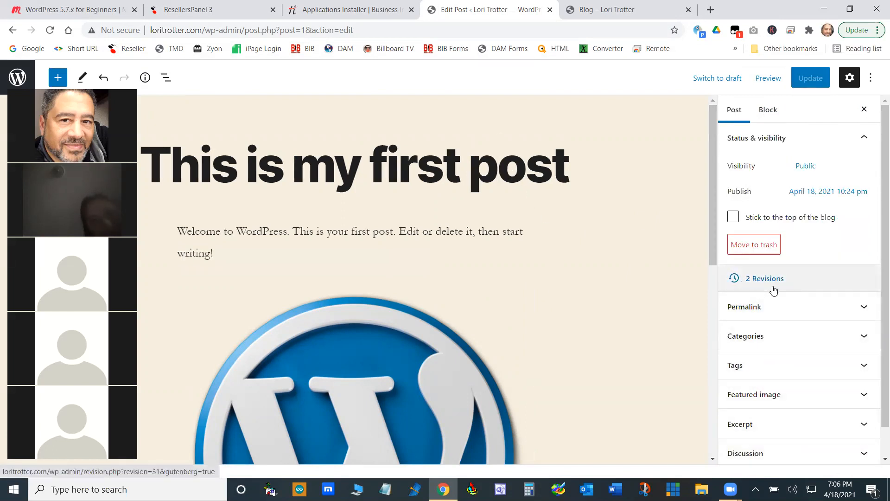
click(864, 307)
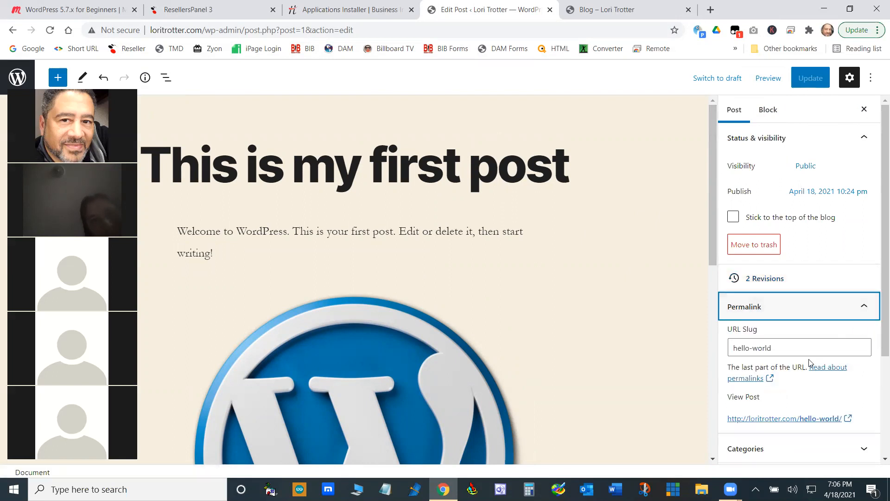
drag(774, 349, 738, 347)
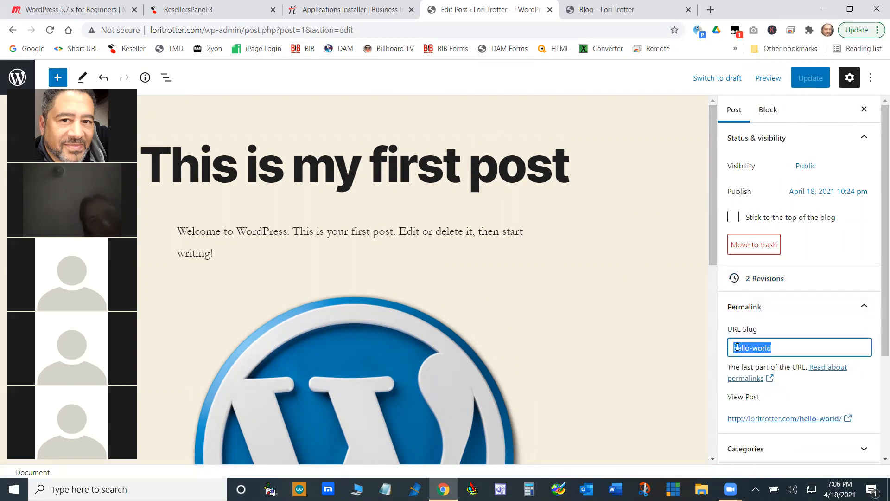
click(783, 348)
drag(776, 347, 731, 349)
click(786, 348)
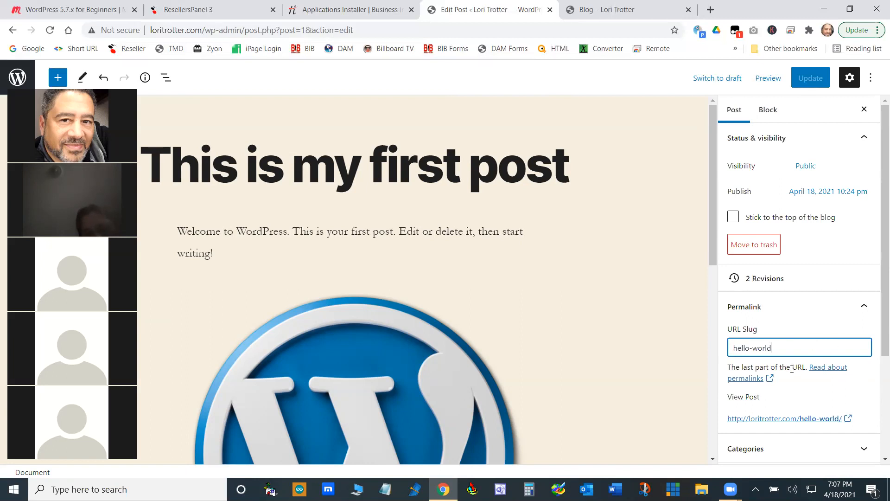
click(864, 306)
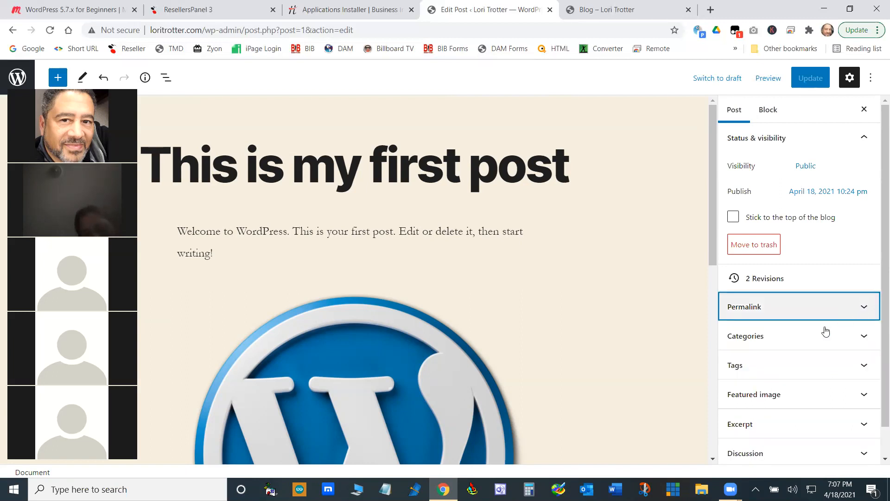
- Add a new post category named Dogs and remove the post from the Uncategorized category
click(864, 336)
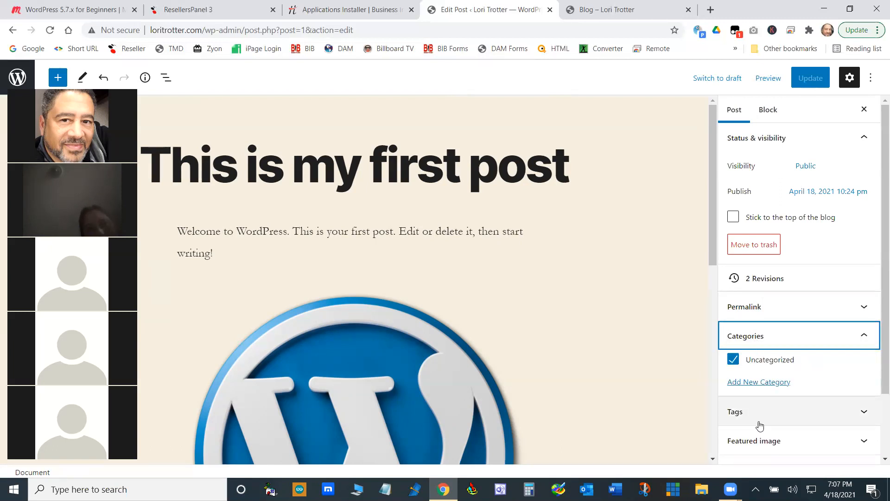
click(765, 388)
click(754, 416)
text(Dogs)
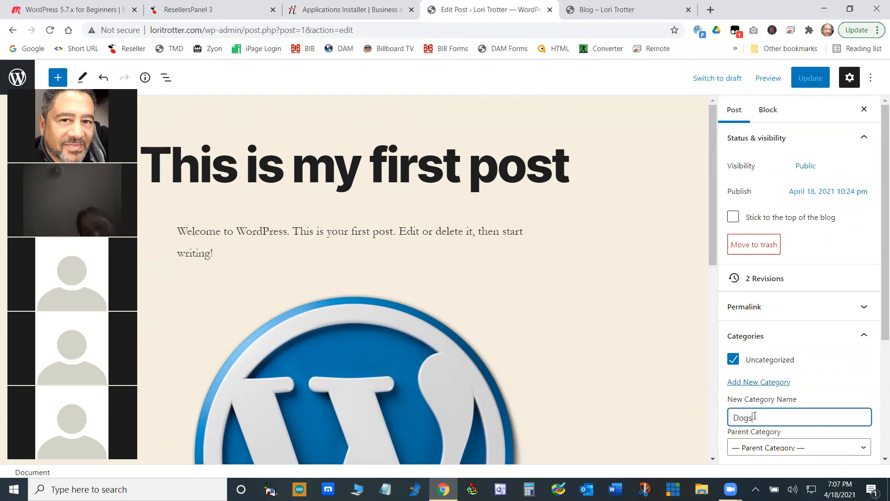
scroll(770, 429, down, 2)
click(772, 384)
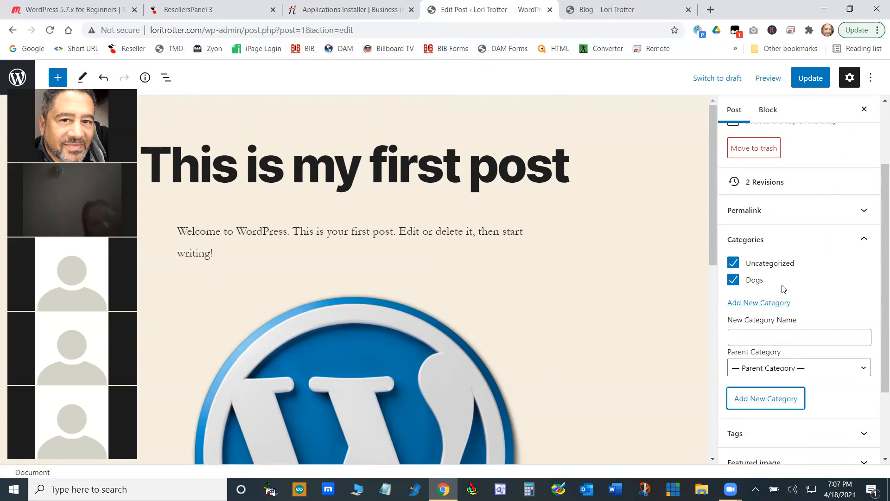
click(733, 262)
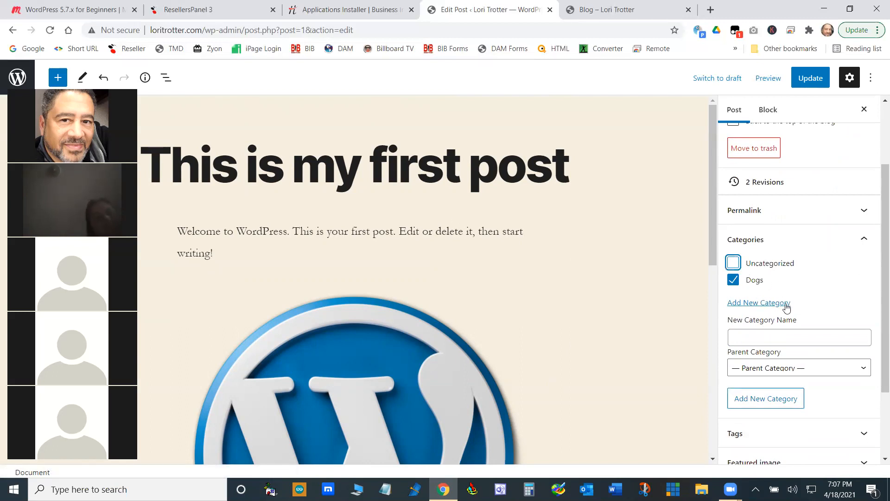
- Add the tag Yellow to the post
scroll(789, 400, down, 2)
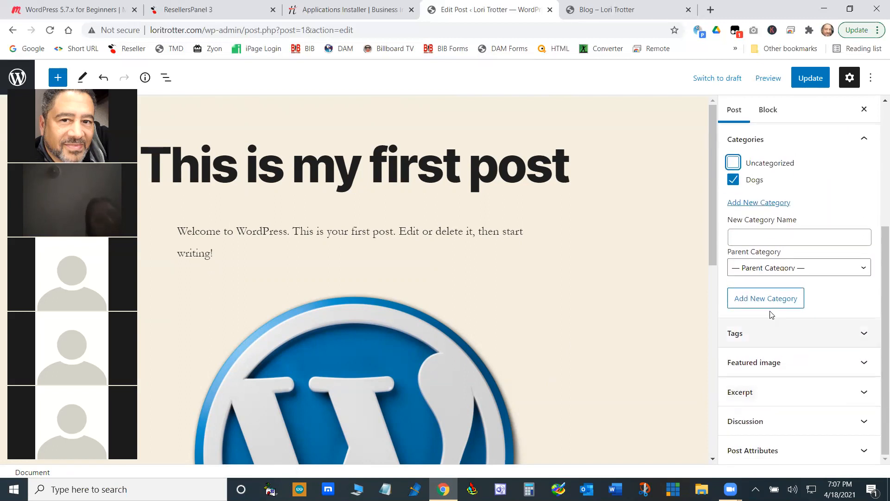
click(873, 337)
click(772, 376)
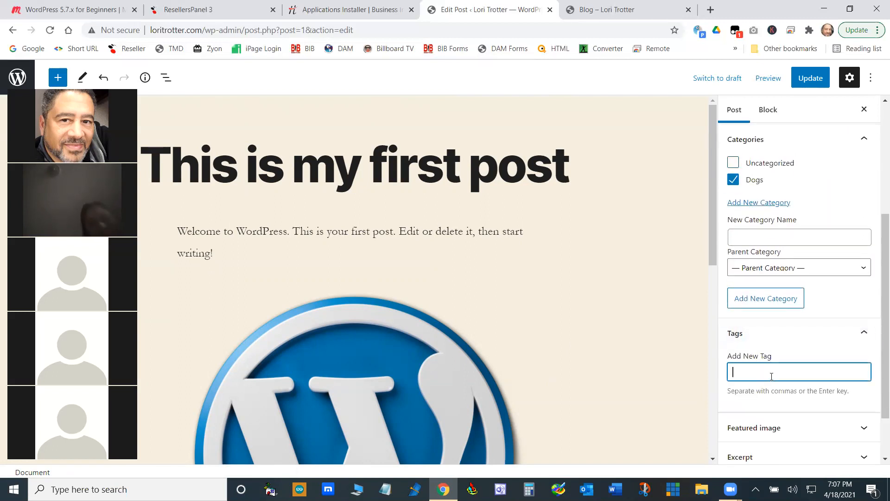
text(Ye)
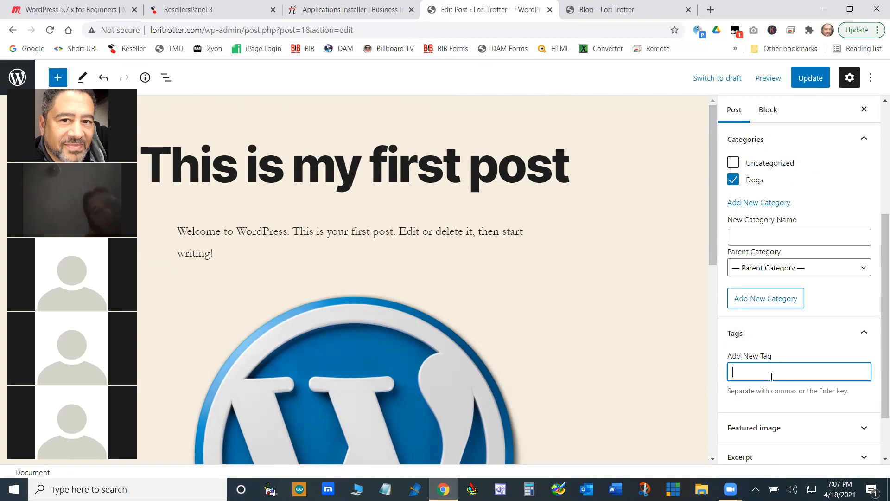
text(llow)
key(Return)
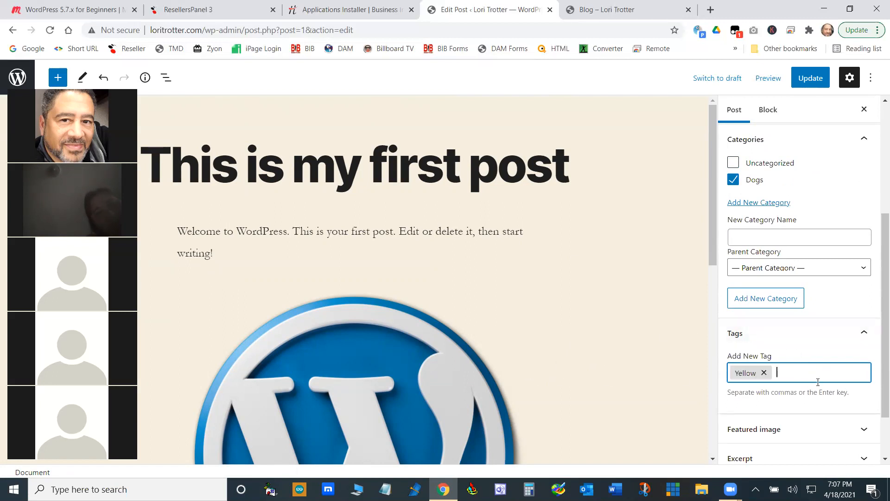
click(865, 333)
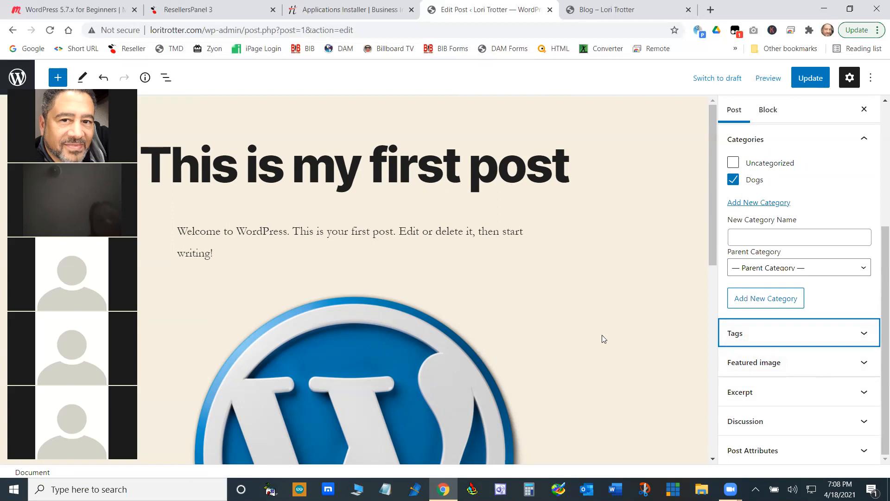
- Upload wordpress_training.png from the Downloads folder and set it as the post's featured image
scroll(610, 306, down, 2)
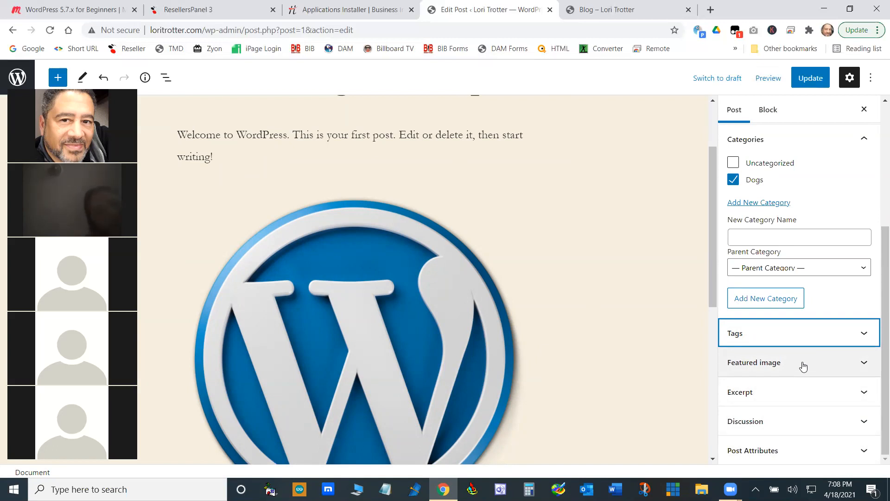
click(863, 362)
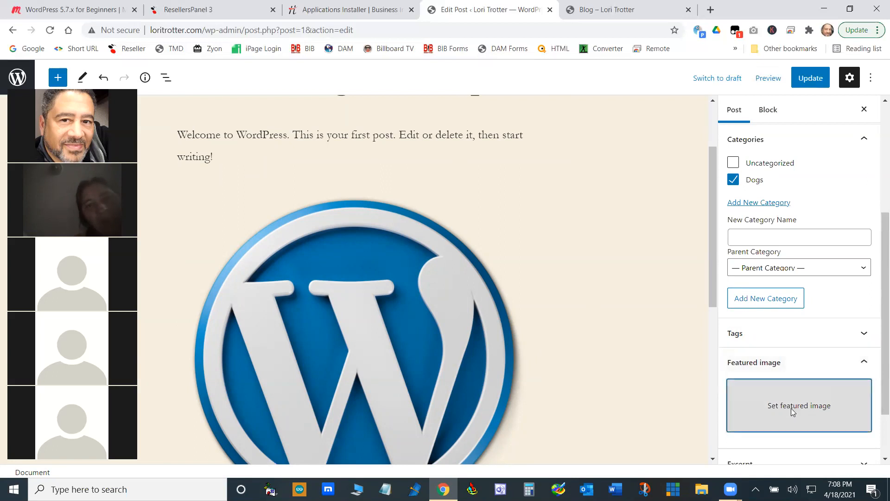
click(792, 412)
click(461, 281)
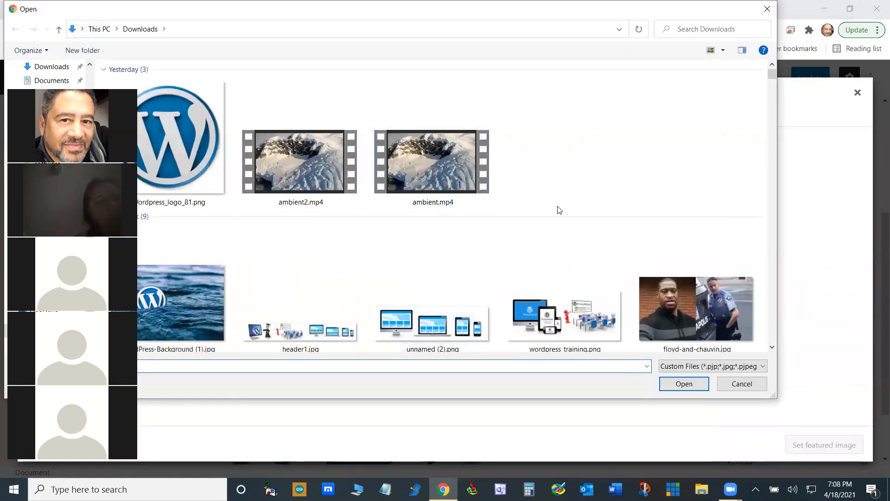
scroll(518, 256, down, 2)
click(564, 181)
click(684, 384)
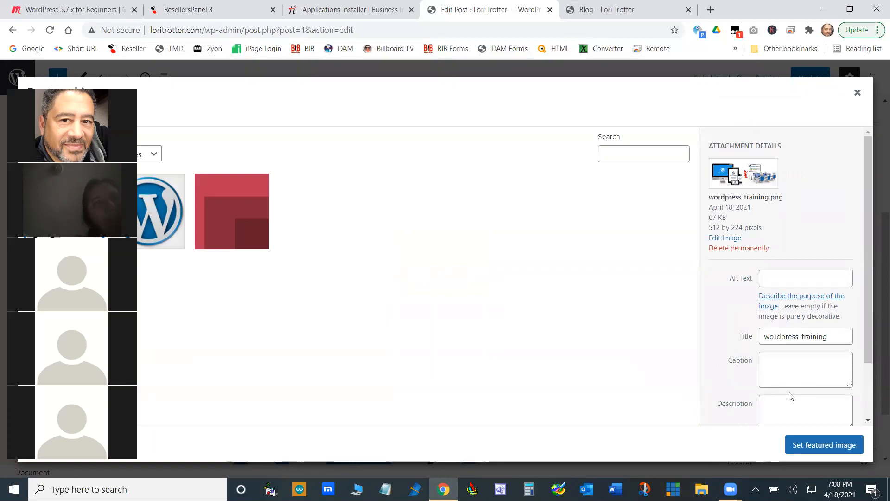
scroll(790, 394, down, 2)
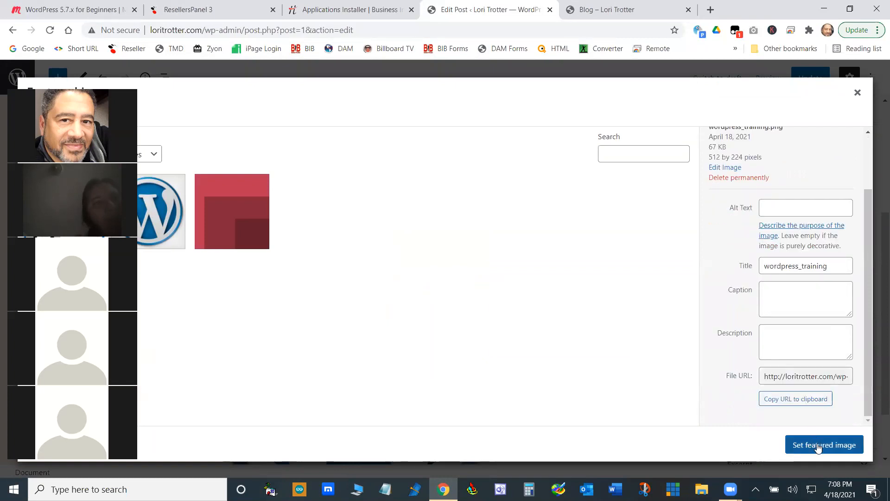
click(818, 446)
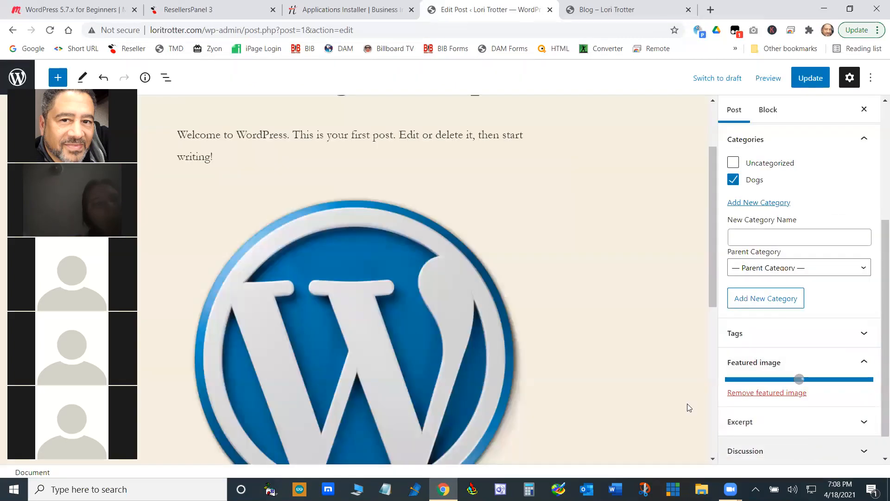
scroll(627, 332, down, 10)
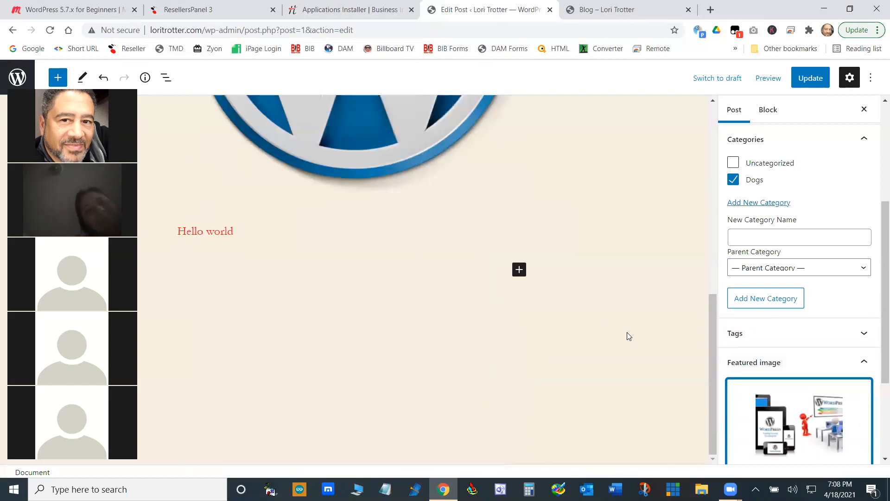
scroll(627, 332, up, 10)
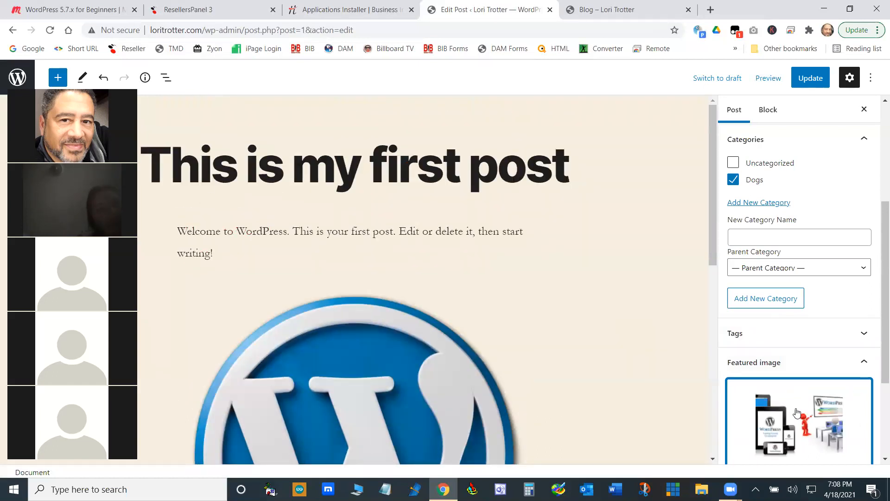
scroll(796, 413, down, 2)
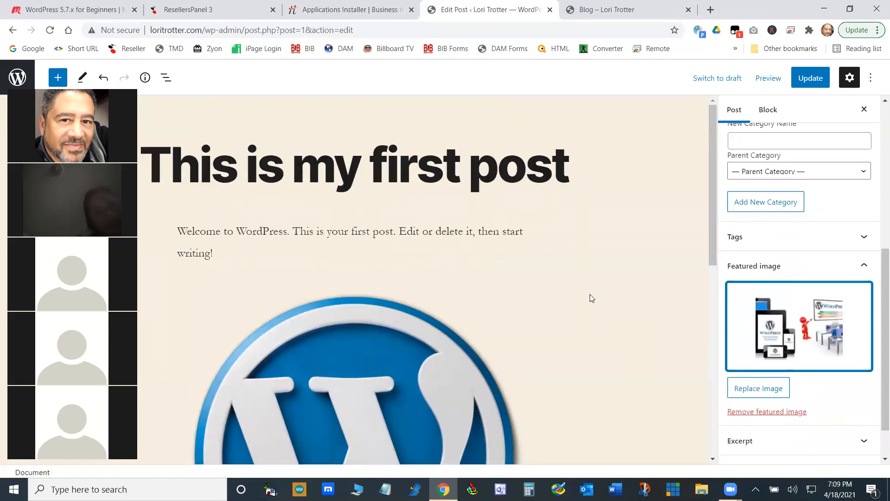
click(859, 266)
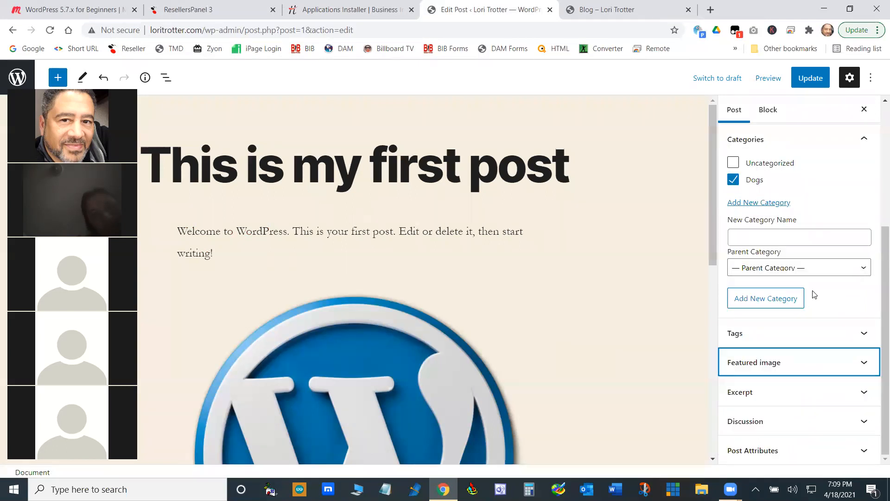
- Look at the post's optional excerpt field without writing an excerpt
click(864, 392)
click(749, 346)
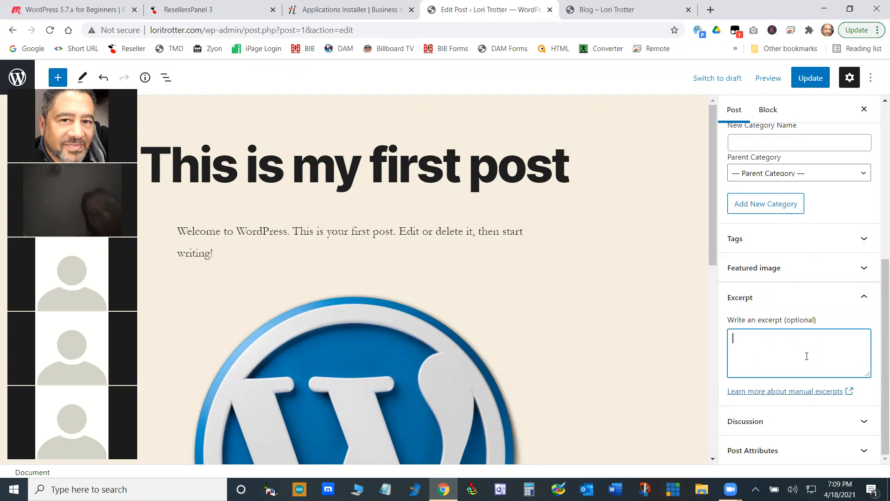
click(864, 295)
- Disallow pingbacks and trackbacks in the post's discussion settings
click(863, 422)
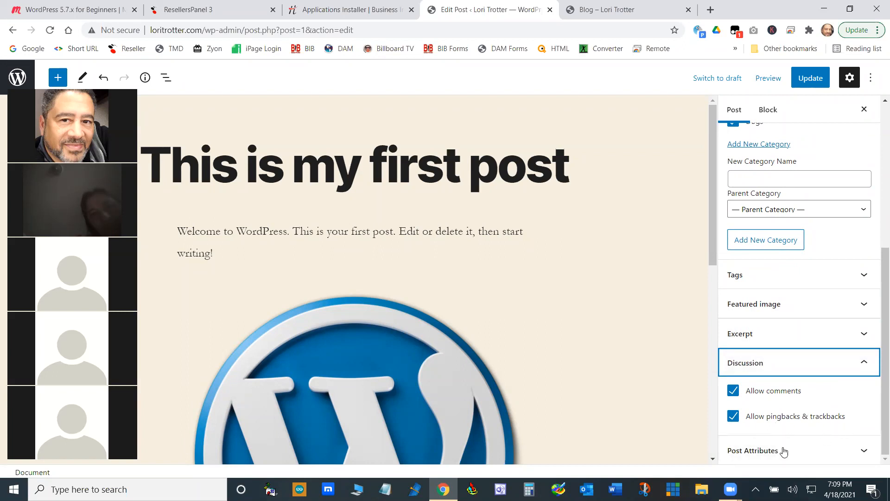
click(735, 417)
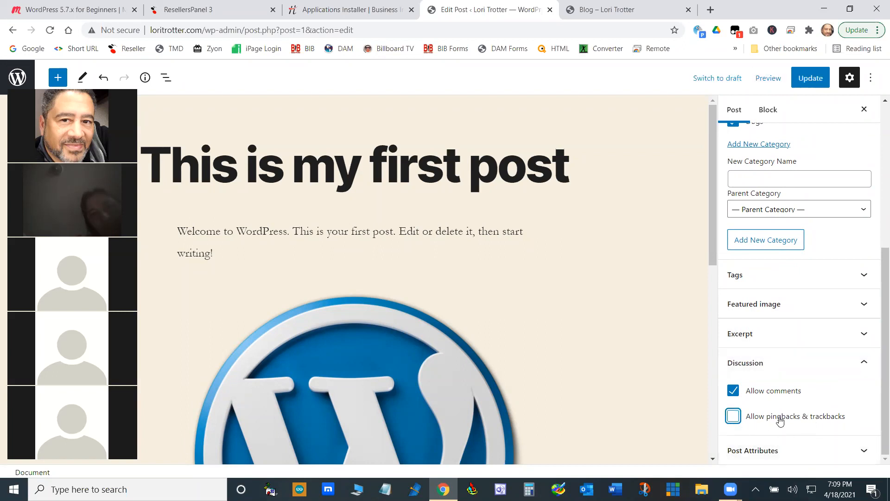
click(864, 362)
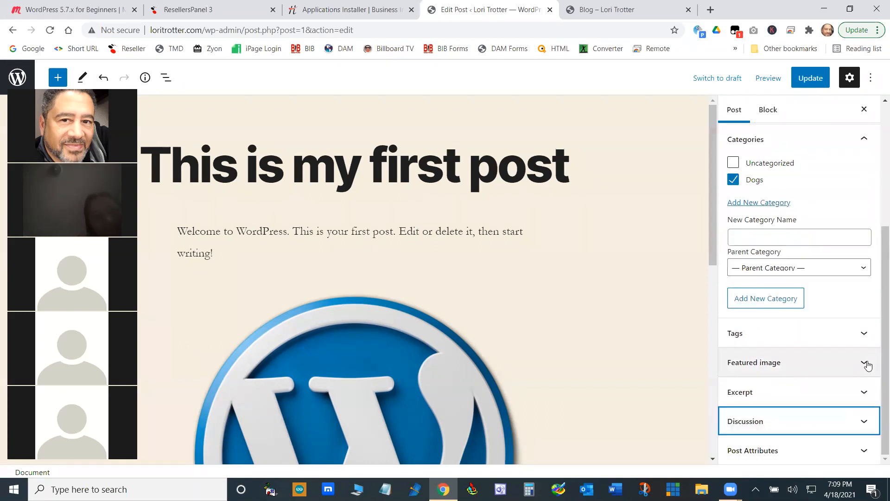
- Review the templates available in the post's attributes, leaving the default template selected
click(864, 451)
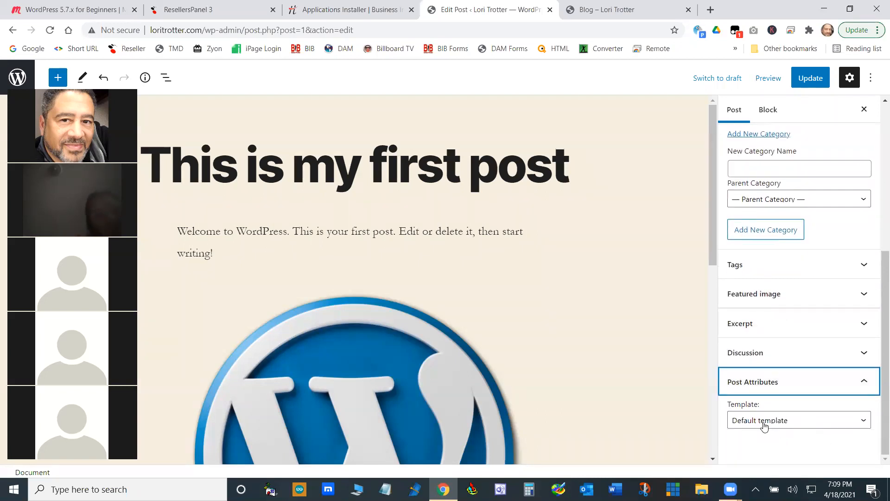
click(865, 422)
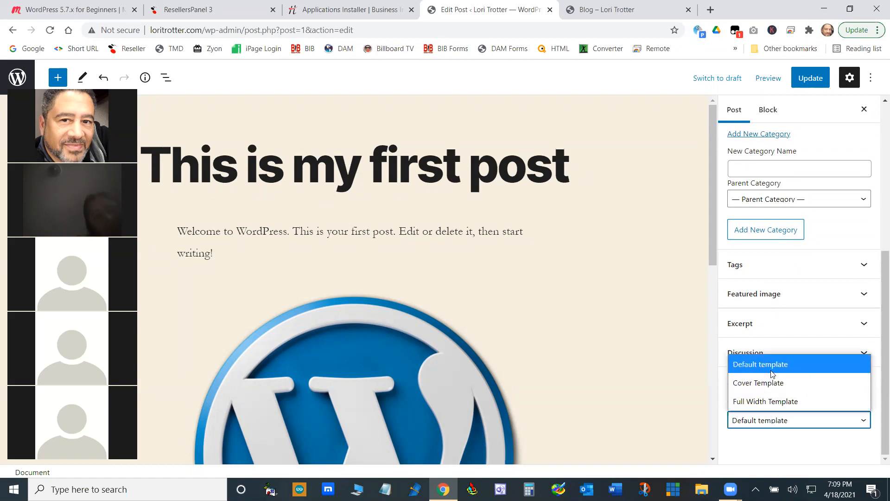
click(779, 451)
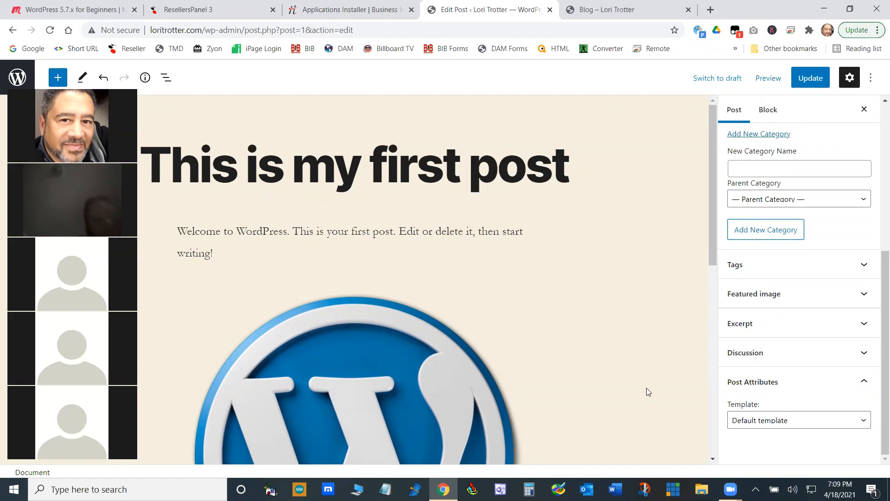
- Update the post, then reload the site's Blog page and check how the edited post is displayed
click(811, 79)
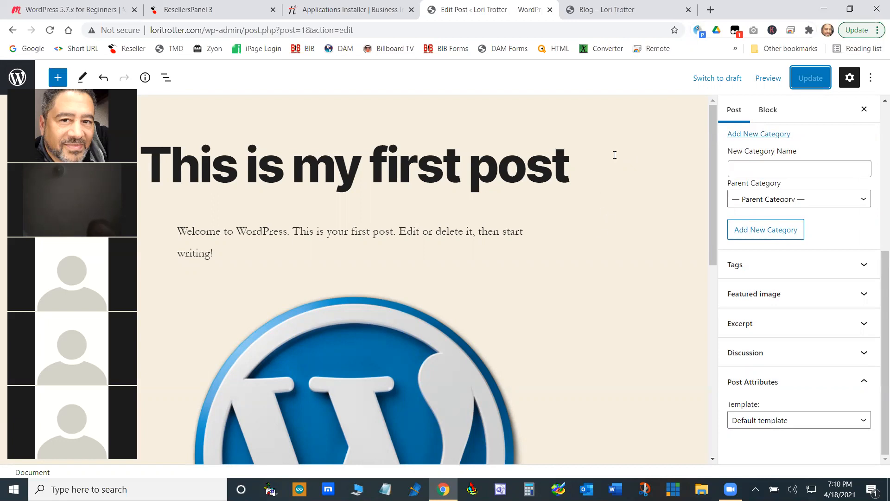
click(613, 10)
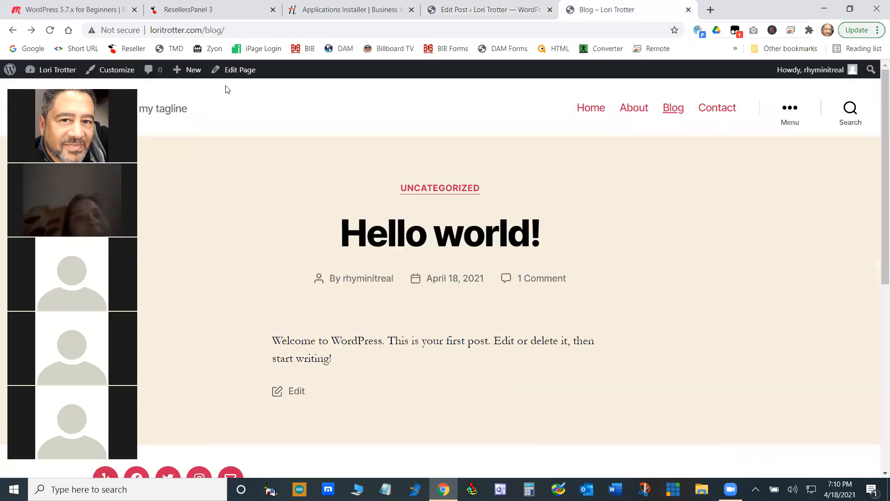
click(50, 30)
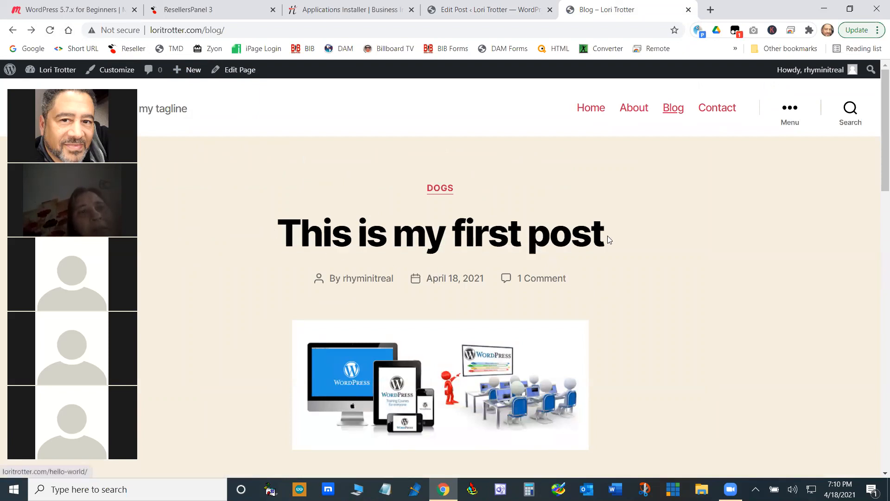
scroll(608, 239, down, 2)
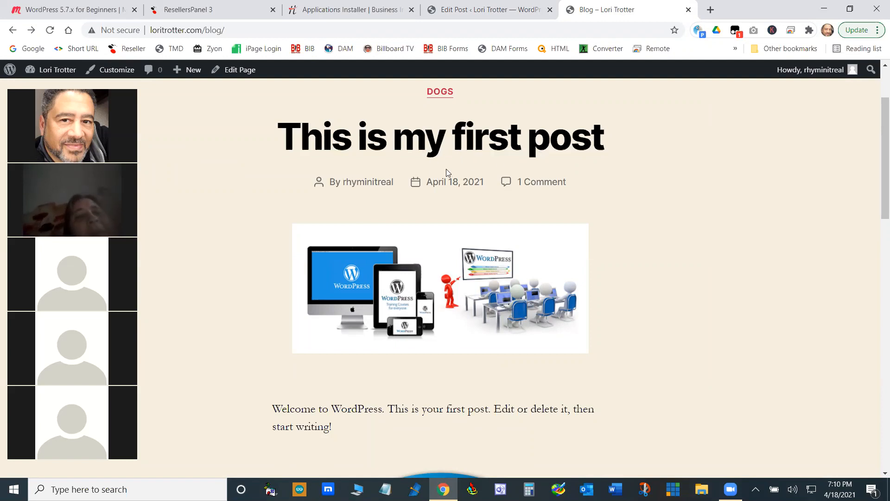
- Open the post "This is my first post" on the live site and examine its content, tag, comment and reply form
click(427, 145)
scroll(427, 145, down, 3)
scroll(431, 194, up, 1)
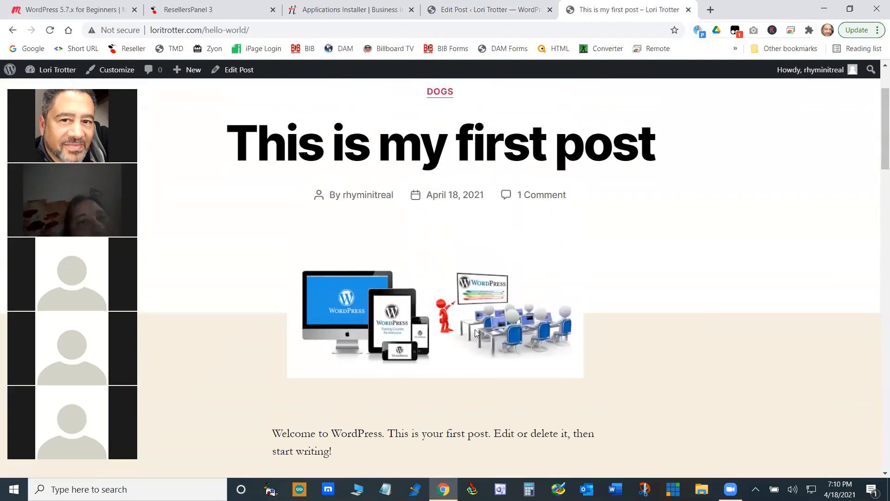
scroll(474, 329, down, 2)
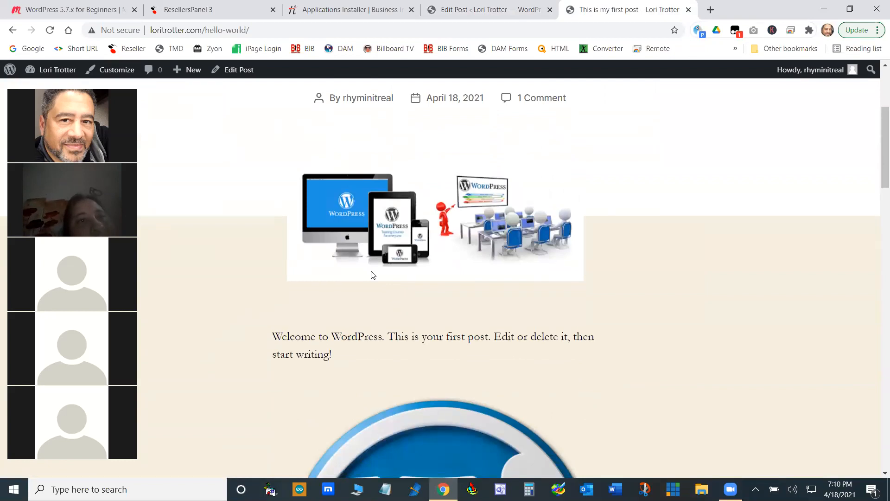
scroll(421, 207, down, 10)
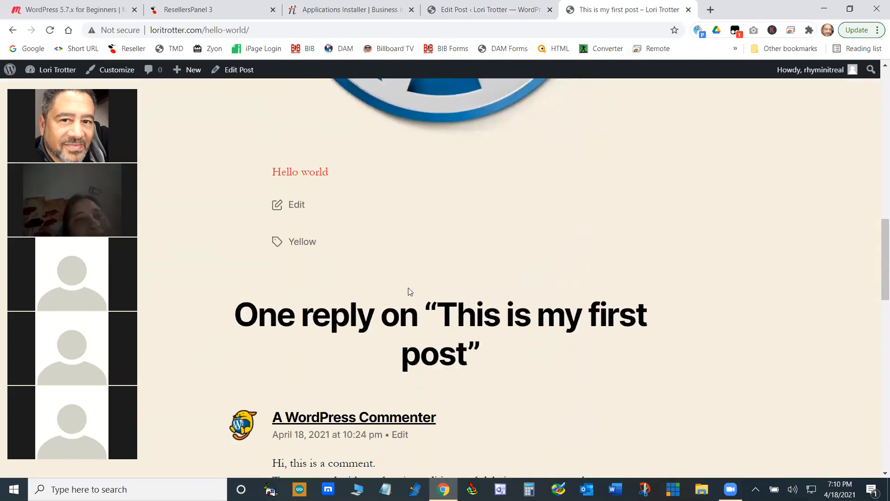
scroll(409, 291, up, 4)
scroll(409, 291, down, 12)
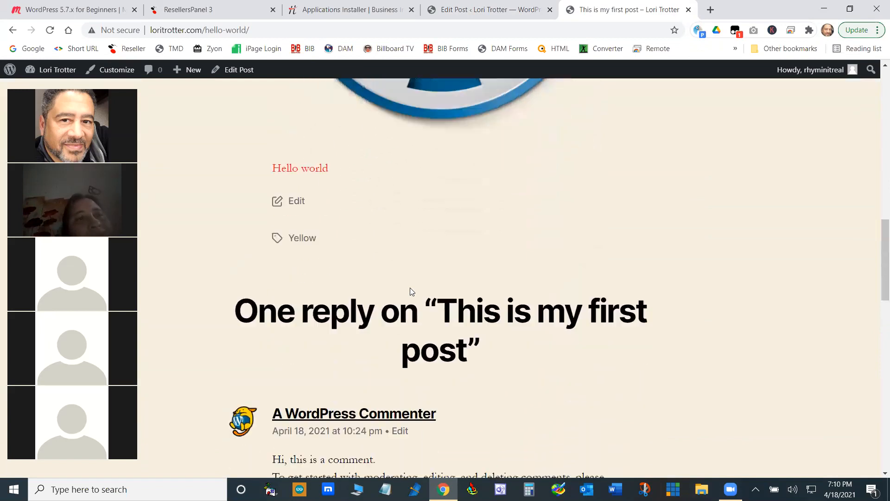
scroll(410, 290, up, 6)
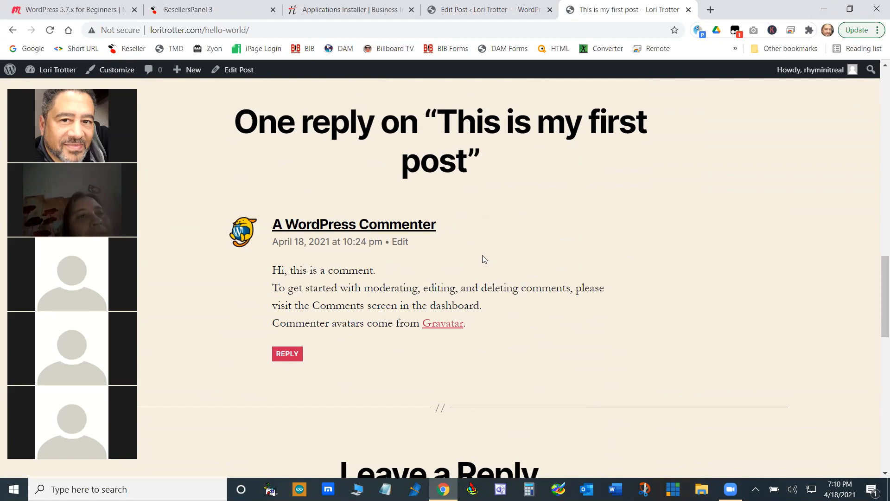
scroll(579, 242, down, 8)
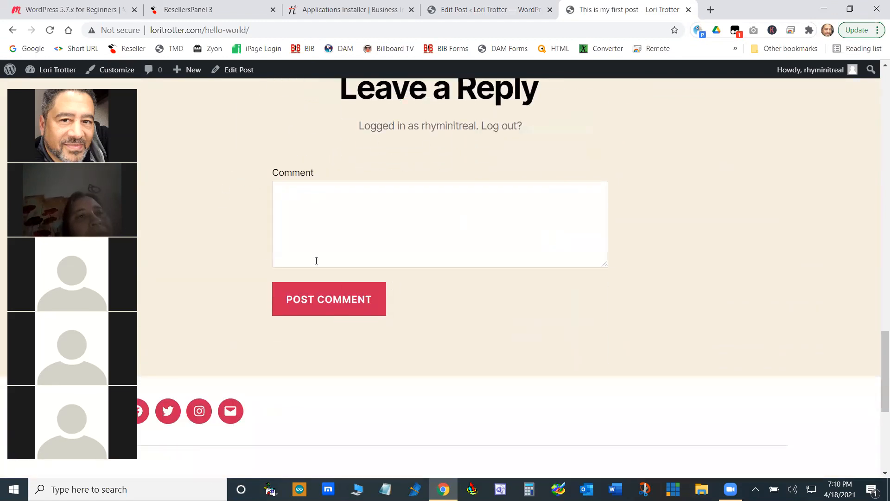
scroll(430, 279, up, 5)
scroll(429, 281, down, 7)
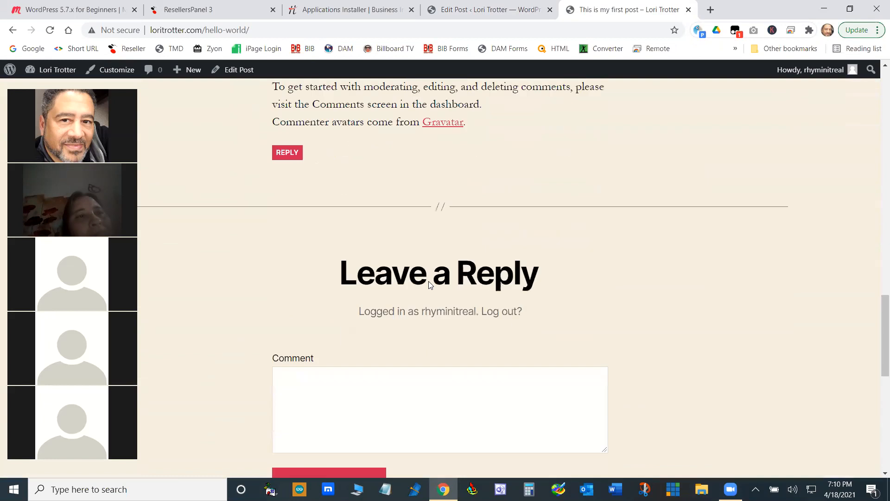
scroll(427, 289, up, 8)
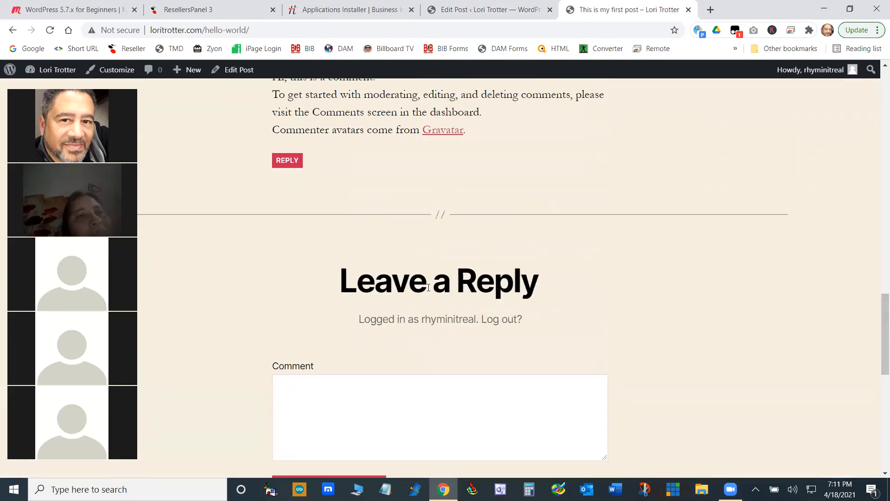
scroll(427, 289, up, 2)
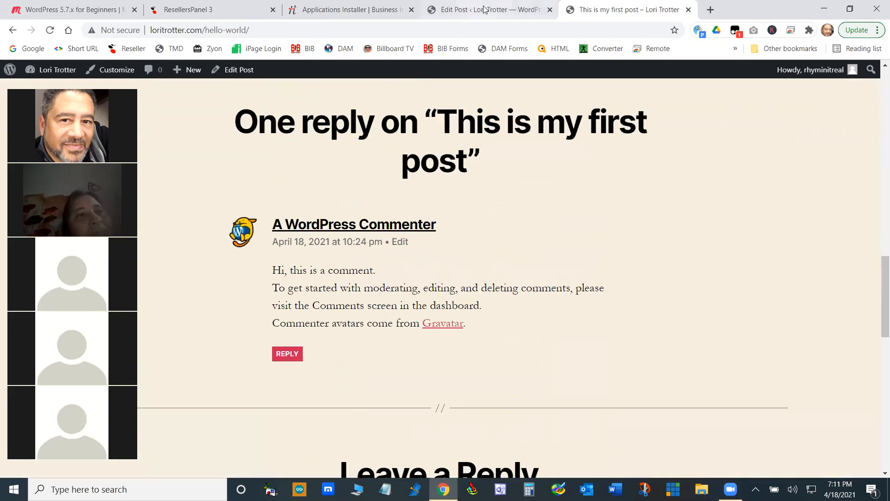
- Disallow comments in the post's discussion settings and update the post
key(ctrl+shift+Tab)
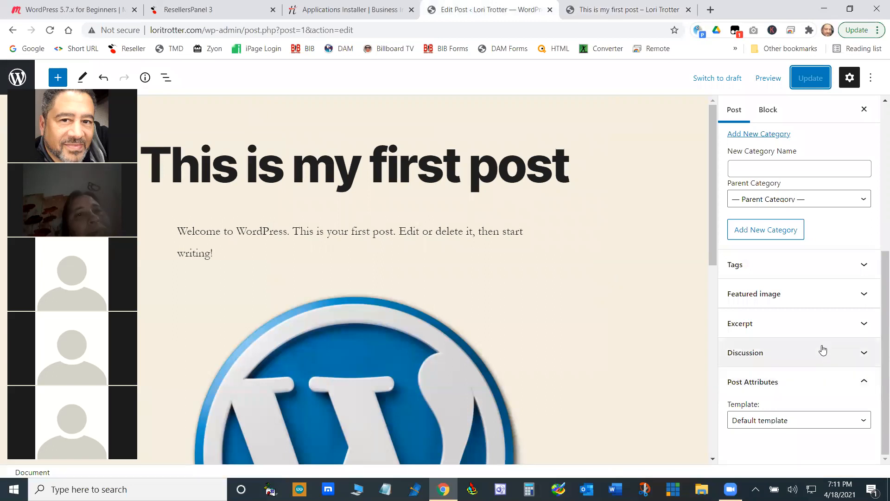
click(861, 352)
click(733, 380)
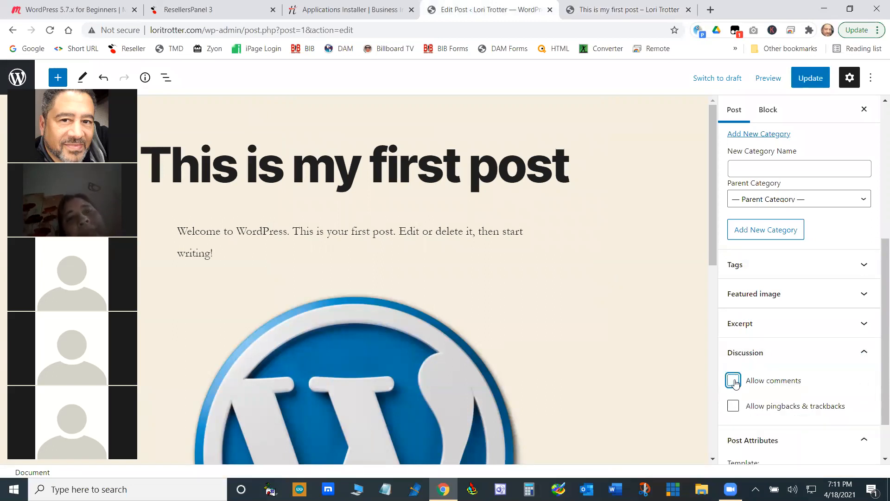
click(805, 80)
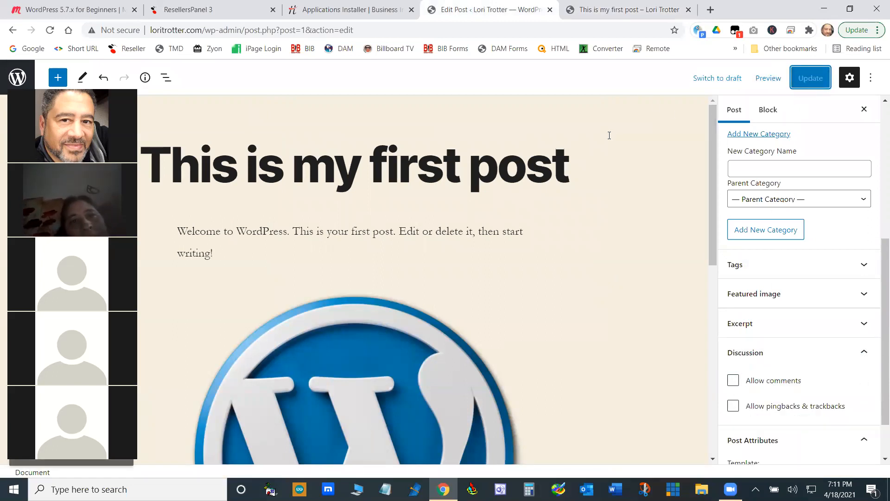
- Reload the live post and check its comment section, the footer and the rest of the page
click(605, 9)
click(49, 30)
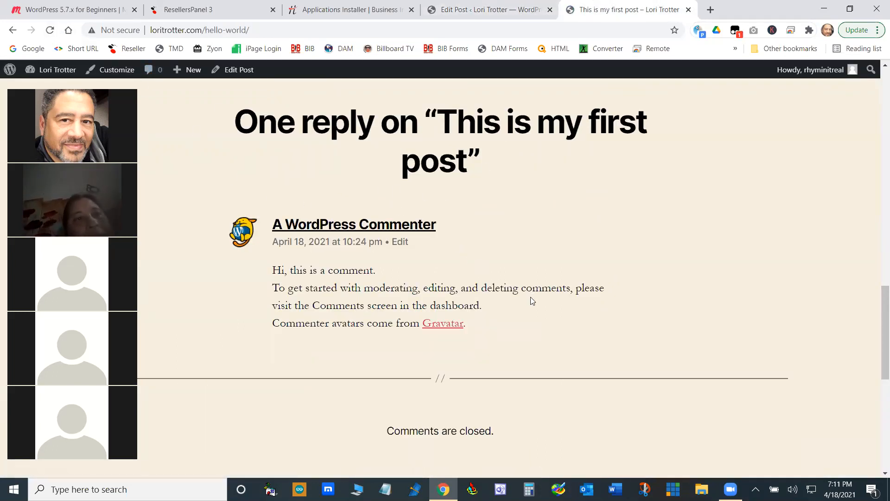
scroll(408, 143, down, 5)
scroll(448, 162, up, 2)
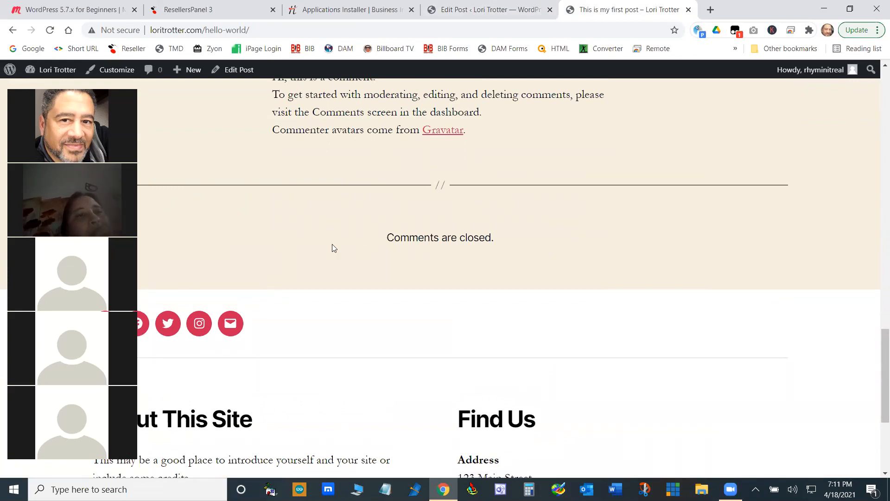
scroll(561, 201, down, 4)
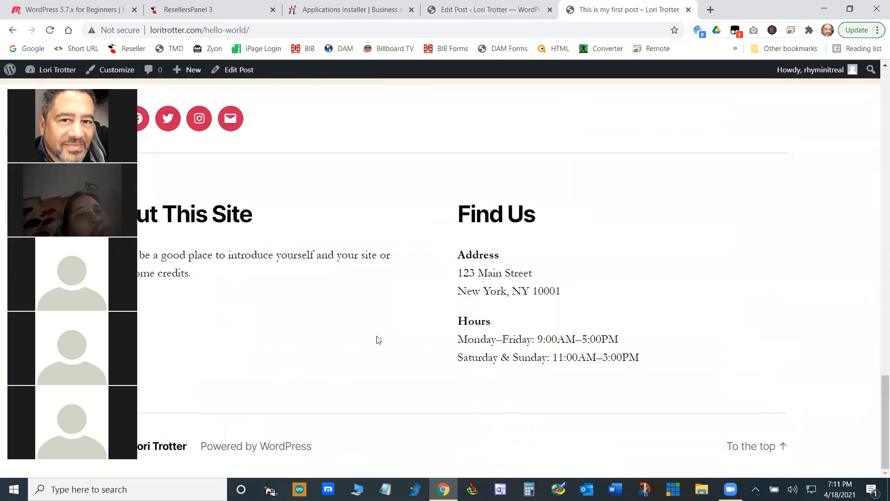
scroll(366, 340, up, 2)
scroll(493, 323, down, 2)
scroll(588, 335, up, 15)
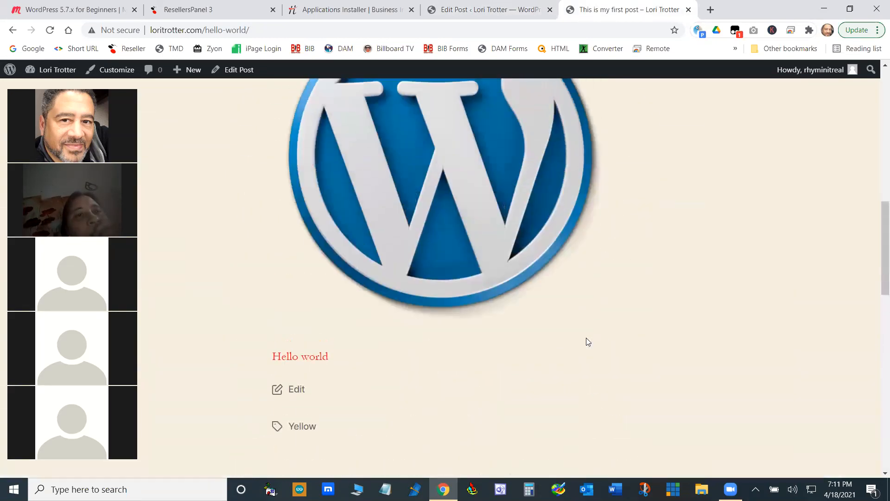
scroll(586, 338, up, 10)
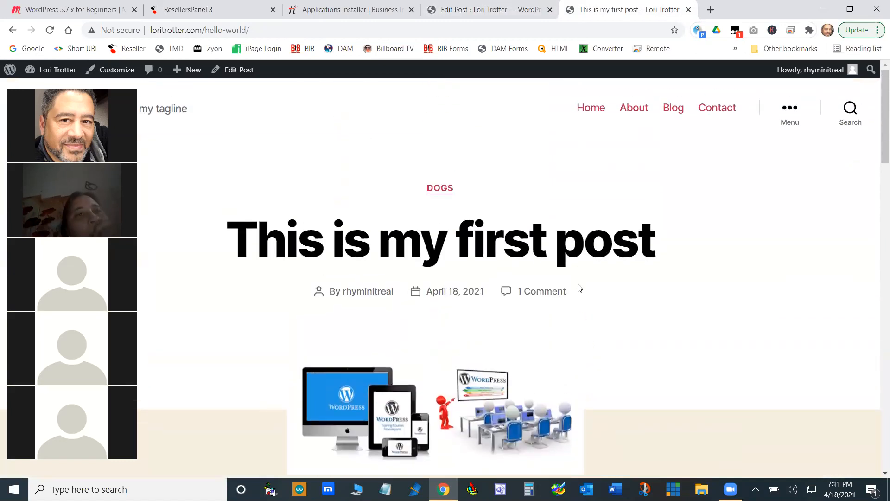
- Reopen the post from the site's Blog page, then view the archive of its Dogs category
click(672, 109)
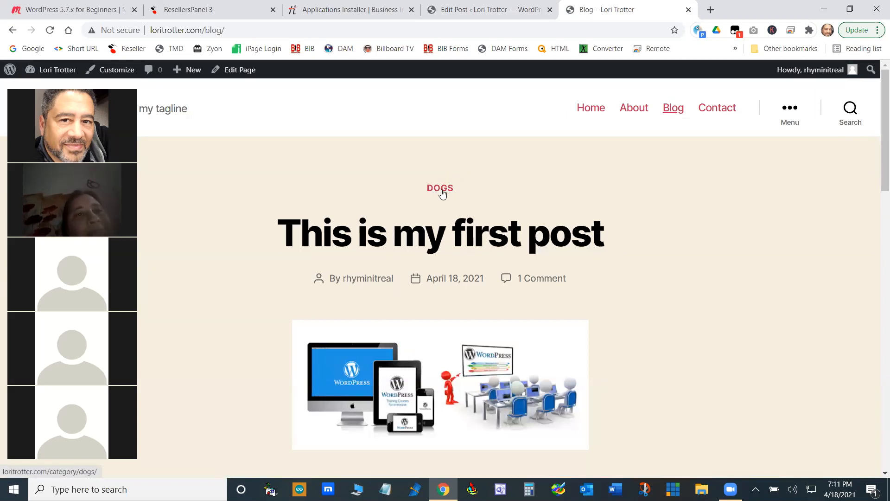
click(443, 237)
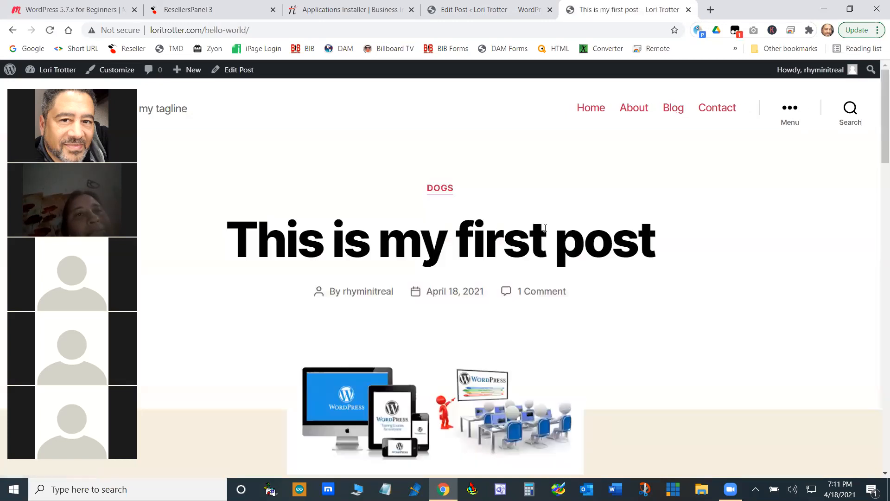
scroll(563, 225, down, 8)
scroll(547, 218, up, 8)
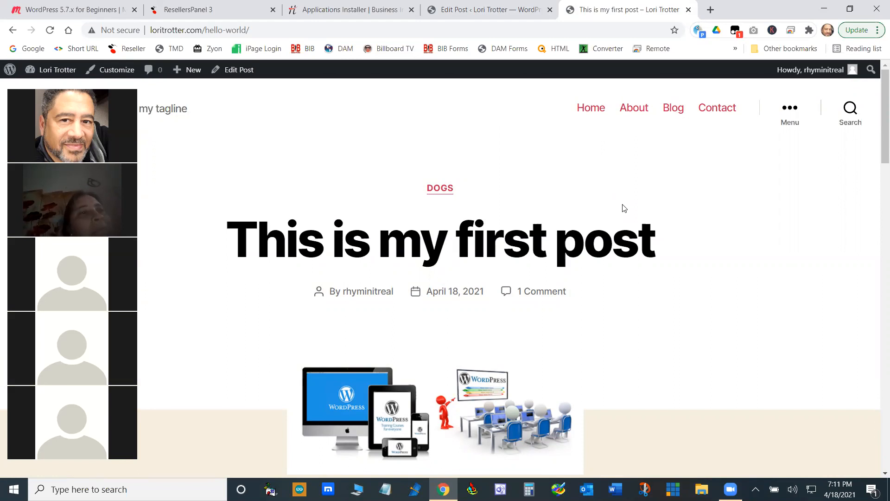
click(451, 185)
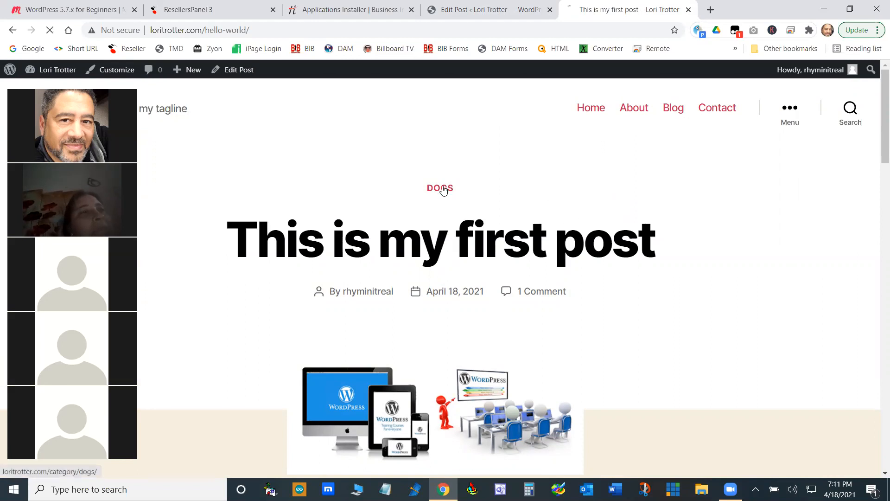
scroll(522, 277, down, 6)
scroll(457, 121, up, 6)
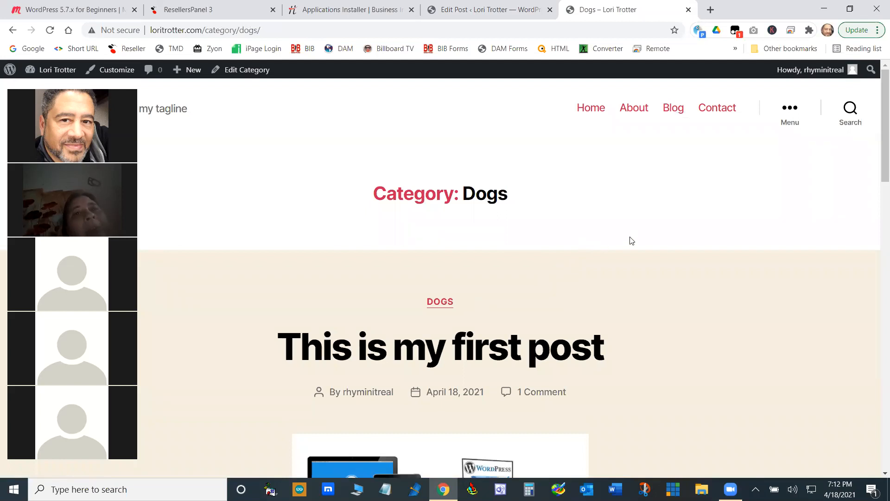
- Leave the post editor for the list of all posts, discarding the unsaved changes
click(487, 7)
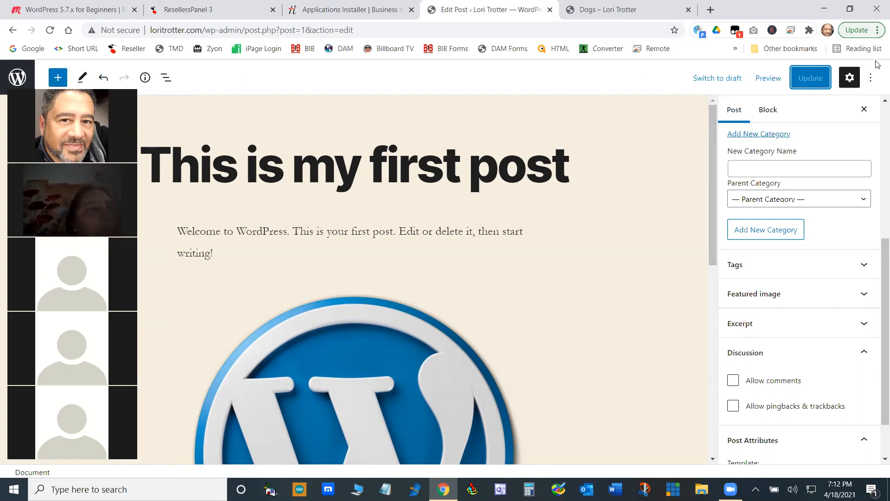
click(873, 78)
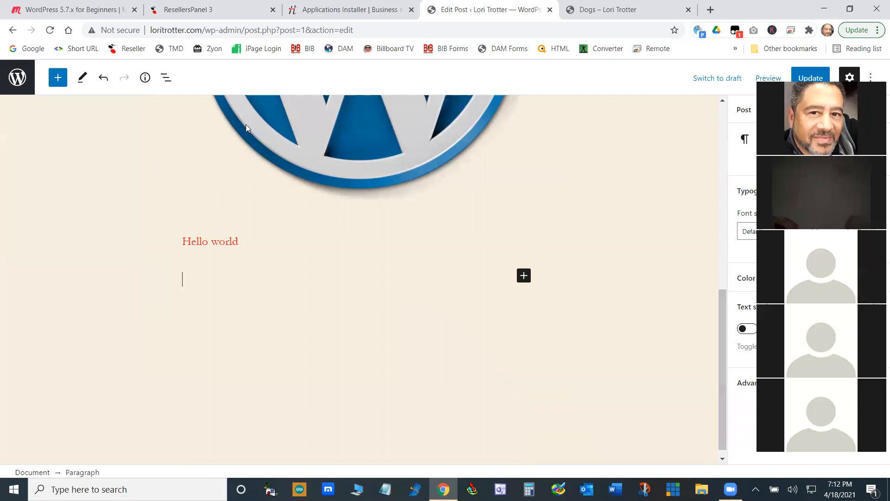
click(7, 74)
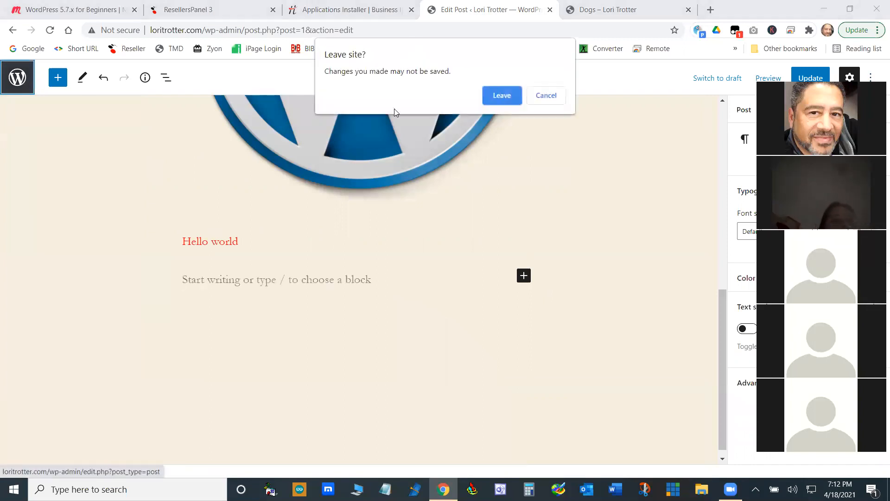
click(516, 98)
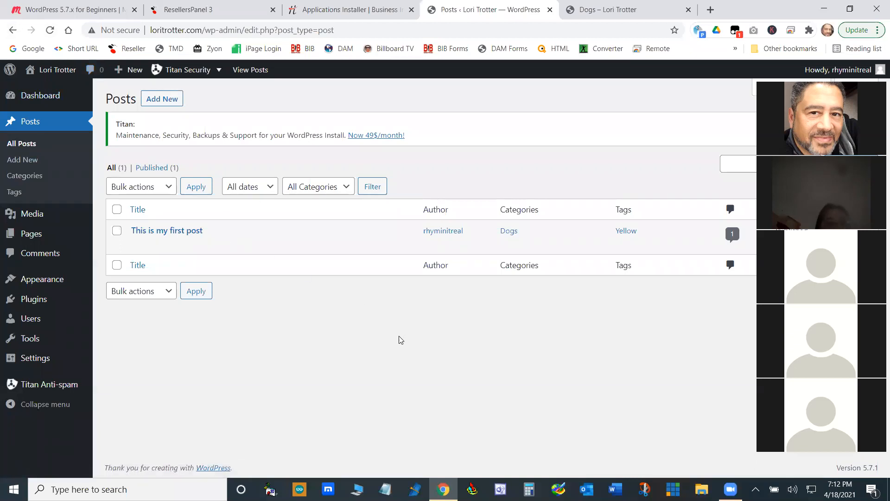
- Look at the first post's entry in the post list, then display the Blog page on the live site
mouse_move(186, 245)
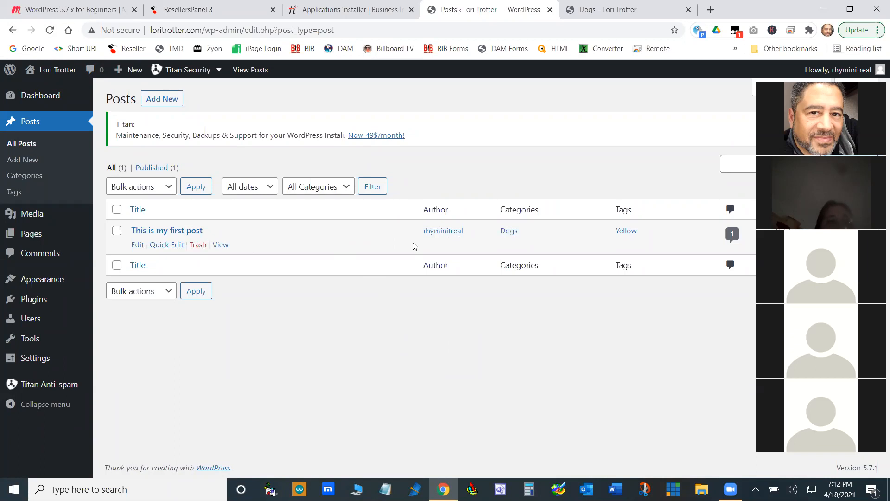
click(626, 10)
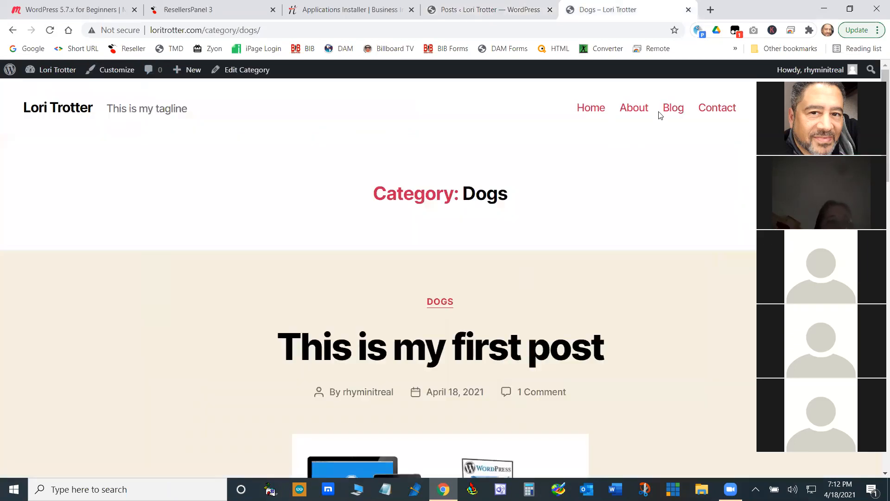
click(674, 108)
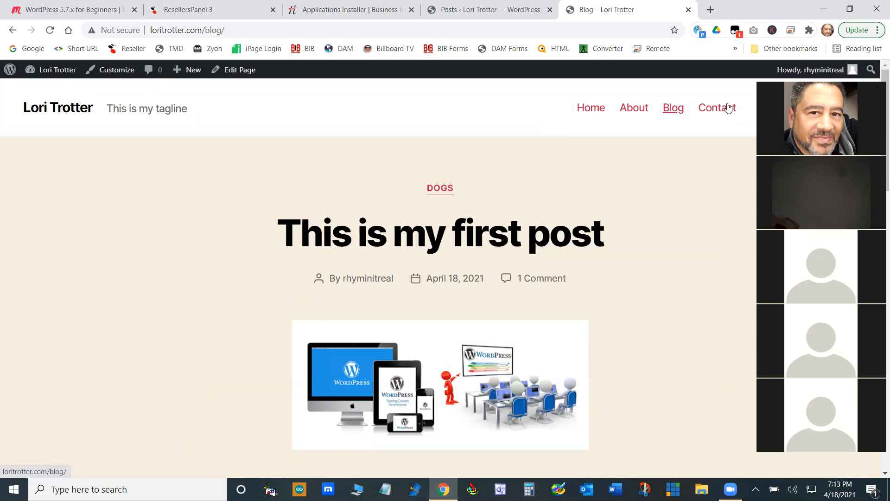
- Review the list of all pages in the site's administration, then return to the live Blog page
click(487, 8)
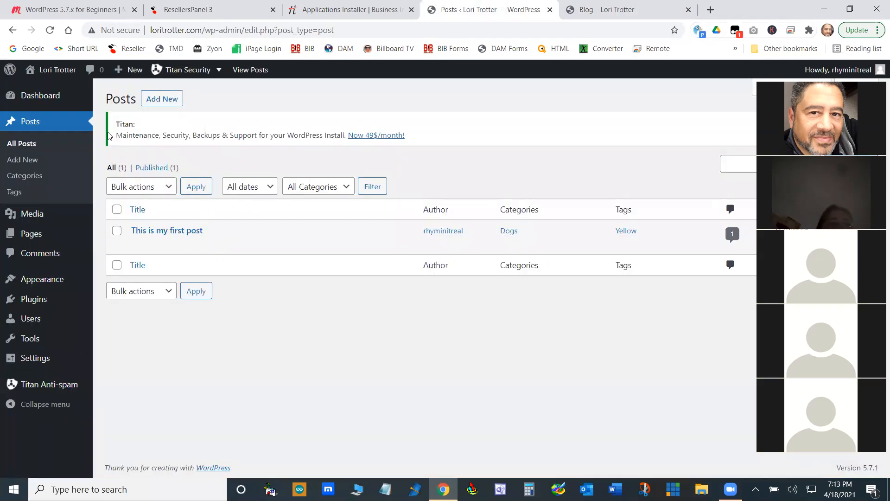
mouse_move(34, 237)
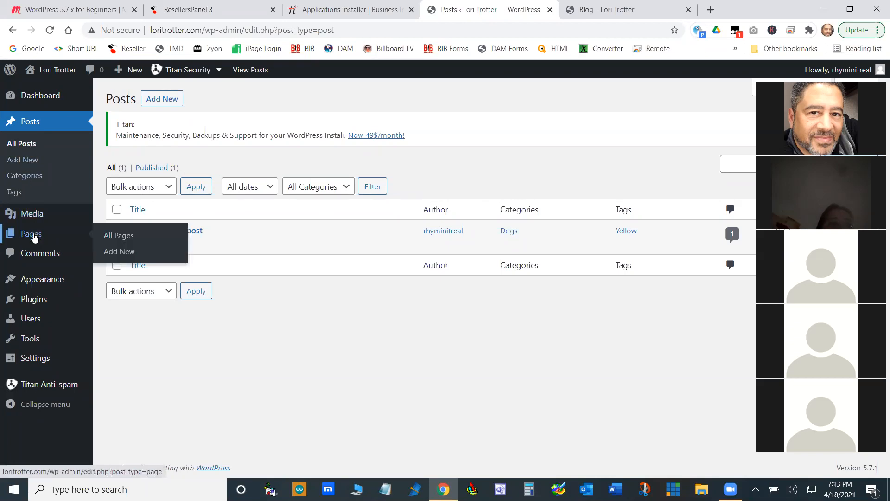
click(117, 235)
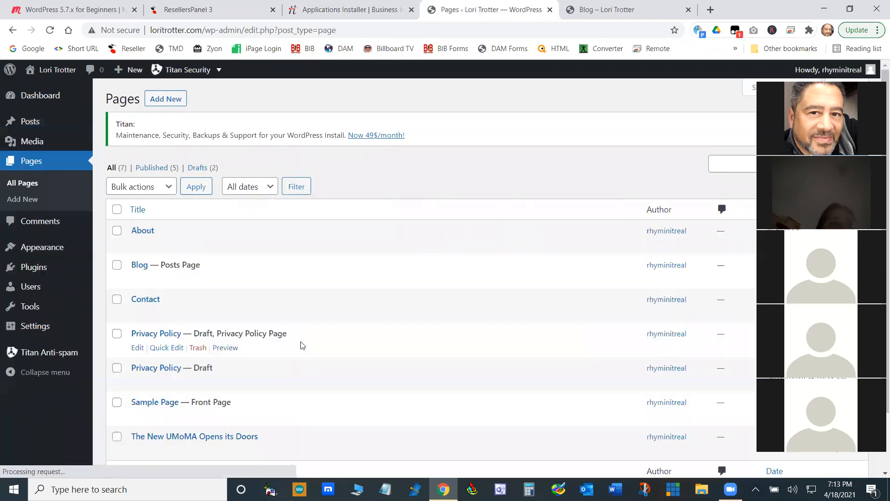
scroll(343, 361, down, 2)
scroll(342, 361, up, 2)
scroll(346, 348, down, 2)
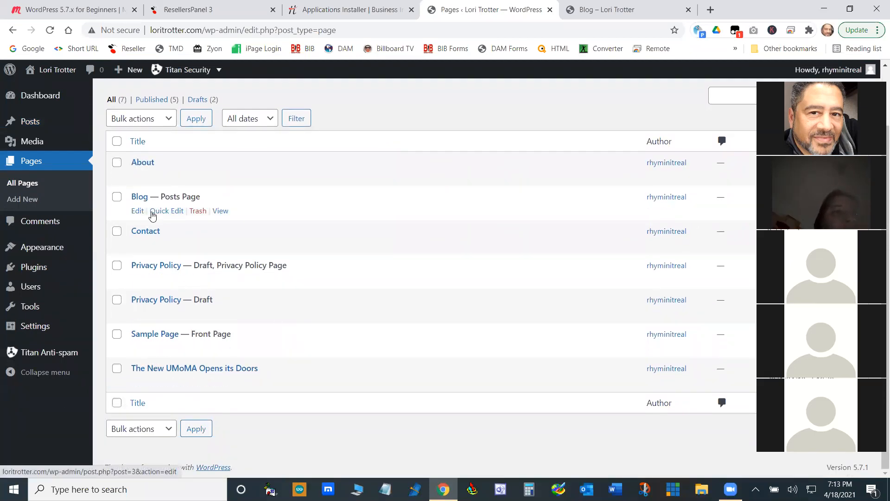
mouse_move(40, 252)
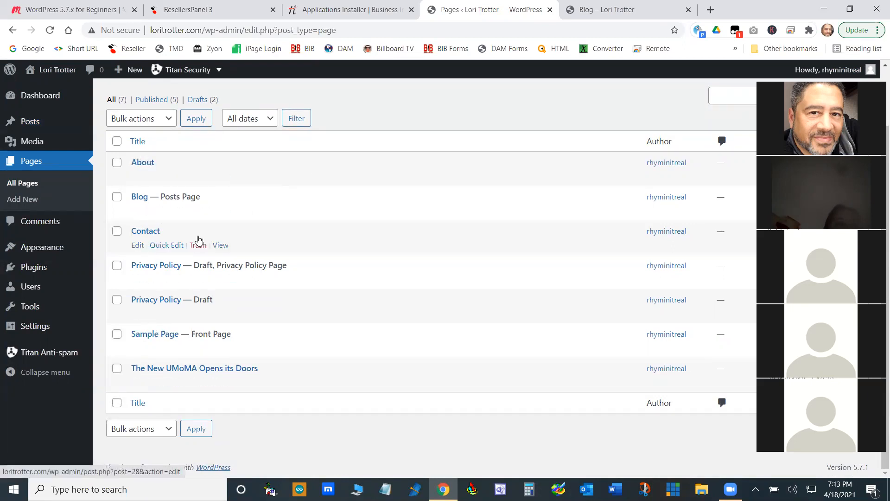
click(617, 9)
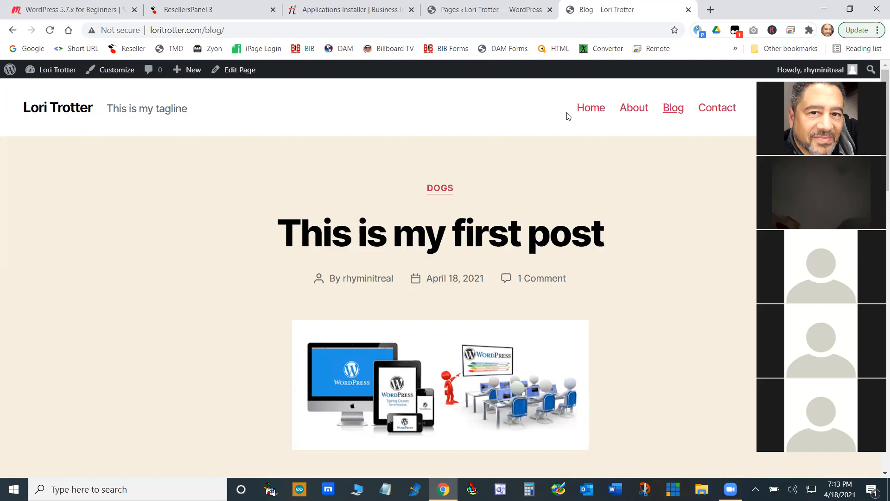
- From the list of all pages in the site's administration, create a new page titled "Dogs"
click(484, 10)
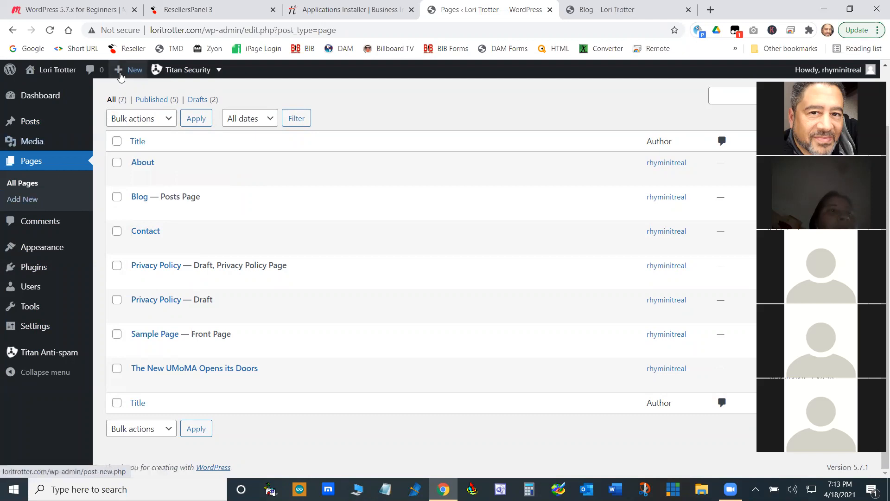
mouse_move(122, 70)
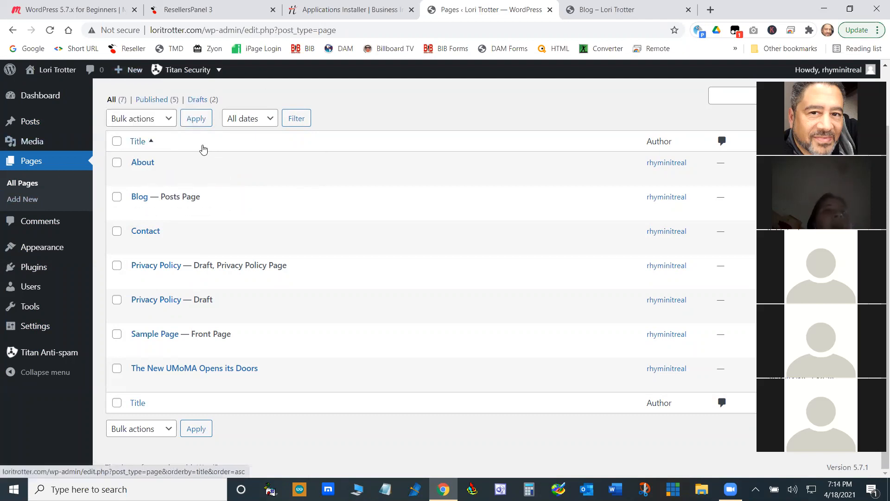
scroll(218, 155, up, 2)
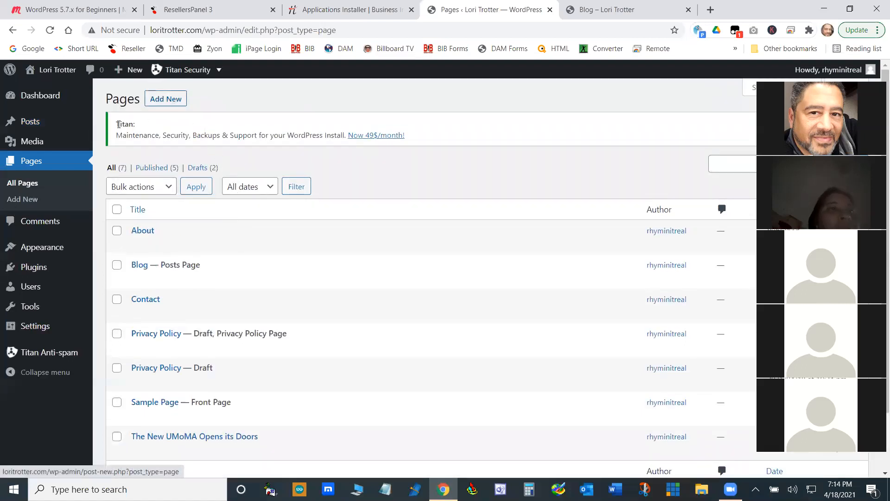
click(174, 107)
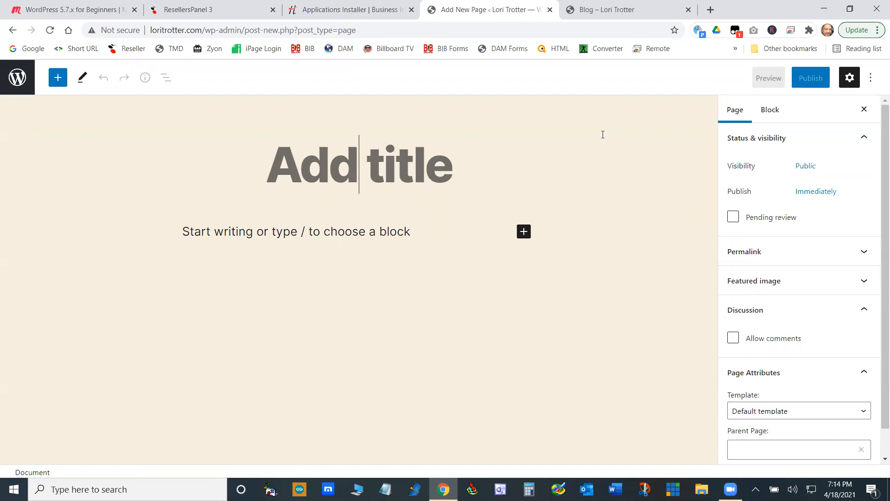
text(D)
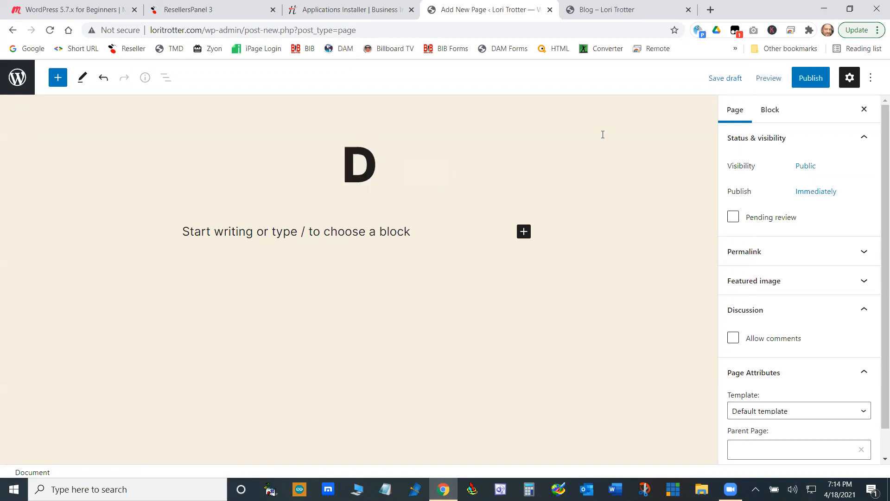
text(ogs)
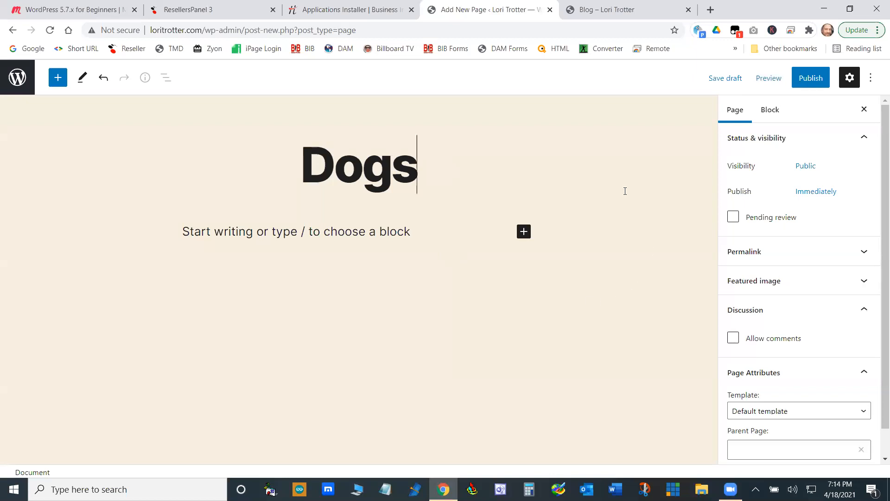
- Write the paragraph "This page is all about dogs" below the page title
click(417, 233)
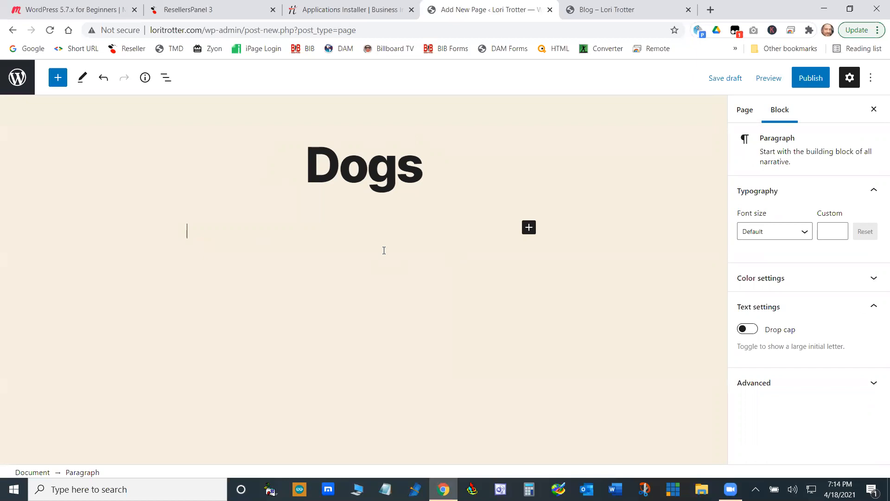
text(Thisis)
text(page )
text(is all ab)
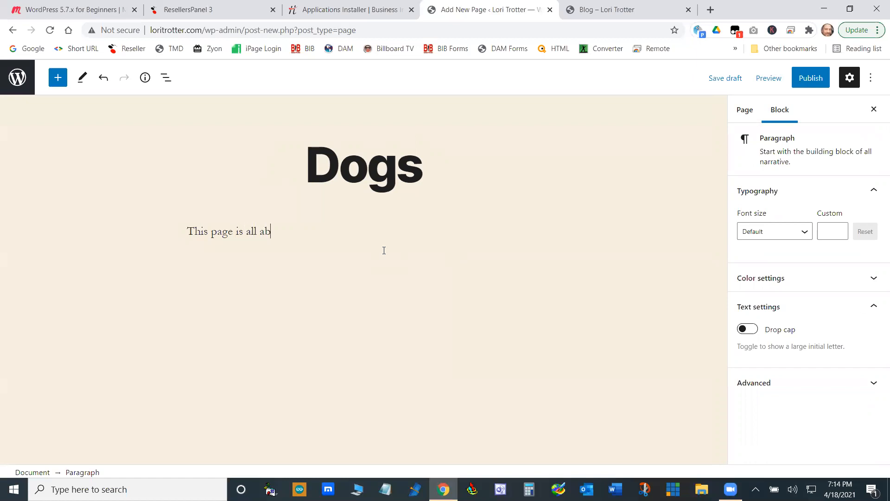
text(out dogs)
click(348, 322)
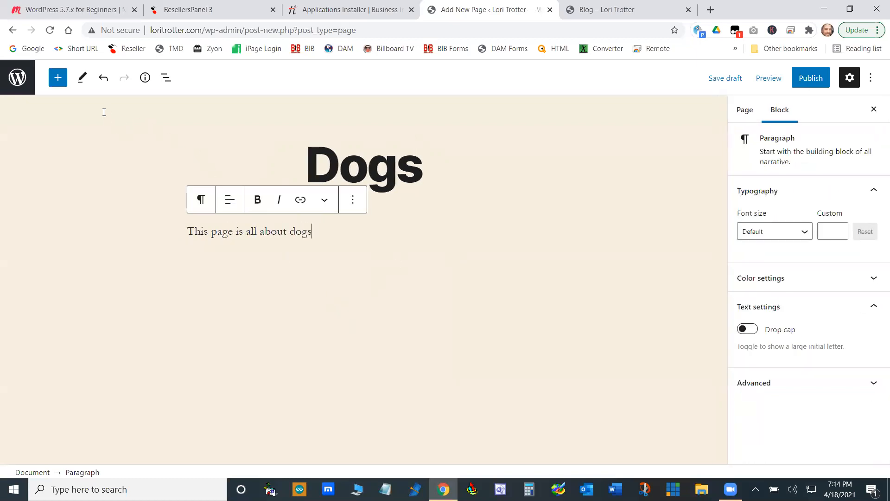
- Add a second paragraph block below the first one and fill it with the placeholder text "fdsfdsfdsff"
click(61, 83)
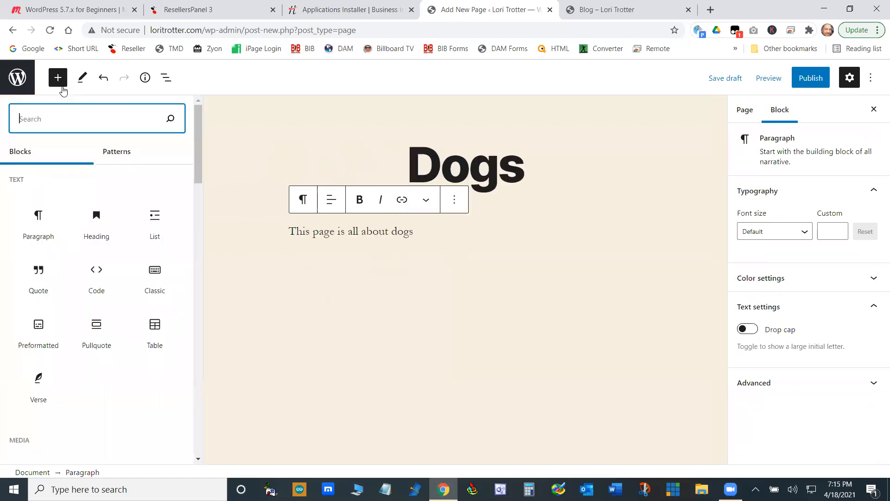
click(42, 237)
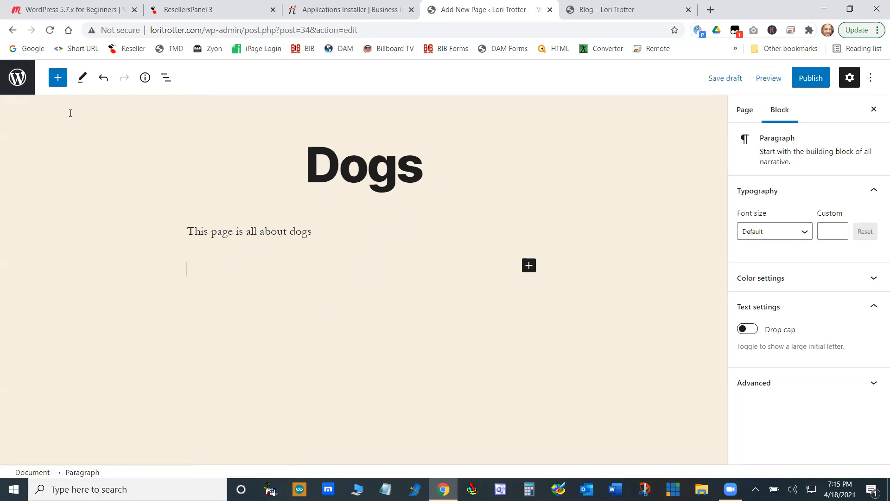
click(528, 265)
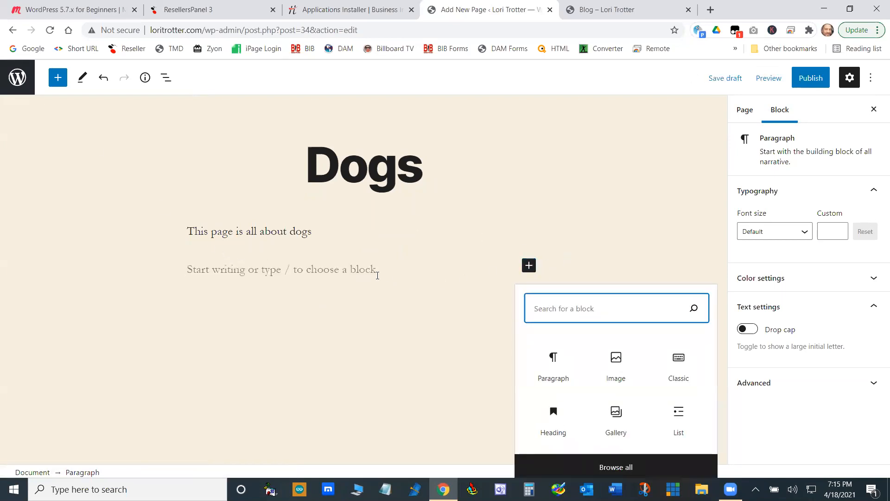
click(550, 361)
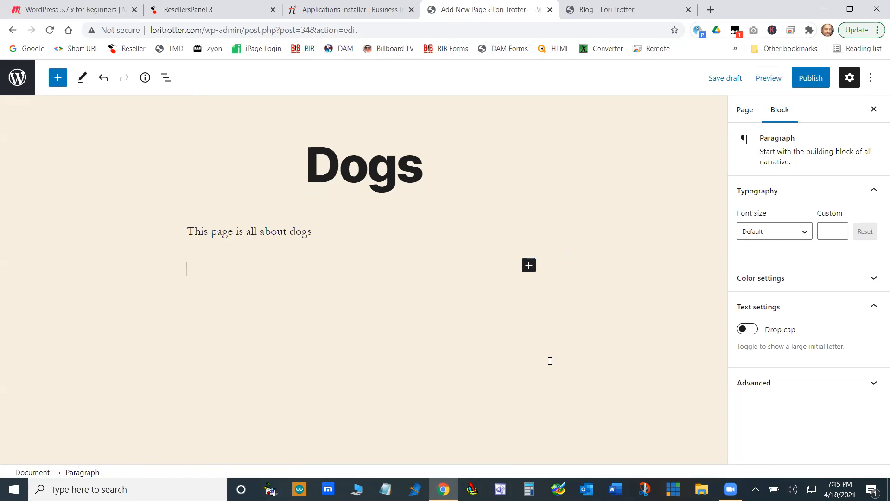
text(fdsfdsfdsff)
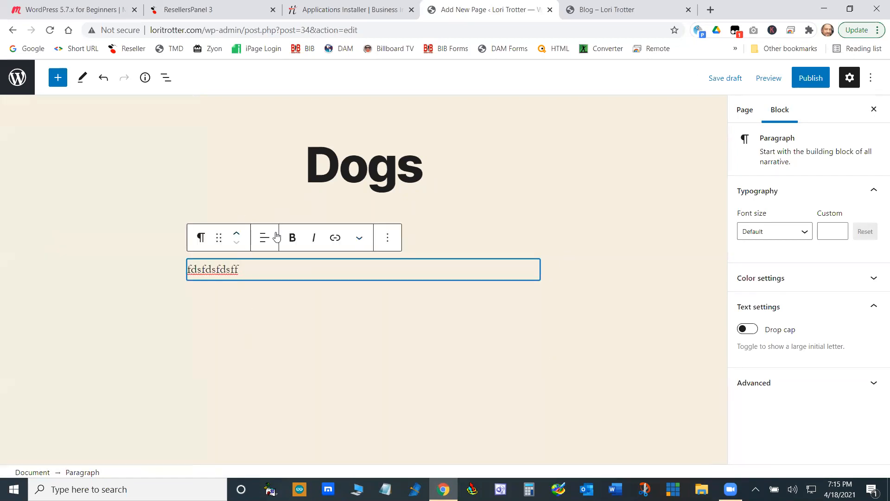
- Remove the placeholder paragraph block from the Dogs page
click(461, 174)
click(239, 272)
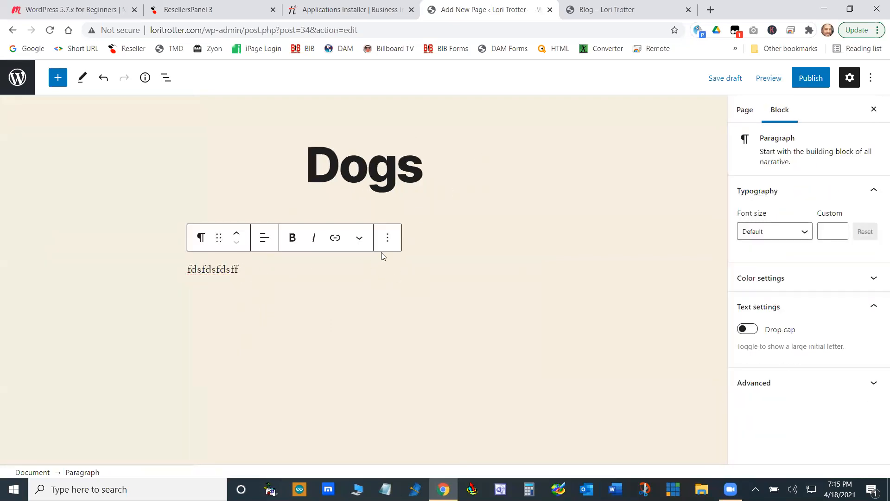
click(387, 238)
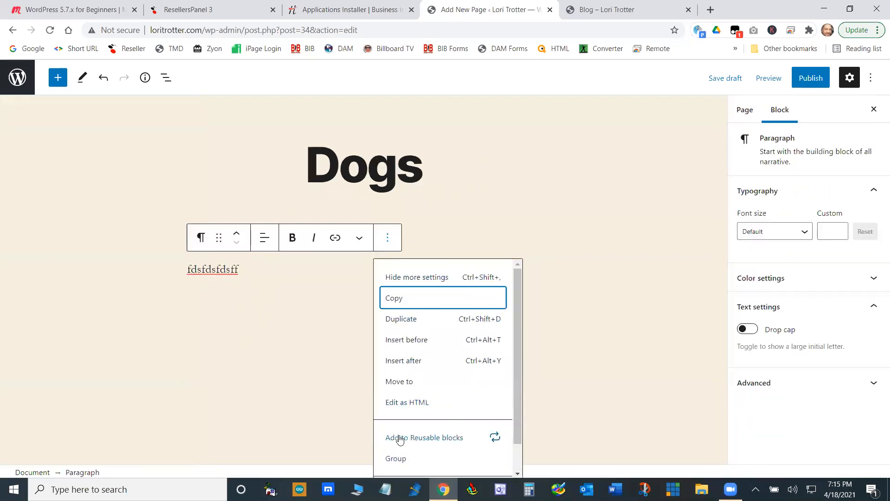
scroll(402, 440, down, 1)
click(404, 460)
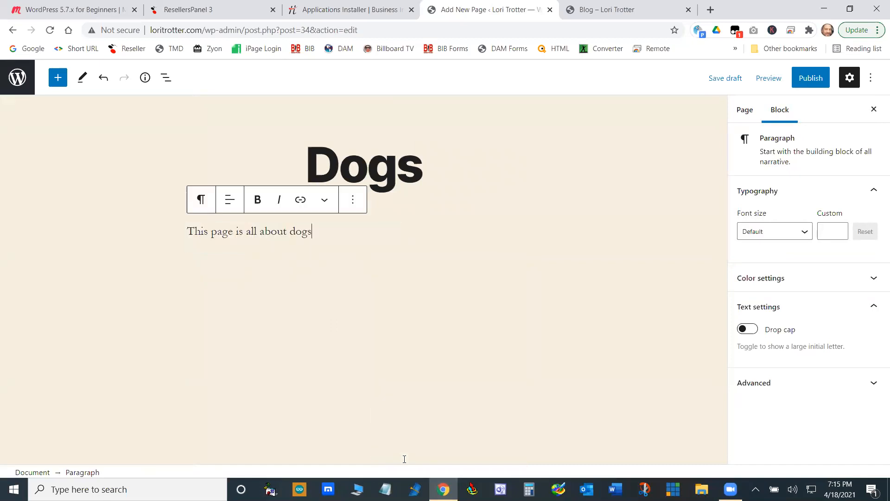
- Insert a Classic block below the first paragraph and start editing its content
click(57, 79)
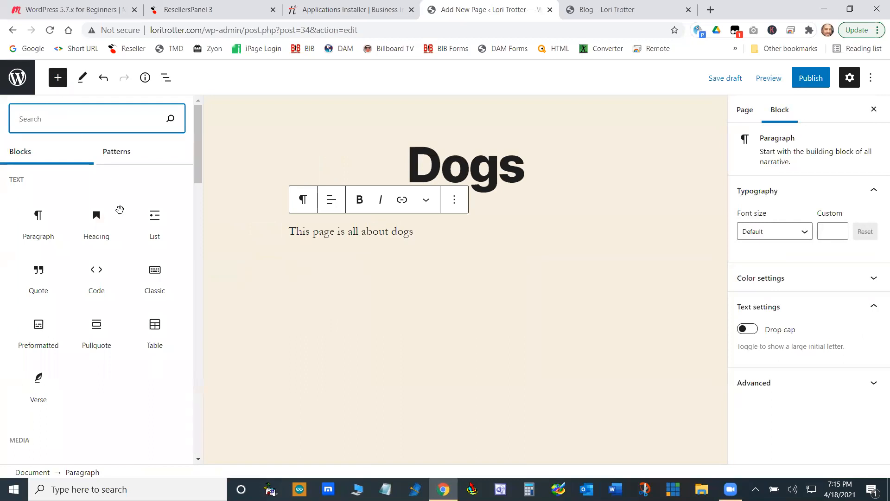
click(159, 293)
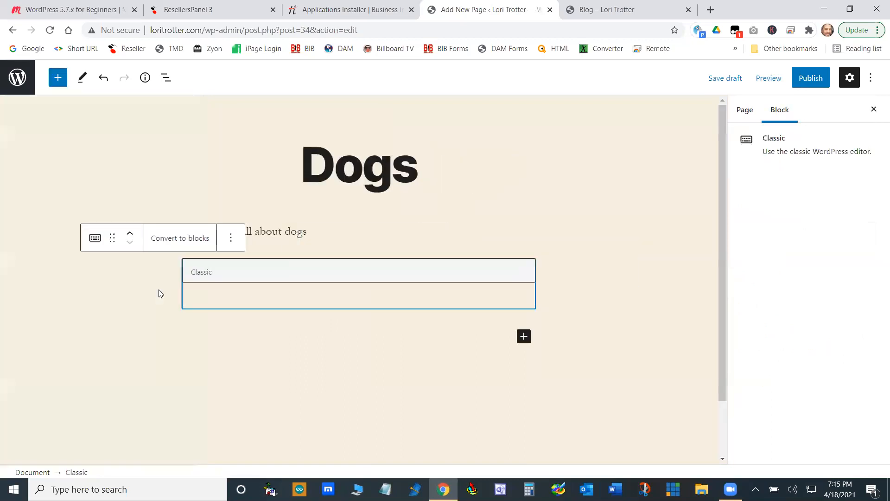
click(294, 299)
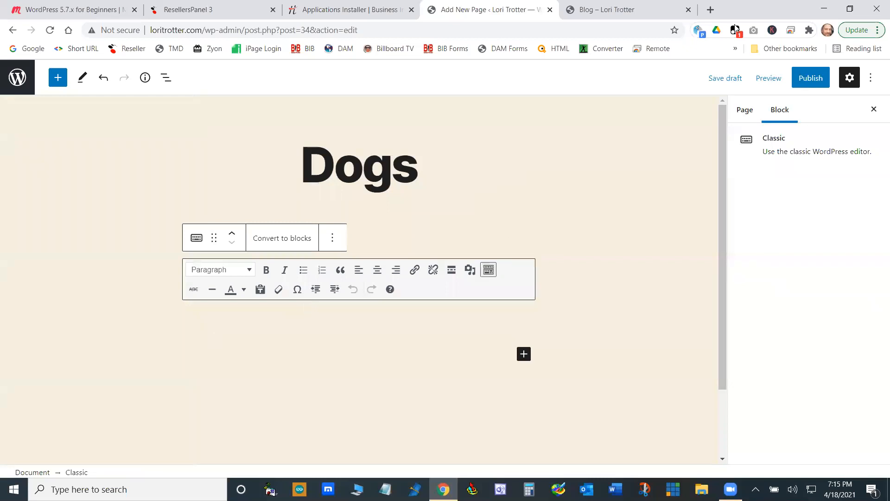
- Search Google for "all about dogs" in a new browser tab
click(710, 10)
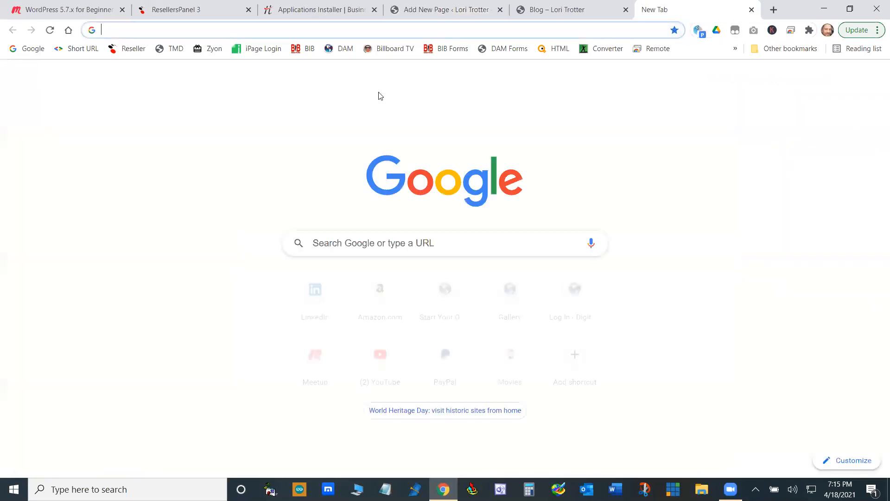
click(318, 32)
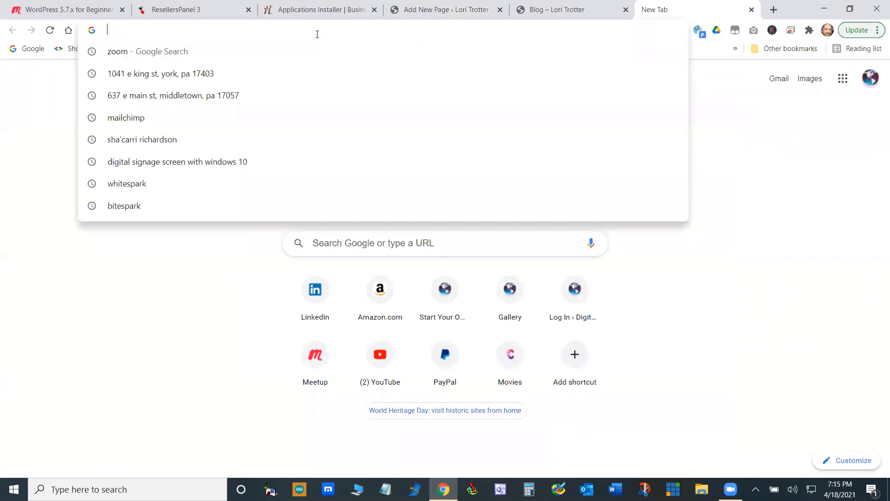
text(all about)
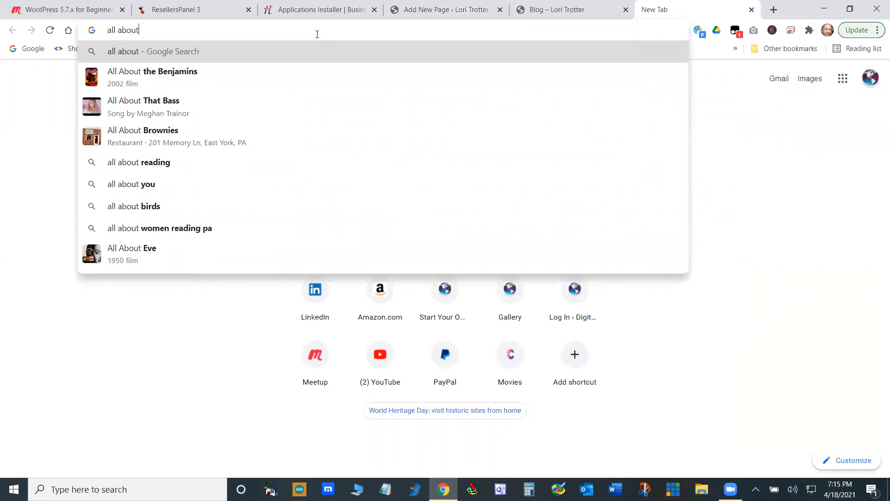
text( dogs)
key(Return)
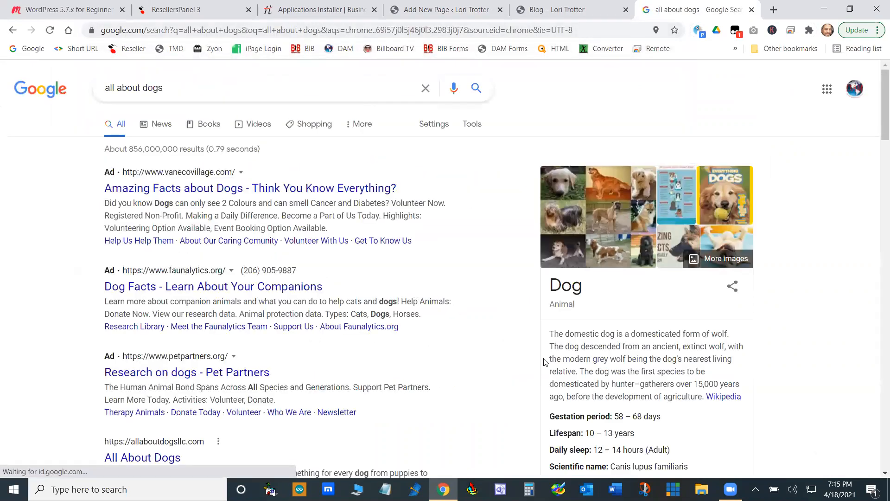
- Copy the description of the domestic dog, up to "agriculture.", from the Dog info box in the search results
scroll(602, 372, down, 3)
scroll(576, 282, up, 3)
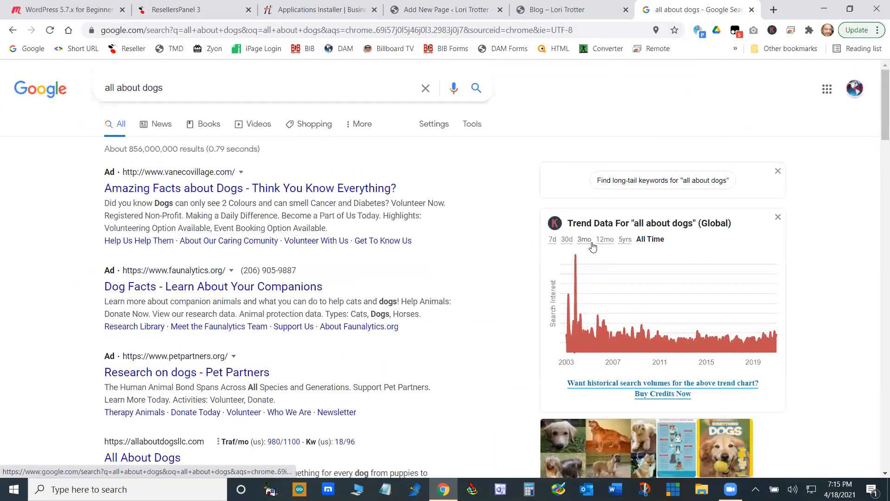
scroll(621, 334, down, 4)
scroll(621, 334, down, 1)
drag(551, 296, 701, 359)
right_click(703, 360)
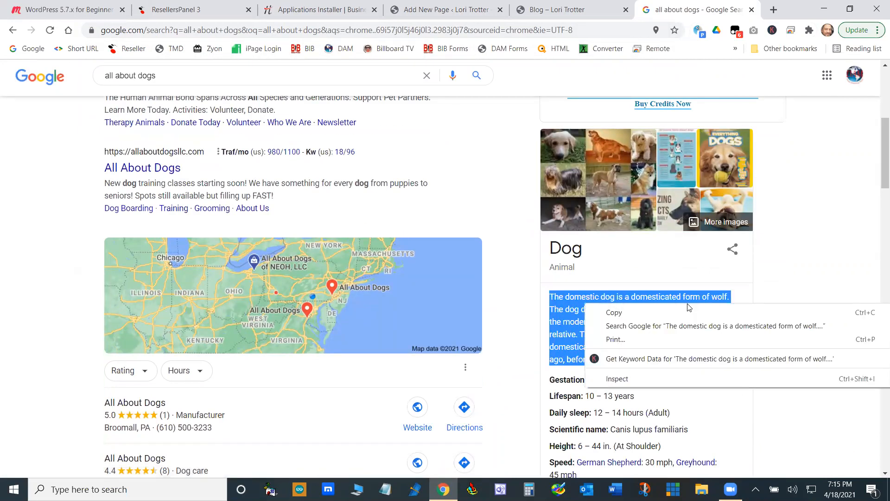
click(677, 310)
- Return to the Dogs page editor and paste the copied dog description into the Classic block
click(558, 5)
click(443, 10)
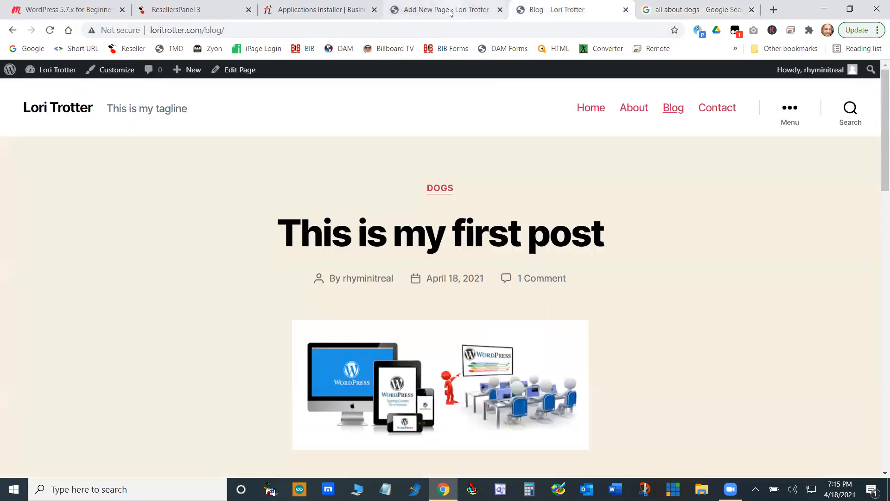
right_click(273, 315)
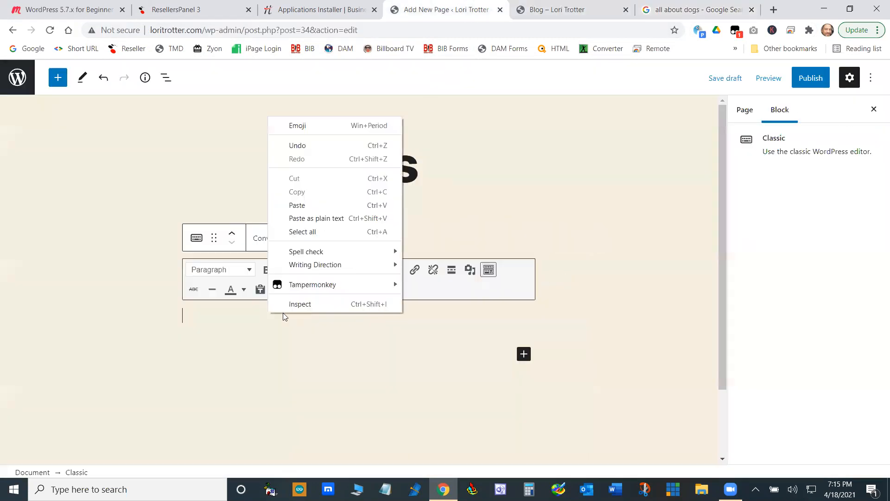
click(301, 205)
scroll(665, 304, down, 4)
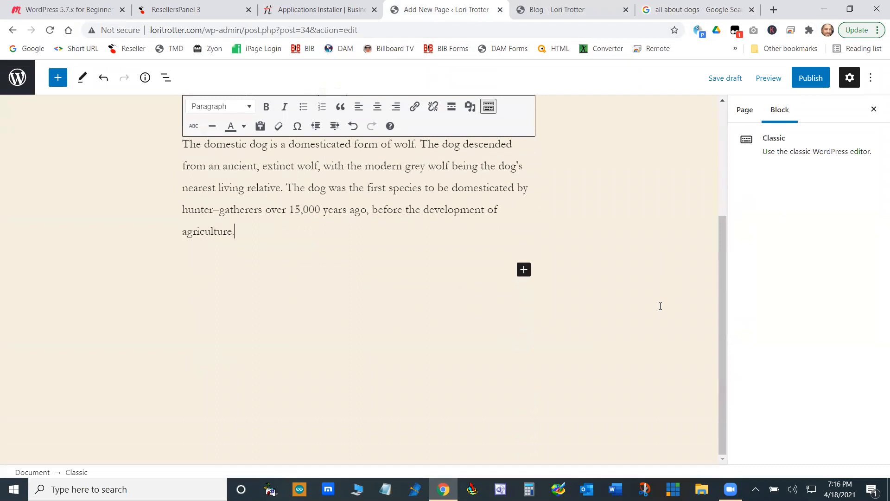
- Insert an Image block below the pasted dog description
click(433, 340)
click(457, 186)
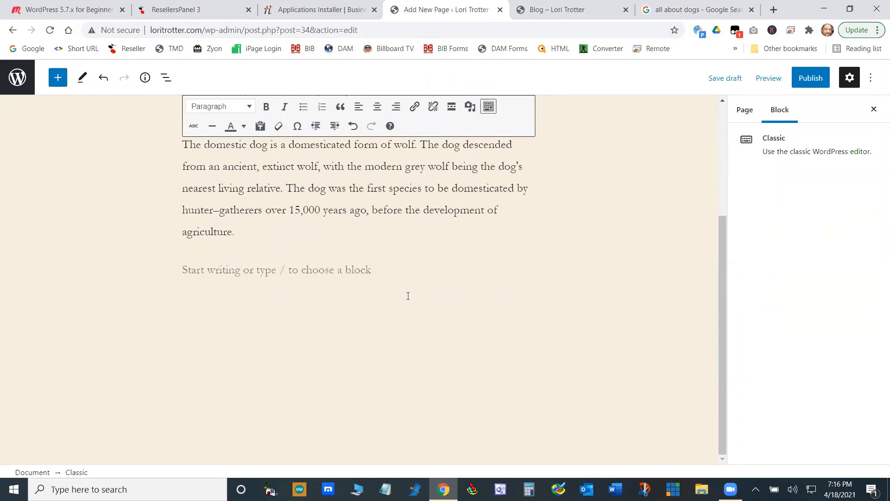
click(344, 256)
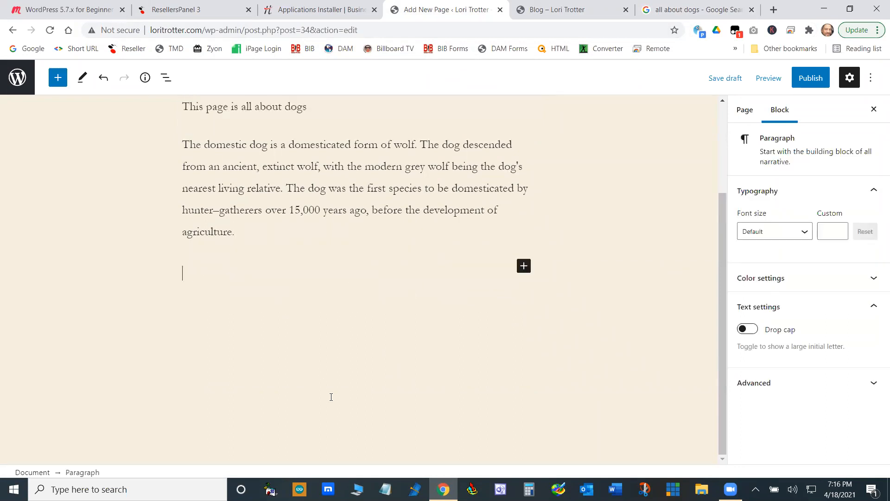
click(523, 267)
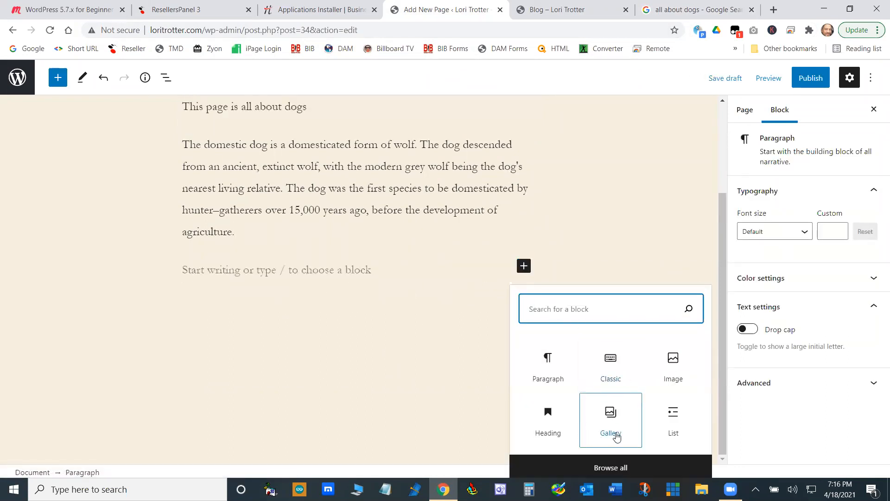
click(674, 364)
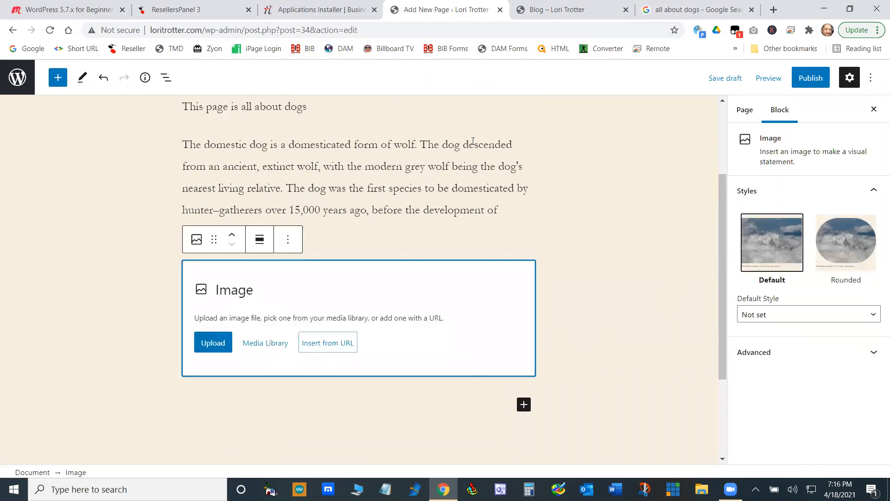
- Switch the "all about dogs" Google search to image results and copy the image address of the Care.com upside-down dog photo
click(691, 9)
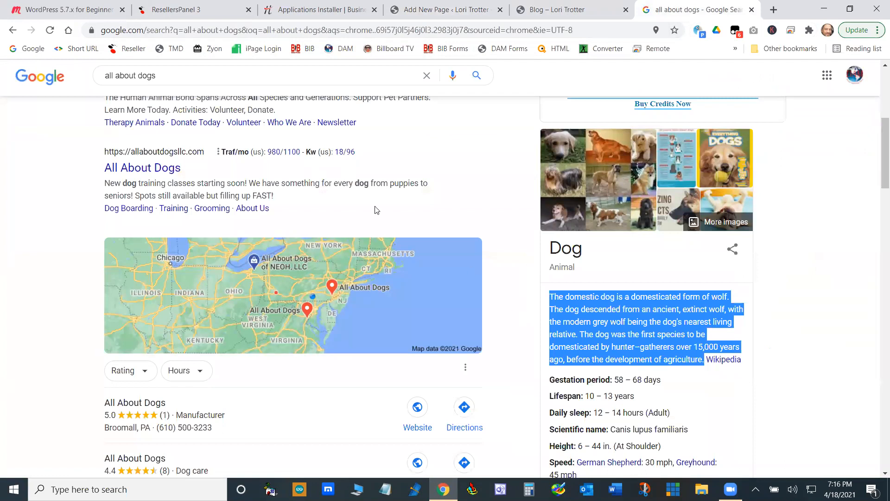
scroll(325, 211, up, 6)
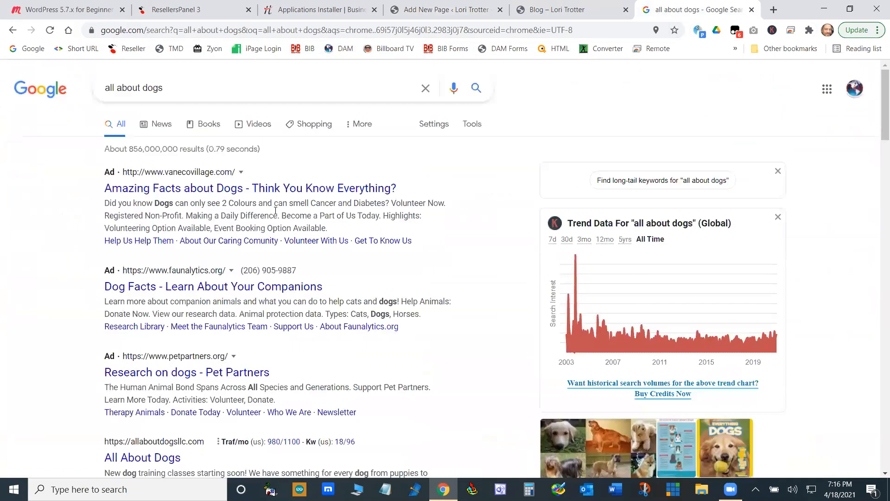
click(353, 129)
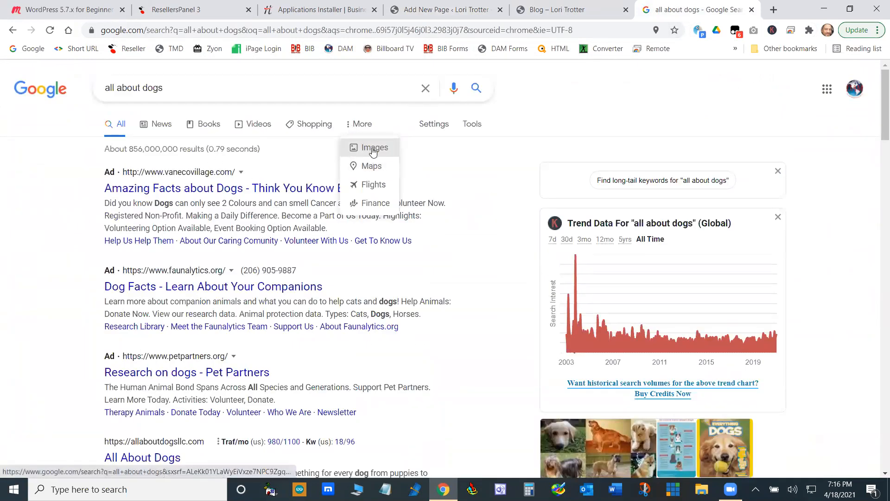
click(370, 147)
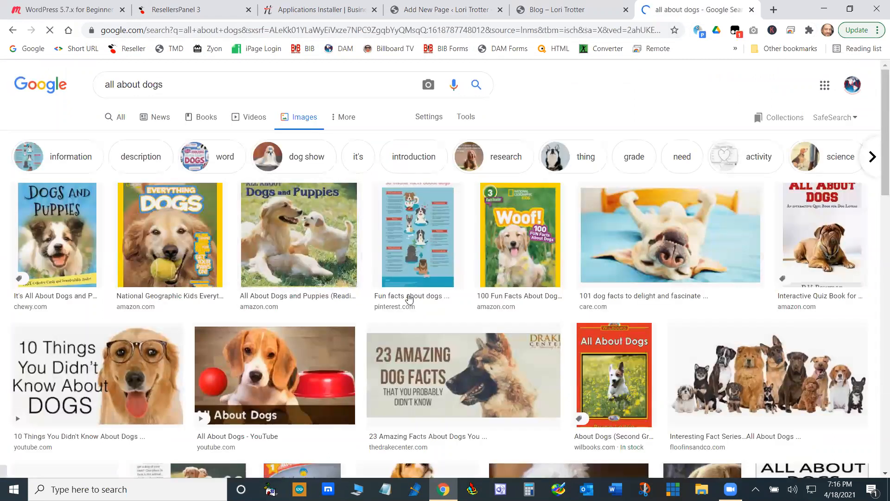
click(667, 243)
right_click(683, 191)
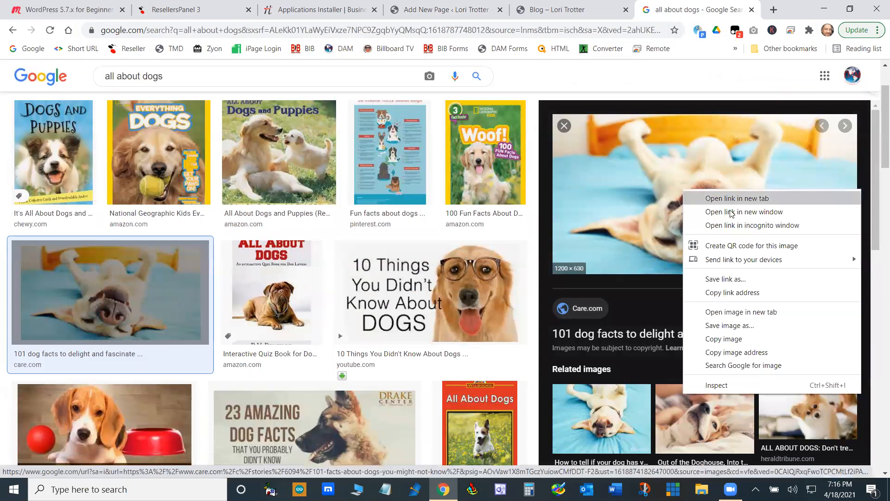
click(750, 354)
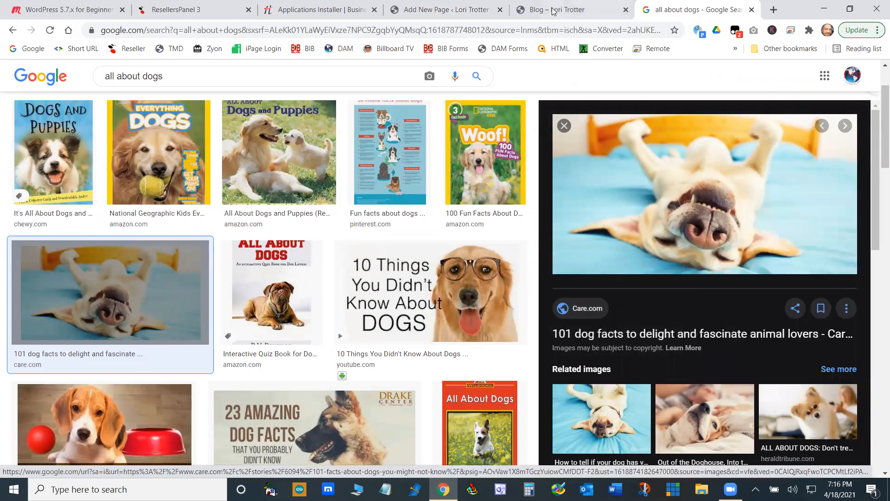
- Return to the Dogs page editor and fill the empty Image block from the copied image URL
click(464, 8)
click(327, 344)
right_click(314, 379)
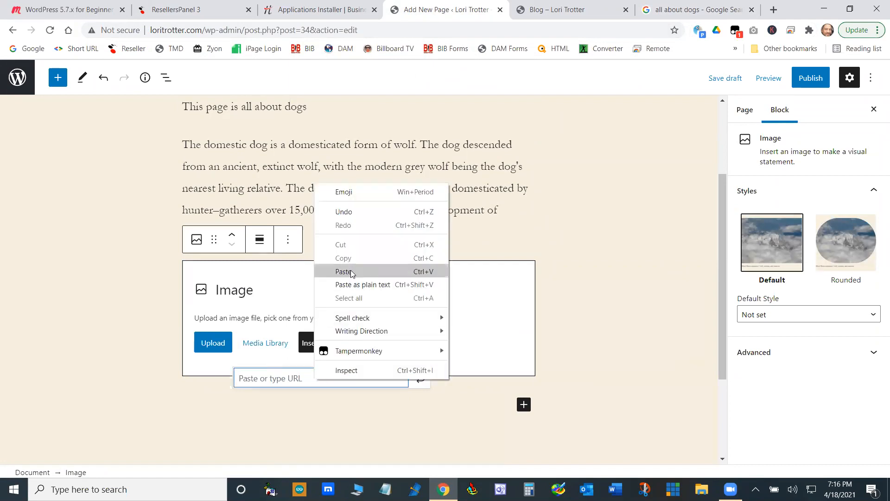
click(352, 272)
key(Return)
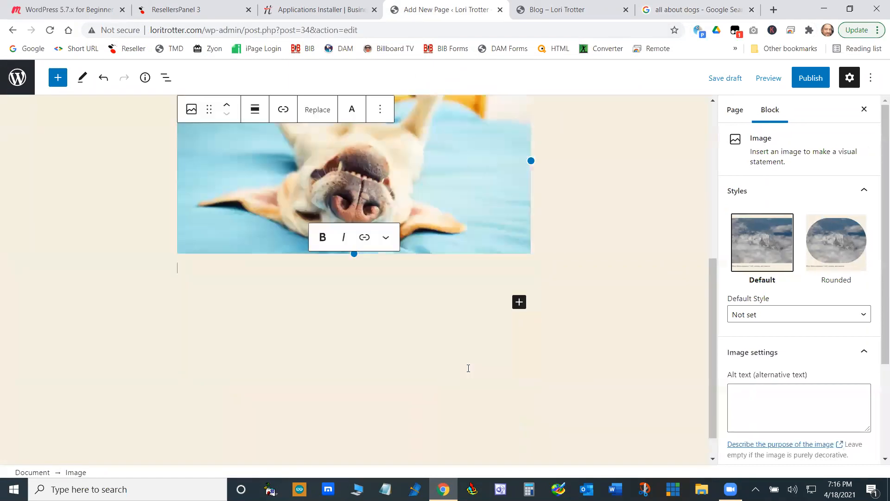
scroll(563, 342, up, 2)
scroll(589, 320, down, 4)
click(602, 191)
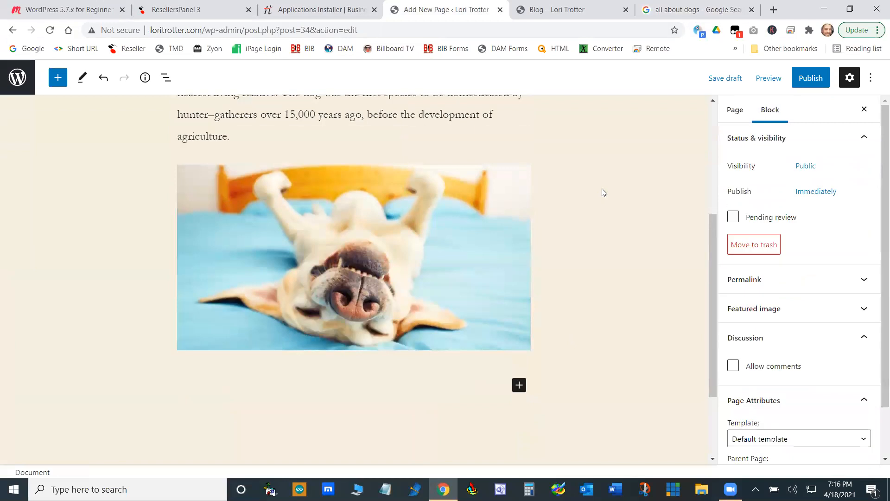
scroll(331, 427, up, 2)
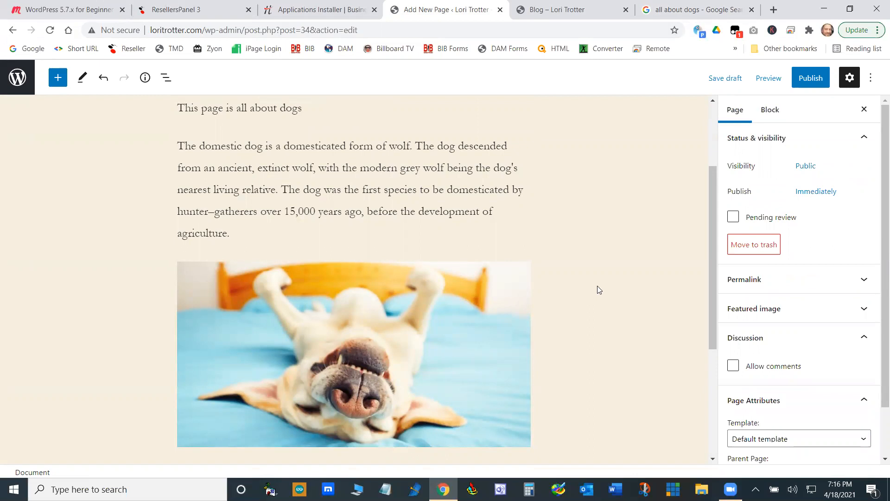
- Go back to the Google image results and save the upside-down dog photo to Downloads as upsidedowndog
click(711, 8)
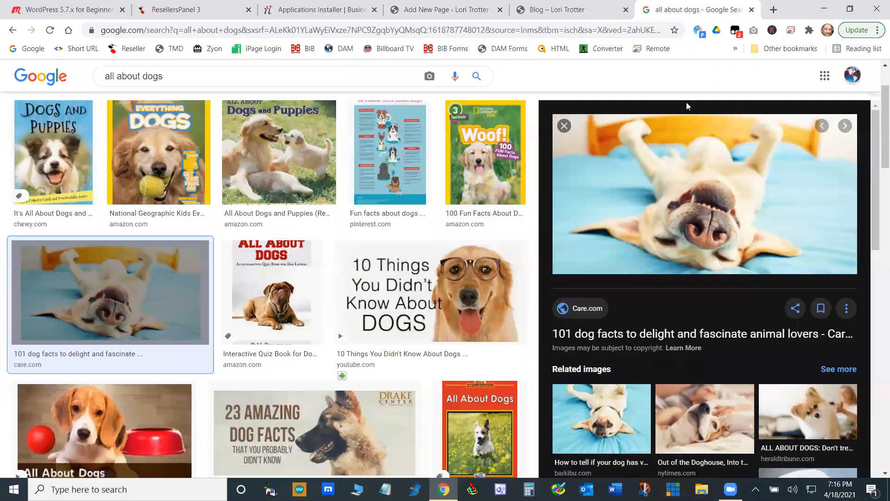
right_click(740, 200)
click(782, 334)
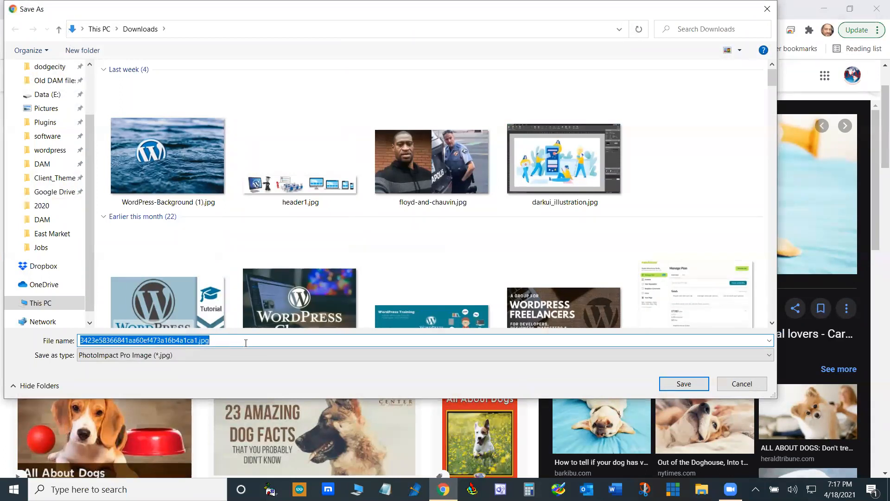
text(u)
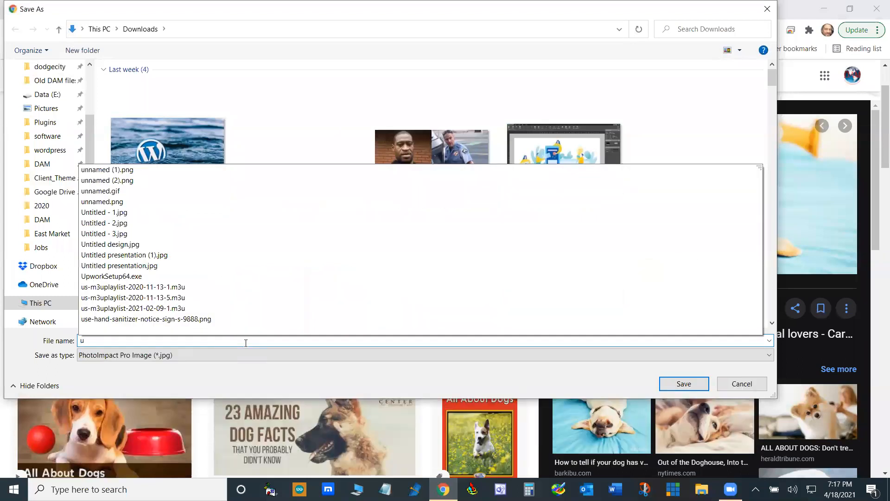
text(psidedowndog)
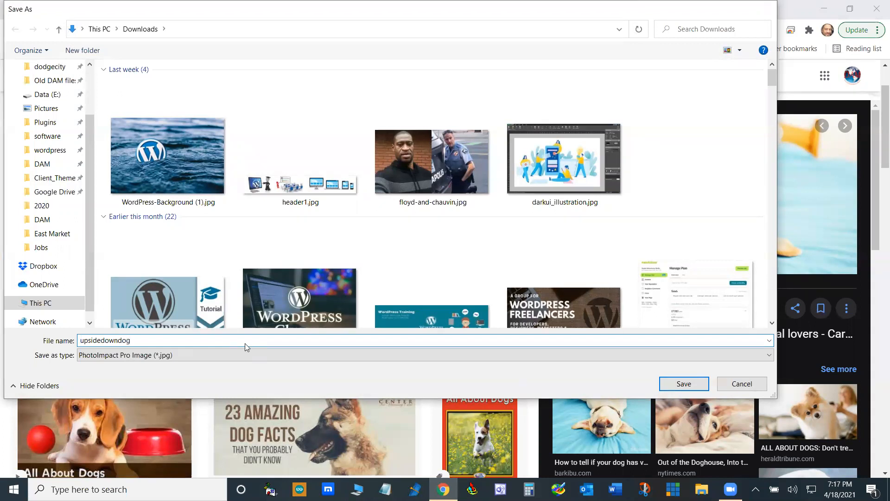
key(Return)
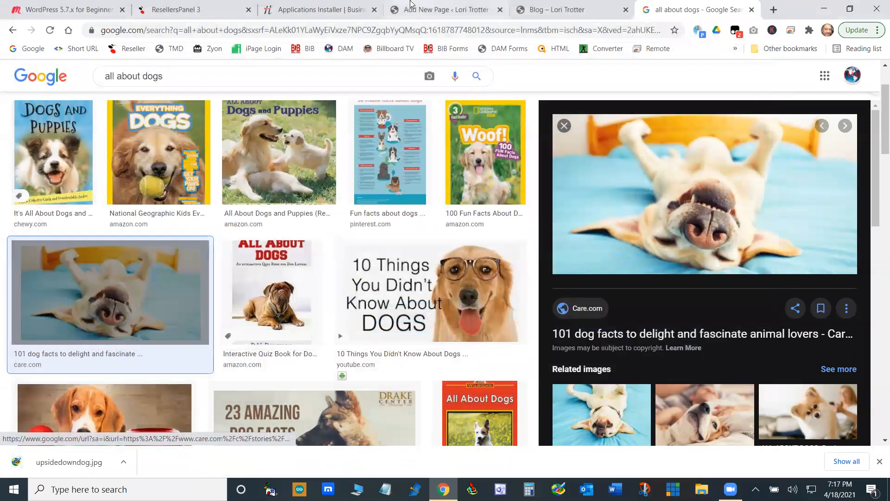
- Return to the Dogs page editor and add a second Image block below the existing dog image
click(445, 9)
scroll(492, 362, down, 3)
scroll(491, 362, down, 1)
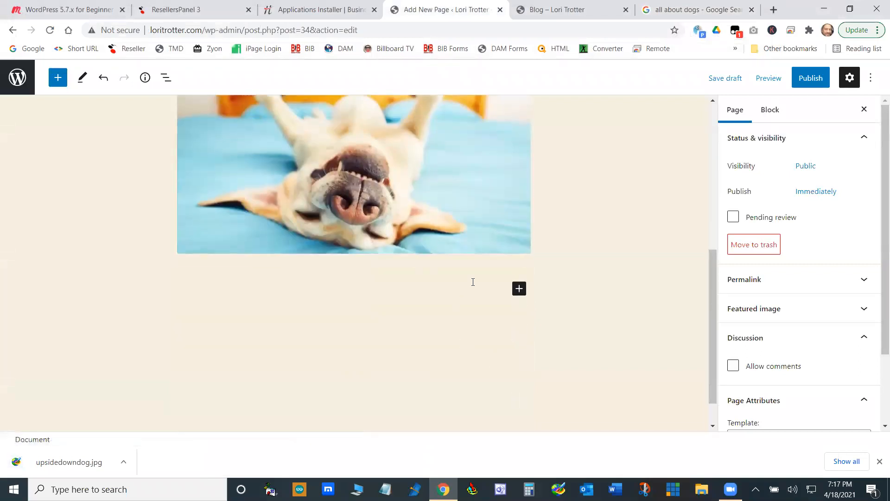
click(446, 200)
scroll(460, 232, up, 2)
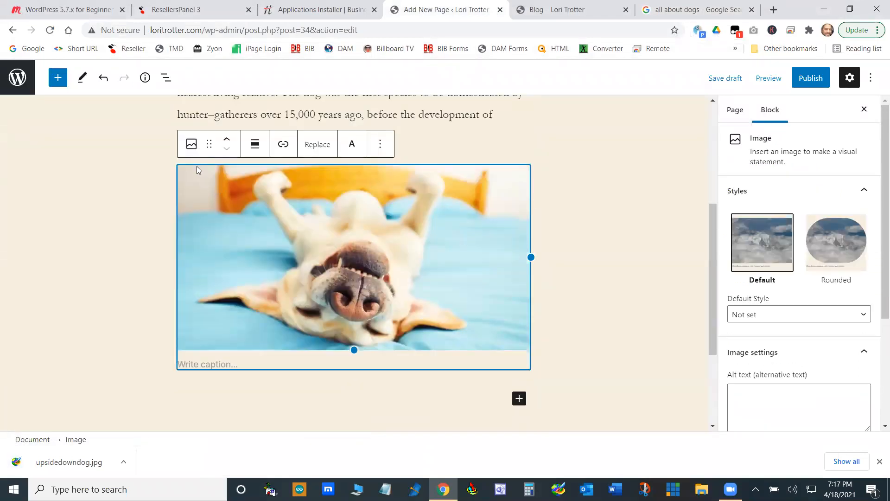
click(192, 144)
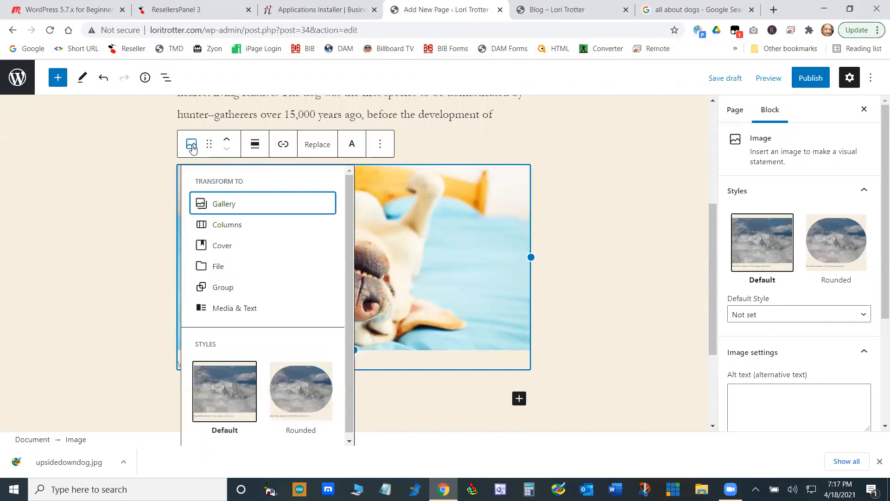
click(508, 302)
click(518, 399)
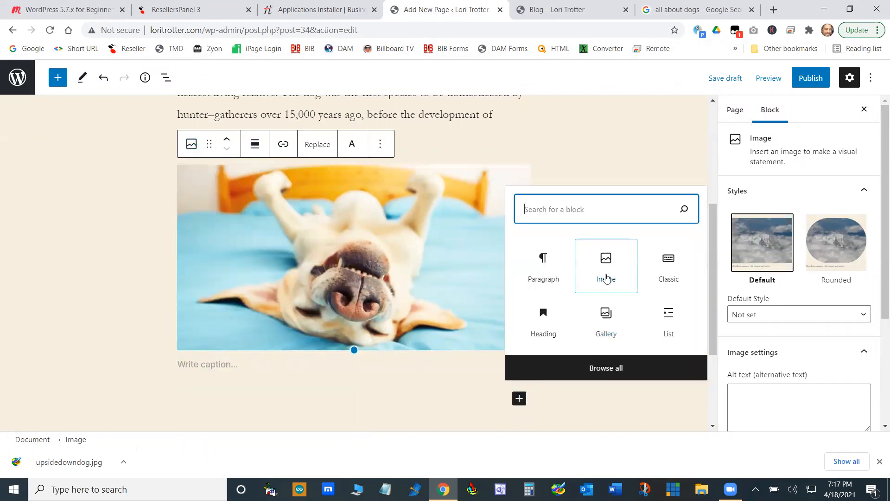
click(606, 277)
- Upload upsidedowndog.jpg from the Downloads folder into the new Image block
click(213, 202)
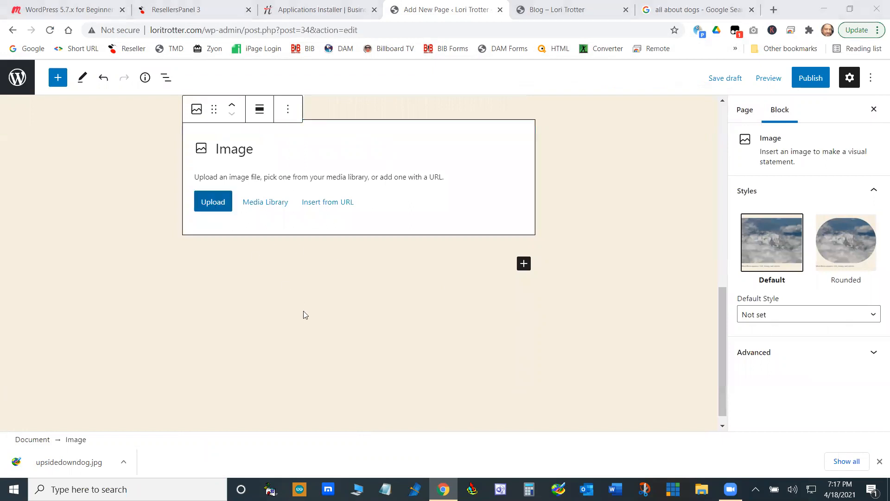
click(187, 181)
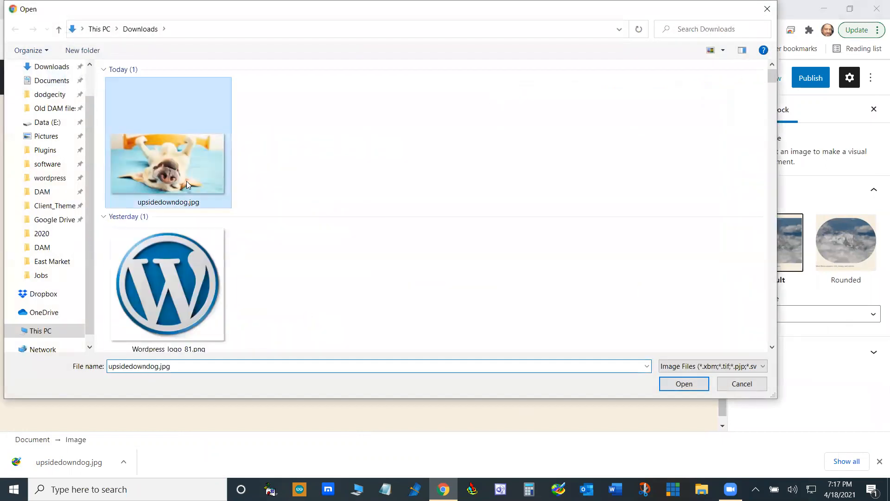
click(677, 383)
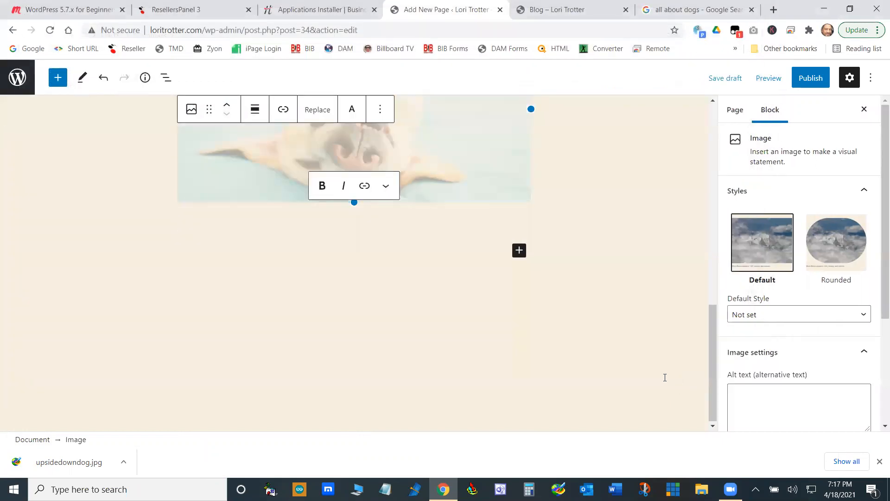
scroll(631, 346, down, 4)
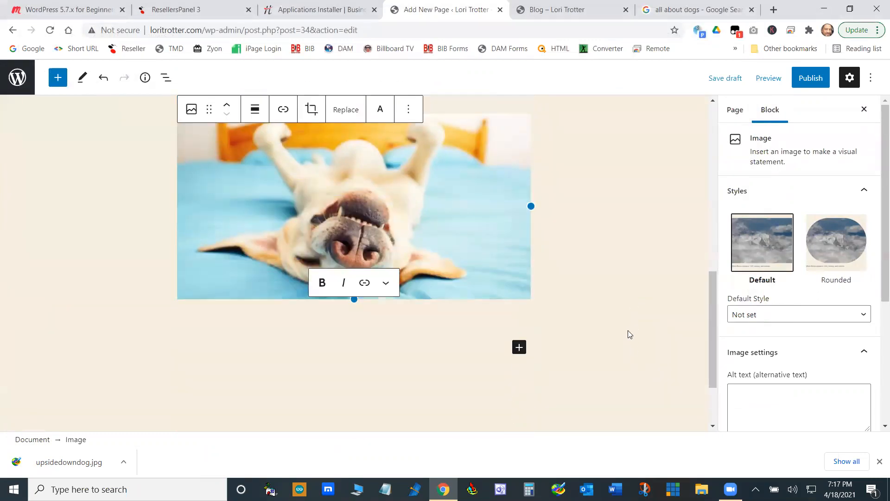
click(626, 325)
- Remove the first dog image block, the one inserted from a URL, keeping the uploaded copy
scroll(575, 255, up, 2)
click(417, 253)
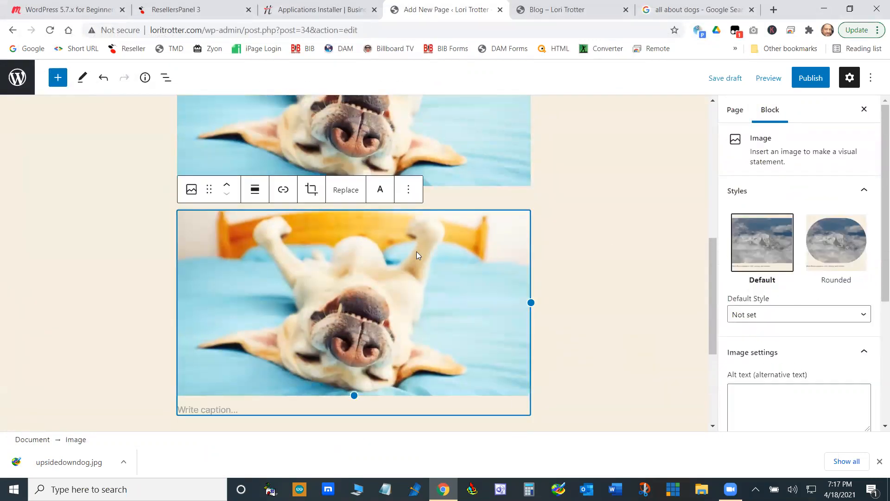
scroll(554, 167, down, 4)
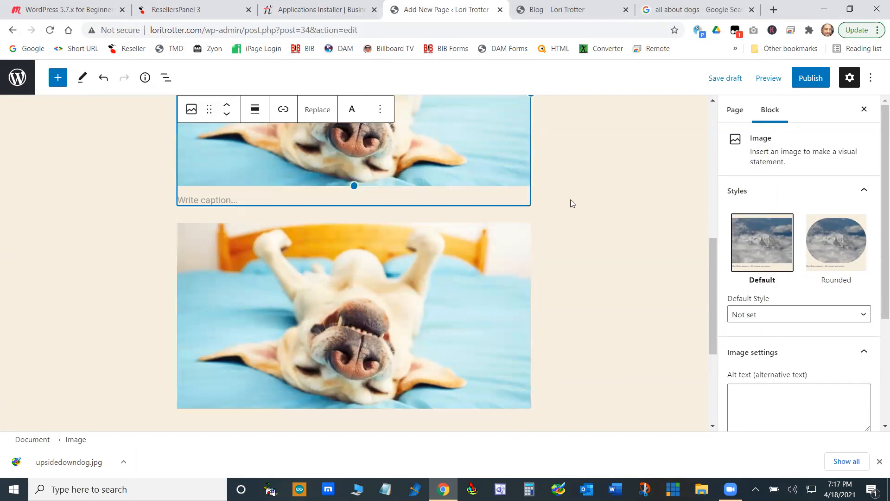
scroll(597, 238, up, 4)
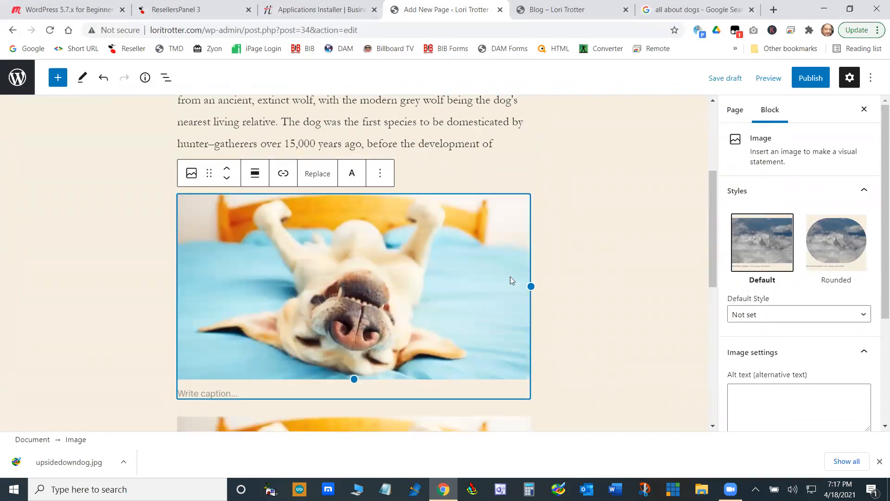
scroll(537, 207, down, 4)
click(543, 162)
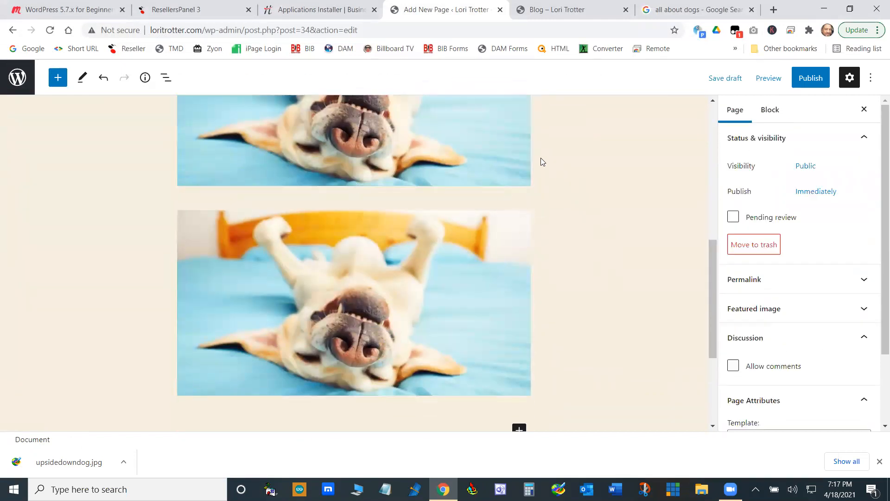
click(492, 162)
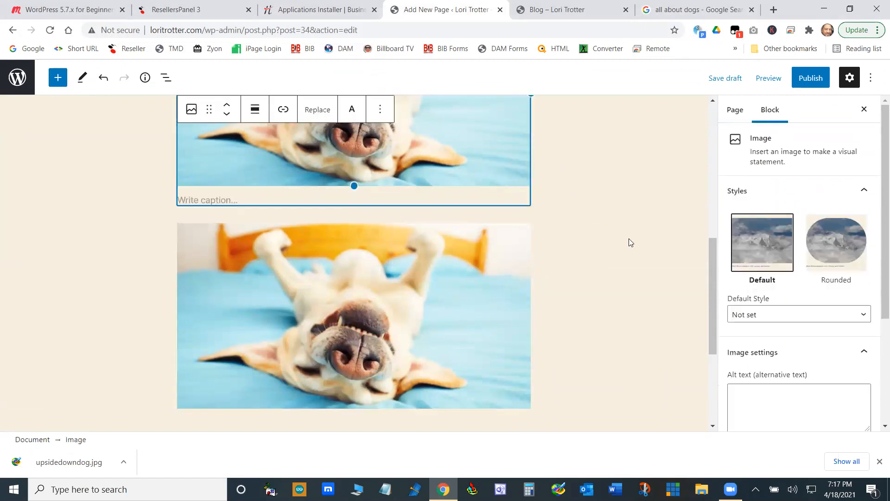
scroll(631, 242, up, 2)
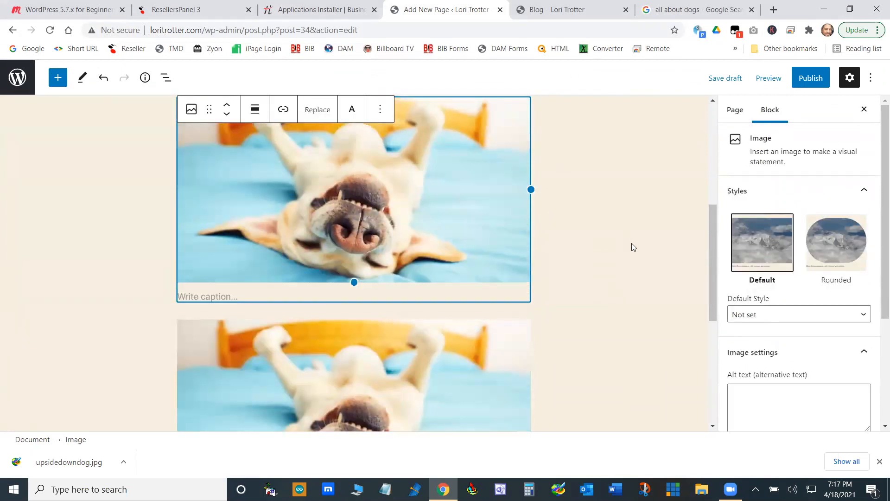
click(380, 112)
click(404, 364)
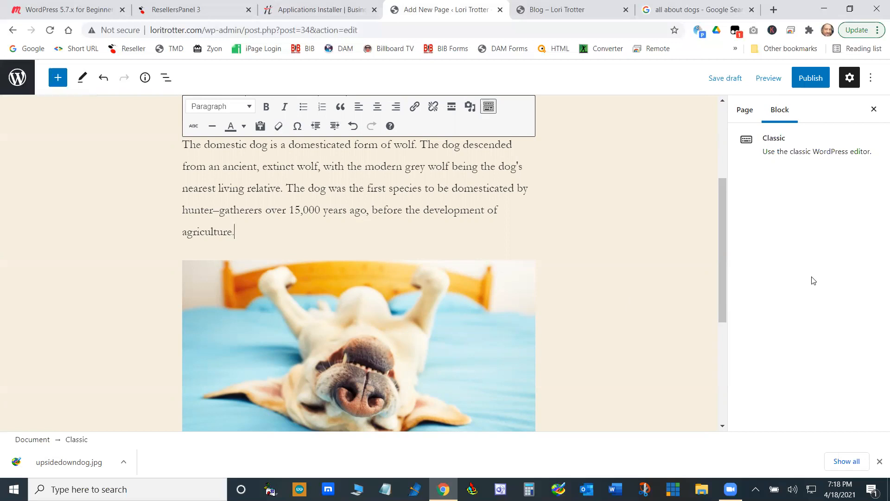
drag(724, 221, 723, 190)
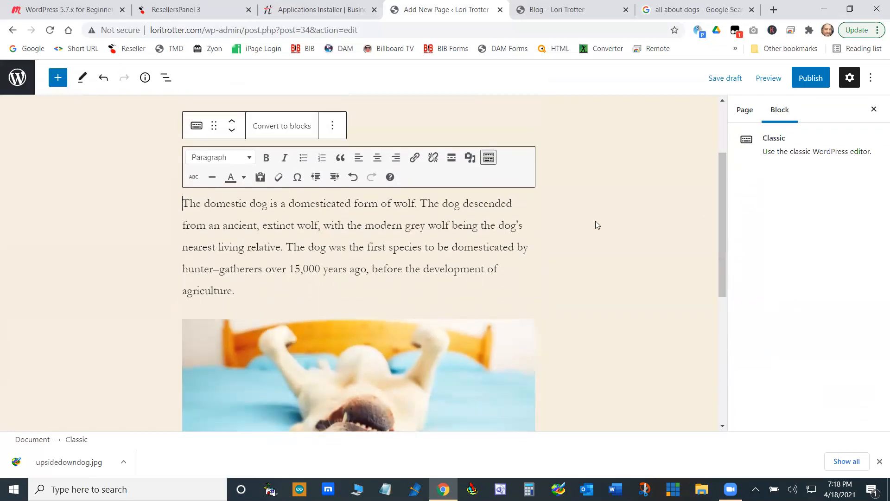
drag(351, 204, 292, 209)
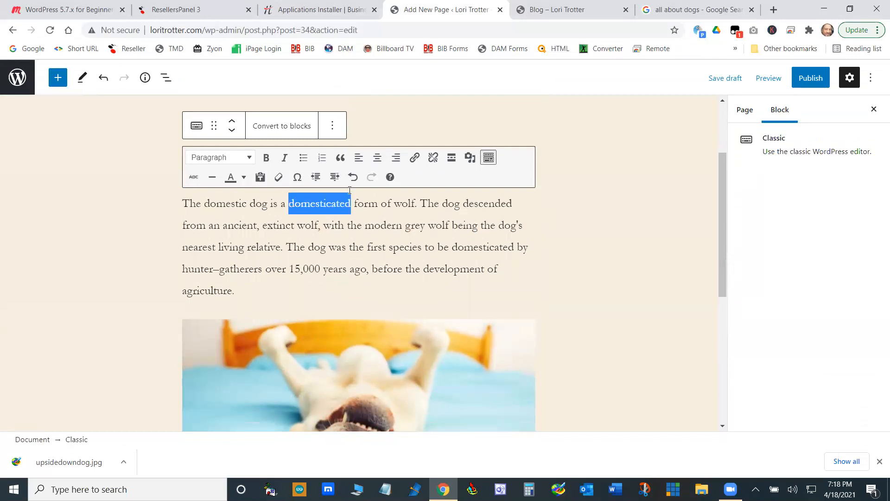
click(414, 158)
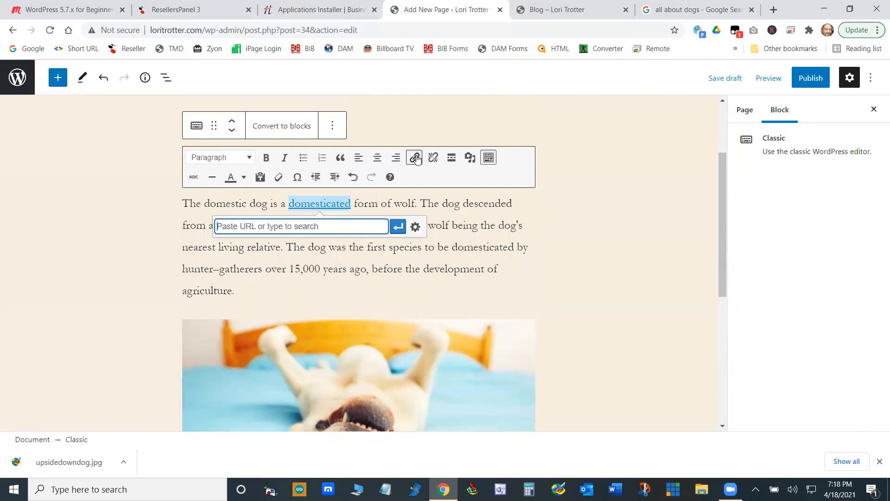
click(466, 226)
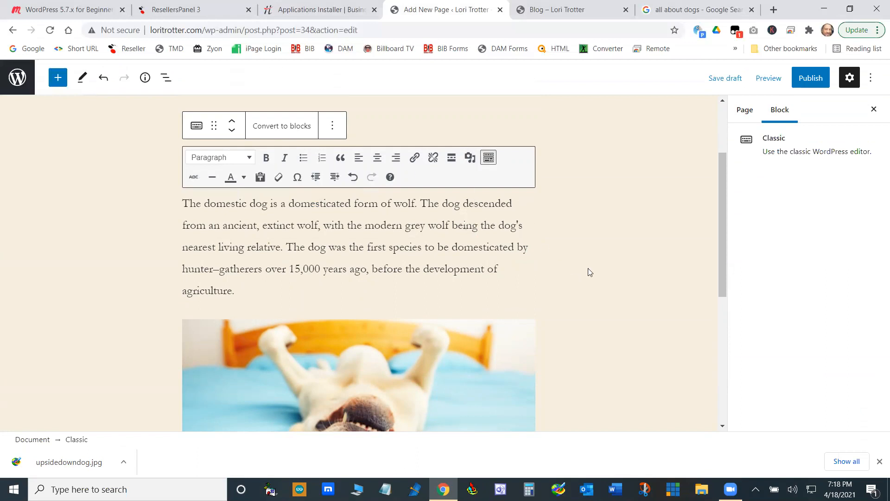
- Review the visibility and schedule settings and publish the Dogs page immediately with public visibility
scroll(603, 253, down, 5)
scroll(603, 253, up, 8)
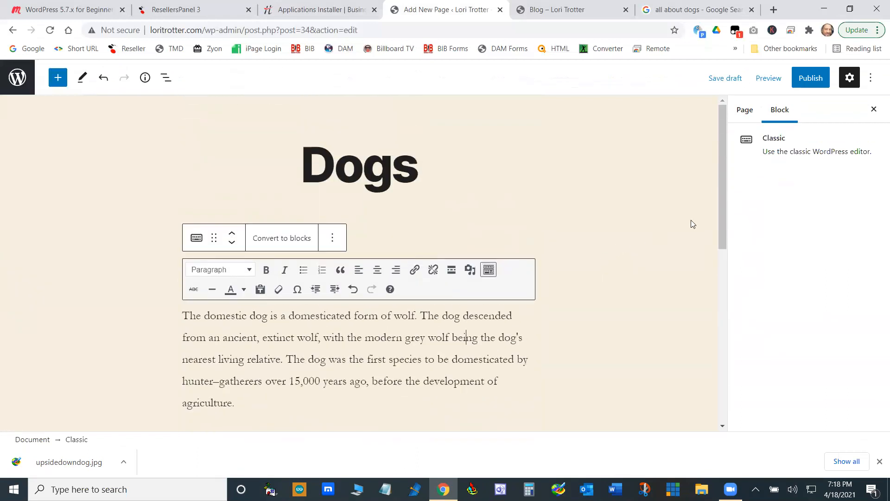
click(812, 80)
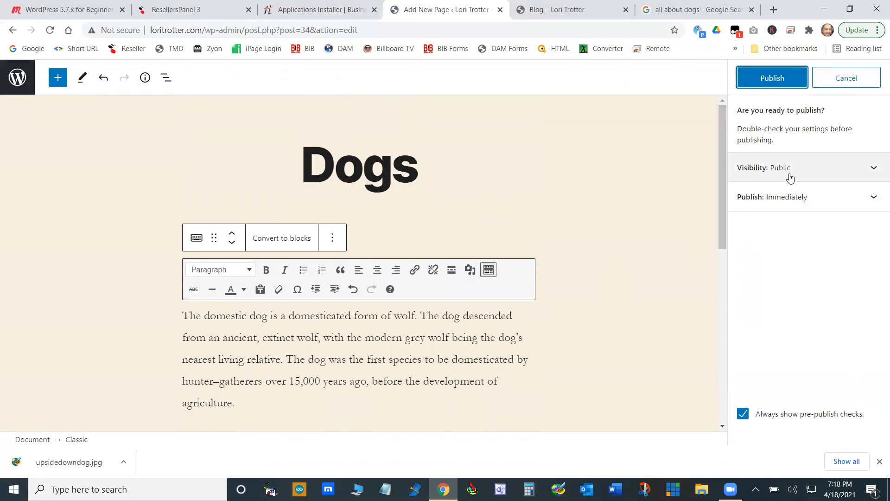
click(873, 168)
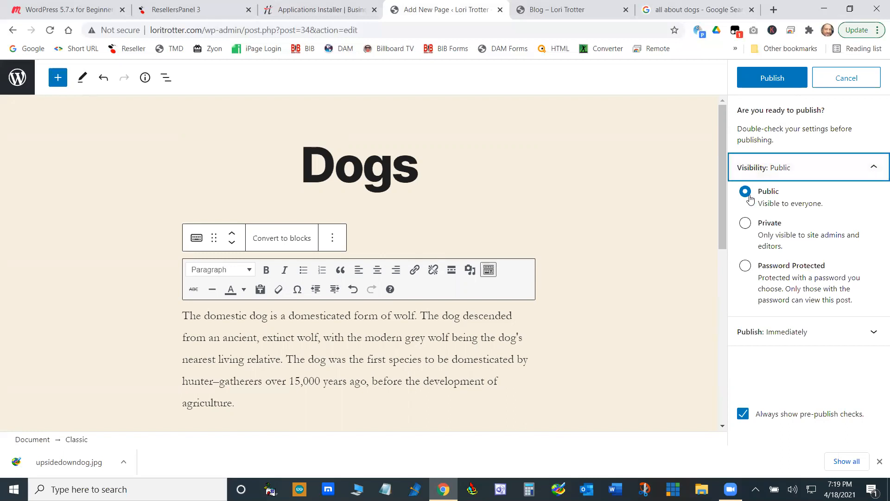
click(876, 332)
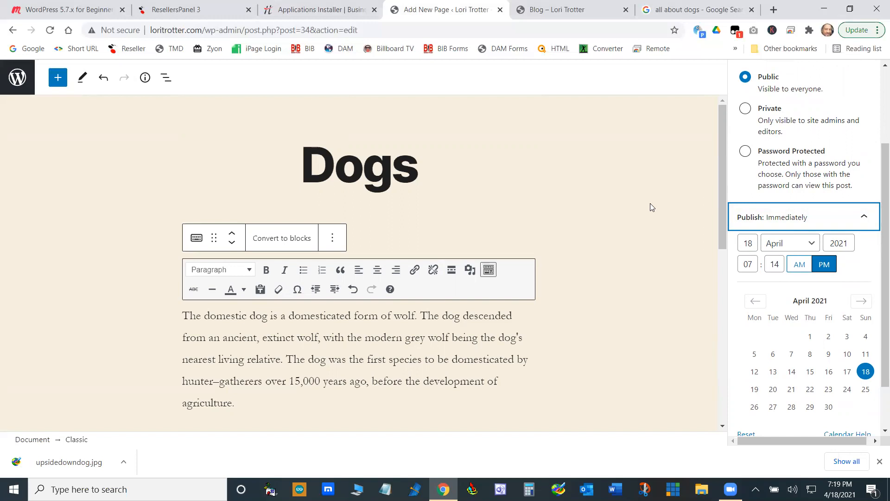
click(674, 190)
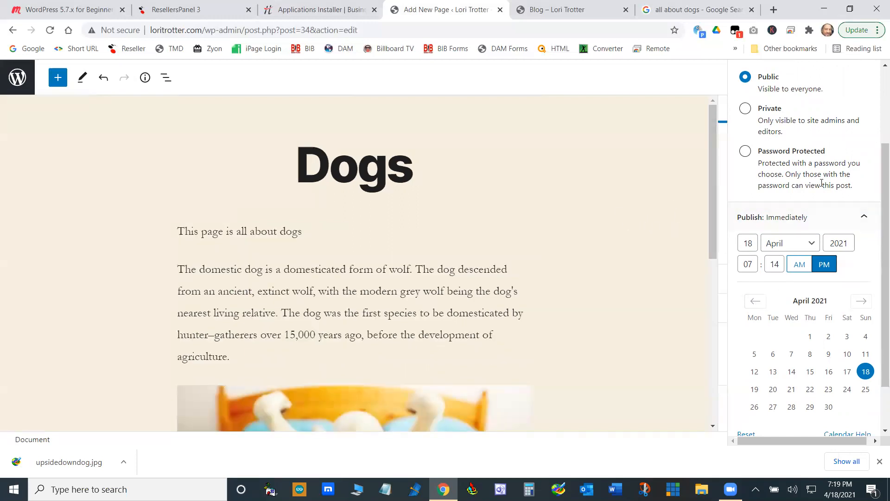
scroll(873, 185, up, 3)
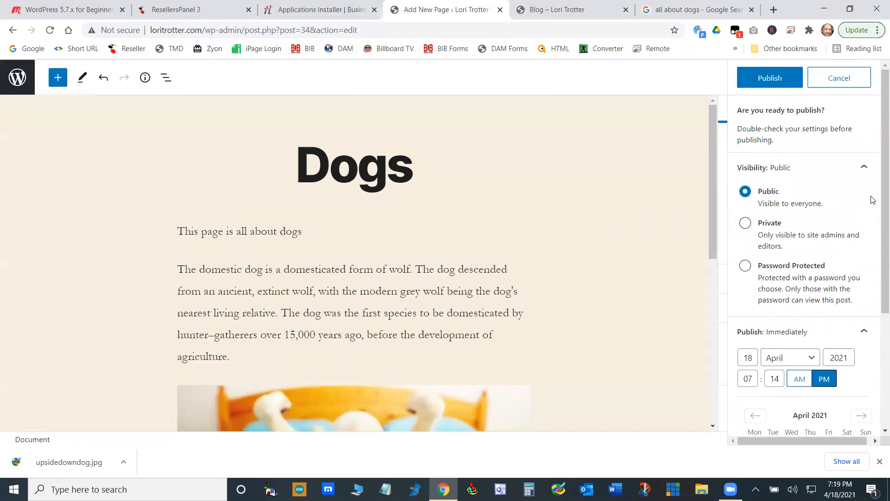
click(779, 79)
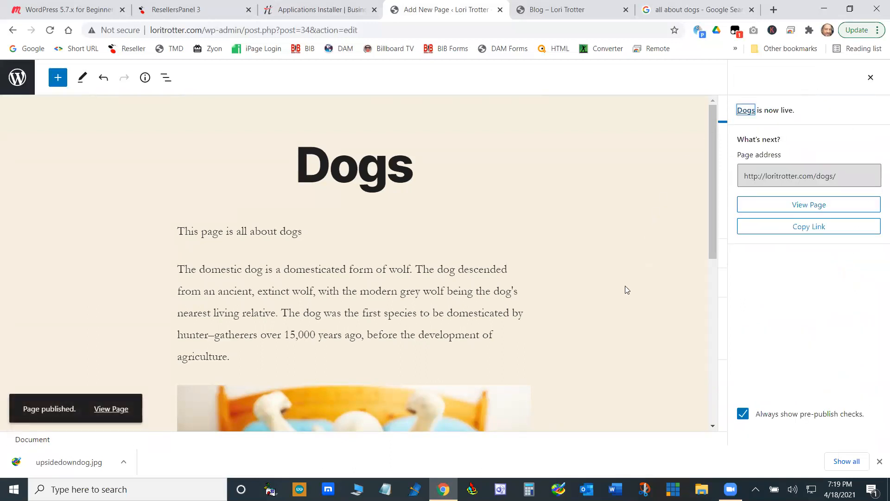
- Look over the Dogs page content in the editor and return to the list of all pages
scroll(626, 281, down, 6)
scroll(625, 275, up, 6)
scroll(626, 275, down, 6)
scroll(626, 274, up, 6)
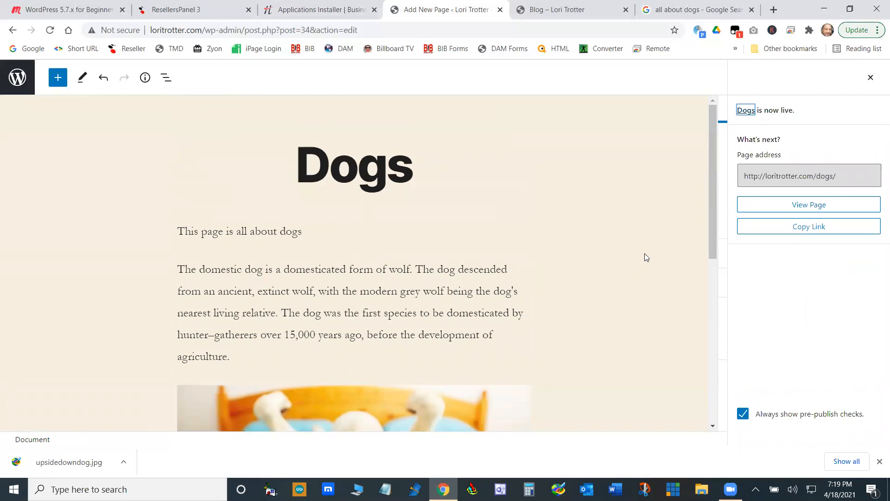
click(17, 80)
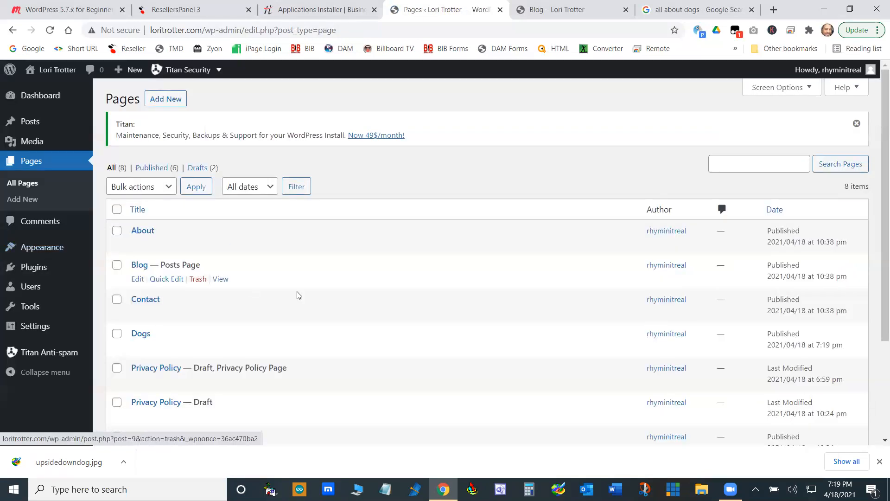
scroll(364, 268, down, 3)
scroll(369, 254, up, 2)
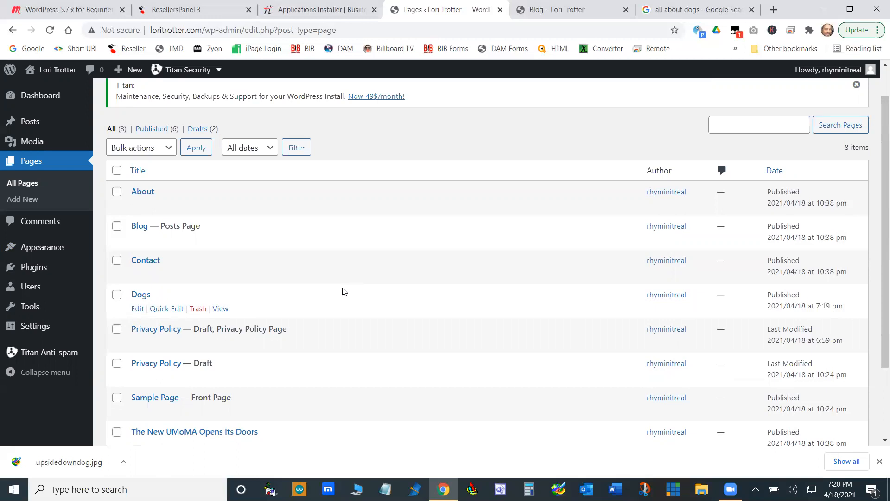
- Reopen the Dogs page for editing to review its content and settings, and go back to the pages list
click(138, 312)
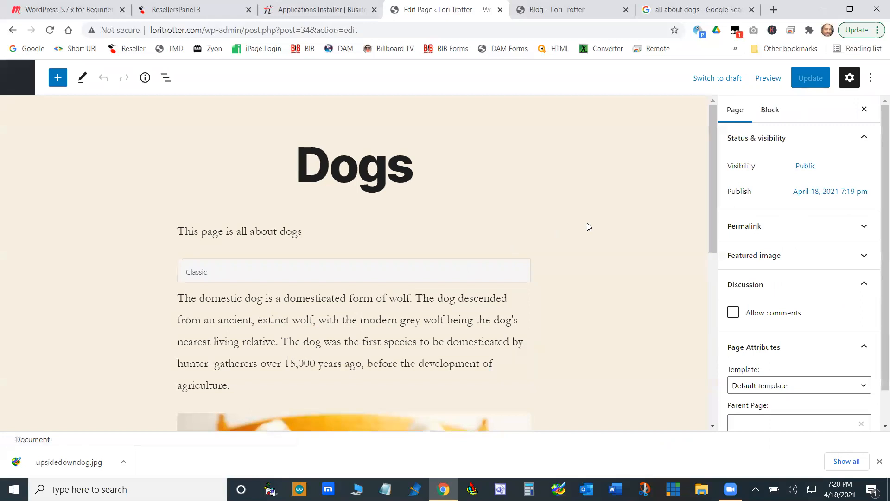
scroll(620, 238, down, 1)
scroll(620, 238, down, 7)
scroll(620, 238, up, 8)
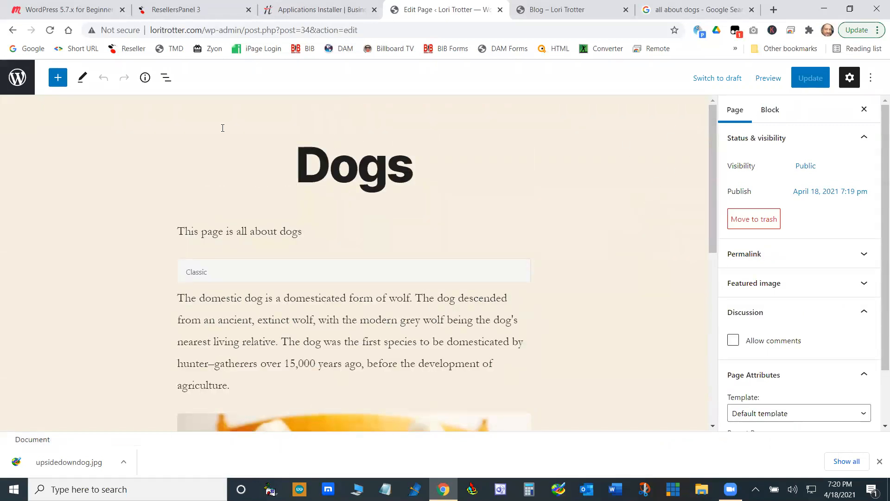
click(17, 77)
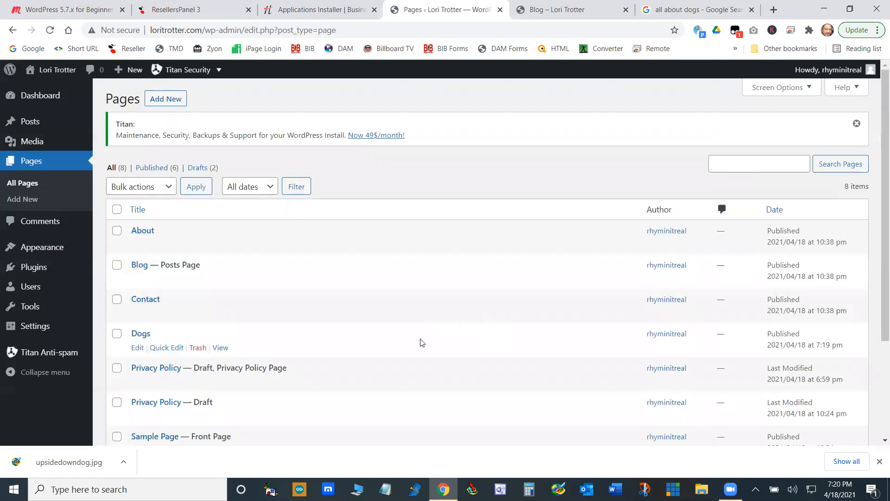
scroll(427, 313, down, 2)
scroll(430, 317, up, 1)
scroll(429, 317, up, 1)
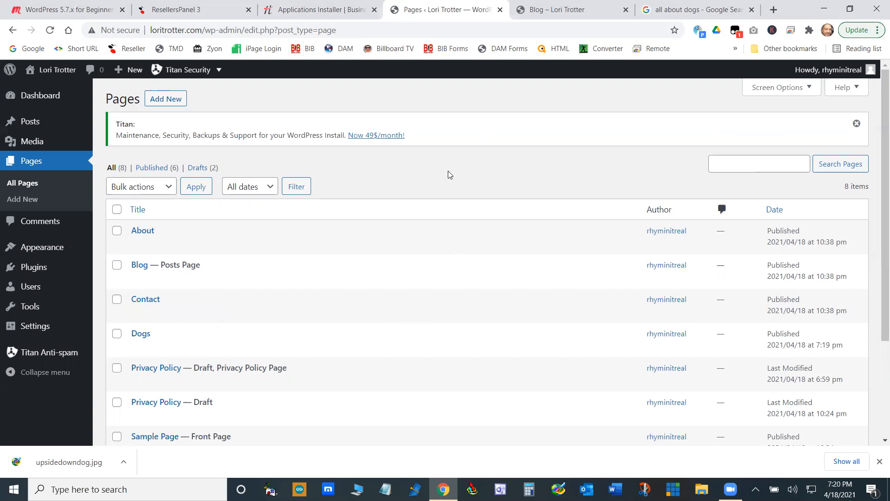
- Check the navigation on the live site's home page, and open the Primary menu for editing in the WordPress dashboard
click(582, 7)
click(591, 108)
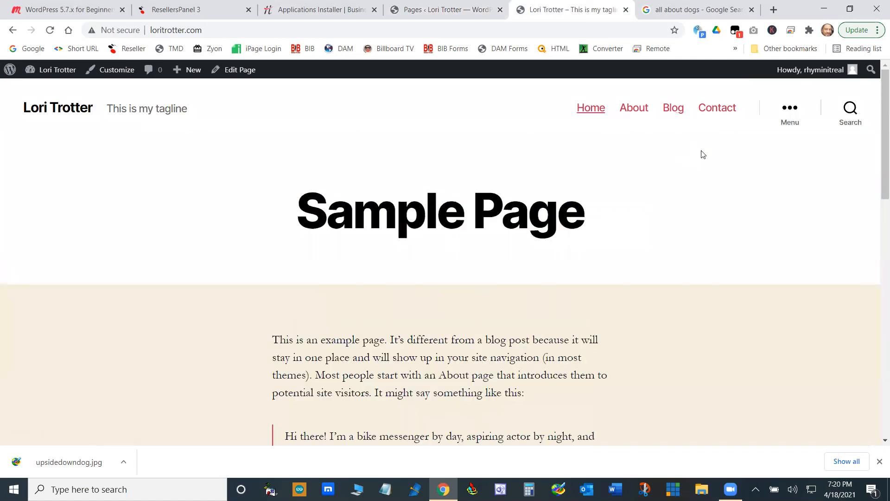
click(452, 9)
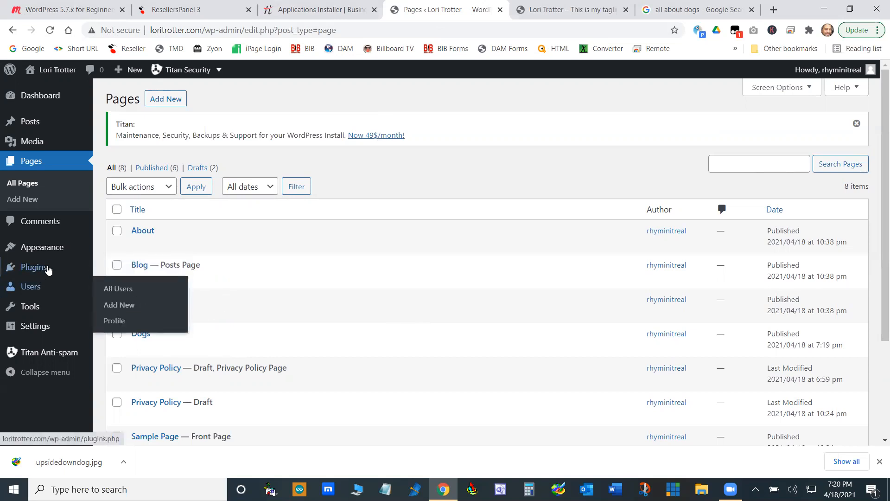
mouse_move(51, 252)
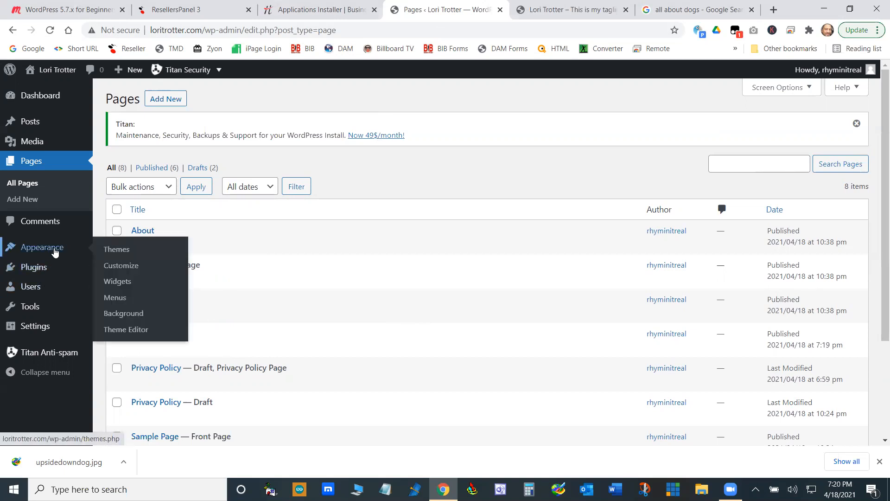
click(124, 298)
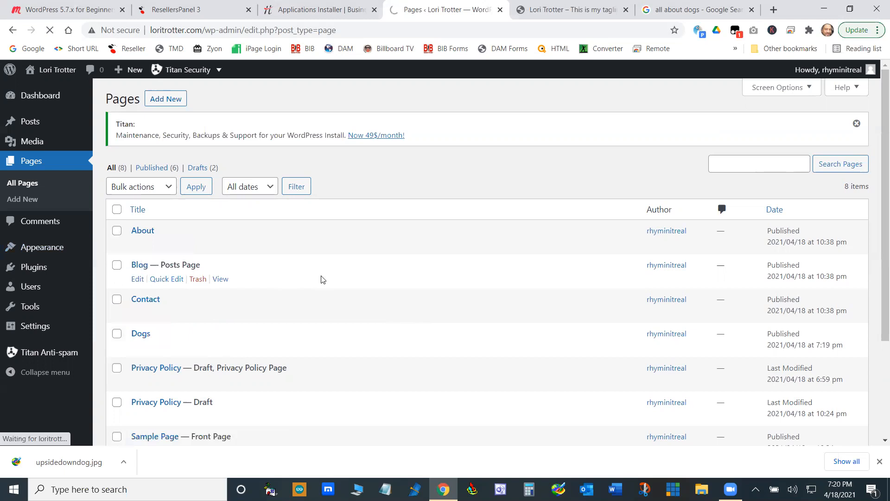
scroll(464, 278, down, 3)
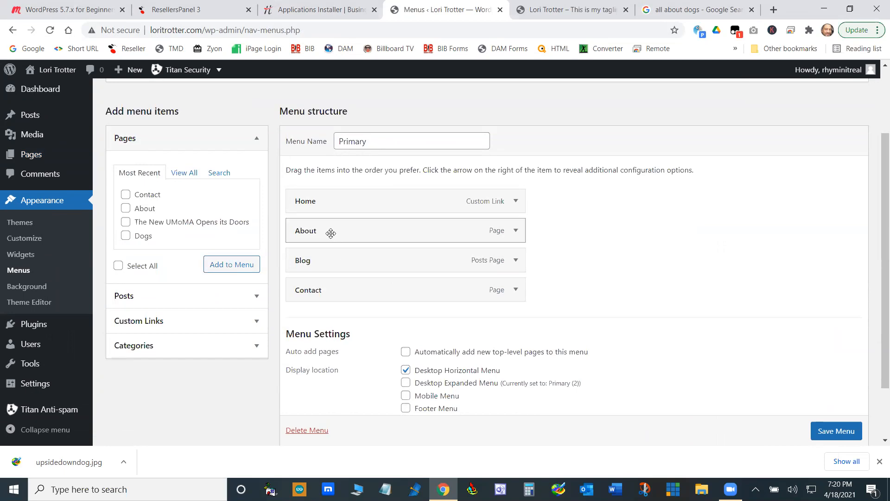
- Try out rearranging the About, Blog and Contact items in the Primary menu structure
drag(314, 230, 372, 259)
mouse_move(337, 289)
mouse_down()
mouse_move(403, 288)
mouse_move(350, 288)
mouse_up()
drag(370, 253, 320, 255)
drag(355, 231, 335, 230)
- Add the Dogs page to the Primary menu between About and Blog, and save the menu
click(192, 178)
click(126, 249)
click(228, 292)
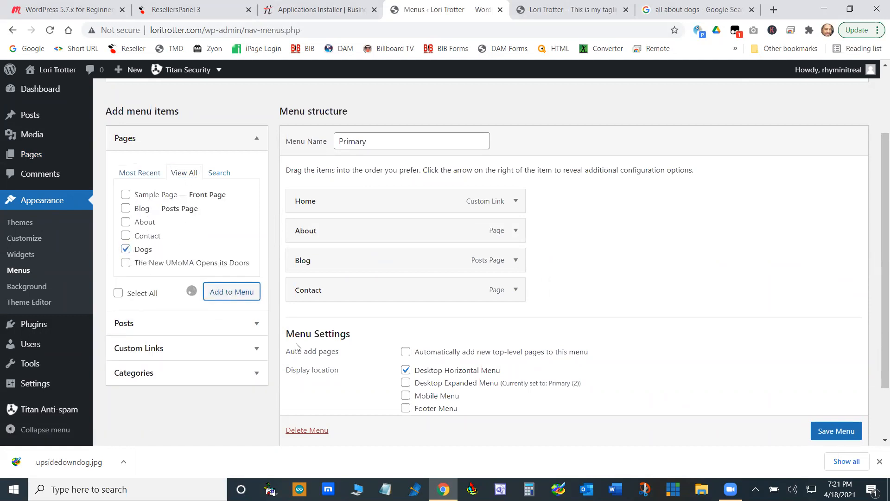
drag(336, 320, 336, 265)
click(837, 431)
scroll(783, 394, down, 1)
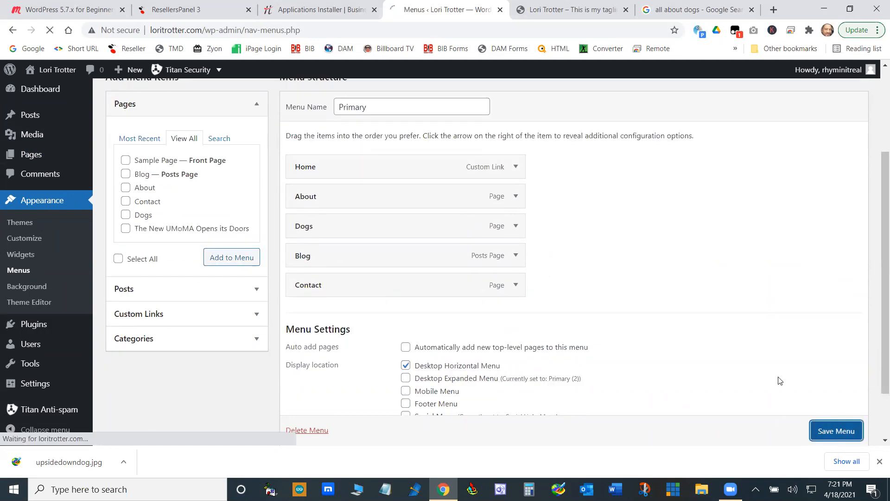
scroll(449, 353, down, 2)
scroll(477, 366, down, 5)
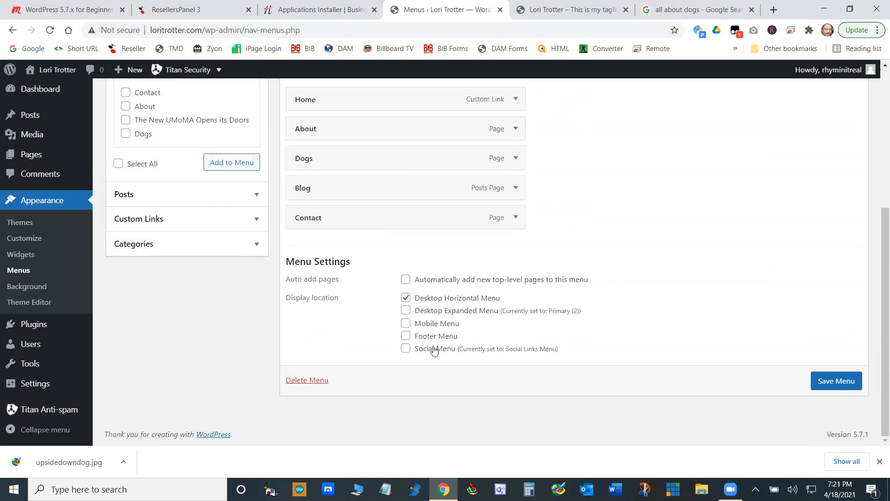
scroll(550, 345, up, 5)
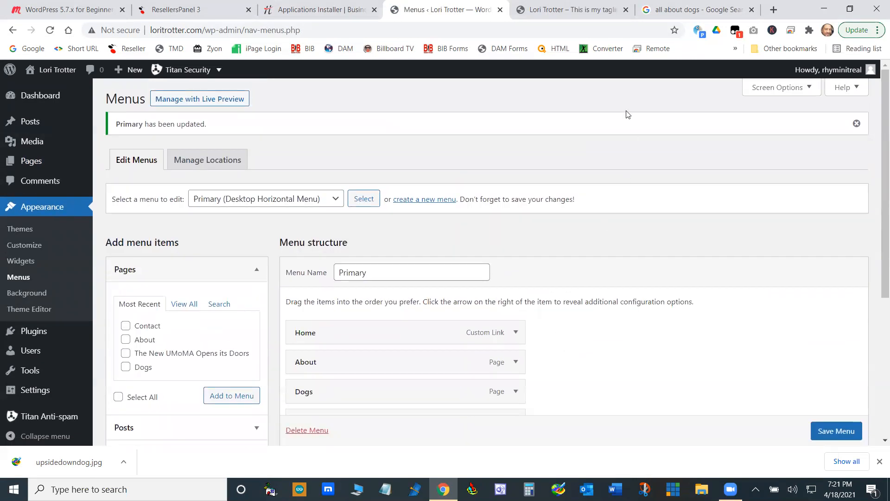
- Reload the live site's home page and check the Dogs and Blog pages through the site navigation
click(574, 9)
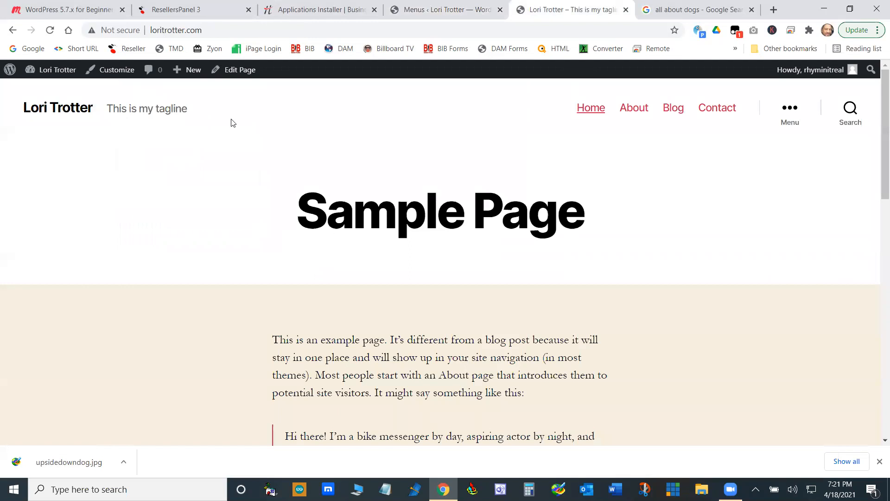
click(77, 110)
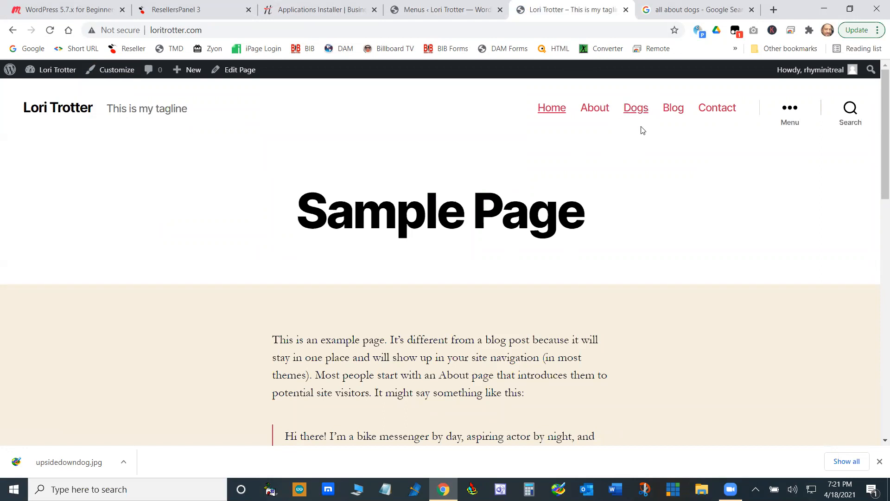
click(634, 111)
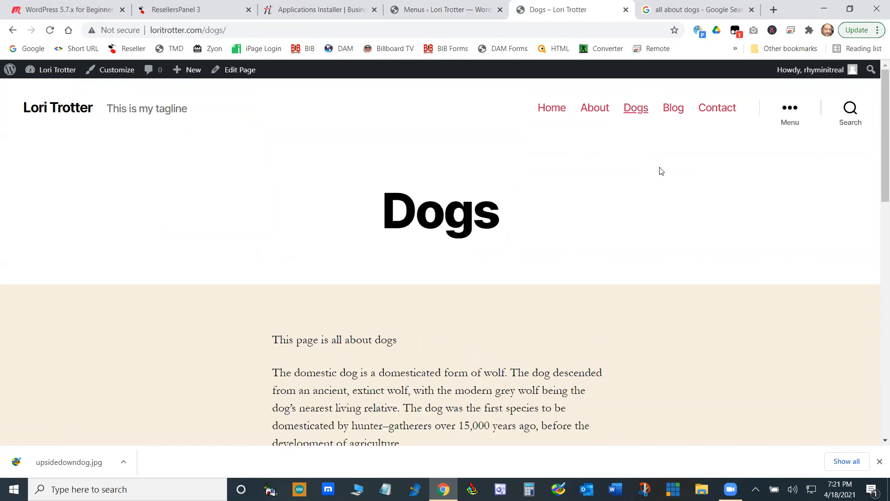
scroll(663, 186, down, 8)
scroll(668, 197, down, 3)
scroll(682, 218, up, 8)
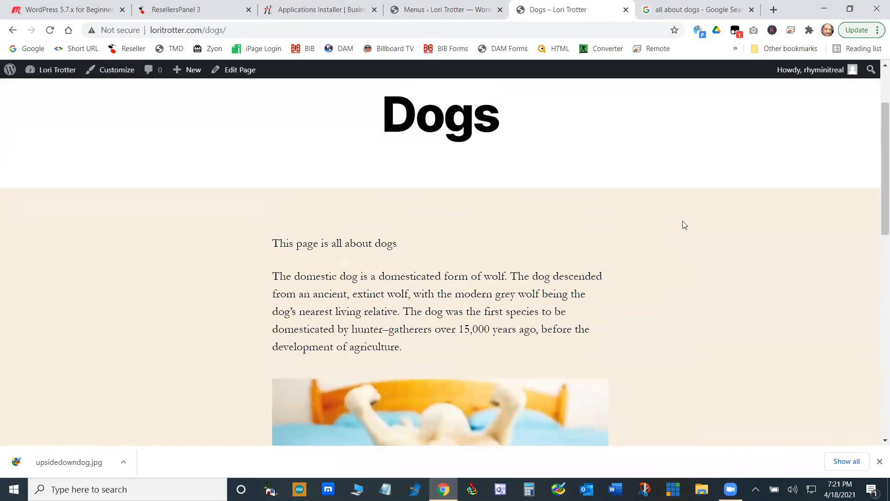
scroll(682, 223, down, 4)
scroll(683, 225, down, 9)
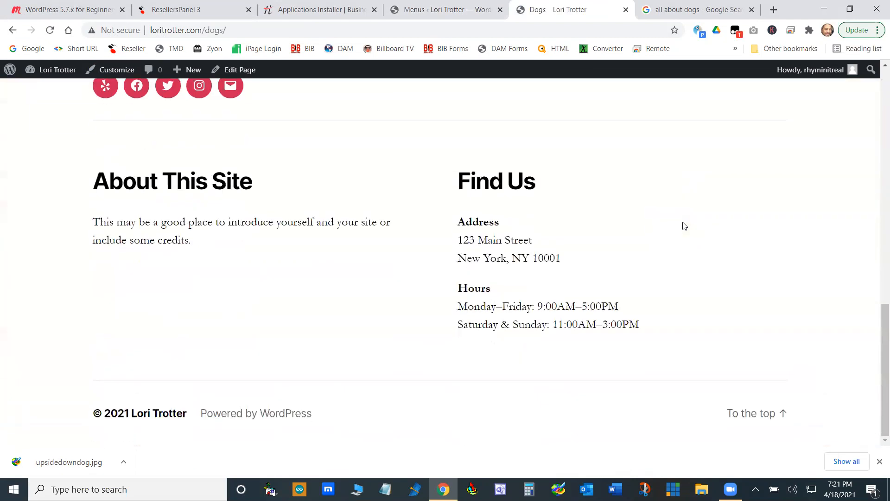
scroll(683, 221, up, 10)
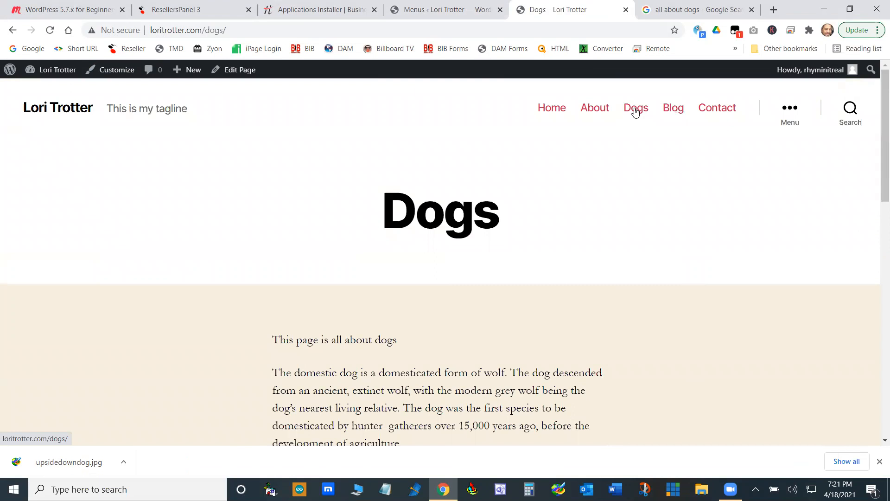
click(676, 110)
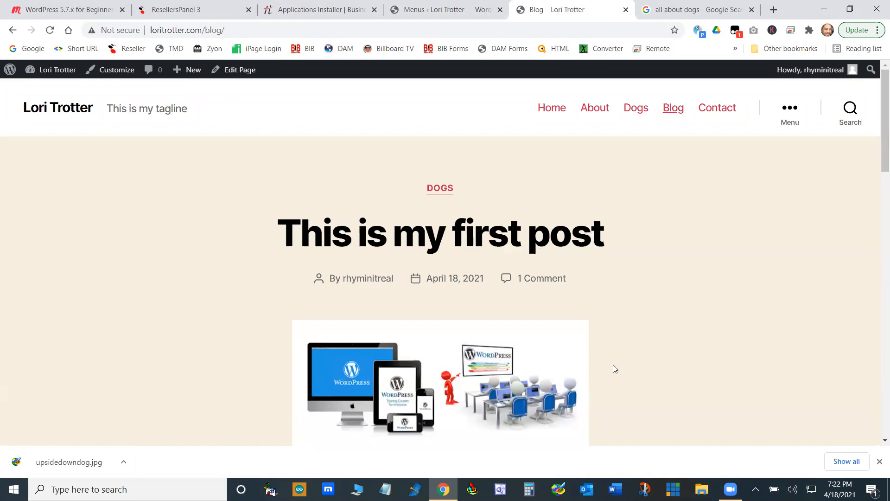
- Look over the live Blog page, and view the dashboard's Media Library as a list and as a grid
scroll(656, 330, down, 6)
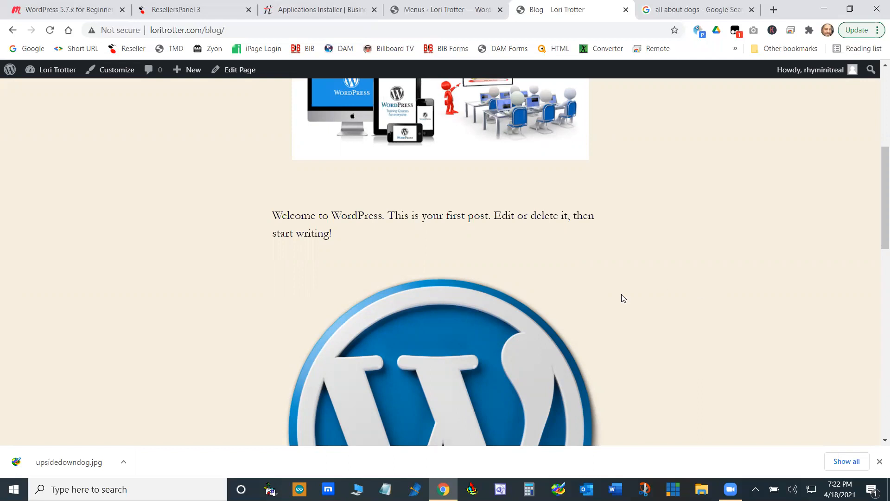
scroll(661, 271, up, 5)
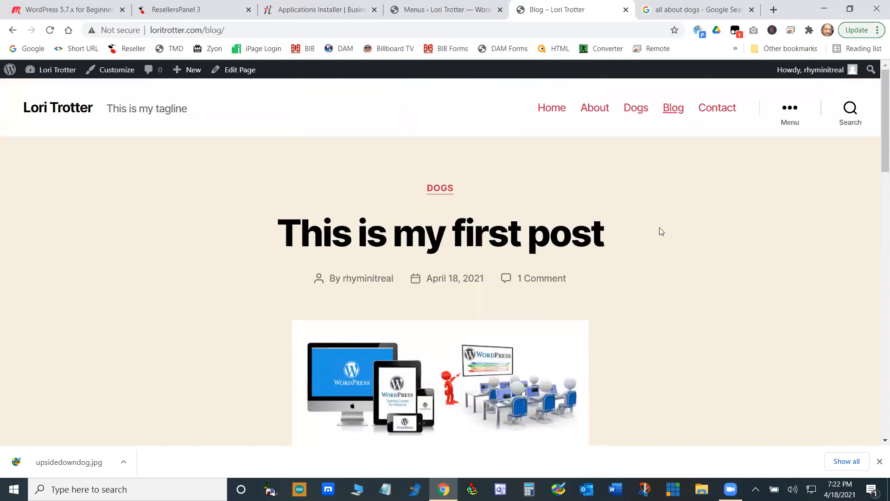
click(446, 9)
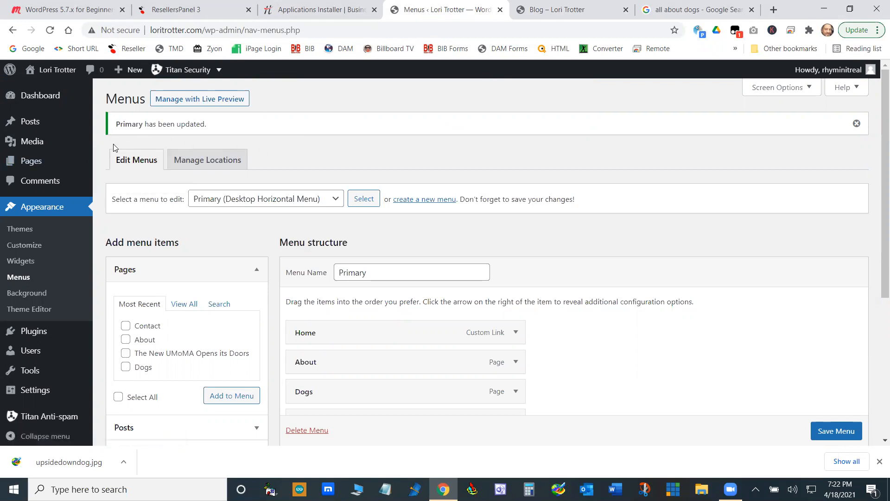
click(30, 144)
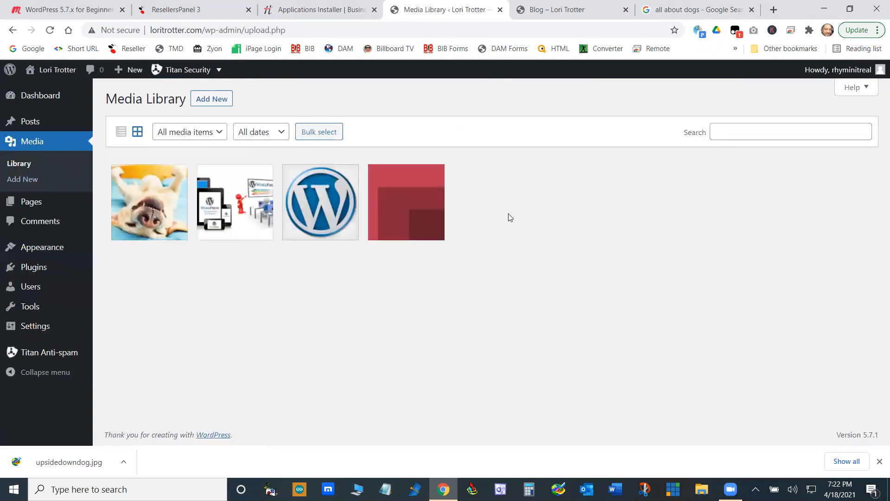
click(122, 133)
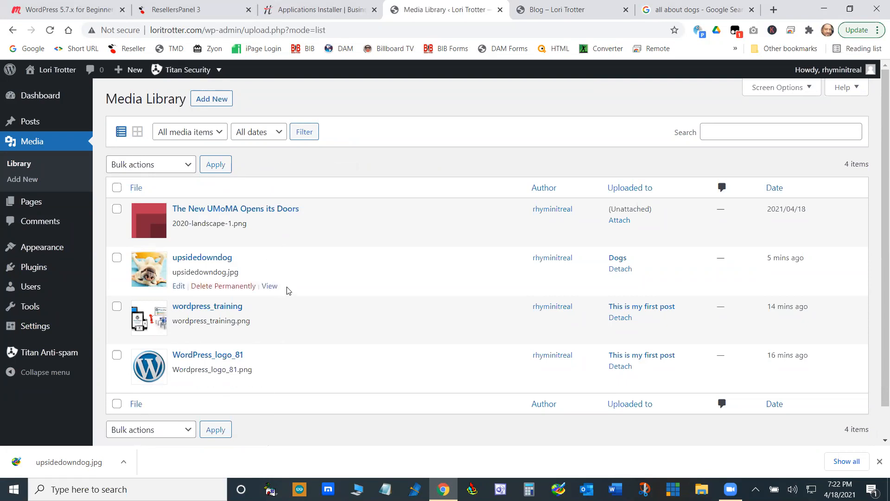
click(137, 133)
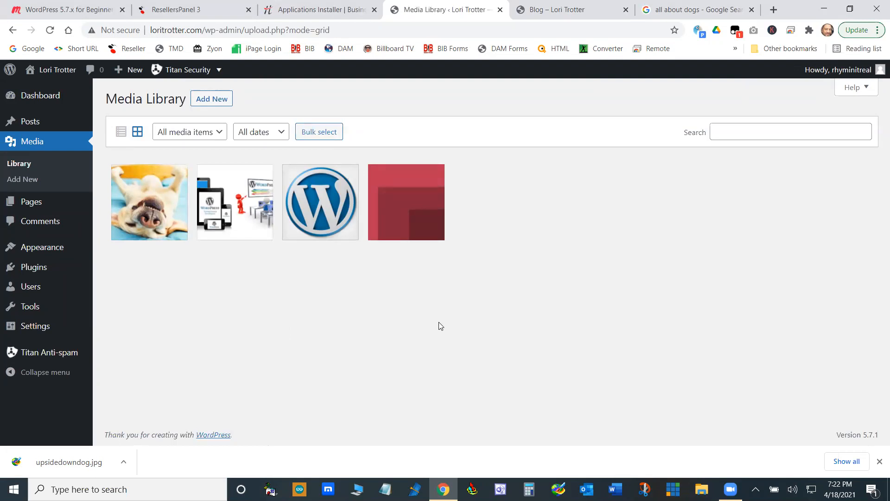
- Copy the upside-down dog image's title into its alternative text as "upsidedowndog" in the attachment details
click(157, 208)
click(697, 213)
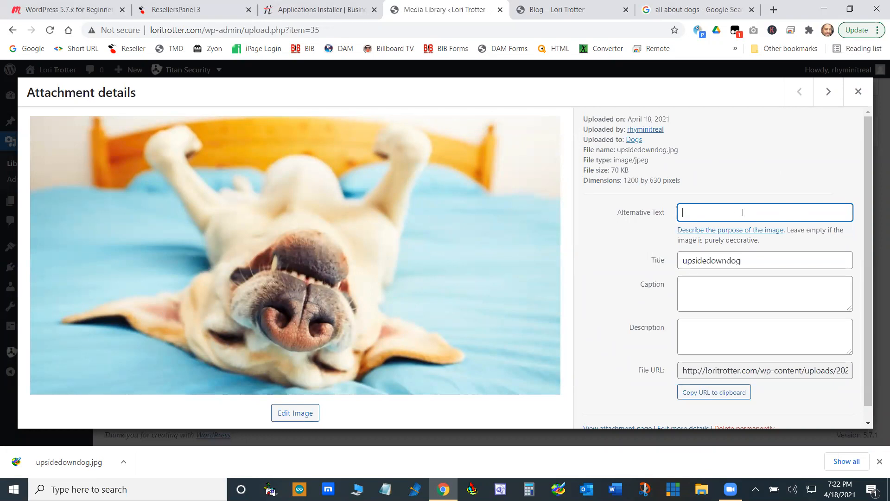
double_click(748, 263)
right_click(685, 260)
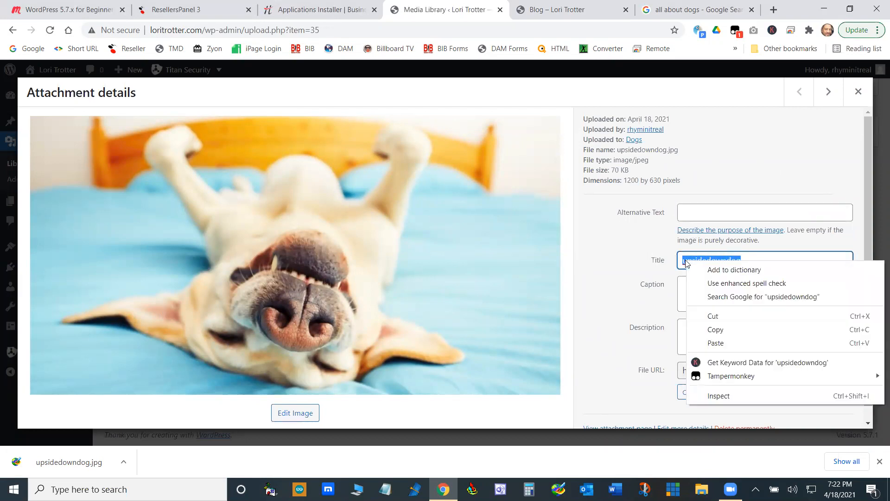
click(728, 329)
right_click(769, 212)
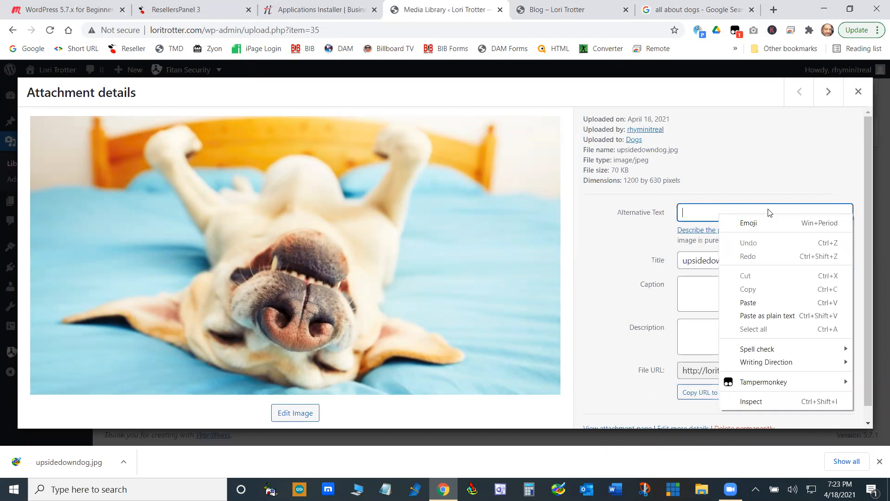
click(765, 301)
click(709, 293)
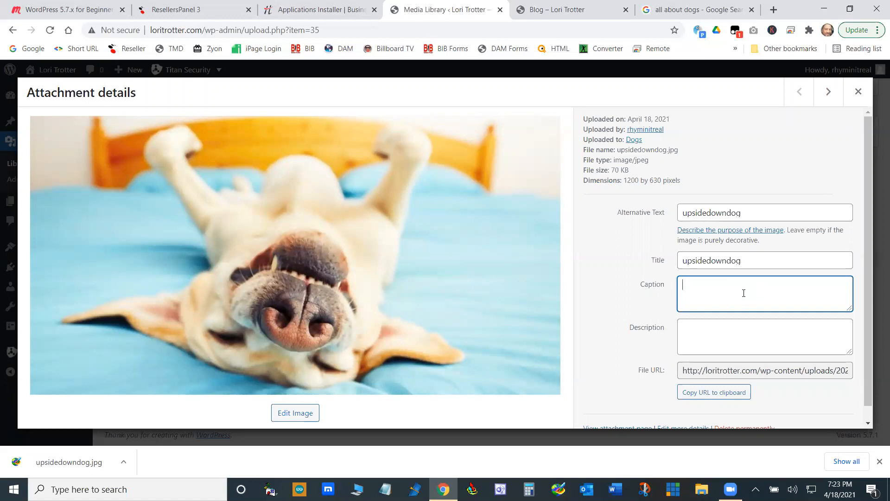
click(728, 331)
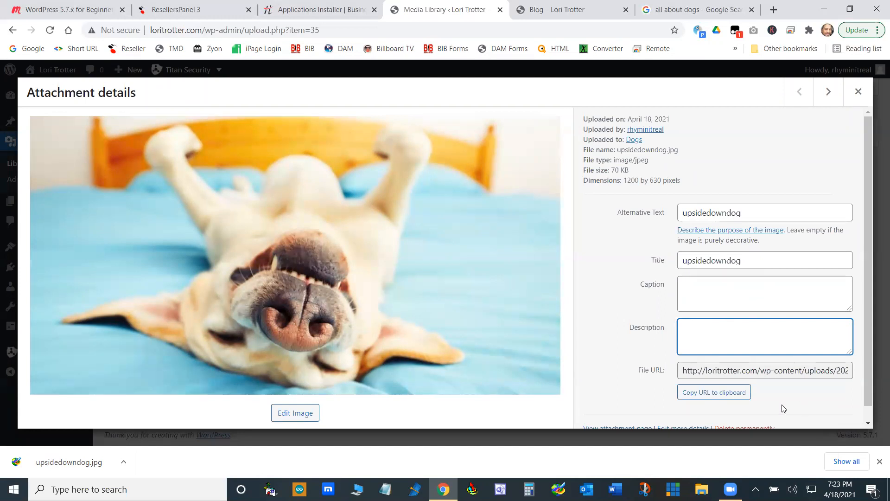
- Copy the dog image's file URL, view the image at that address in a new browser tab, and close the tab
drag(684, 370, 851, 371)
key(ctrl+c)
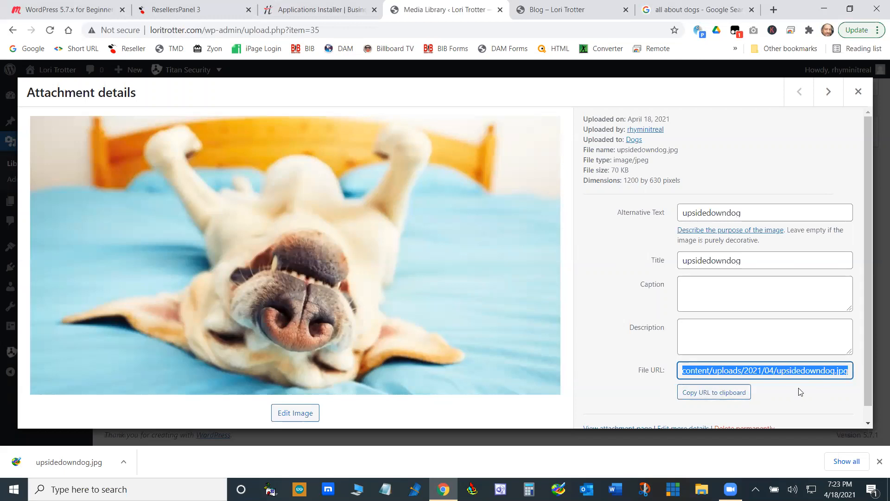
right_click(773, 373)
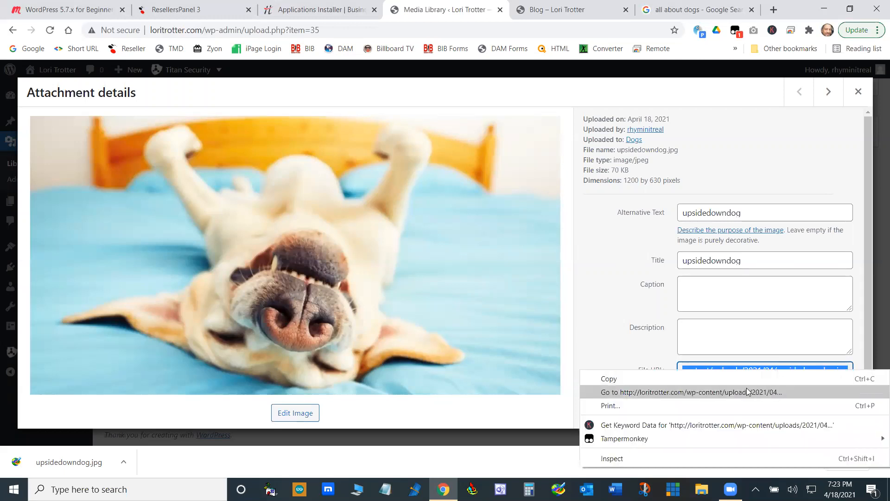
click(721, 380)
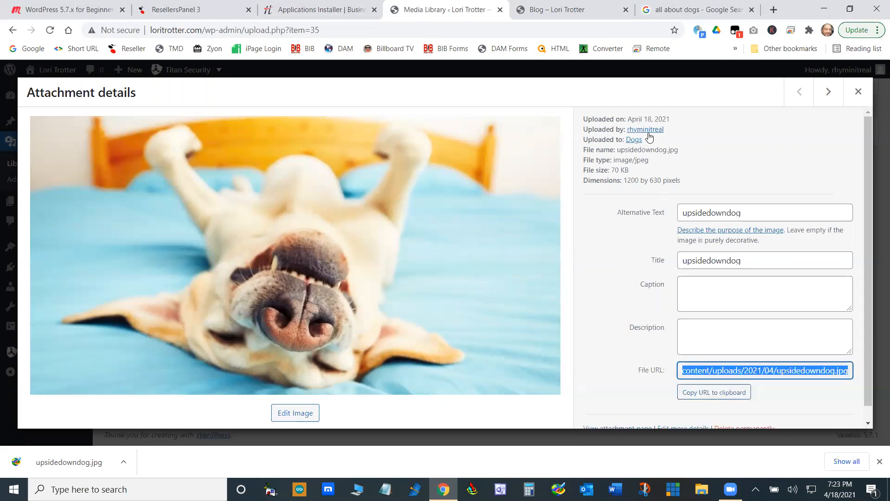
click(773, 9)
right_click(495, 30)
click(551, 108)
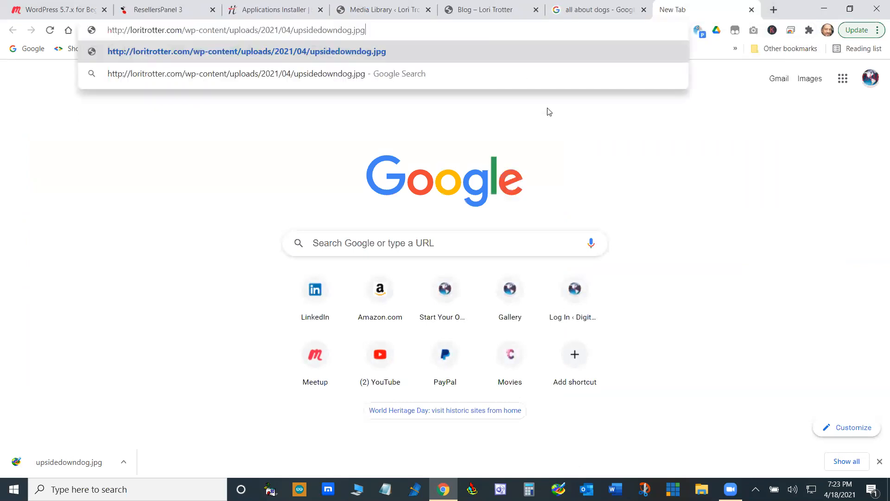
key(Return)
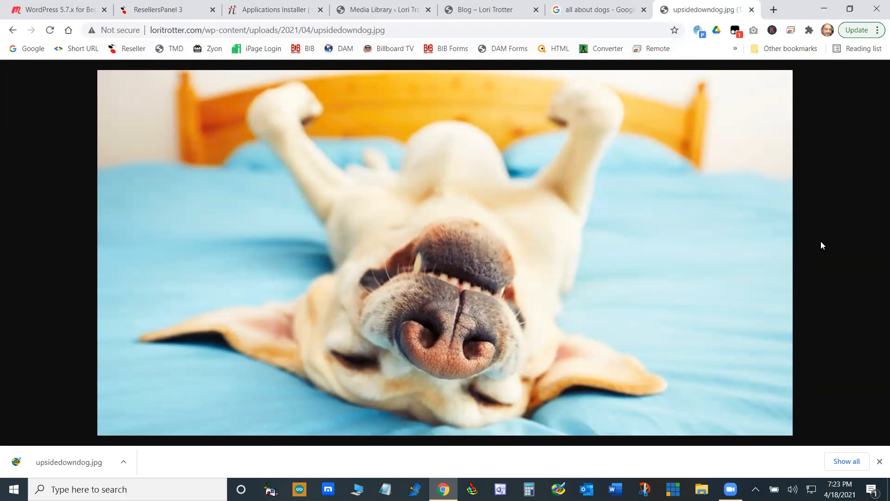
click(752, 9)
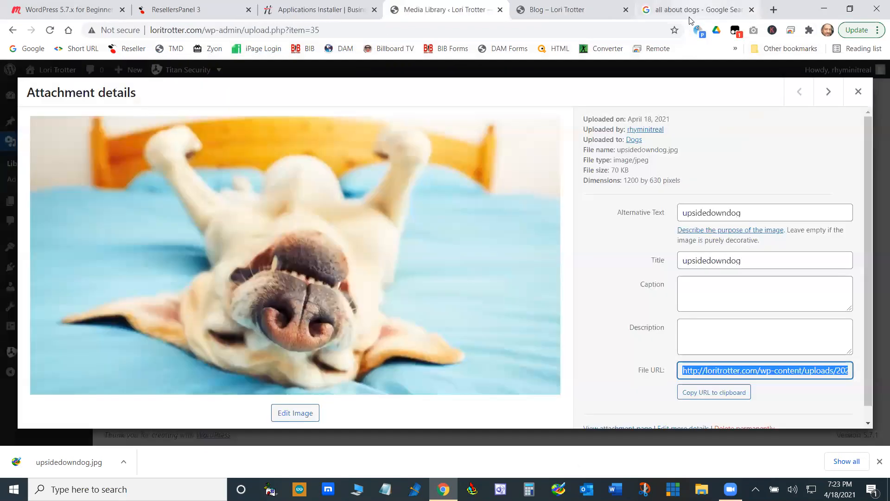
- Examine the attachment details of the dog, wordpress_training and Wordpress_logo_81 images, and return to the Media Library
scroll(632, 350, down, 1)
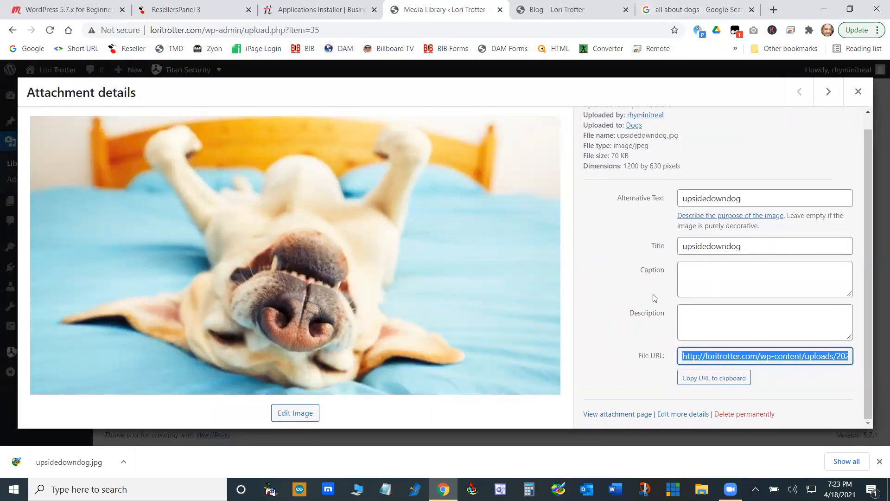
scroll(638, 298, up, 1)
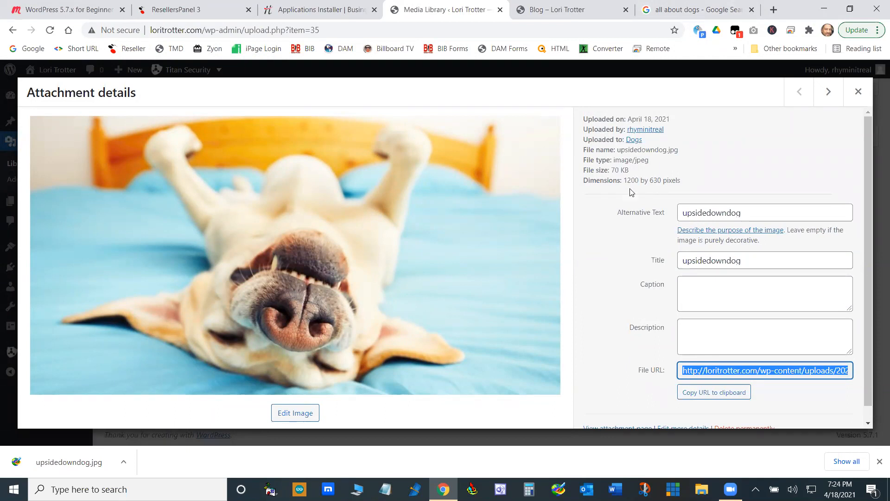
scroll(651, 271, down, 1)
scroll(651, 271, down, 1)
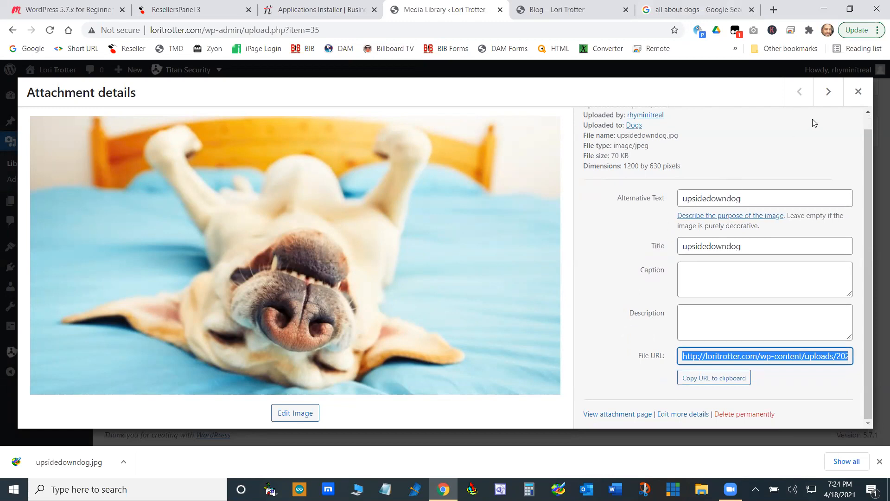
click(829, 91)
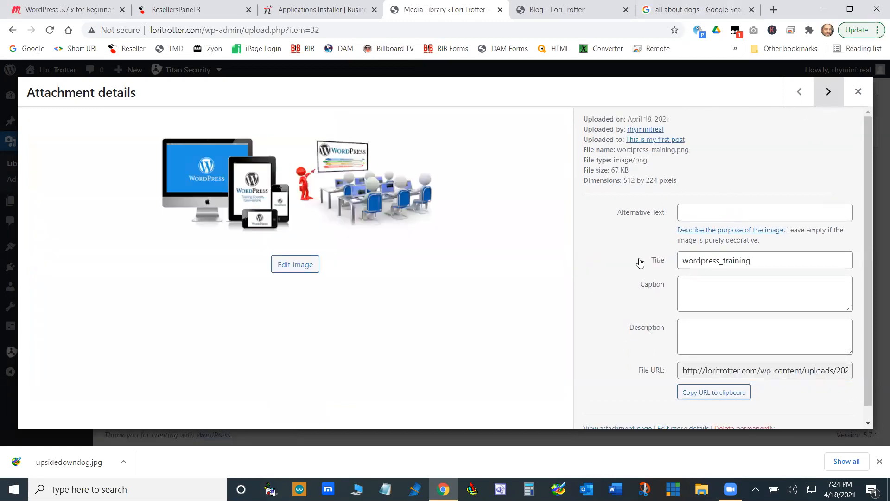
click(828, 92)
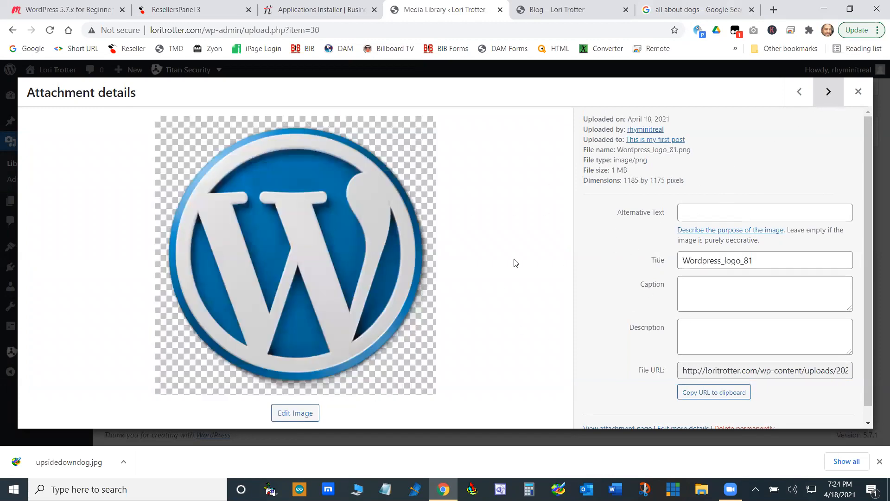
click(858, 93)
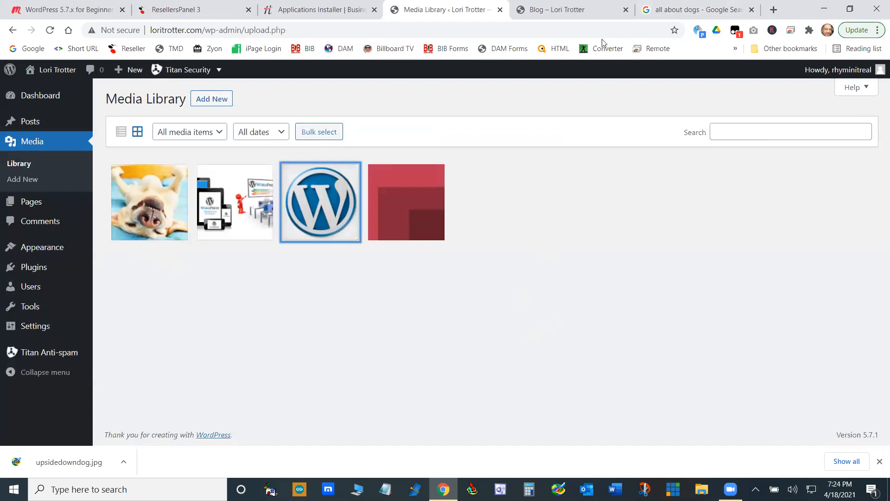
- Compare the source dog picture in the Google image results with the live Dogs page, and reload that page
click(690, 10)
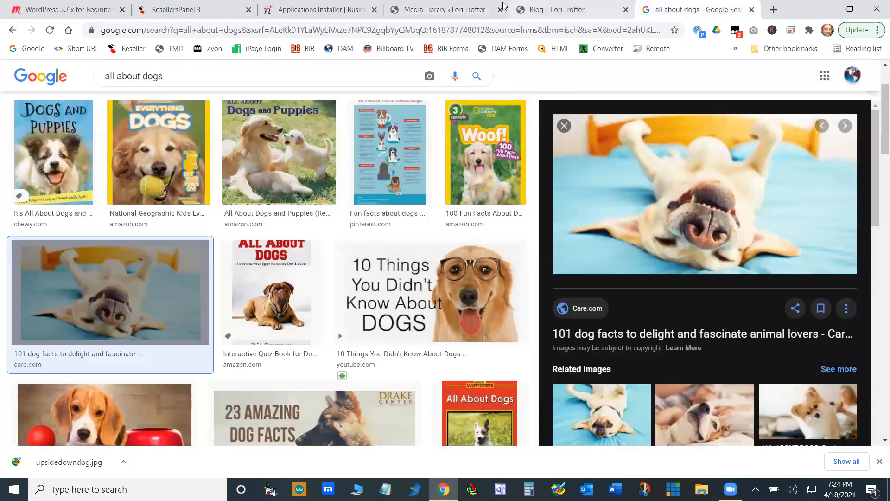
click(446, 8)
click(551, 6)
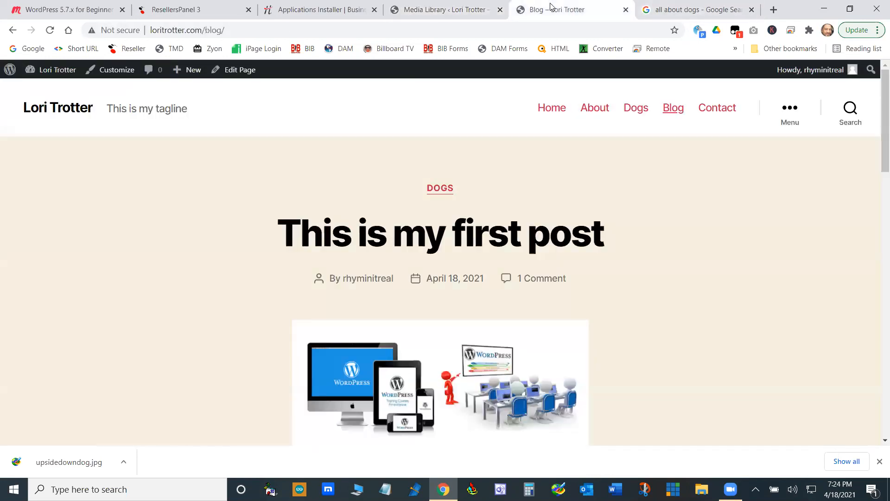
click(638, 111)
scroll(753, 212, down, 10)
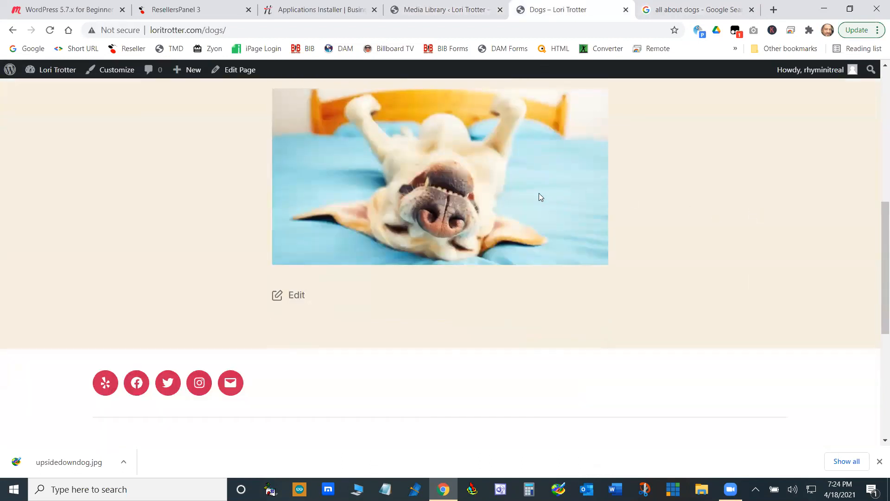
scroll(538, 199, up, 4)
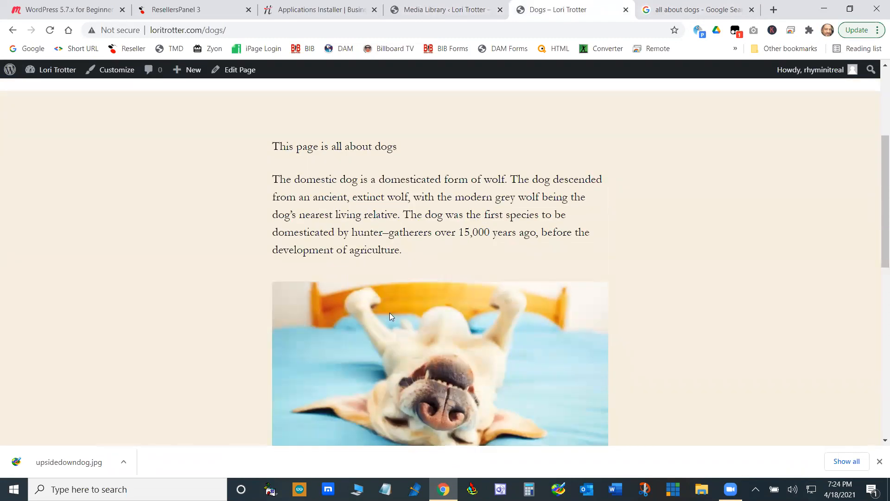
click(49, 33)
scroll(540, 341, down, 2)
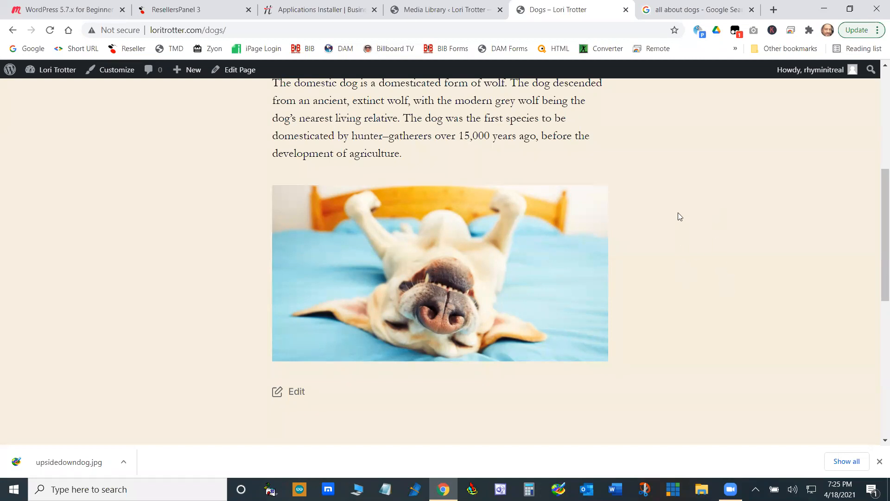
click(442, 9)
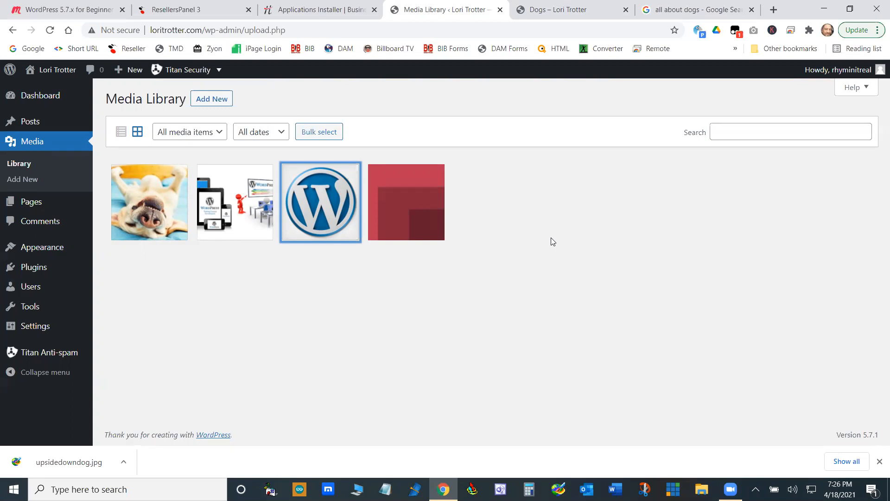
click(561, 10)
scroll(529, 212, up, 6)
scroll(439, 197, down, 10)
scroll(433, 298, up, 1)
scroll(427, 159, up, 5)
scroll(447, 206, down, 4)
scroll(449, 204, down, 1)
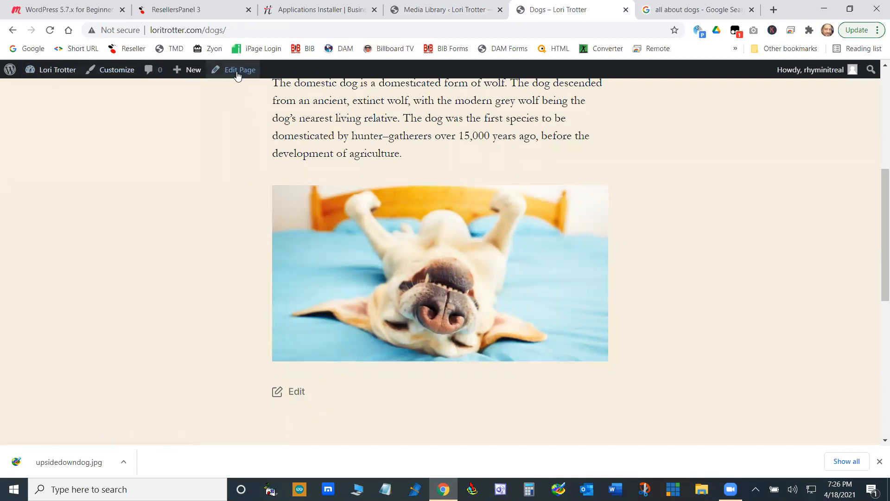
- Open the Dogs page for editing and bring up the full block library below the upside-down dog image
click(297, 393)
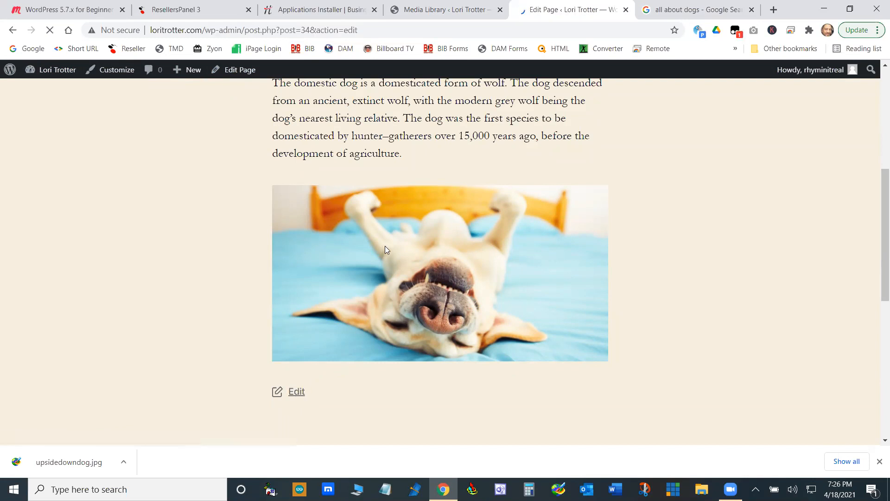
scroll(560, 202, down, 2)
scroll(560, 201, up, 2)
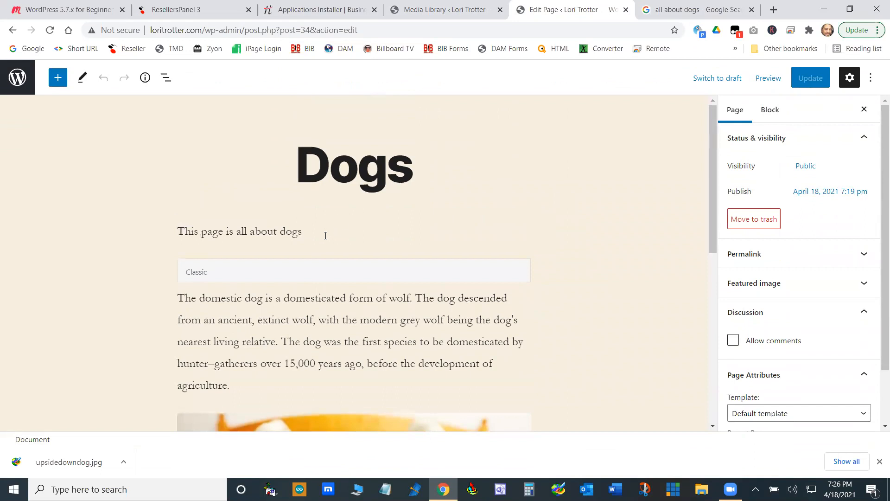
scroll(353, 299, down, 6)
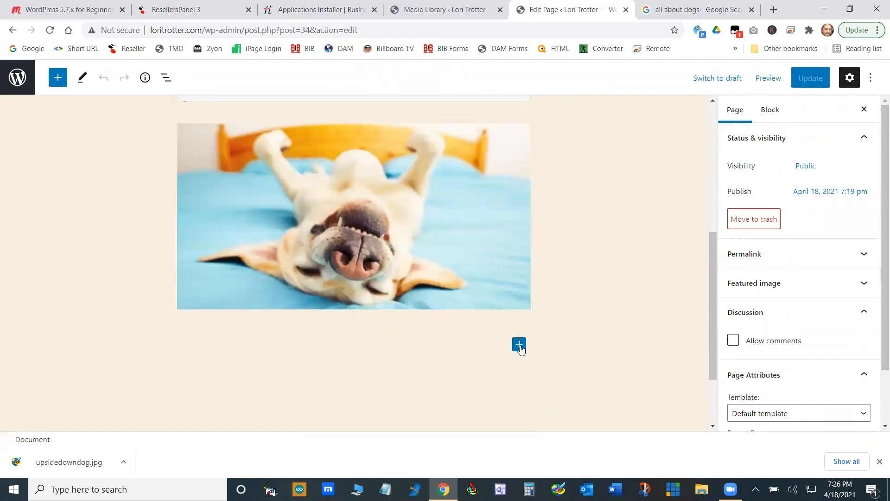
click(519, 344)
click(611, 315)
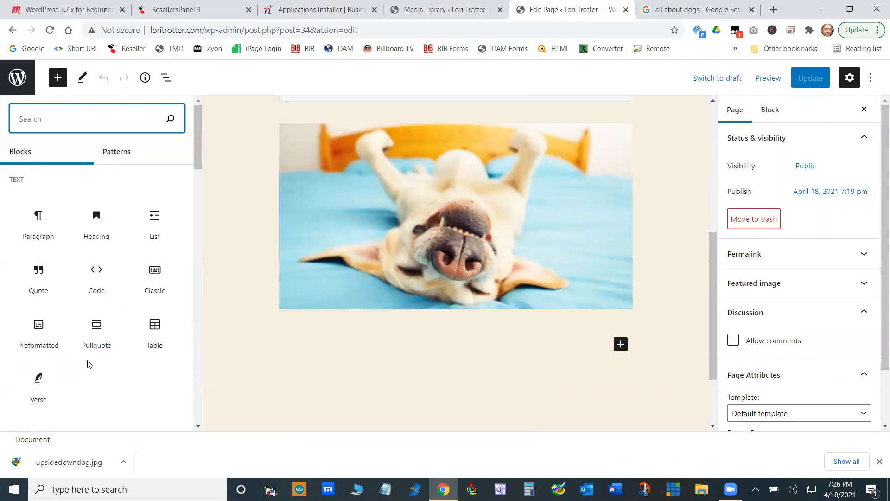
- Browse the text, media, design and widget blocks and add a Latest Posts block to the Dogs page
mouse_move(88, 352)
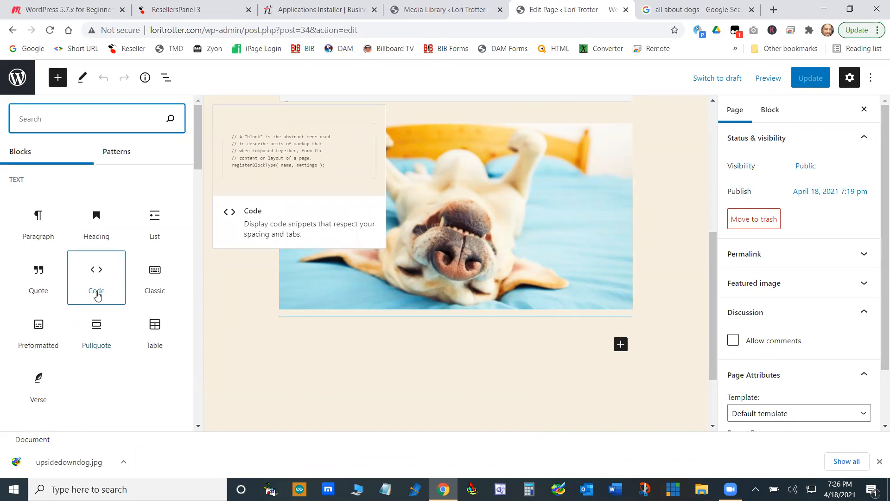
scroll(72, 281, down, 3)
scroll(72, 282, down, 1)
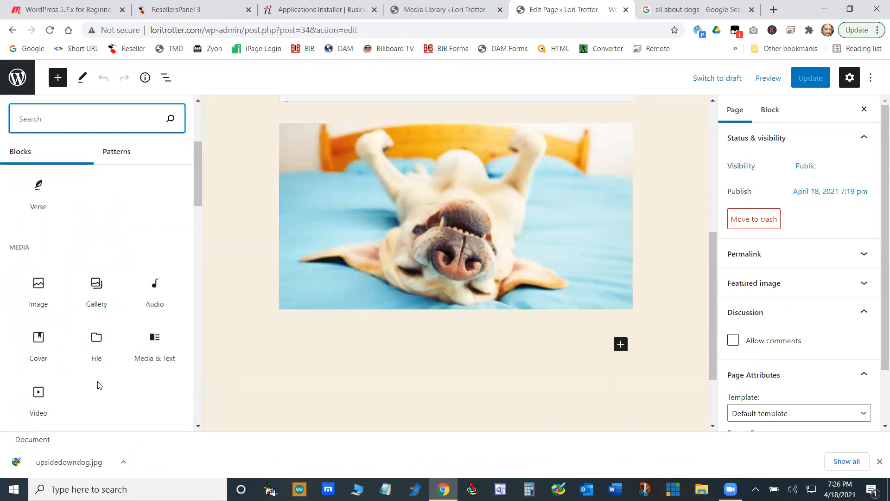
scroll(96, 371, down, 4)
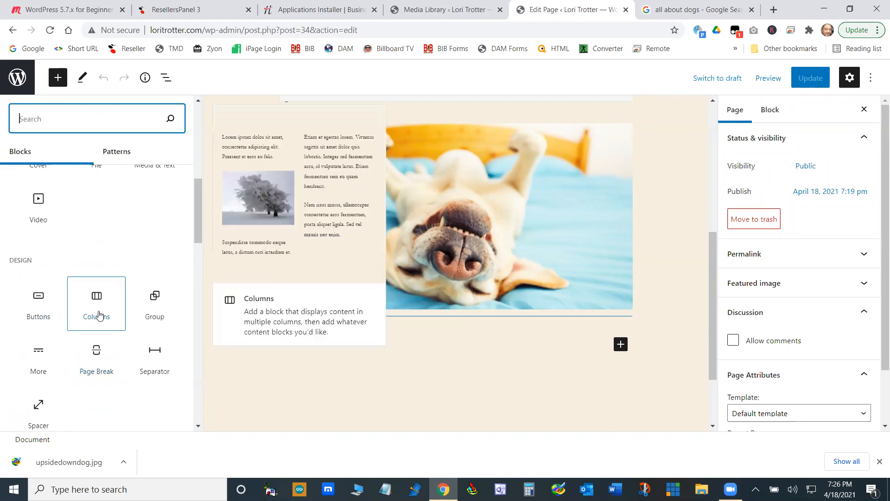
scroll(94, 372, down, 3)
scroll(94, 367, down, 2)
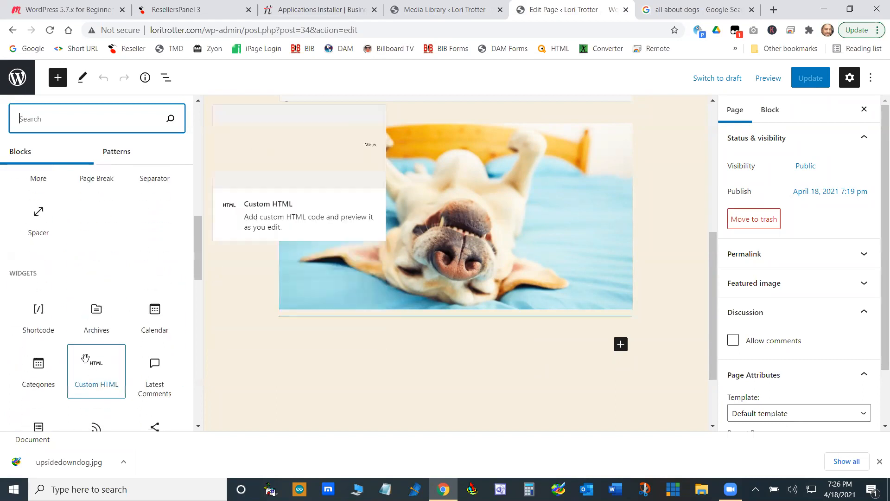
scroll(148, 340, down, 2)
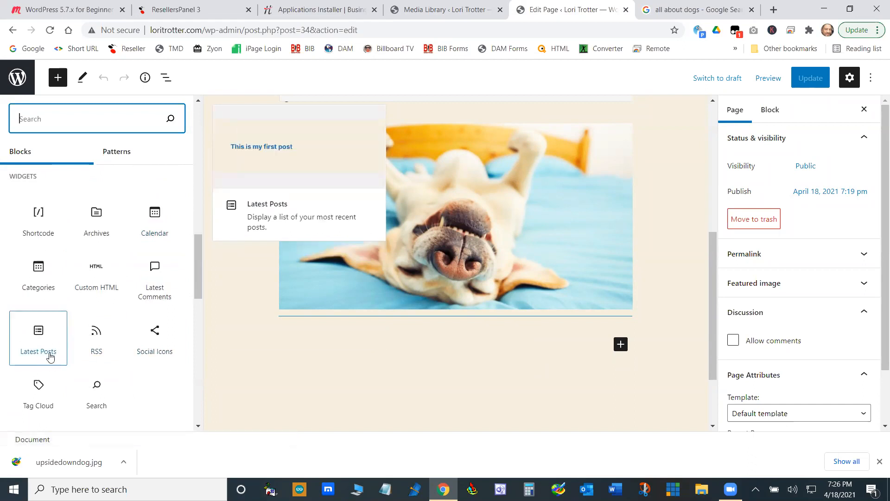
click(45, 350)
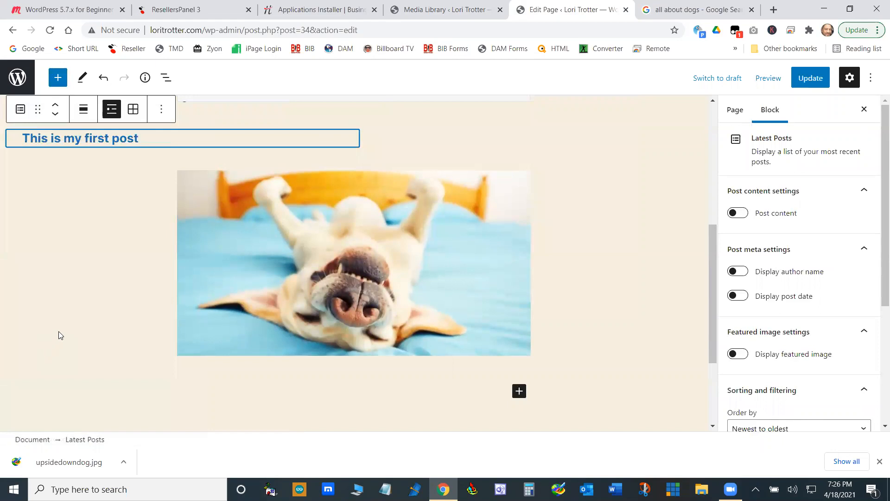
- Check where the Latest Posts block sits on the Dogs page and remove that block
scroll(631, 273, up, 4)
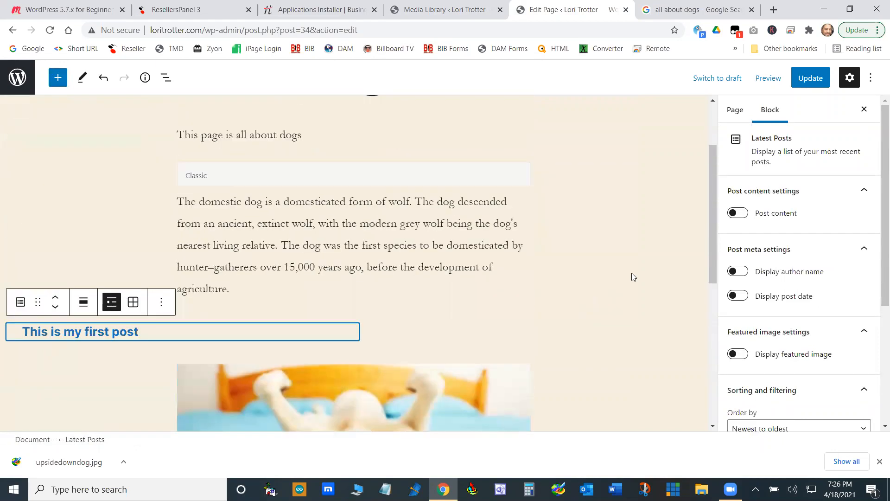
scroll(632, 273, down, 6)
scroll(631, 272, up, 4)
scroll(631, 273, up, 4)
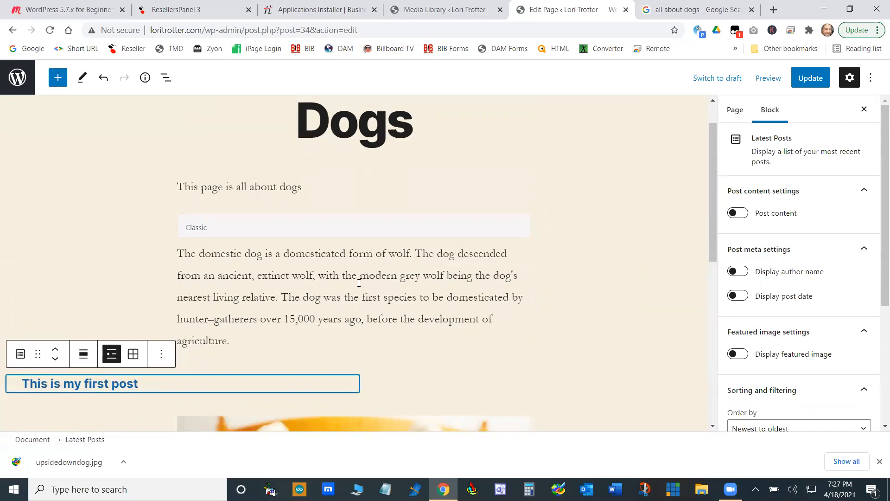
click(161, 354)
click(181, 318)
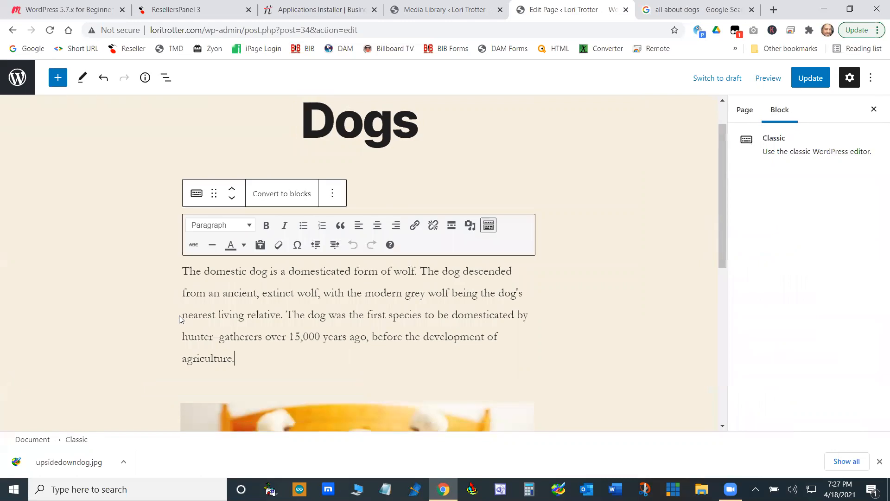
- Leave the Dogs page editor without saving and look through the list of all pages
scroll(602, 300, down, 5)
scroll(608, 298, up, 6)
scroll(609, 297, down, 10)
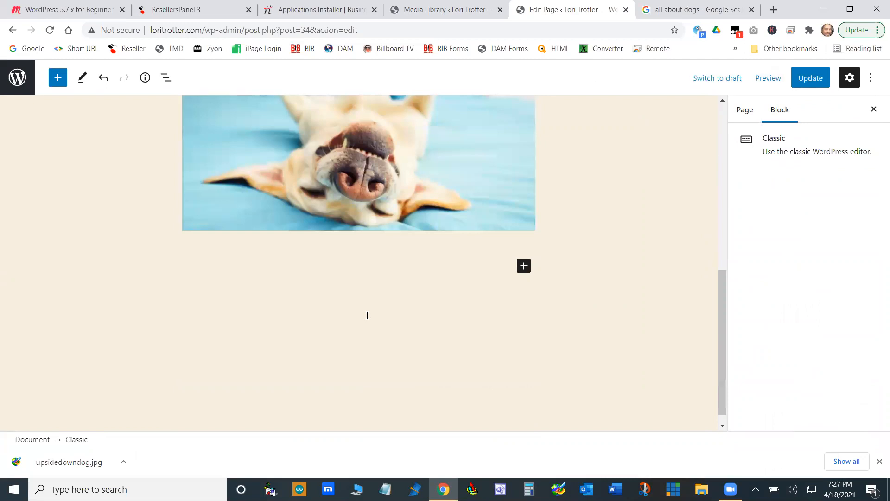
scroll(430, 325, up, 8)
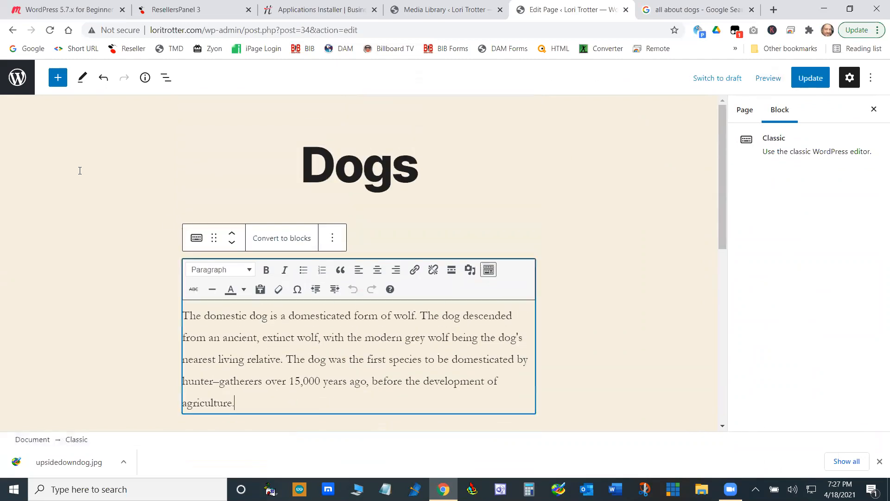
click(15, 80)
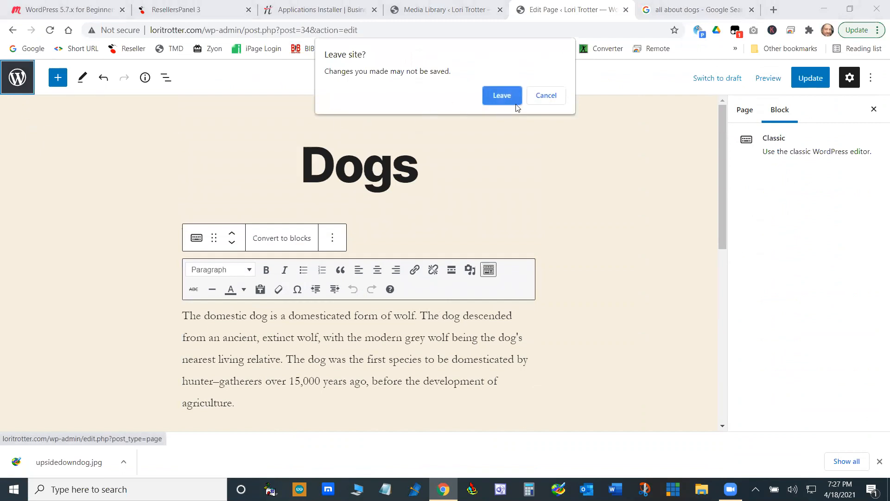
click(509, 94)
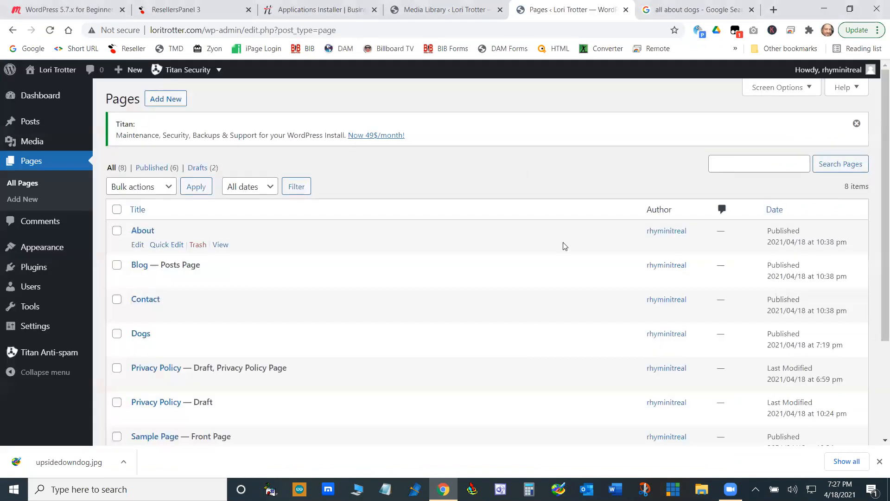
scroll(445, 260, down, 2)
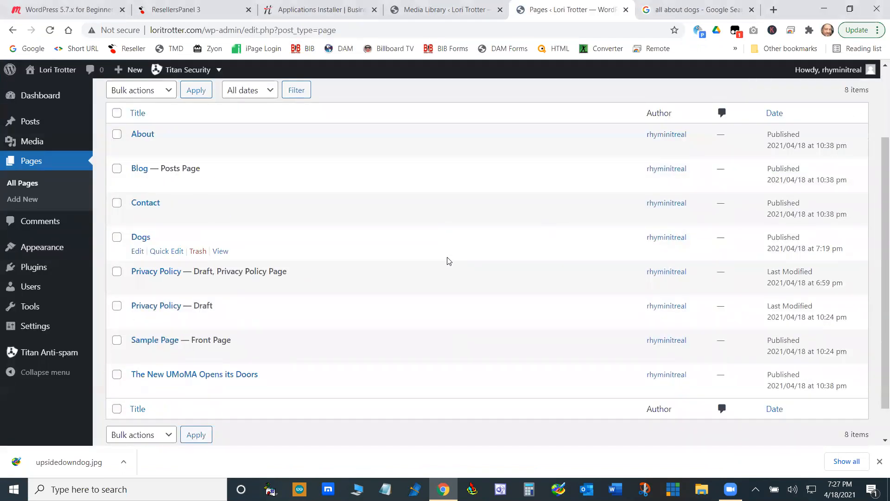
- Open the installed plugins list, reload it, and go to the page for adding new plugins
mouse_move(41, 271)
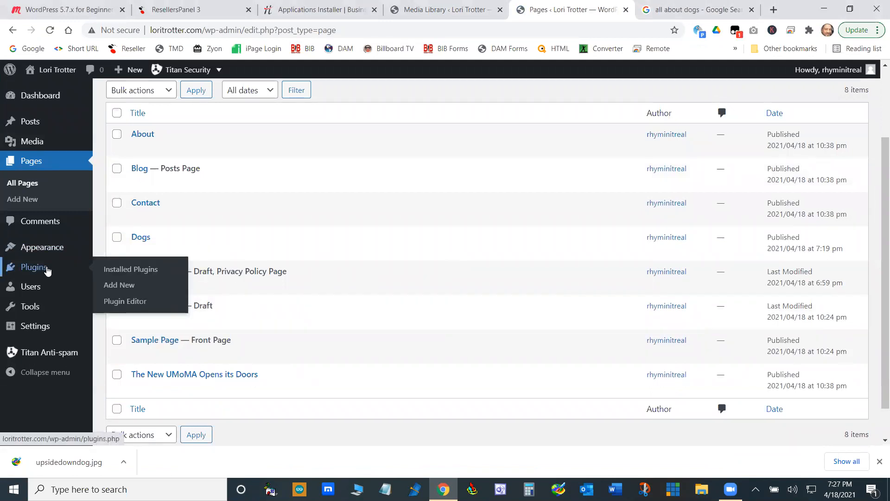
click(135, 273)
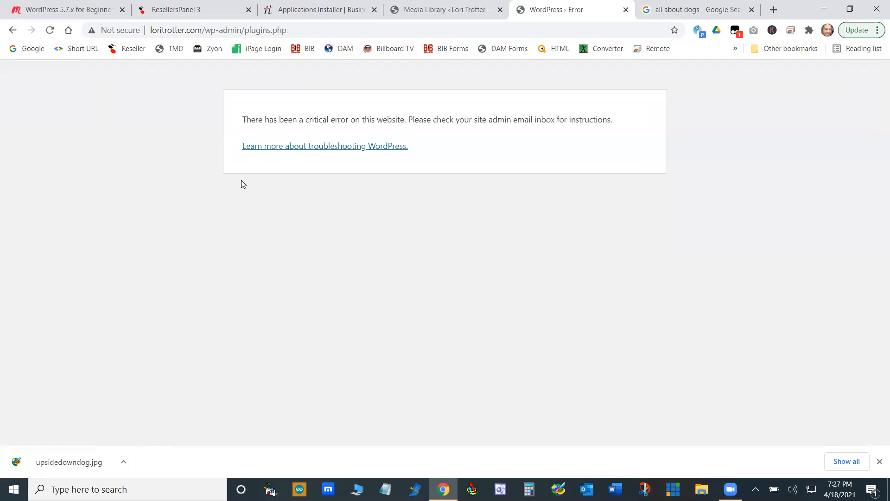
click(50, 30)
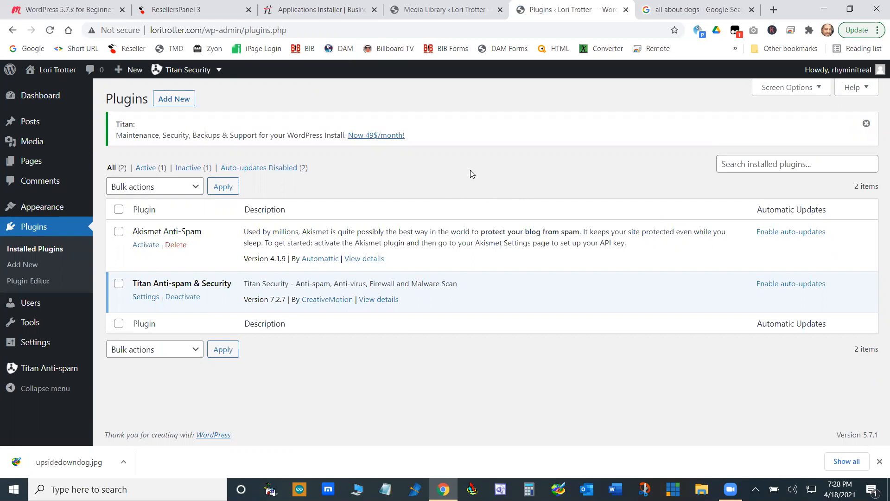
click(181, 102)
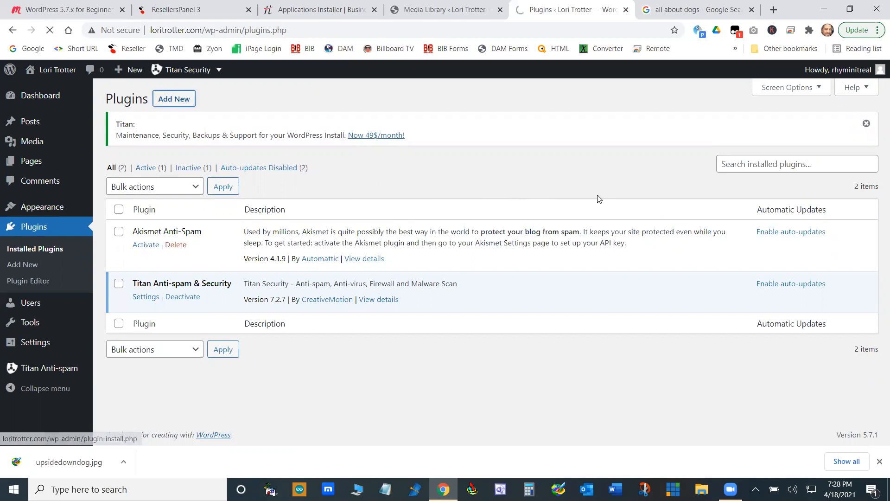
scroll(659, 280, down, 5)
scroll(659, 280, down, 5)
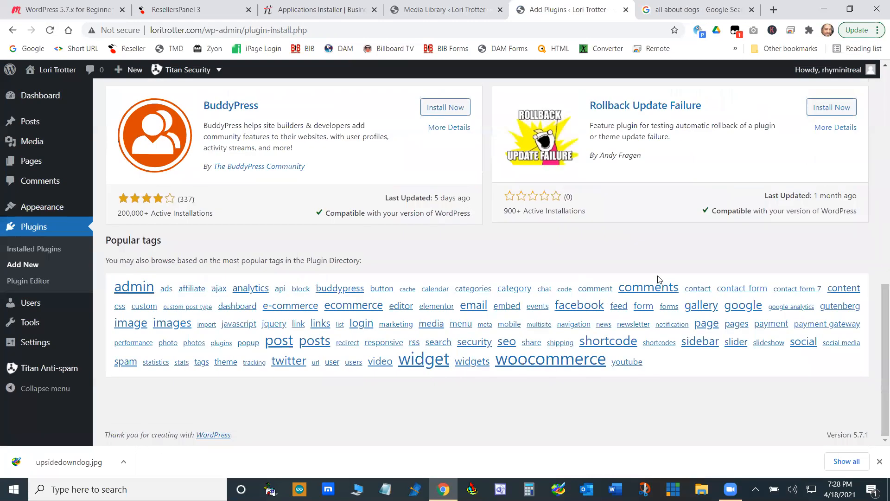
scroll(659, 280, up, 10)
- Search the plugin directory for "blocks" and install and activate Gutenberg Blocks – Ultimate Addons for Gutenberg
click(747, 133)
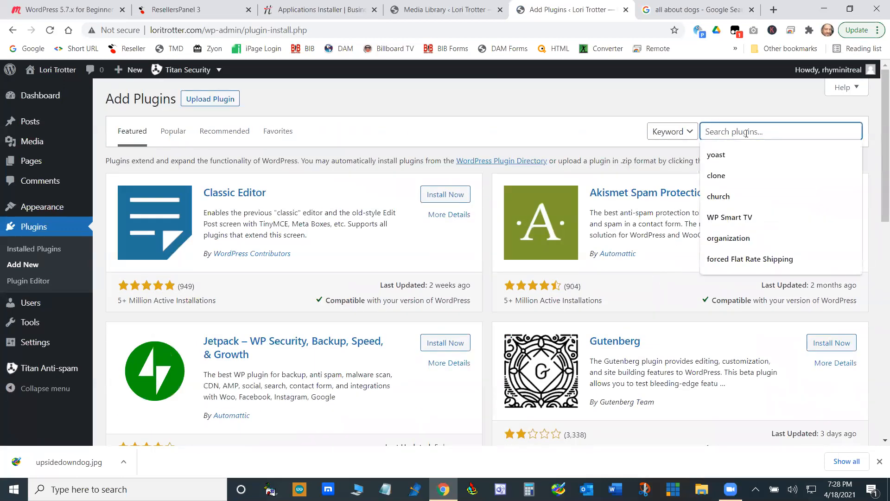
text(bloc)
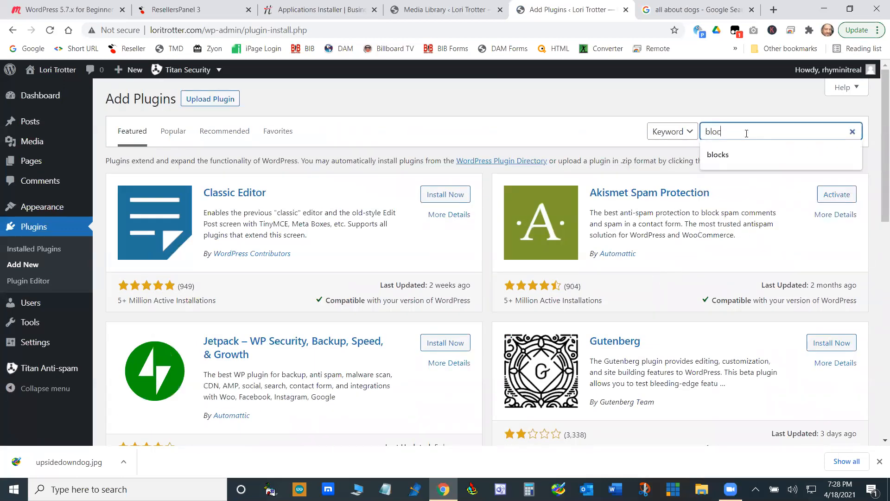
text(ks)
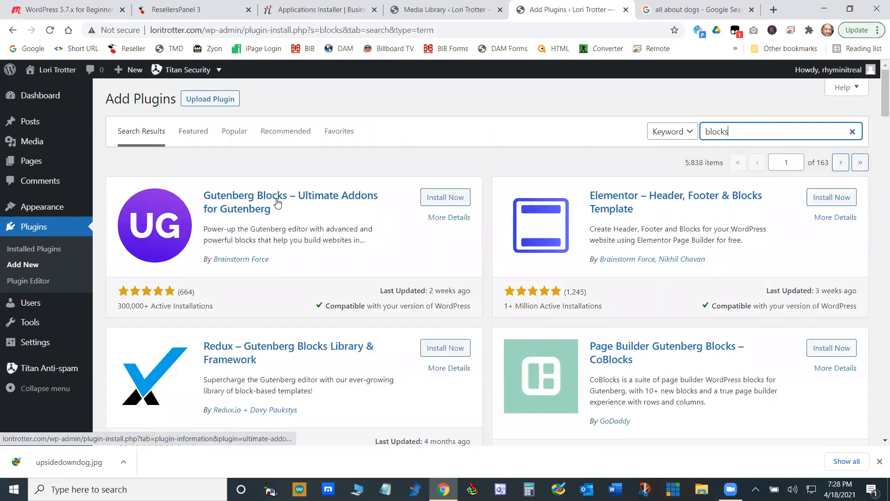
click(449, 200)
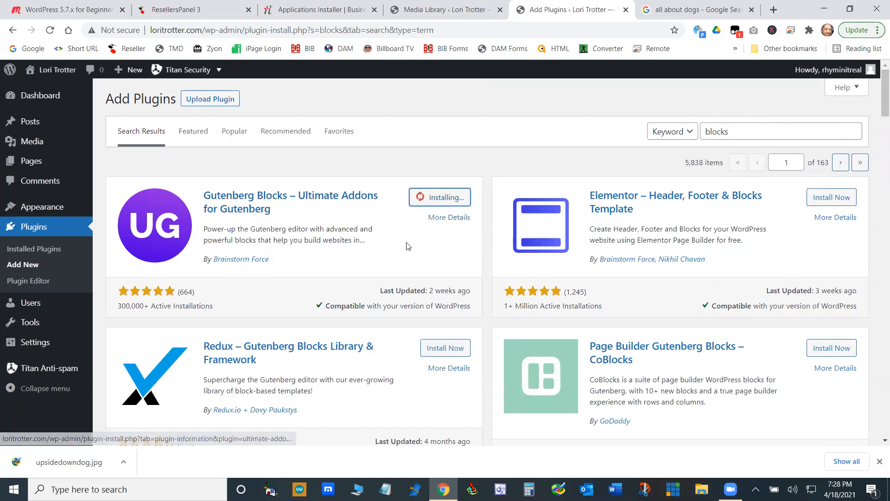
click(449, 198)
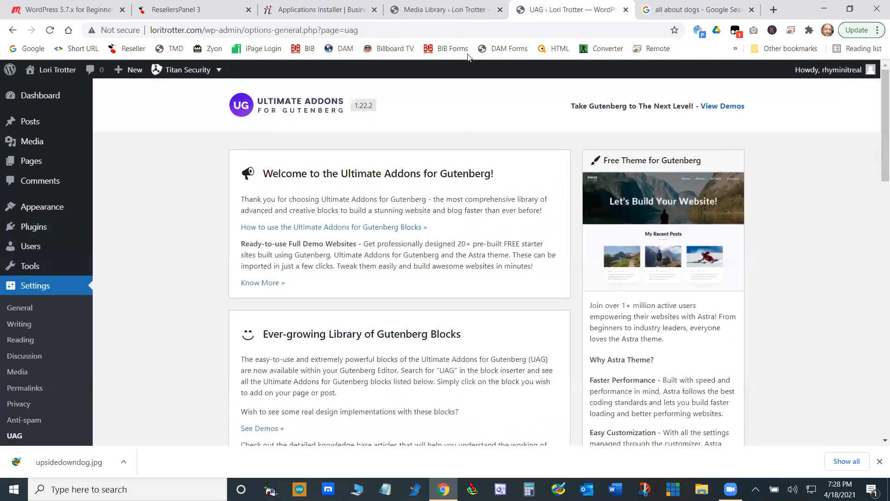
- Visit the live site and review the Dogs page
click(55, 91)
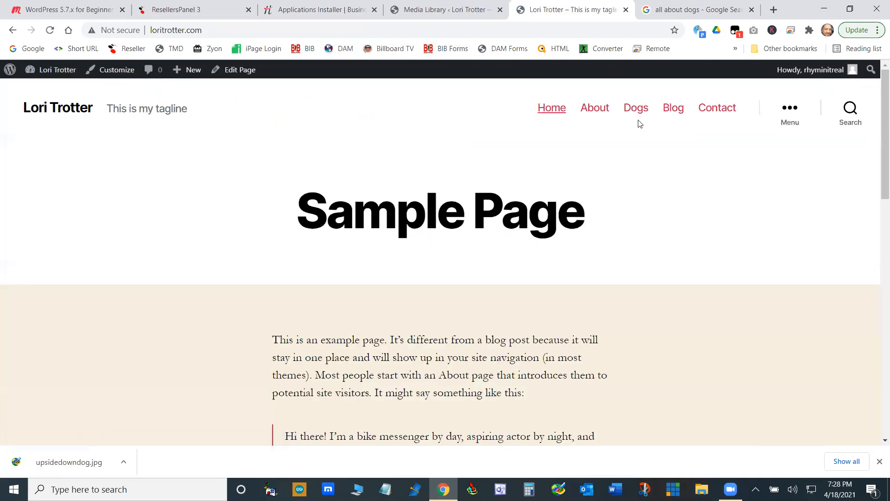
click(636, 108)
scroll(574, 169, down, 1)
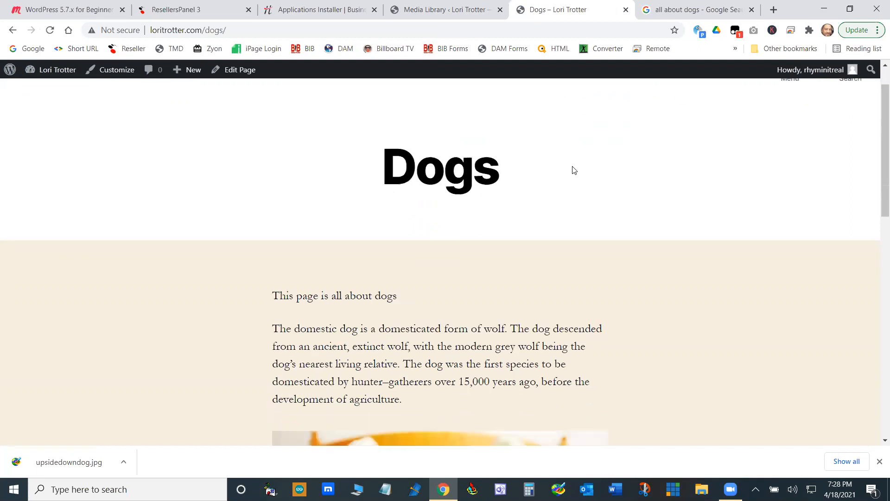
scroll(574, 170, down, 3)
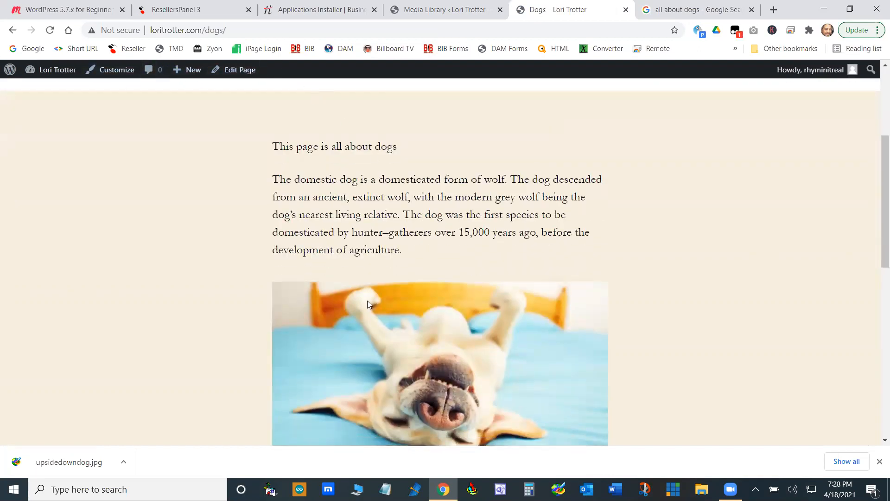
- Open the Dogs page for editing and dismiss the notice about a more recent autosave
click(244, 71)
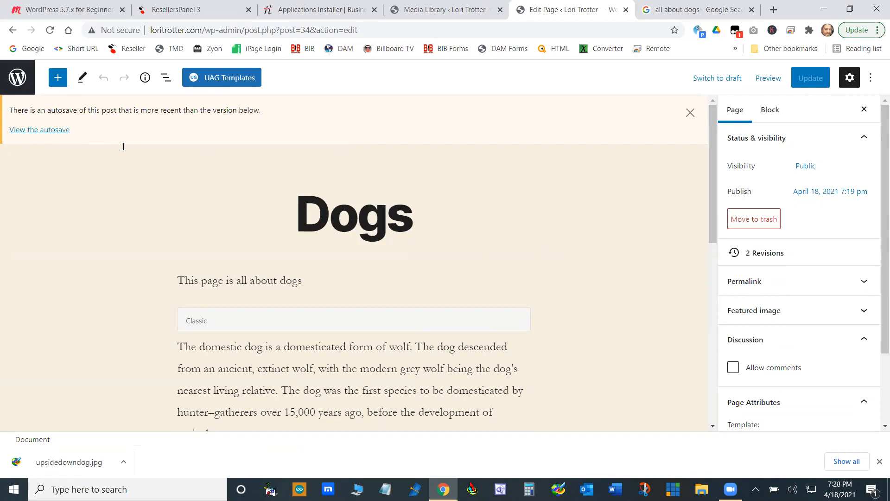
click(690, 112)
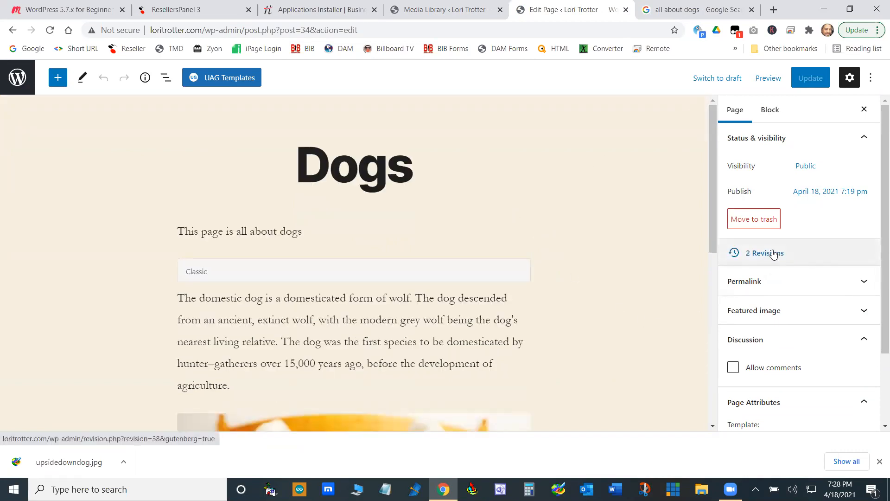
scroll(338, 193, down, 3)
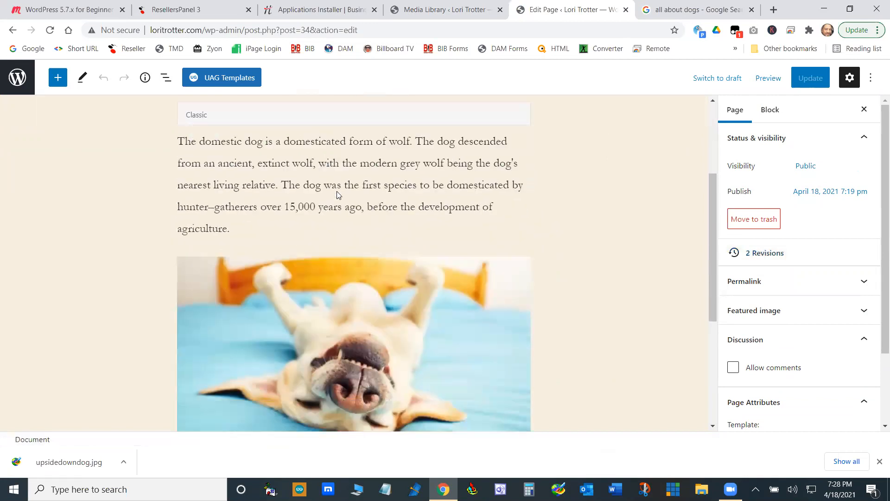
- Open the block inserter below the dog image and browse the full library of available blocks
scroll(338, 193, down, 4)
click(519, 250)
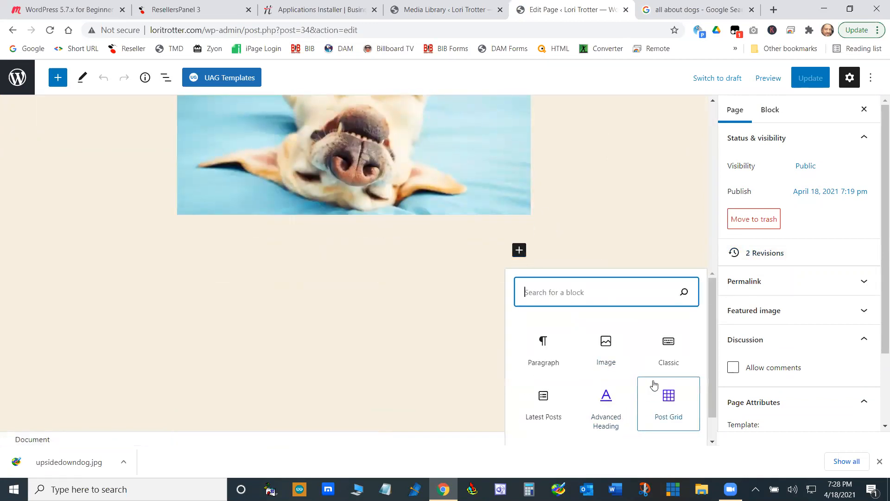
scroll(649, 399, down, 1)
click(606, 435)
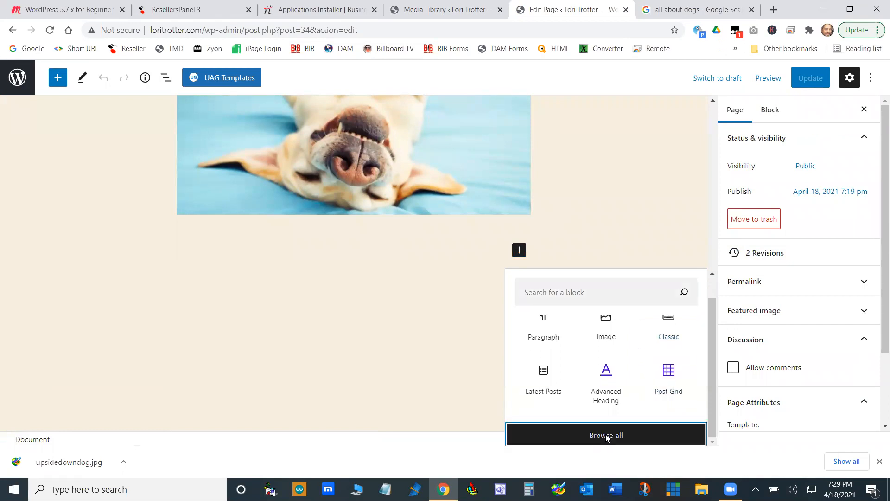
mouse_move(199, 120)
mouse_down()
mouse_move(171, 284)
mouse_move(183, 404)
mouse_move(197, 244)
mouse_move(209, 213)
mouse_move(196, 111)
mouse_up()
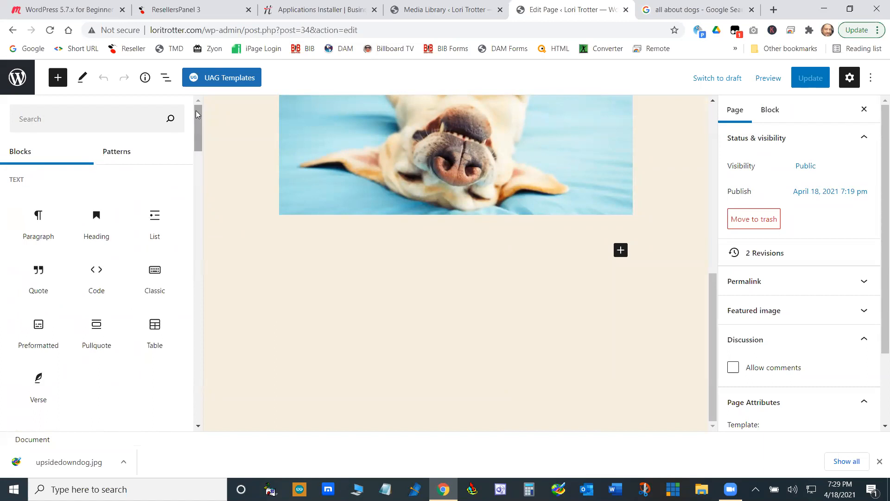
- Open the UAG Templates library and look through the available page templates
click(223, 76)
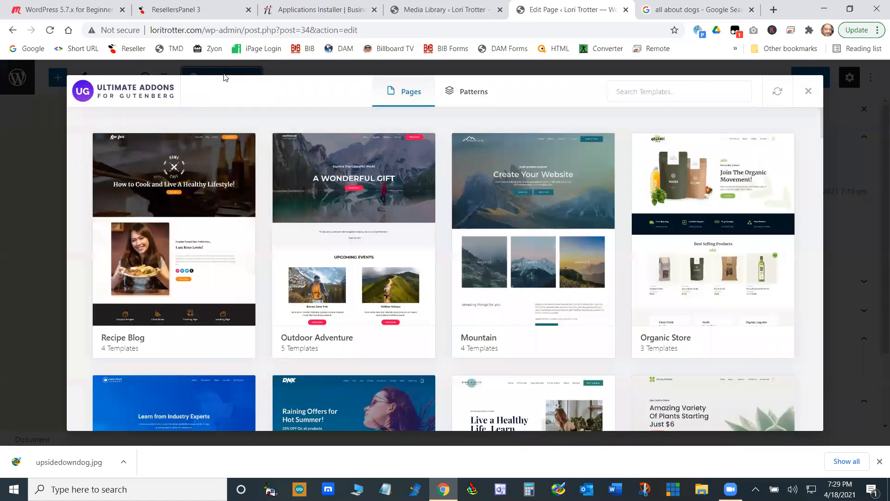
scroll(518, 257, down, 10)
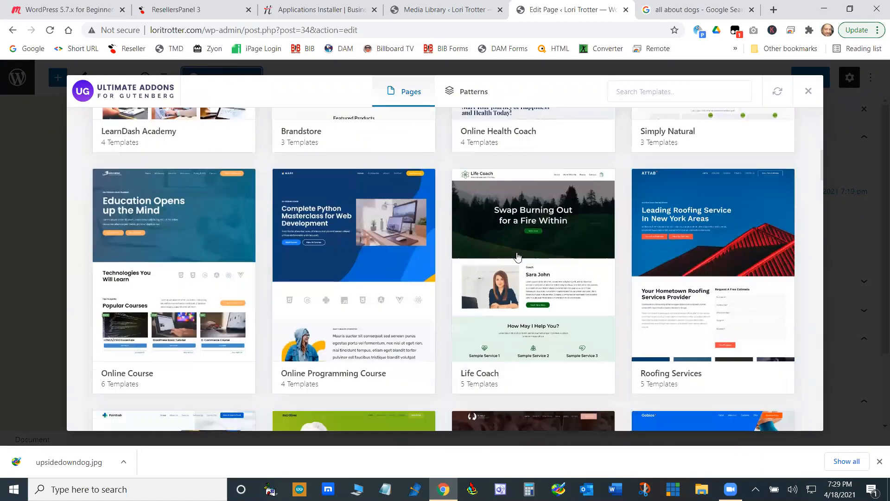
scroll(518, 257, down, 10)
scroll(514, 273, up, 5)
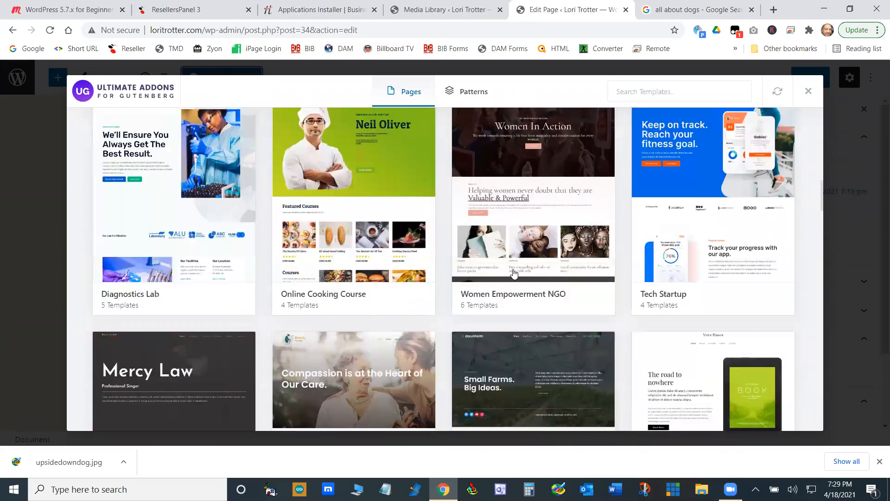
scroll(514, 274, up, 15)
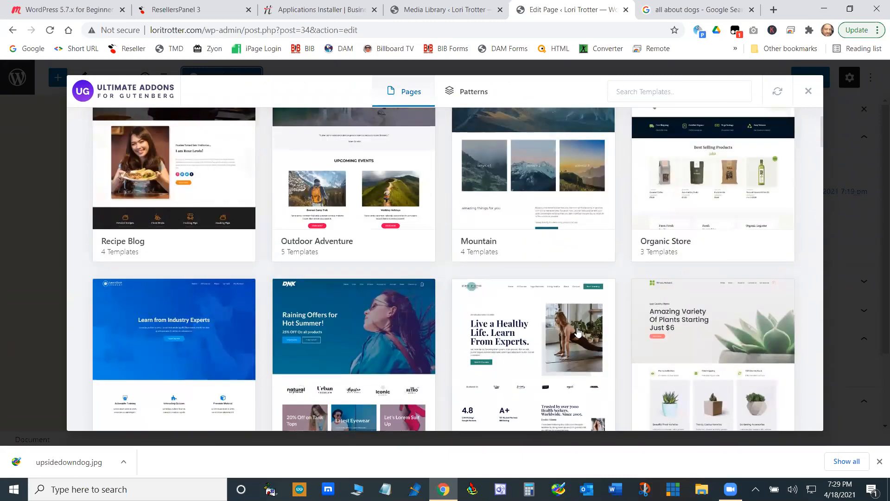
scroll(577, 332, up, 2)
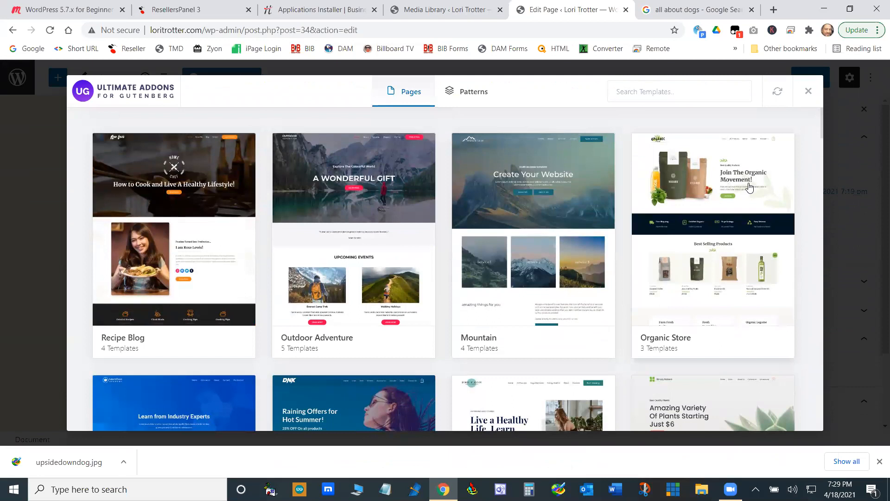
- Try to import the Home page of the Organic Store template, skipping its dynamic widget data
click(750, 187)
scroll(620, 294, down, 3)
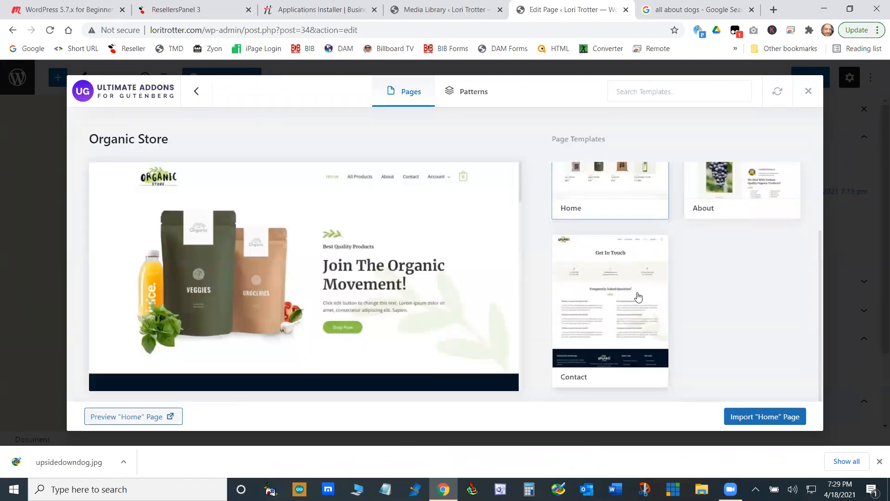
scroll(638, 297, up, 3)
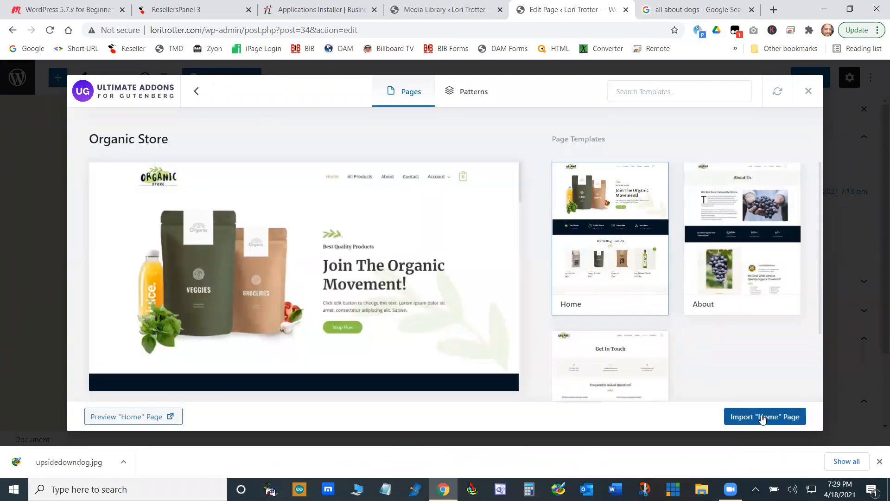
click(762, 418)
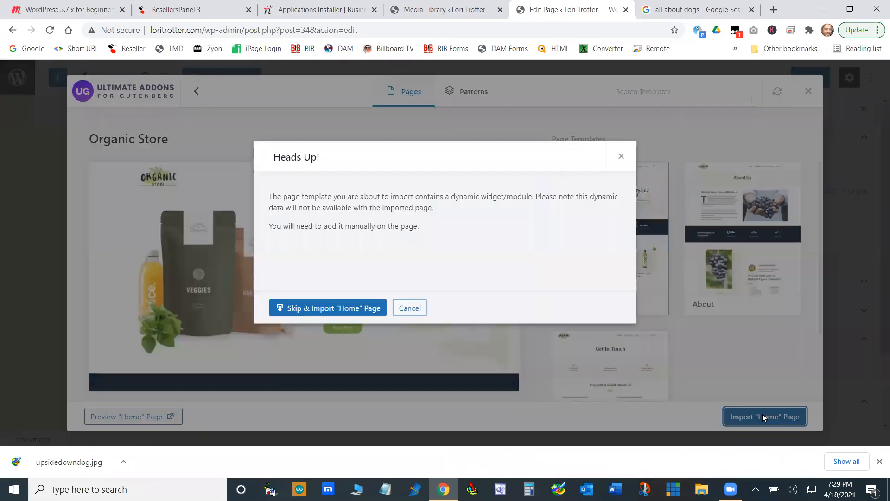
click(338, 308)
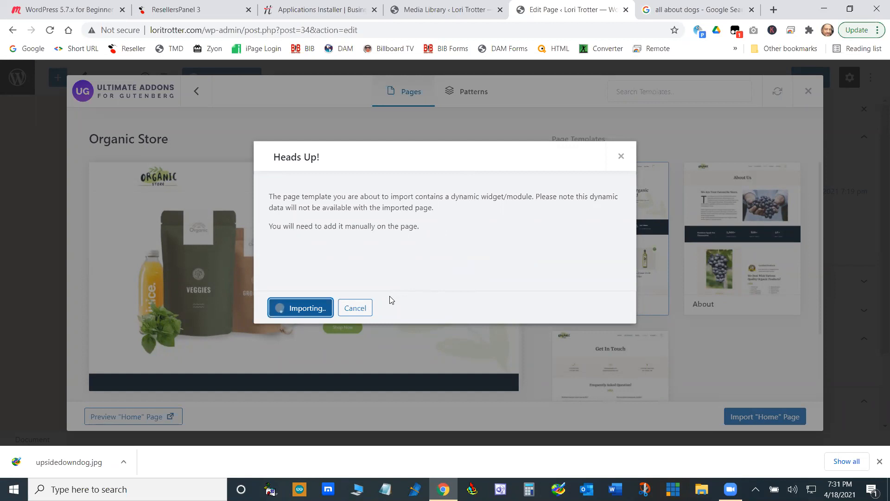
click(358, 307)
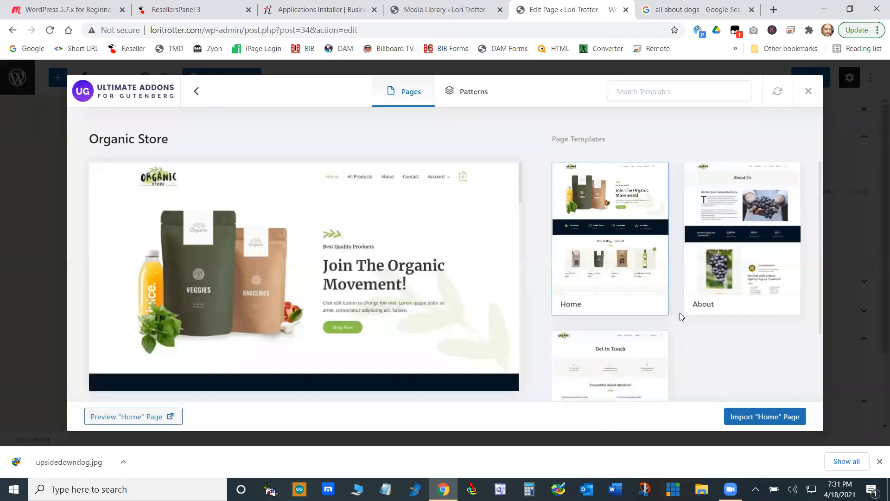
- Try to import the Contact page of the Organic Store template and look through its preview
scroll(682, 310, down, 2)
click(626, 312)
click(741, 416)
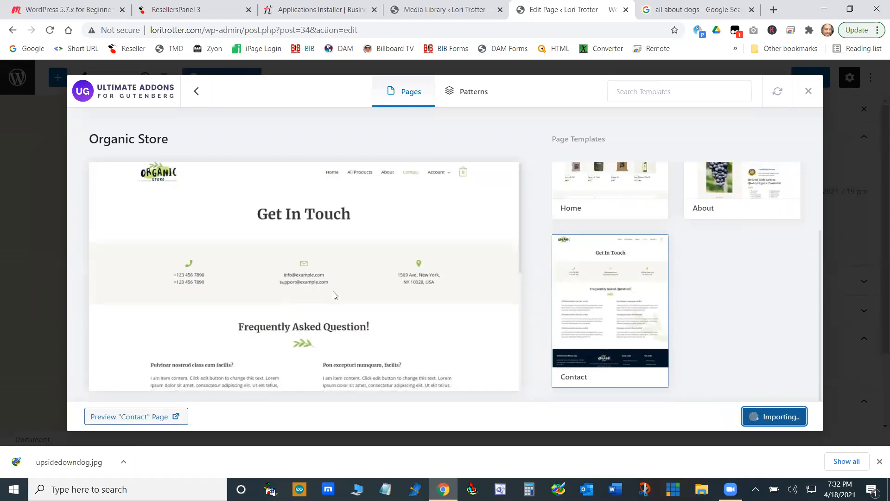
scroll(318, 249, down, 5)
scroll(328, 285, up, 5)
scroll(342, 206, down, 5)
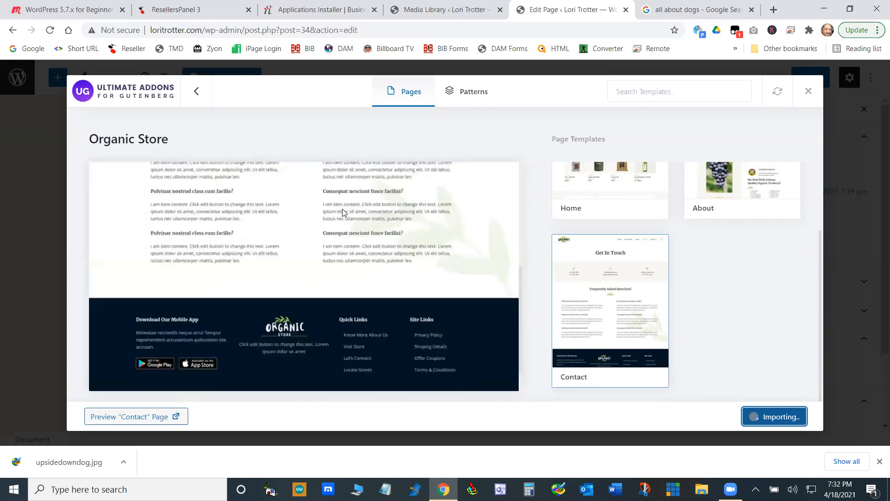
scroll(329, 299, up, 5)
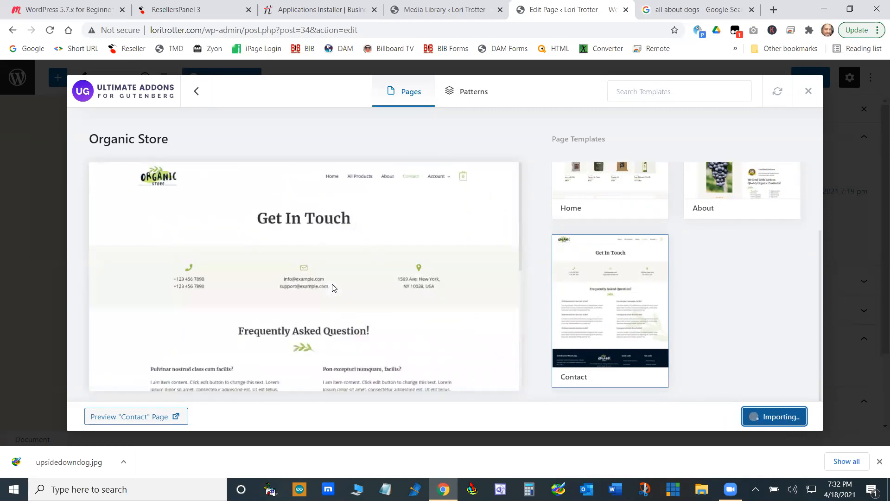
scroll(346, 287, down, 5)
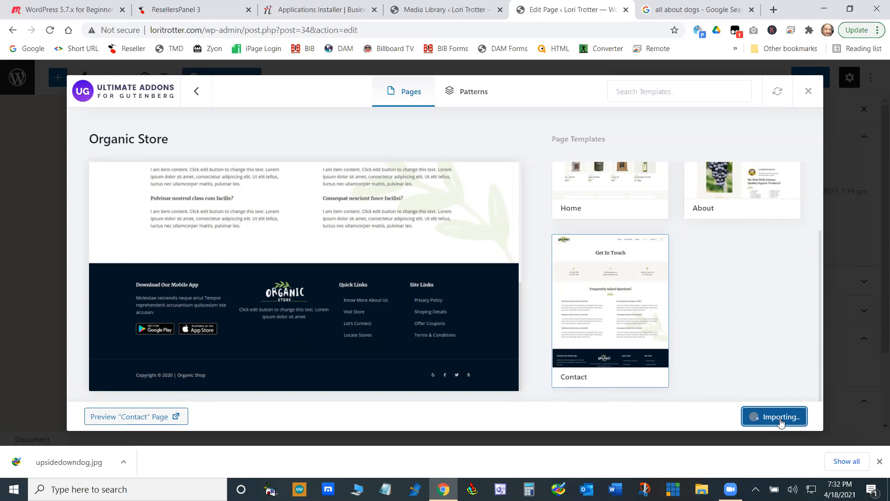
- Visit the live site from the Media Library and check its Home, About, Dogs, Blog and Contact pages
click(442, 9)
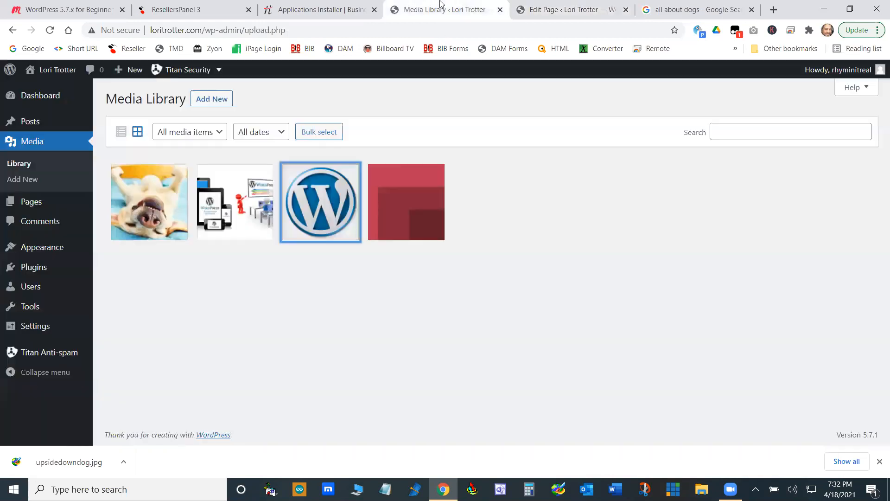
click(52, 92)
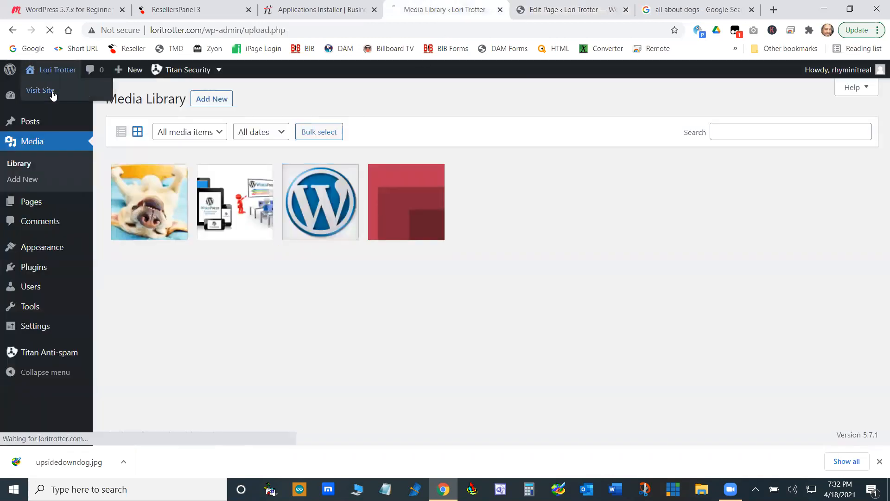
scroll(568, 179, down, 15)
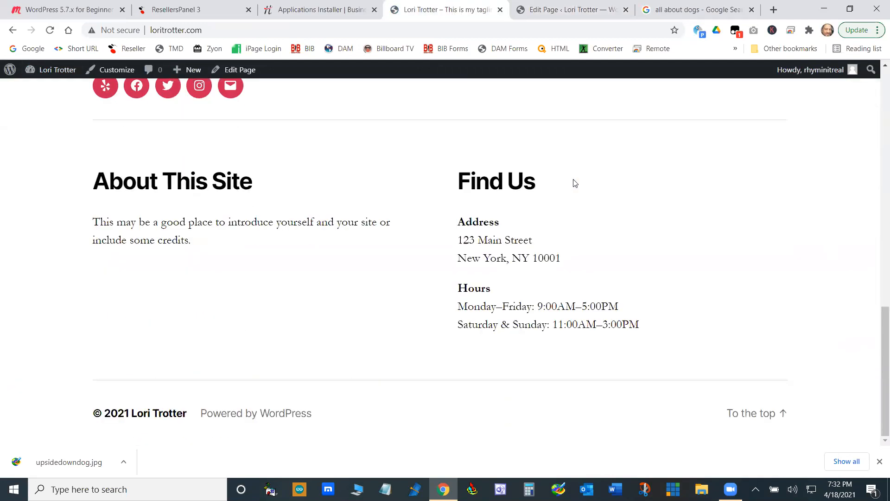
scroll(600, 185, up, 15)
scroll(647, 180, up, 1)
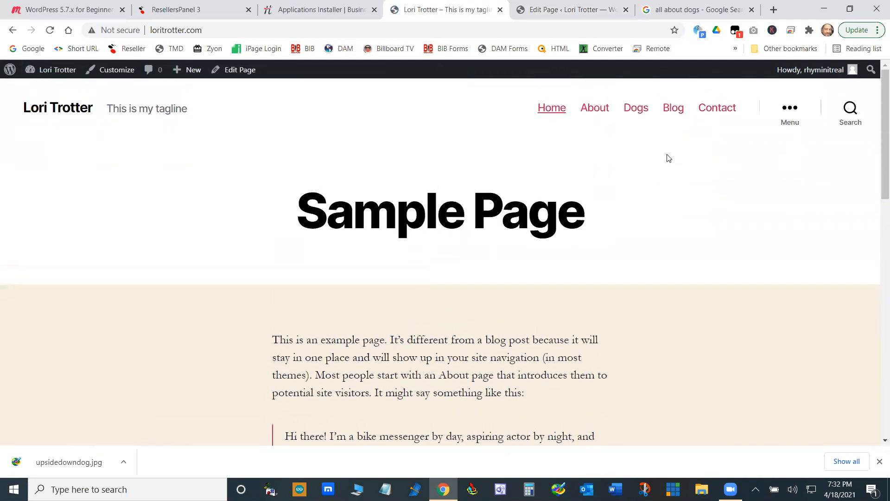
click(595, 108)
click(644, 113)
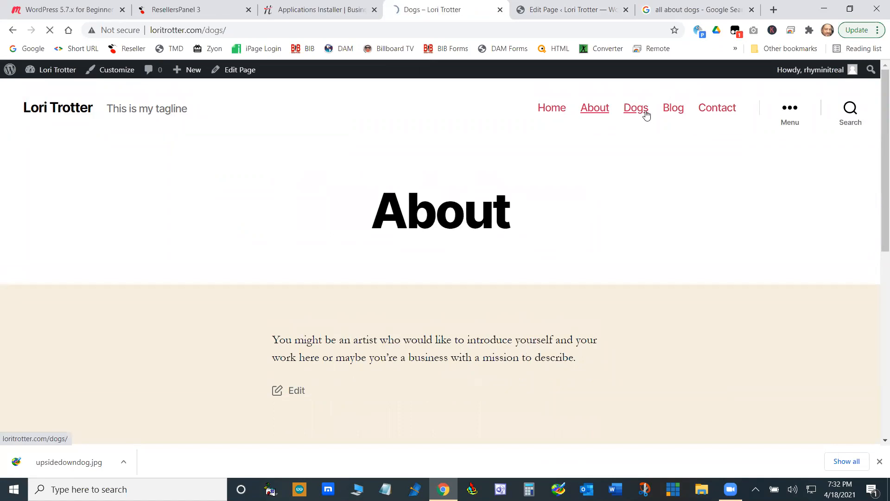
click(677, 115)
click(719, 115)
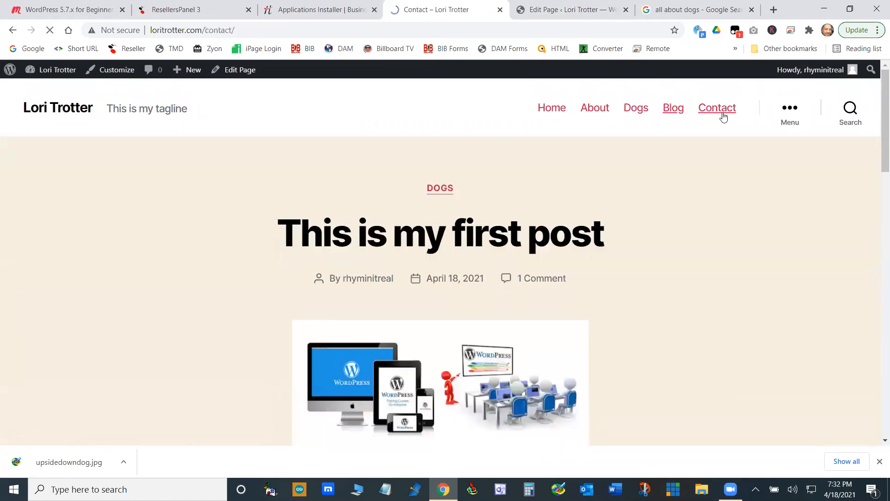
- Return to the Dogs page editor, close the template library and review the page's content
click(592, 8)
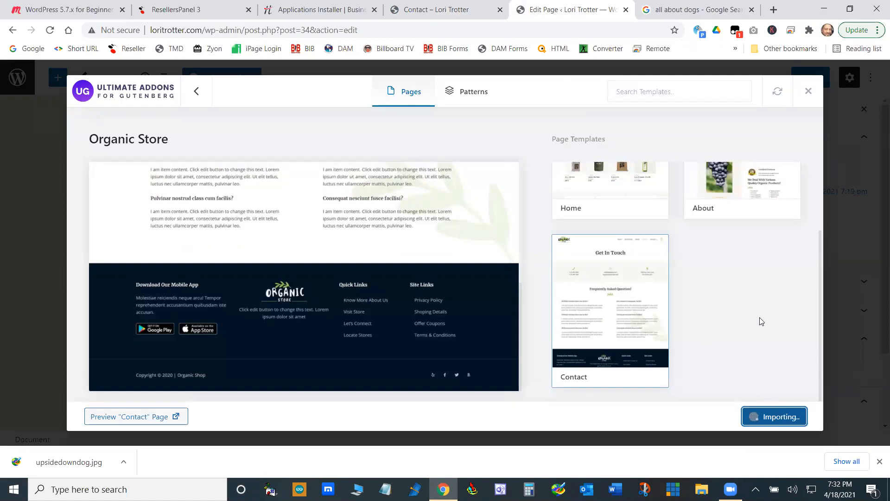
click(808, 92)
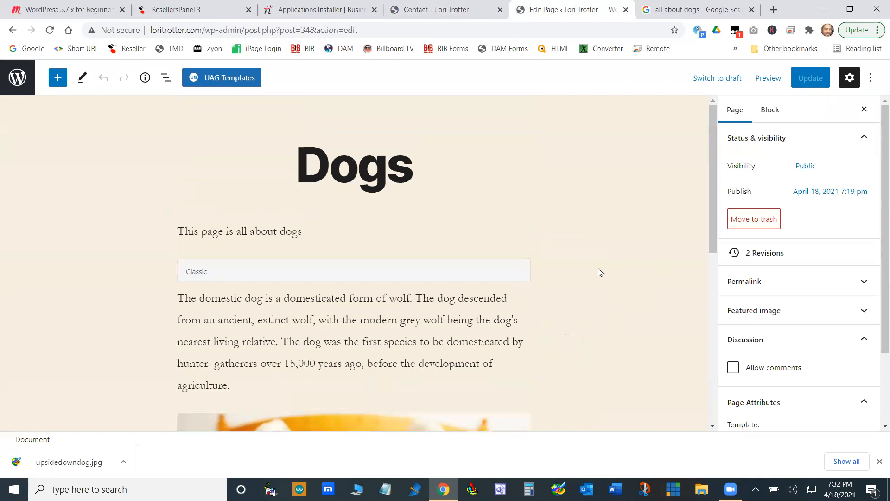
scroll(580, 252, down, 10)
scroll(350, 192, up, 8)
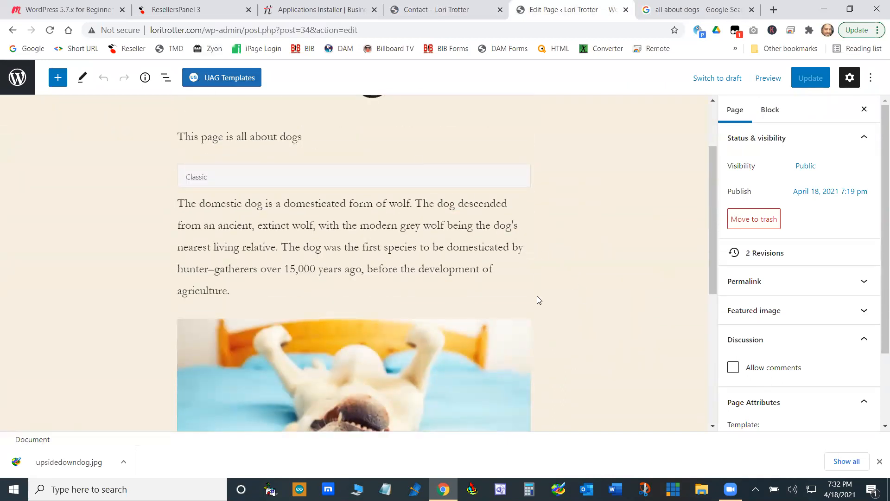
scroll(527, 280, up, 2)
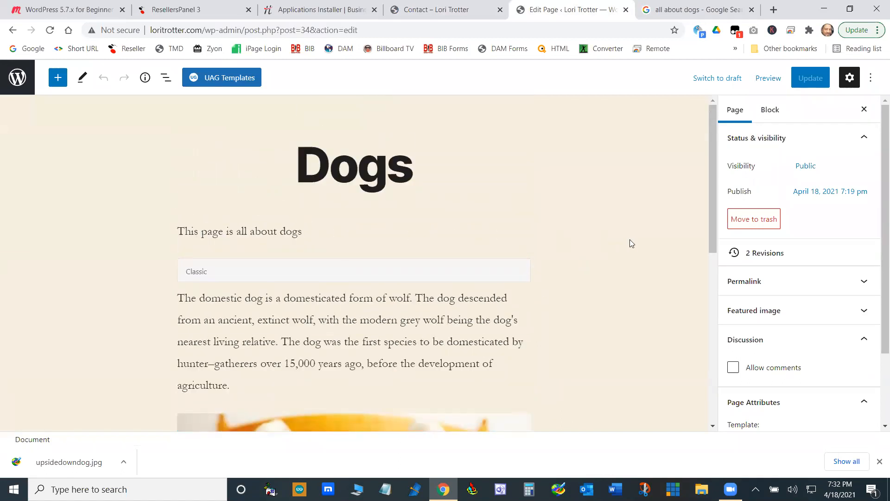
- Leave the editor for the list of all pages and go to the page for adding new plugins
click(16, 79)
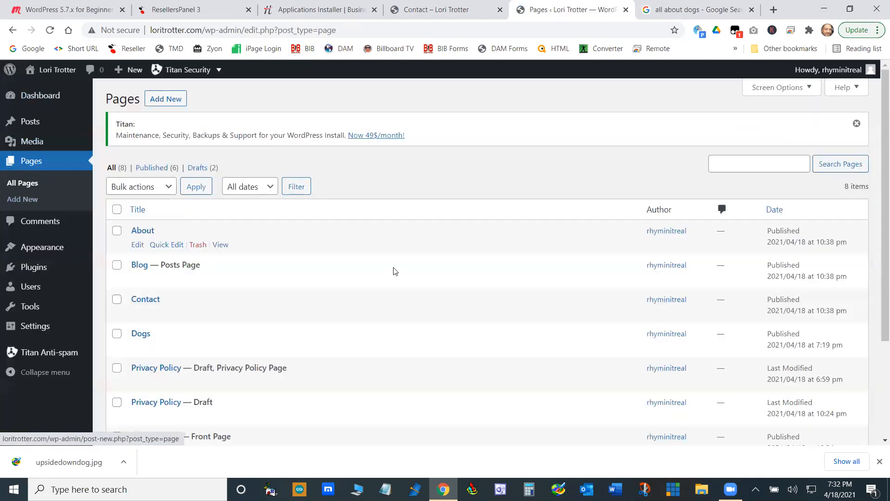
scroll(393, 274, down, 3)
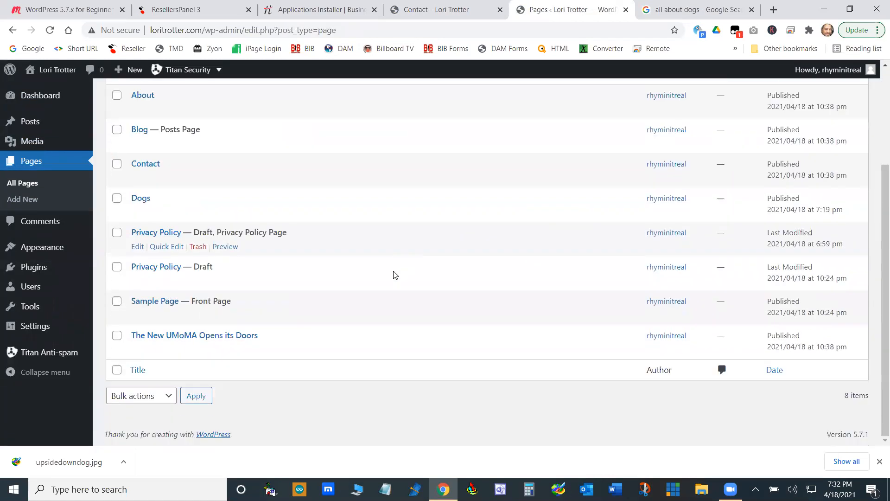
scroll(437, 213, up, 3)
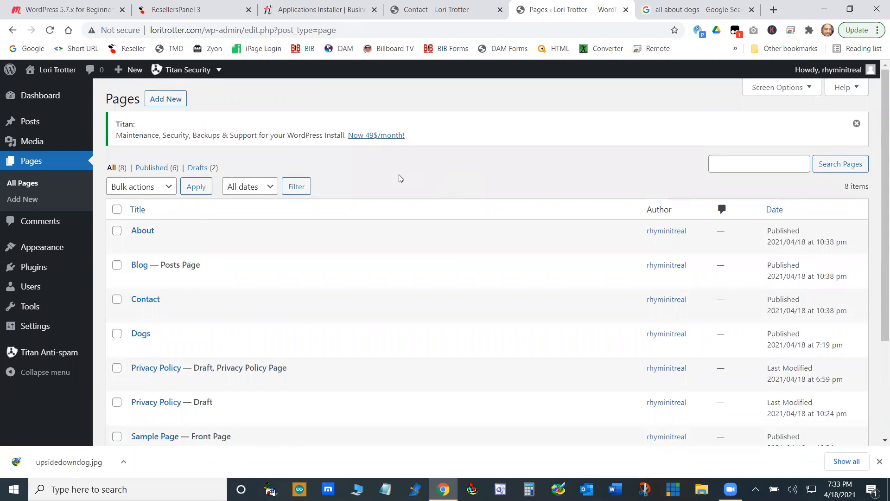
mouse_move(44, 269)
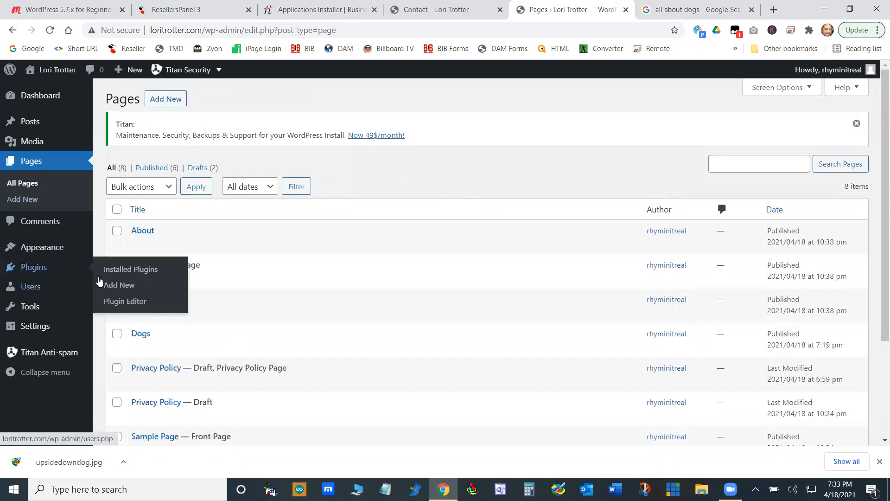
click(122, 284)
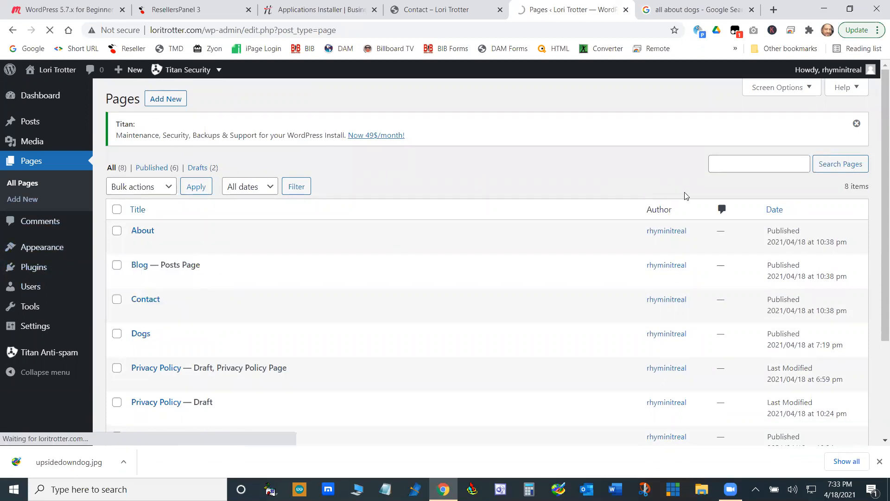
- Search the plugin directory for "classic"
click(741, 132)
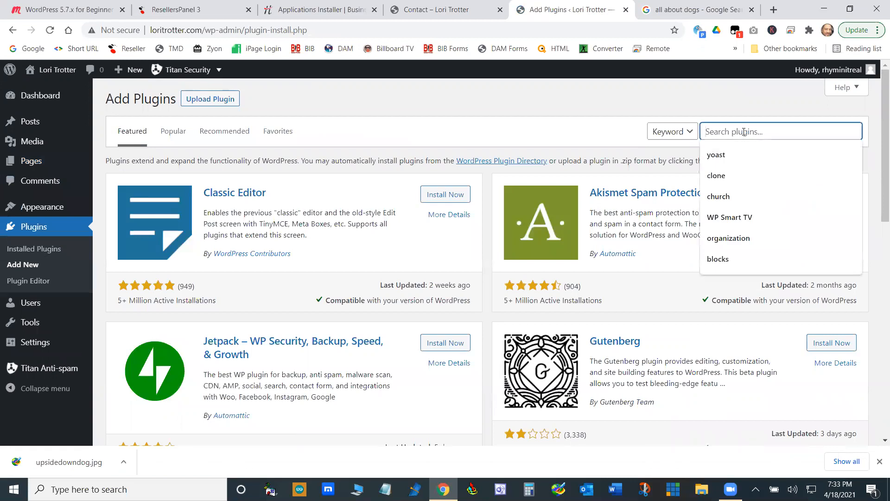
text(adv)
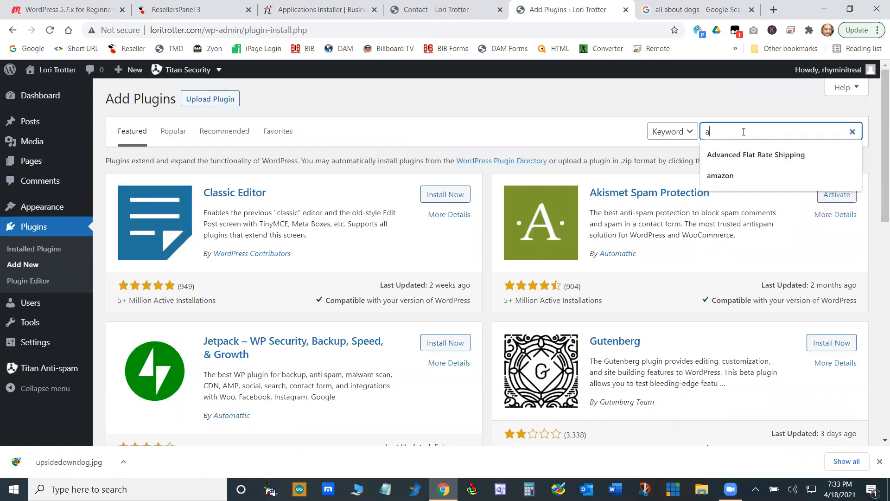
key(BackSpace)
key(BackSpace)
key(BackSpace)
text(clasic)
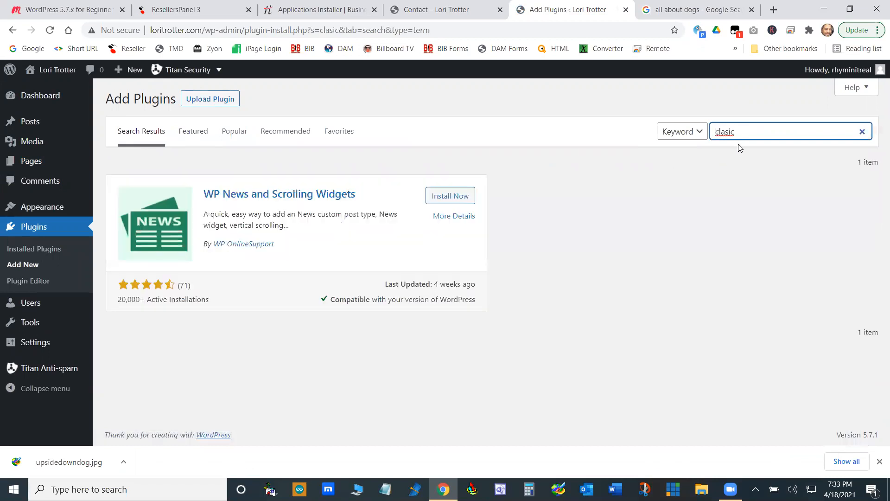
right_click(727, 133)
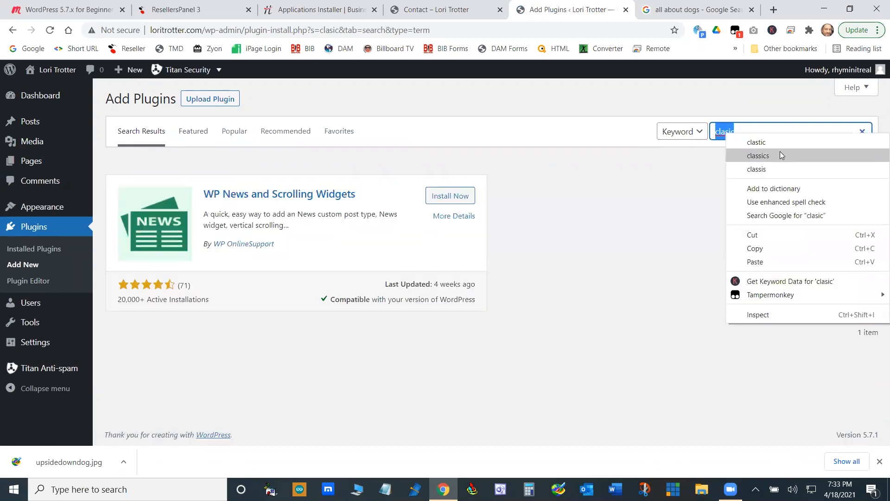
click(758, 156)
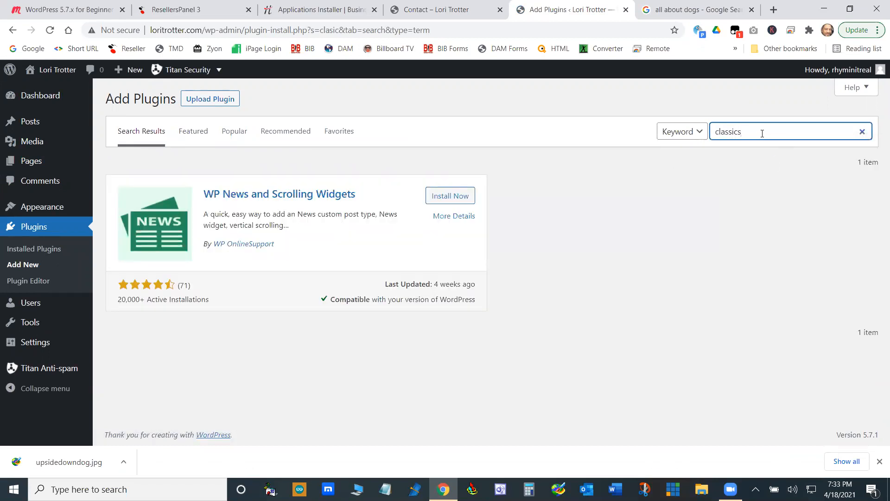
key(BackSpace)
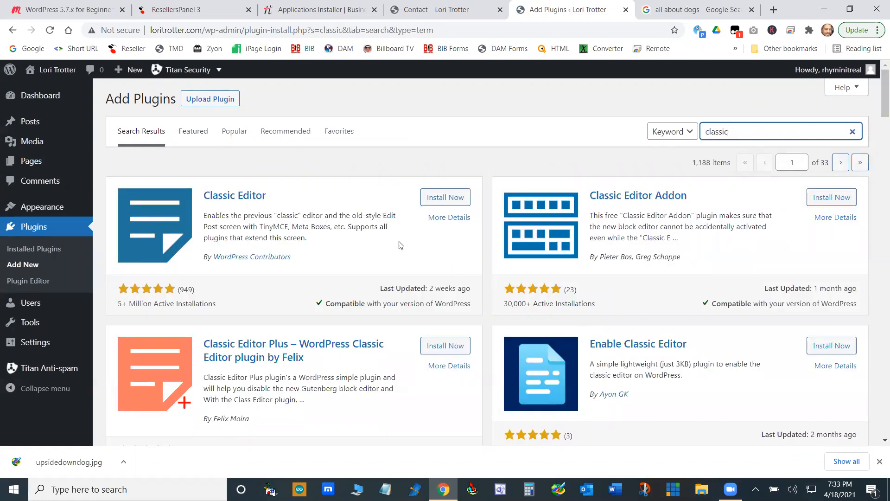
- Install the Advanced Editor Tools (previously TinyMCE Advanced) plugin and activate it from the installed plugins list
scroll(304, 236, down, 4)
scroll(313, 285, down, 4)
scroll(423, 261, up, 2)
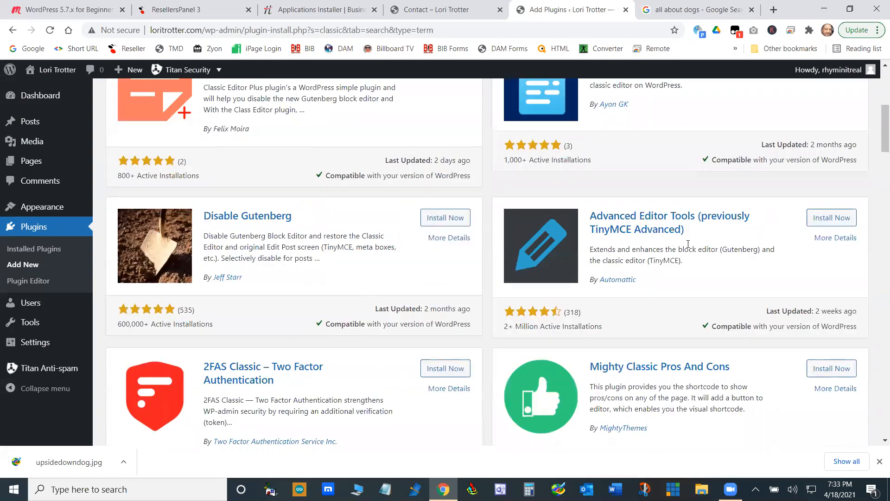
click(834, 219)
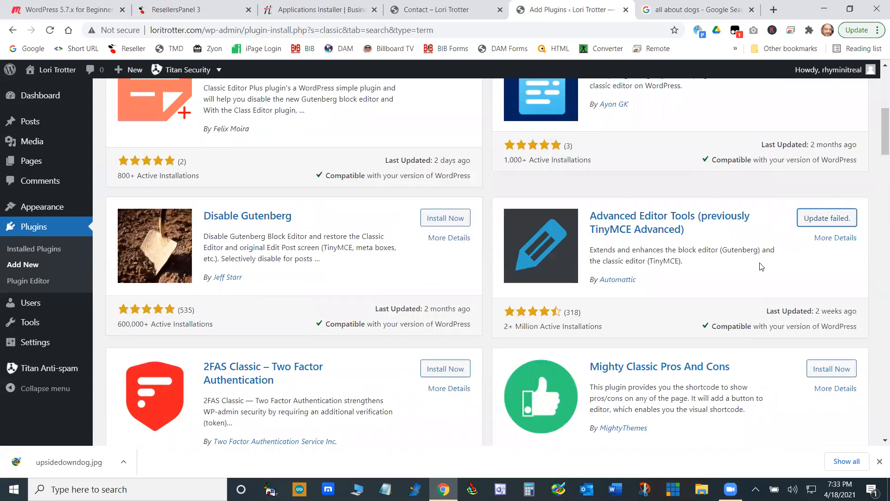
click(817, 223)
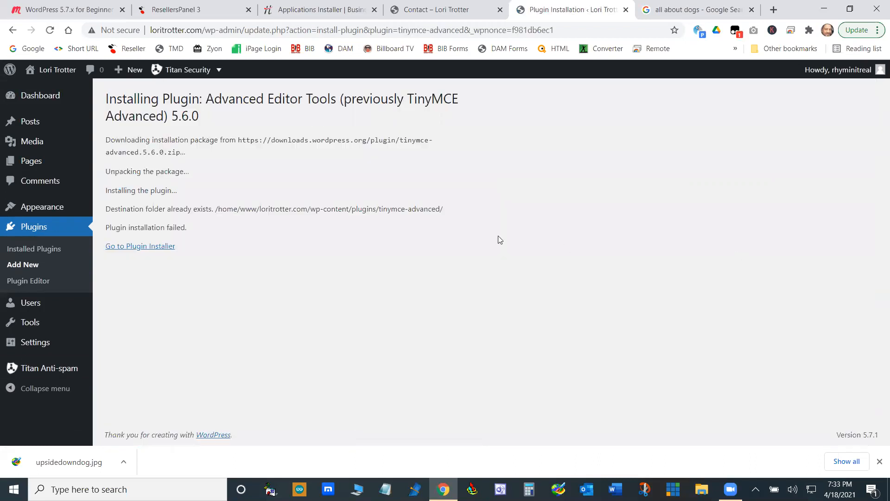
click(138, 250)
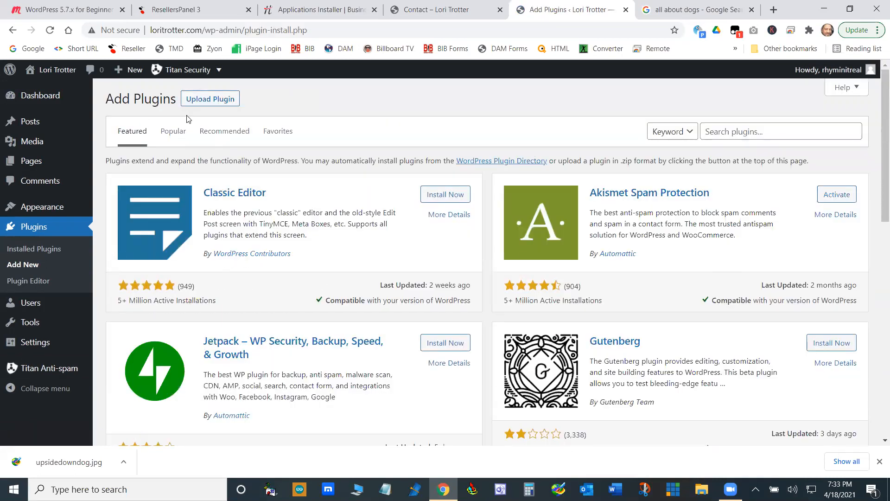
click(27, 251)
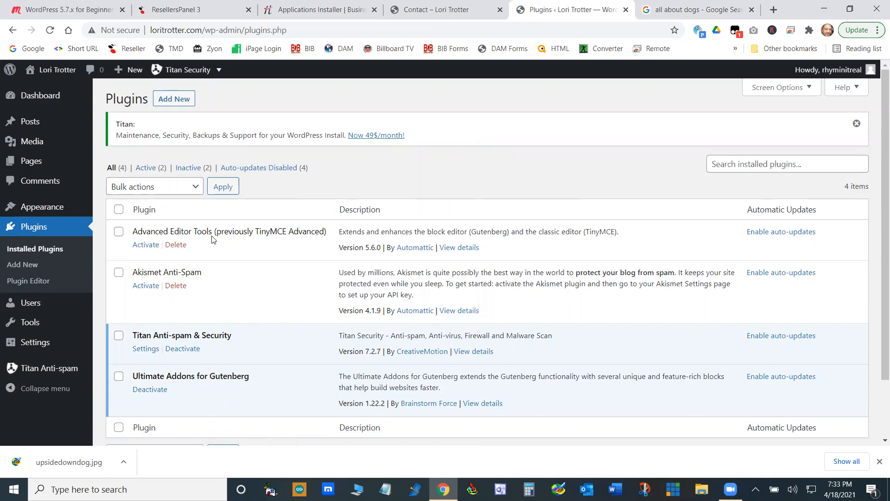
click(148, 246)
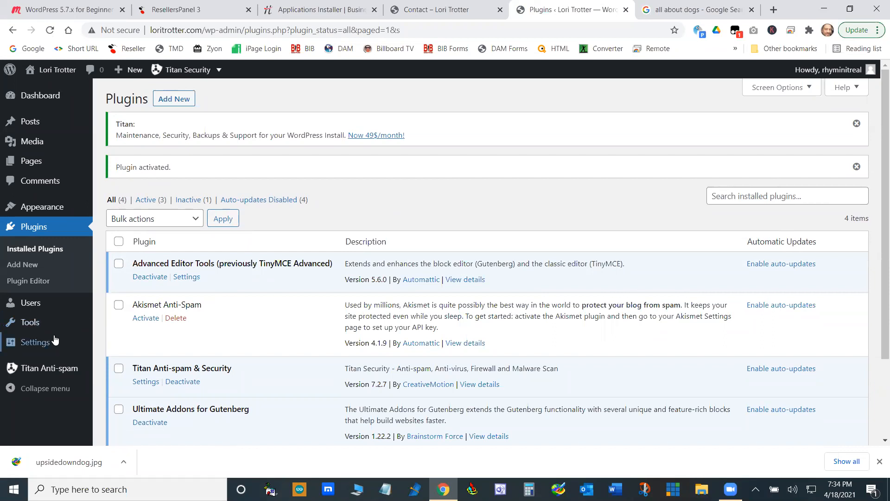
- Open the Advanced Editor Tools settings and review the toolbars for the block editor and the Classic Editor
mouse_move(52, 342)
click(135, 392)
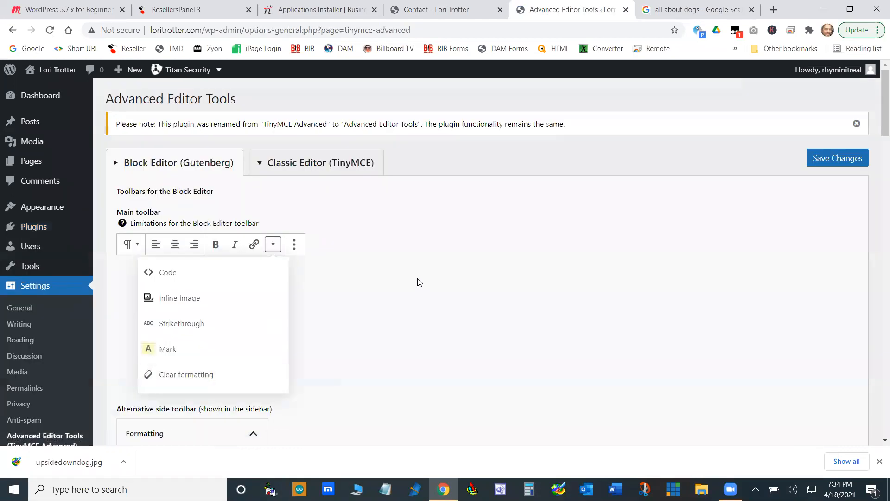
scroll(418, 259, down, 2)
scroll(418, 259, up, 2)
click(319, 169)
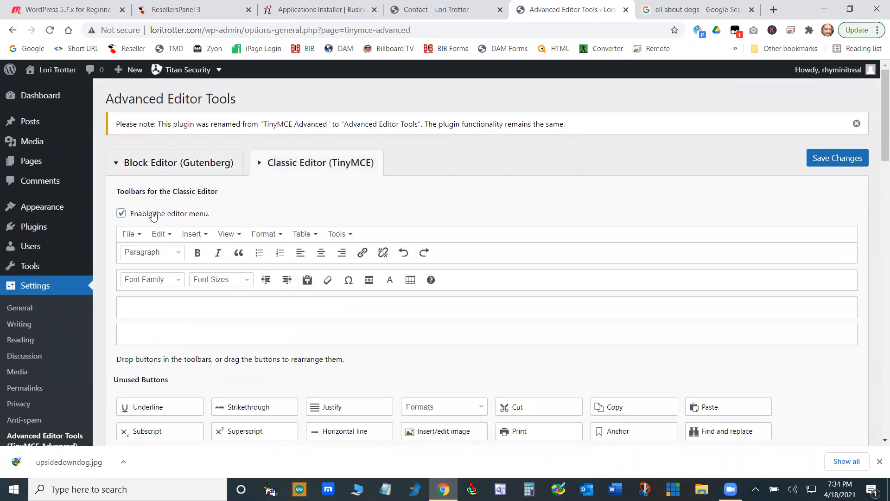
scroll(389, 268, down, 3)
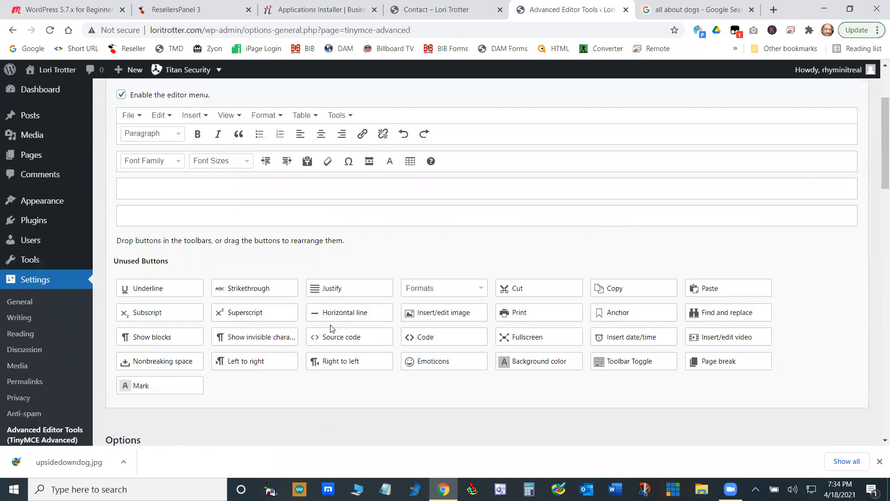
scroll(331, 328, up, 3)
scroll(298, 305, down, 7)
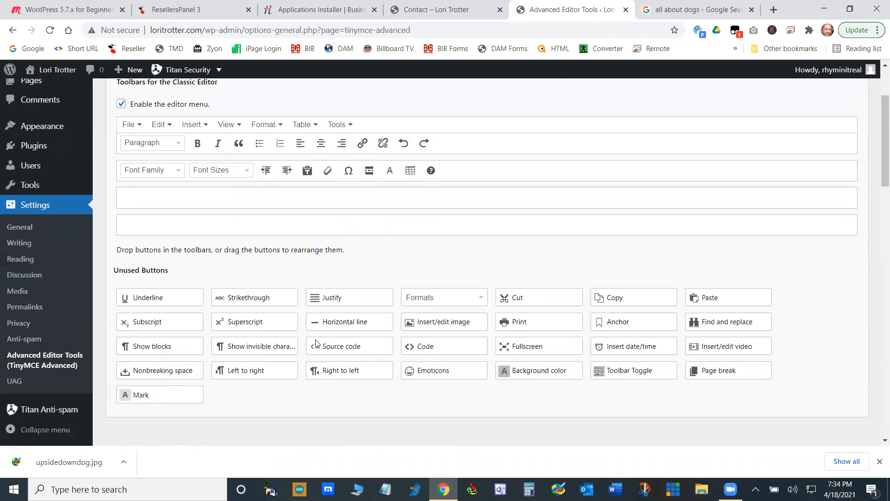
scroll(288, 295, up, 7)
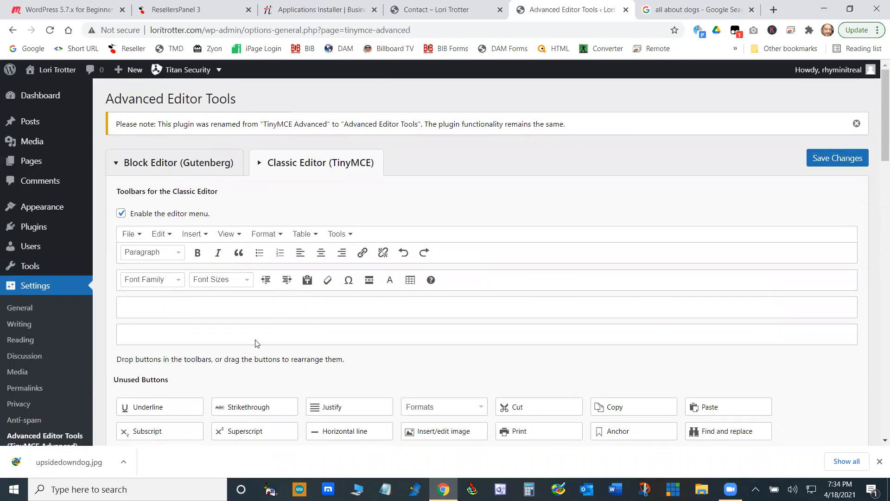
- Add the Underline and Background color buttons to the second Classic Editor toolbar row and save the changes
scroll(257, 343, down, 2)
drag(149, 312, 251, 183)
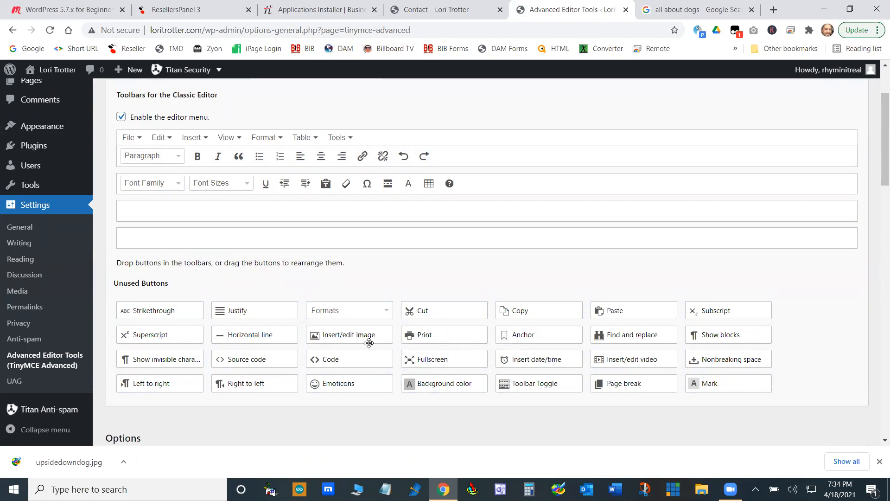
drag(448, 383, 326, 190)
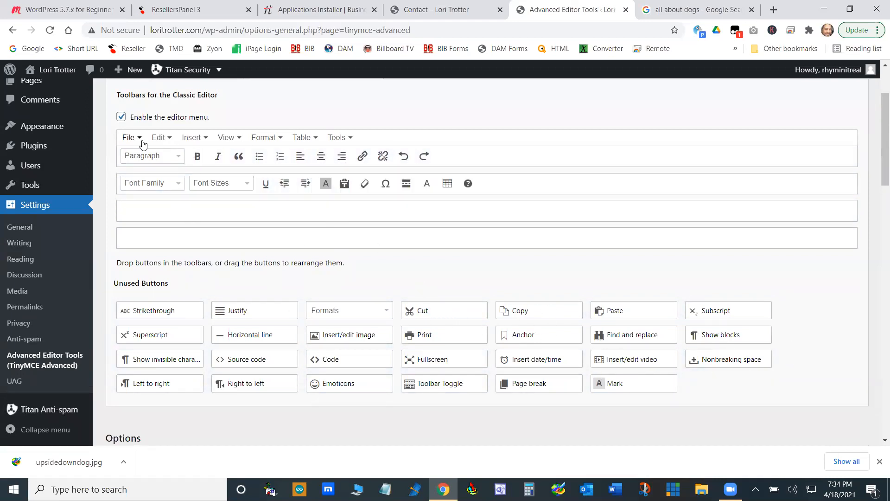
scroll(304, 288, down, 15)
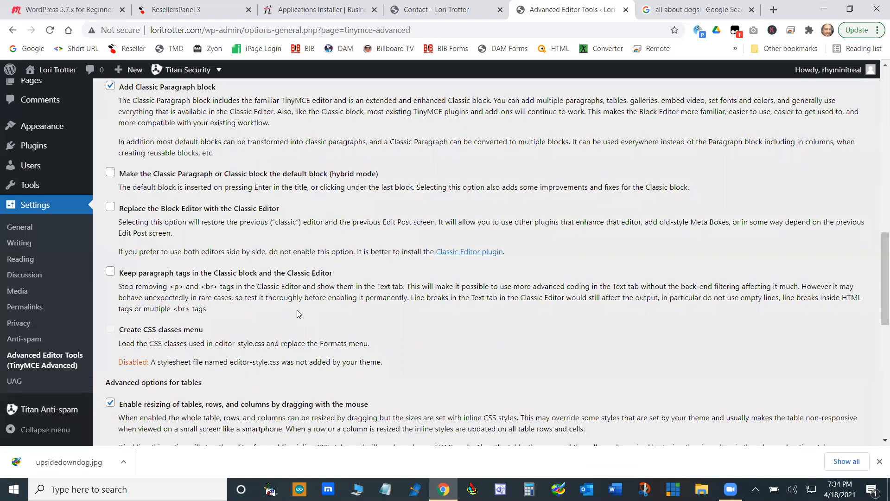
click(822, 394)
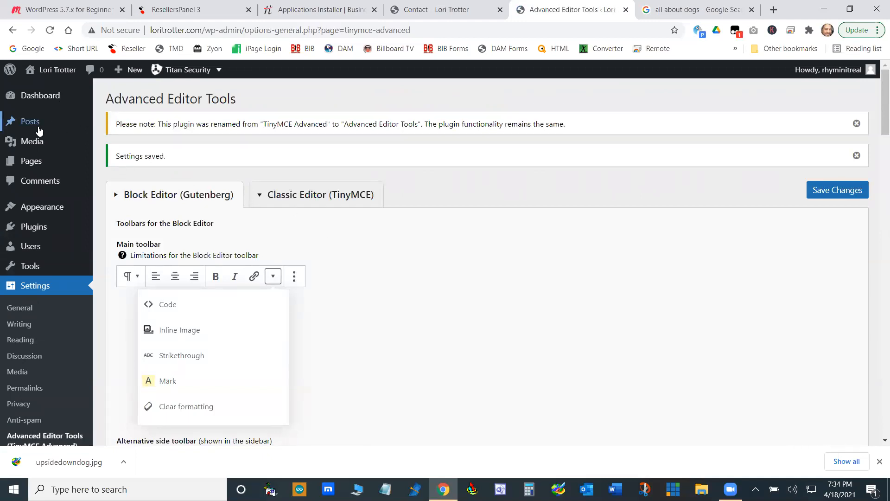
- Open the Dogs page for editing and select its Classic block to bring up the extended toolbar
mouse_move(55, 164)
click(127, 170)
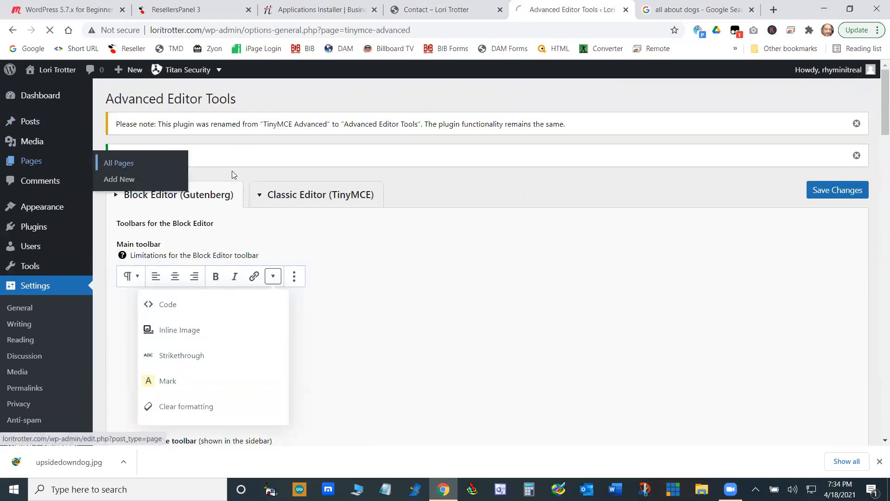
scroll(500, 287, down, 1)
scroll(501, 287, down, 2)
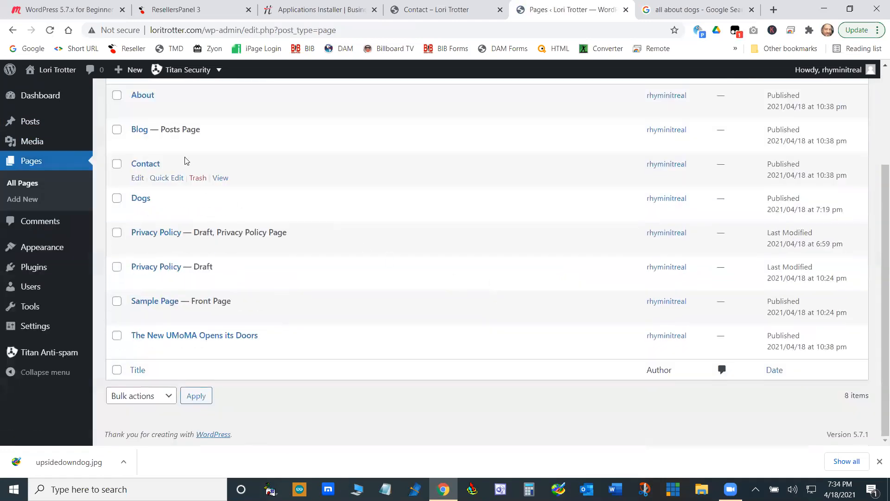
click(143, 210)
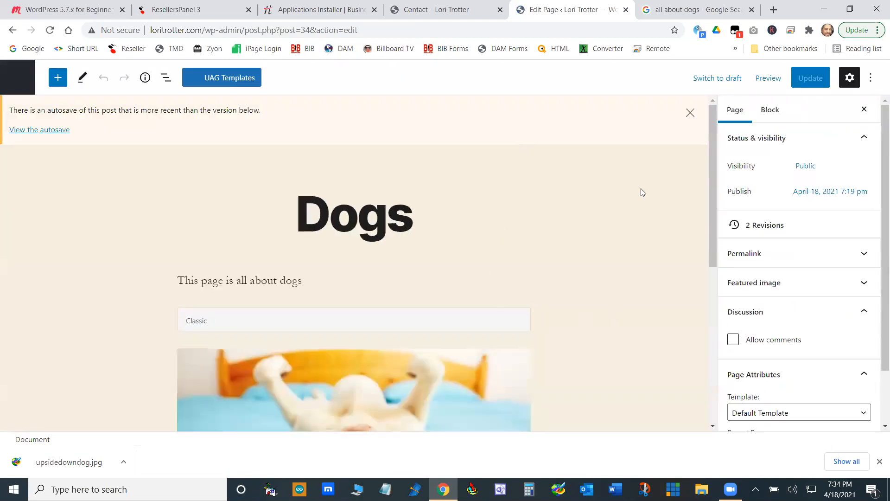
click(519, 296)
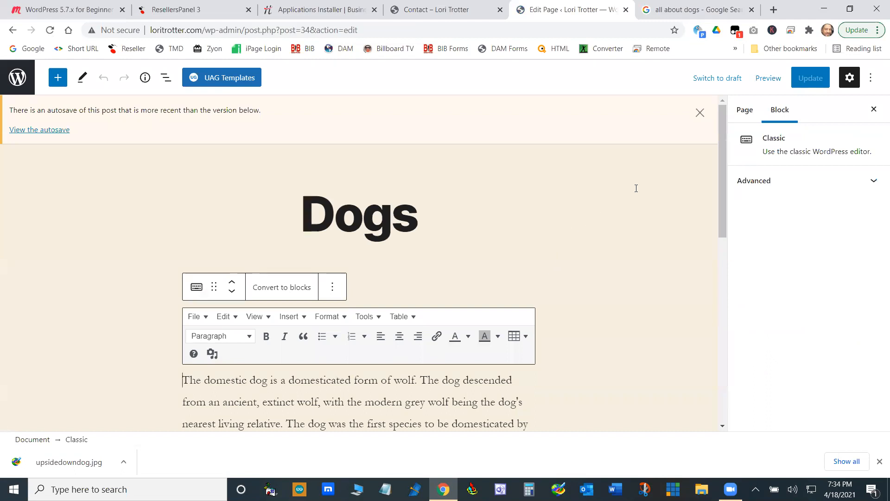
- Switch the Dogs page to draft and return to the list of all pages
click(717, 78)
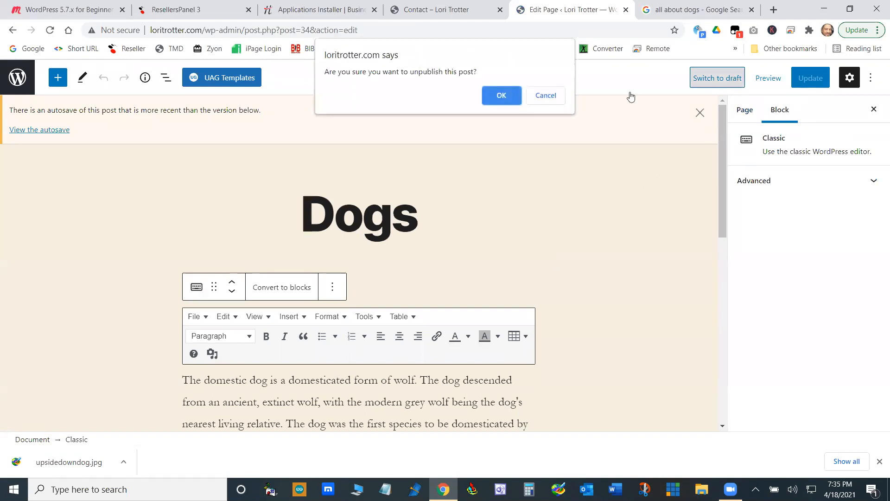
click(509, 99)
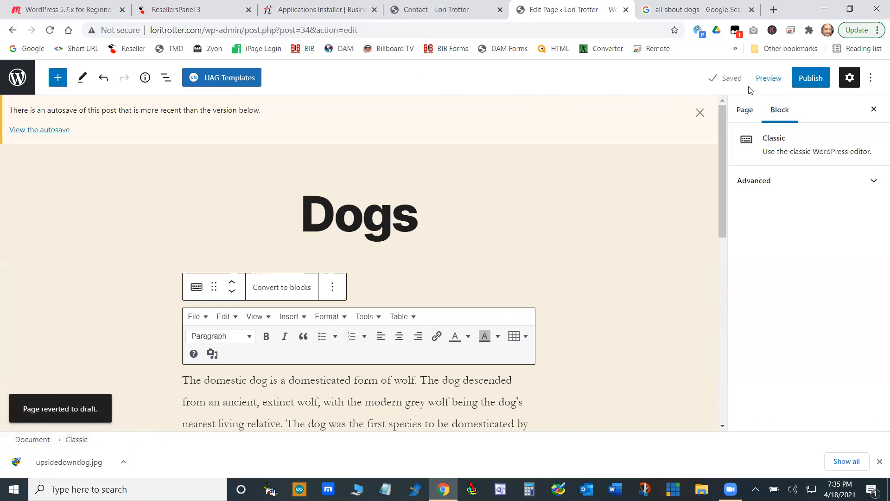
click(17, 76)
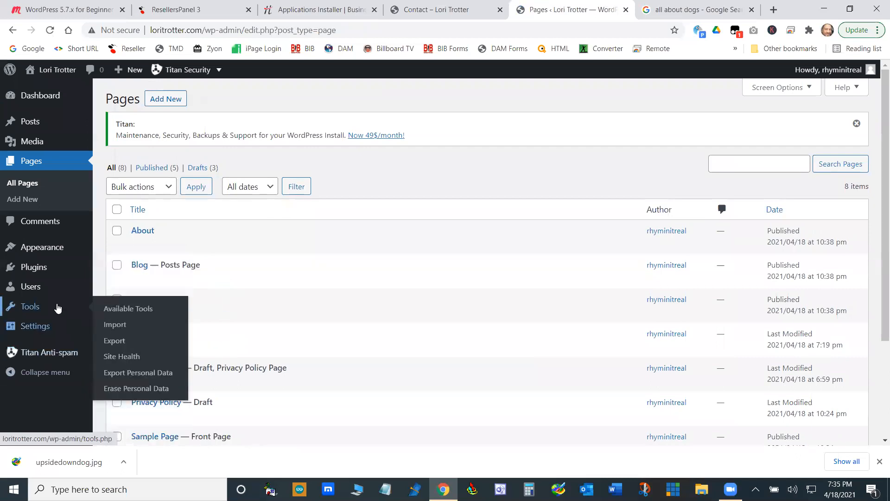
- Install the Classic Editor plugin from the featured plugins and return to the plugin installer
mouse_move(37, 269)
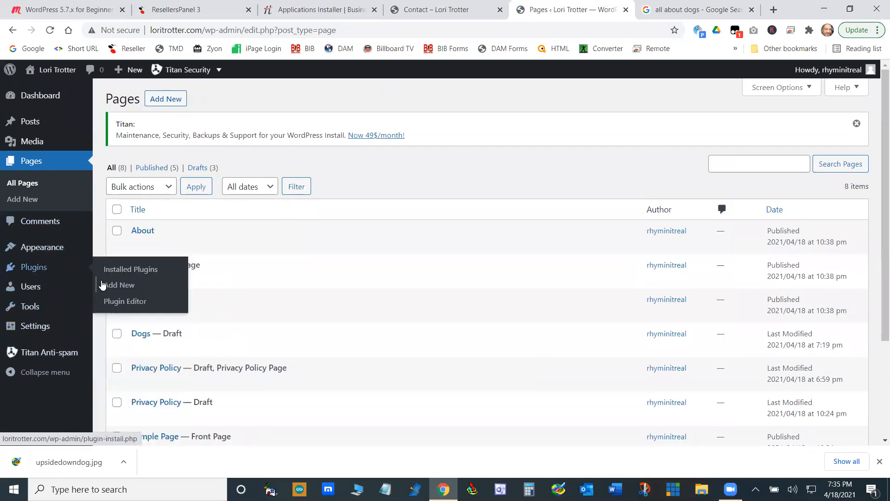
click(130, 270)
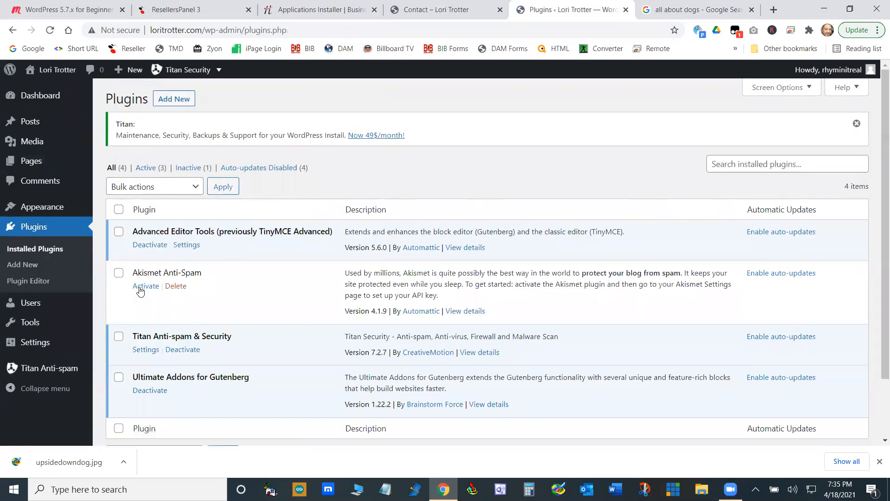
click(22, 264)
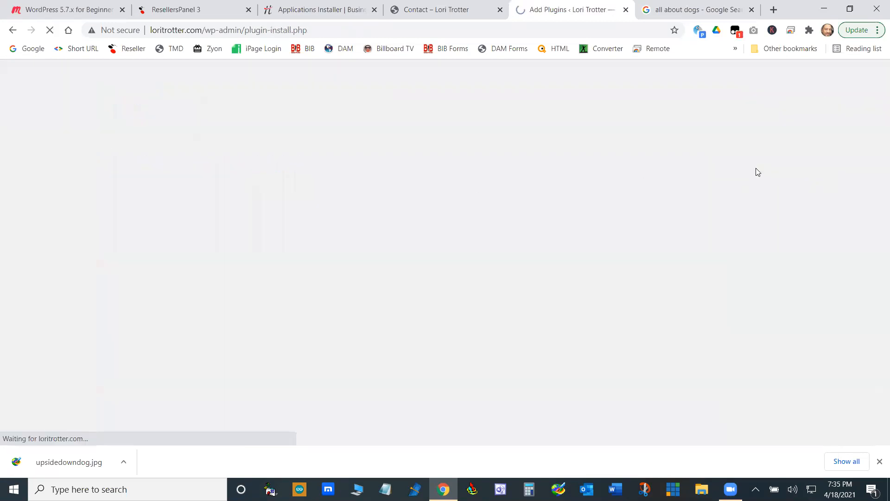
click(742, 131)
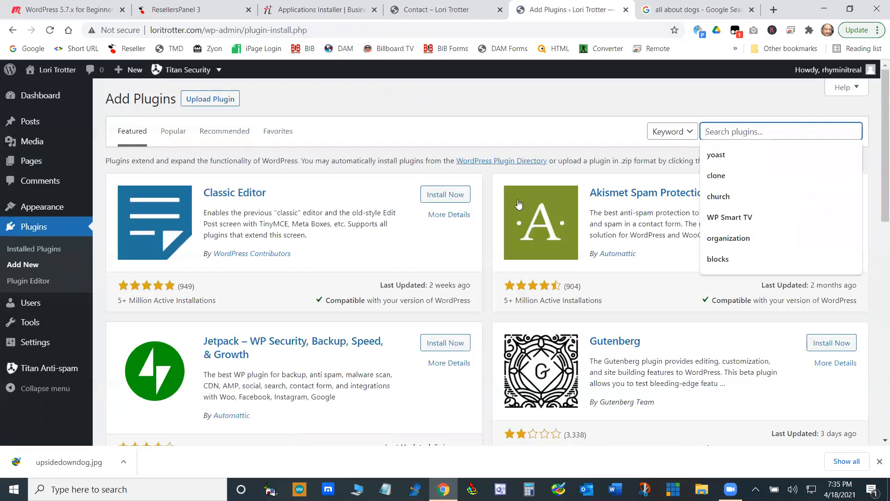
click(441, 199)
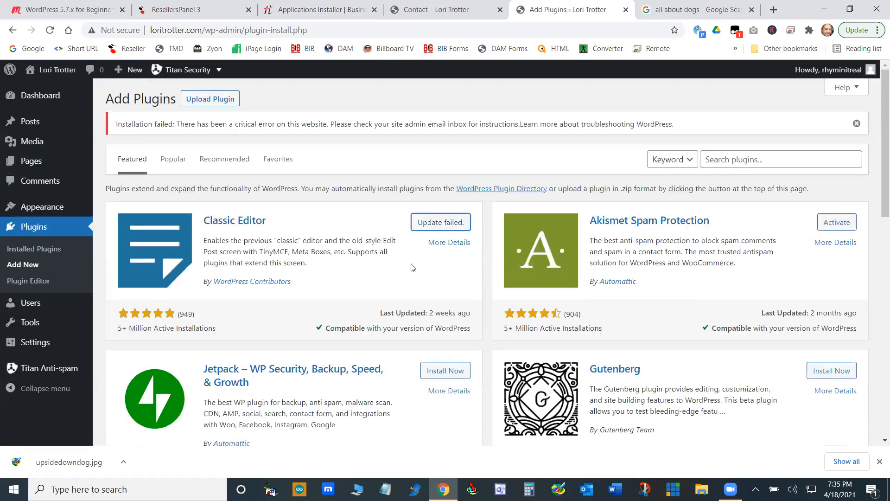
click(439, 225)
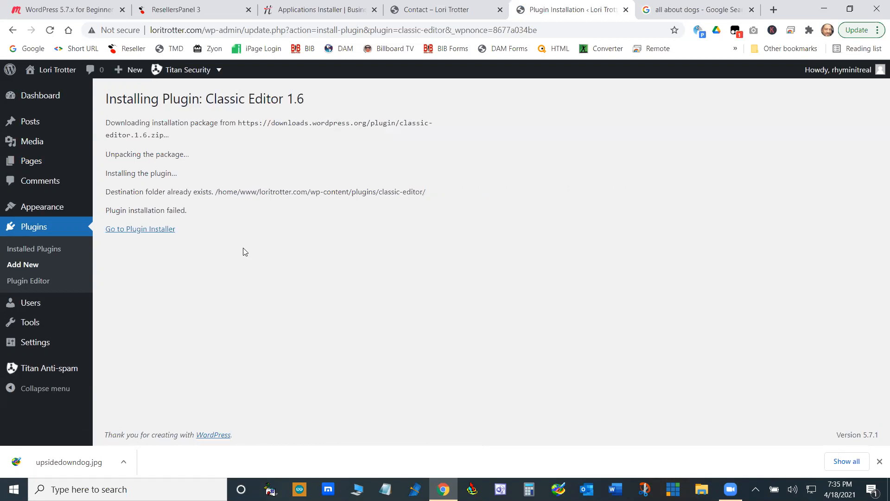
click(153, 229)
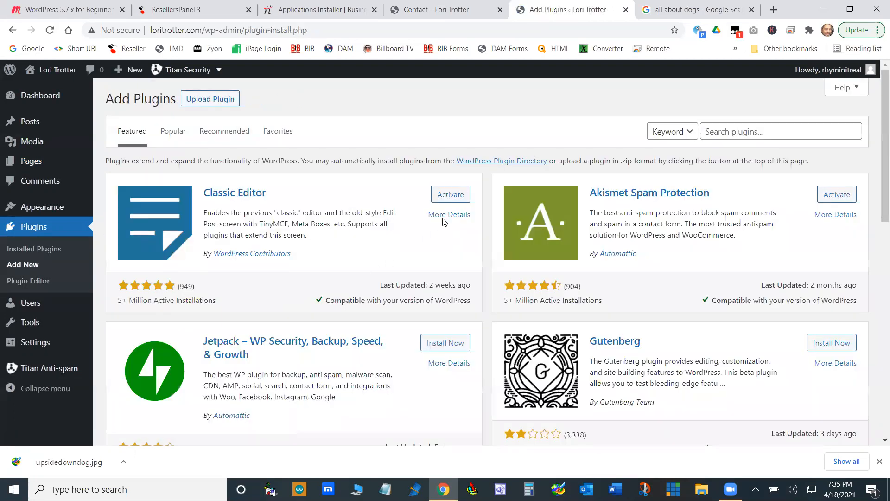
- Activate the Classic Editor plugin and open the Dogs page from the live site for editing
click(452, 196)
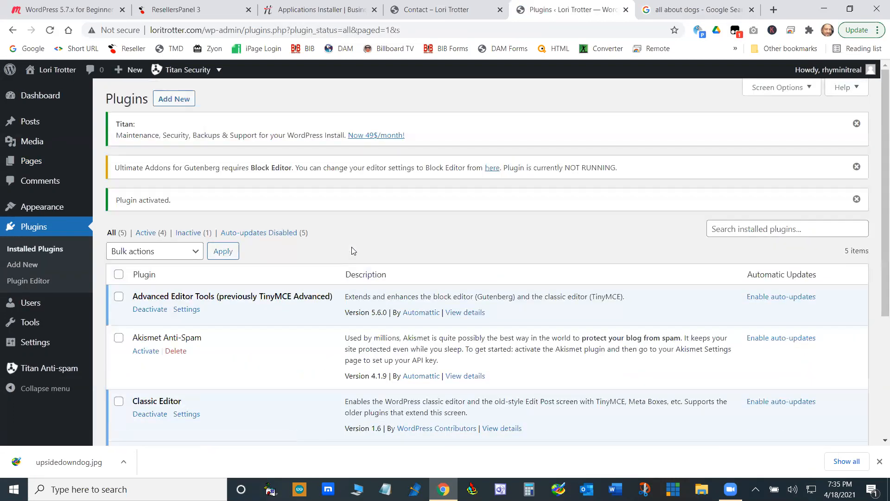
click(438, 9)
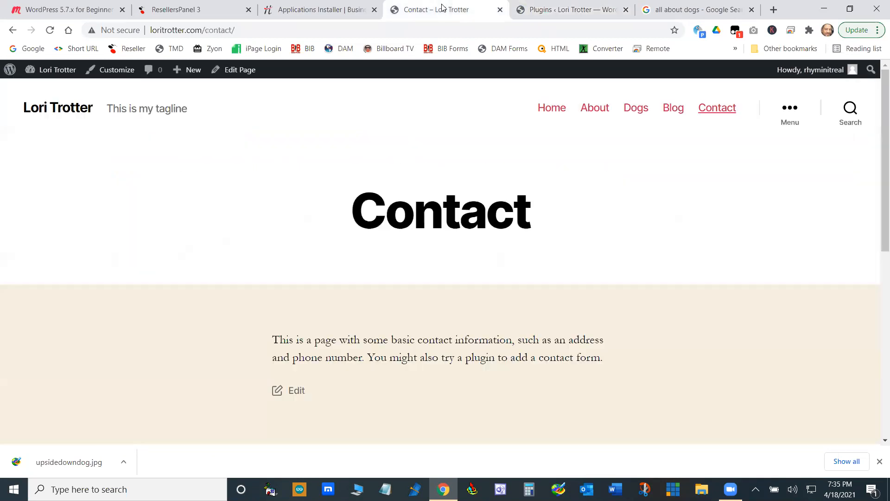
click(633, 113)
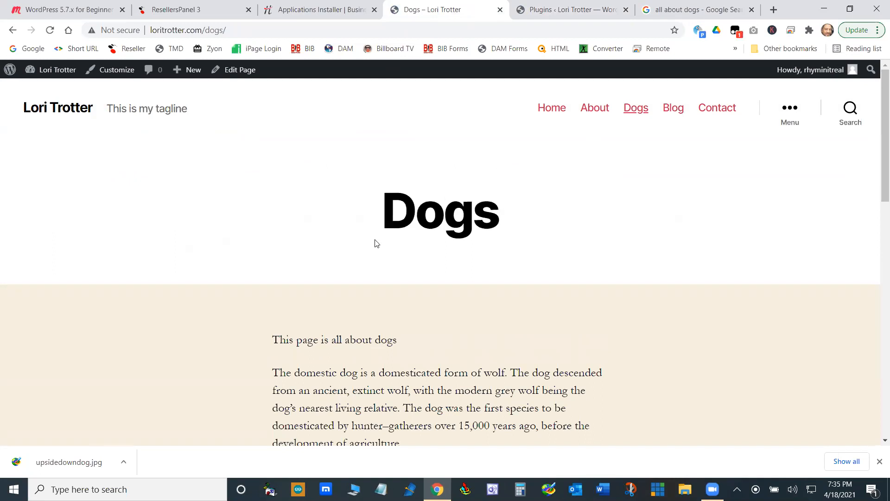
click(239, 71)
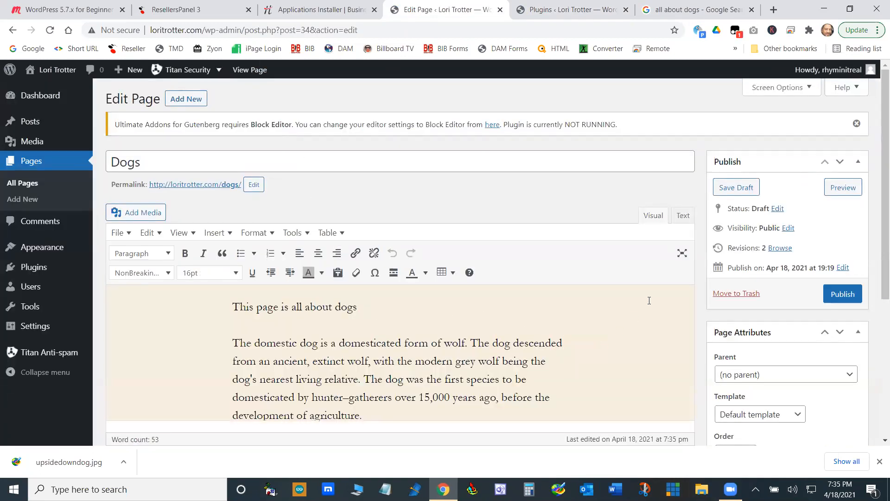
- Examine the Dogs page in the classic editor, including its toolbar, content, publish settings and page attributes
scroll(639, 311, down, 5)
scroll(639, 315, up, 5)
scroll(206, 350, down, 5)
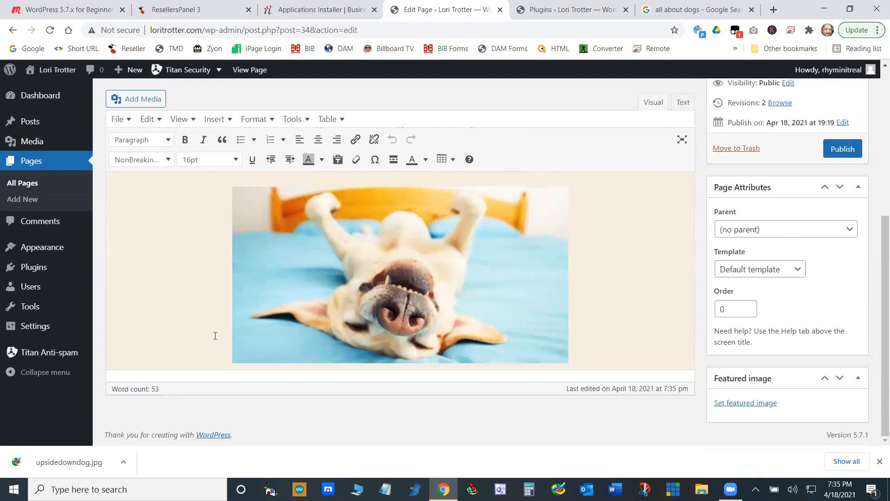
scroll(214, 334, up, 5)
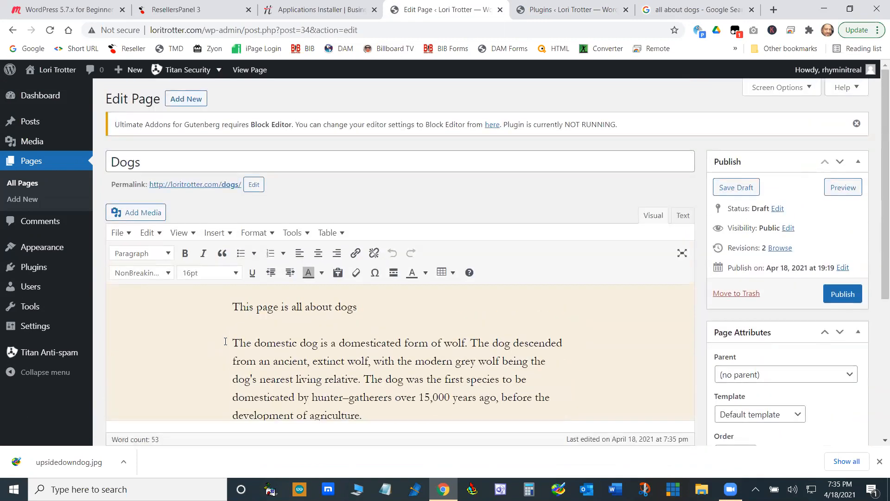
scroll(225, 342, down, 2)
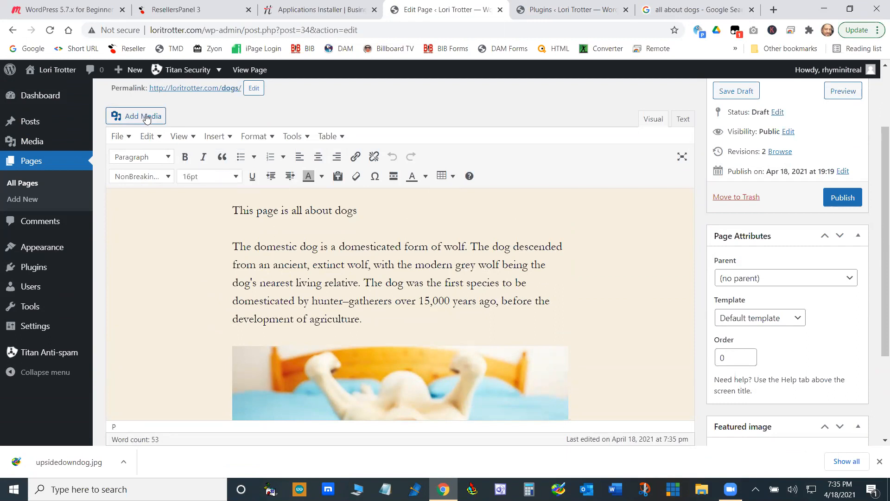
scroll(649, 317, down, 4)
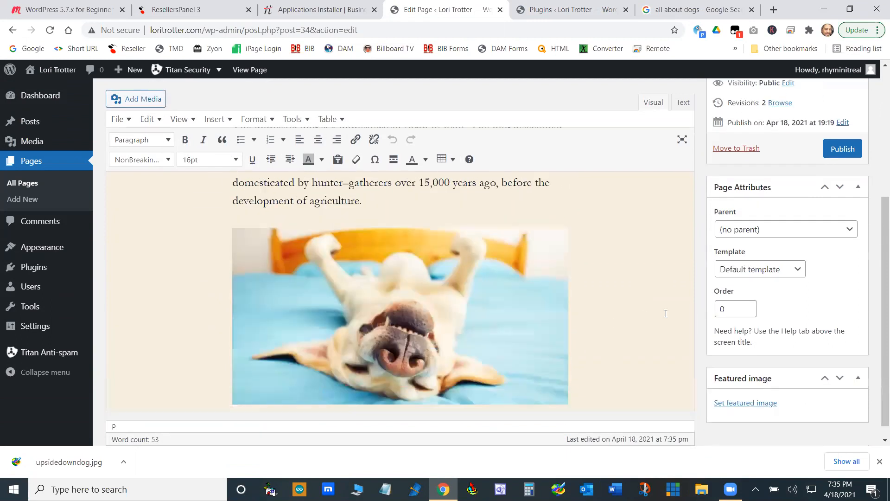
scroll(668, 306, up, 4)
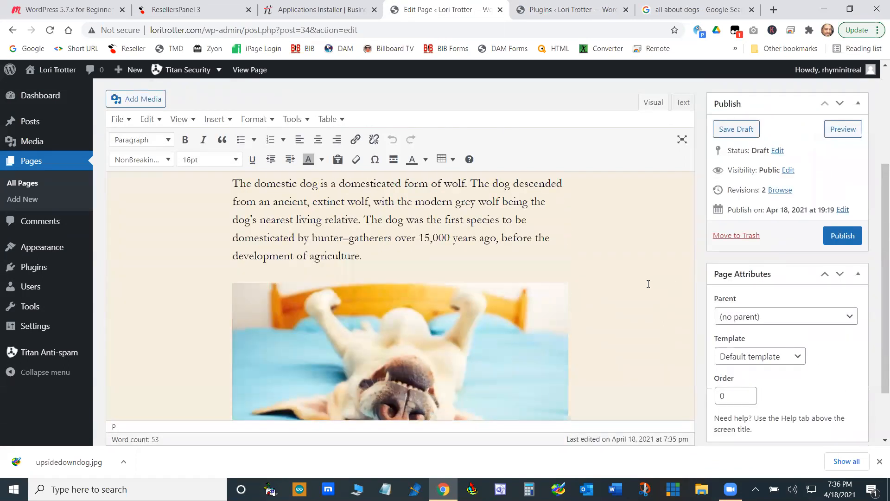
scroll(813, 167, down, 3)
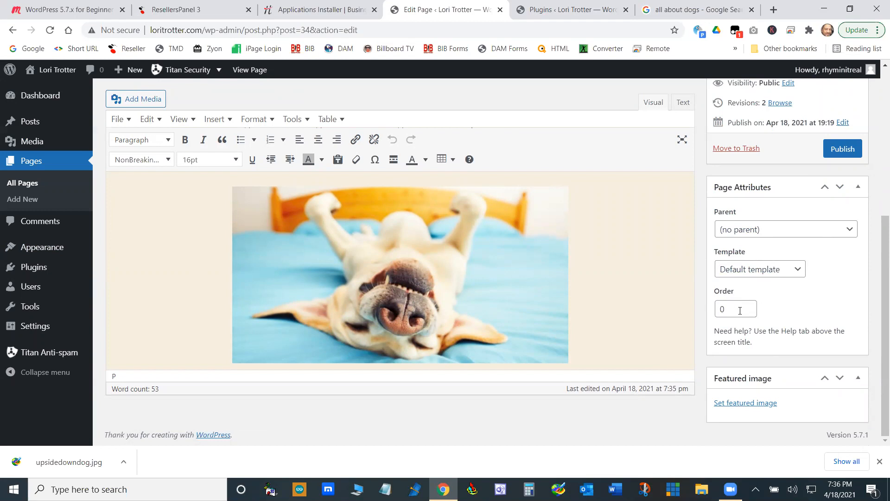
scroll(604, 266, up, 7)
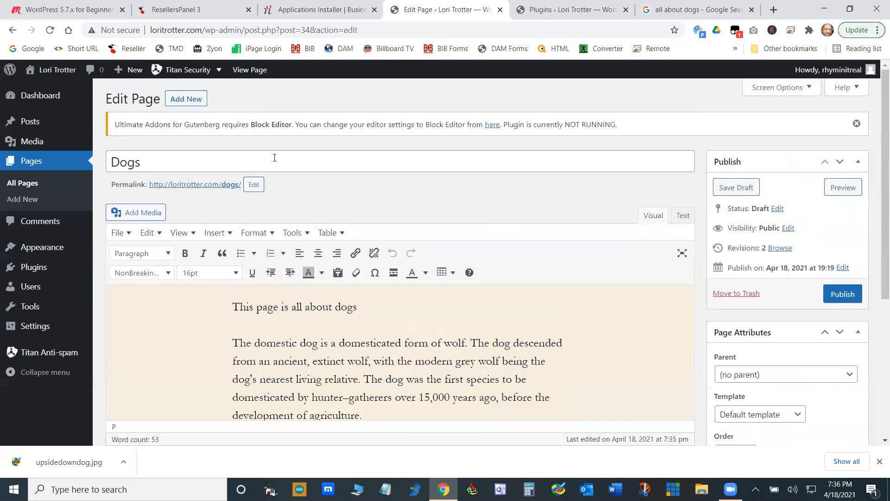
scroll(722, 290, down, 4)
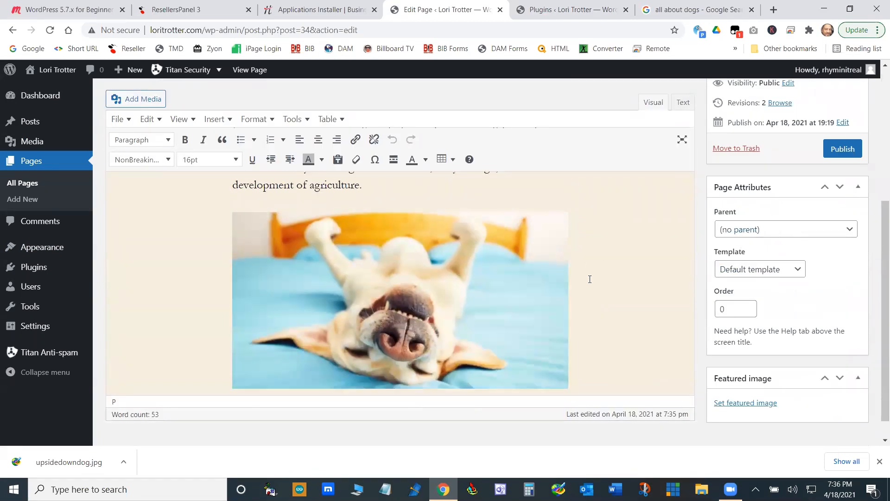
- Review the Dogs page's parent and visibility options, dismissing both without making a change
click(849, 230)
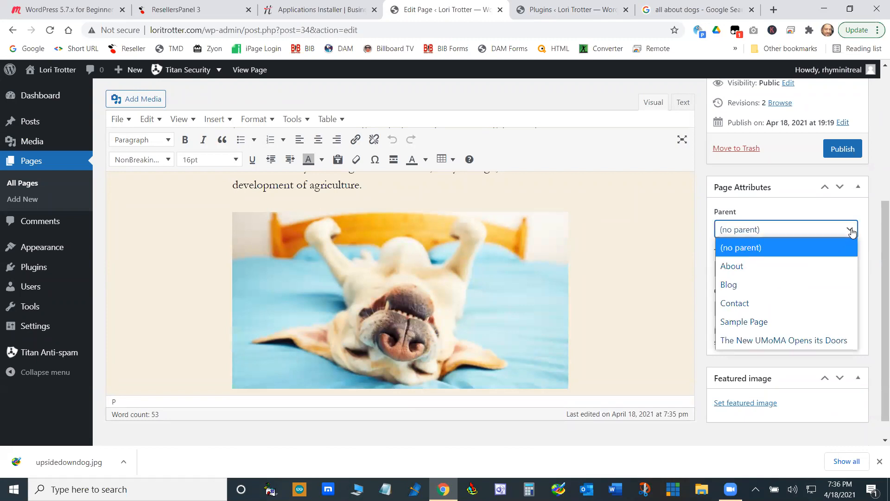
click(703, 222)
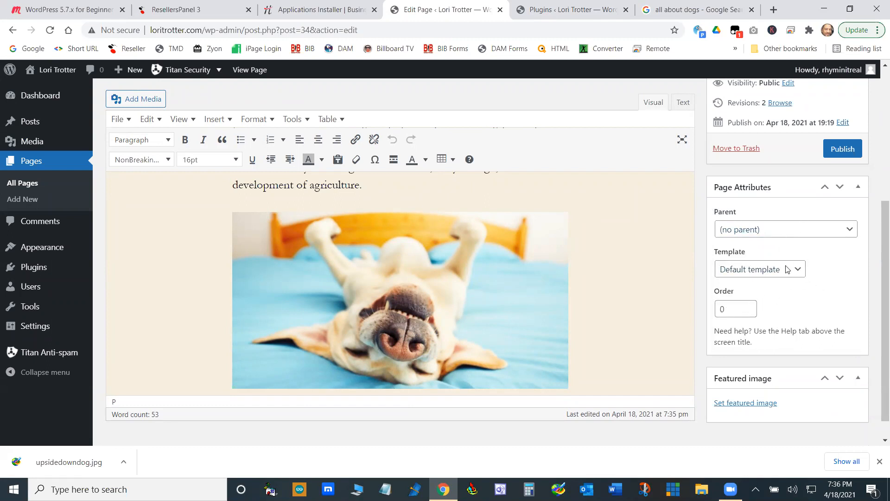
scroll(703, 260, up, 2)
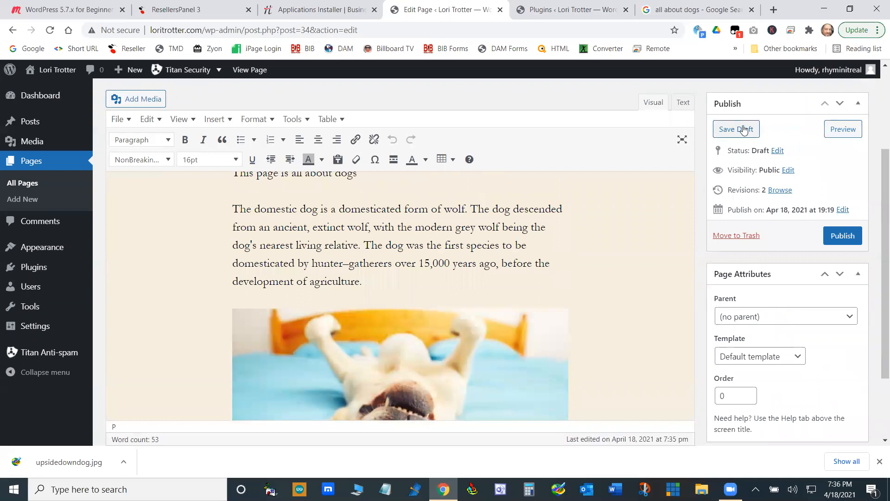
click(788, 171)
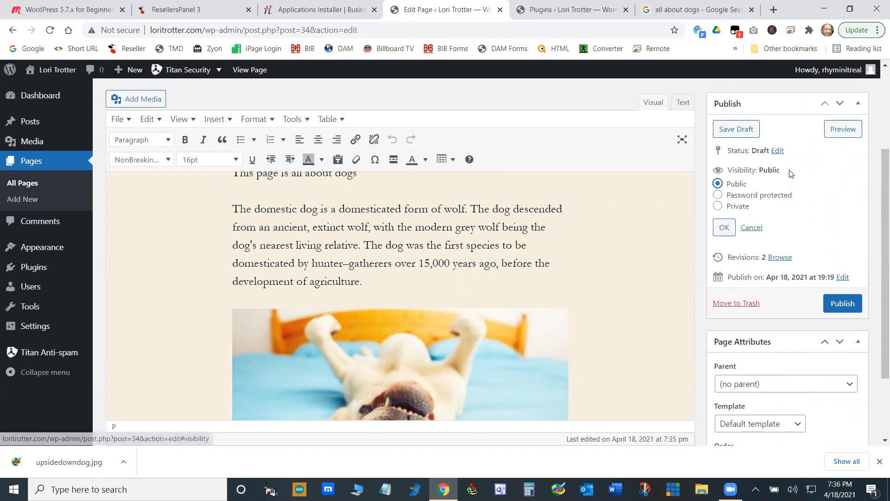
click(751, 227)
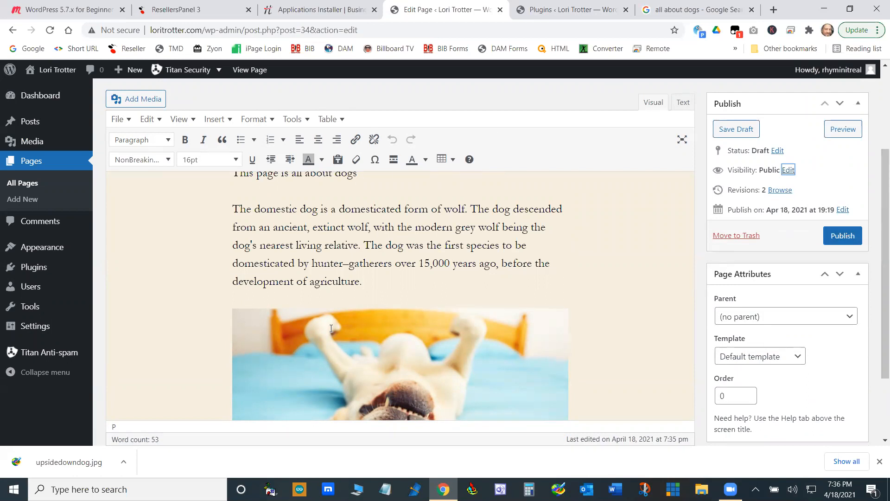
scroll(594, 339, down, 4)
scroll(622, 369, up, 7)
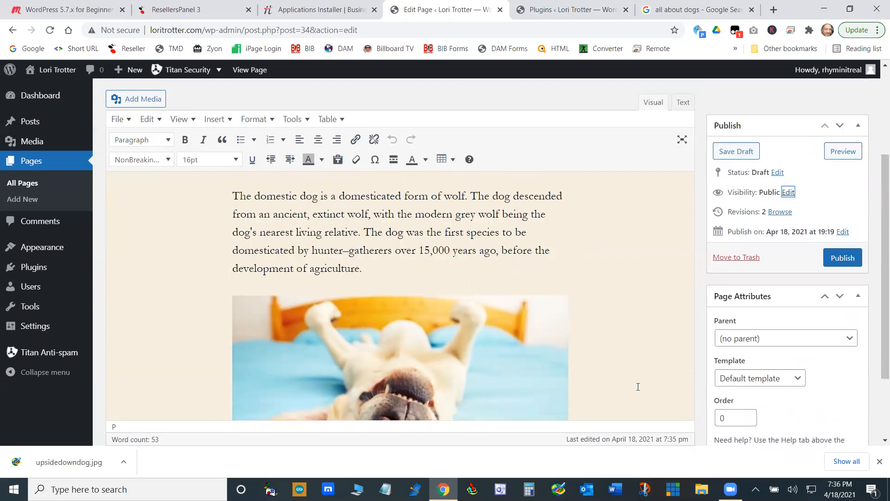
scroll(634, 375, down, 2)
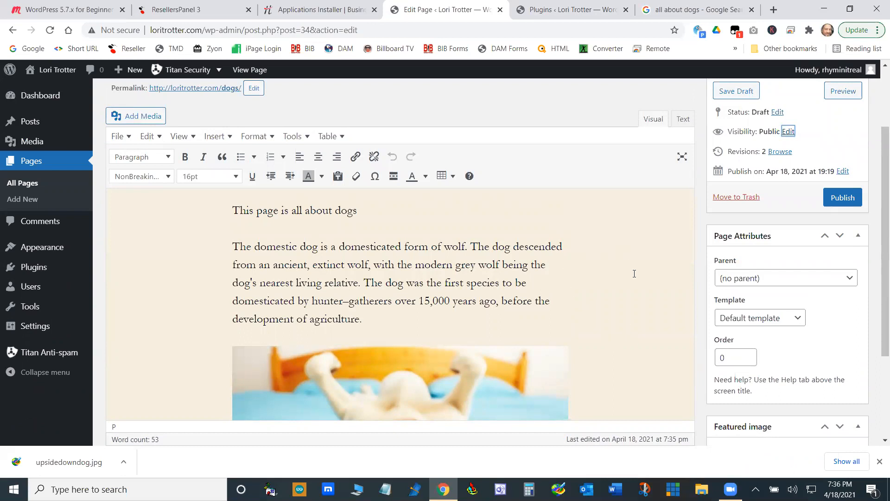
- Move the post "This is my first post" to the trash and restore it from there
click(31, 121)
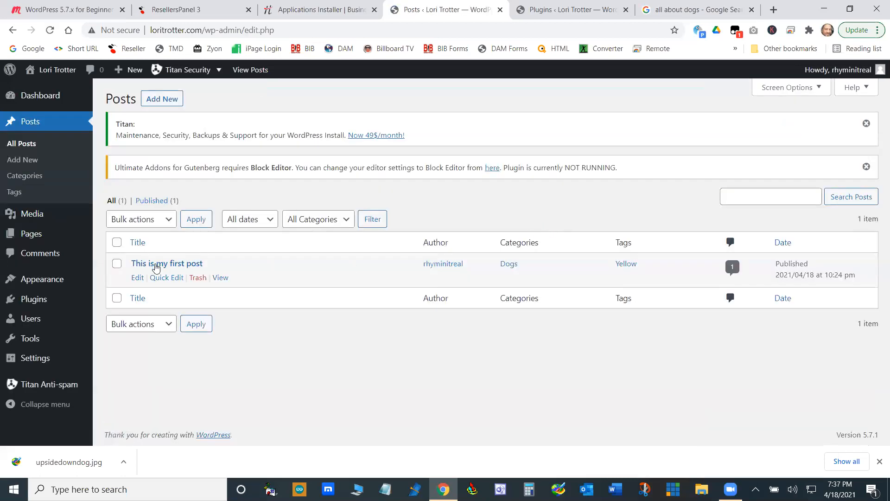
click(198, 277)
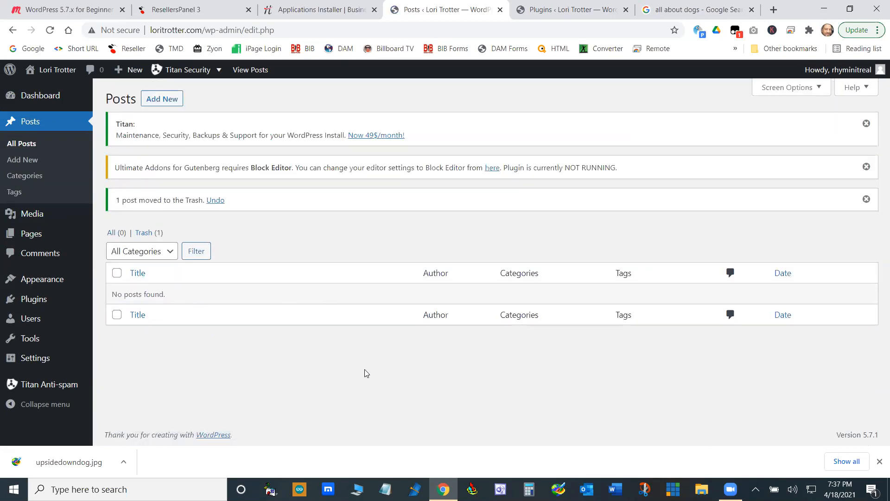
click(144, 235)
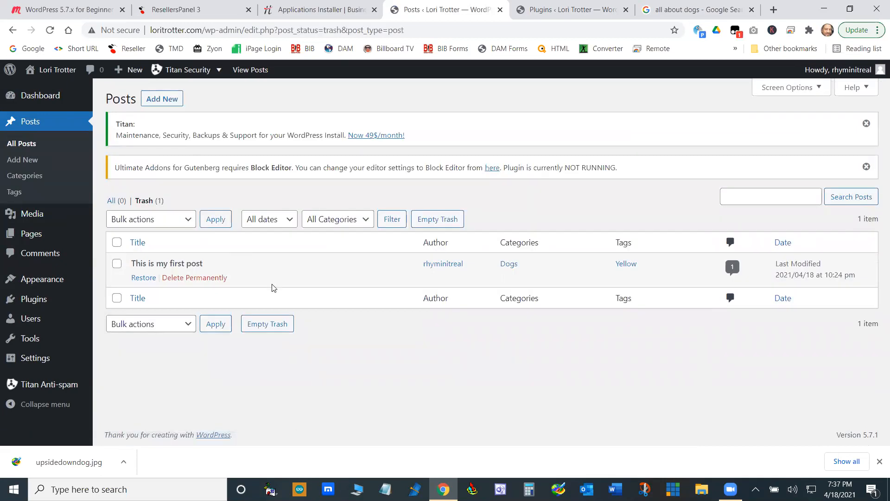
click(143, 278)
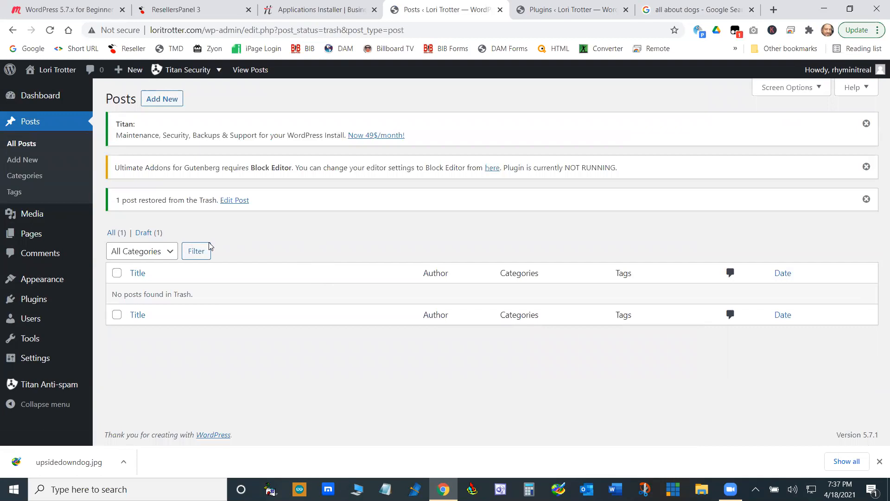
- Open the restored draft "This is my first post" from the full posts list and publish it
click(116, 233)
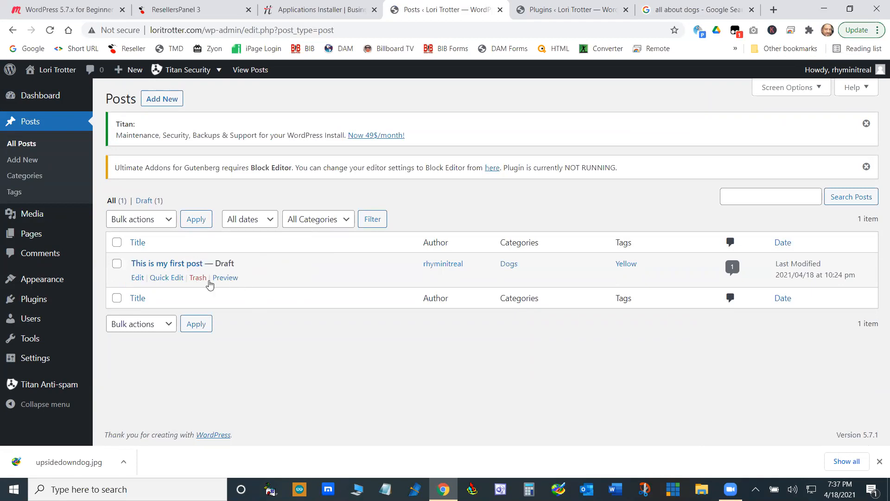
click(139, 278)
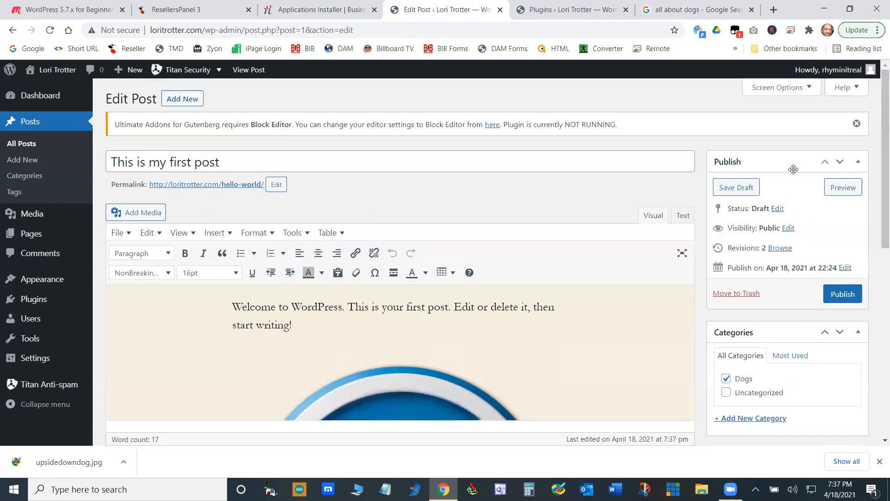
click(840, 291)
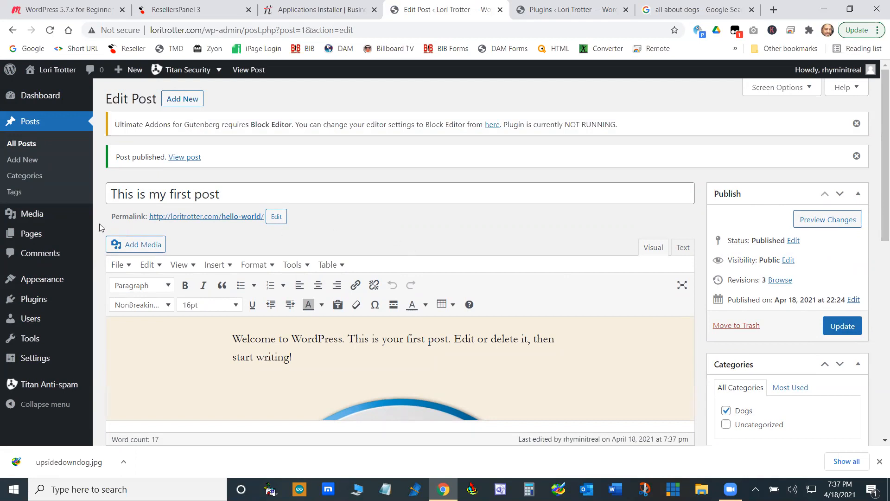
- Move the Dogs draft page to the trash and delete it permanently
mouse_move(28, 233)
click(117, 236)
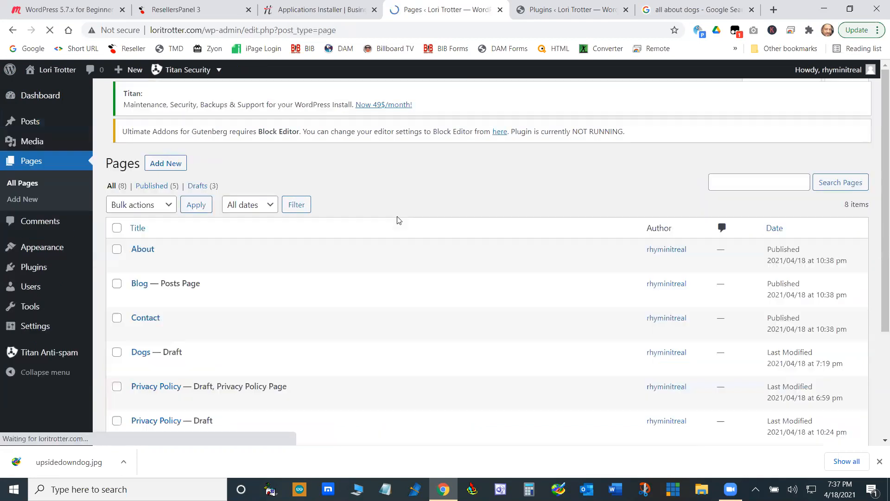
scroll(397, 220, down, 2)
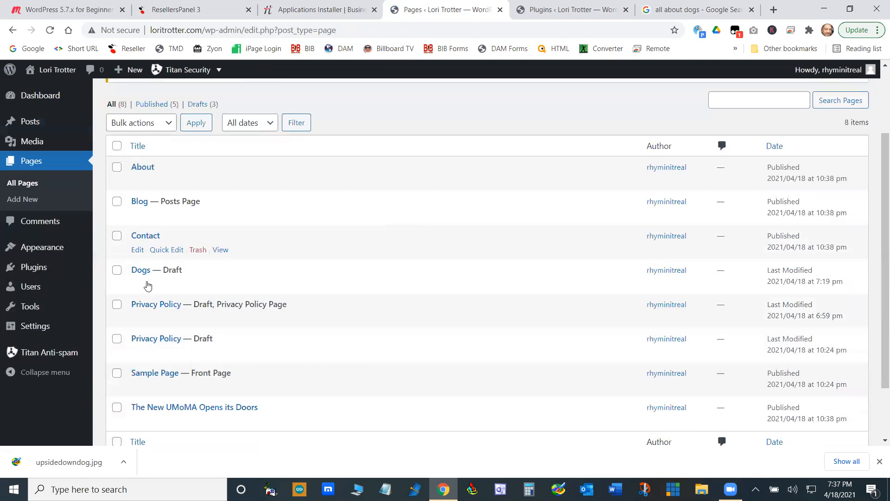
click(197, 286)
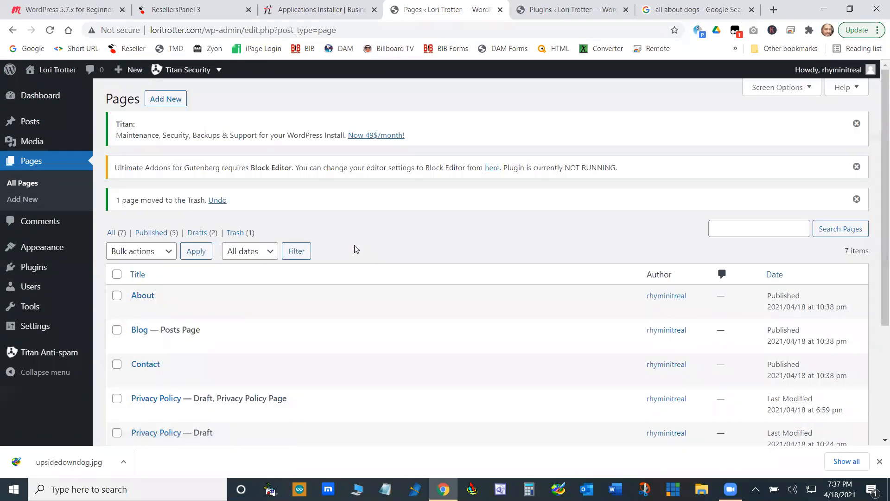
click(236, 232)
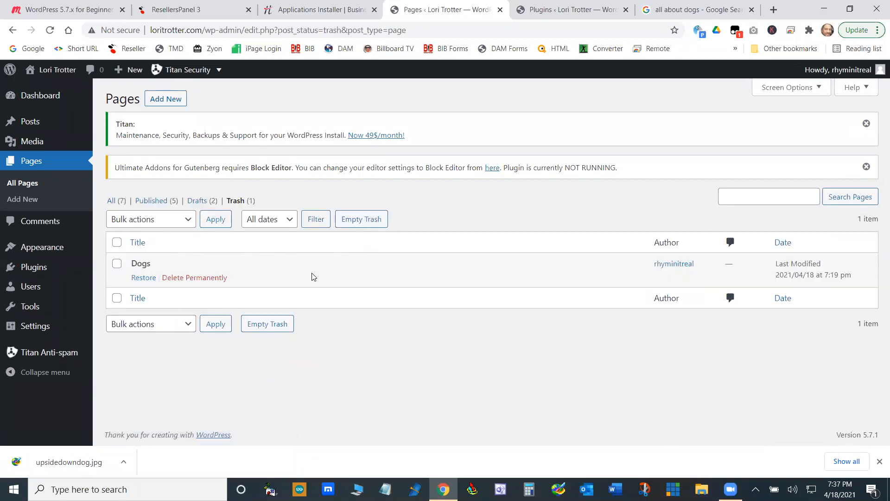
click(178, 279)
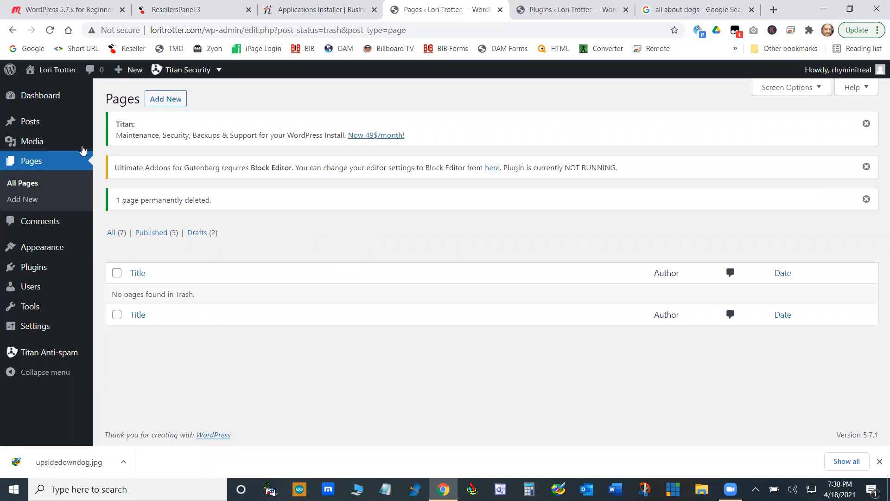
- Unapprove the sample comment on "This is my first post" and open the comment for editing
mouse_move(27, 129)
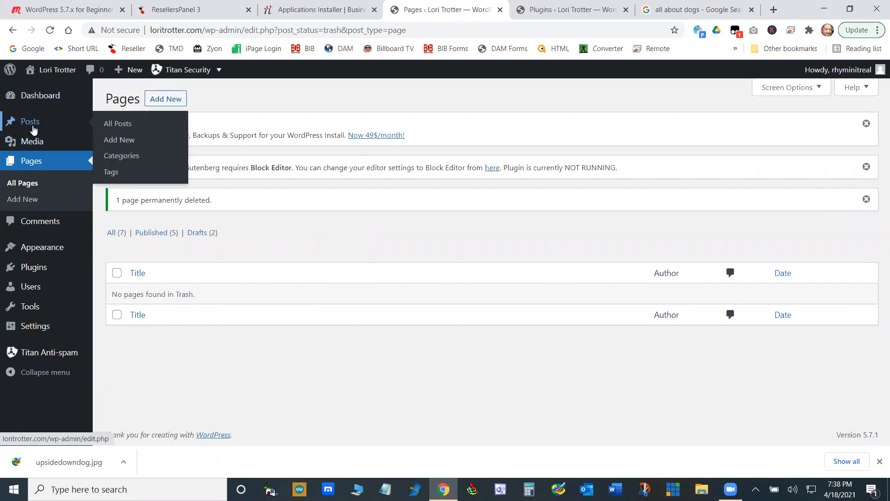
click(39, 228)
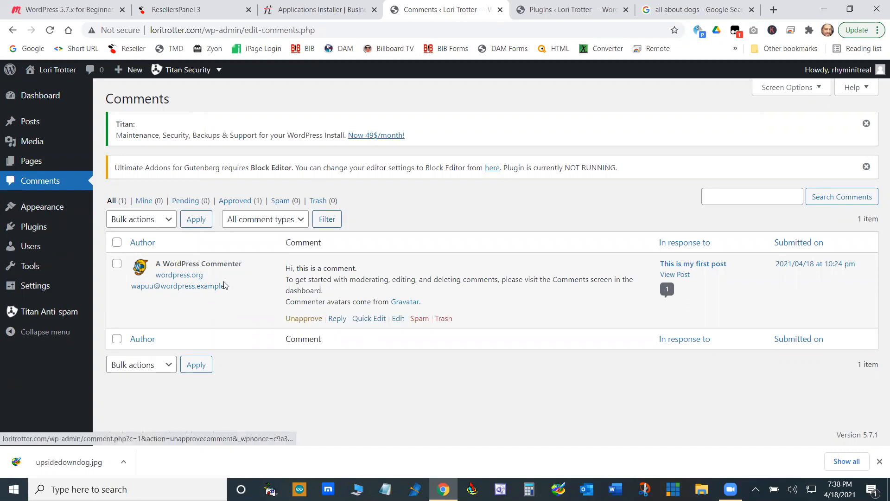
click(306, 320)
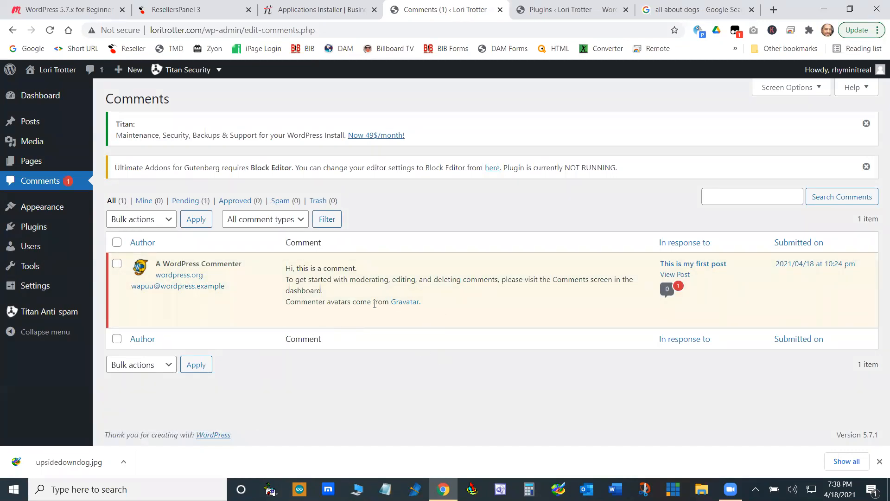
click(390, 319)
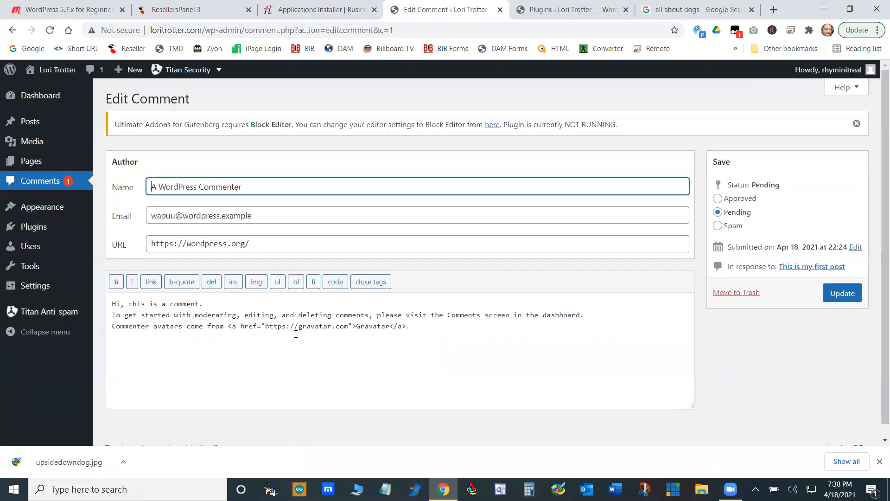
- Open the sample comment for quick editing from the comments list, then leave the quick editor without saving
click(12, 30)
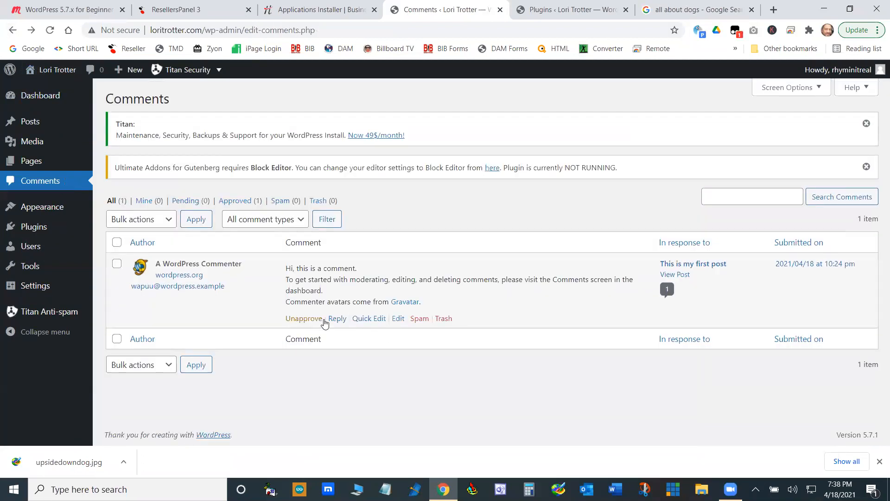
click(376, 320)
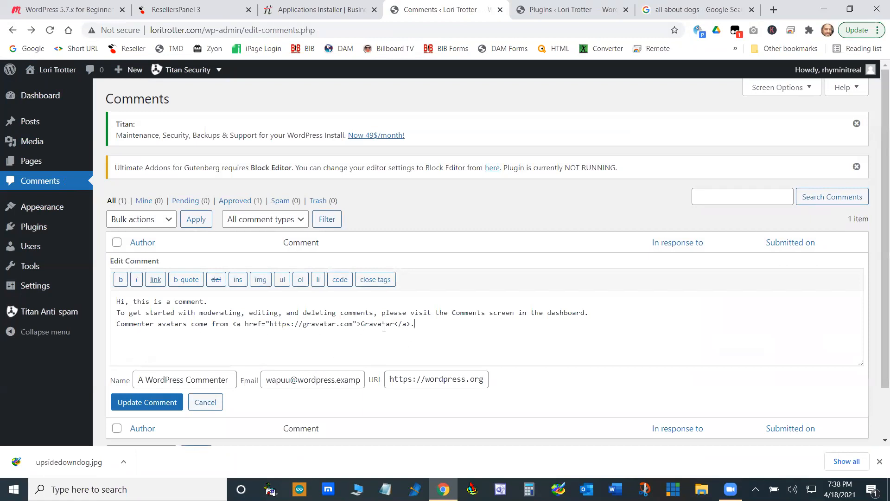
click(12, 29)
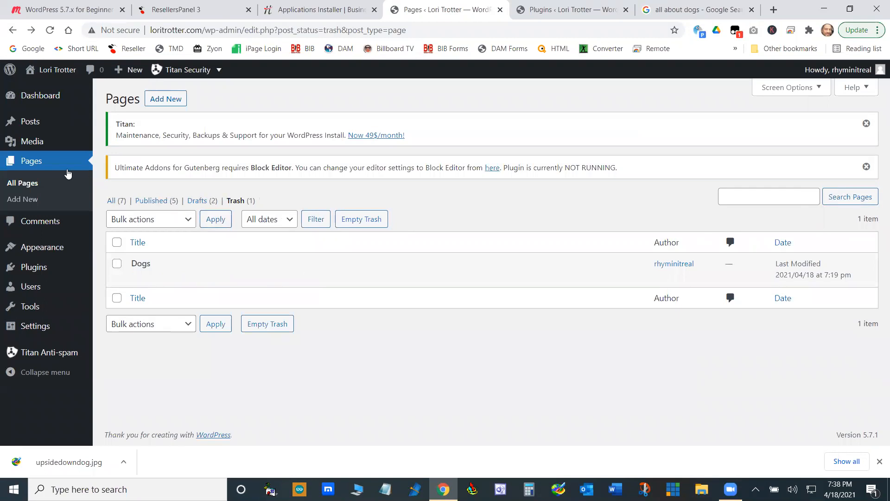
- Display all pages and look through the complete page list
click(31, 185)
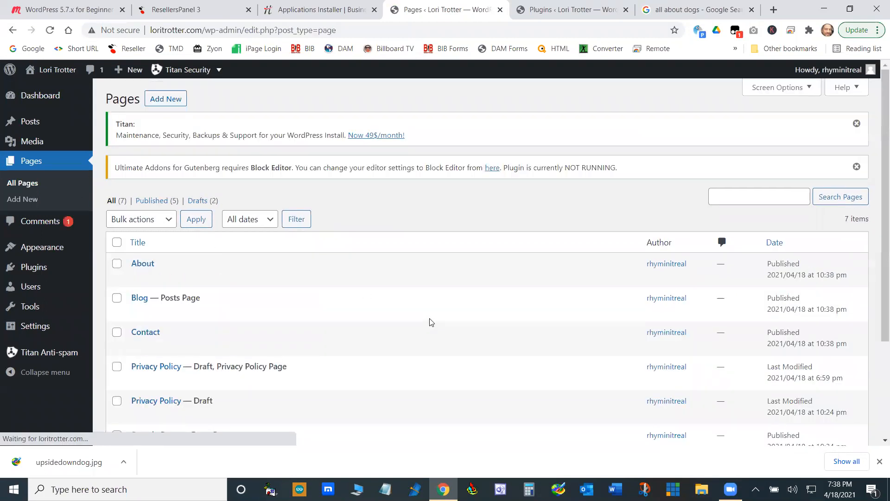
scroll(431, 322, down, 3)
scroll(431, 322, up, 3)
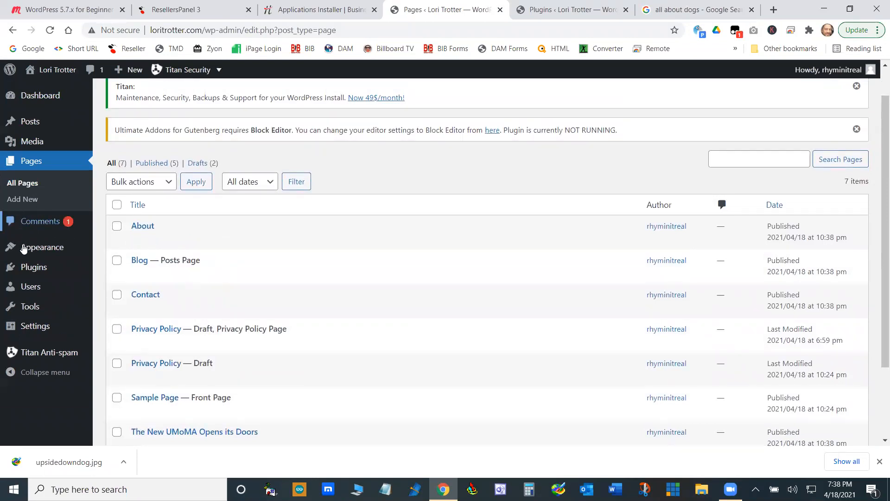
- Open the sample comment in the full comment editor and review its author fields, status options and text
click(42, 222)
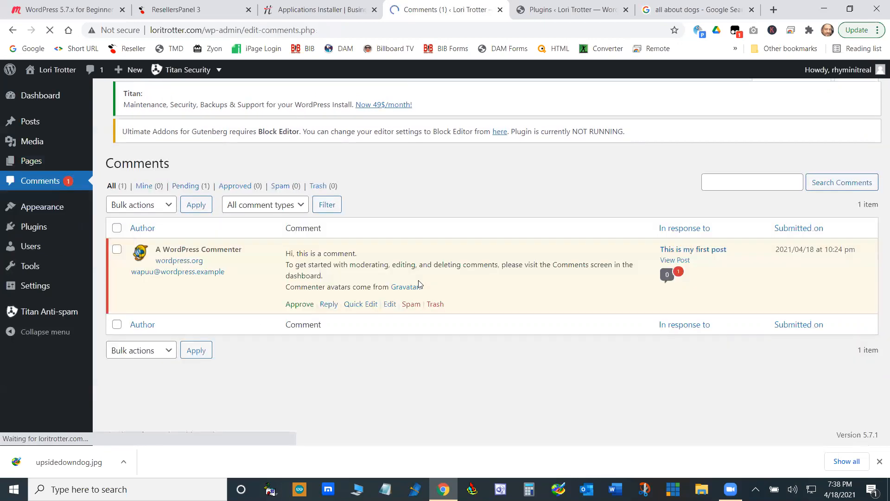
click(390, 319)
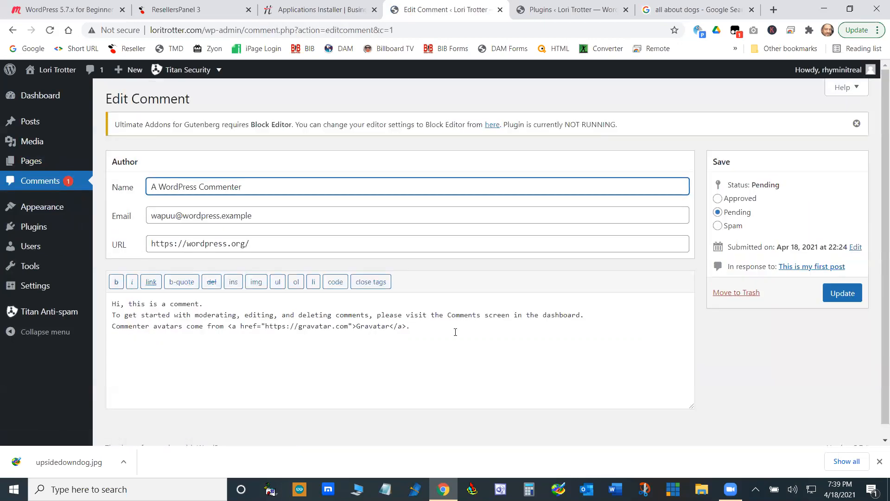
scroll(588, 343, down, 1)
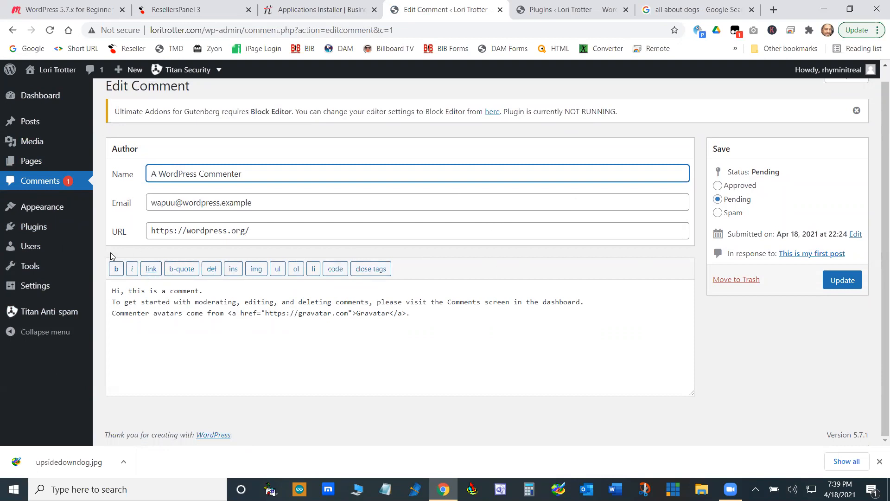
- Visit the site's homepage and examine it down to the footer columns
mouse_move(50, 211)
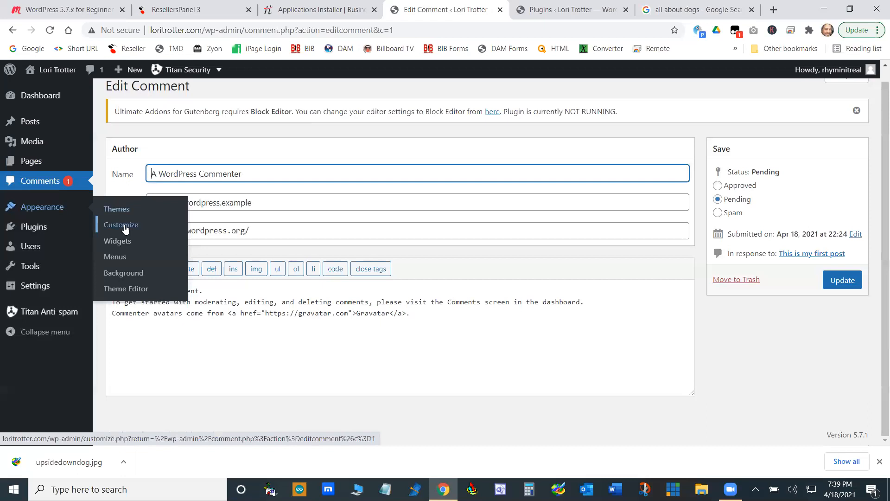
click(585, 11)
click(37, 88)
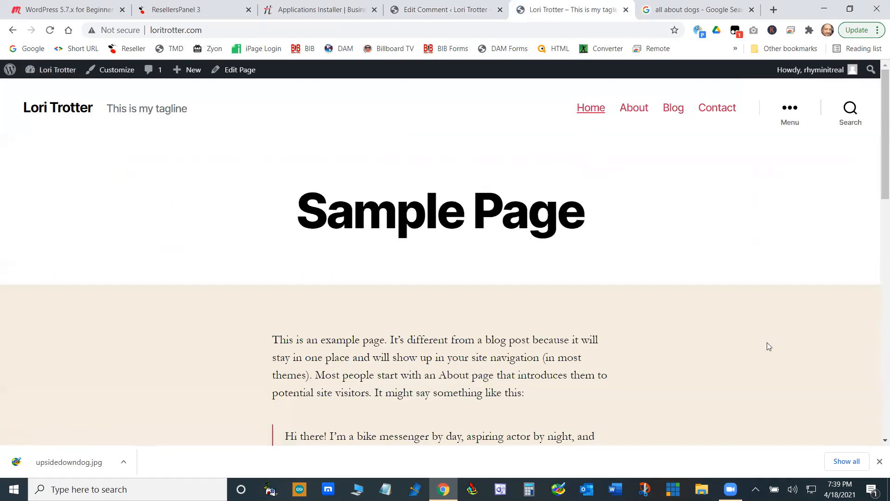
scroll(495, 379, down, 12)
scroll(671, 374, up, 12)
scroll(670, 372, down, 12)
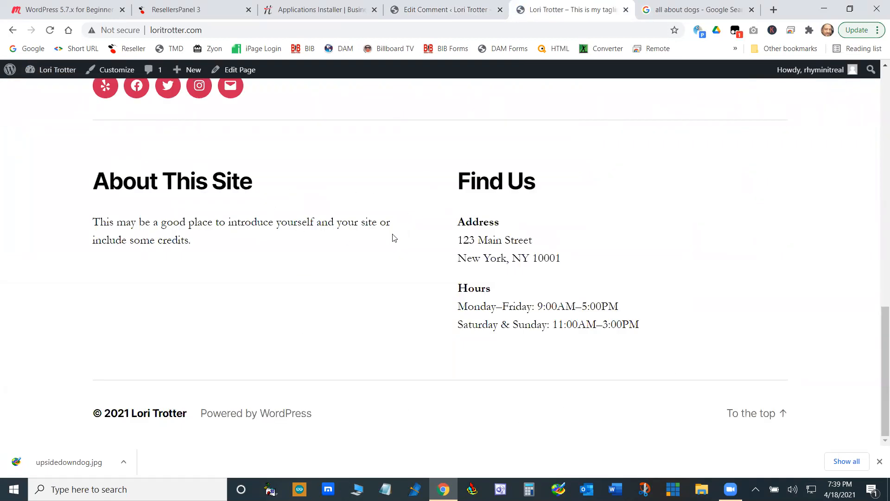
- Return to the dashboard, open the Widgets page under Appearance and look through the available widgets and footer areas
click(437, 9)
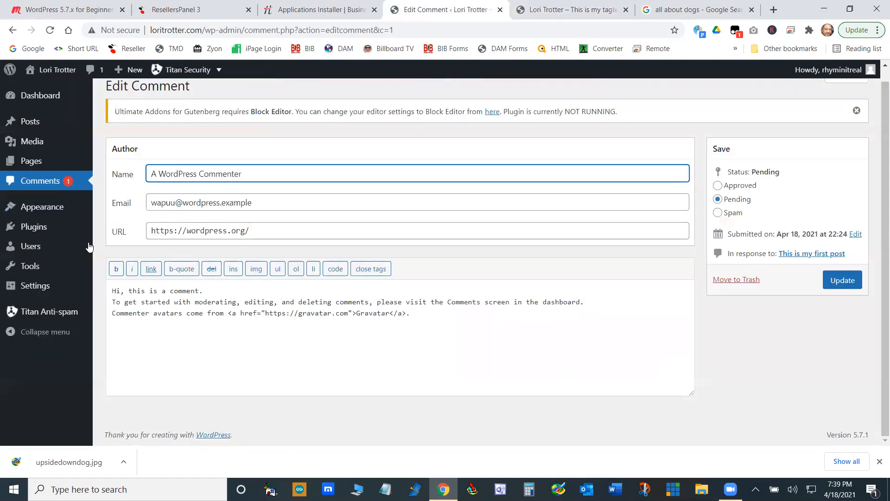
click(124, 243)
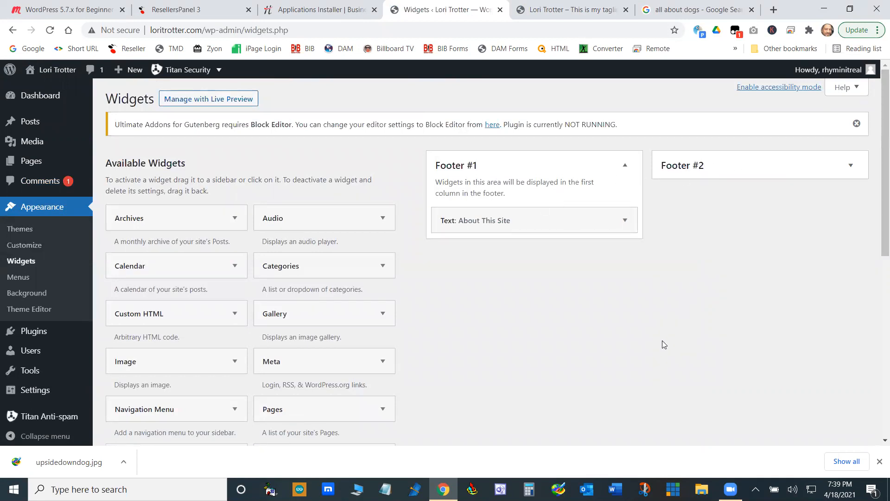
scroll(717, 357, down, 3)
scroll(715, 366, up, 3)
- Open the Business In The Black website from the bookmarks and examine its sidebar as an example of widget use
click(702, 10)
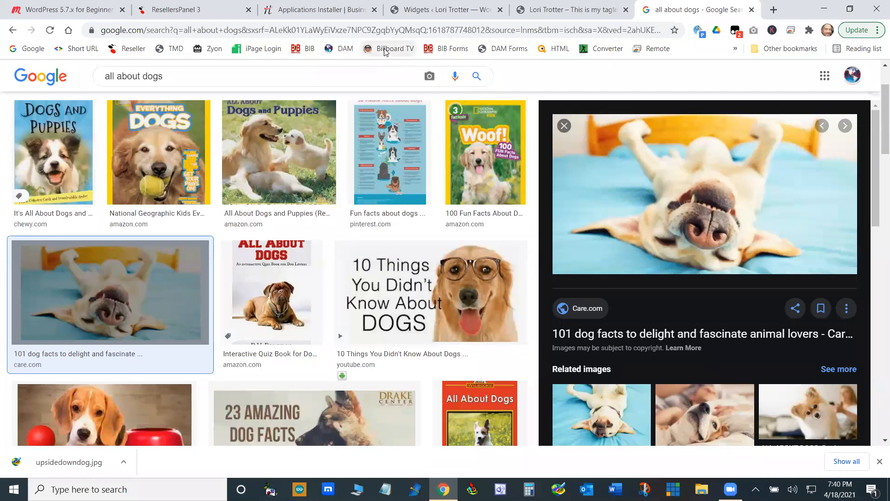
click(346, 51)
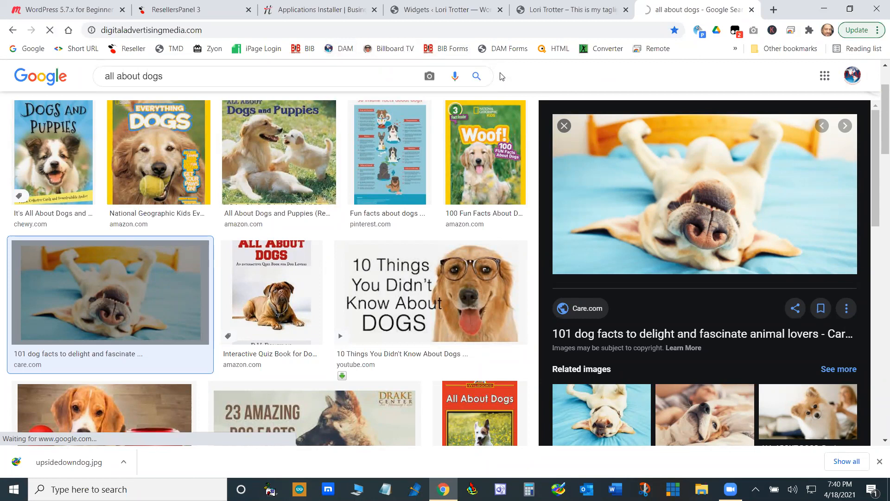
click(304, 51)
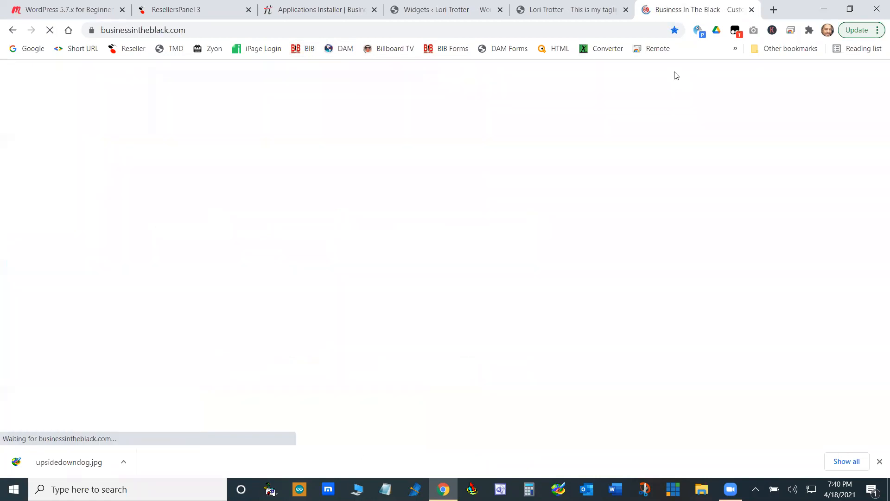
scroll(728, 301, down, 3)
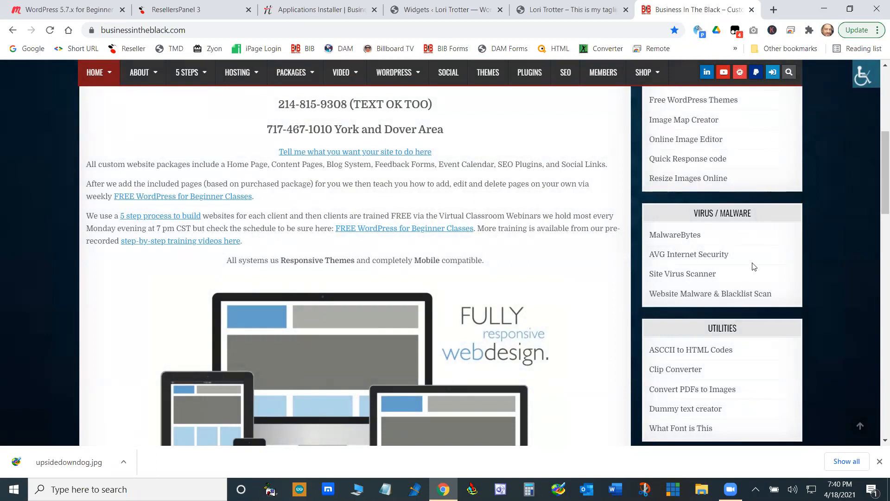
scroll(751, 265, down, 2)
scroll(747, 264, down, 4)
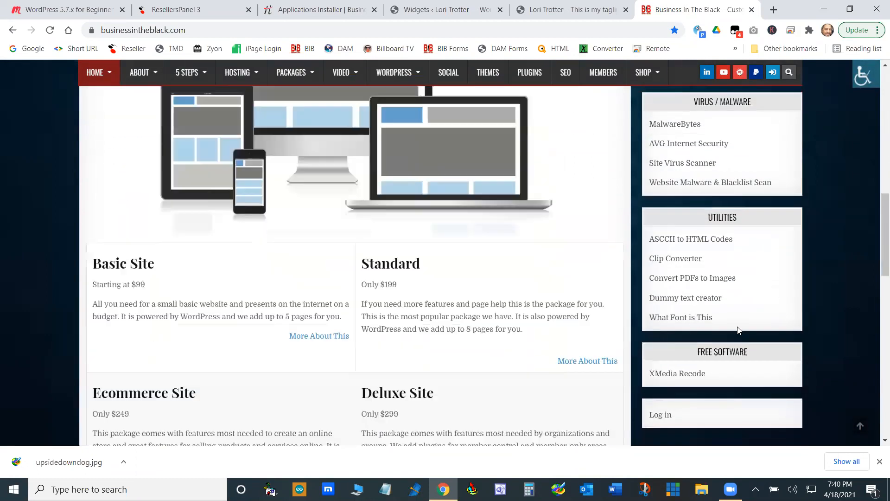
scroll(718, 388, up, 9)
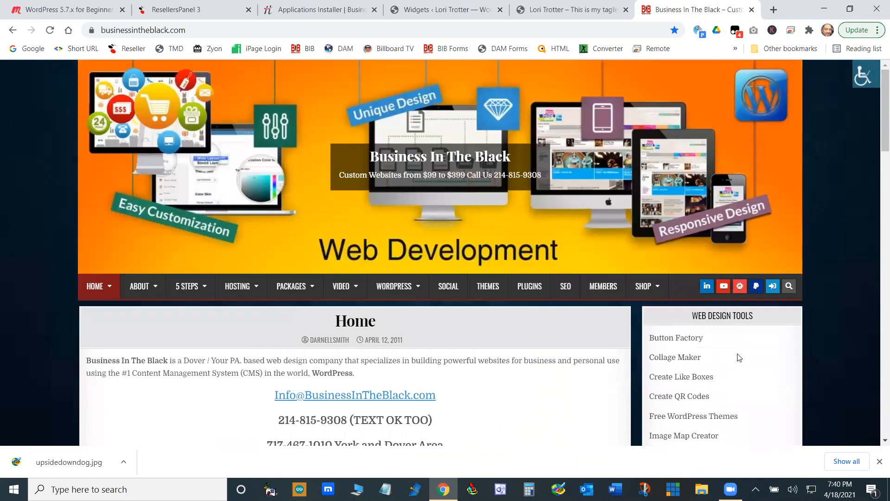
scroll(739, 357, down, 10)
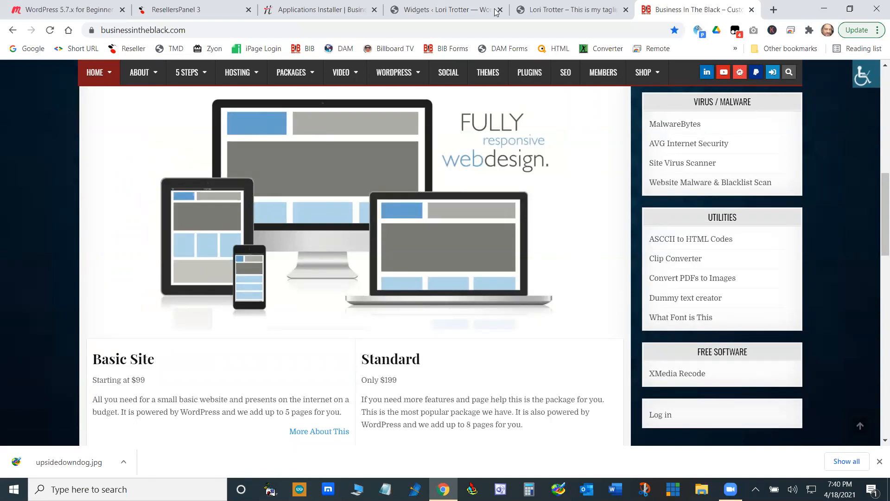
- Remove the About This Site text widget from Footer #1 and the Find Us text widget from Footer #2
click(465, 5)
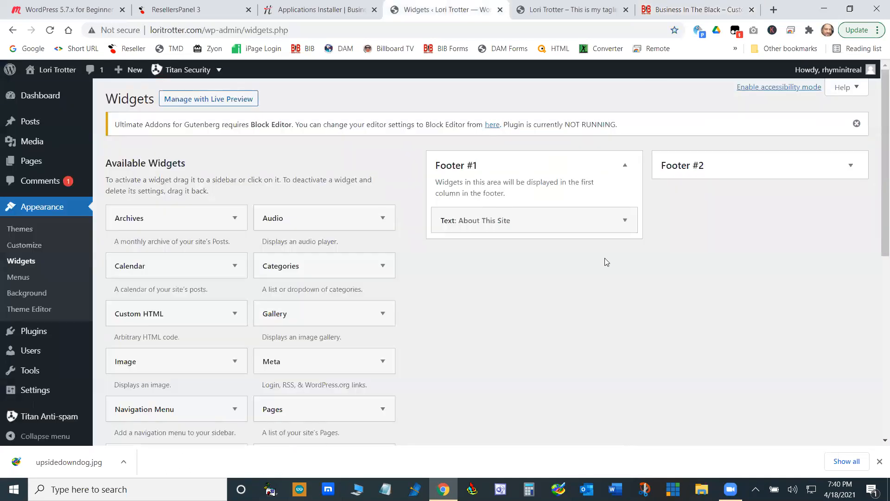
click(625, 220)
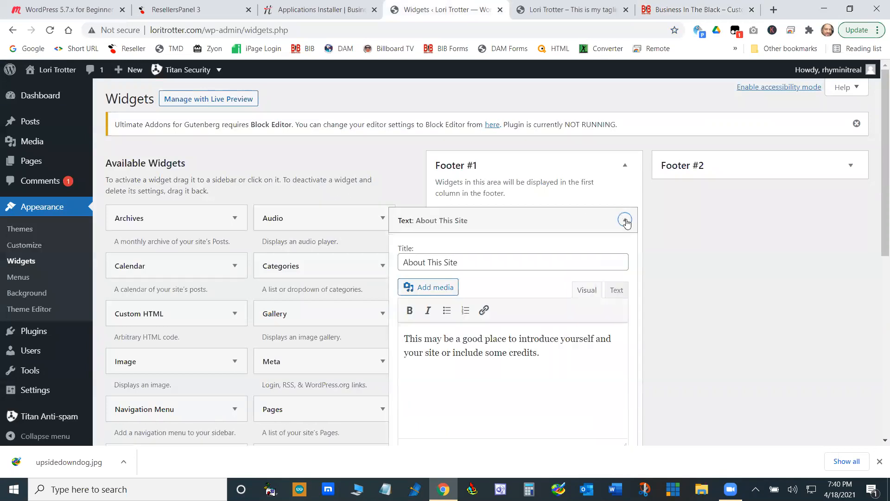
click(625, 221)
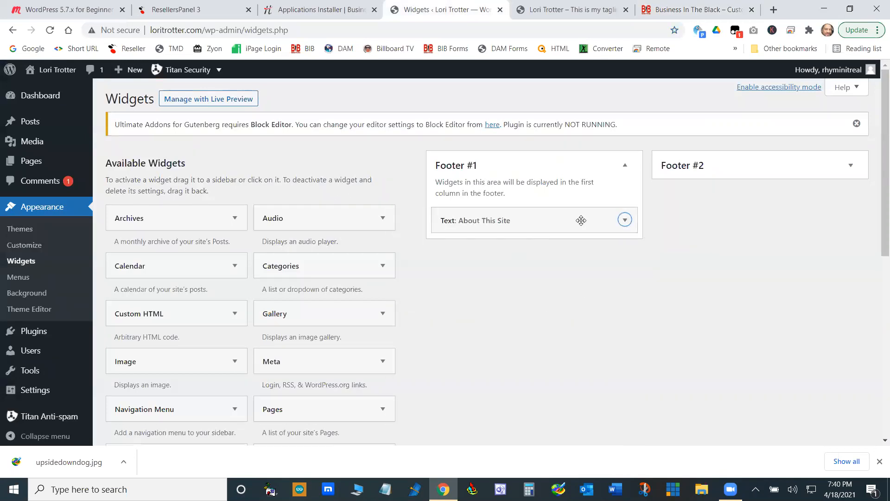
drag(554, 219, 352, 213)
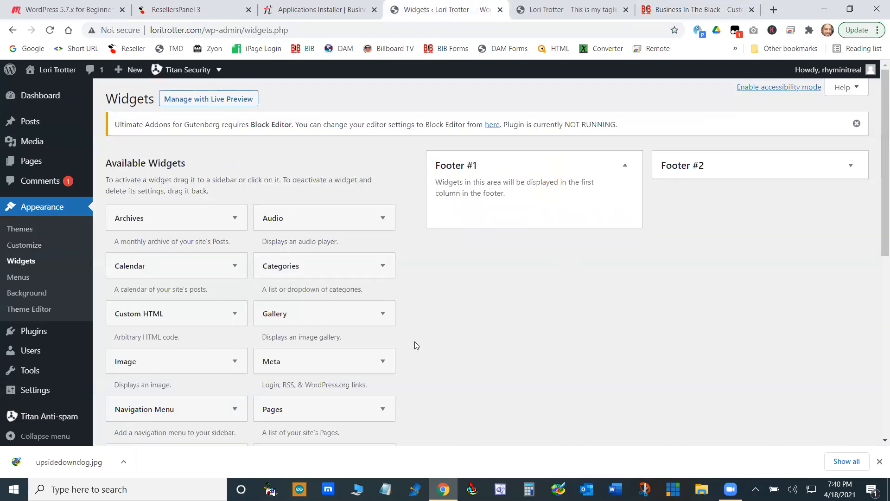
scroll(552, 209, down, 8)
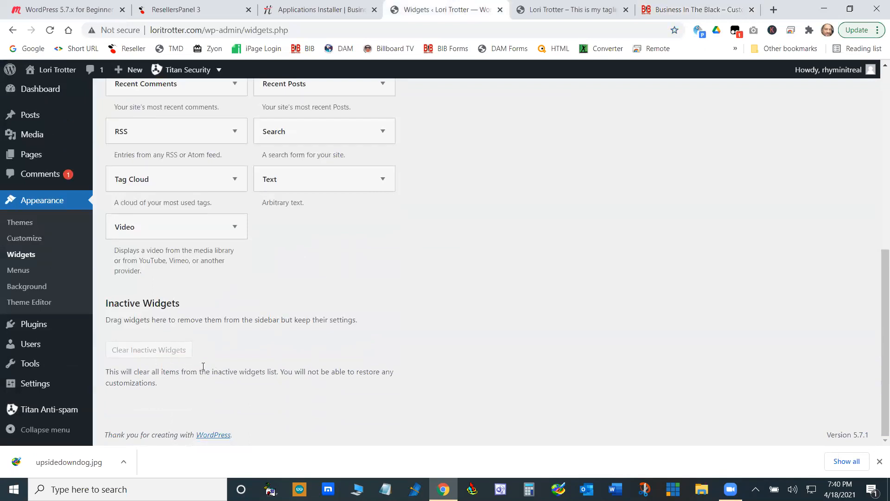
scroll(472, 368, up, 10)
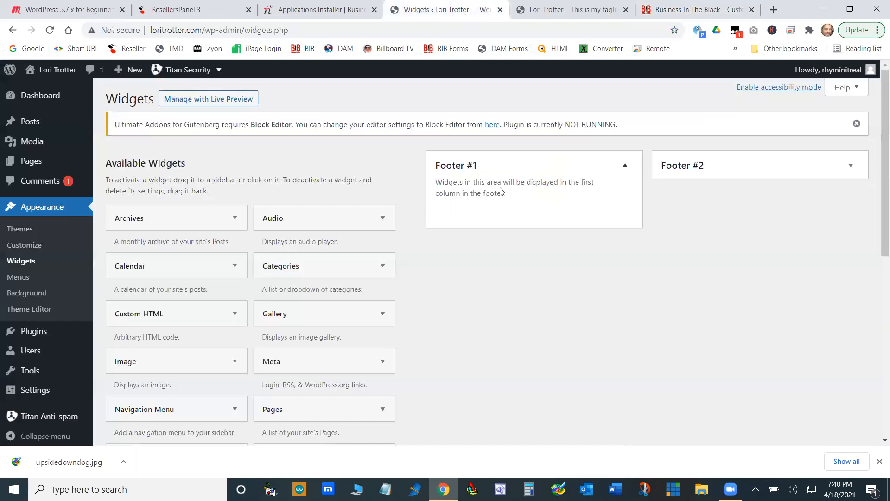
click(851, 165)
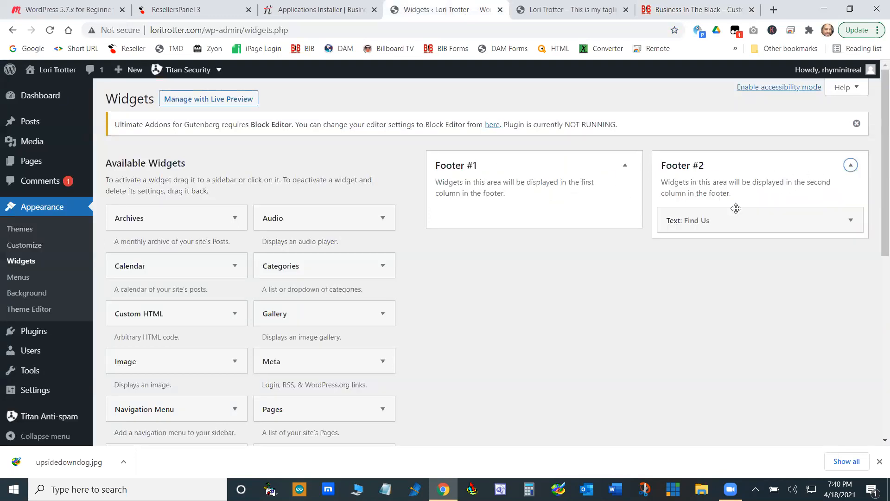
drag(753, 218, 228, 188)
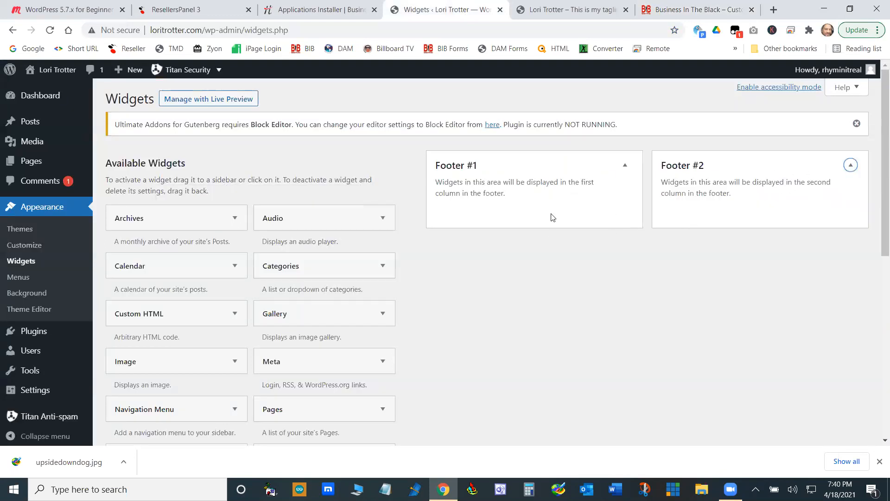
- Reload the site's homepage to check the footer columns after removing the text widgets
click(588, 9)
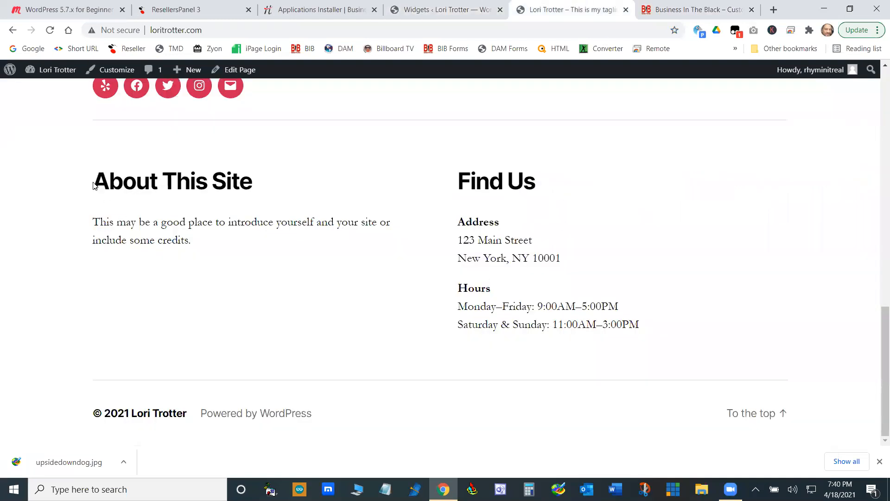
drag(93, 182, 283, 182)
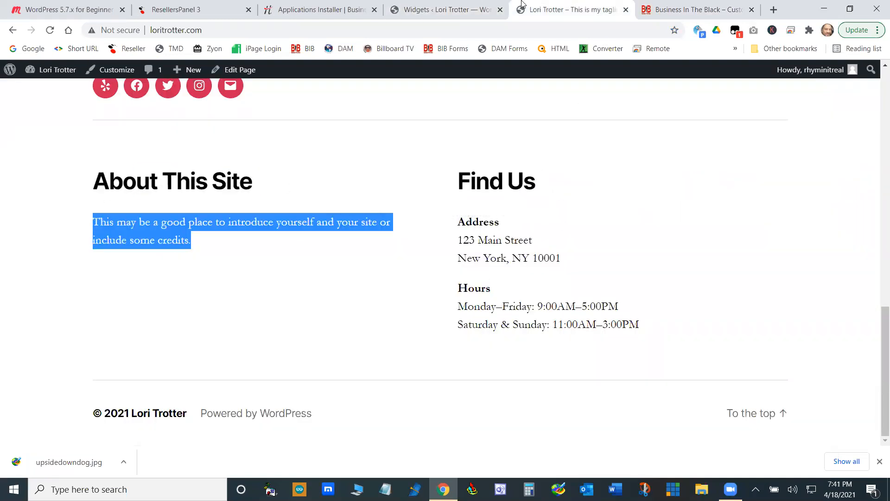
click(51, 30)
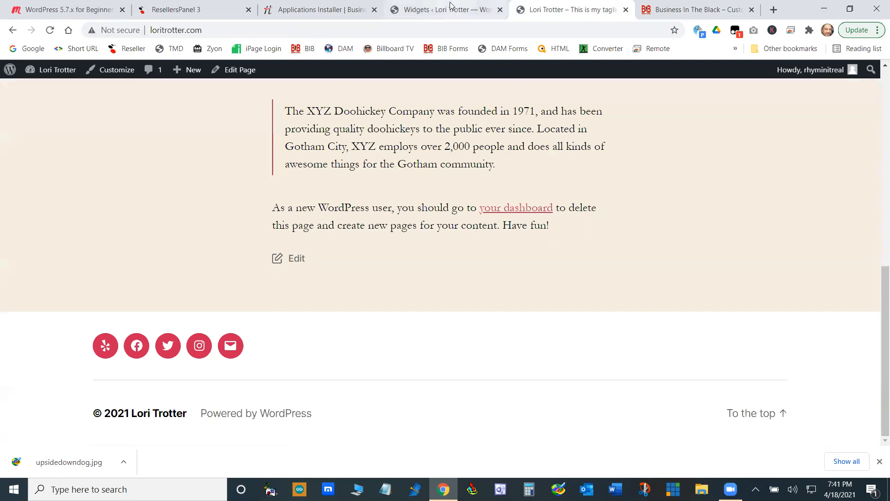
- Add the Calendar widget to Footer #1 without a title and reload the site's homepage to check it
click(454, 16)
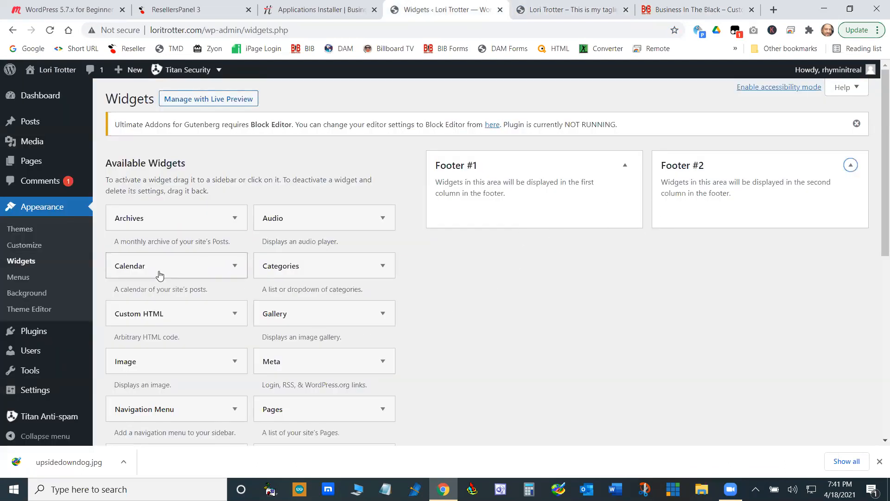
drag(158, 271, 524, 207)
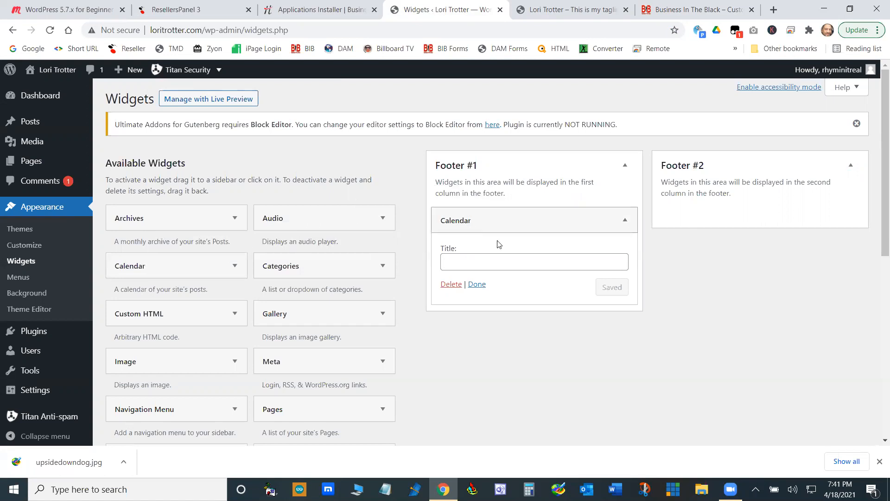
click(477, 285)
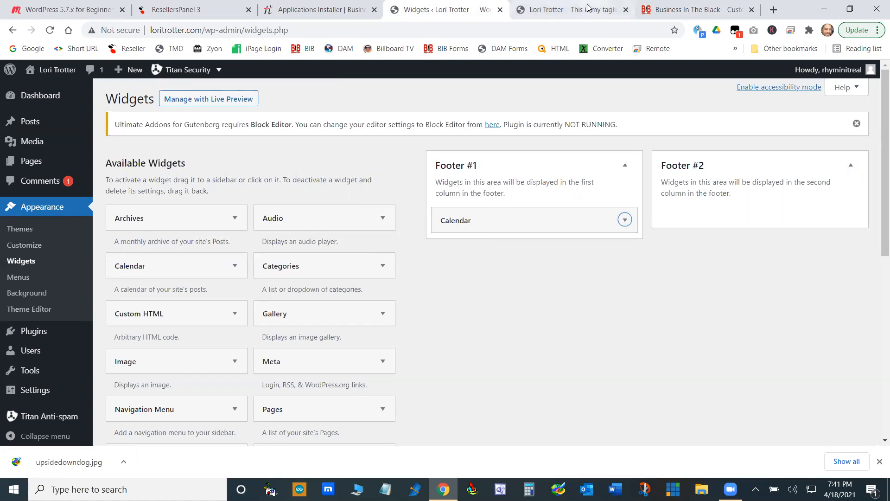
click(569, 9)
click(50, 29)
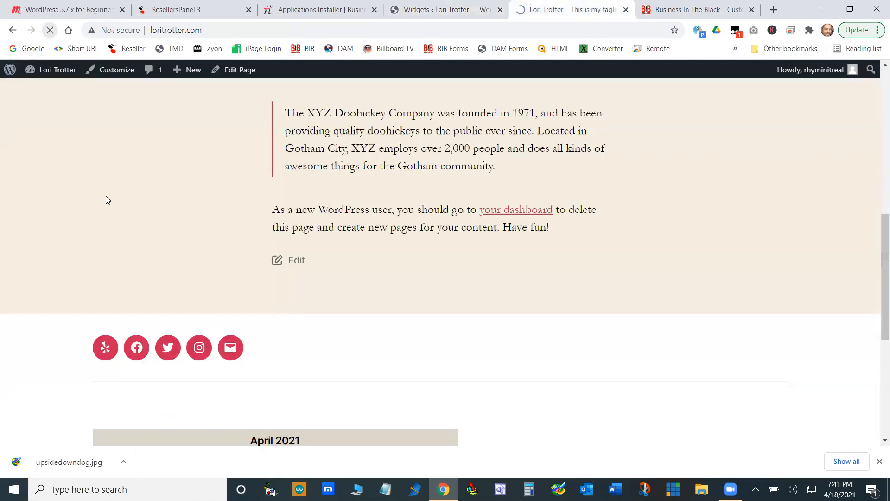
- Test the footer calendar by opening the posts for April 18, 2021 and return to the homepage
scroll(292, 293, down, 6)
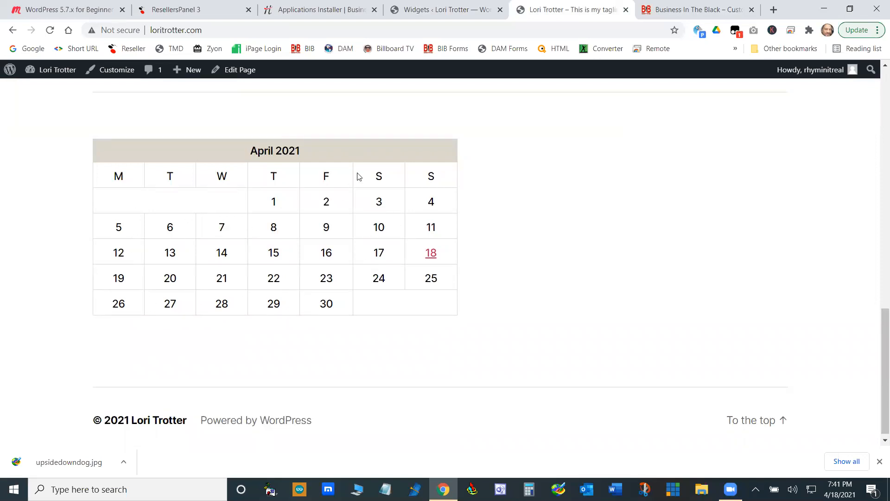
click(431, 252)
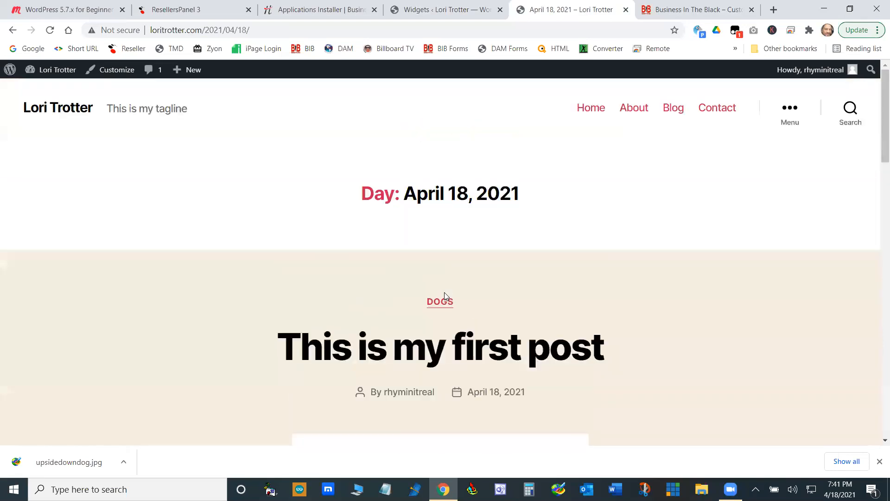
click(12, 29)
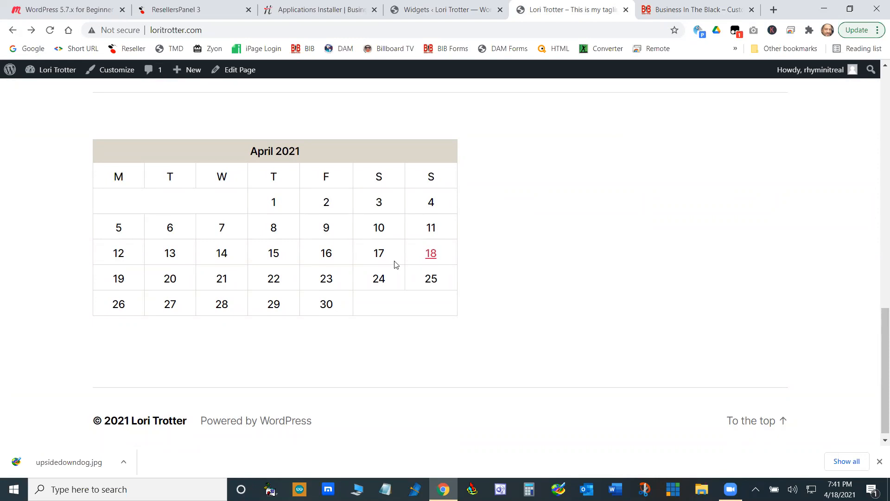
- Add the Categories widget to Footer #2 with dropdown display, post counts and hierarchy enabled, and save it
click(440, 9)
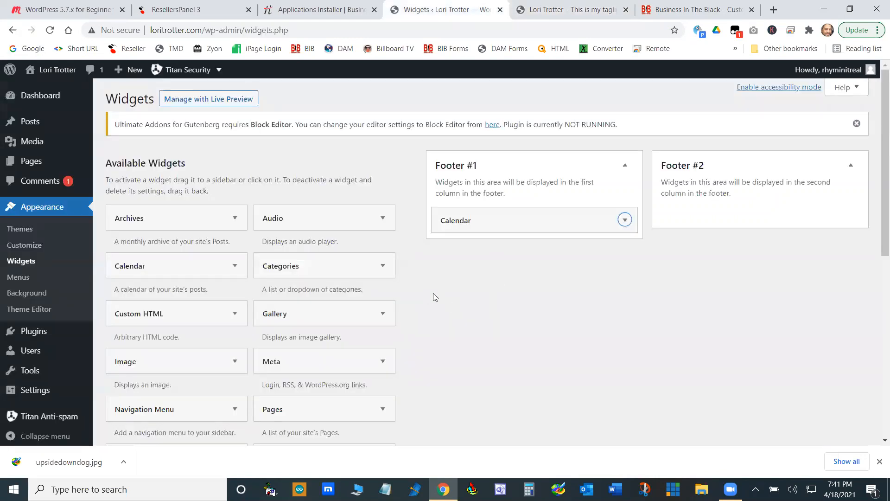
scroll(435, 297, down, 2)
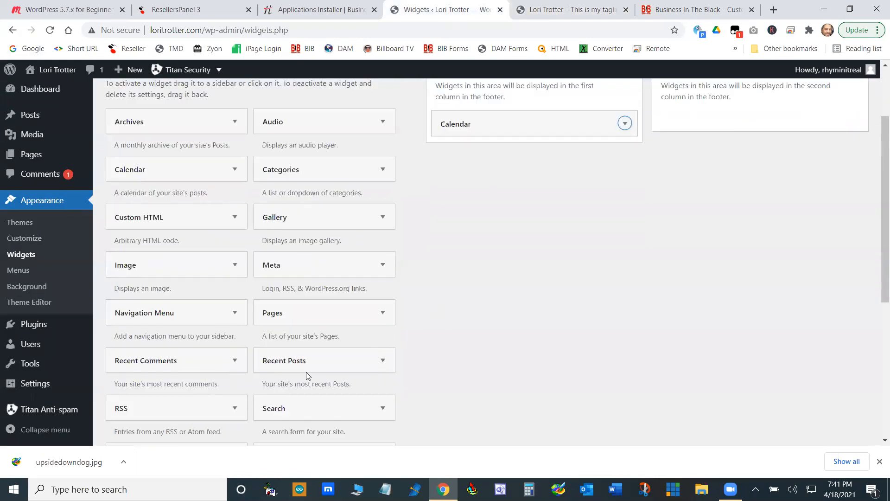
scroll(417, 329, down, 2)
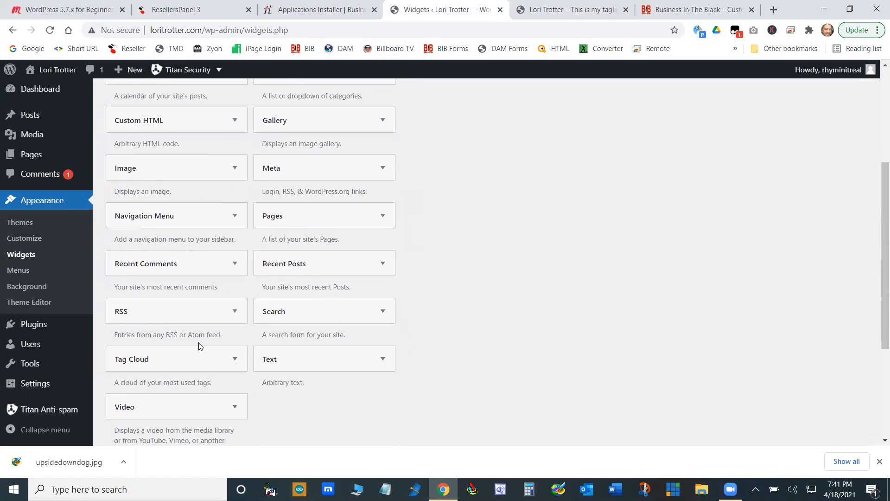
scroll(198, 340, up, 1)
scroll(198, 340, up, 1)
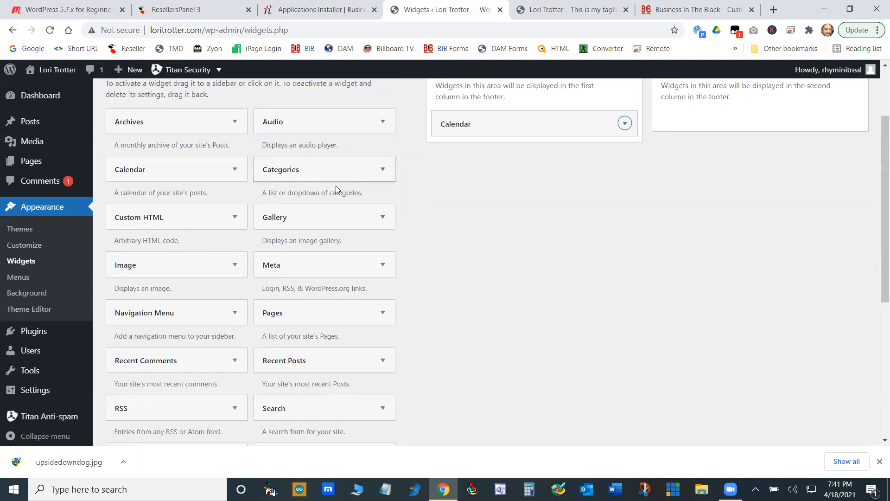
scroll(332, 232, up, 2)
drag(299, 275, 712, 209)
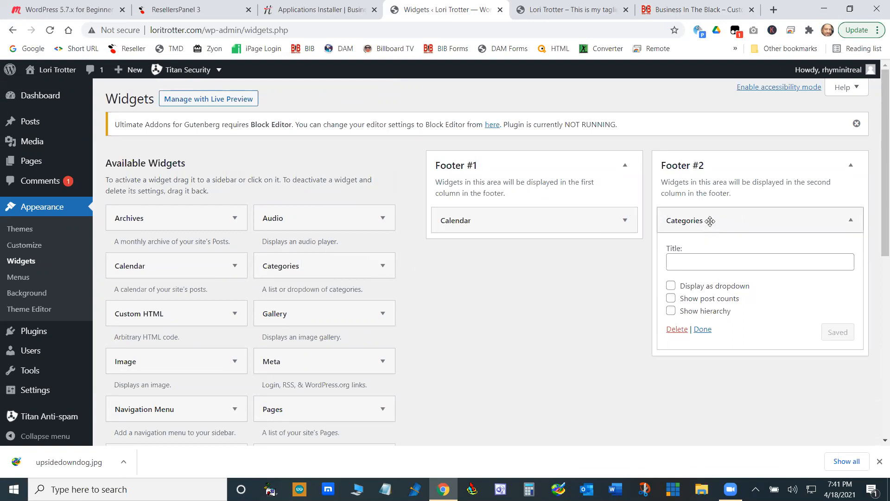
click(671, 287)
click(671, 298)
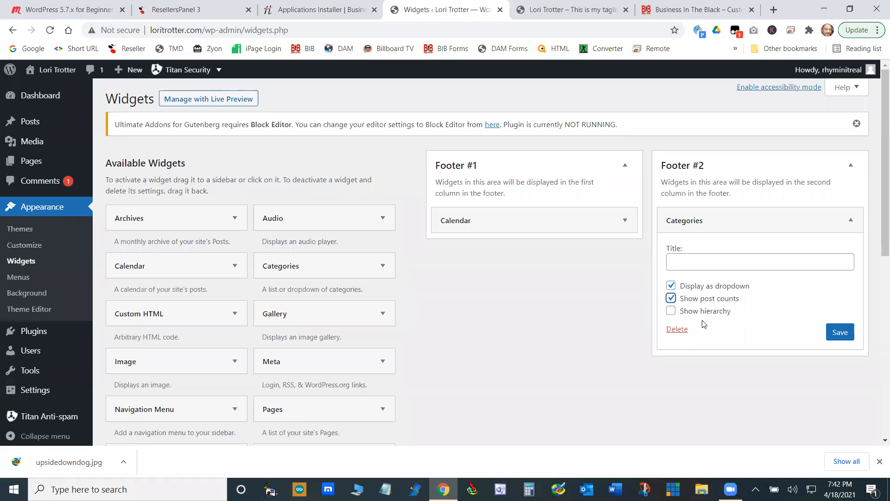
click(670, 312)
click(839, 332)
- Reload the homepage, choose Dogs from the footer's category dropdown and examine the category page
click(589, 7)
click(50, 30)
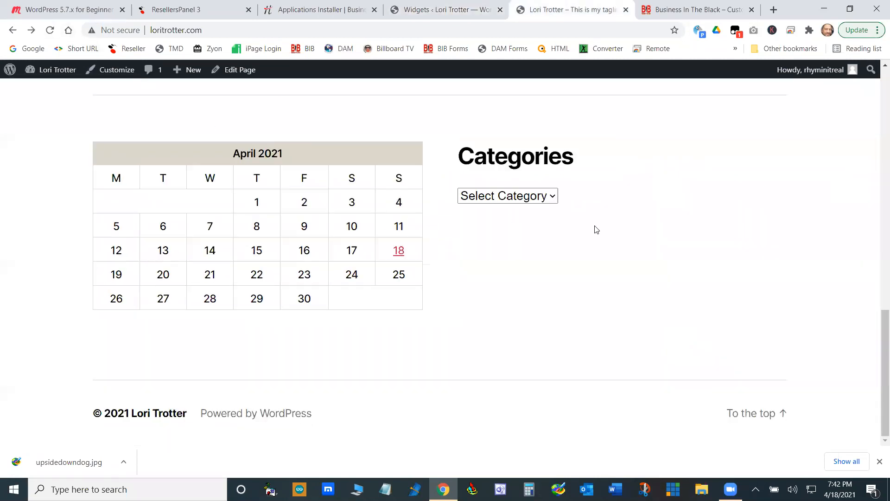
click(552, 196)
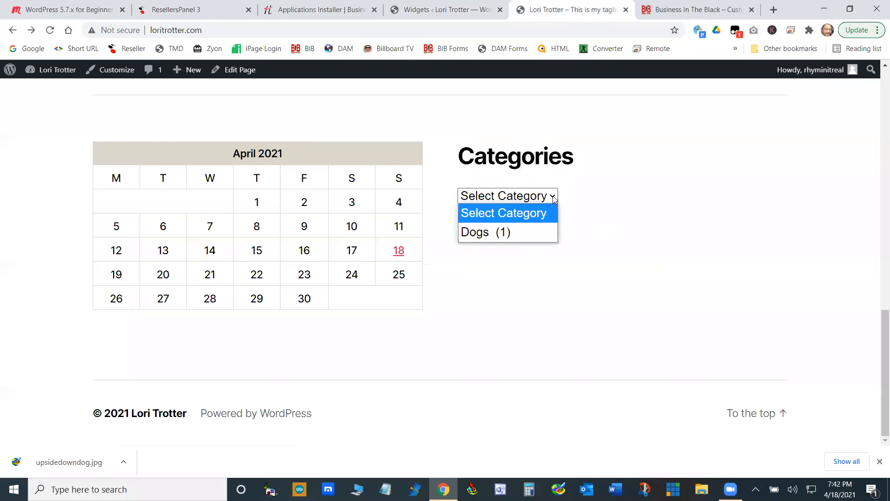
click(482, 235)
scroll(495, 279, down, 10)
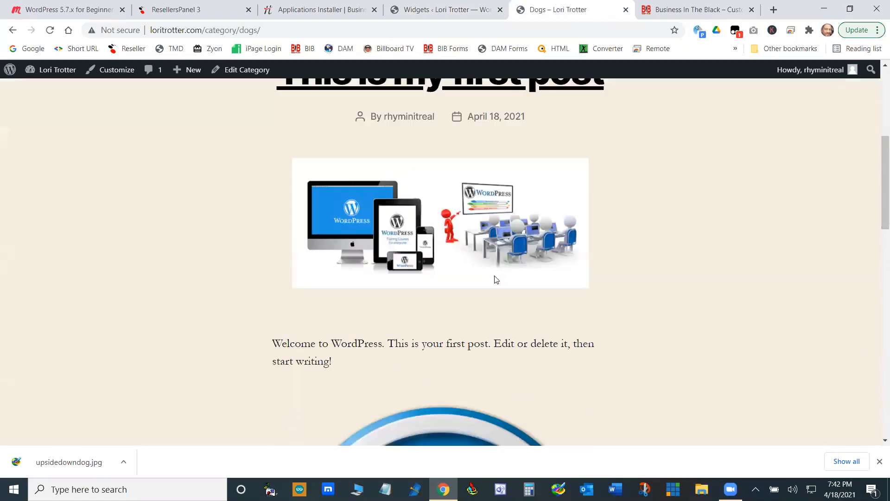
scroll(509, 326, up, 10)
scroll(510, 332, down, 10)
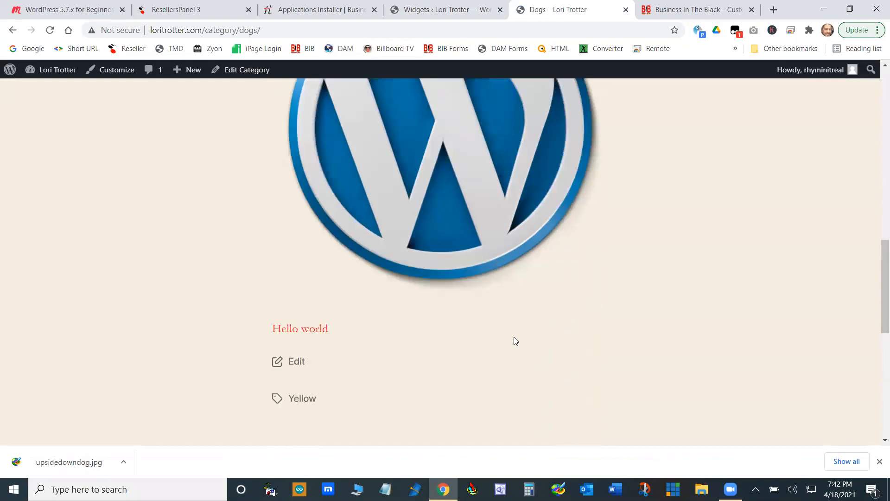
scroll(514, 338, up, 9)
scroll(514, 341, up, 2)
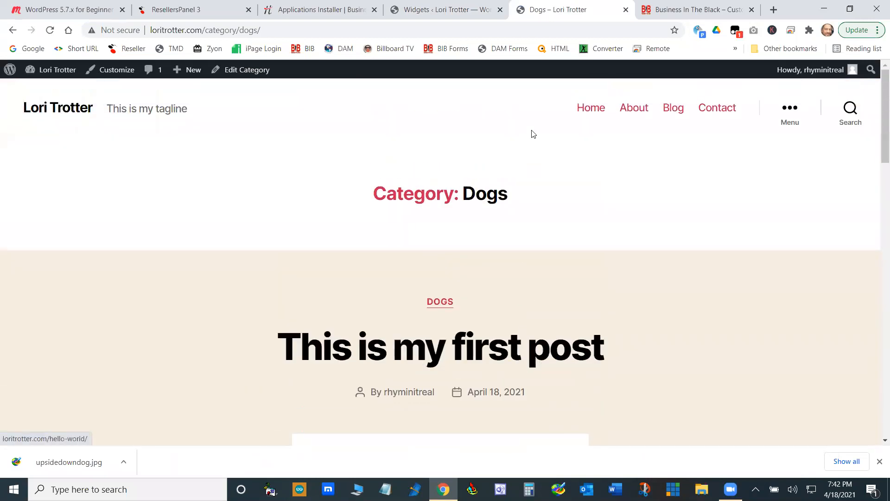
- Add the Meta widget to Footer #1 below Calendar without a title and close its settings
click(445, 10)
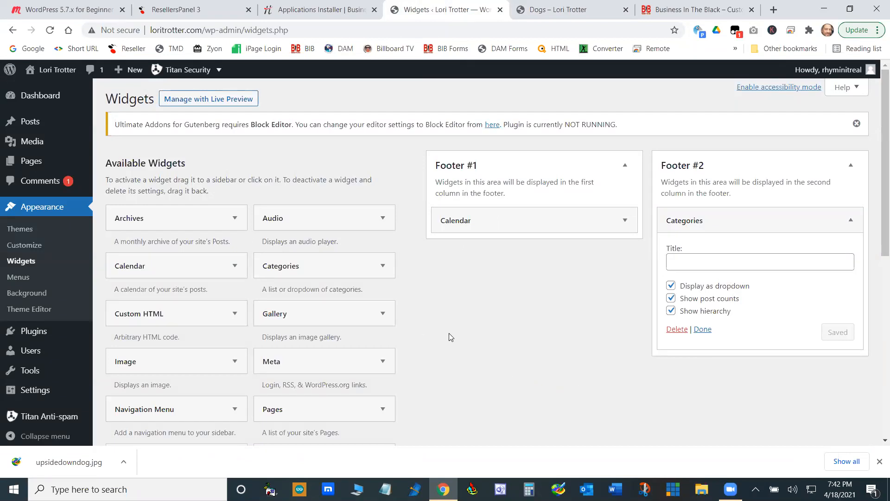
scroll(449, 333, down, 4)
mouse_move(149, 120)
mouse_down()
mouse_move(176, 116)
mouse_move(153, 120)
mouse_move(164, 122)
mouse_up()
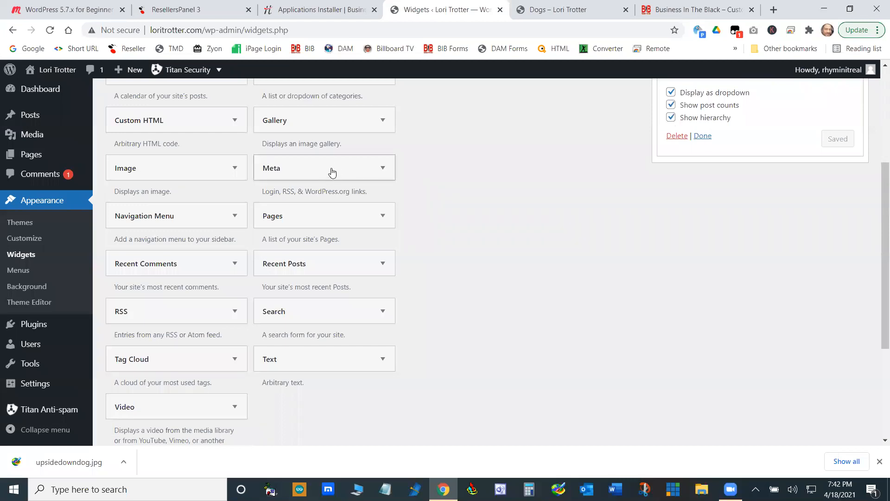
scroll(540, 264, up, 2)
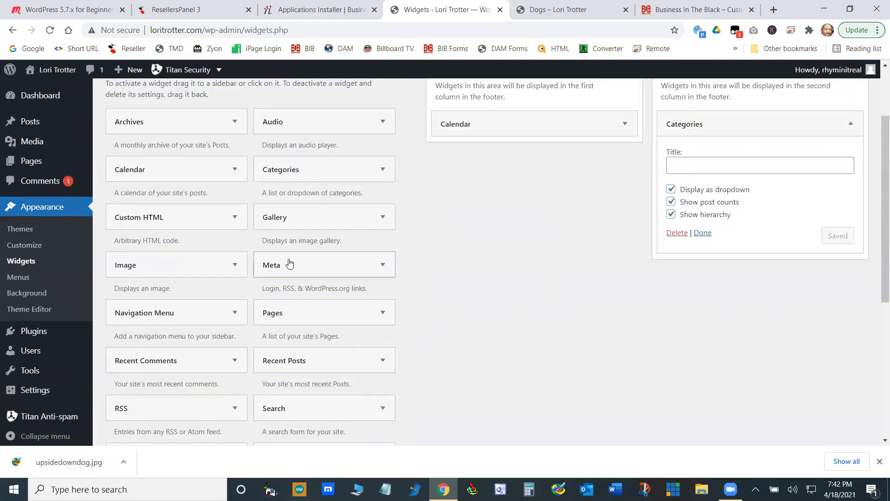
drag(282, 266, 491, 159)
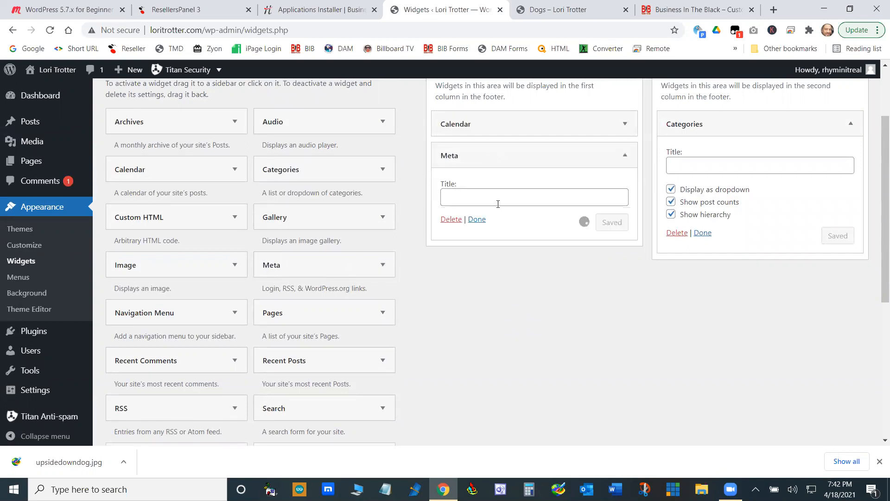
click(477, 221)
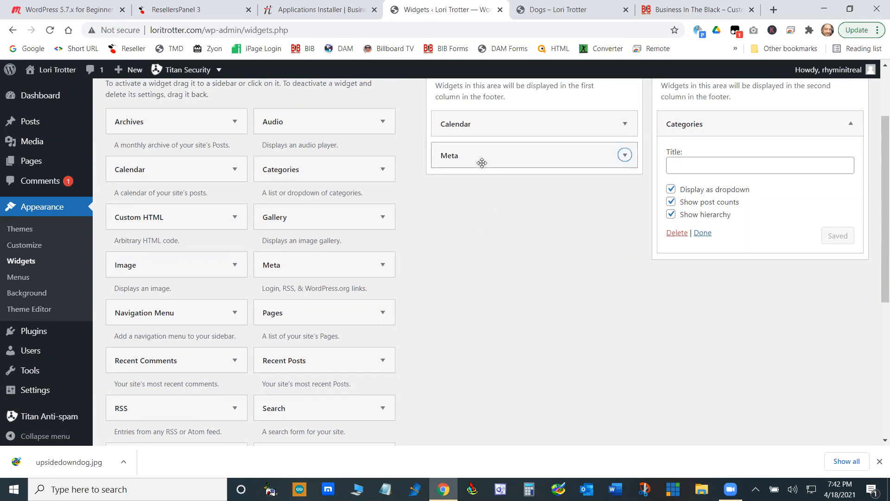
- Open the site's homepage and examine the Meta links and other widgets in the footer
click(560, 5)
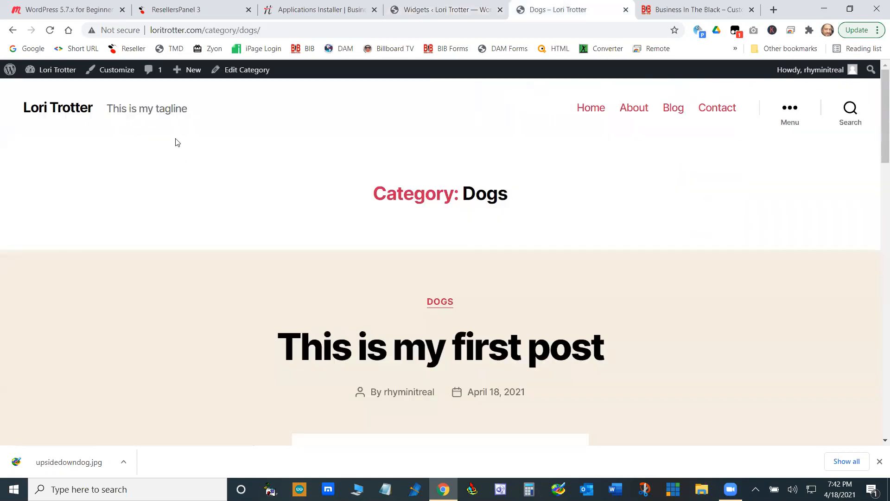
click(594, 113)
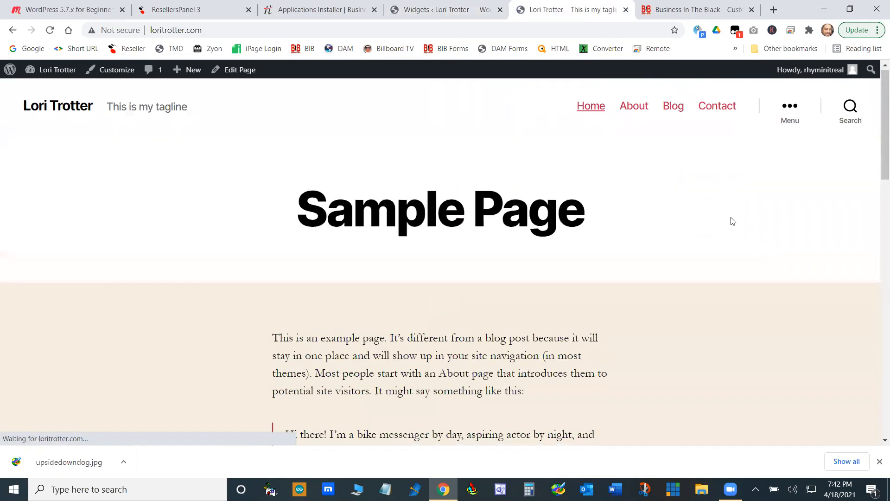
scroll(731, 220, down, 10)
scroll(735, 229, down, 4)
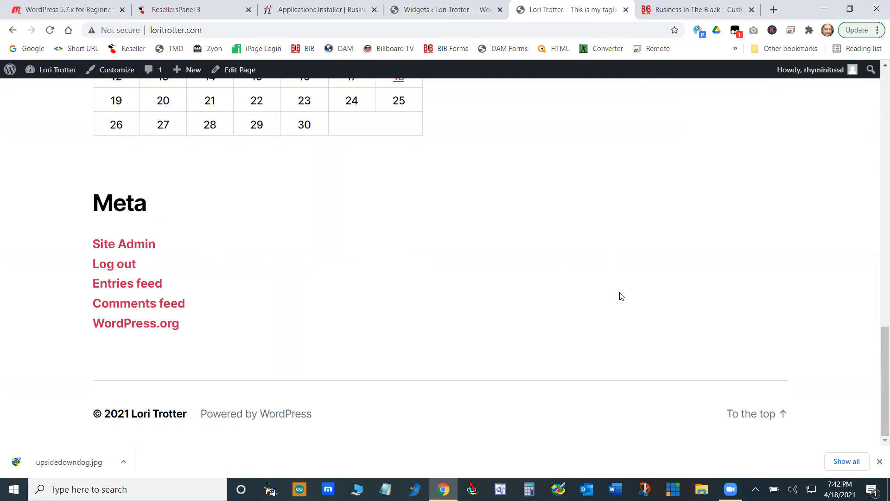
scroll(679, 256, up, 4)
mouse_move(832, 73)
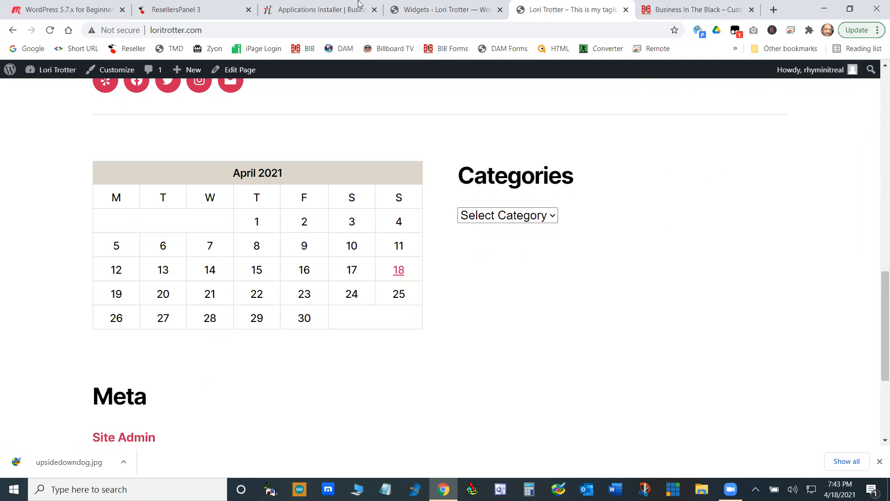
- Remove the Meta widget from Footer #1 on the Widgets page
click(417, 8)
scroll(488, 311, down, 2)
scroll(488, 311, up, 3)
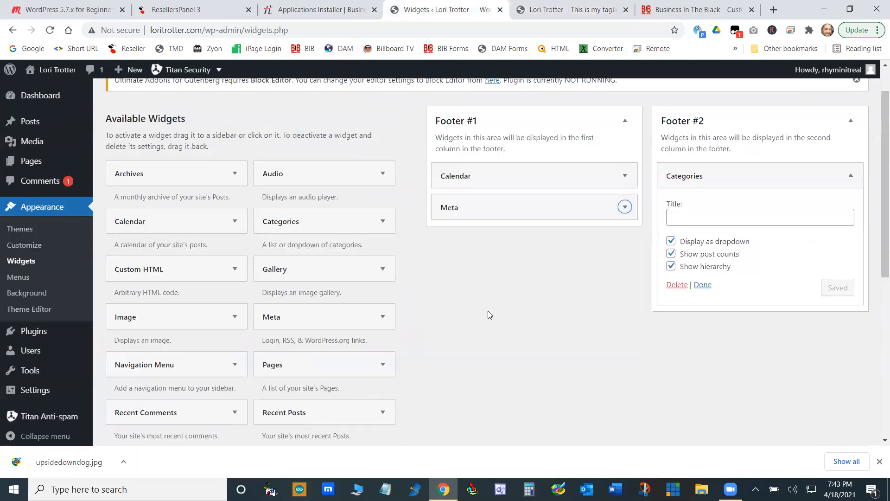
scroll(488, 310, up, 1)
drag(526, 256, 235, 224)
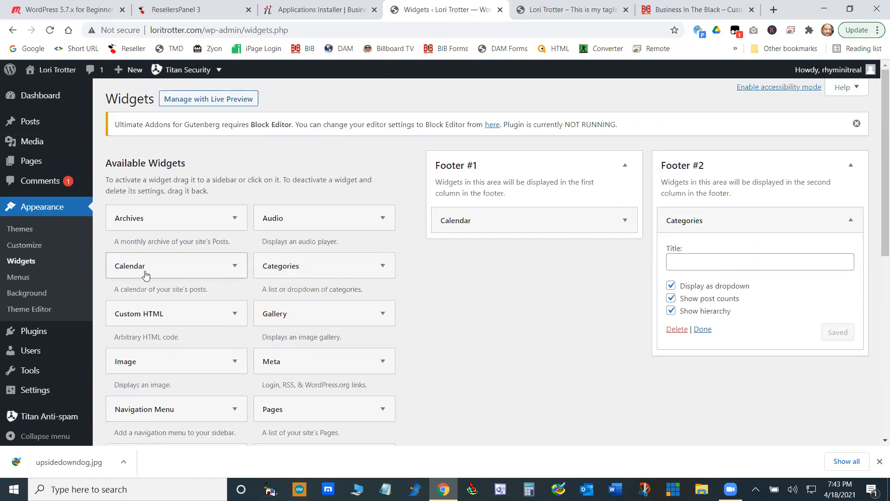
- Open the page for adding new plugins and start a keyword search with "log"
mouse_move(42, 336)
click(130, 353)
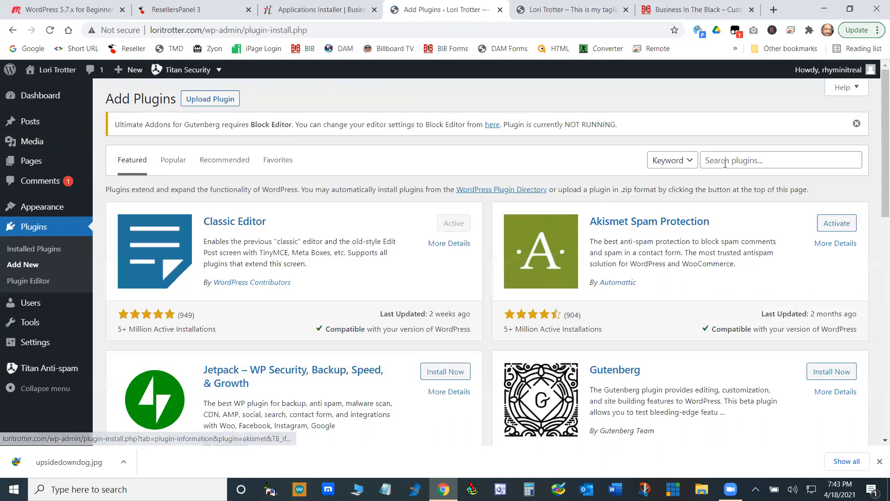
click(725, 164)
text(login-logout)
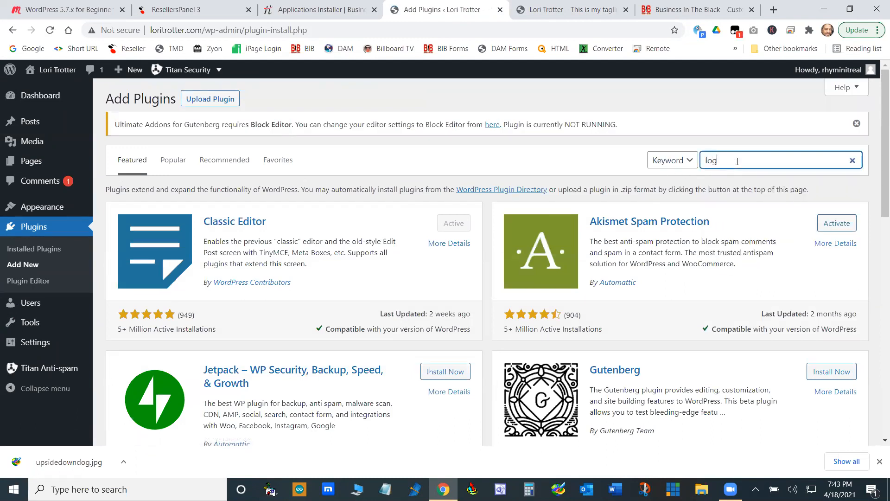
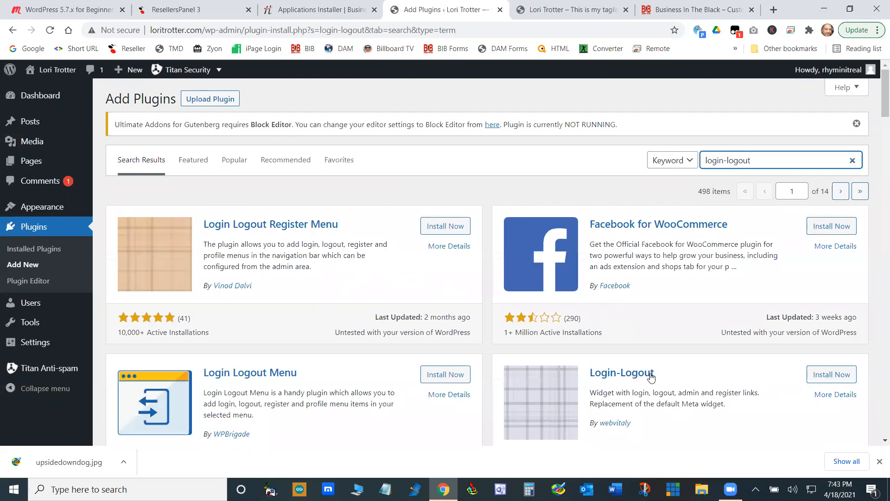
- Install the Login-Logout plugin by webvitaly from the search results and reopen the page for adding plugins
click(834, 376)
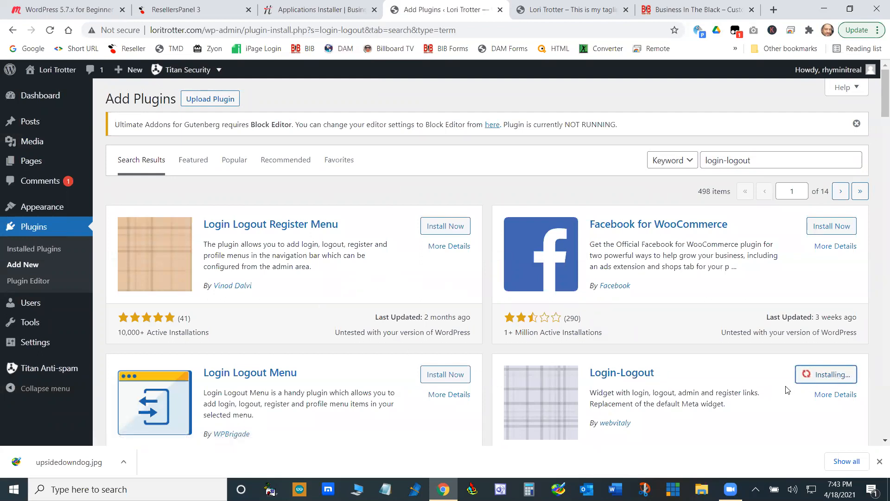
scroll(839, 406, down, 3)
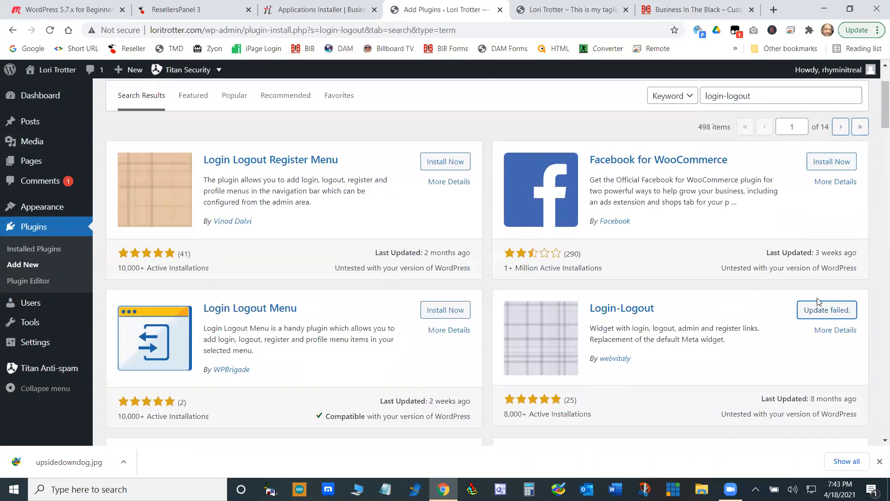
click(831, 313)
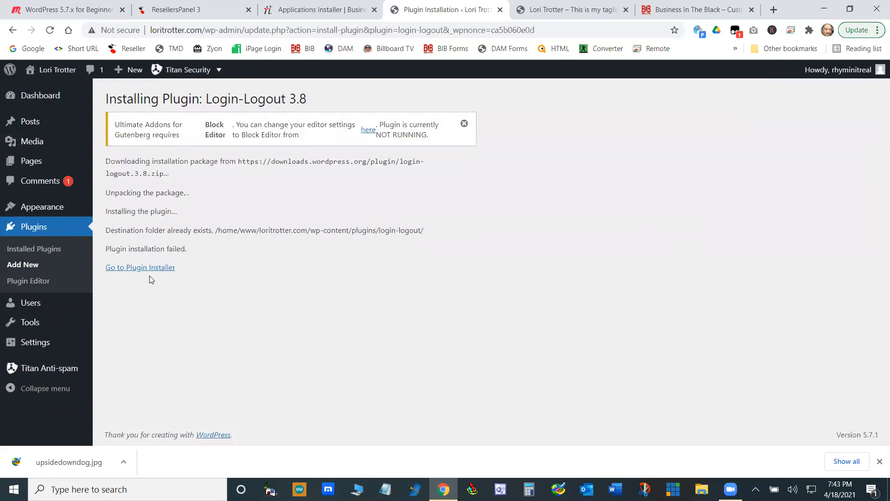
click(158, 269)
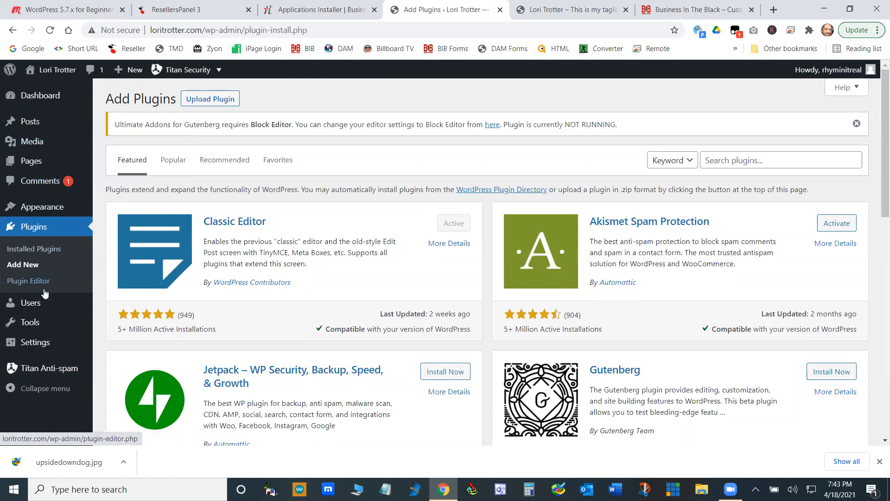
- Open the Widgets page and look through the available widgets for a Login-Logout entry
mouse_move(44, 209)
click(118, 242)
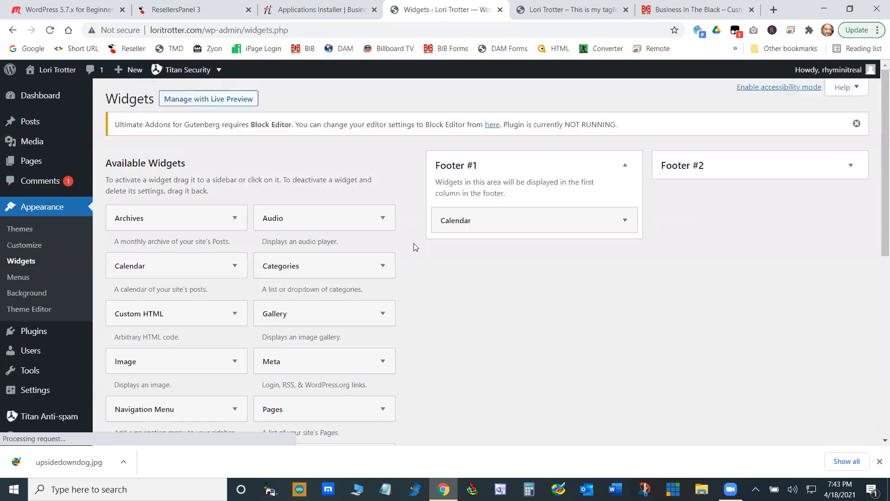
scroll(278, 238, down, 6)
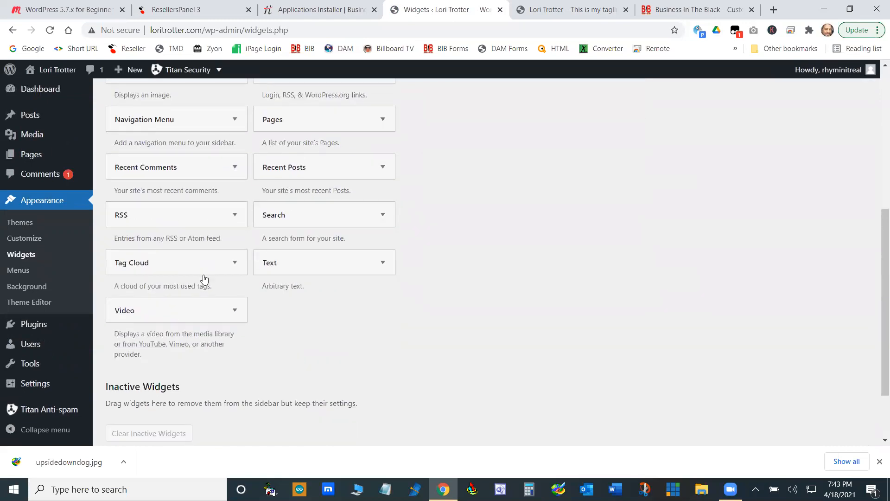
scroll(203, 283, up, 2)
scroll(202, 288, up, 3)
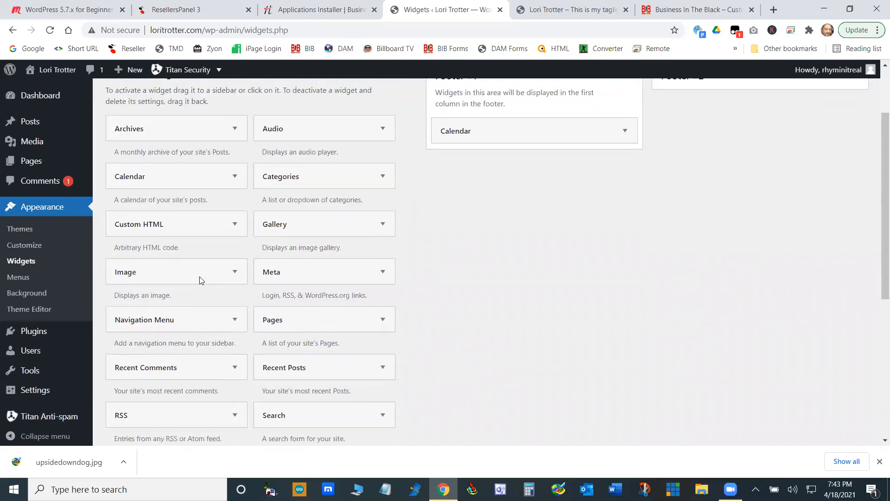
scroll(200, 277, down, 3)
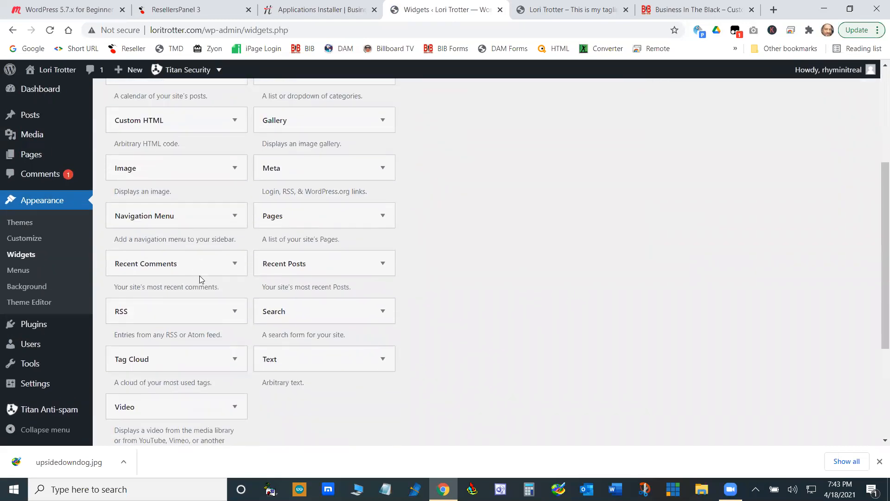
scroll(199, 278, down, 2)
scroll(200, 278, up, 4)
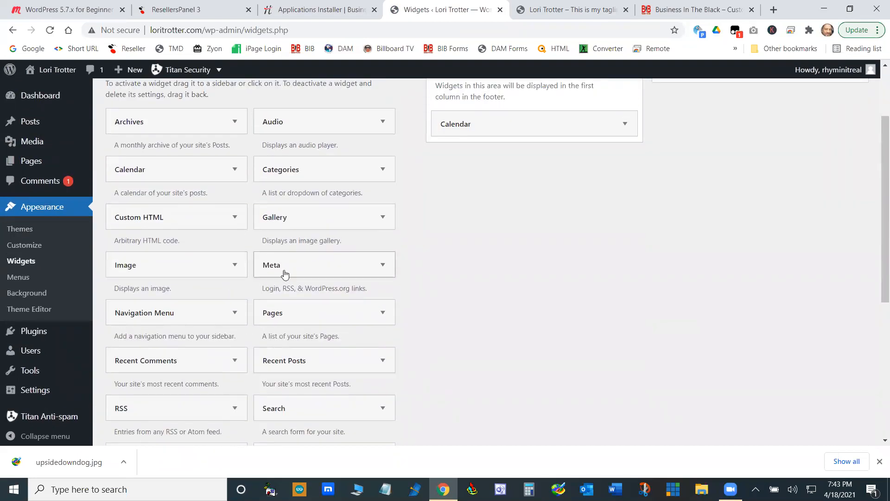
scroll(311, 158, up, 2)
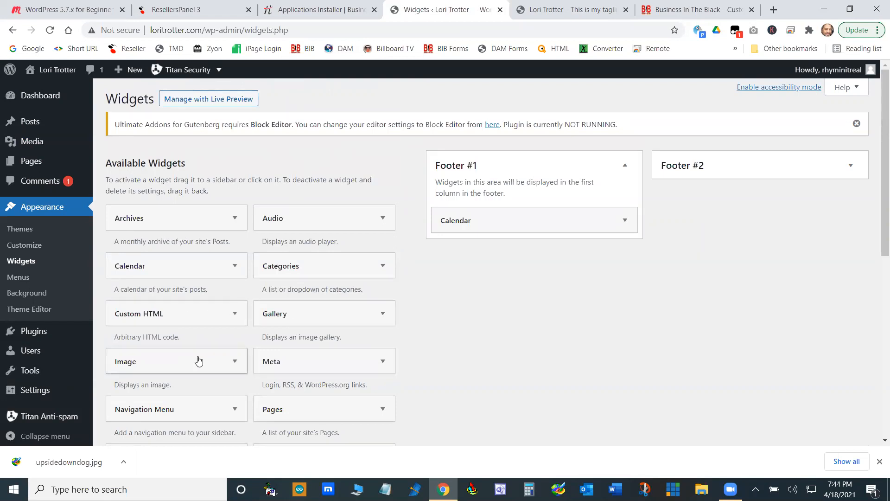
scroll(236, 363, down, 4)
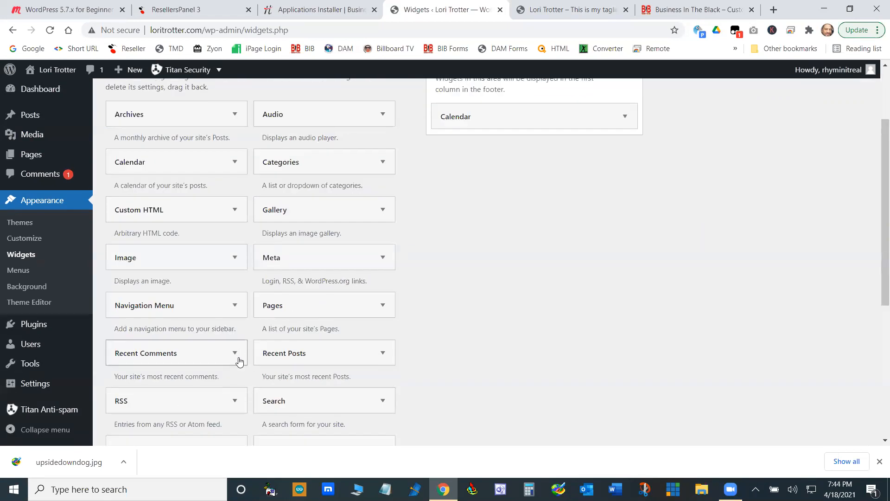
scroll(239, 359, down, 4)
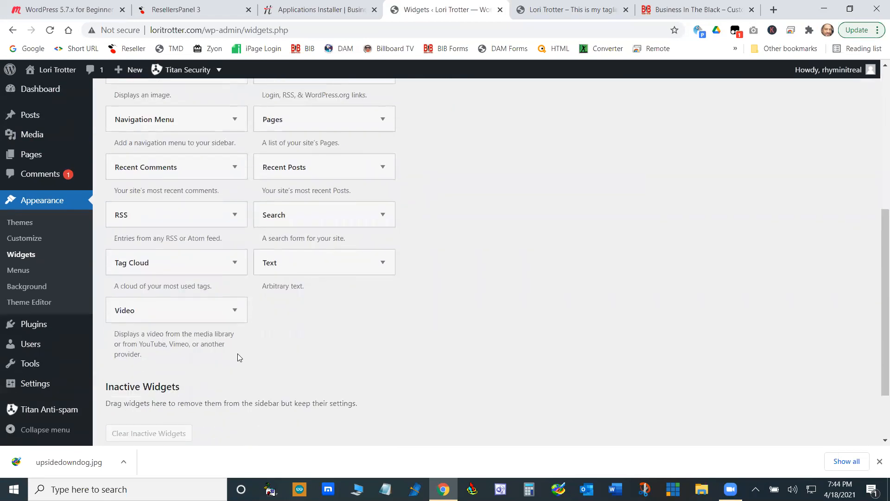
scroll(238, 357, up, 4)
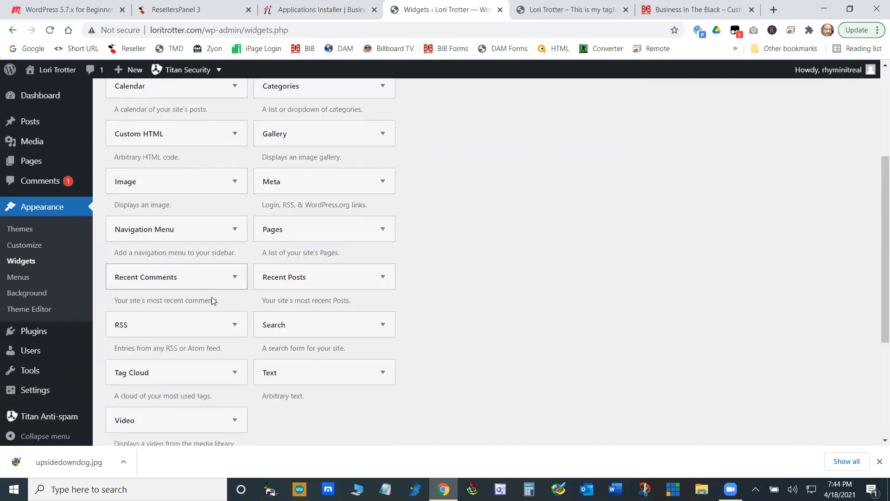
scroll(234, 329, up, 2)
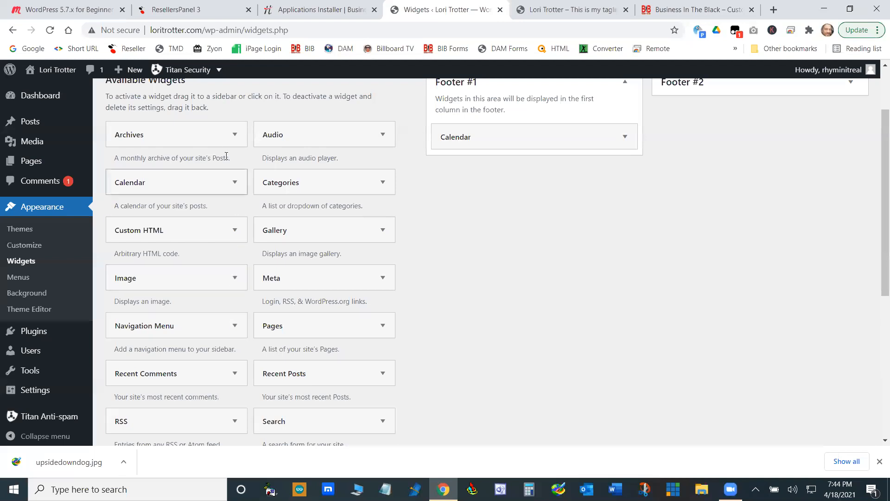
- Activate the Login-Logout plugin in the list of installed plugins
mouse_move(42, 333)
click(120, 342)
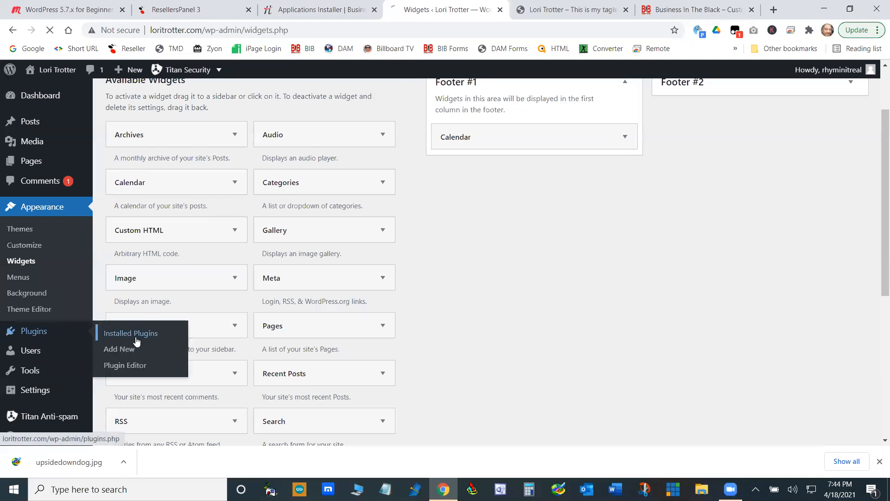
scroll(429, 302, down, 5)
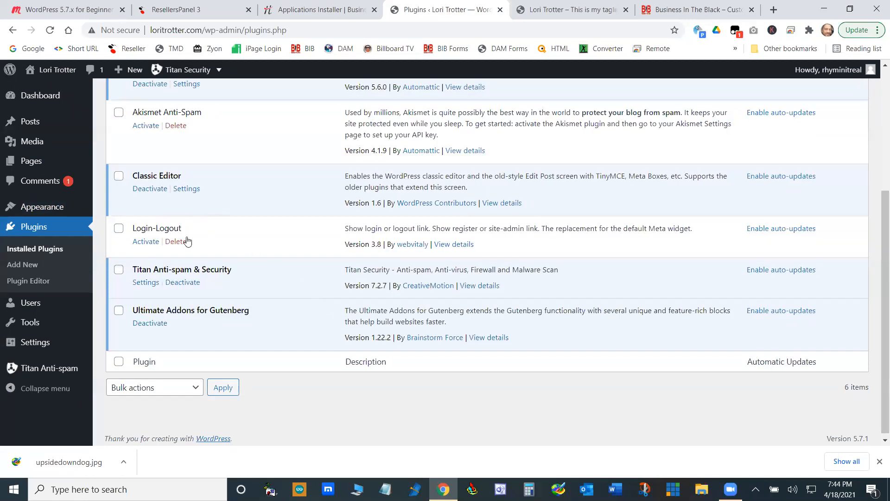
click(145, 243)
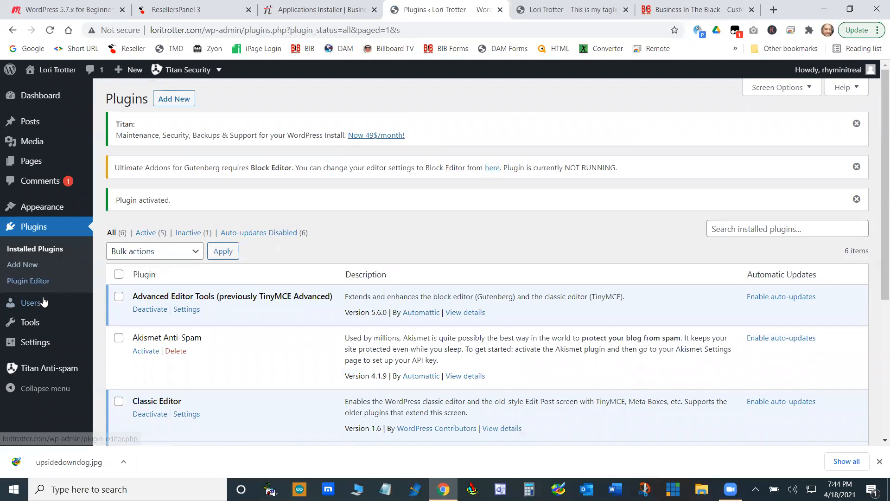
- Add the Login-Logout widget to Footer #1 below Calendar on the Widgets page
mouse_move(41, 317)
mouse_move(52, 206)
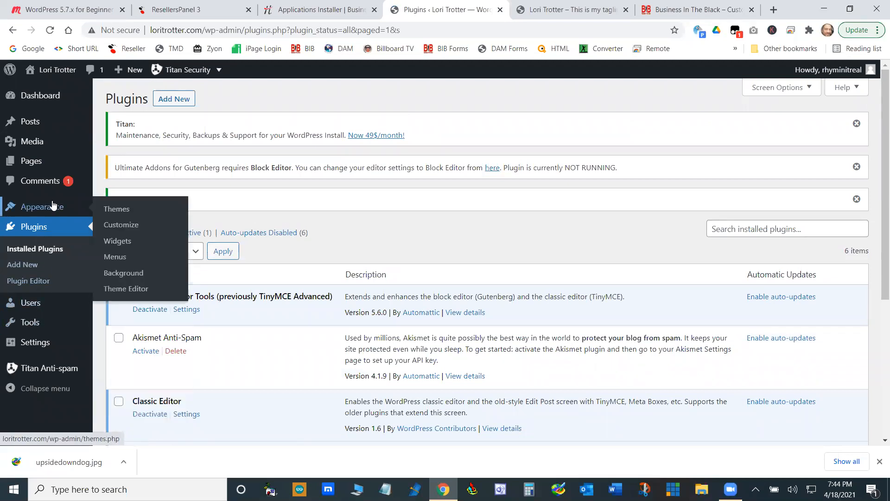
click(124, 244)
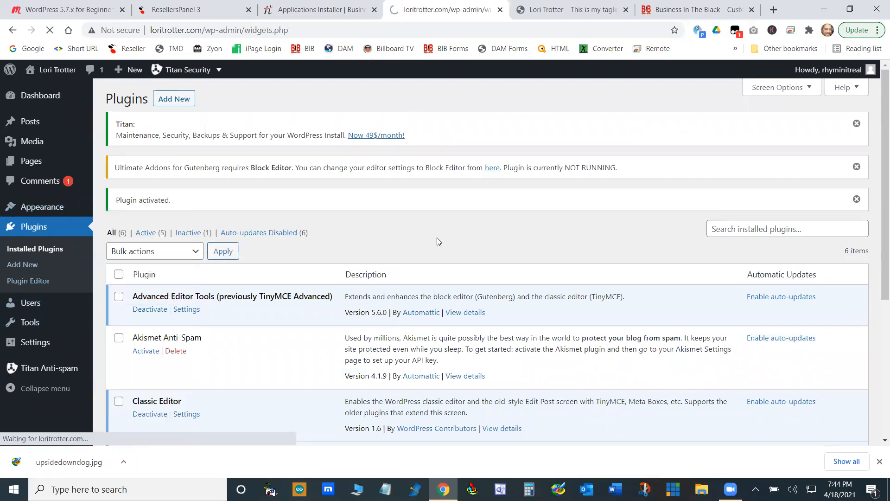
scroll(437, 238, down, 3)
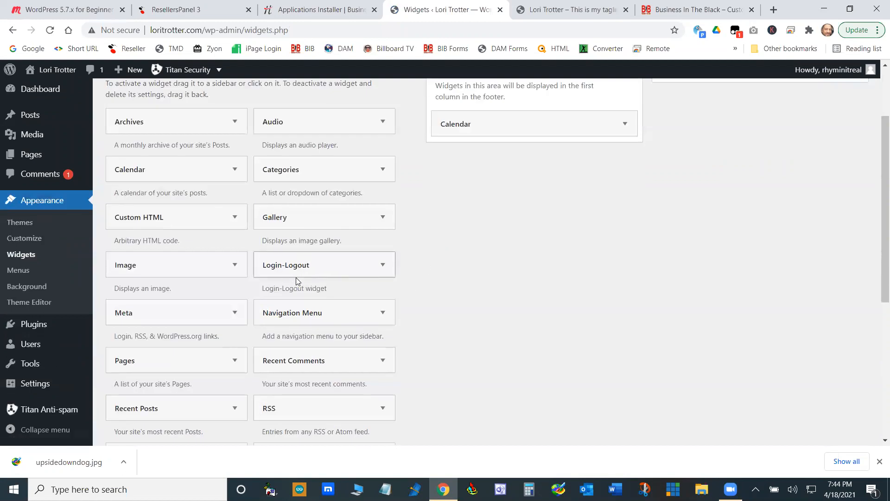
drag(312, 271, 508, 160)
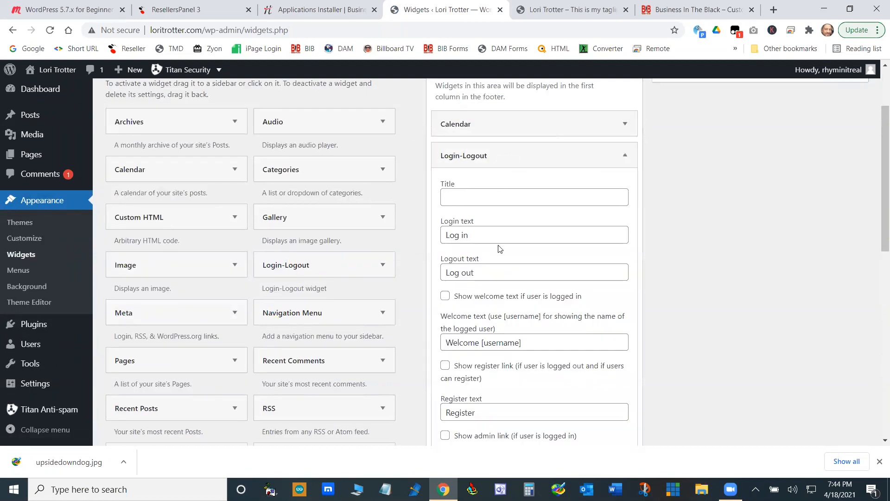
- Enable the welcome text and the admin link for logged-in users in the Login-Logout widget and save it
click(446, 296)
click(448, 437)
scroll(764, 250, down, 10)
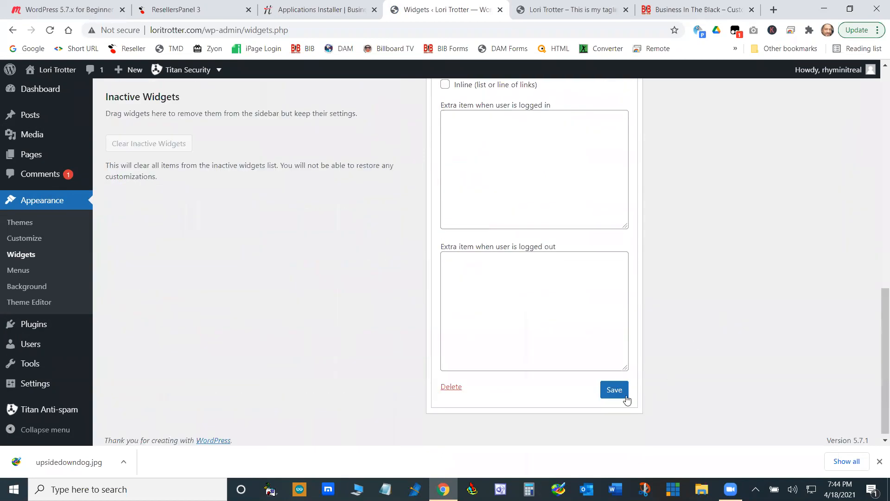
click(626, 397)
- Reload the site's homepage and examine the Login-Logout links and other widgets in the footer
click(579, 14)
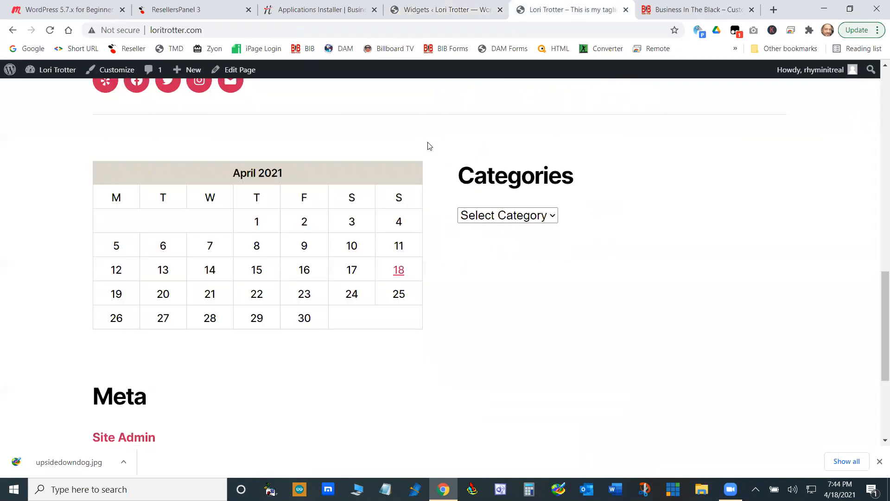
click(49, 30)
scroll(533, 285, down, 3)
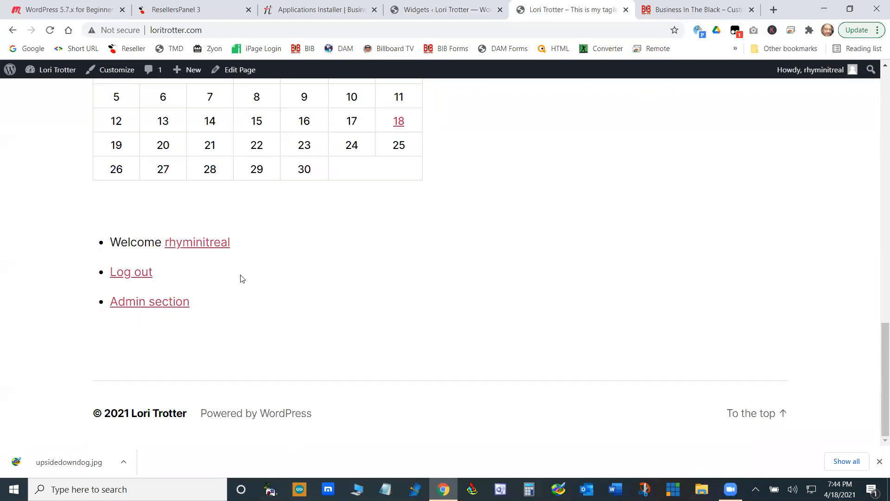
scroll(440, 280, up, 6)
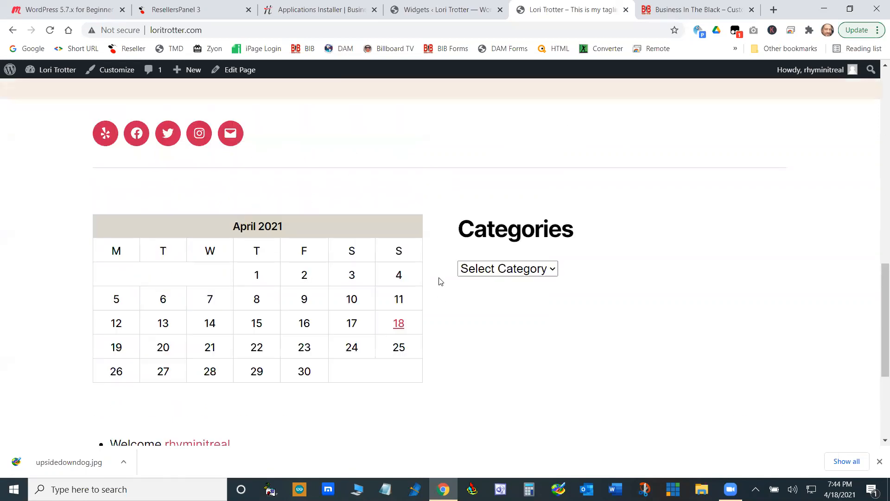
- Return to the Widgets page and collapse the Login-Logout widget's settings in Footer #1
click(445, 10)
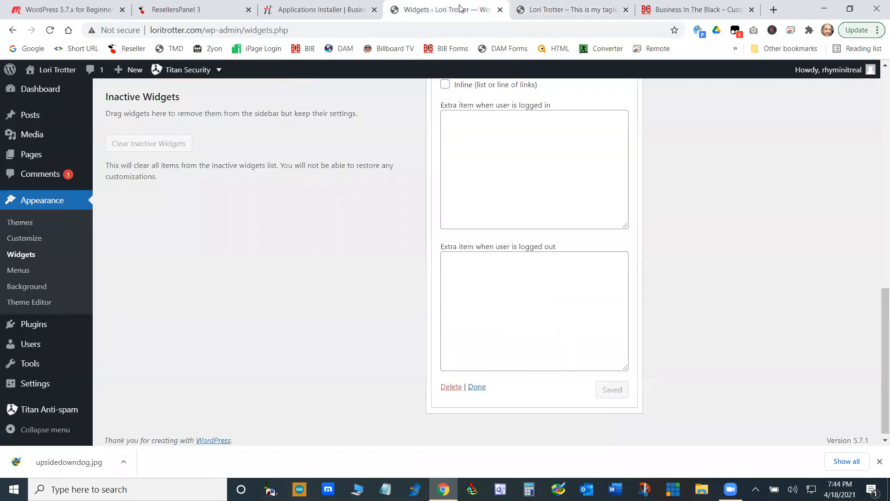
scroll(325, 283, up, 12)
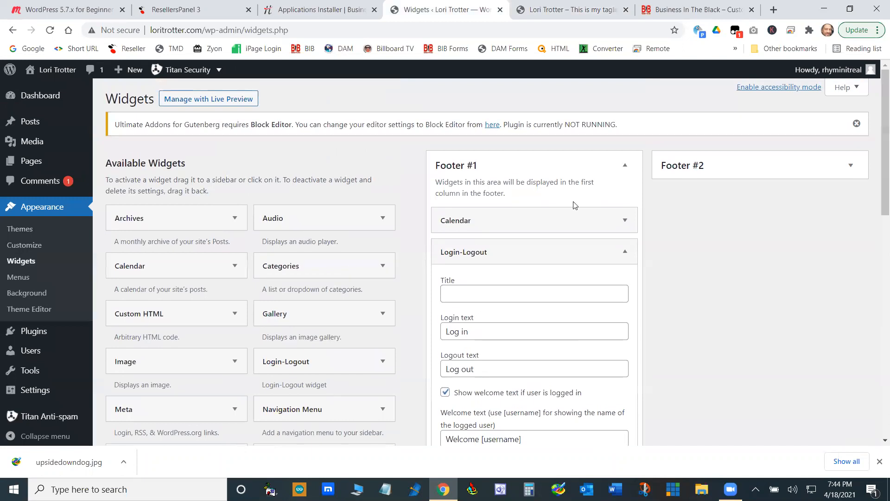
click(625, 166)
click(624, 167)
click(625, 252)
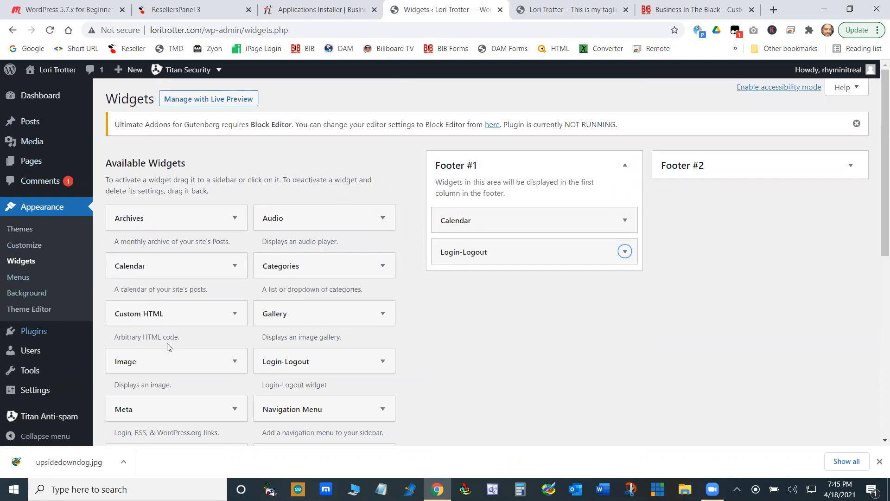
scroll(260, 260, down, 6)
scroll(251, 232, up, 2)
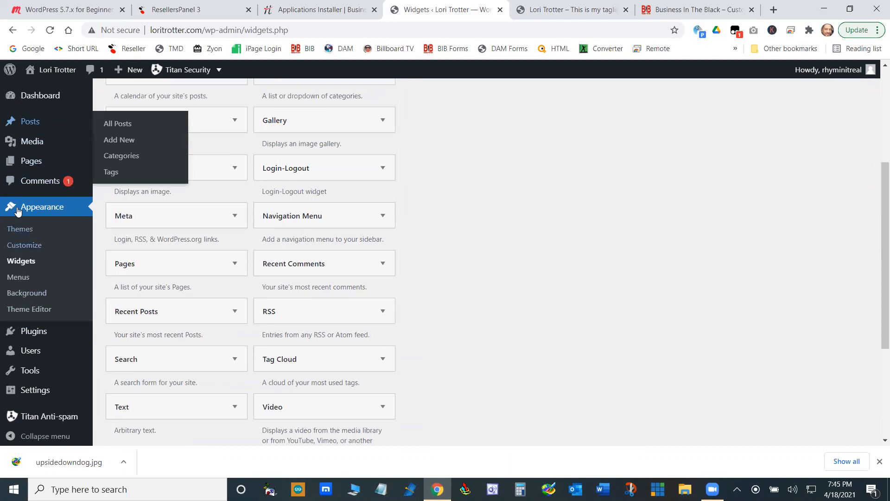
scroll(330, 264, down, 4)
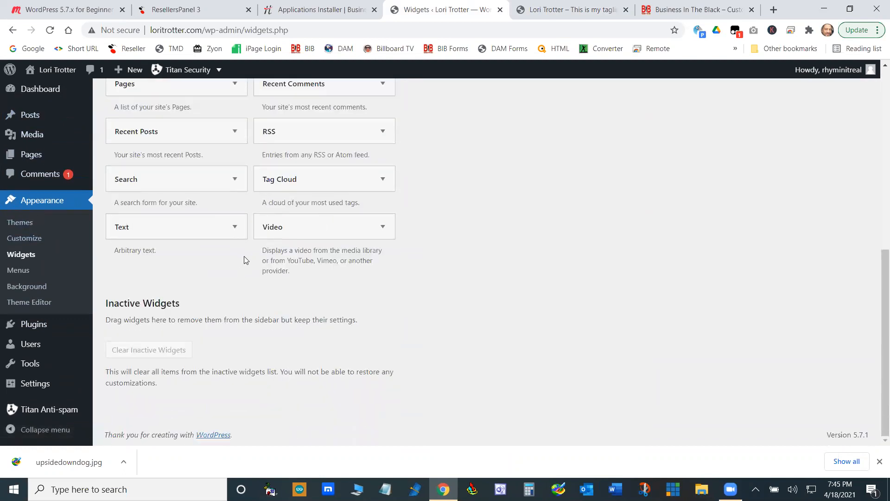
scroll(242, 257, up, 4)
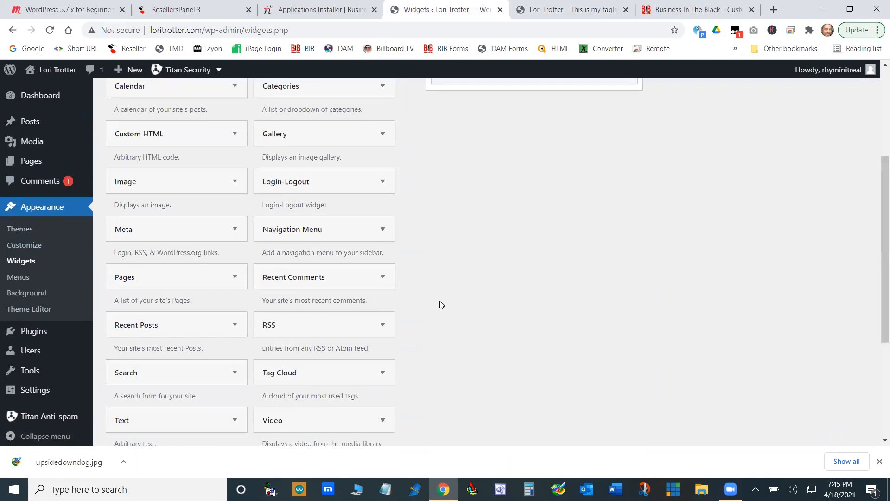
scroll(498, 342, up, 4)
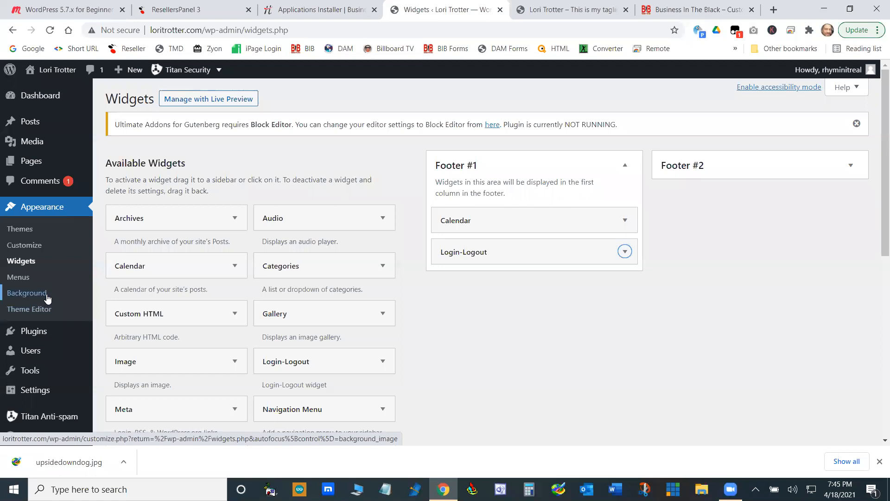
- Open the theme customizer, view the Site Identity settings and return to the list of customization sections
click(33, 247)
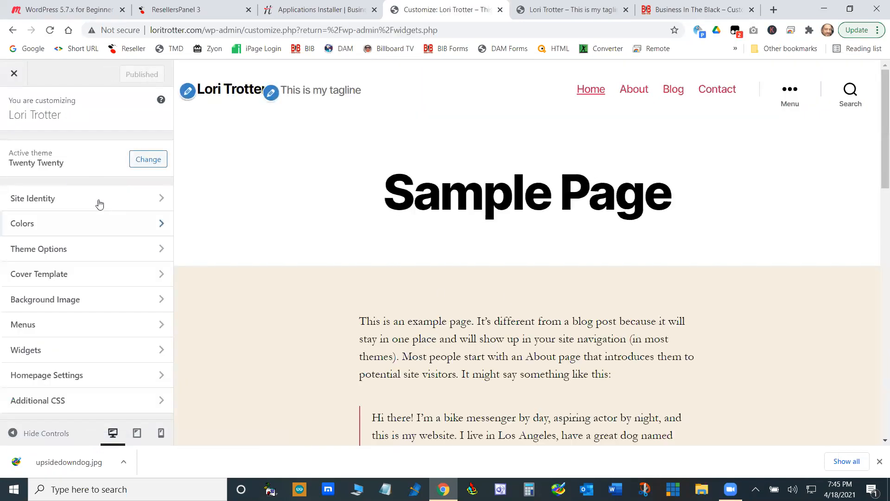
click(73, 199)
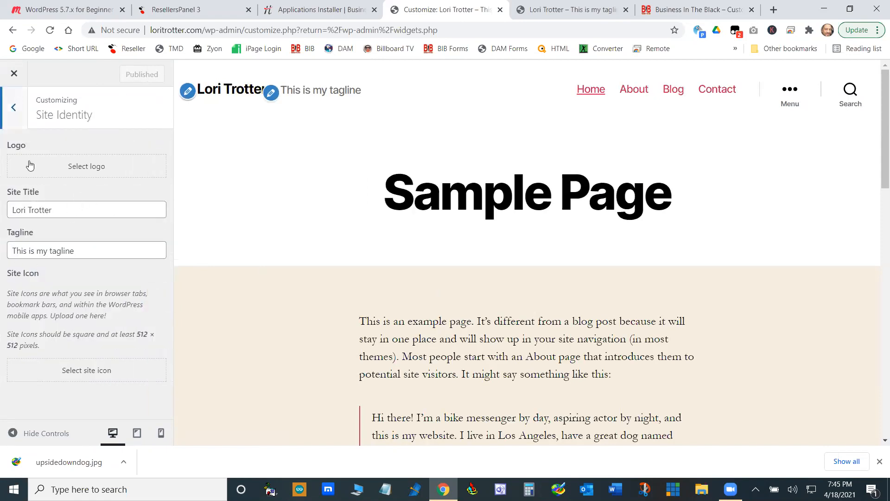
click(14, 108)
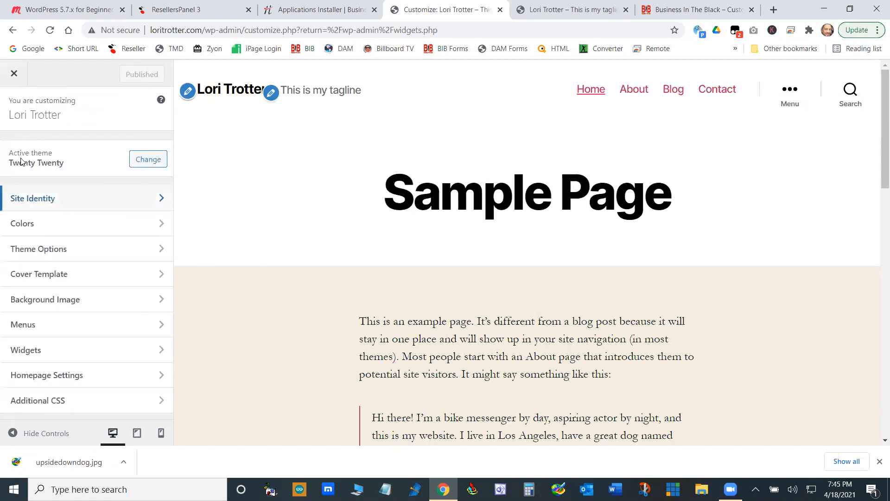
- View the customizer's Theme Options, Cover Template and Background Image settings in turn, changing nothing, and return to the section list
click(88, 248)
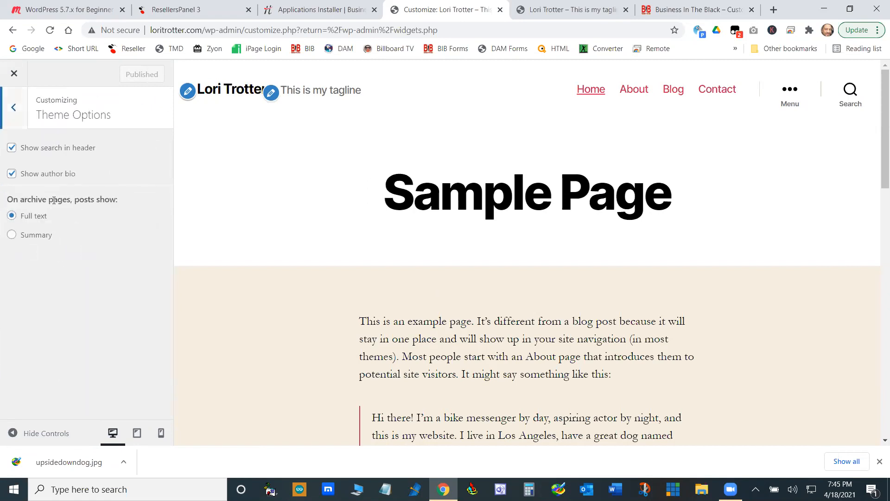
click(13, 107)
click(58, 278)
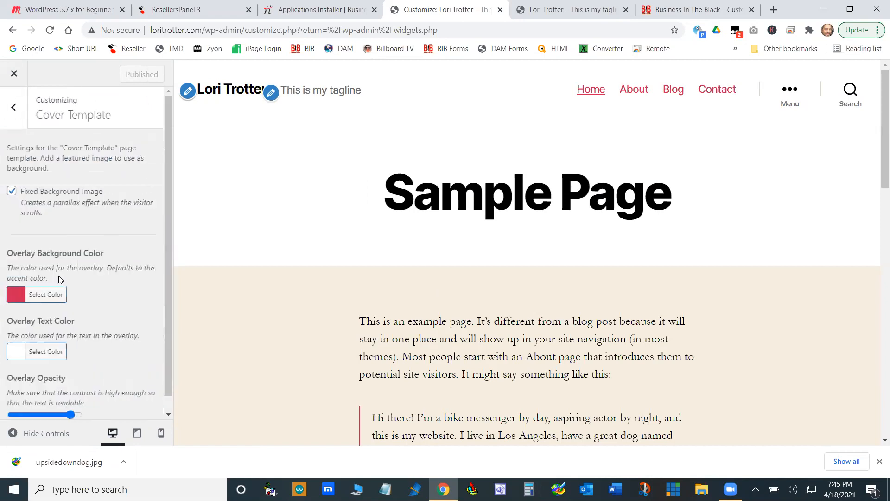
scroll(96, 320, down, 1)
scroll(96, 320, up, 1)
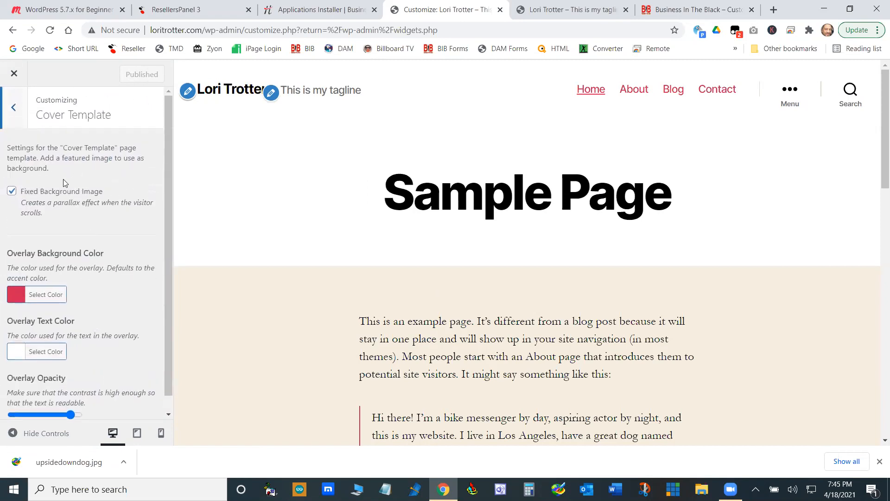
click(21, 109)
click(61, 299)
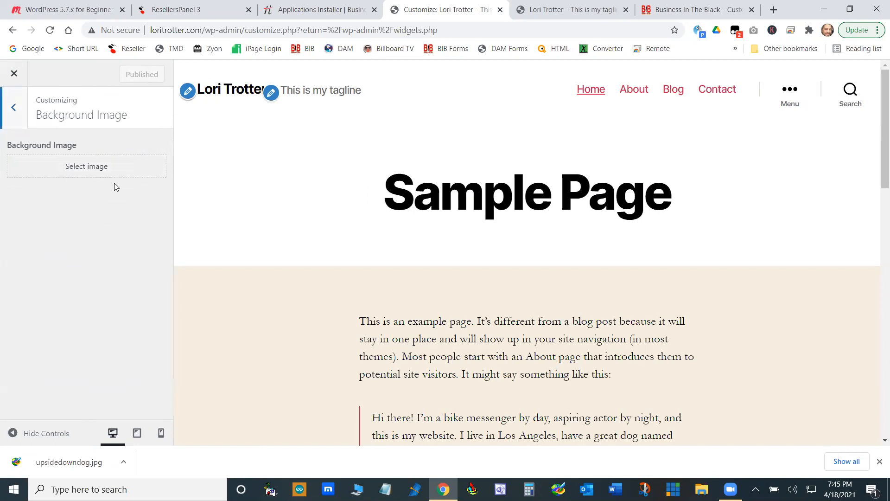
click(14, 107)
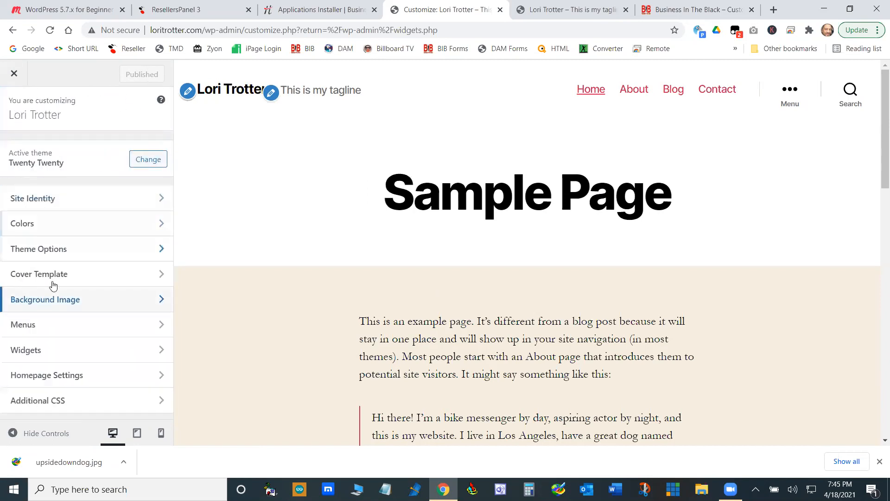
- View the customizer's Menus section and all menu locations, and return to the list of customization sections
click(56, 326)
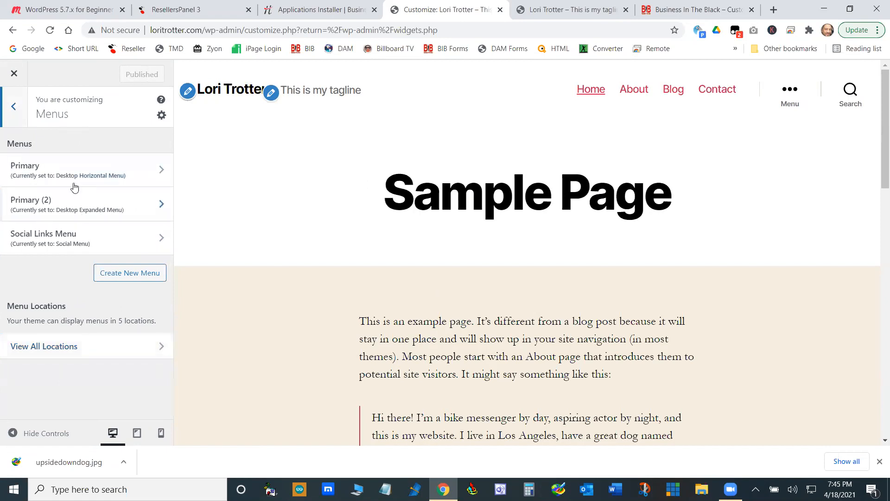
click(162, 346)
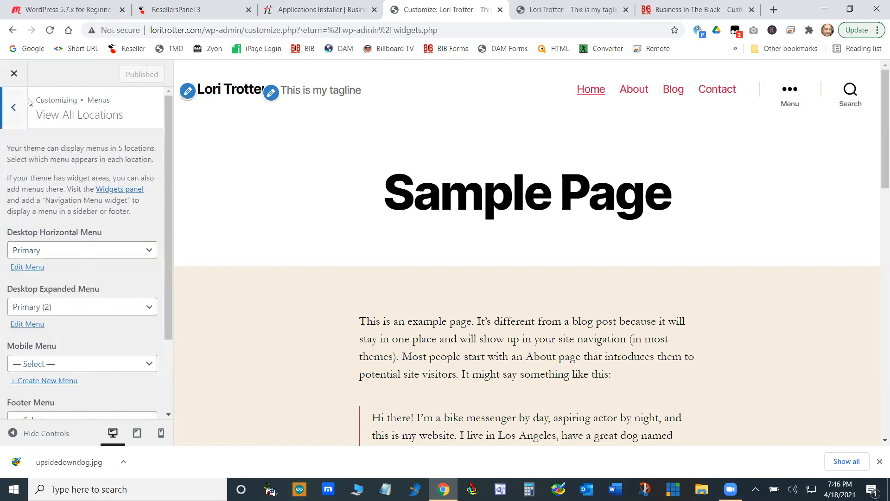
click(14, 112)
click(16, 110)
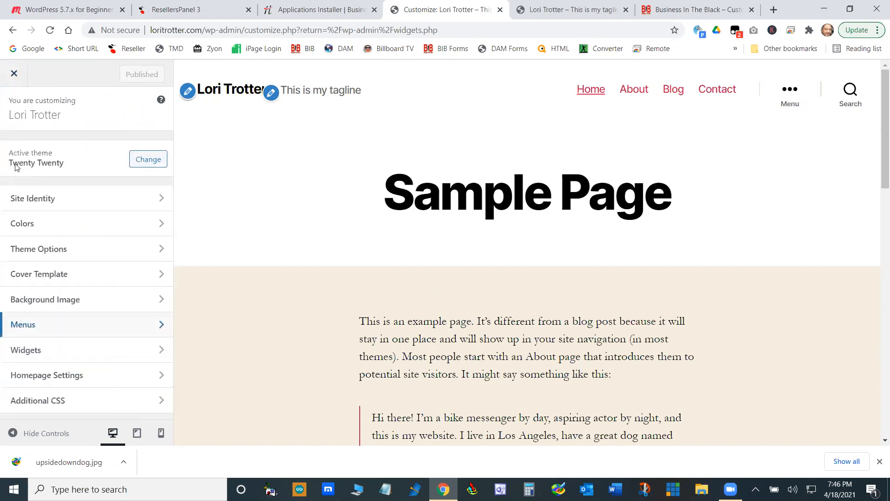
- View the customizer's Widgets, Homepage Settings and Additional CSS sections in turn and return to the section list
click(69, 352)
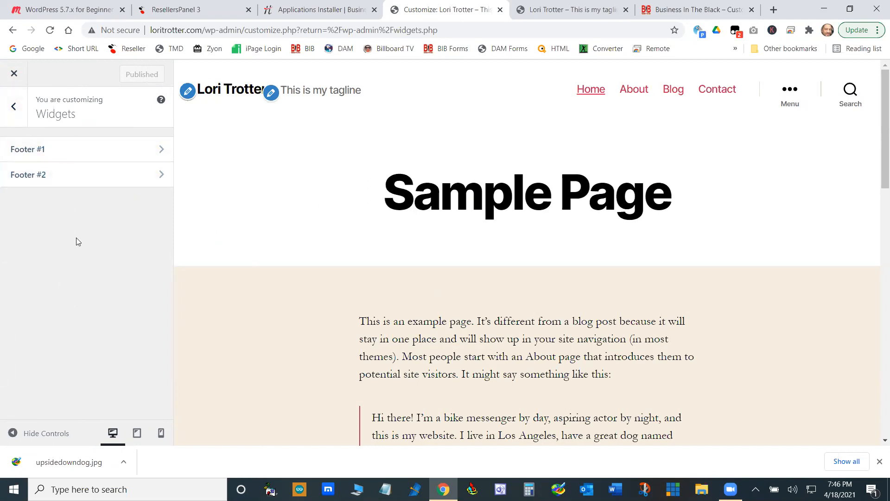
click(14, 107)
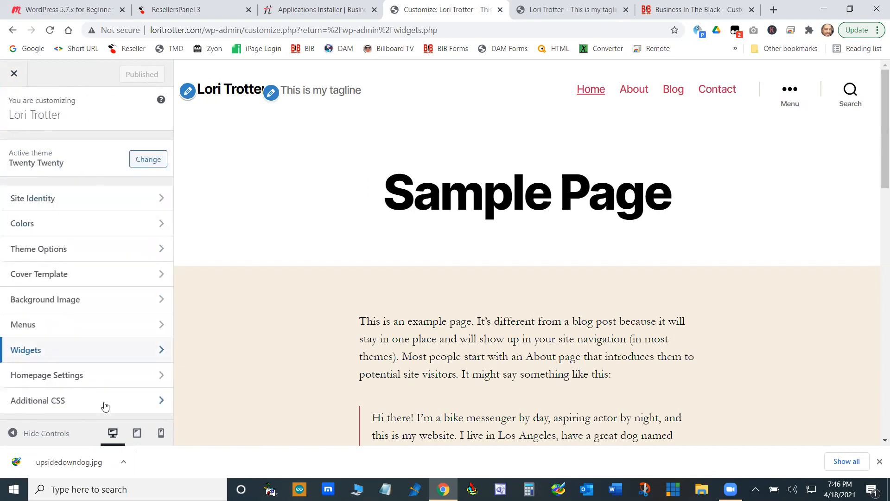
click(82, 376)
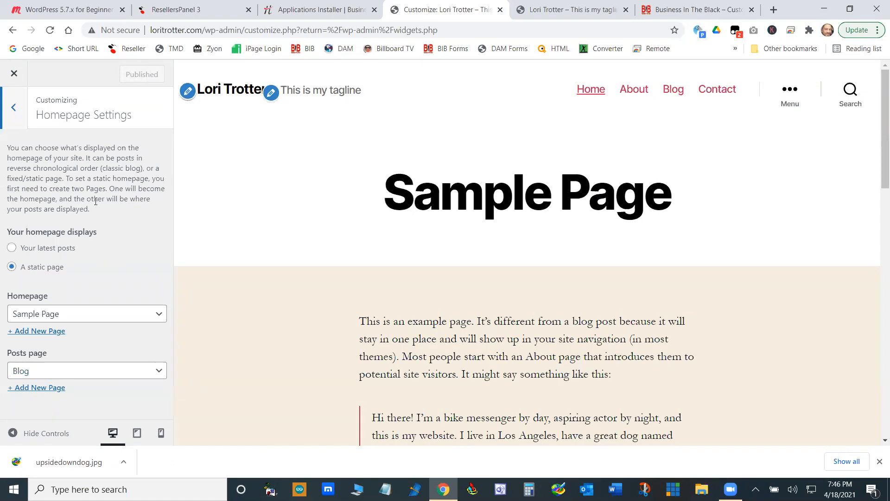
click(19, 124)
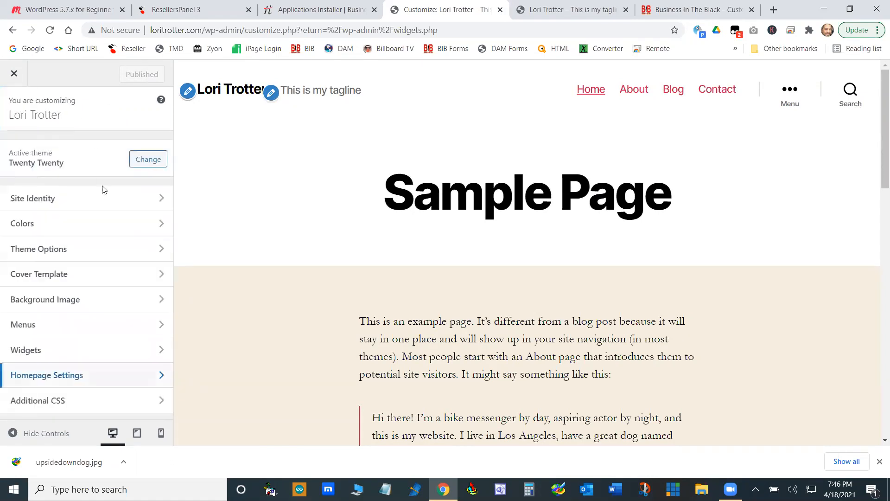
click(130, 402)
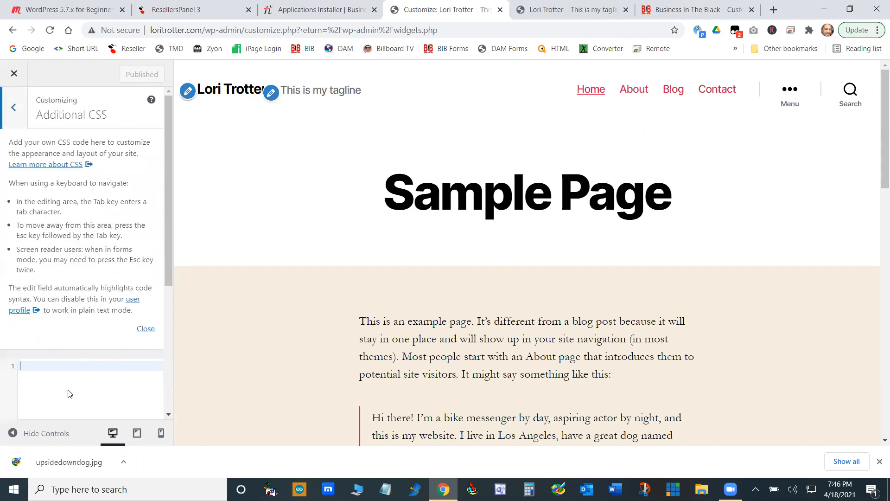
click(13, 107)
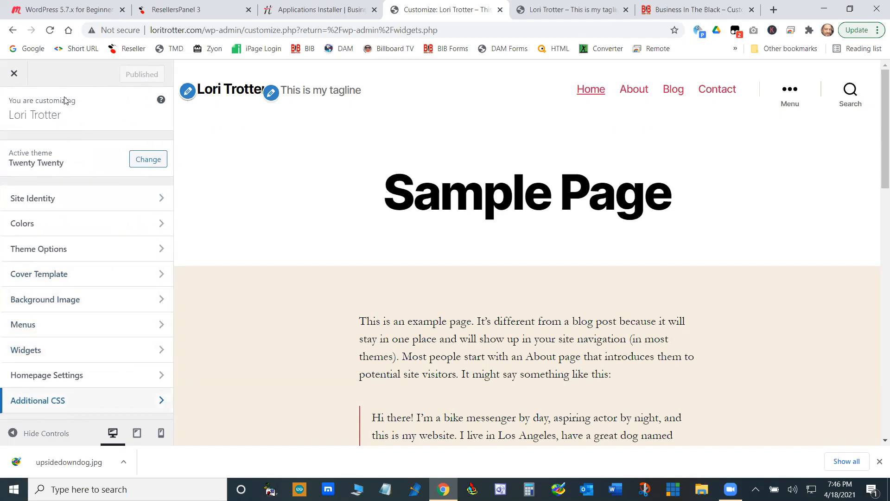
- Close the customizer and open the Theme Editor, acknowledging the direct-editing warning to view Twenty Twenty's style.css
click(14, 75)
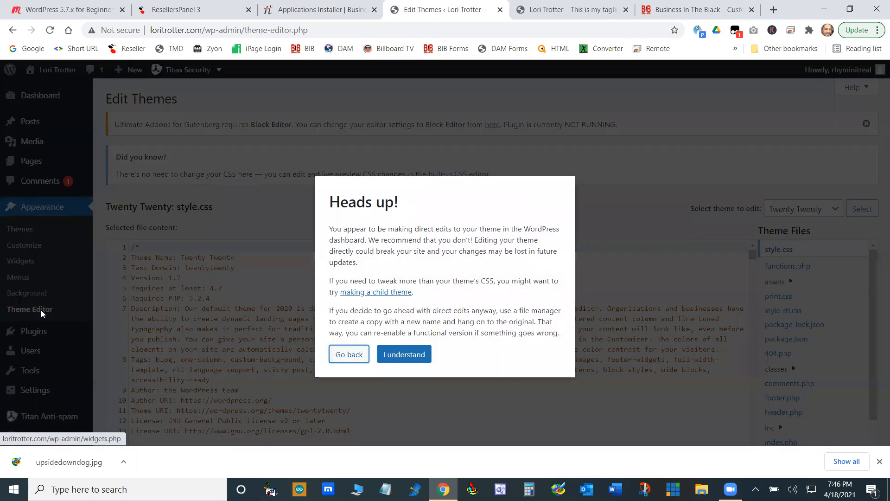
click(409, 354)
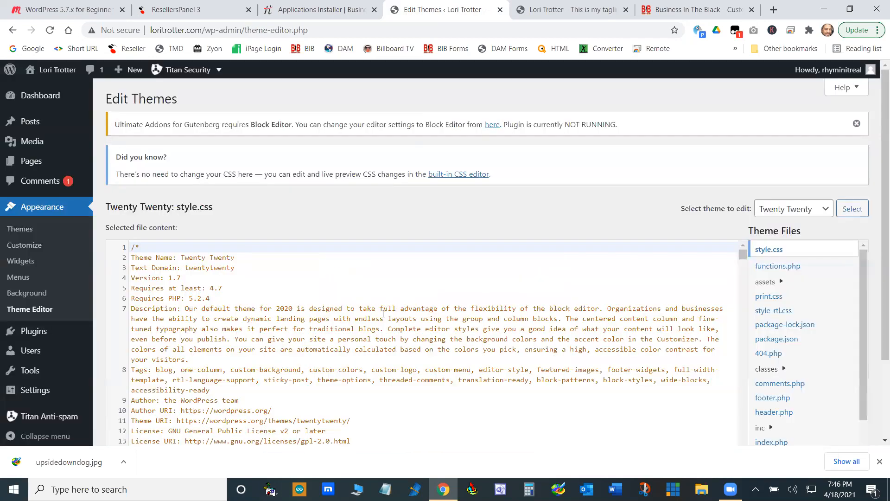
scroll(459, 280, down, 10)
scroll(423, 340, up, 10)
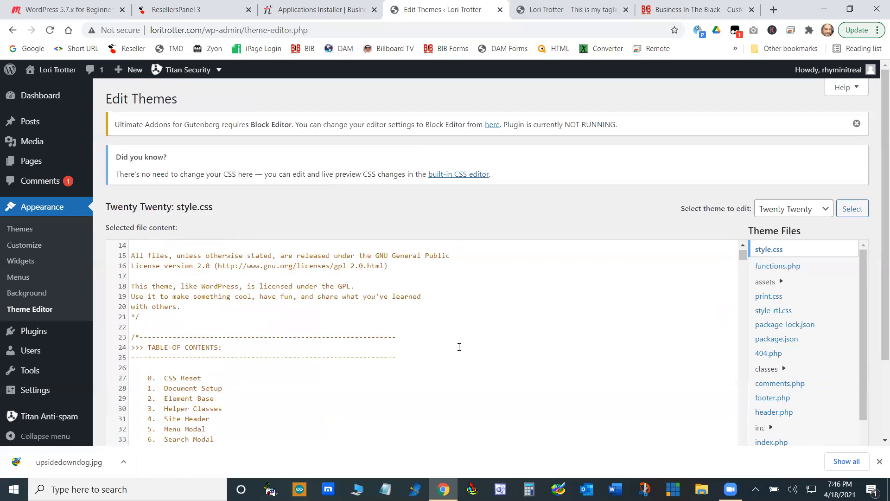
- View the themes available for editing, keep Twenty Twenty selected and look through its style.css and file list
click(829, 210)
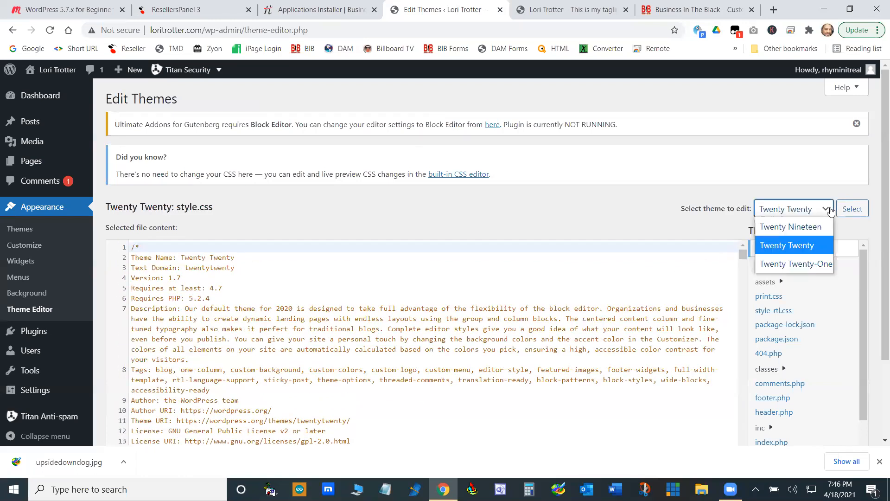
click(829, 247)
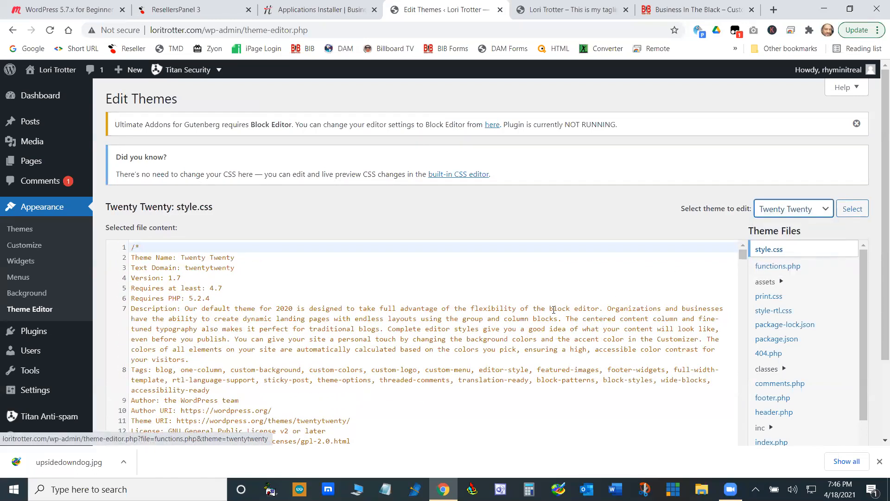
scroll(576, 328, down, 3)
scroll(528, 345, up, 3)
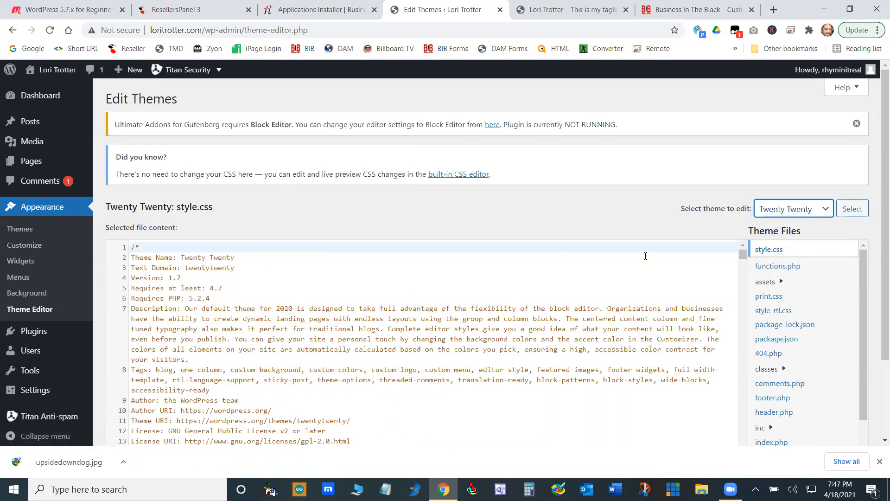
scroll(876, 201, down, 2)
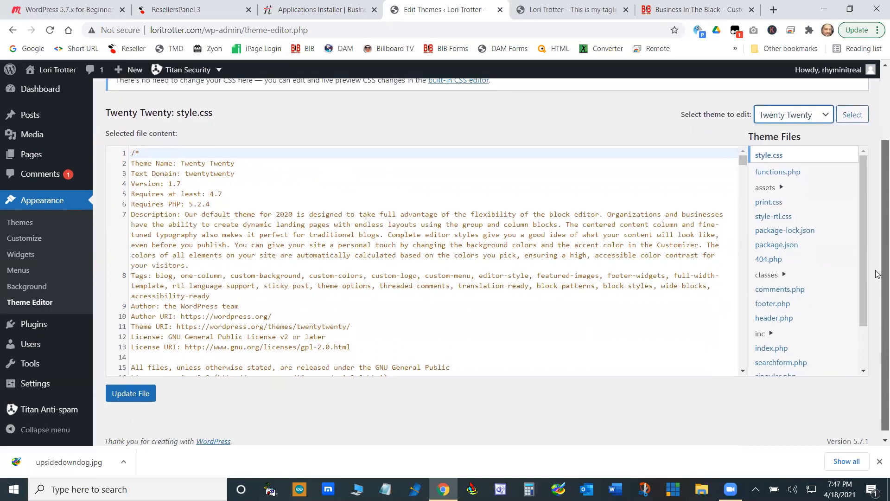
scroll(877, 274, up, 1)
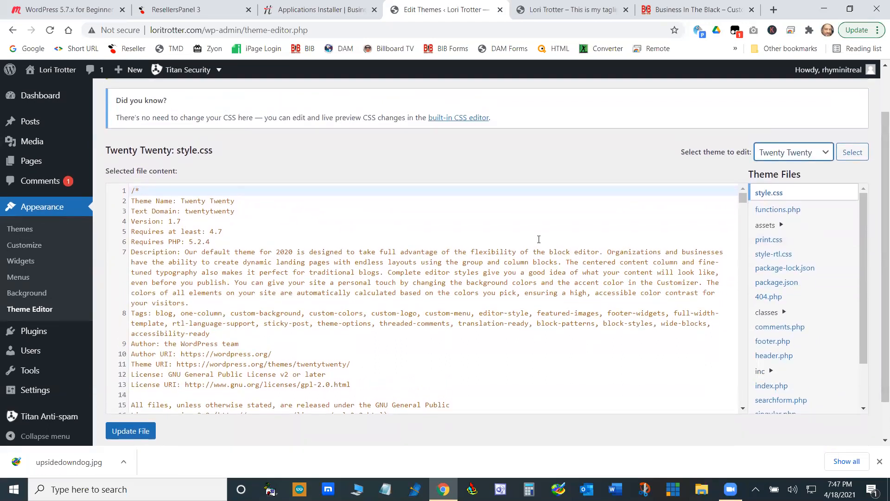
- Examine the "Powered by WordPress" credit in the site's homepage footer and return to the Theme Editor
click(581, 9)
scroll(507, 256, down, 6)
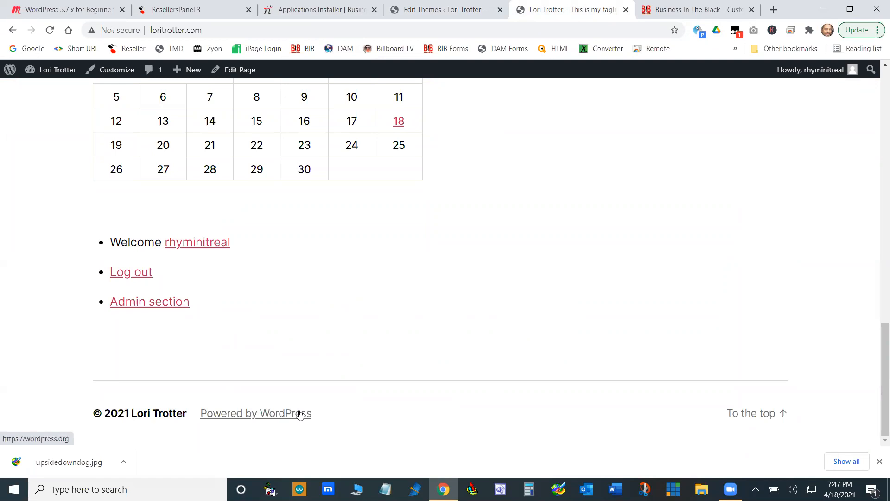
click(462, 6)
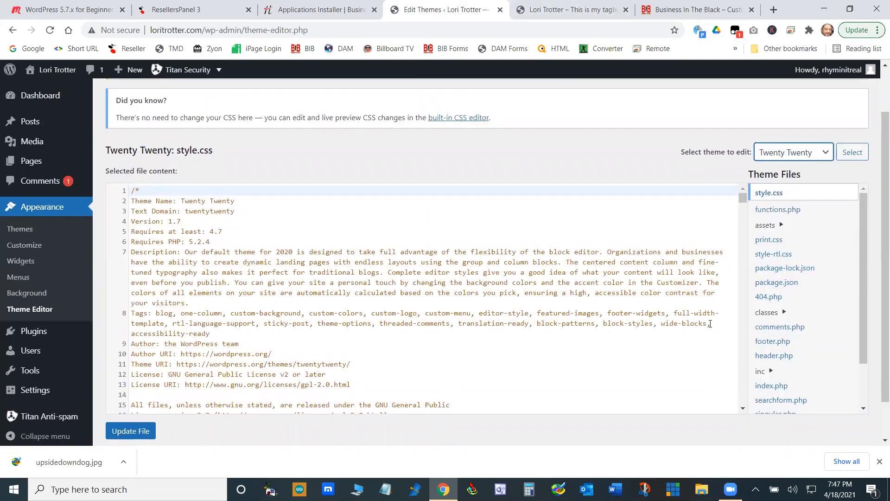
- In footer.php, replace "WordPress" in the "Powered by WordPress" text with the site builder's first name and update the file
click(782, 343)
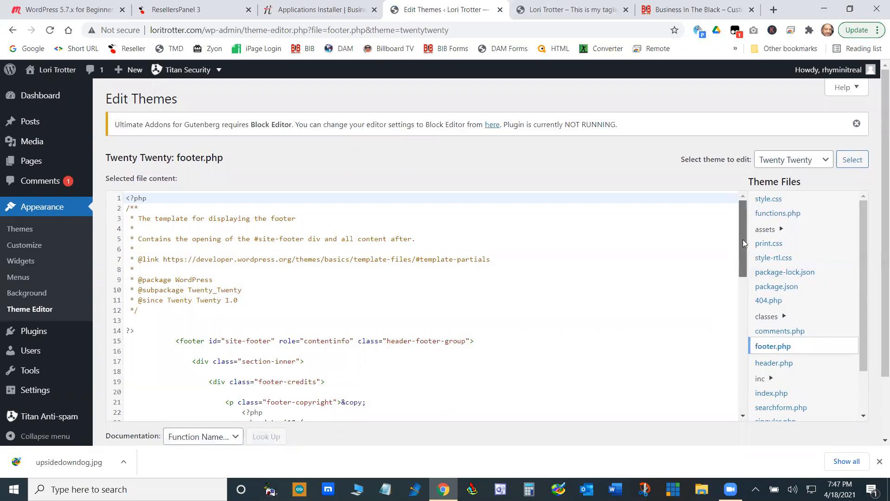
drag(743, 243, 731, 394)
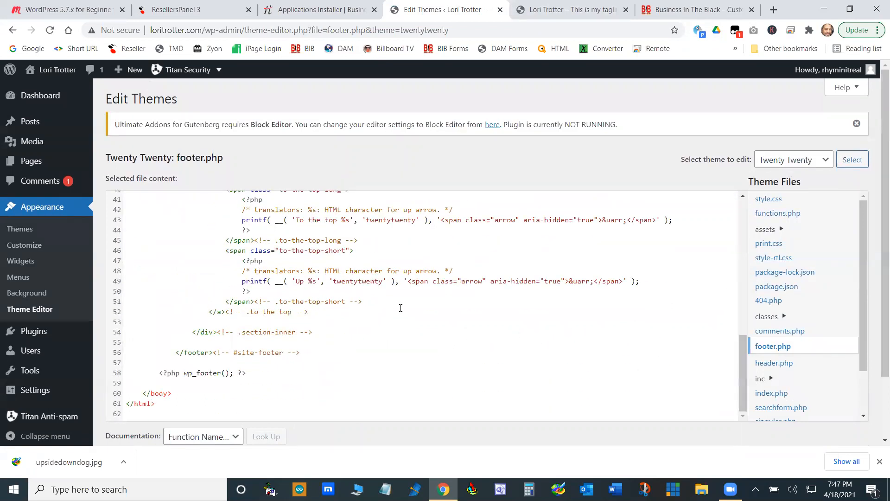
scroll(401, 308, up, 2)
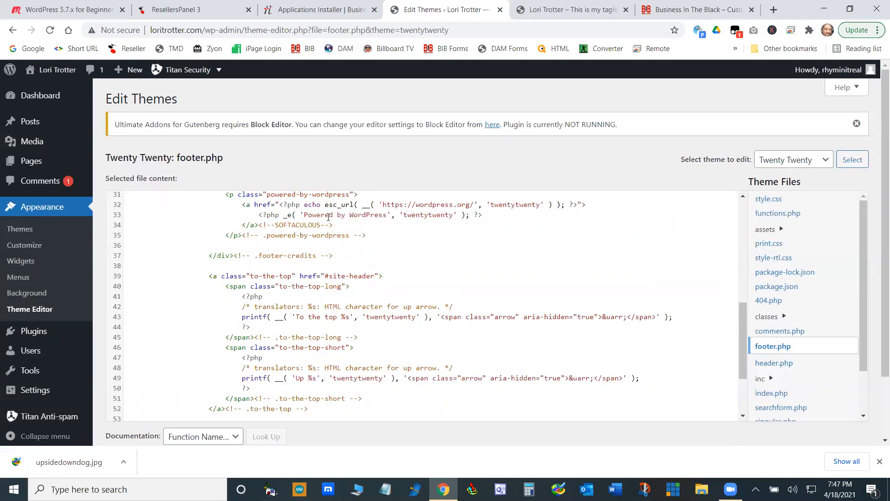
drag(388, 215, 351, 216)
text(Darnell)
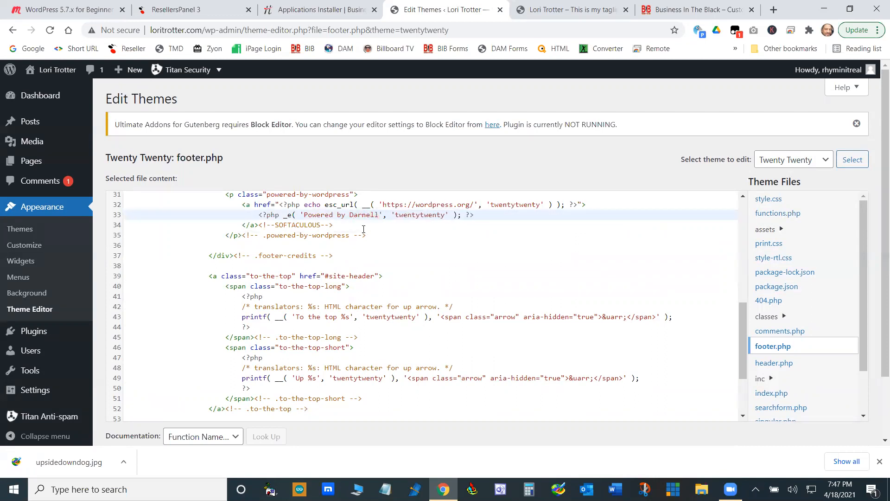
scroll(714, 440, down, 2)
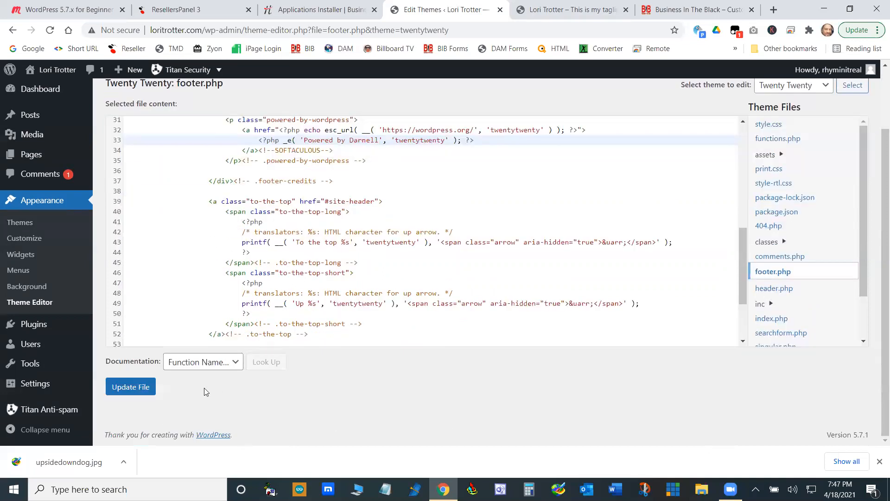
click(131, 387)
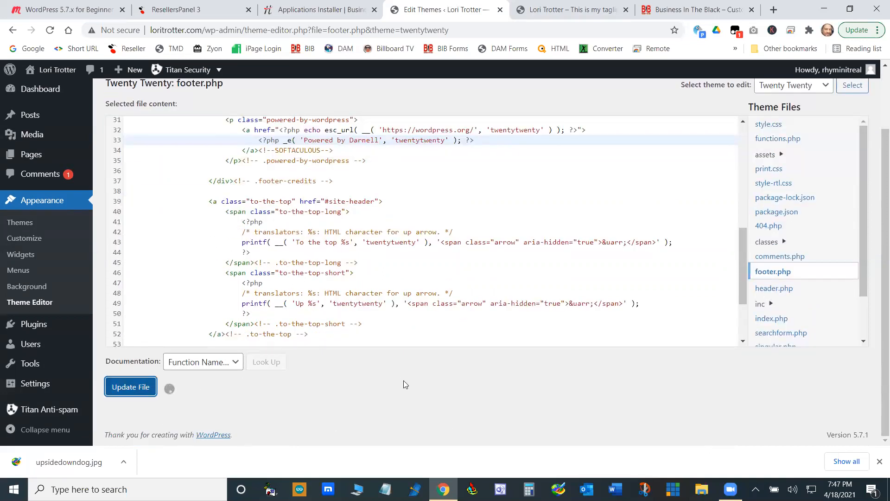
- Reload the site's homepage and check the edited "Powered by" credit in the footer
click(587, 5)
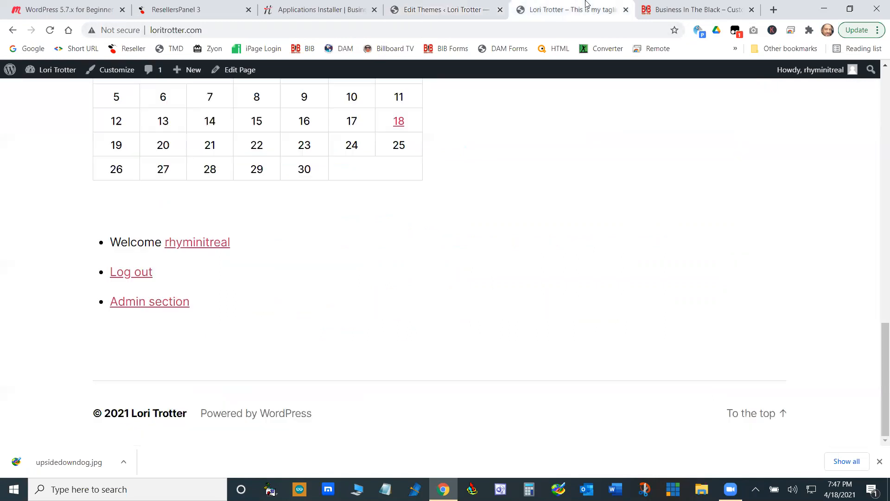
click(49, 29)
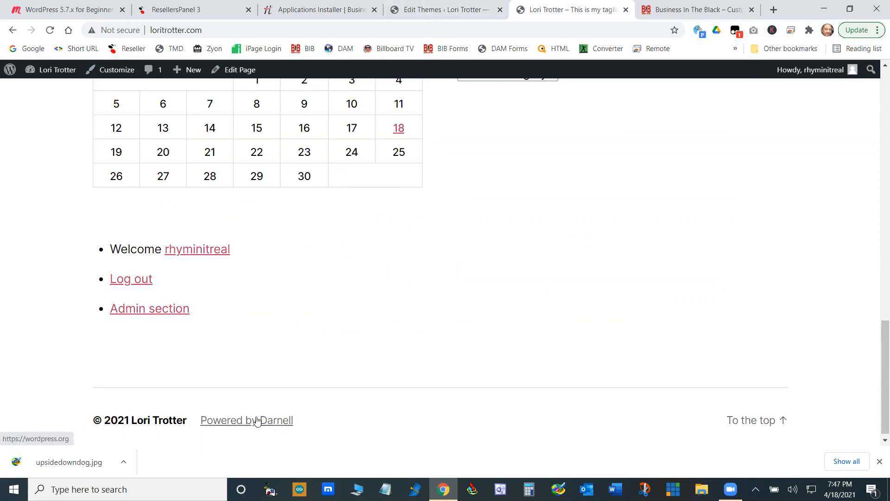
click(456, 14)
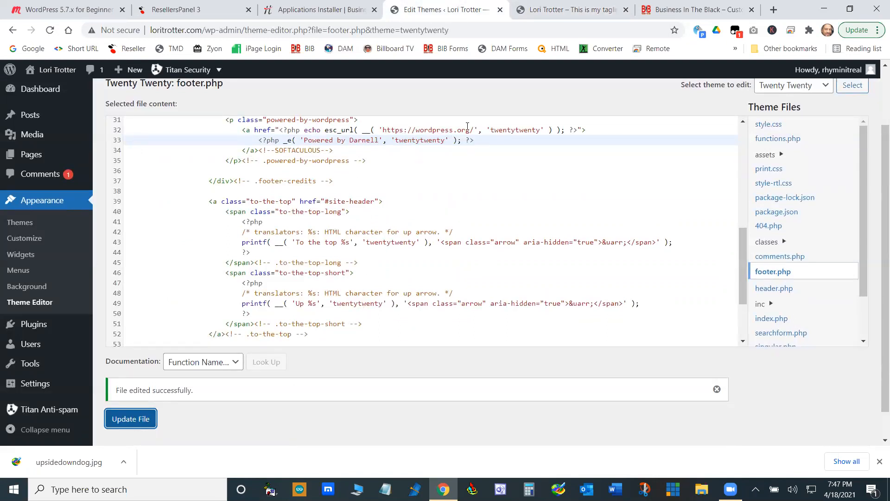
mouse_move(473, 130)
mouse_down()
mouse_move(387, 130)
mouse_move(471, 130)
mouse_up()
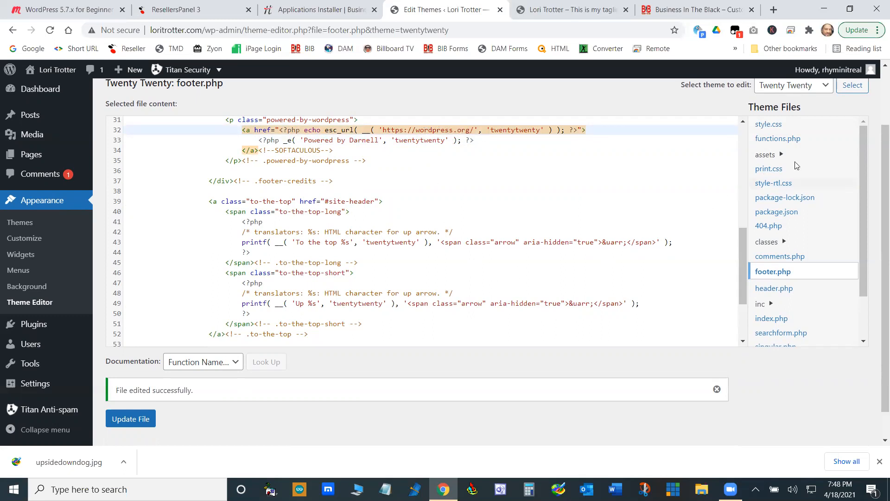
drag(878, 209, 856, 142)
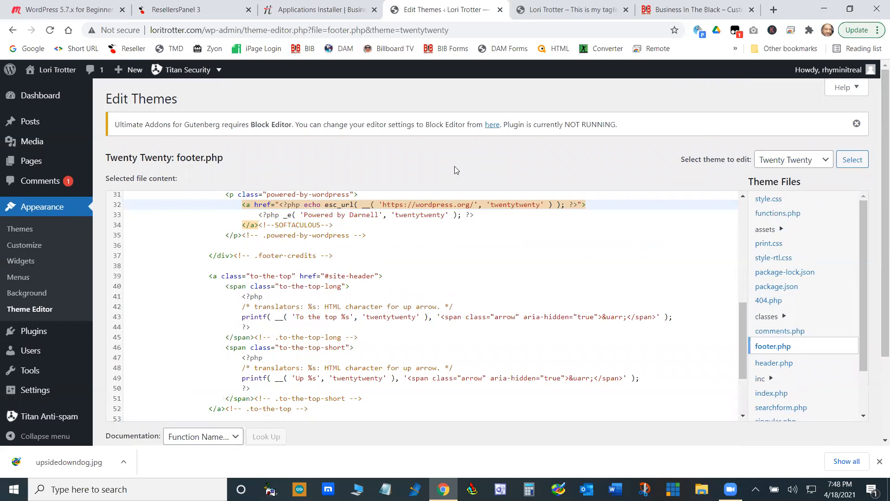
- Check the homepage's footer with the downloads bar dismissed, and look through the footer.php code in the Theme Editor
click(579, 3)
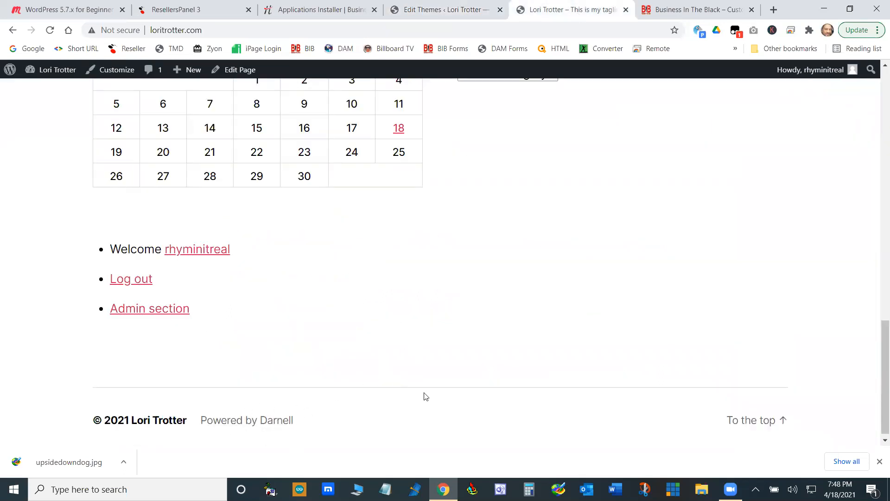
click(879, 461)
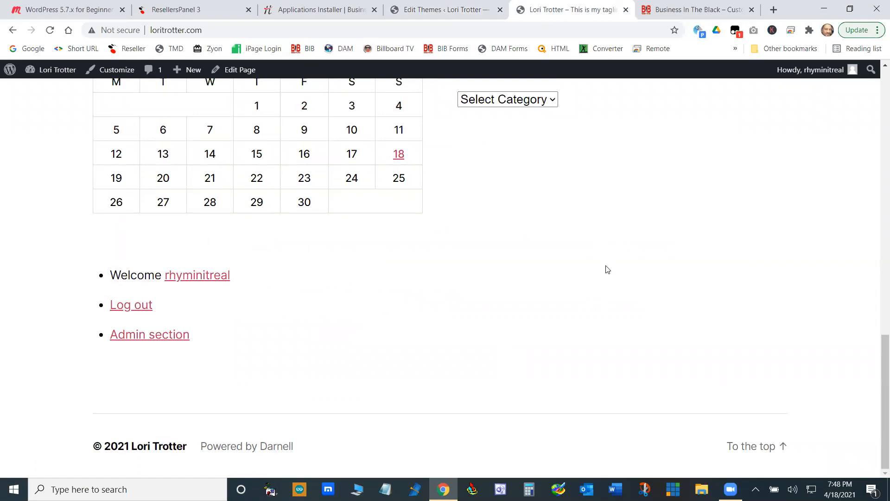
click(456, 9)
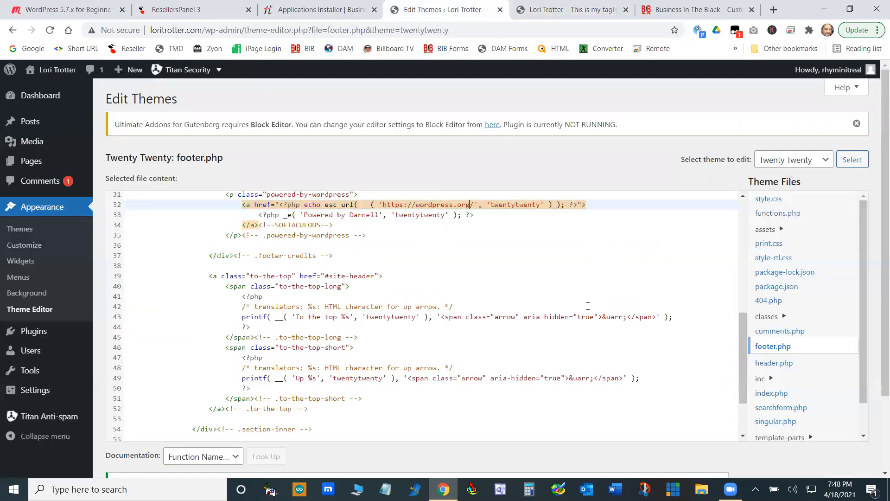
scroll(588, 306, down, 3)
scroll(588, 306, up, 8)
scroll(588, 306, down, 5)
scroll(588, 306, up, 5)
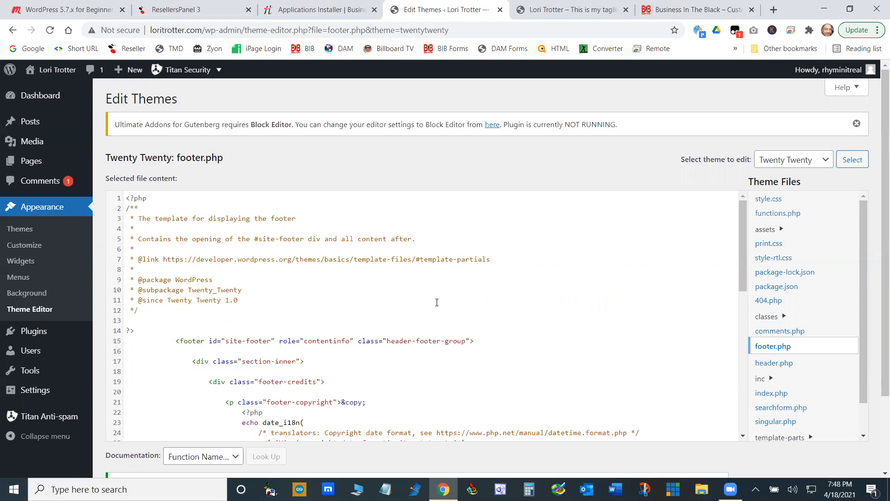
- Review the list of installed plugins on the site
click(41, 334)
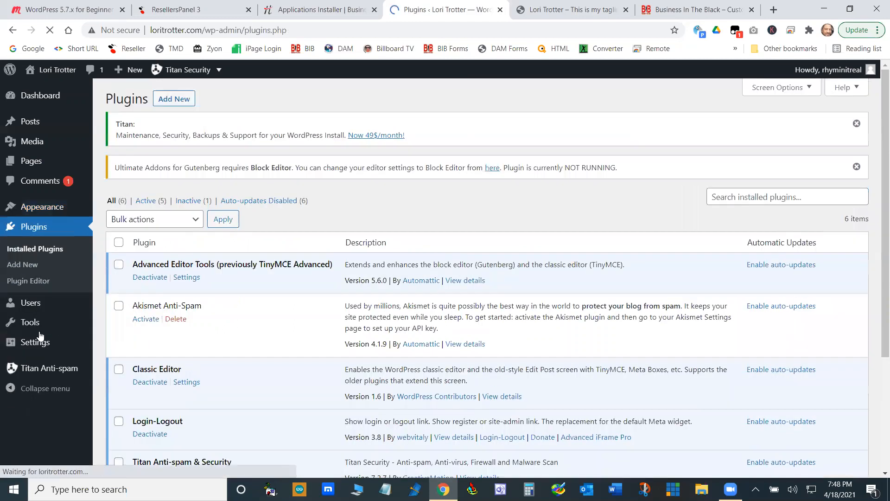
scroll(445, 429, down, 4)
scroll(429, 215, up, 4)
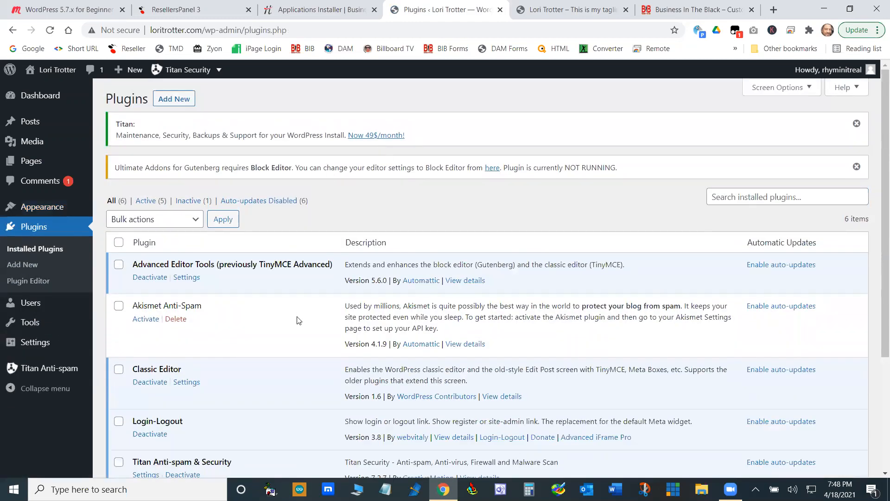
scroll(298, 320, down, 2)
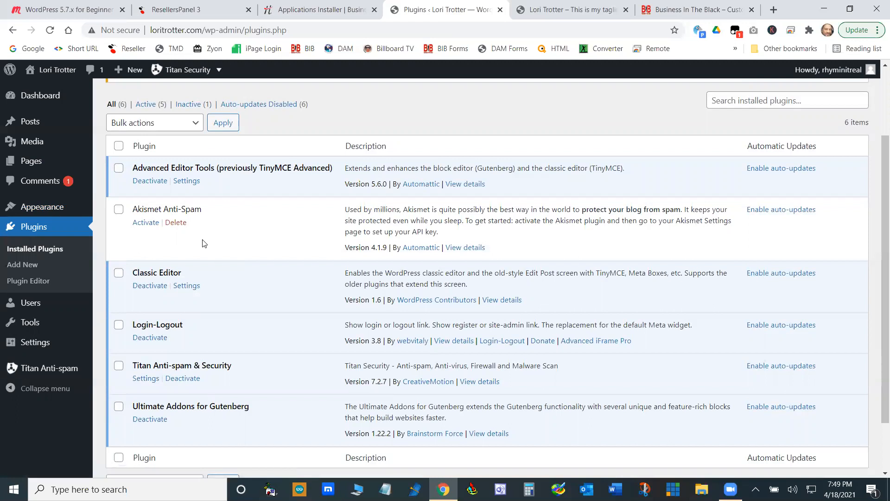
- Review the site's user list and examine the new-user form, including the roles that can be assigned
click(33, 306)
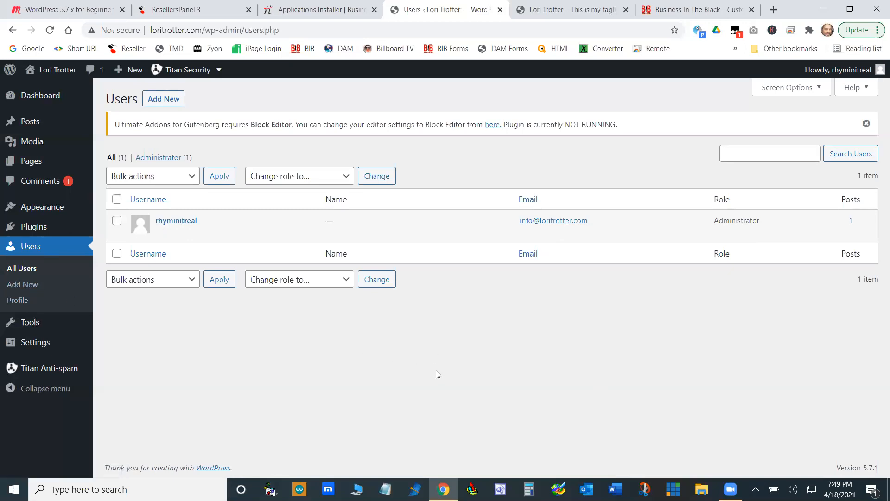
click(22, 284)
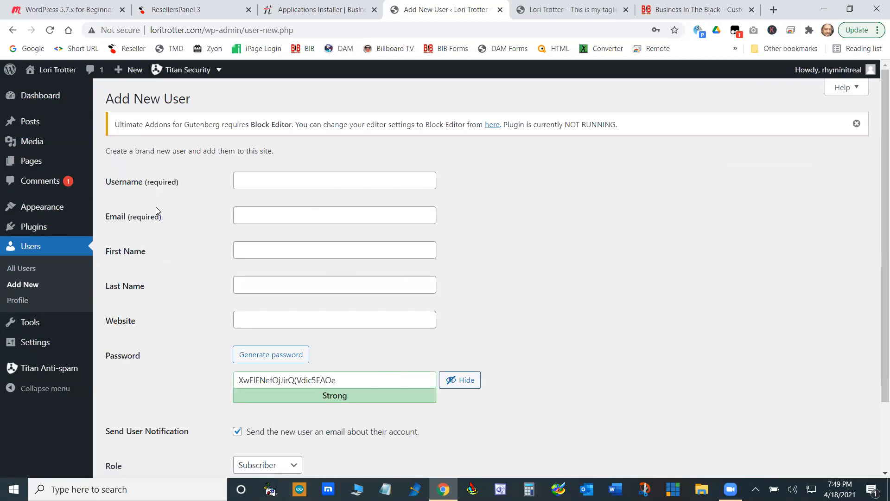
scroll(409, 261, down, 2)
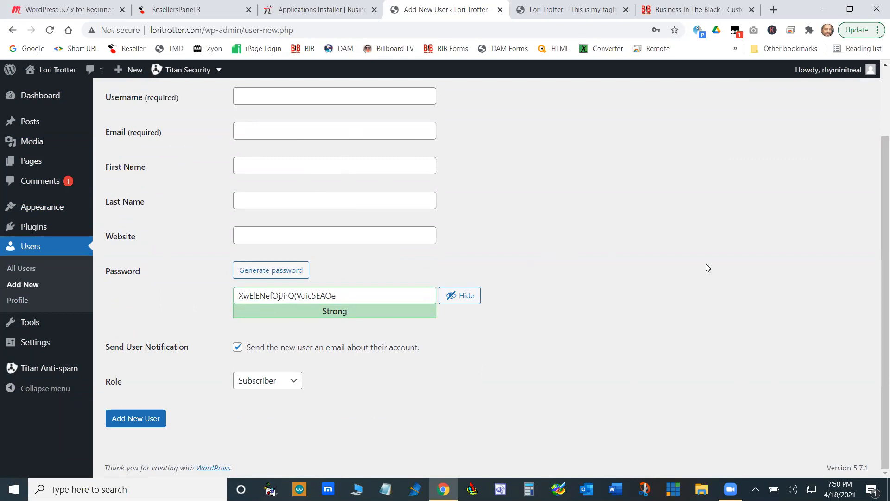
click(296, 383)
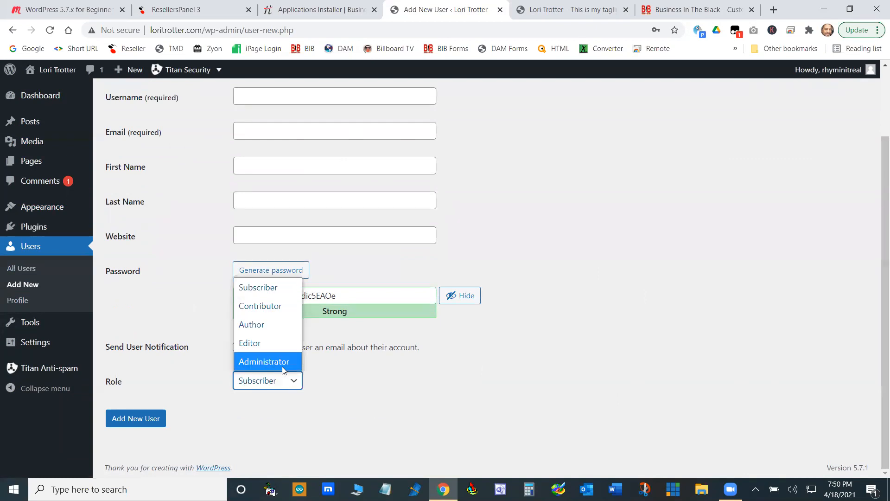
click(339, 371)
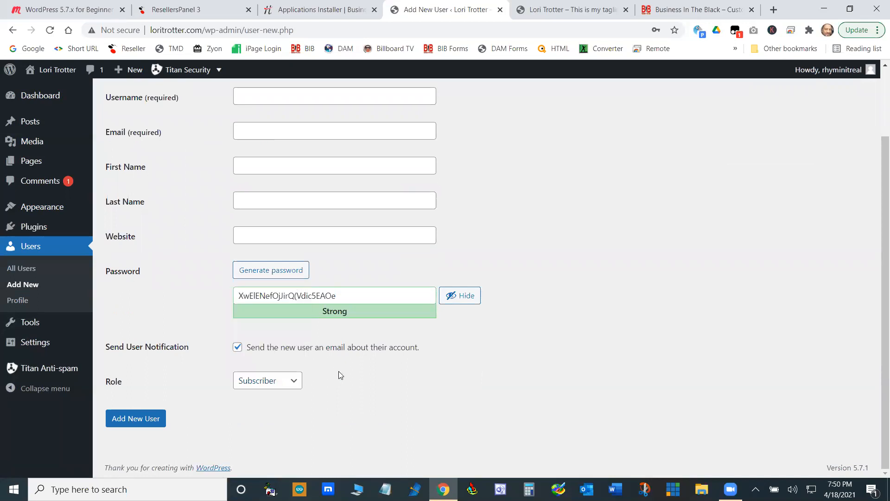
scroll(600, 335, up, 2)
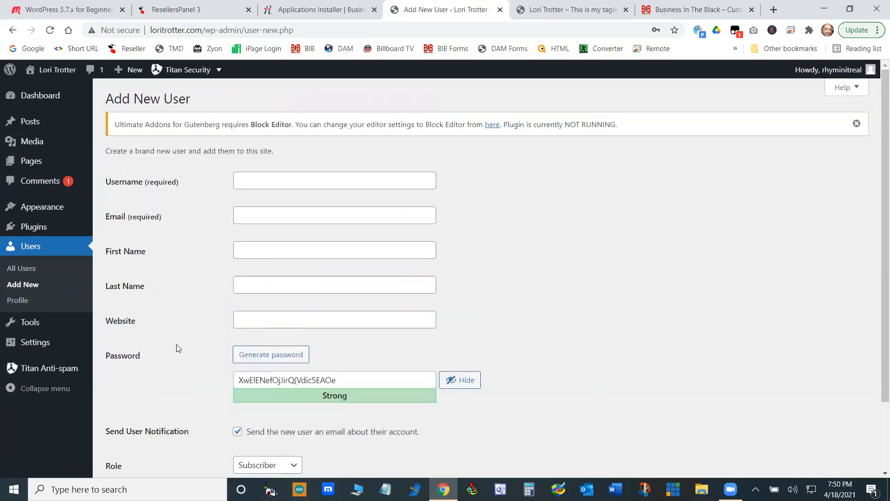
- Examine the administrator's profile options, from the admin color schemes and name fields to contact info, biography, picture and account management
click(17, 301)
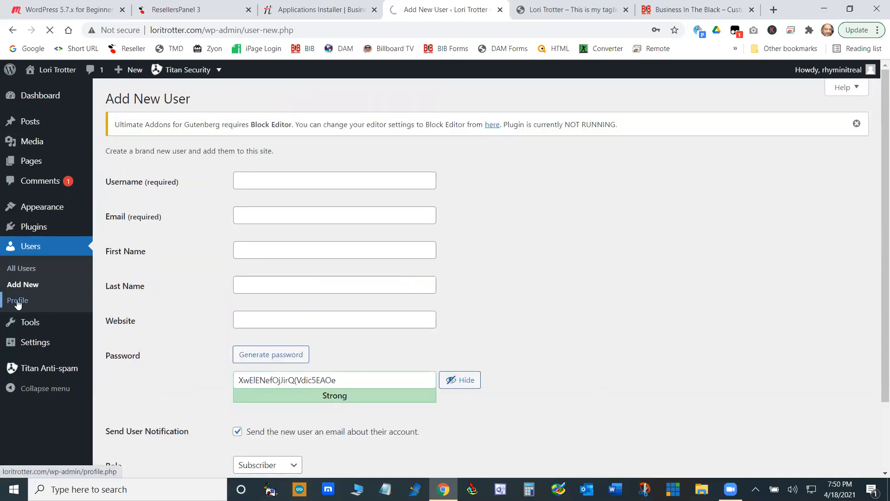
scroll(596, 186, down, 15)
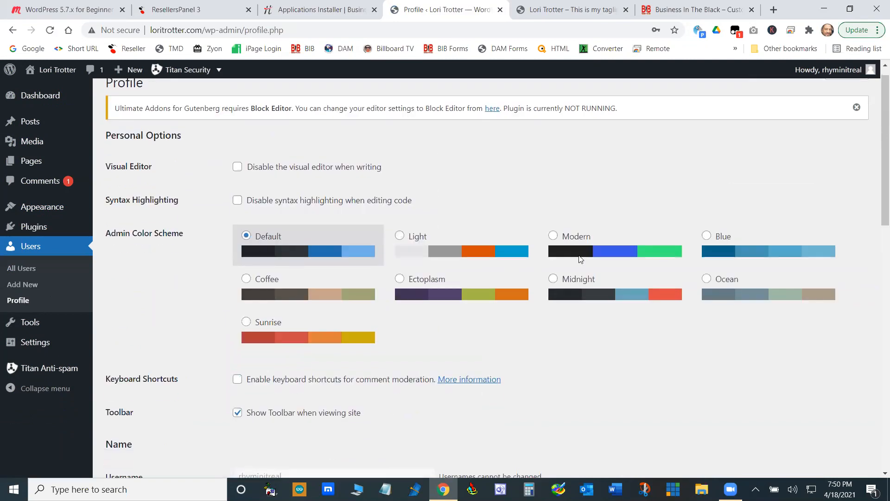
scroll(592, 314, up, 13)
scroll(591, 309, up, 3)
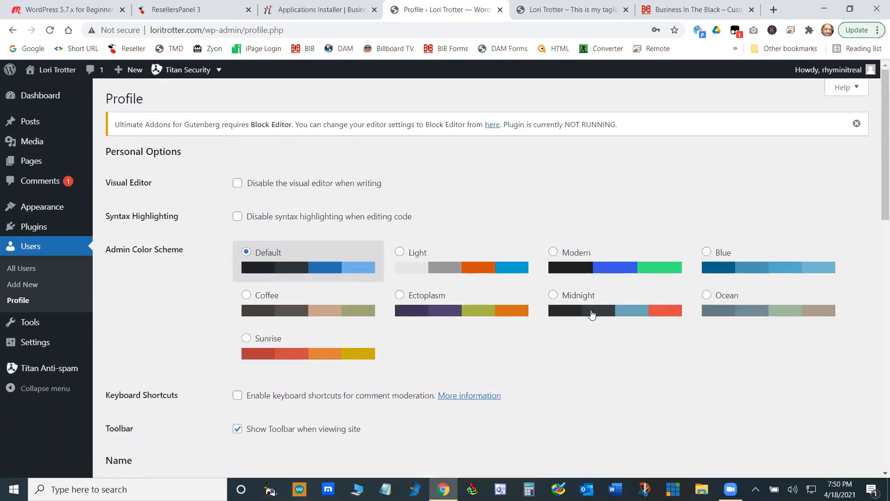
scroll(608, 200, down, 15)
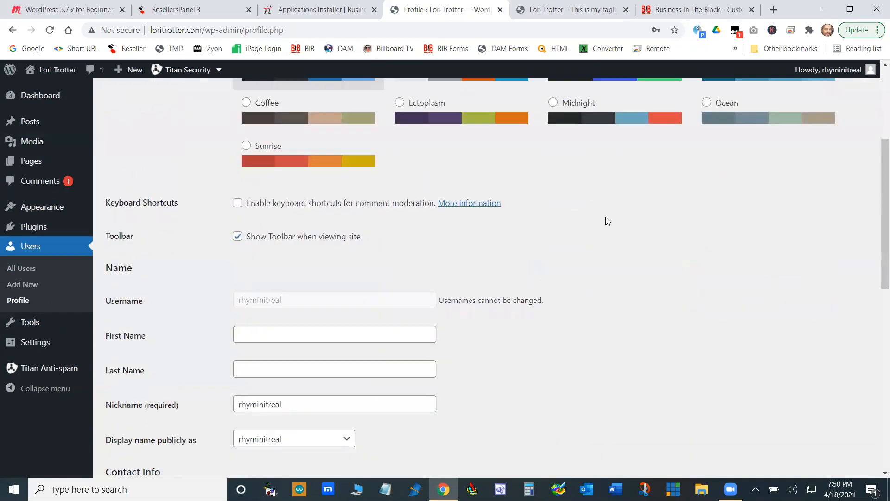
scroll(621, 314, up, 15)
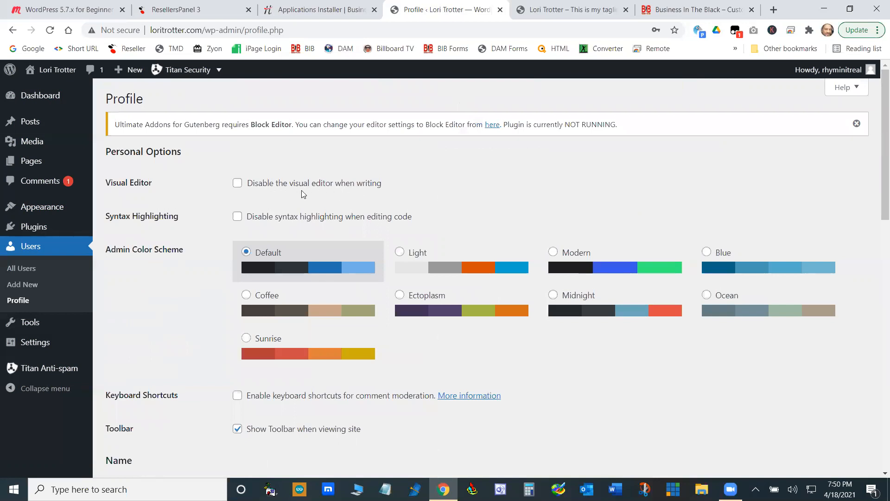
scroll(478, 172, down, 4)
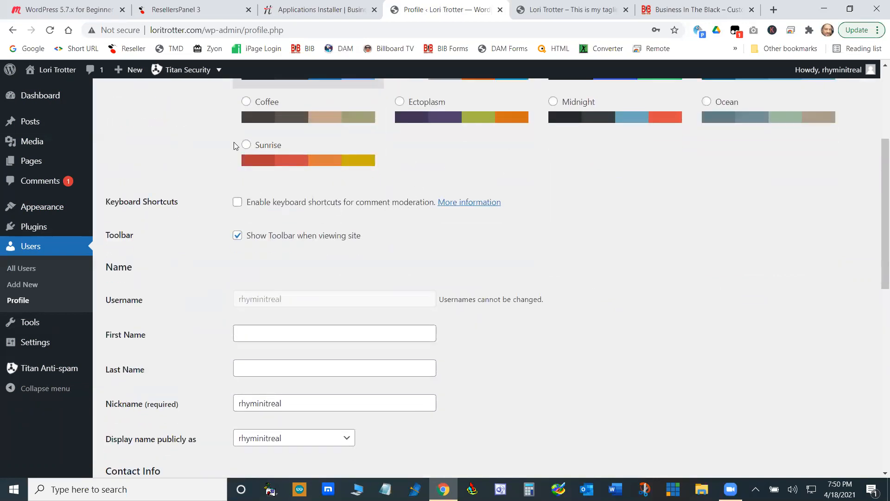
scroll(454, 231, down, 6)
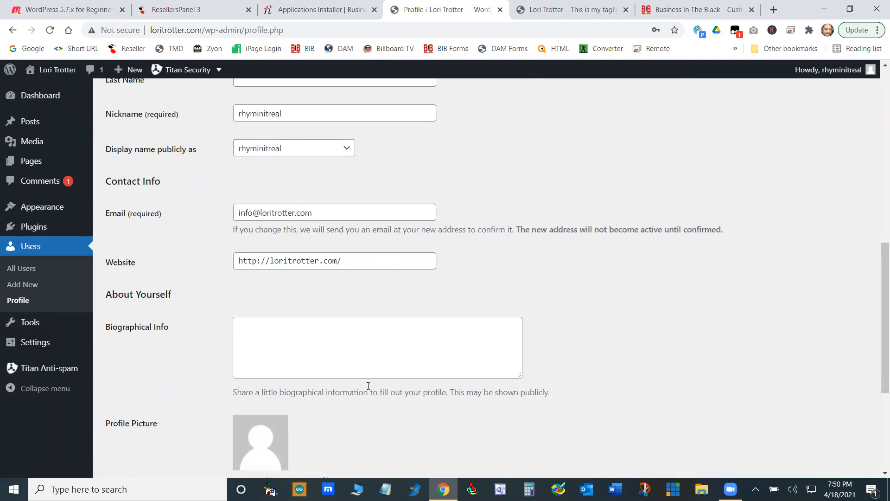
scroll(484, 371, down, 5)
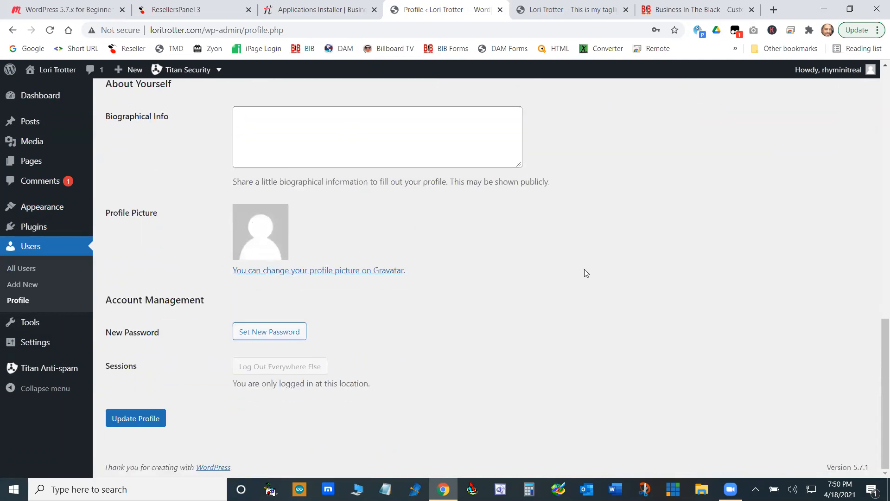
scroll(603, 341, up, 12)
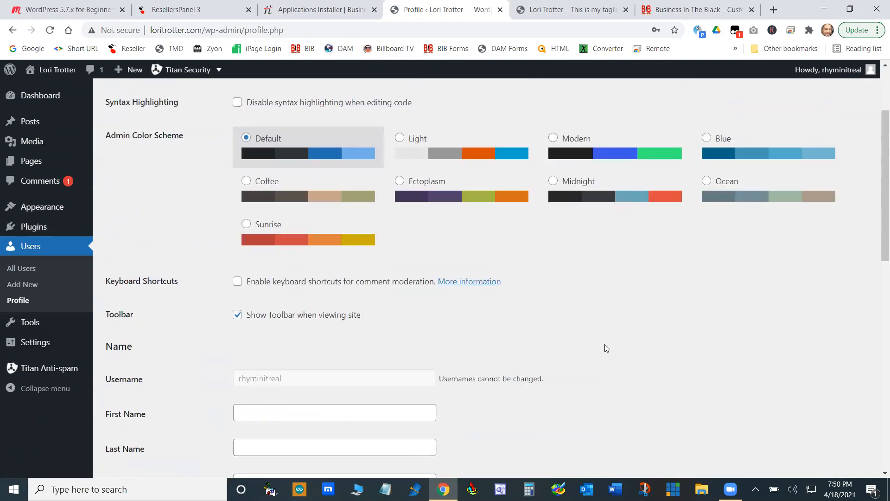
scroll(606, 348, up, 3)
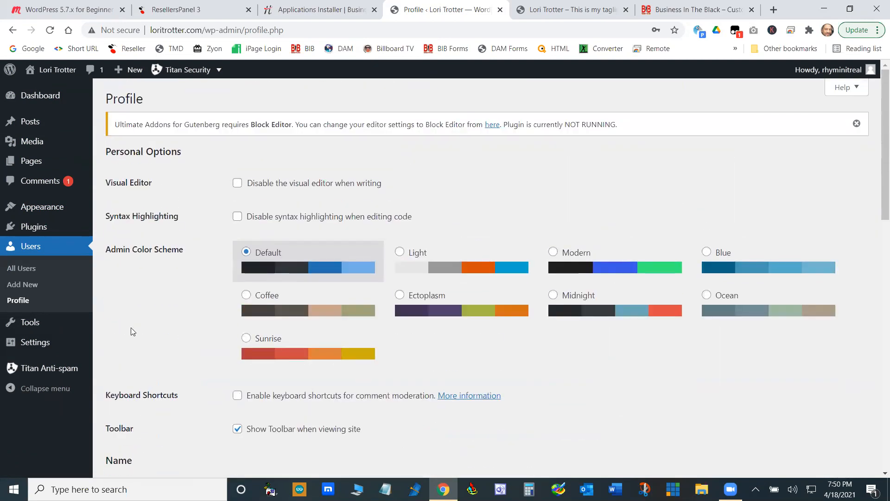
- Examine the content export options and the list of importers available for bringing in content from other systems
mouse_move(27, 327)
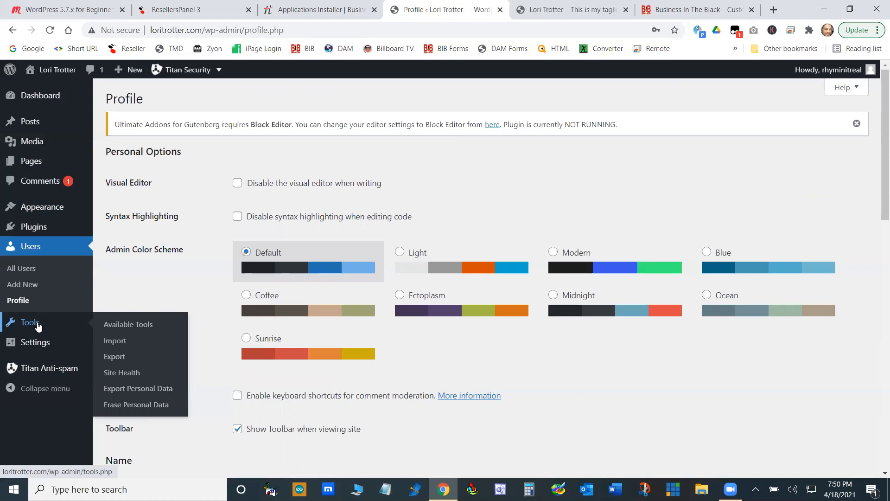
click(120, 360)
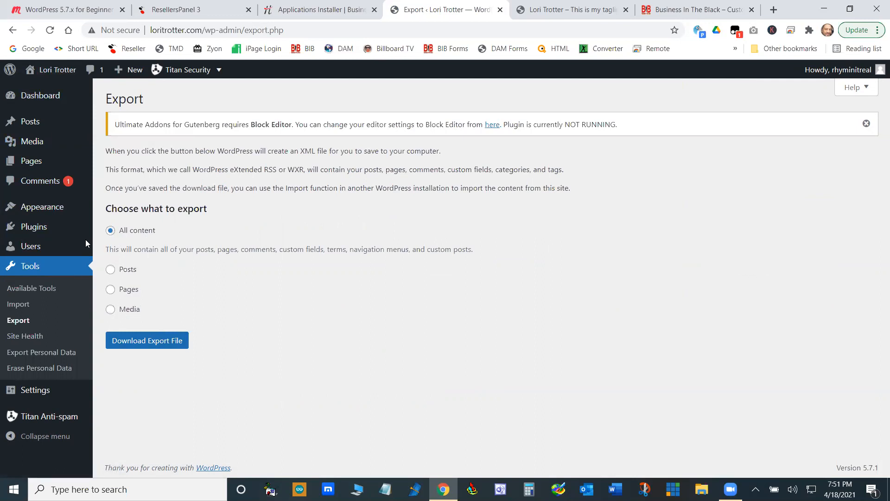
click(14, 305)
scroll(161, 383, down, 1)
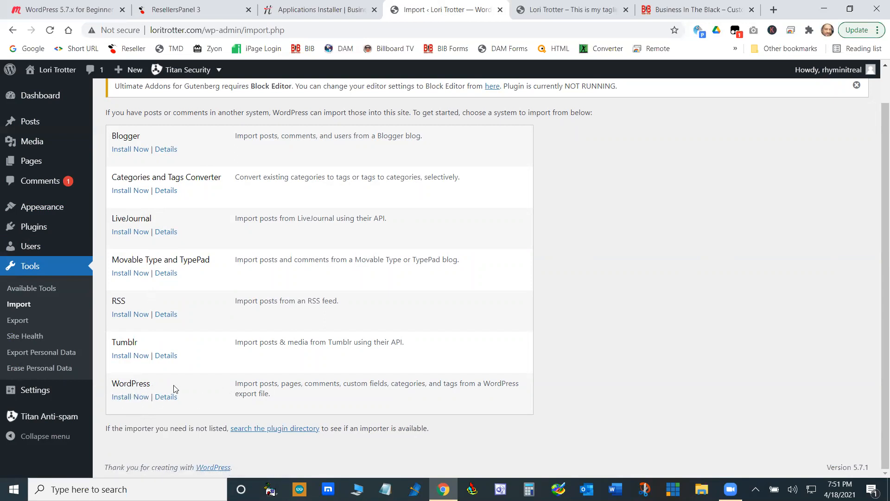
- Review the site's General Settings, from title, tagline and addresses to membership, timezone, and date and time formats
click(37, 393)
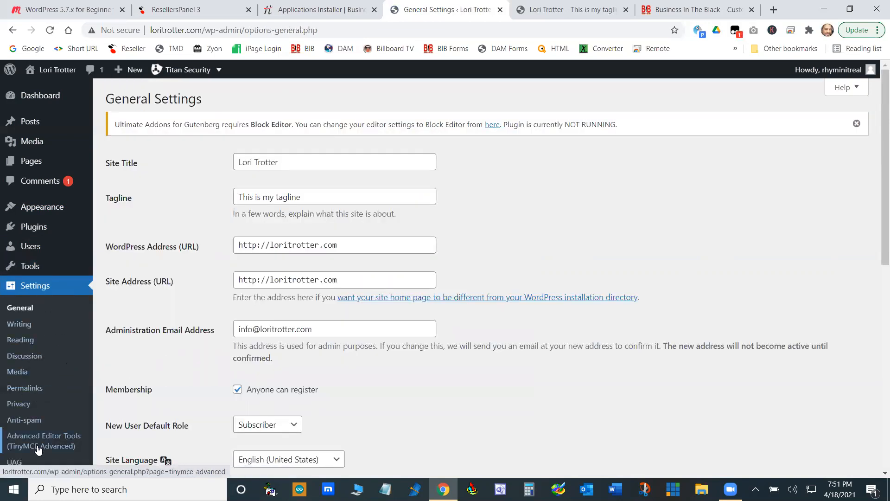
scroll(40, 327, down, 2)
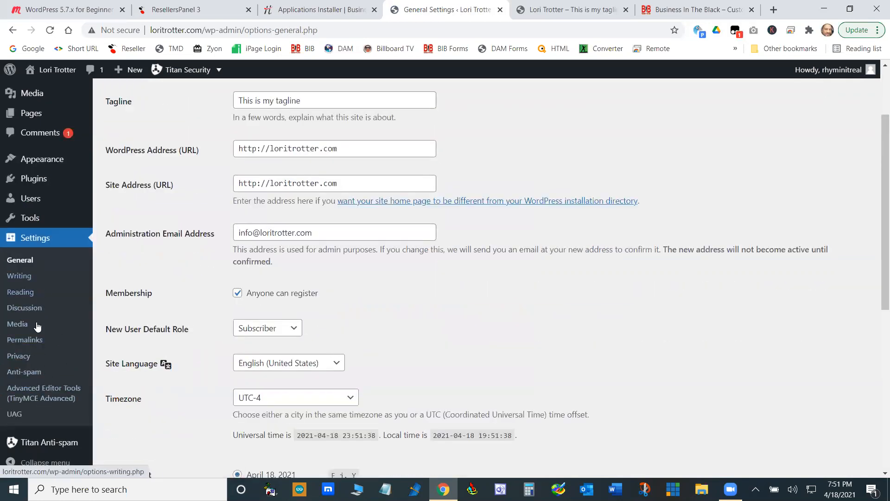
click(55, 245)
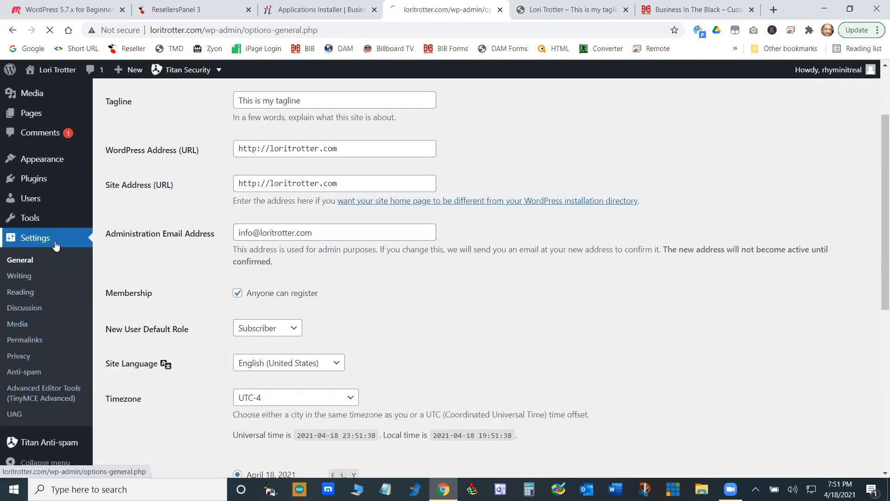
scroll(113, 278, down, 10)
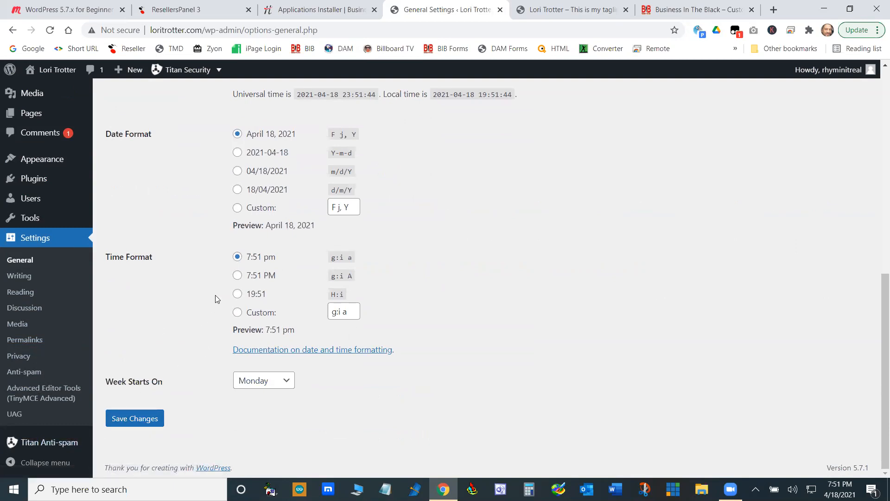
scroll(204, 305, up, 10)
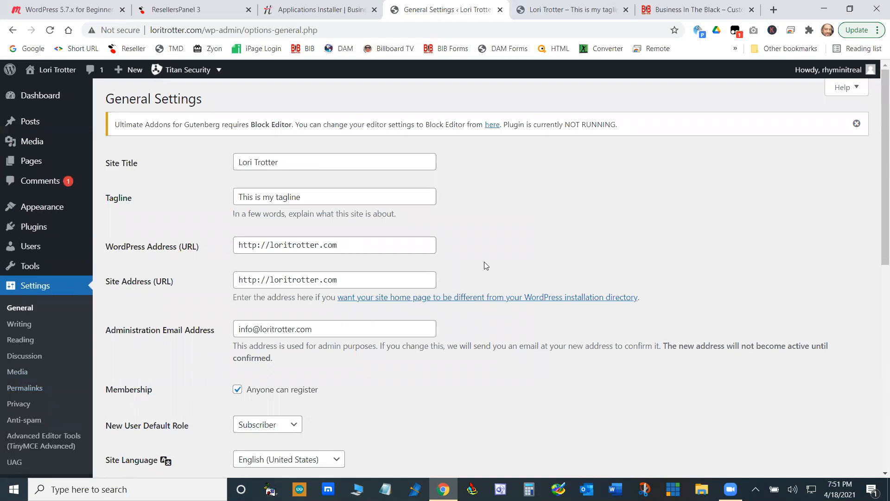
scroll(567, 235, down, 5)
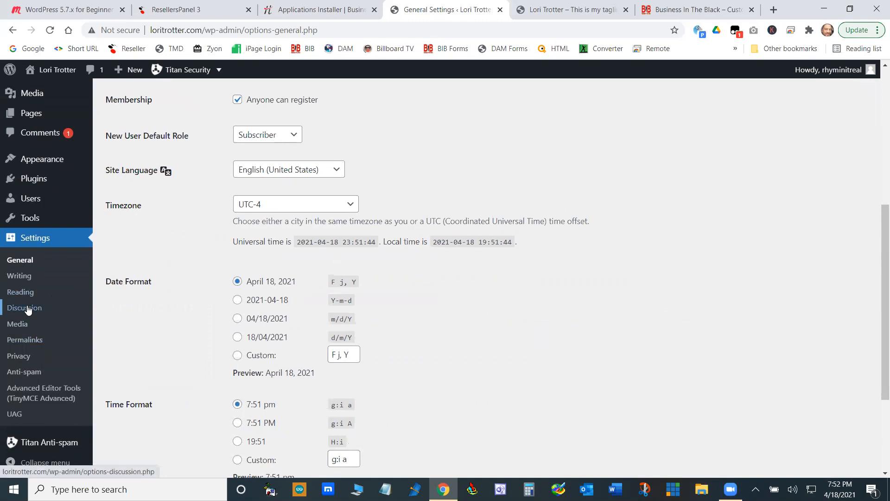
- In the Reading Settings, turn off "Discourage search engines from indexing this site" and save the changes
click(29, 292)
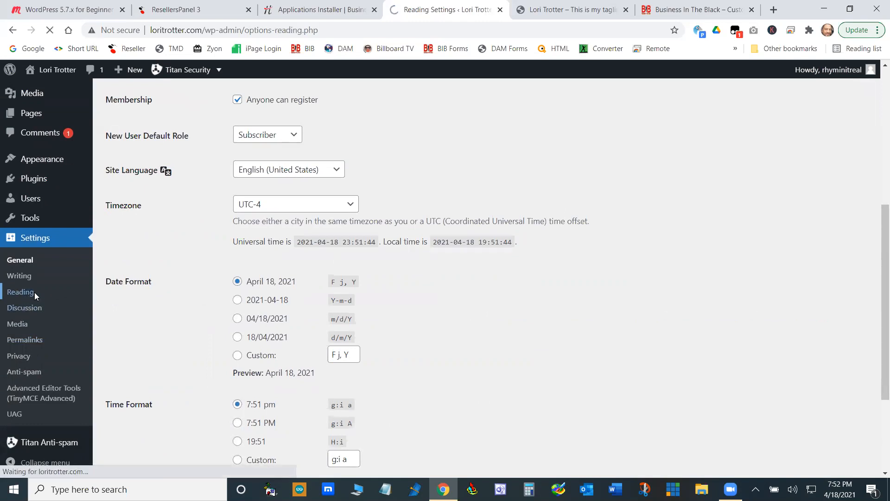
scroll(105, 303, down, 2)
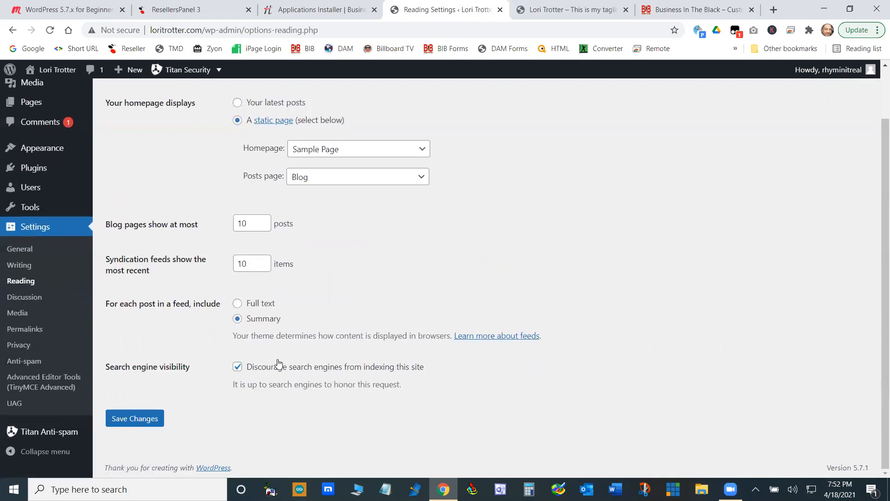
click(237, 371)
click(153, 421)
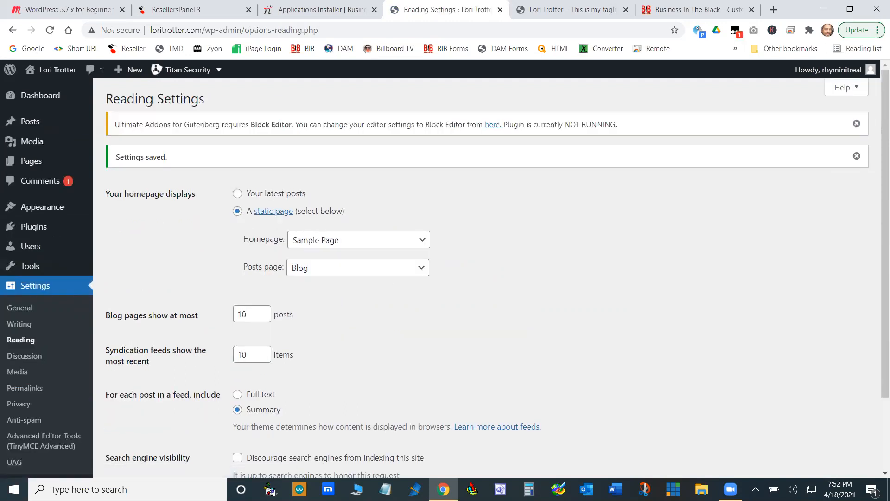
- Review the Discussion Settings, from default post and comment options to moderation and disallowed comment keys
click(24, 355)
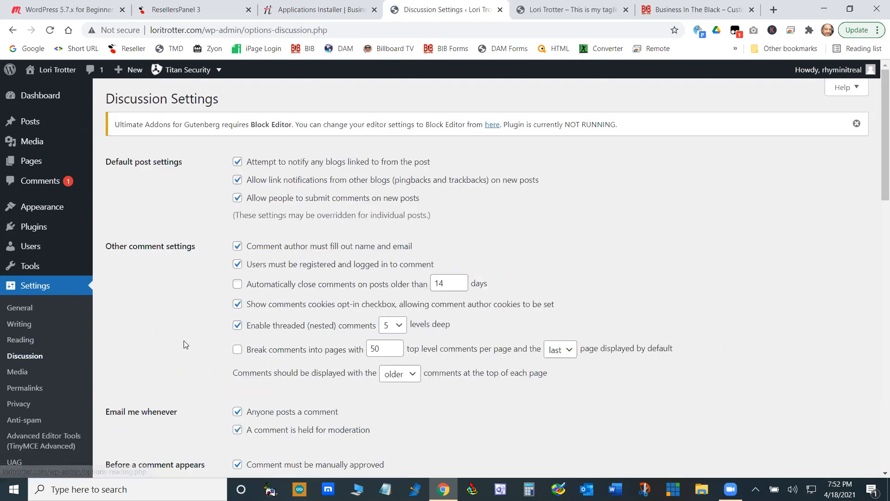
scroll(184, 342, down, 15)
scroll(179, 338, up, 10)
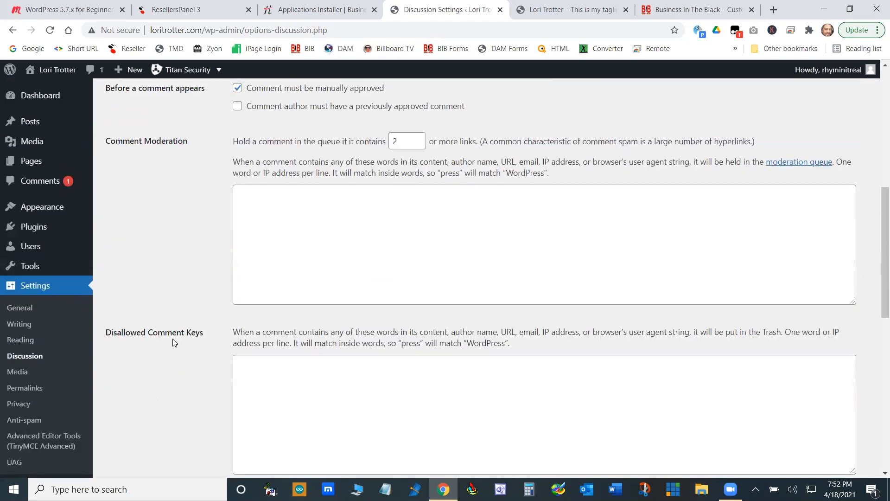
- From the Update Services support article linked in the Writing Settings, copy the full list of XML-RPC ping services
click(27, 329)
scroll(130, 330, down, 5)
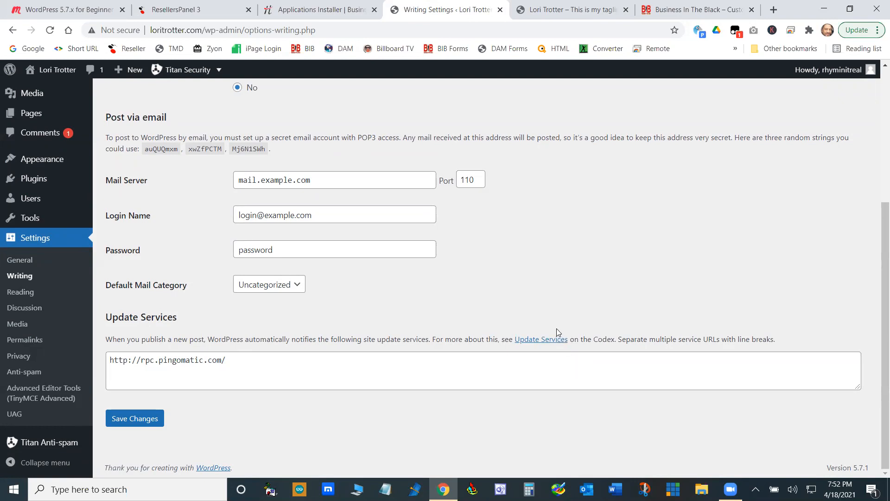
right_click(542, 339)
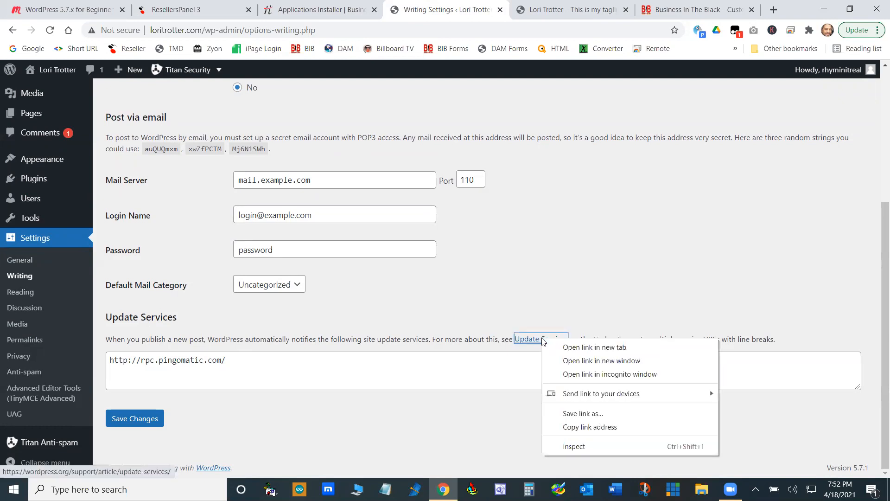
click(583, 347)
click(495, 9)
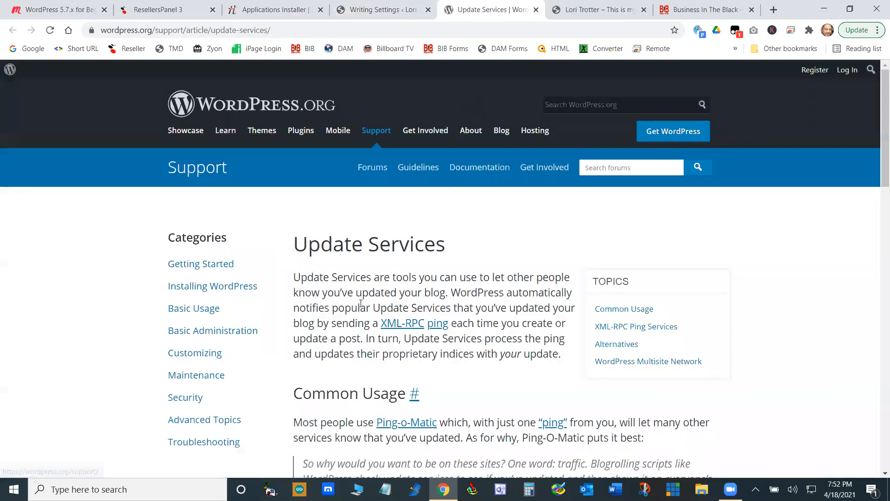
scroll(363, 307, down, 15)
scroll(431, 283, down, 2)
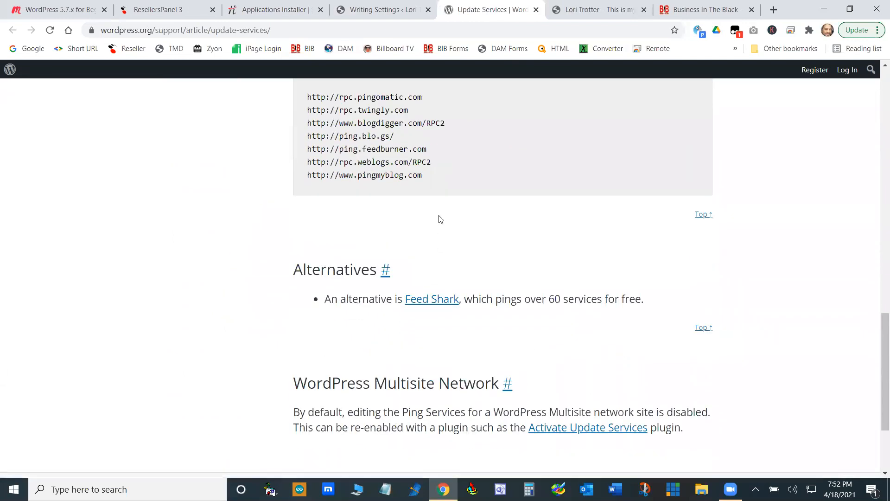
scroll(440, 219, up, 4)
drag(434, 370, 307, 290)
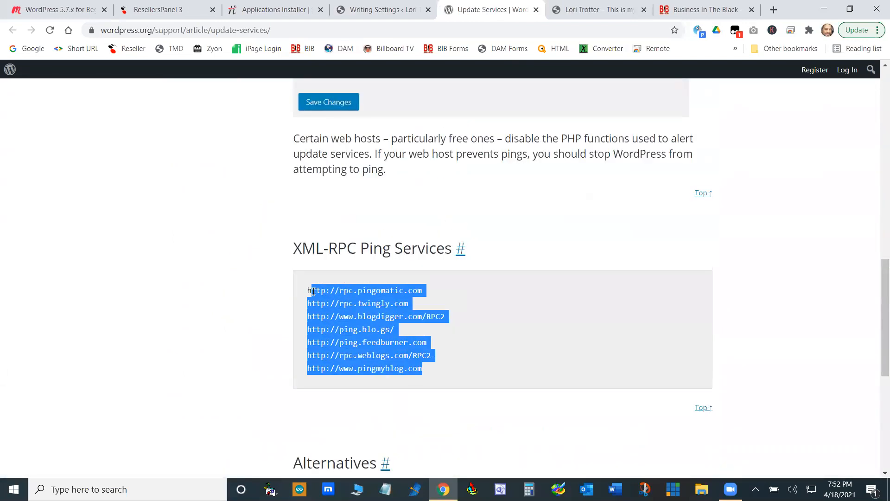
right_click(334, 298)
click(359, 308)
- Replace the Update Services entry in the Writing Settings with the copied ping service list and save the changes
click(401, 10)
triple_click(233, 357)
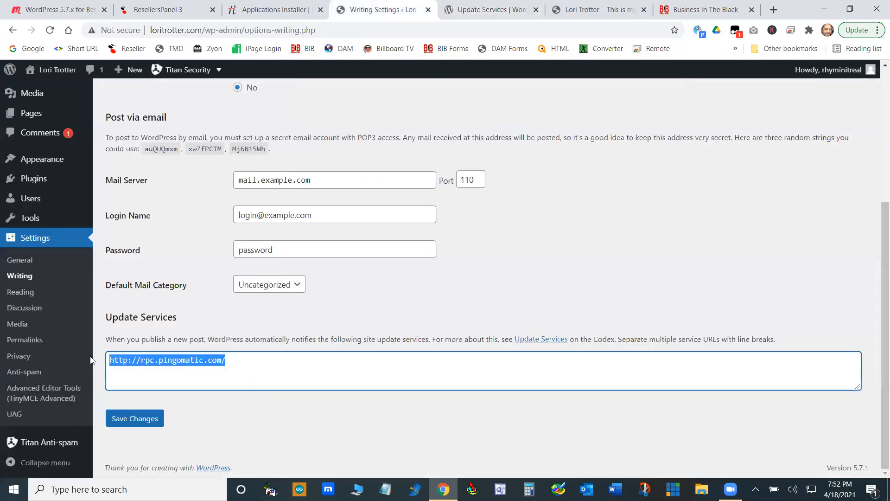
right_click(156, 364)
click(204, 206)
click(147, 421)
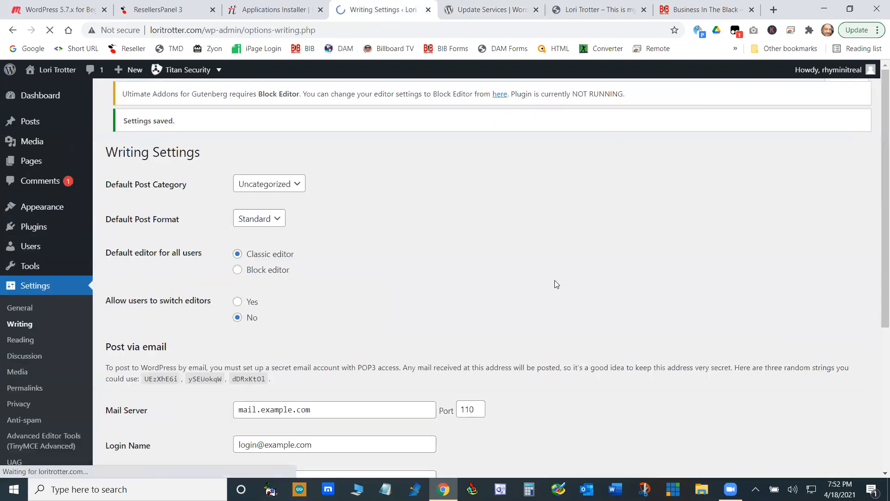
scroll(630, 283, down, 5)
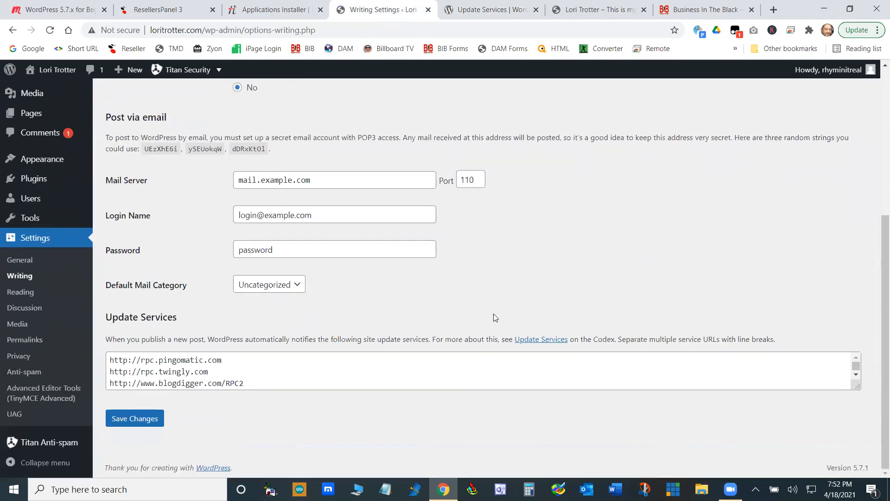
- In the Reading Settings, turn on "Discourage search engines from indexing this site" and save the changes
click(28, 293)
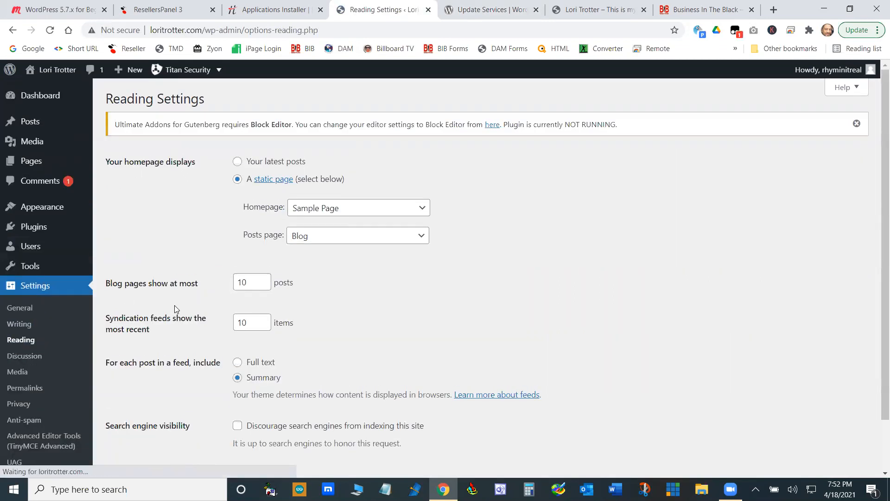
scroll(234, 369, down, 1)
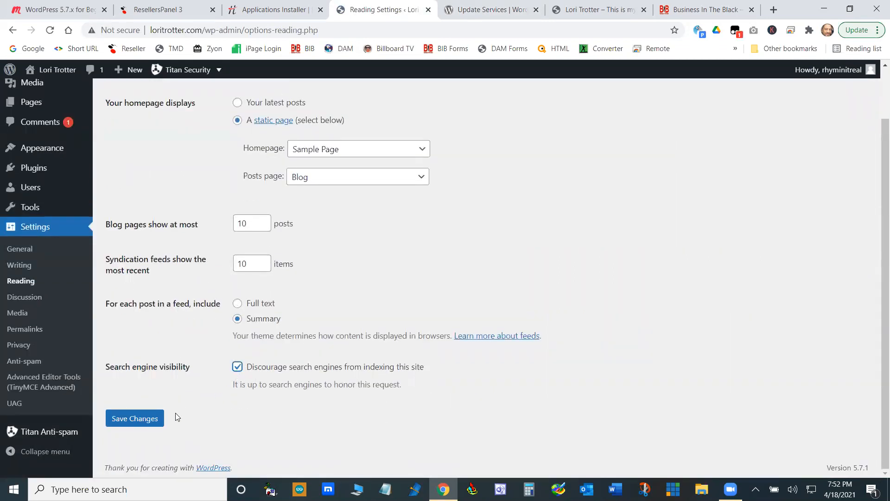
click(158, 418)
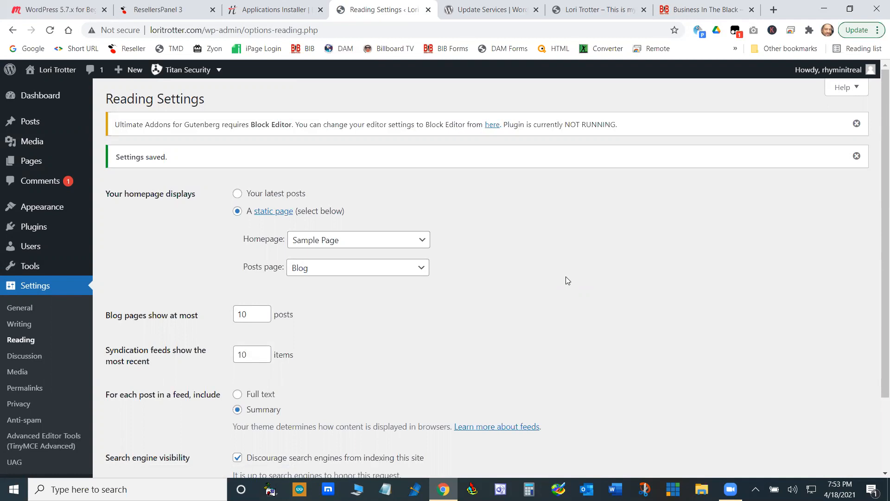
- Search Google for "google places" in a new browser tab and look through the results
click(773, 9)
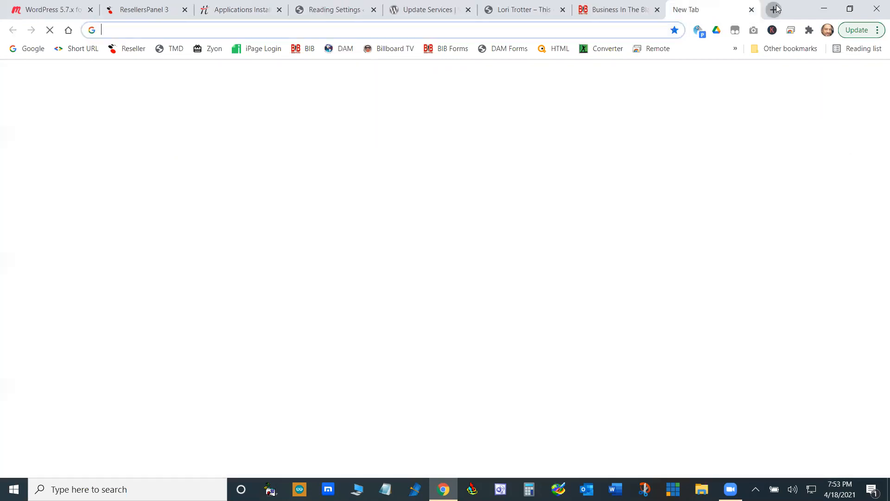
click(494, 27)
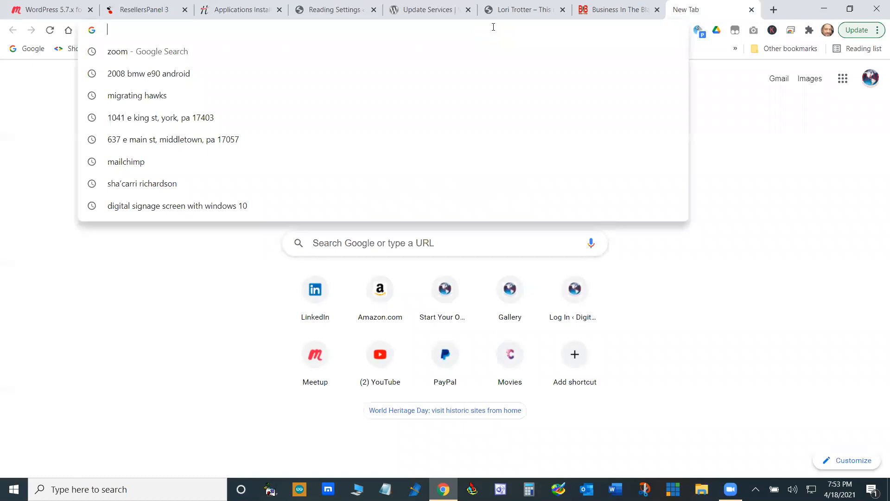
text(google )
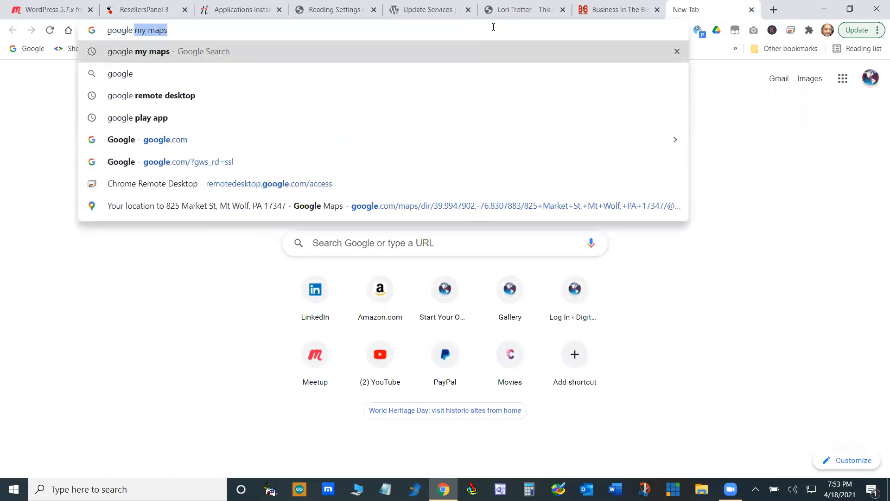
text(places)
key(Return)
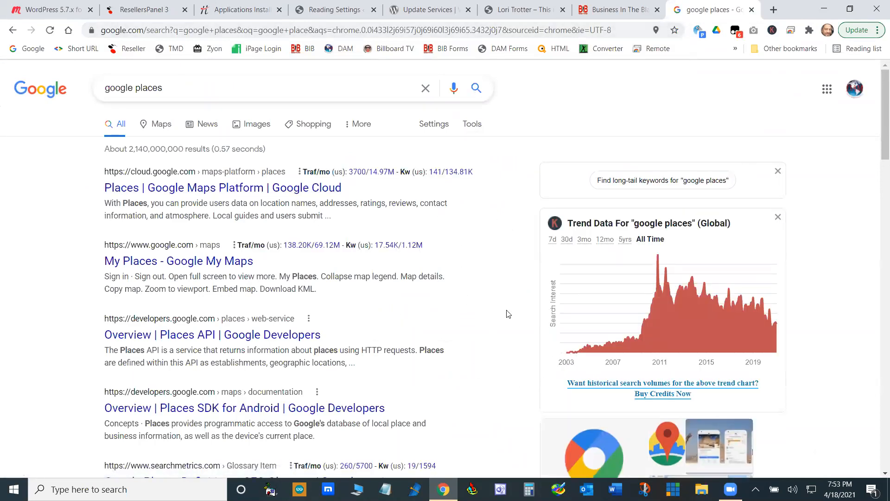
scroll(514, 330, down, 5)
scroll(517, 342, down, 2)
scroll(518, 341, up, 5)
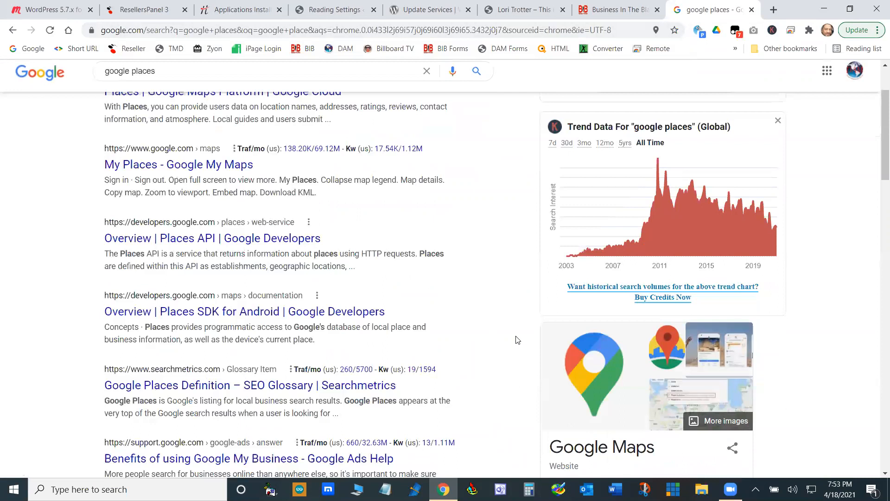
scroll(517, 336, up, 2)
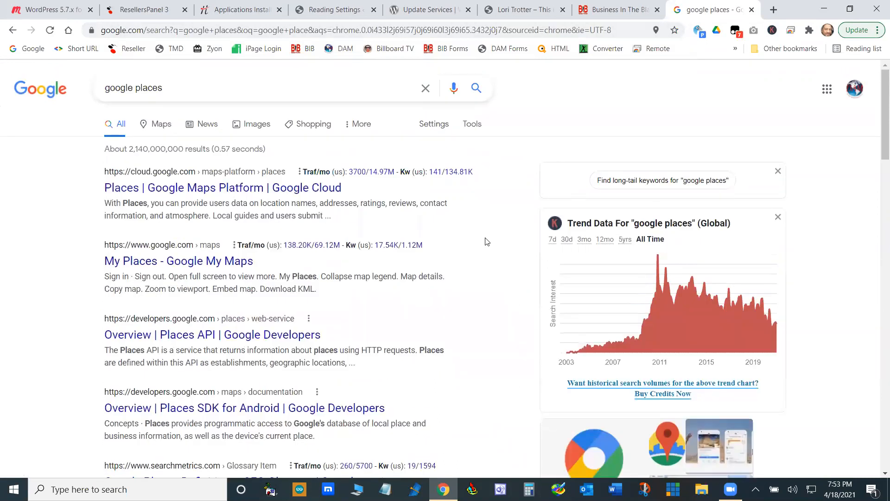
- Search Google for "web design" and examine the local business listings among the results
key(ctrl+a)
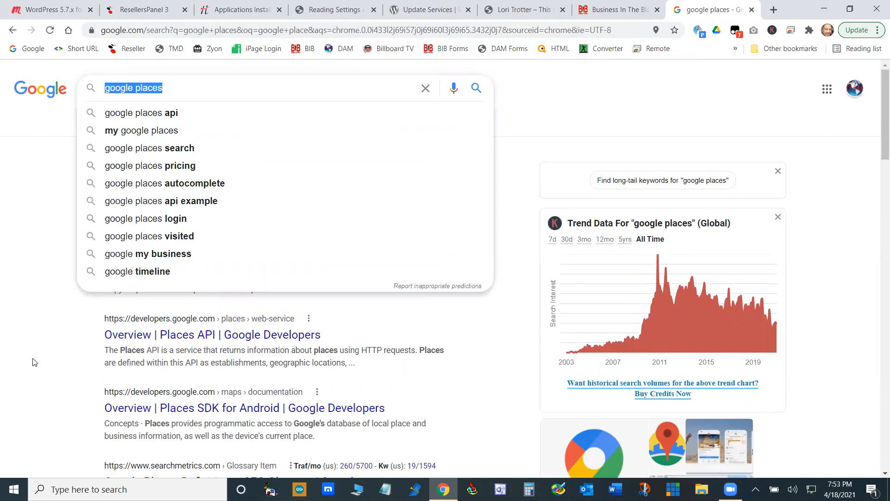
text(web)
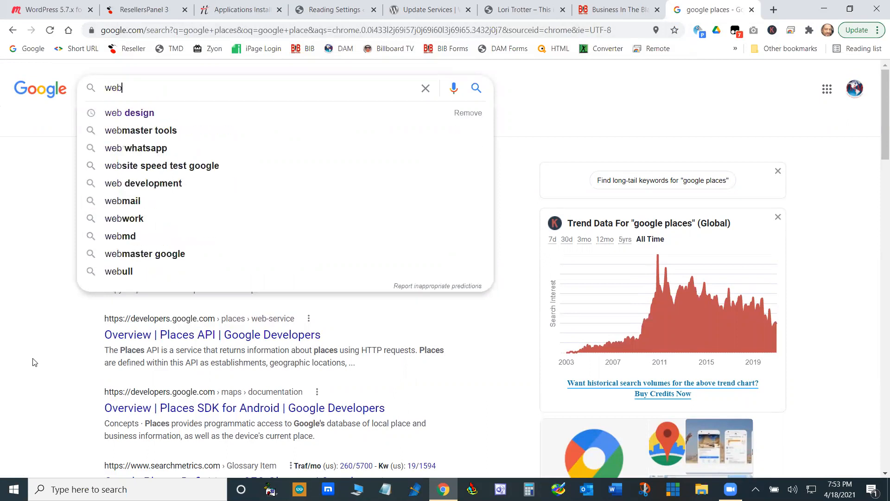
click(139, 112)
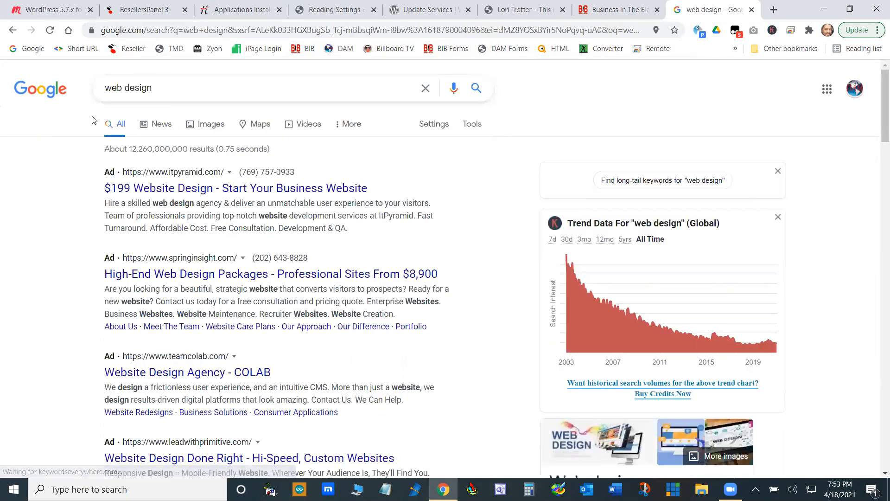
scroll(79, 196, down, 6)
scroll(54, 219, down, 4)
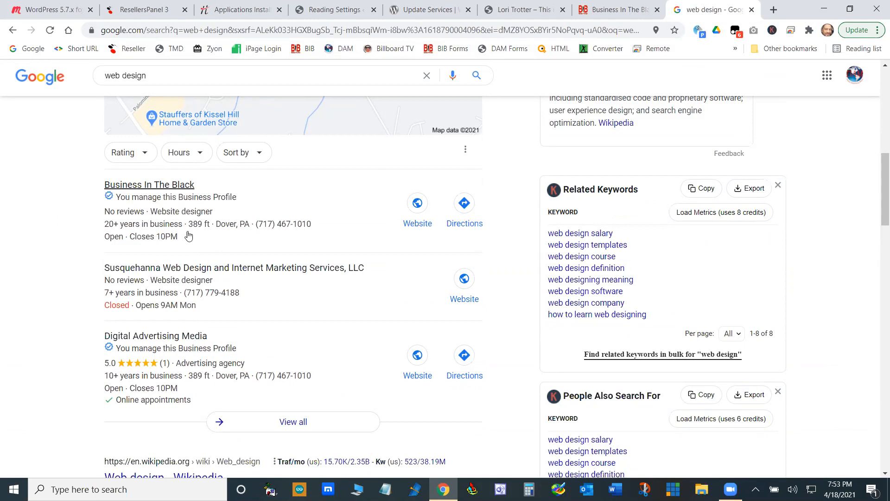
scroll(249, 185, down, 4)
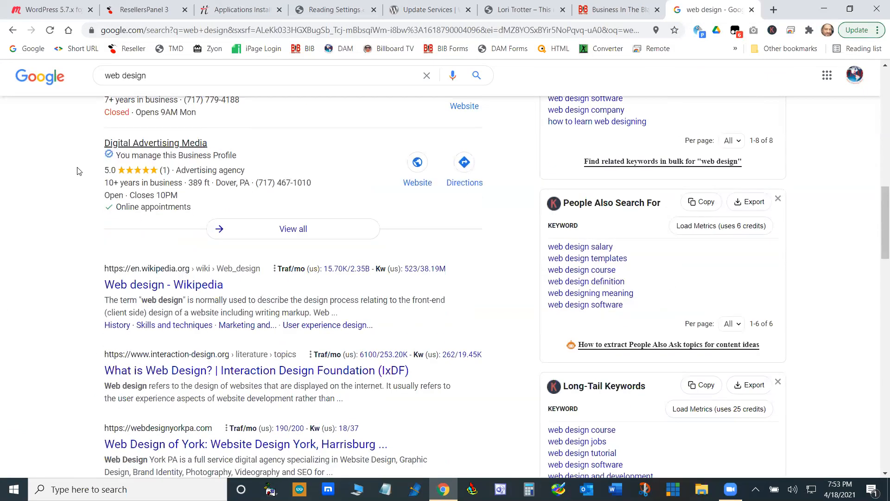
scroll(167, 197, up, 8)
scroll(173, 231, down, 8)
scroll(171, 231, up, 14)
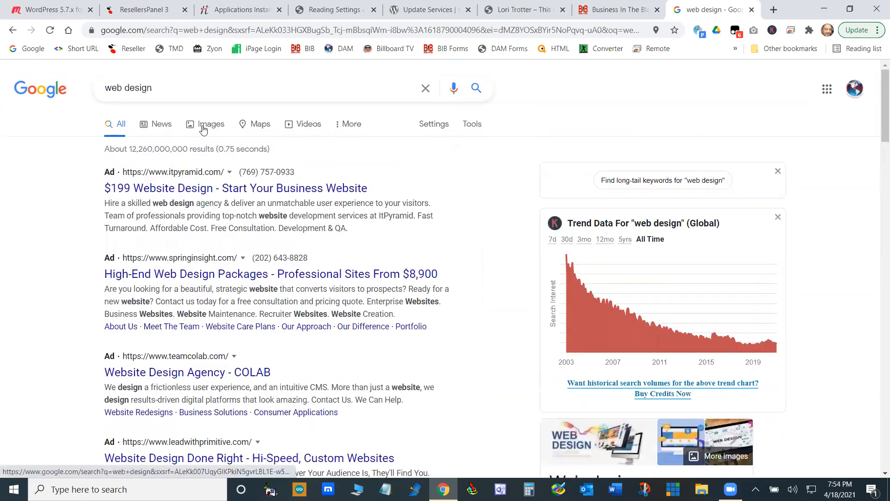
- Show the "web design" results in Google Maps and open the Business In The Black listing from its map marker
click(262, 125)
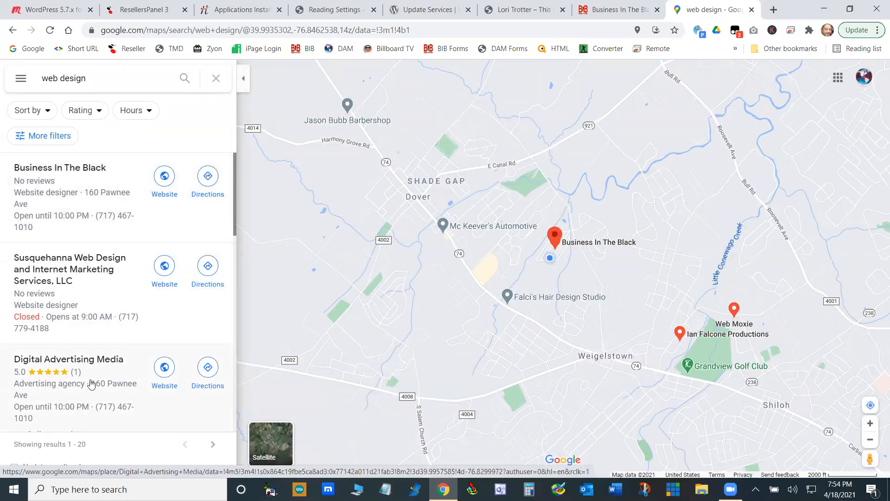
scroll(90, 383, down, 2)
scroll(89, 309, up, 2)
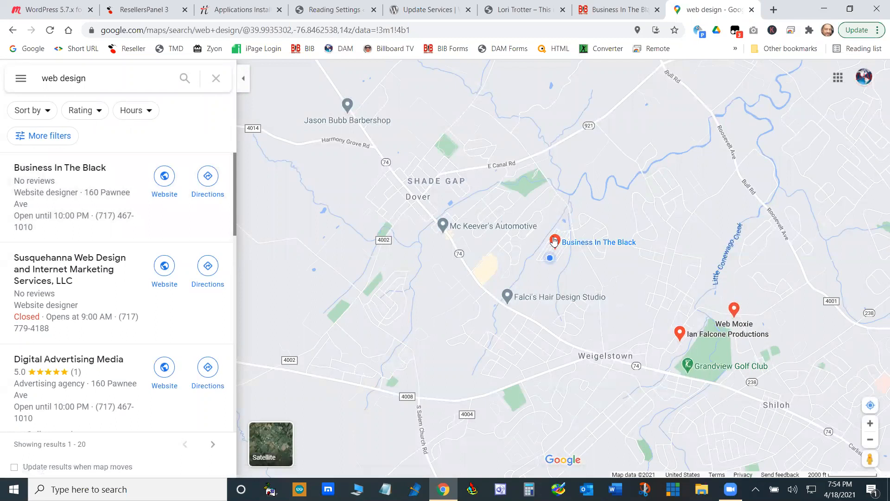
mouse_move(558, 244)
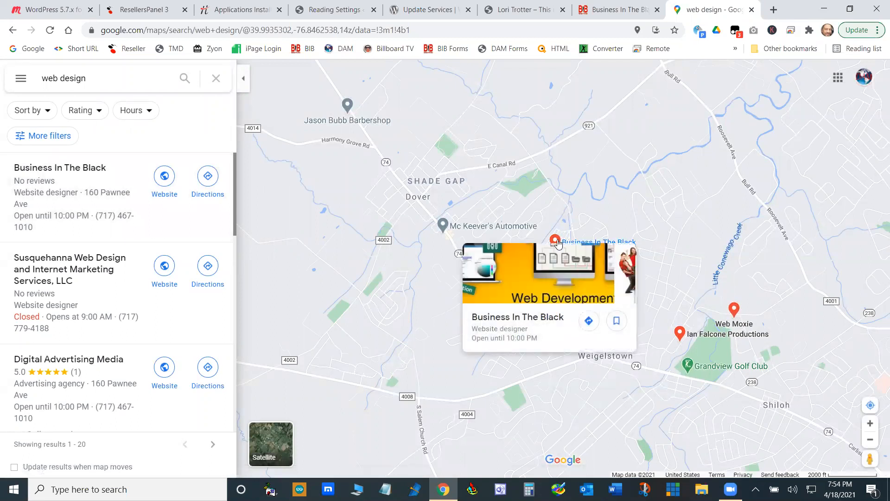
click(560, 243)
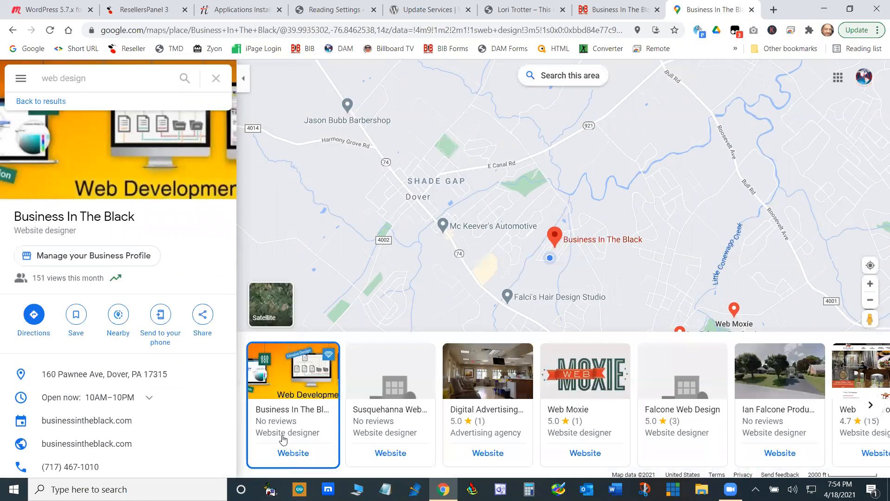
- View the Business In The Black website from its map listing, look over its home page and close it
click(297, 452)
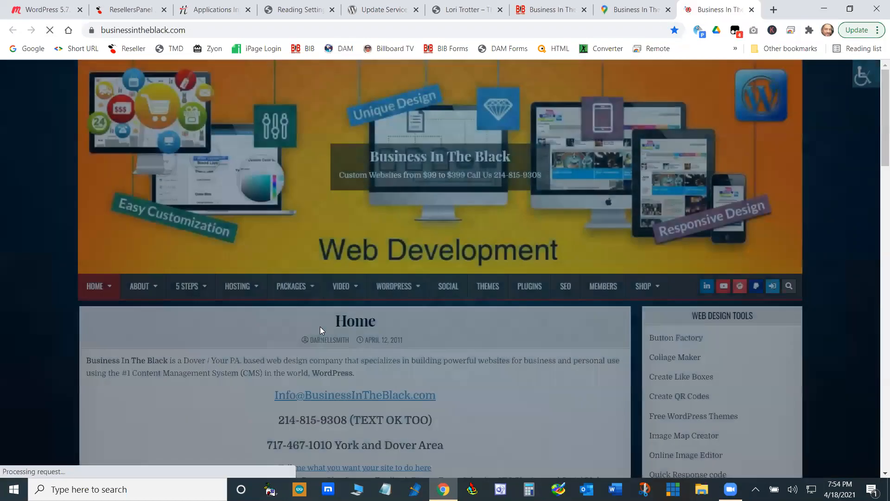
scroll(523, 375, down, 10)
scroll(523, 373, up, 4)
scroll(523, 375, up, 7)
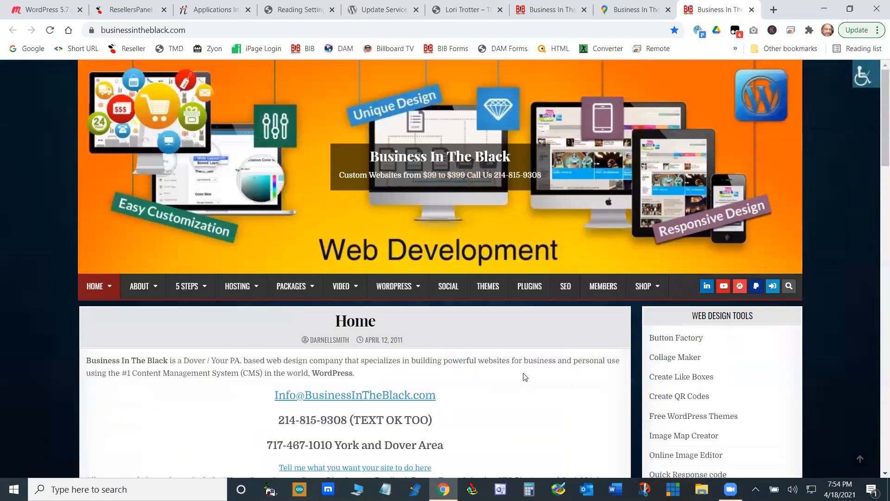
click(751, 10)
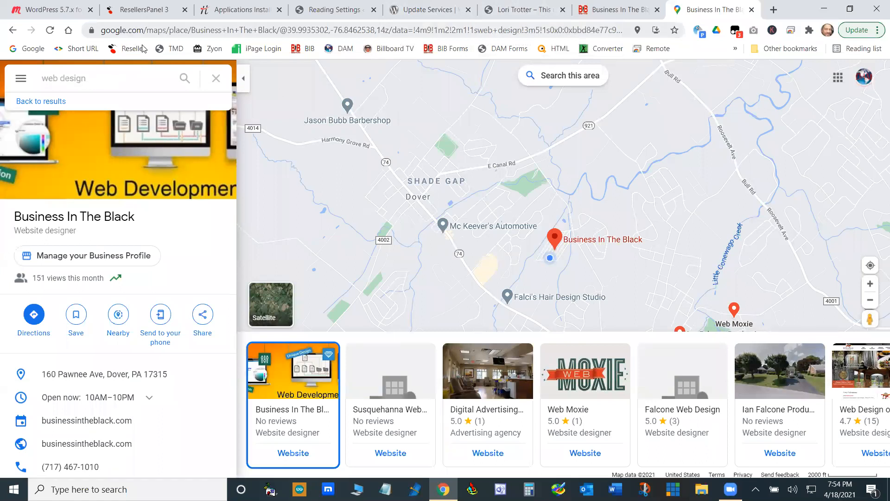
- Leave the map listing and the earlier search results and return to the Google home page
click(13, 31)
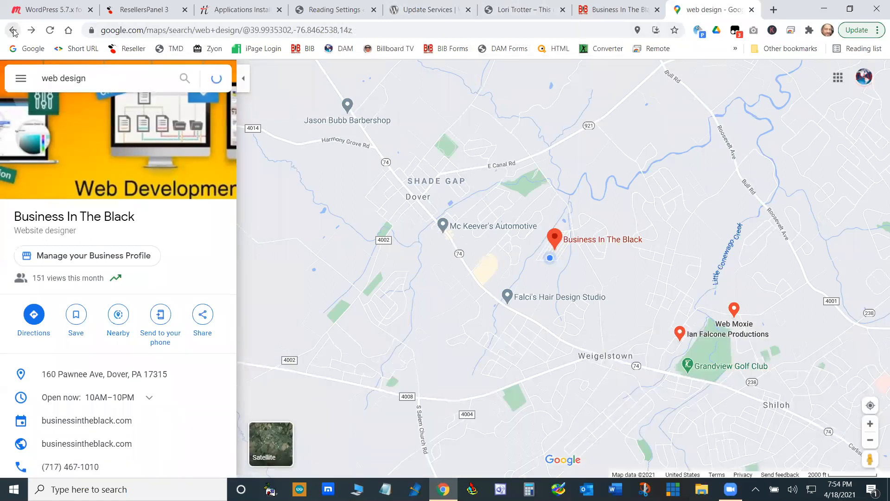
click(13, 30)
click(13, 30)
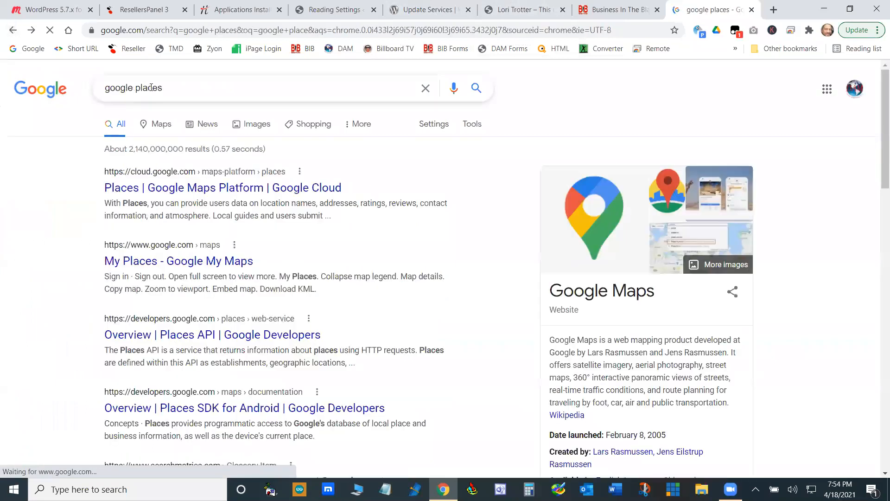
click(27, 48)
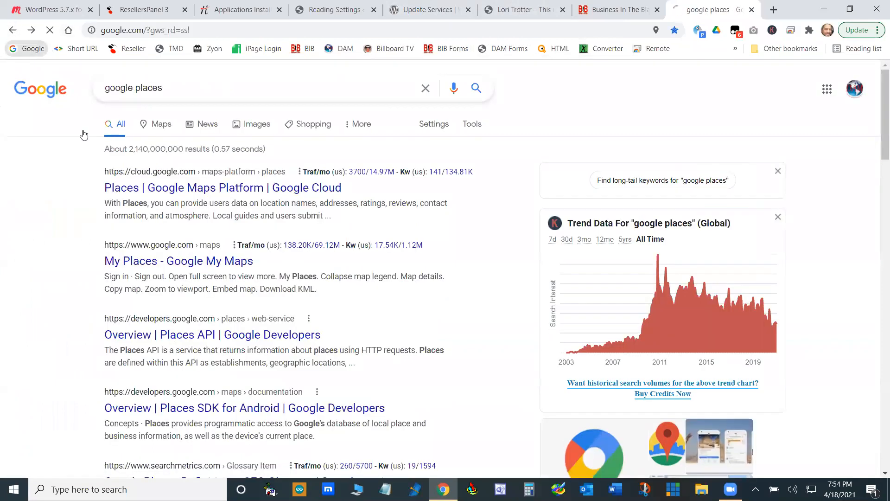
- Search Google for "podcast"
click(378, 213)
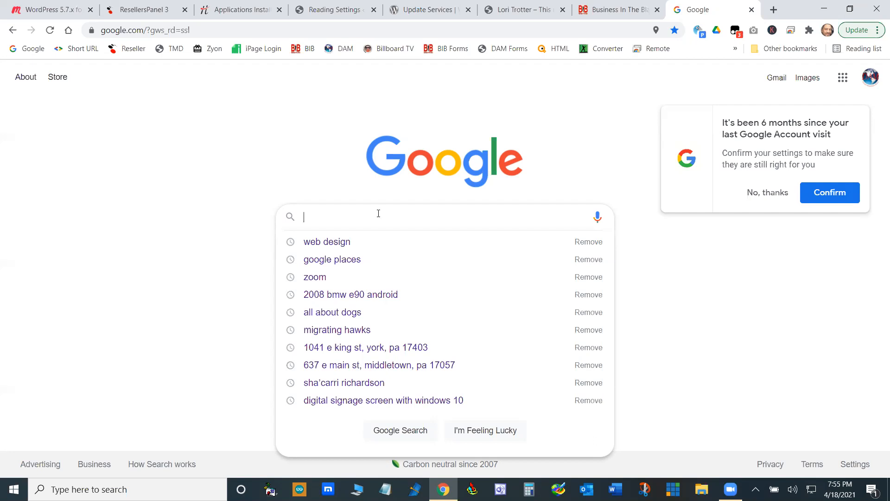
text(pod)
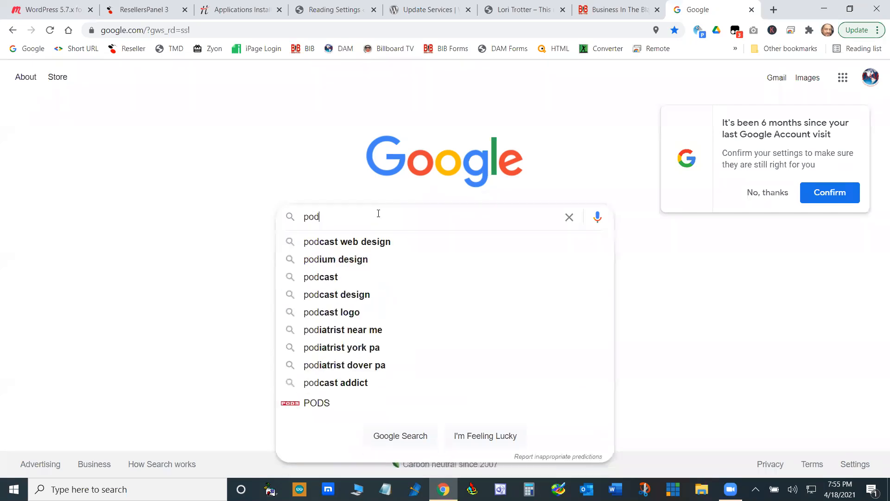
text(cast)
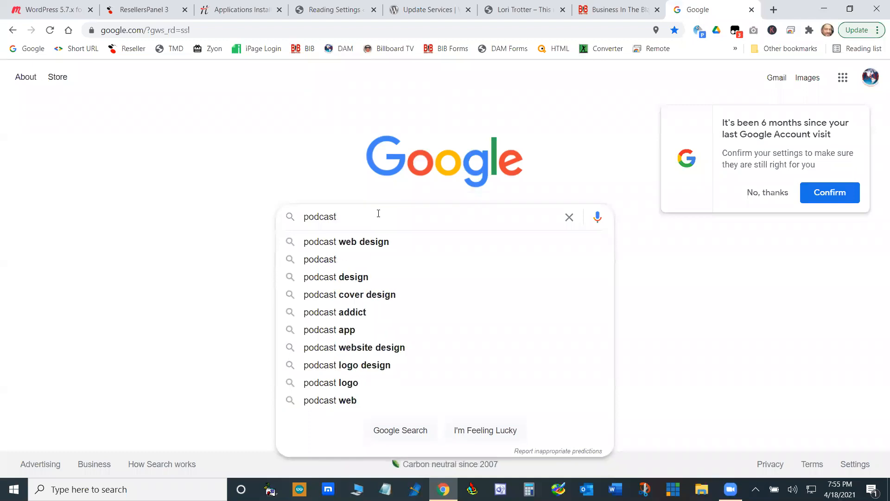
click(334, 259)
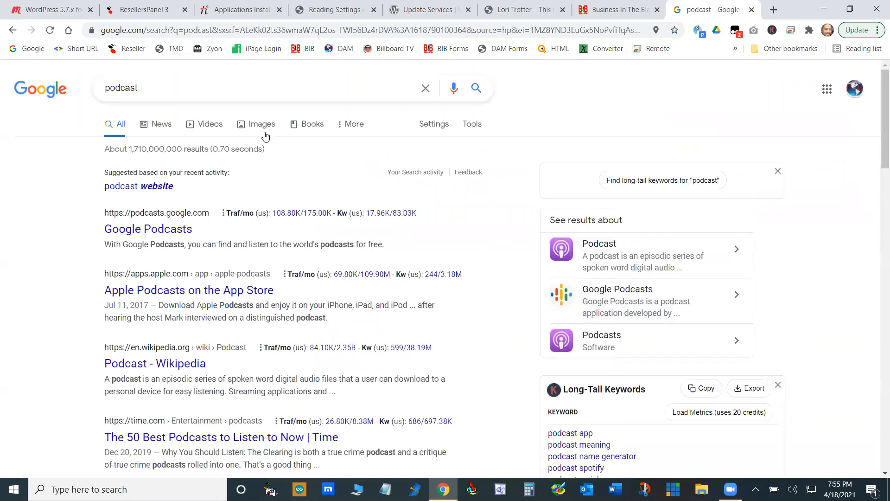
- Show the "podcast" results in Google Maps and open the Volubility Podcasting listing
click(349, 127)
click(363, 148)
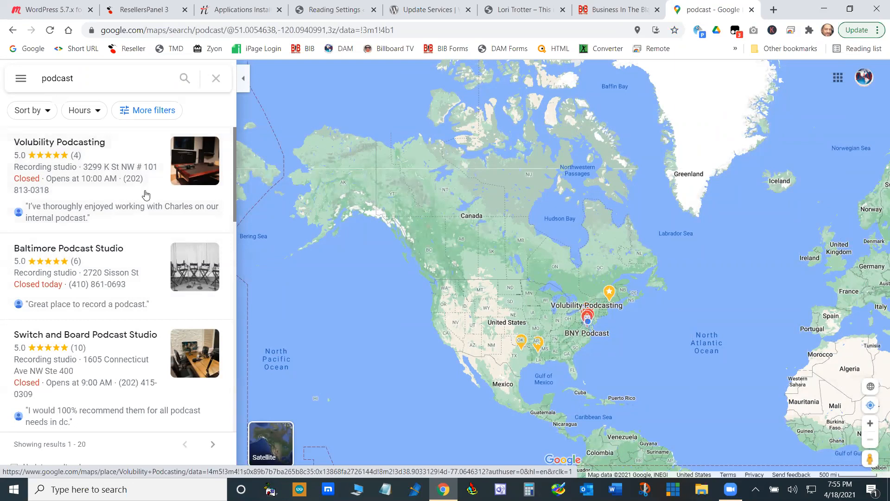
click(129, 152)
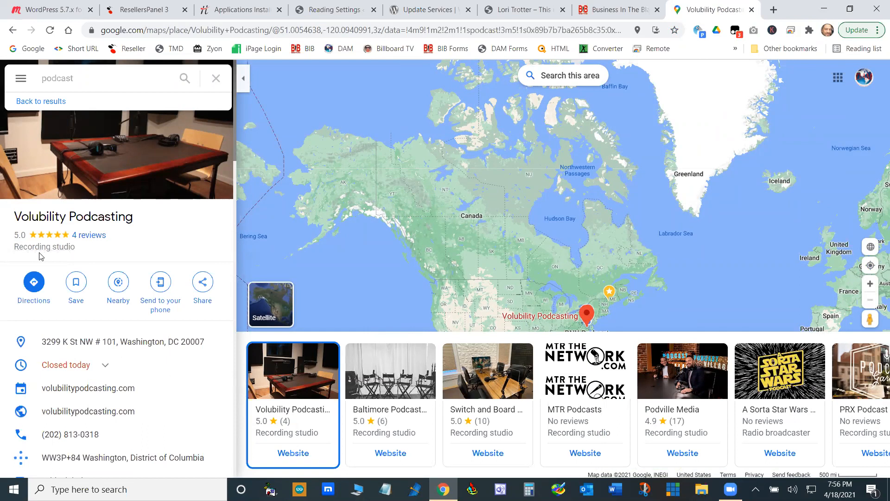
- Copy the business category "Recording studio" from the Volubility Podcasting listing, paste it into Notepad and minimize Notepad
drag(77, 247, 14, 249)
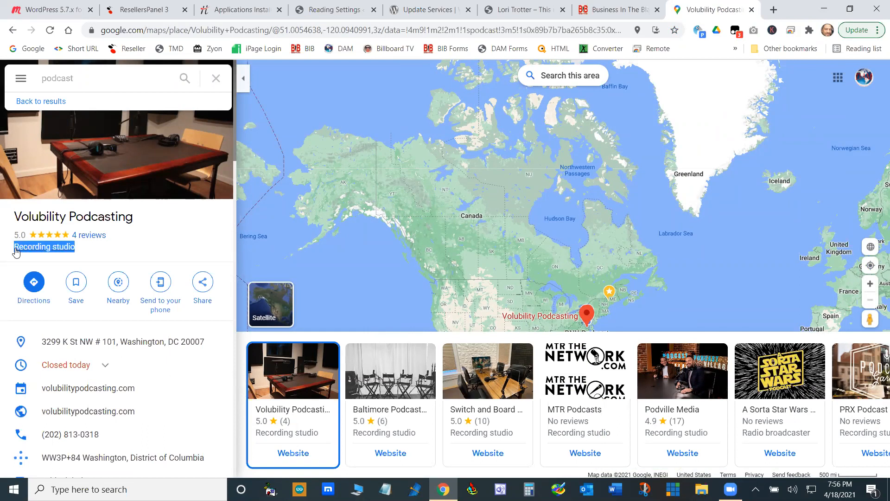
right_click(66, 258)
click(67, 257)
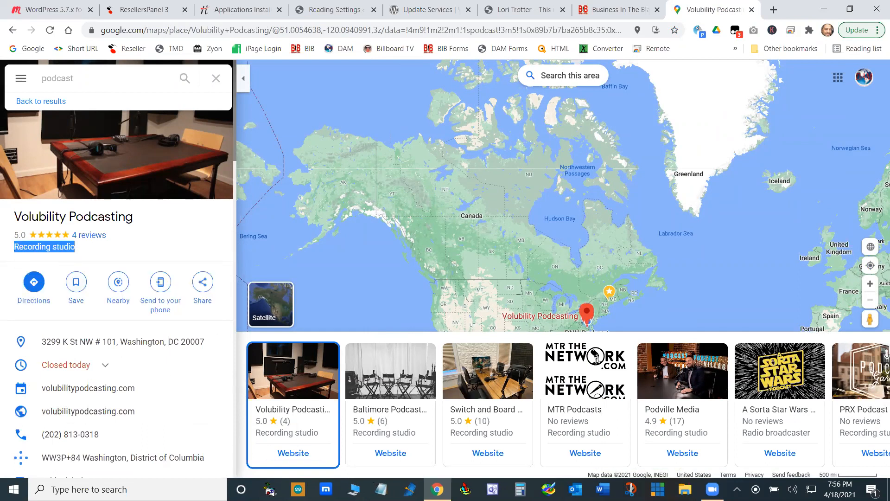
click(381, 489)
right_click(404, 209)
click(427, 249)
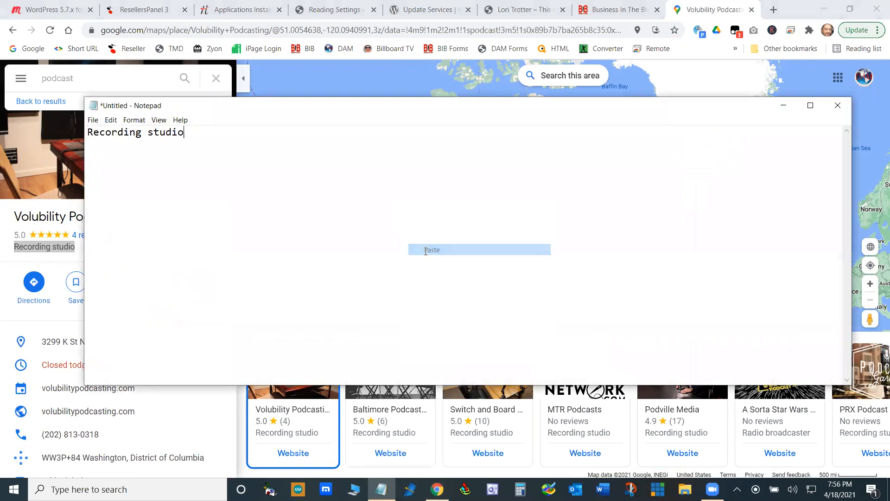
click(782, 107)
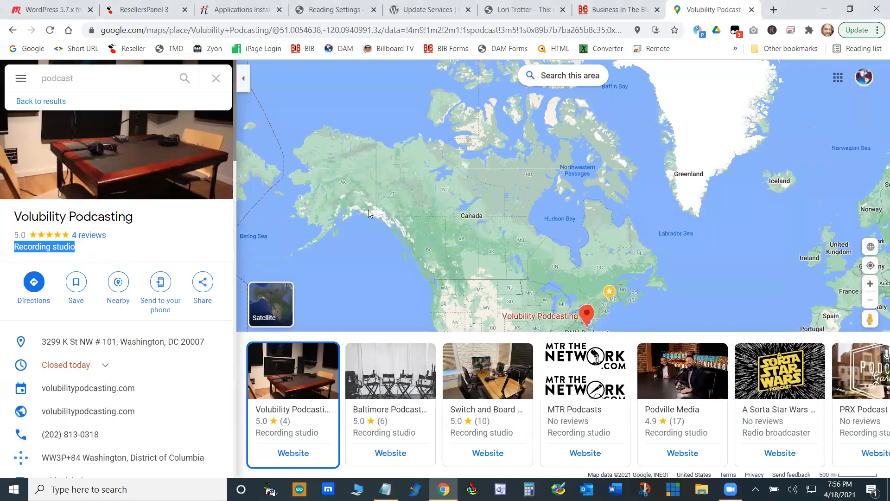
- View the page source of the Volubility Podcasting listing, search it for "Recording studio" and close the source view
right_click(58, 249)
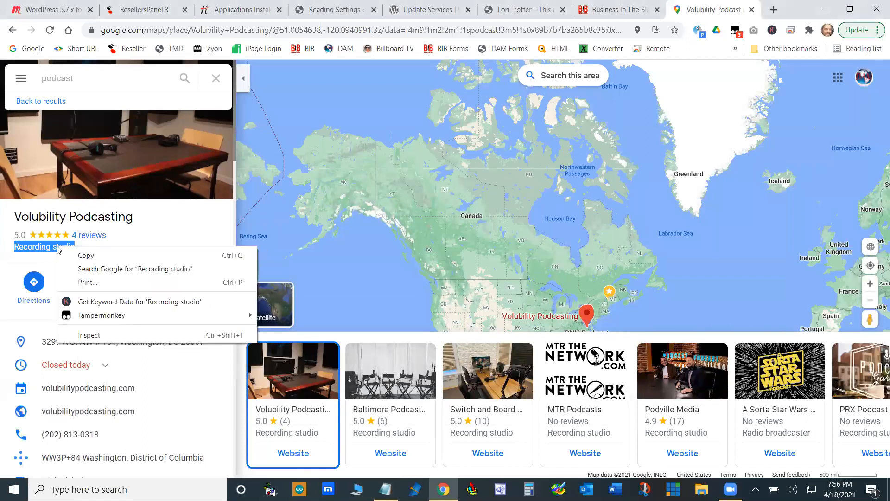
click(175, 222)
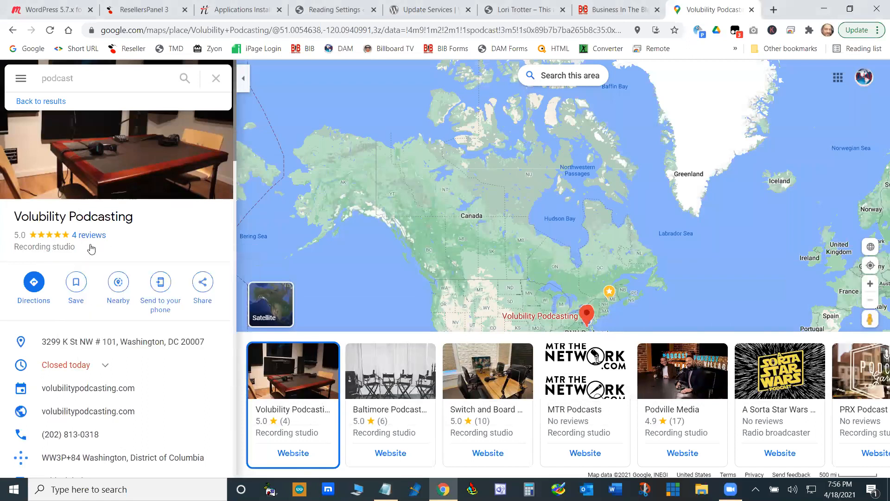
right_click(58, 246)
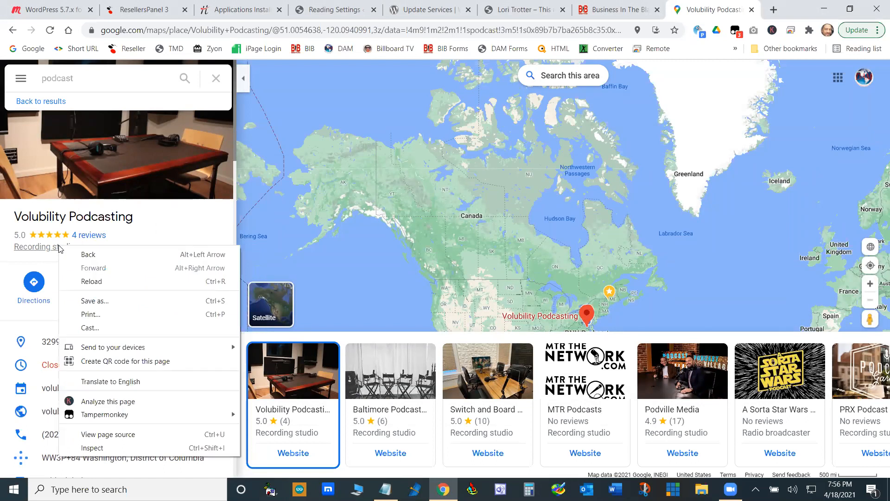
click(121, 435)
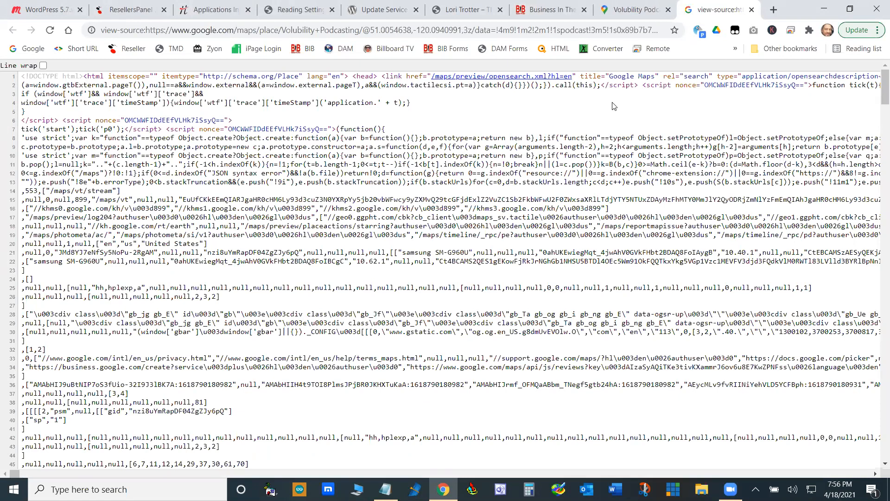
key(ctrl+f)
right_click(546, 56)
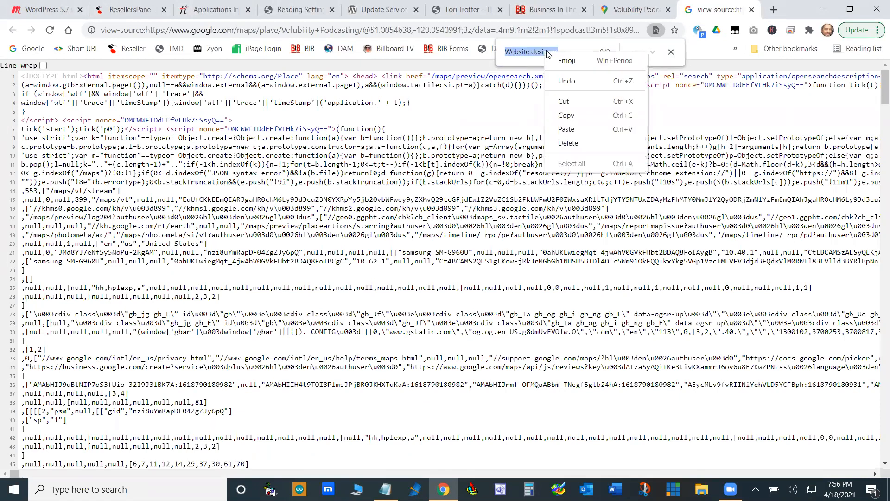
click(581, 132)
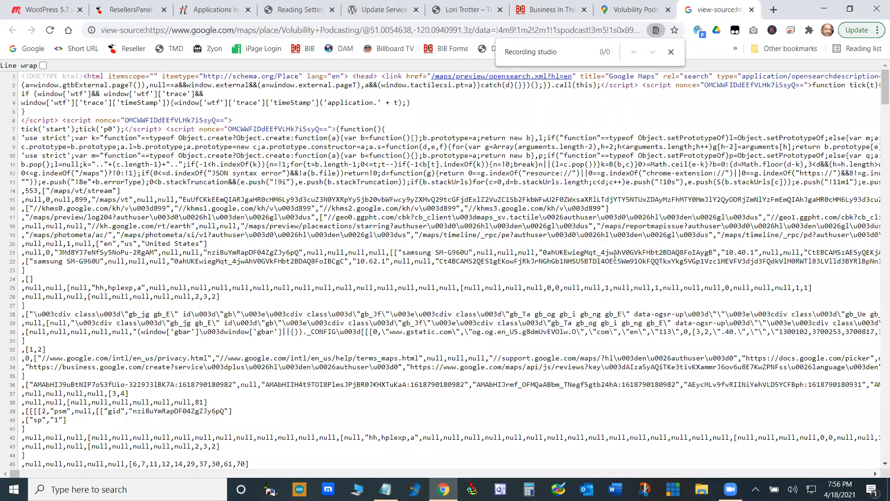
scroll(615, 257, down, 20)
scroll(615, 258, up, 20)
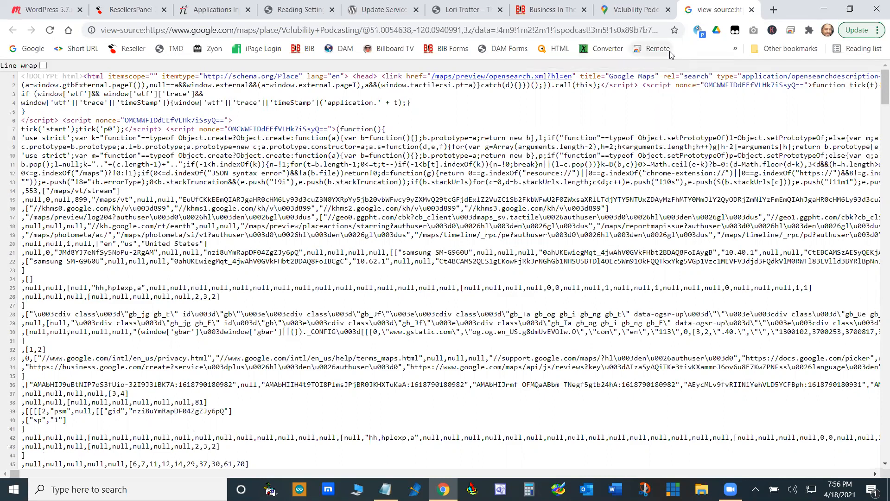
click(751, 10)
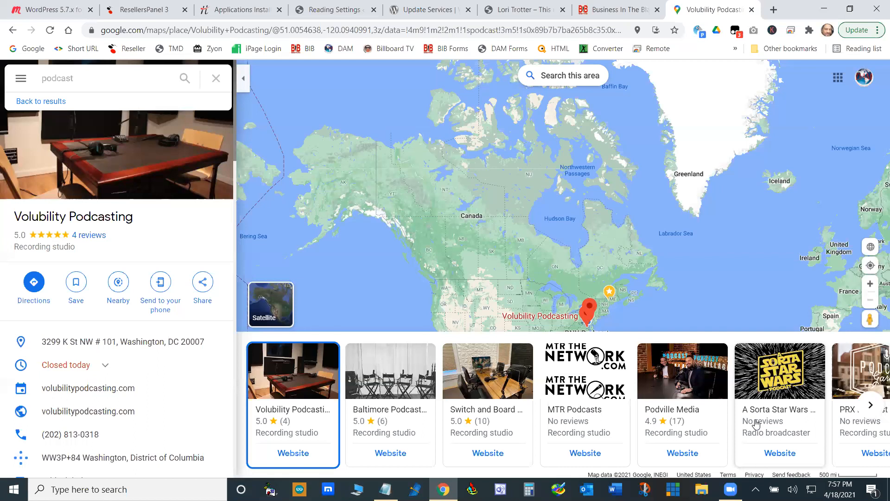
- Close the map listing, Business In The Black and Update Services pages, and open the client site's General Settings
click(752, 10)
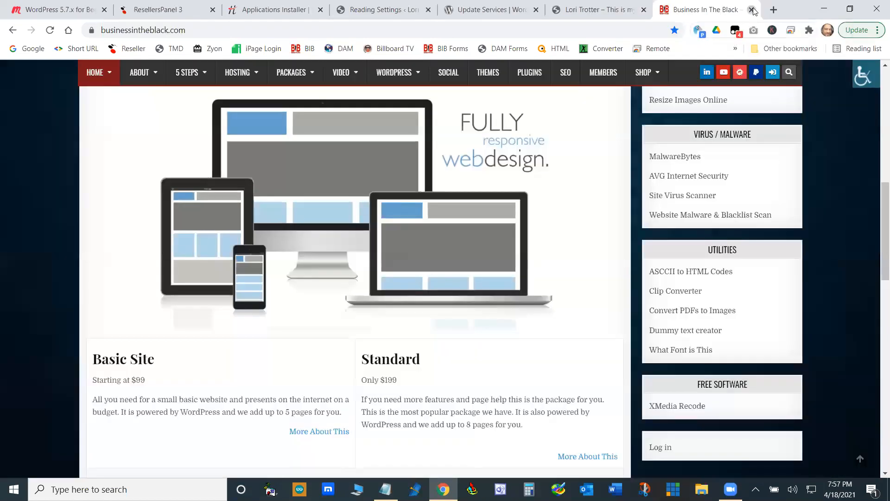
click(752, 9)
click(555, 13)
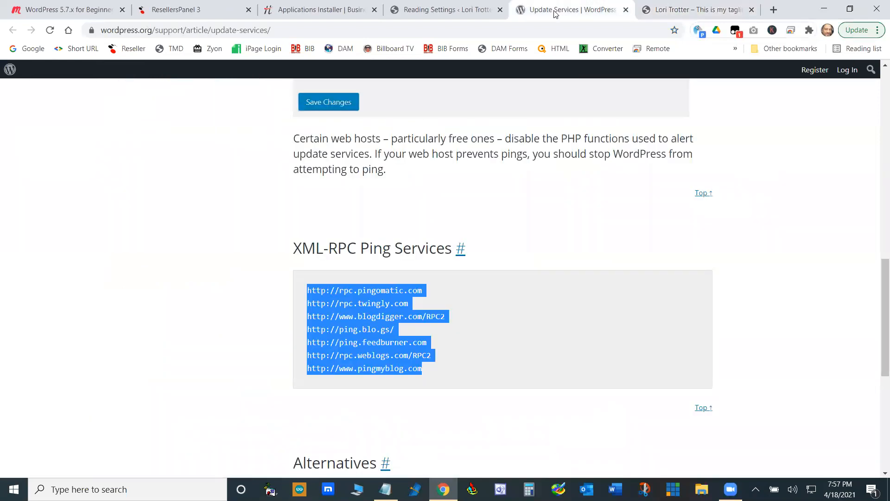
click(625, 10)
click(455, 10)
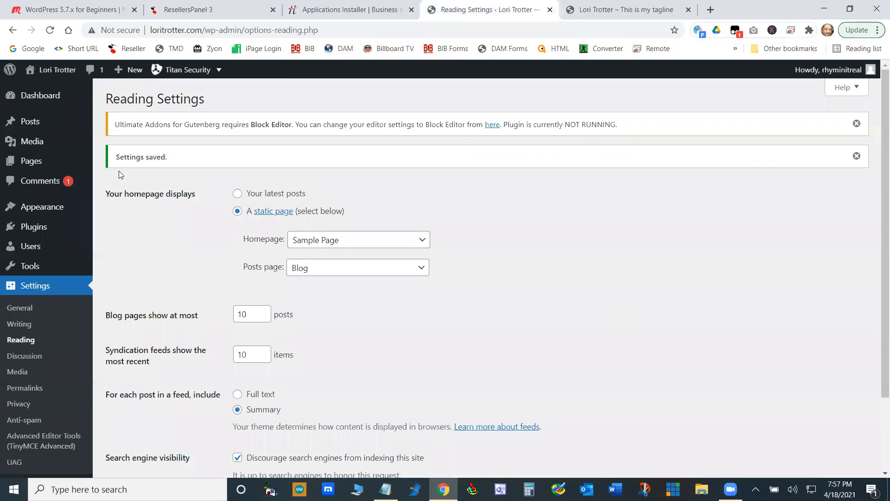
right_click(874, 290)
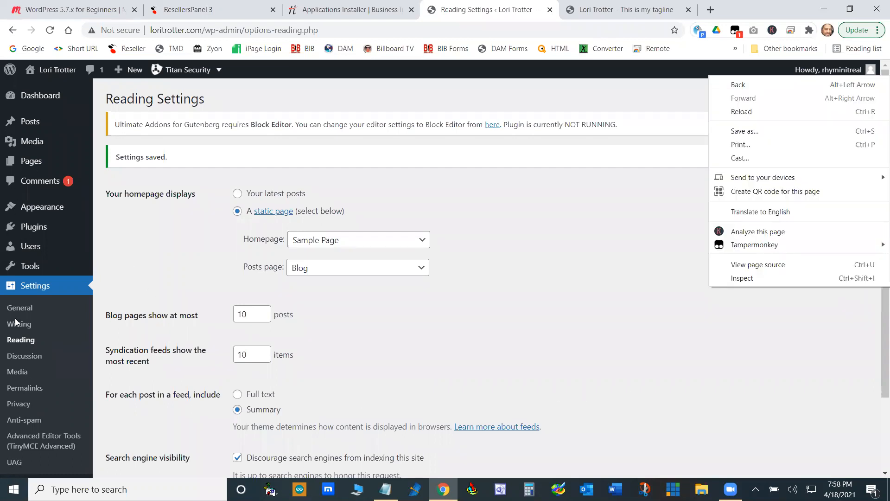
click(44, 293)
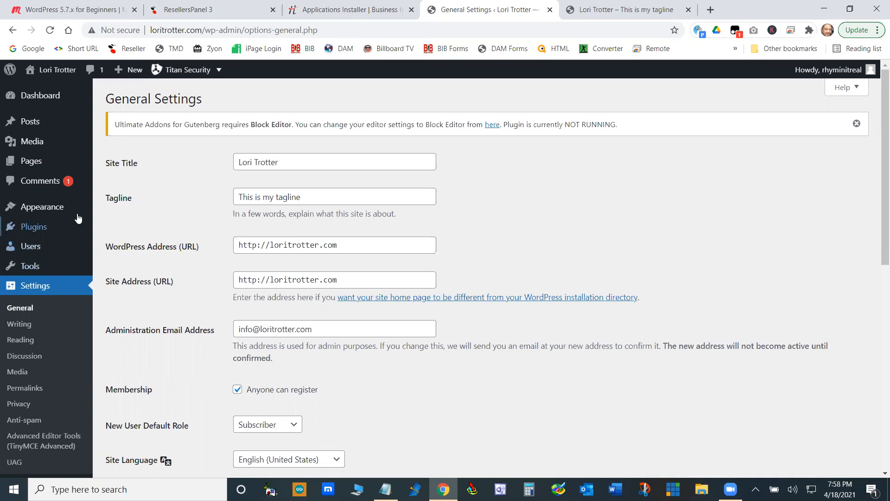
- Open the Business In The Black website in a new tab and log in to its wp-admin dashboard with the saved credentials
click(710, 10)
click(302, 51)
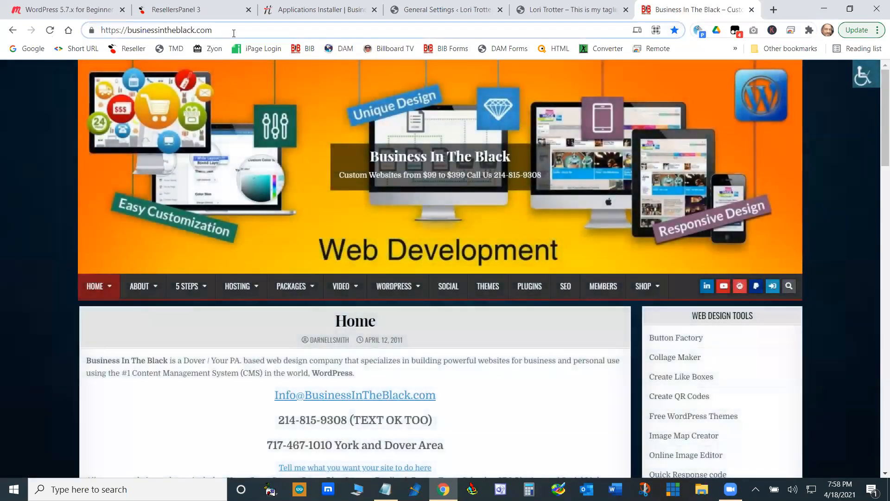
click(234, 30)
text(wp-admin)
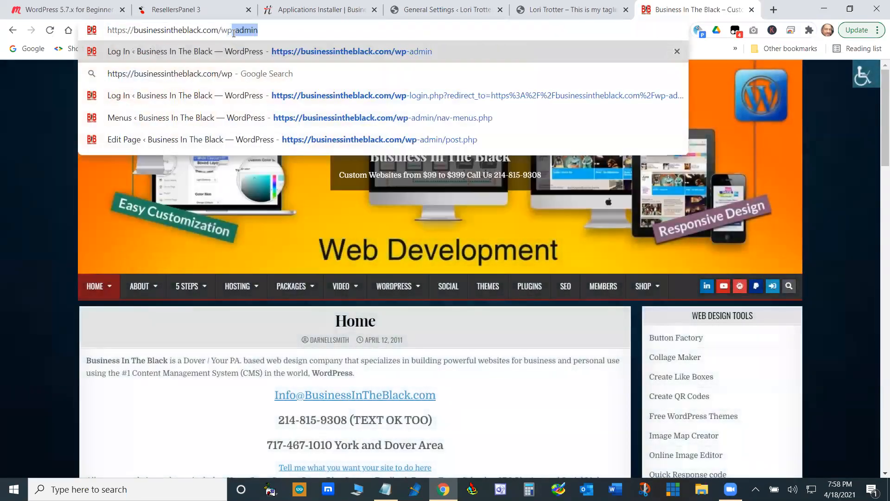
key(Return)
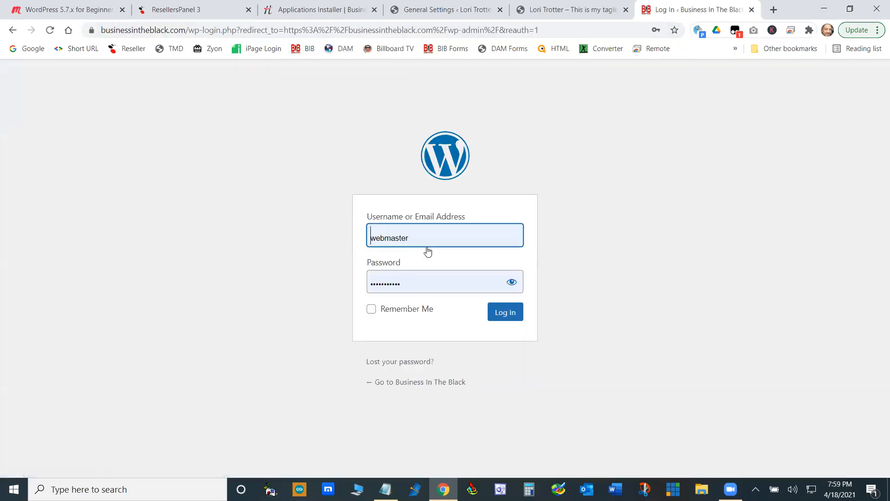
click(505, 312)
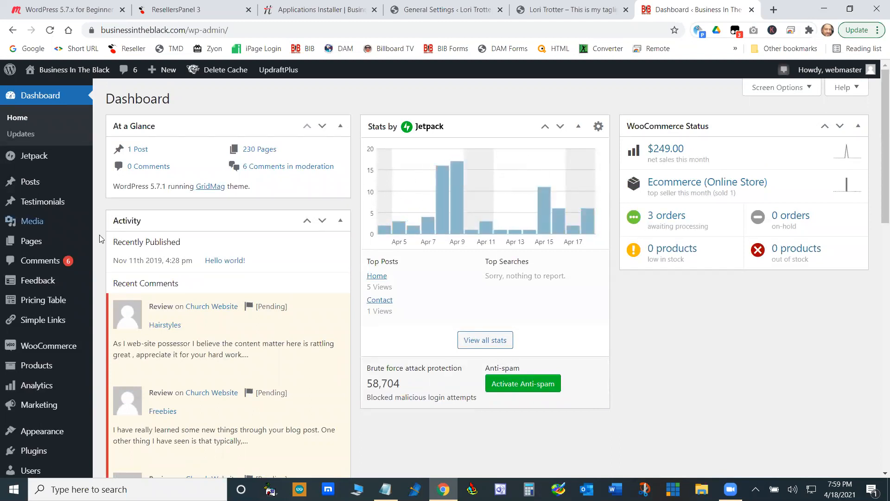
- Mark the five pending Church Website review comments in the dashboard's recent activity as spam
scroll(390, 353, down, 10)
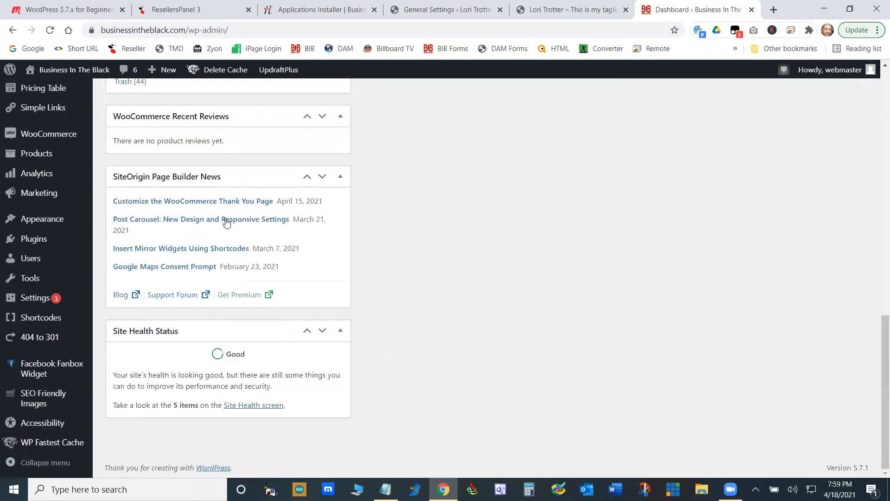
scroll(227, 223, up, 8)
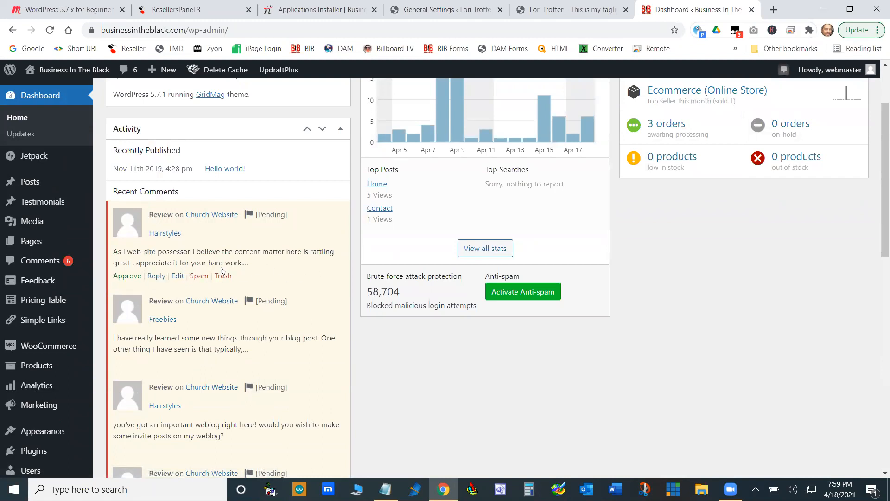
click(199, 277)
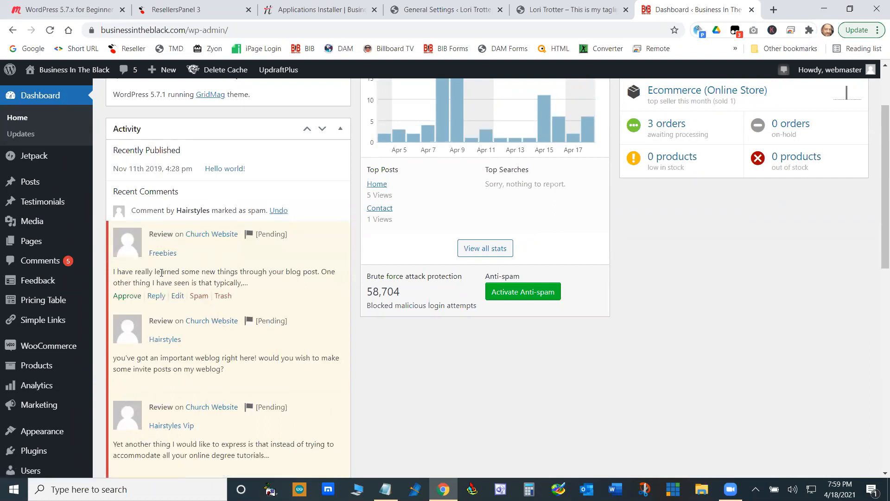
click(199, 296)
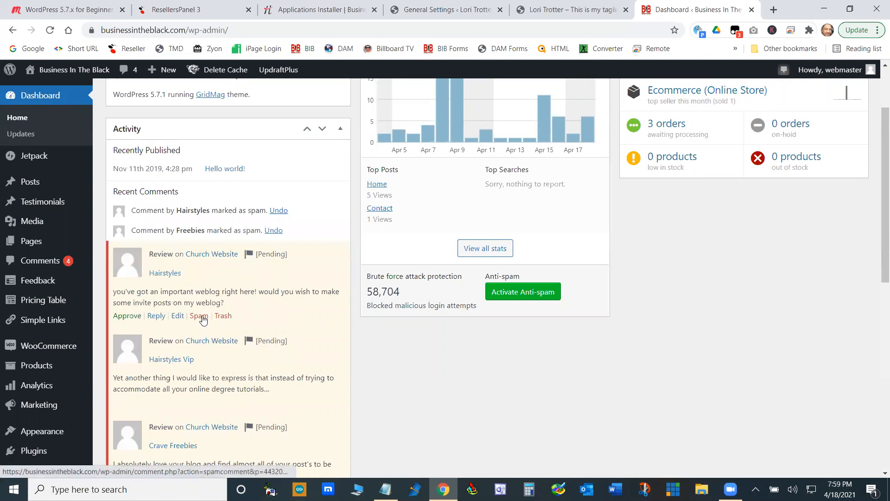
click(201, 316)
click(198, 336)
click(200, 355)
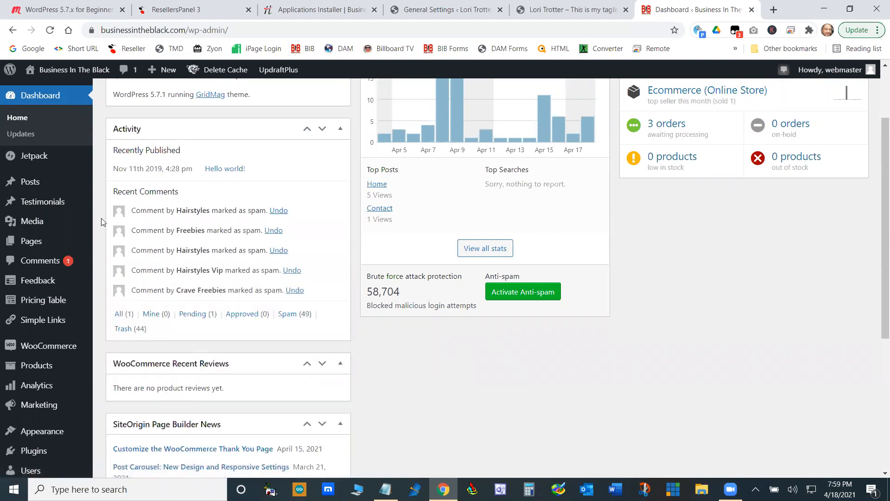
scroll(101, 218, down, 4)
mouse_move(56, 298)
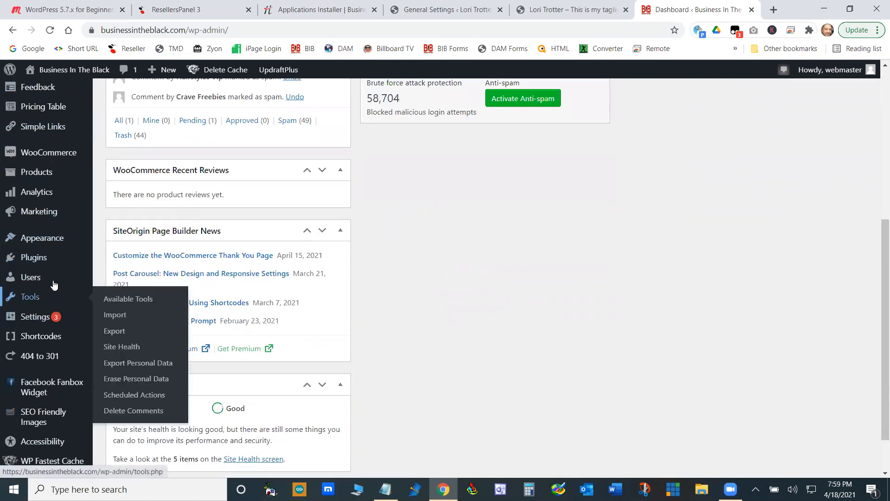
scroll(55, 284, down, 1)
scroll(53, 294, up, 4)
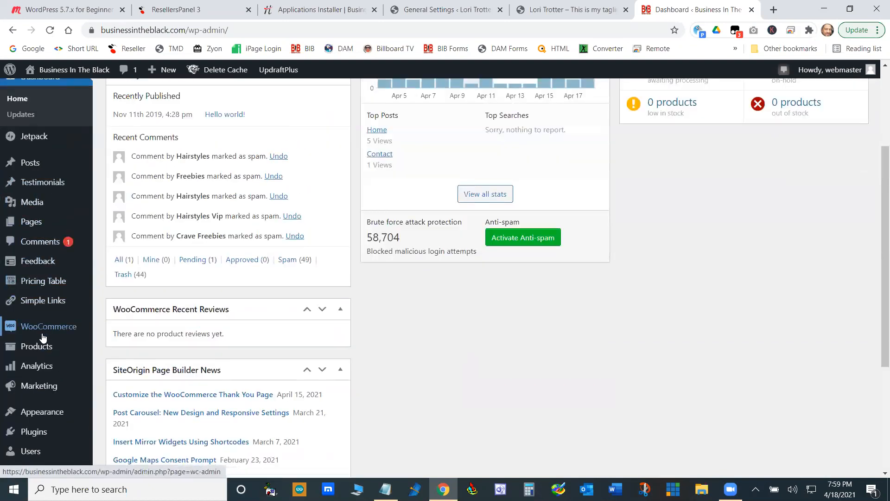
- Open the Business In The Black site's installed plugins list and examine the plugins and their descriptions
scroll(37, 343, down, 2)
mouse_move(52, 341)
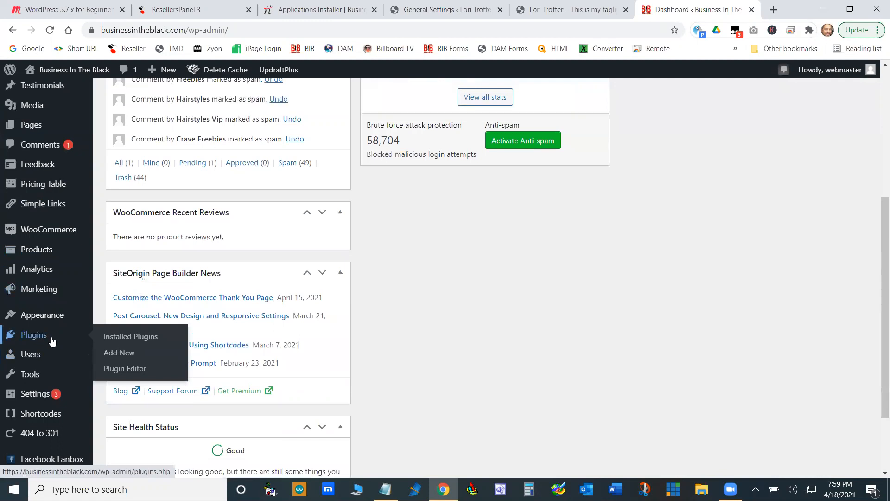
click(129, 337)
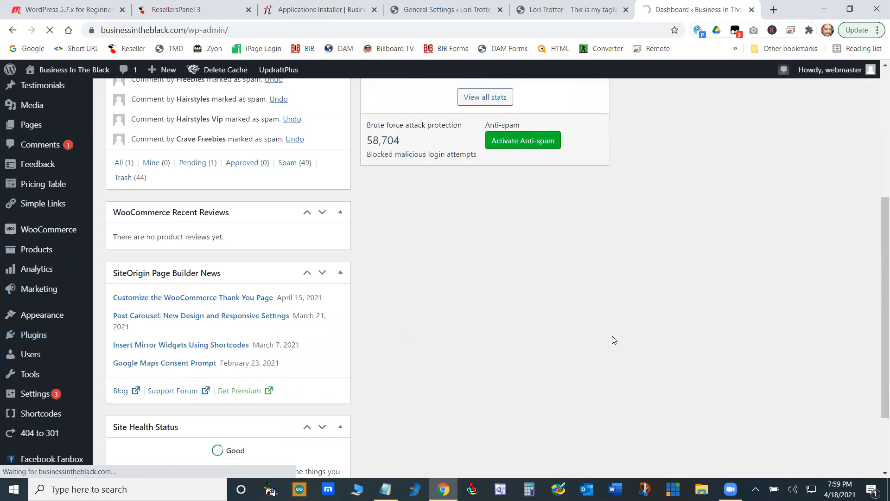
scroll(612, 331, down, 8)
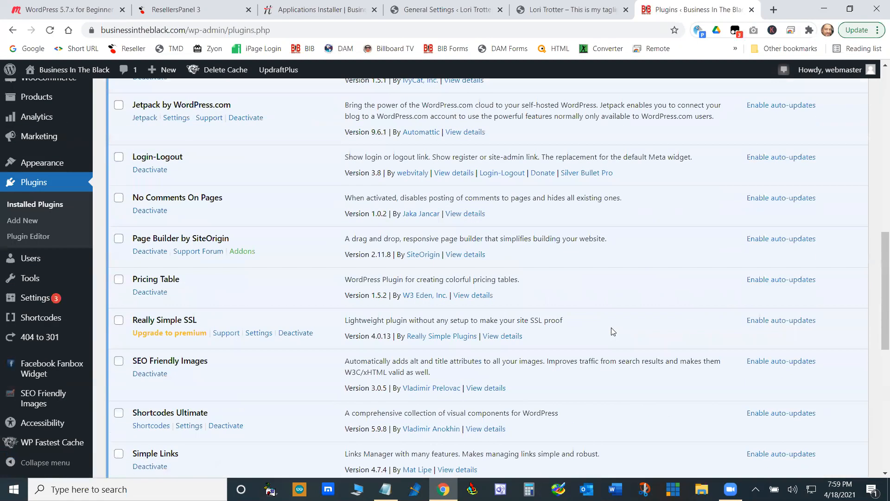
scroll(611, 331, down, 5)
scroll(612, 332, up, 15)
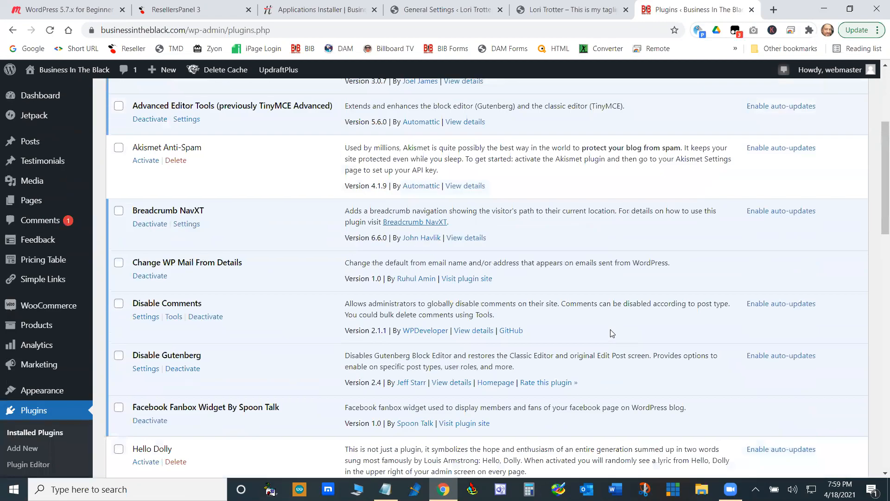
scroll(611, 333, up, 4)
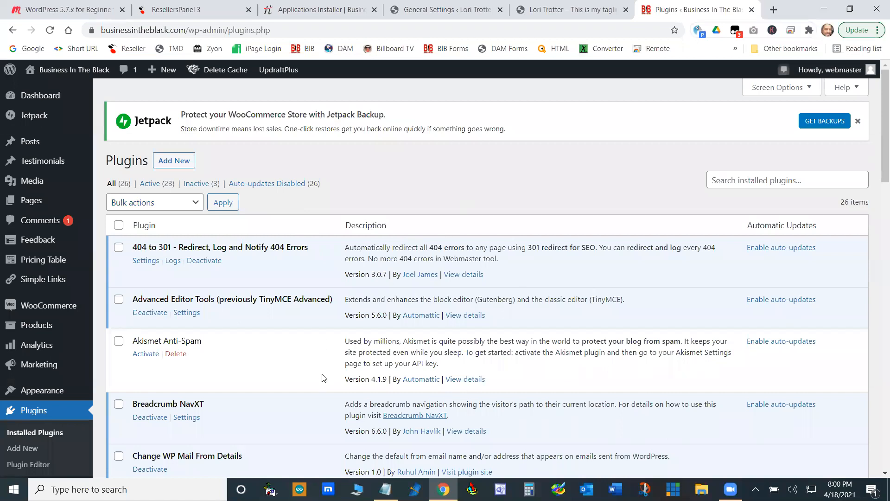
scroll(276, 200, down, 4)
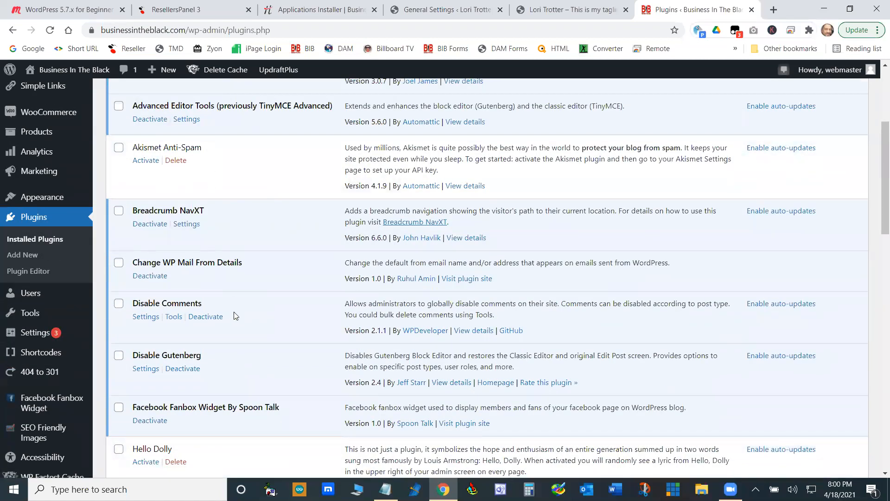
scroll(234, 299, up, 2)
scroll(235, 293, down, 2)
scroll(233, 258, up, 2)
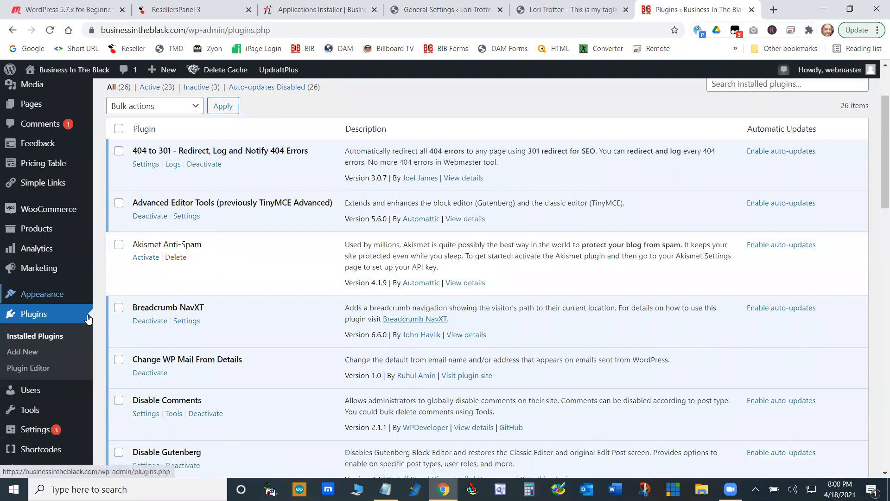
- Open the list of all WooCommerce products on the Business In The Black site and look through its entries
mouse_move(44, 212)
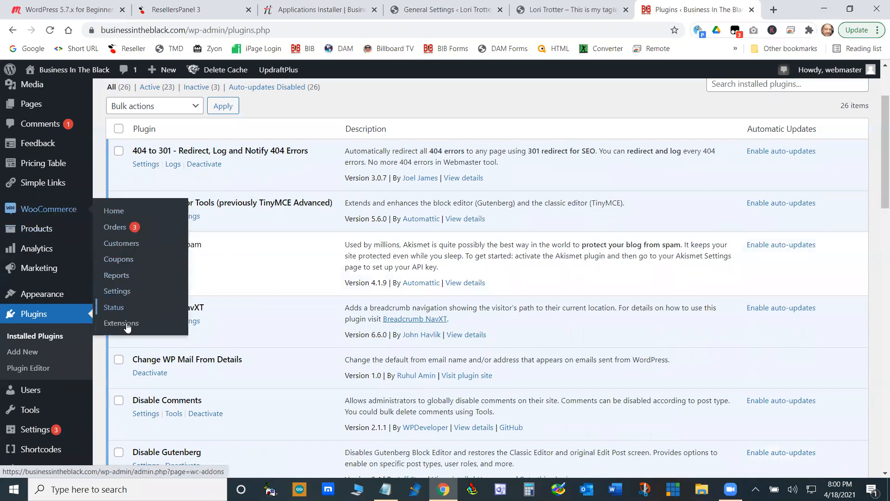
mouse_move(34, 233)
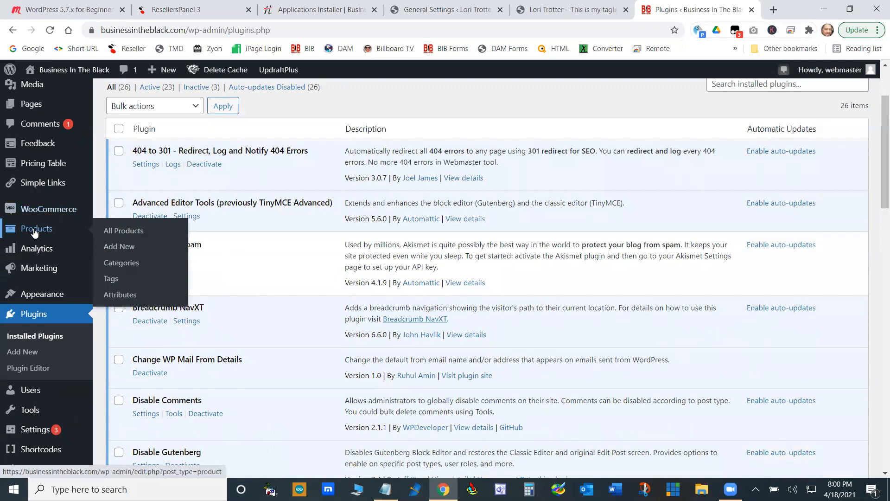
click(131, 235)
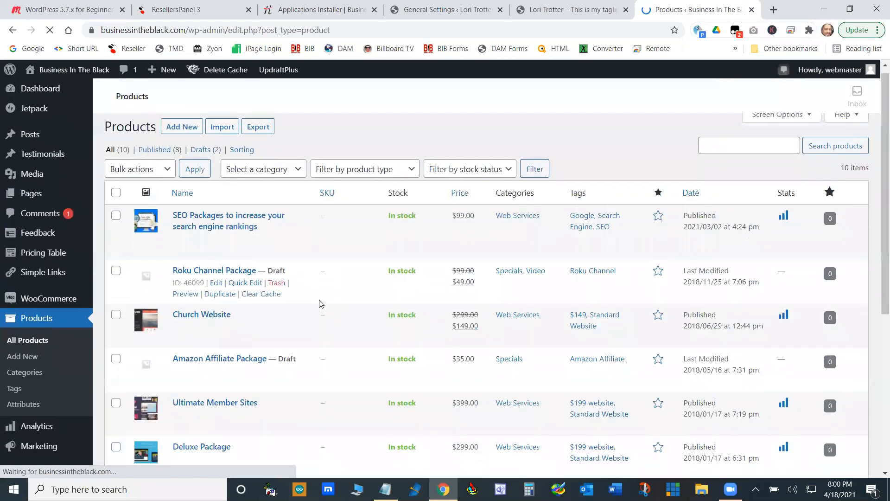
scroll(321, 303, down, 5)
scroll(325, 304, up, 6)
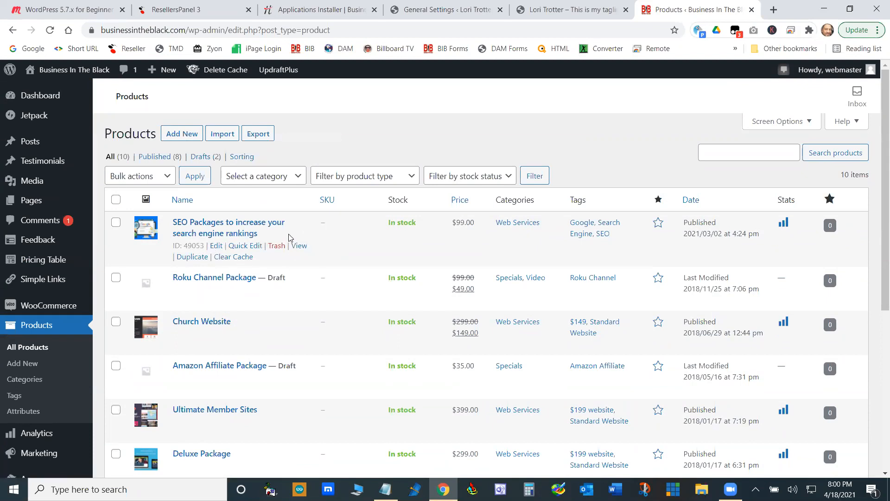
mouse_move(152, 72)
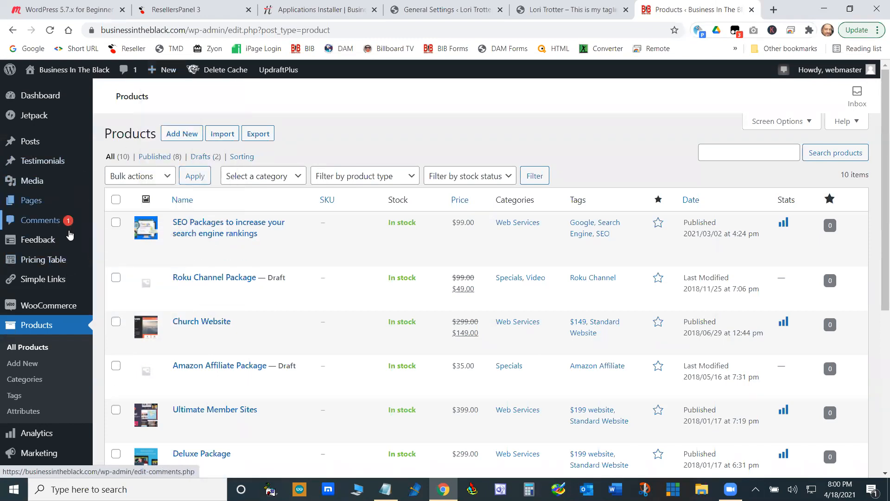
scroll(70, 236, down, 6)
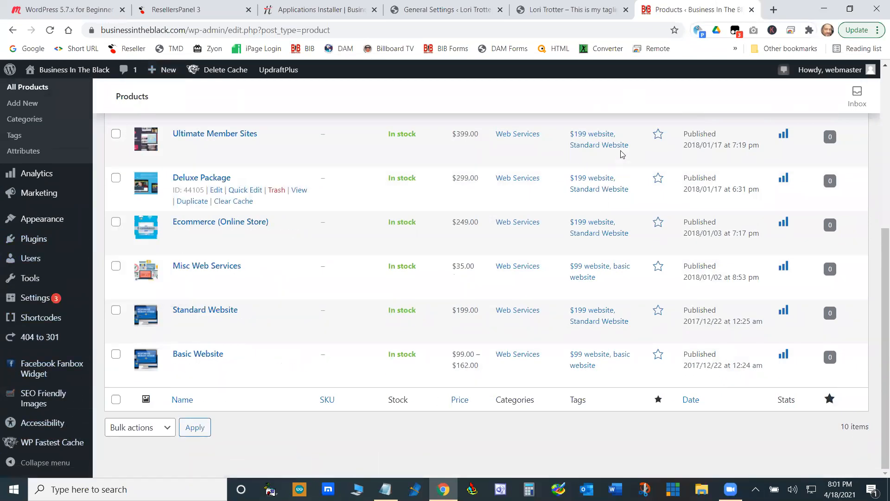
- Switch to the client site's admin, open its Dashboard and dismiss the Welcome to WordPress panel
click(445, 9)
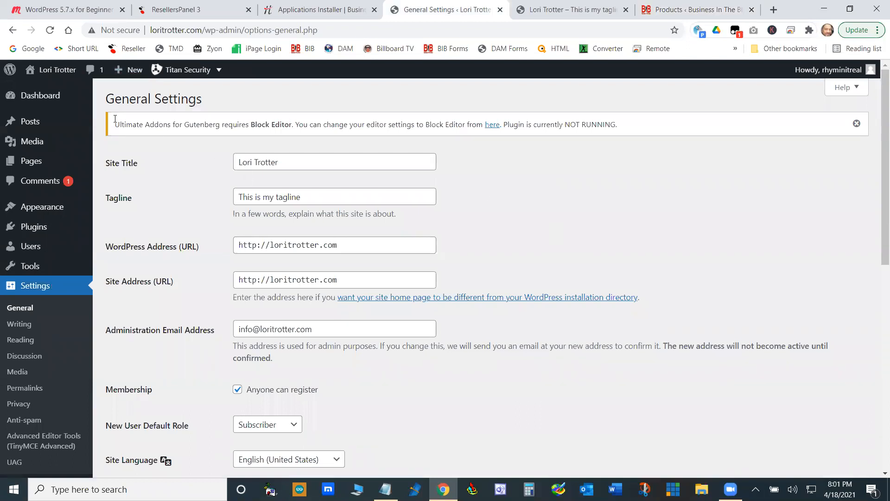
click(50, 98)
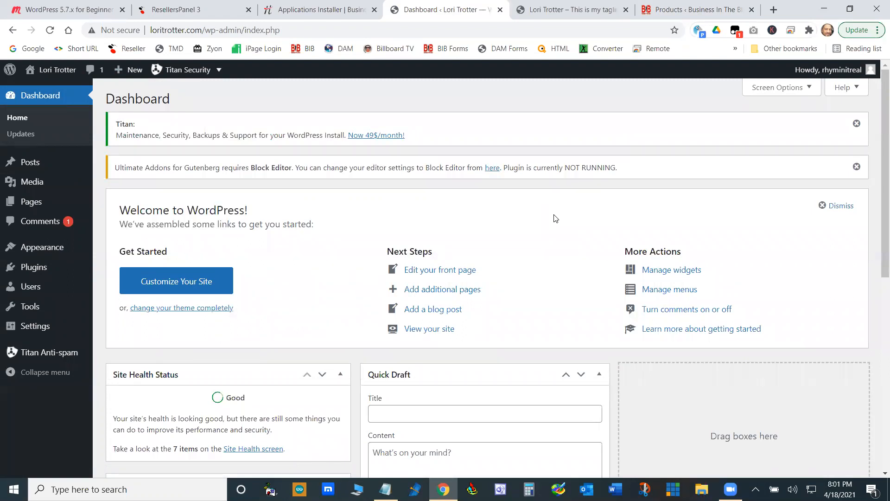
click(853, 207)
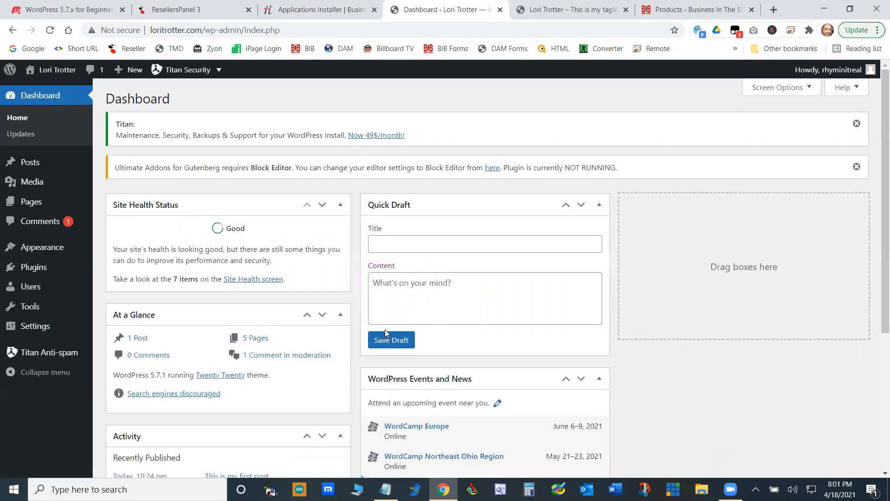
- Open the client site's General Settings and examine the Administration Email Address and the domain in the WordPress Address
mouse_move(42, 253)
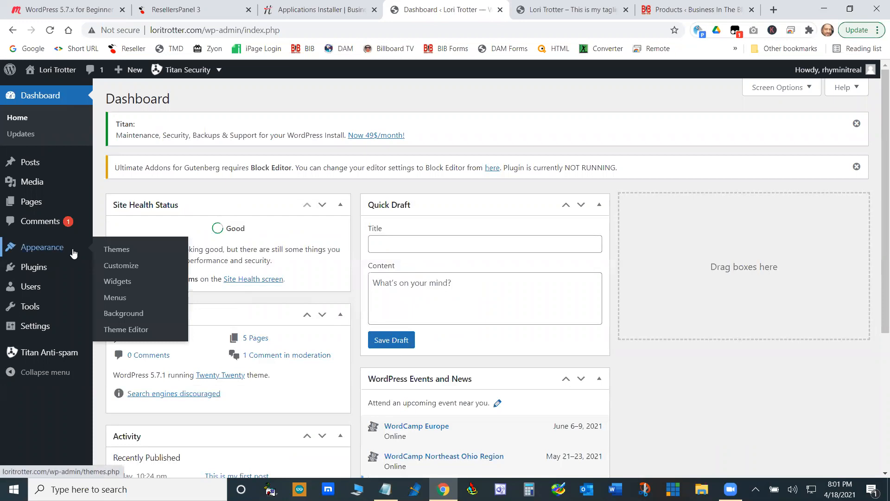
mouse_move(40, 328)
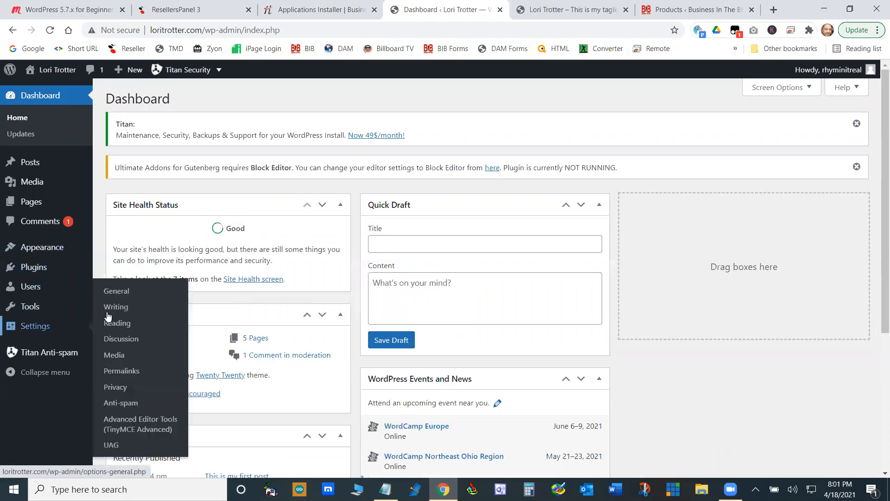
click(118, 291)
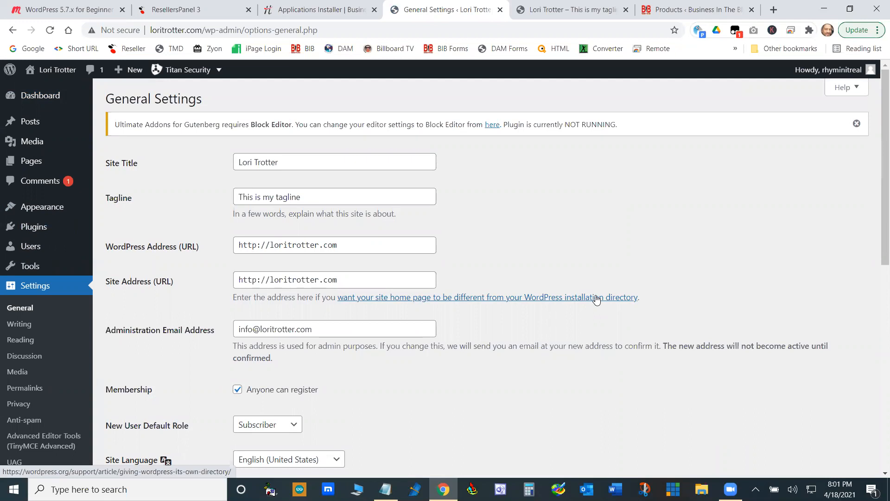
scroll(562, 214, down, 4)
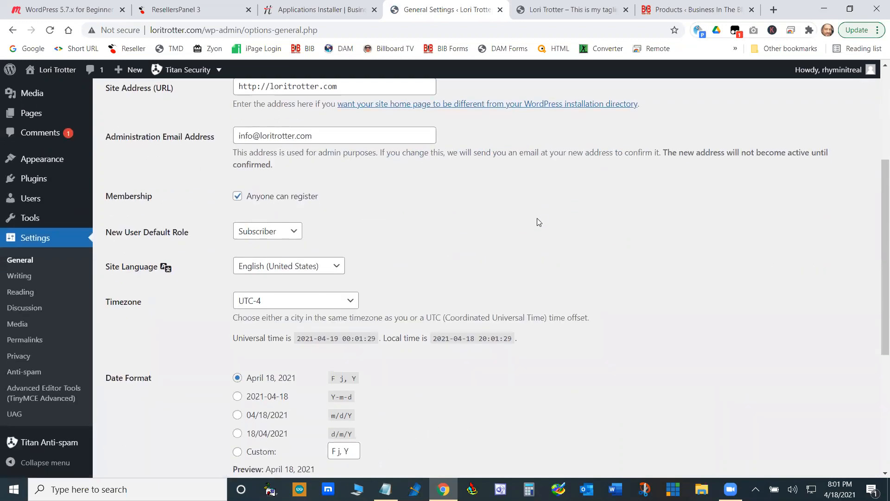
scroll(489, 246, up, 2)
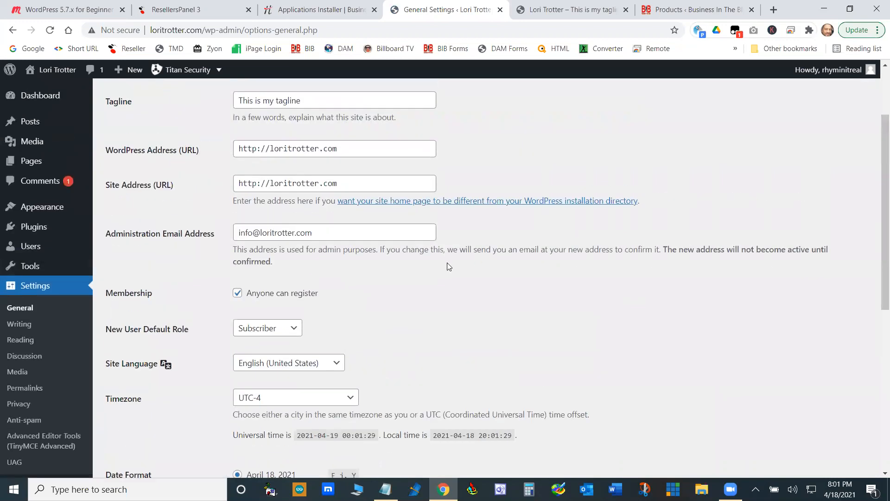
drag(315, 231, 223, 233)
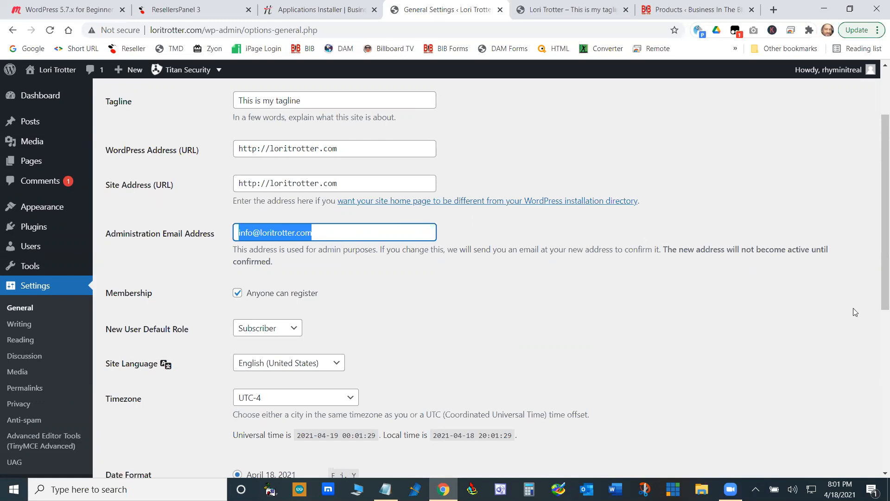
click(369, 225)
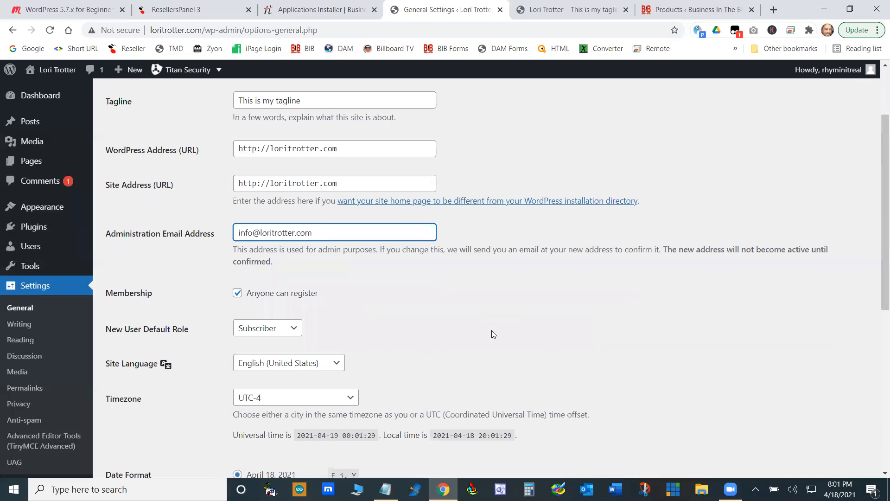
drag(313, 234, 228, 236)
click(337, 147)
drag(337, 147, 270, 149)
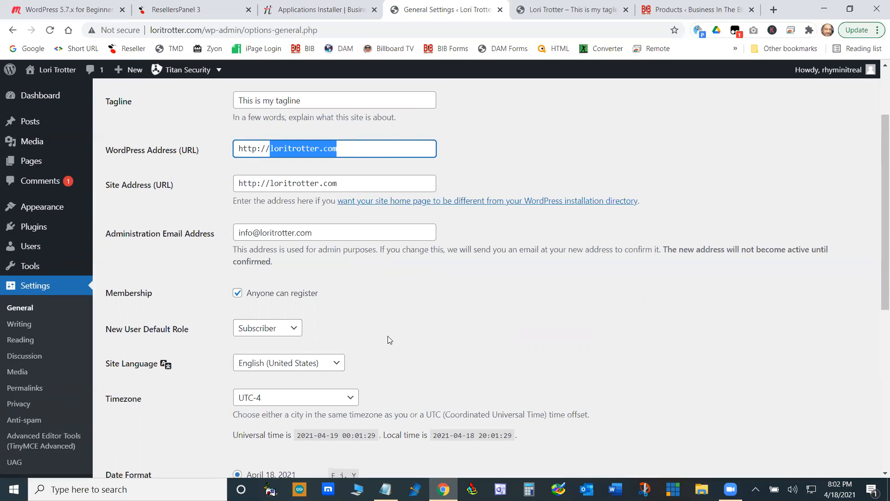
click(324, 234)
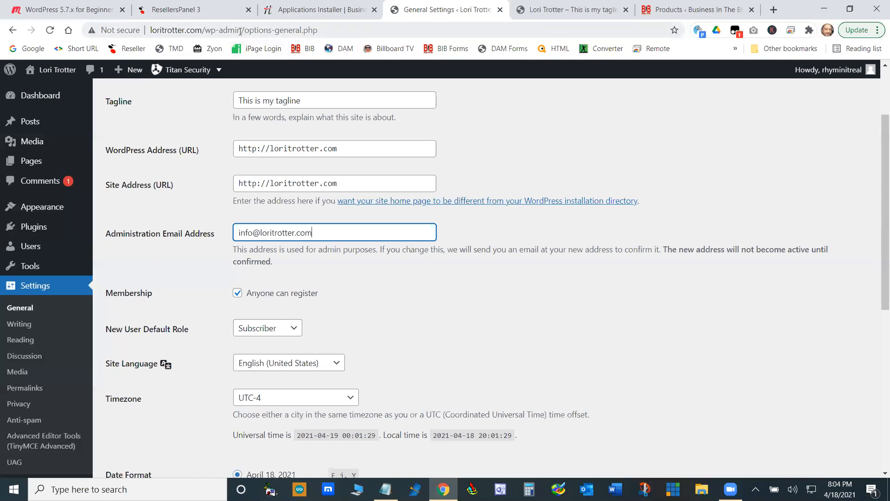
- Highlight the wp-admin part of the client site's address to examine the admin login path
drag(242, 31, 204, 30)
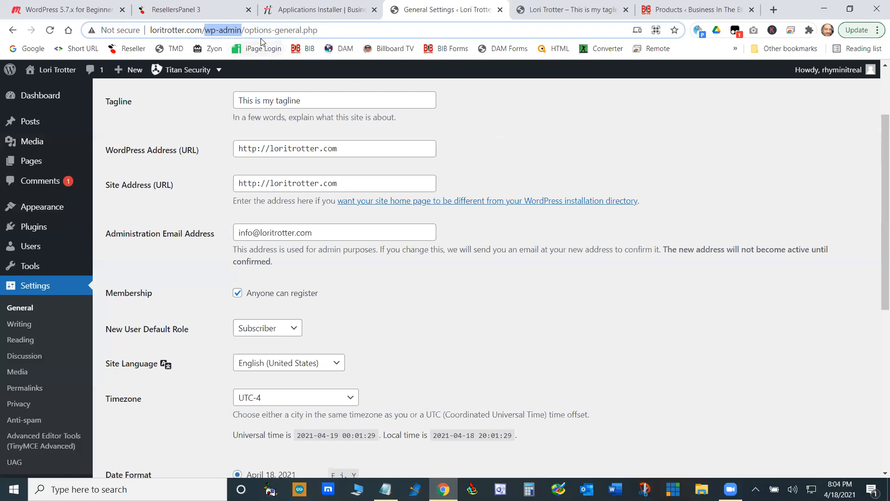
click(242, 30)
drag(219, 31, 223, 31)
scroll(123, 153, up, 3)
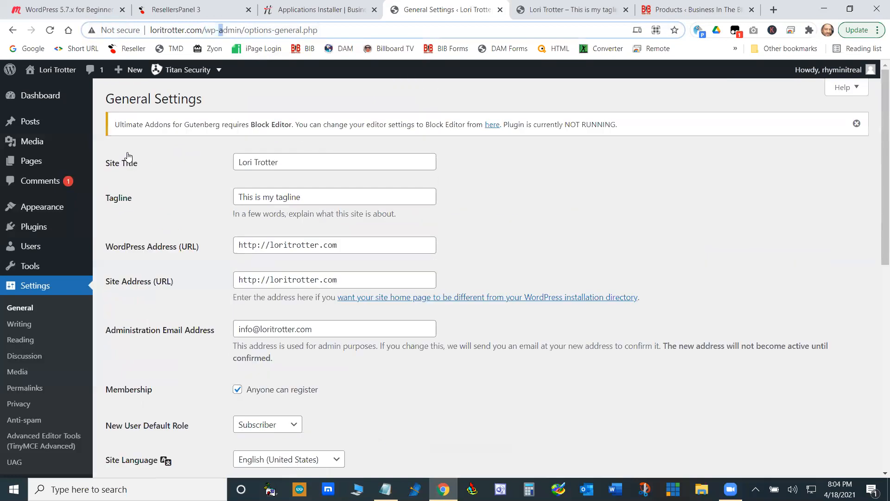
- Switch to the Business In The Black site and log out of its WordPress dashboard
click(691, 10)
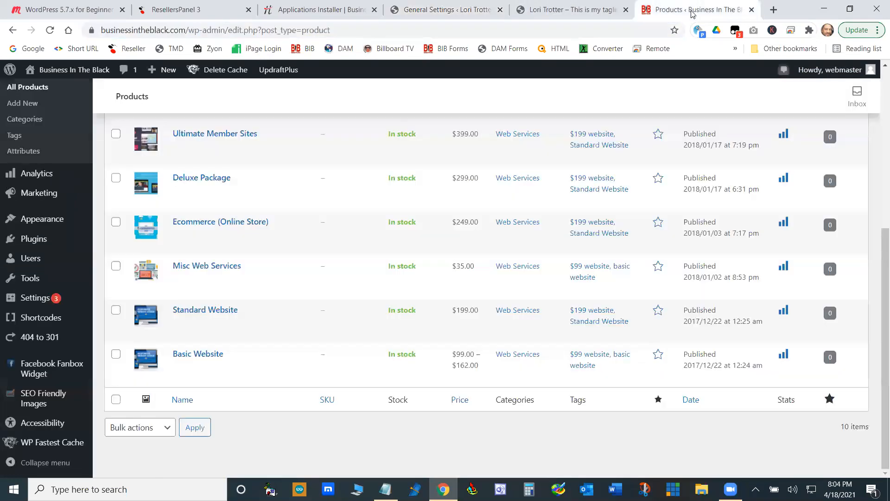
mouse_move(830, 70)
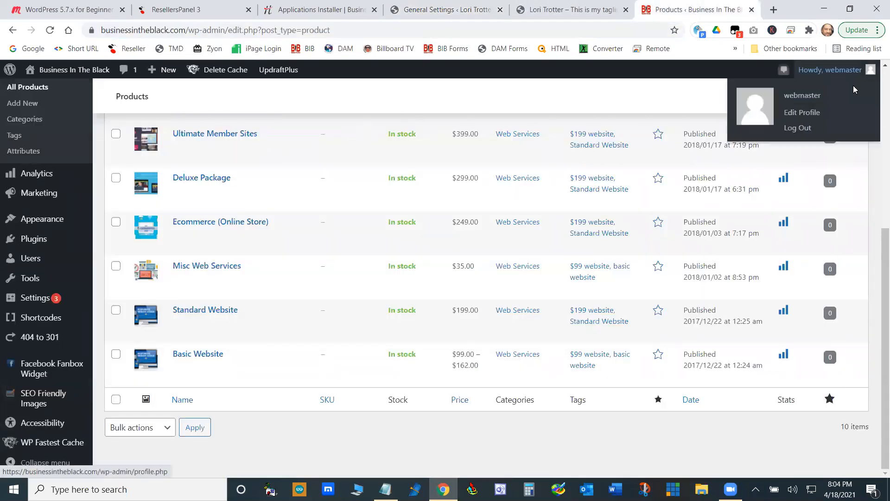
click(806, 129)
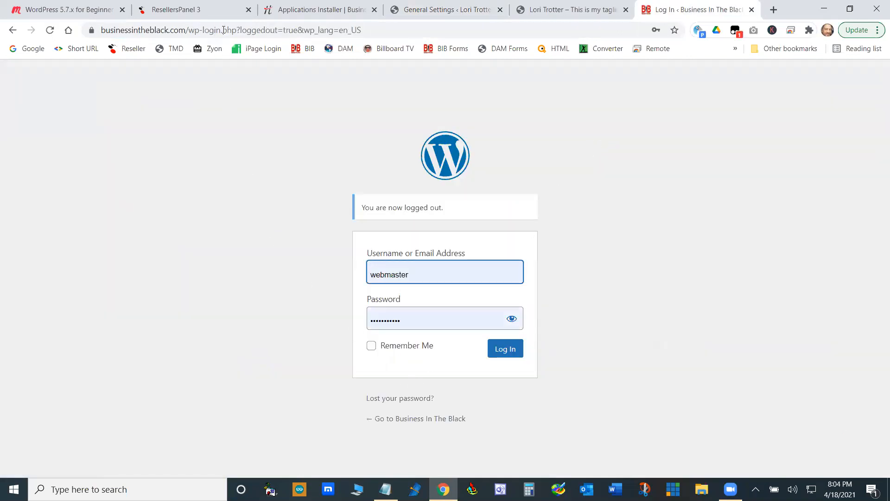
- Load the site's login page from the plain wp-login.php address, and again from the wp-admin address
drag(237, 30, 496, 32)
key(BackSpace)
key(Return)
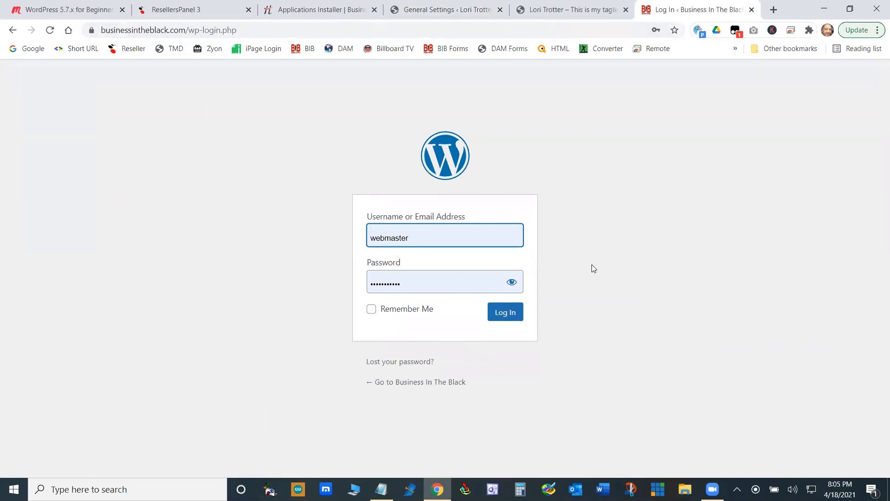
double_click(204, 30)
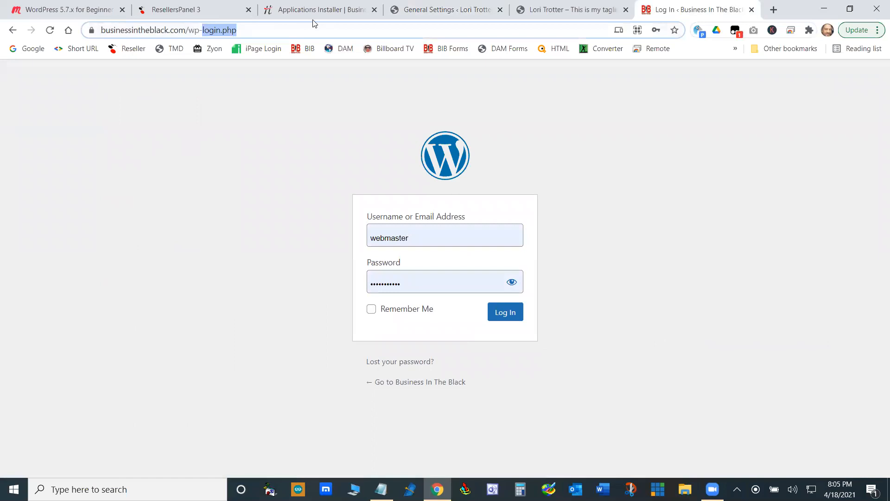
text(admin)
key(Return)
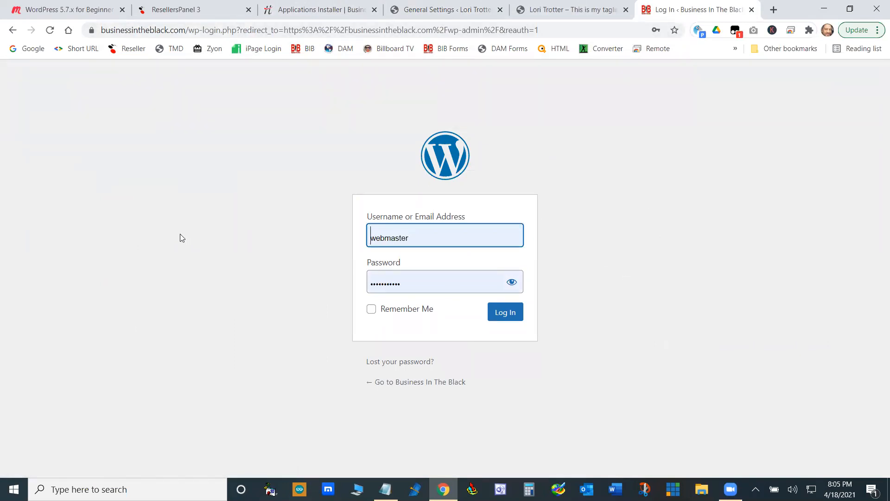
- In the hosting control panel, list the installed applications and examine the administration details of the client site's WordPress installation
click(344, 6)
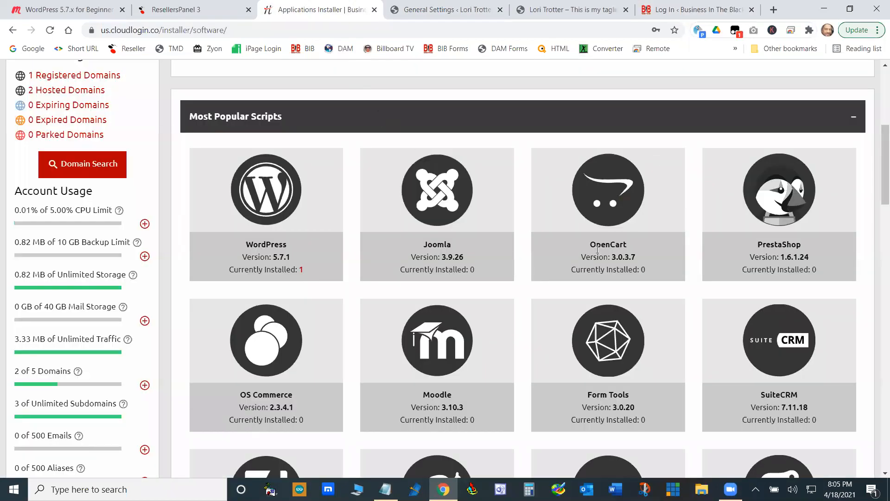
scroll(598, 255, up, 6)
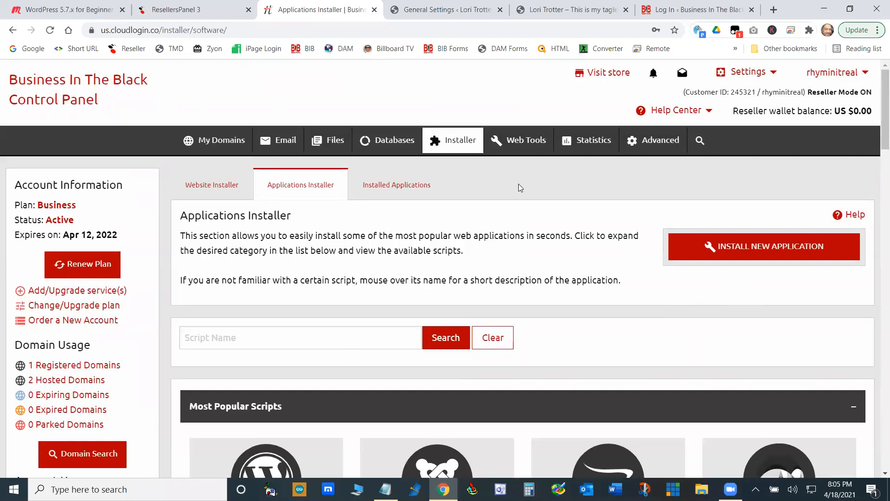
click(432, 10)
click(320, 10)
scroll(630, 413, down, 4)
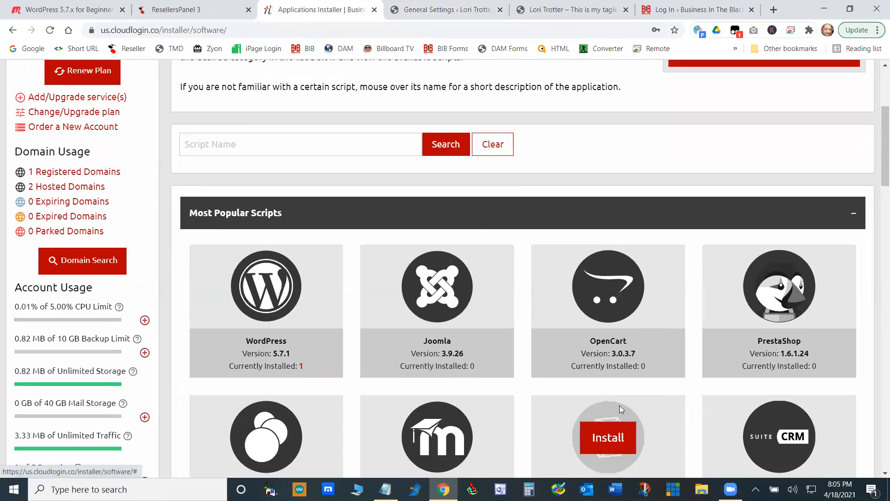
scroll(558, 375, up, 4)
scroll(560, 368, up, 1)
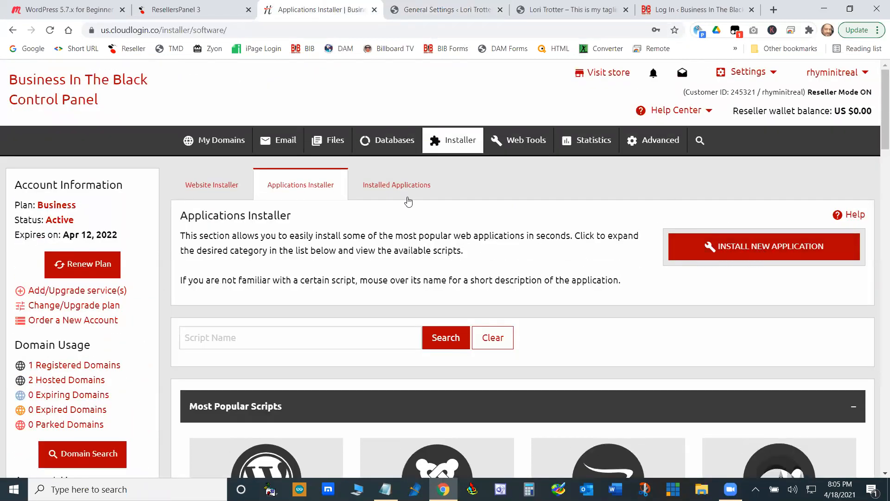
click(382, 185)
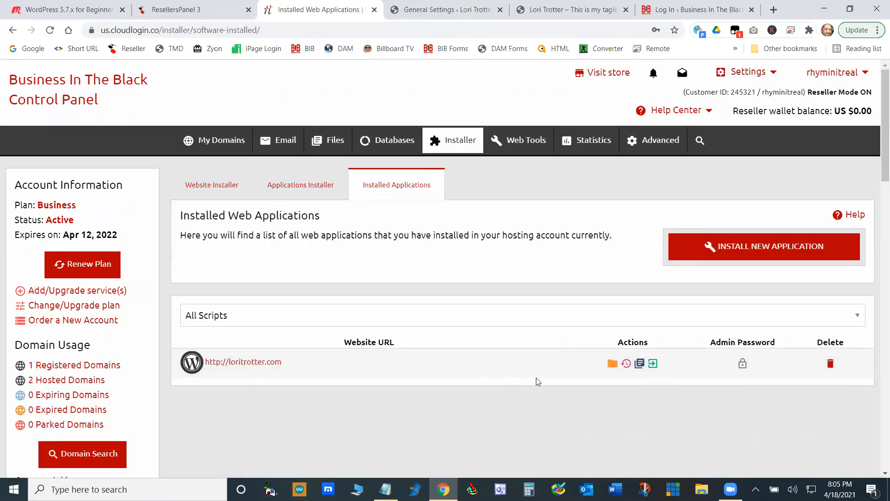
click(640, 364)
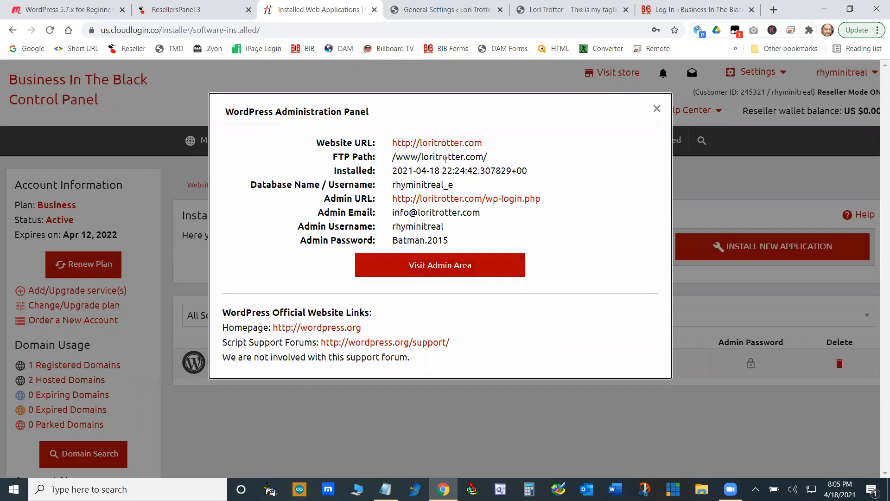
click(654, 109)
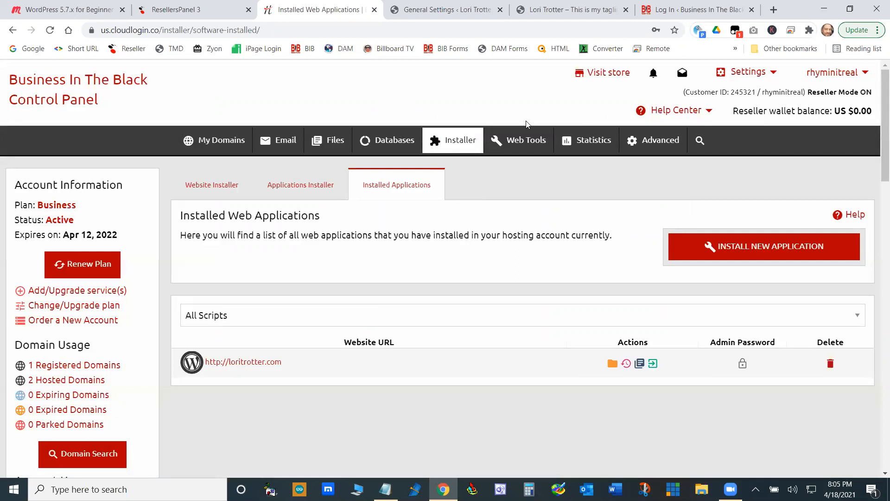
- Close the hosting control panel, the client account details and the ResellersPanel page
click(374, 9)
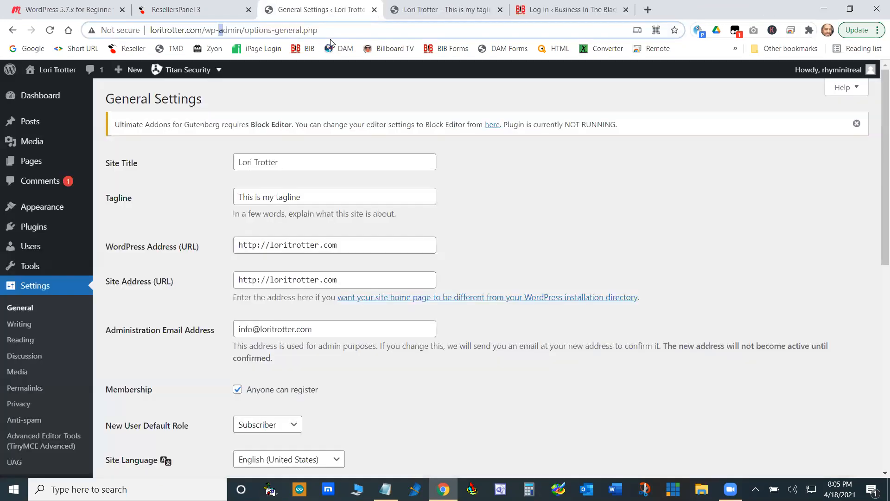
click(197, 10)
click(652, 127)
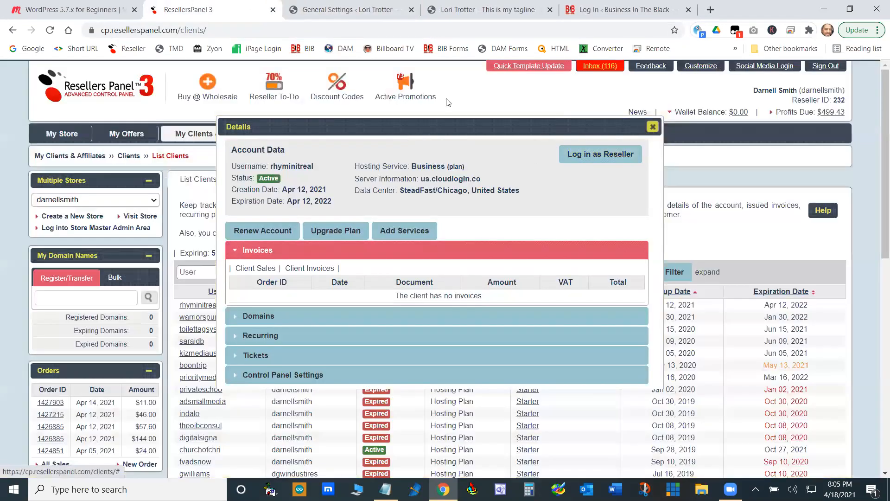
click(273, 9)
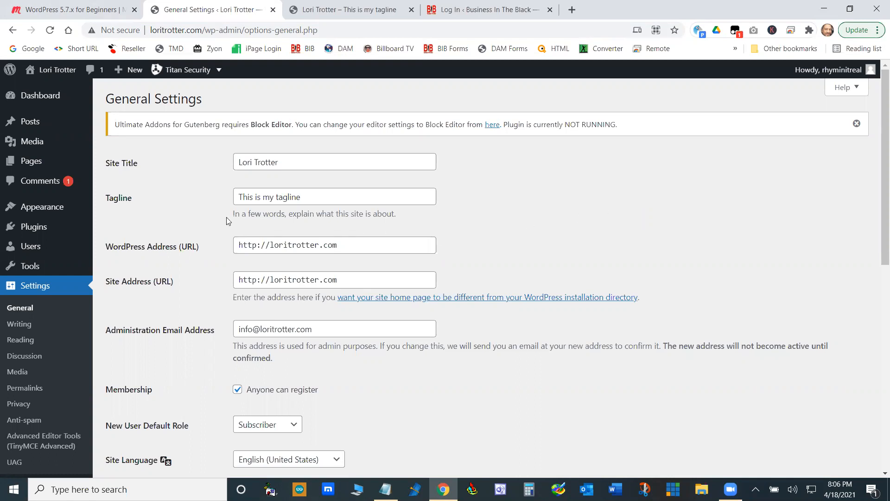
- Open the client site's post categories, examine the edit form of the Dogs category, and return to the category list
mouse_move(52, 210)
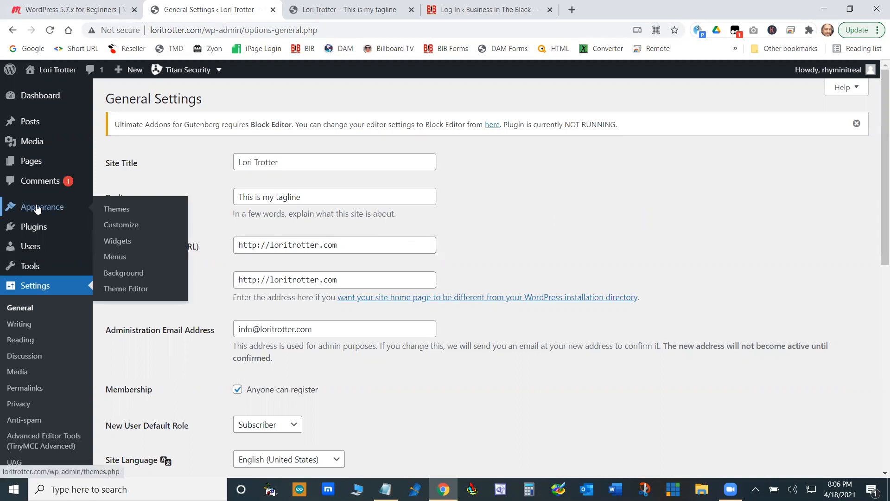
mouse_move(32, 124)
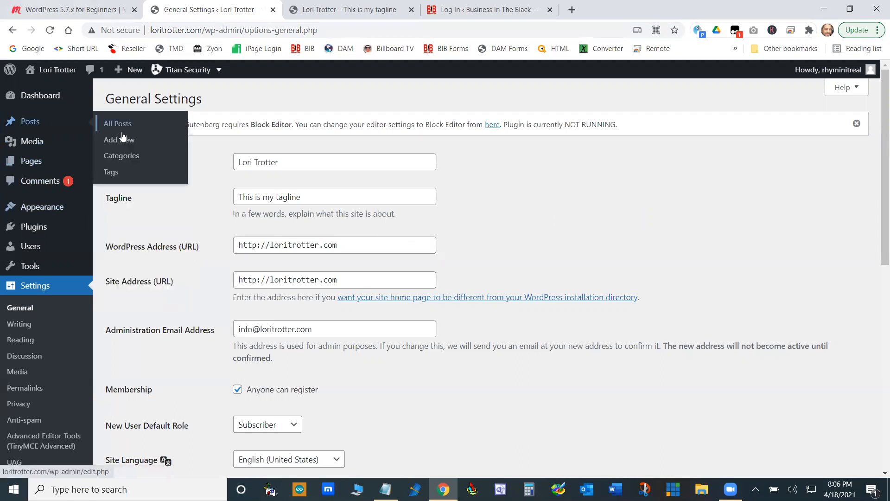
click(123, 158)
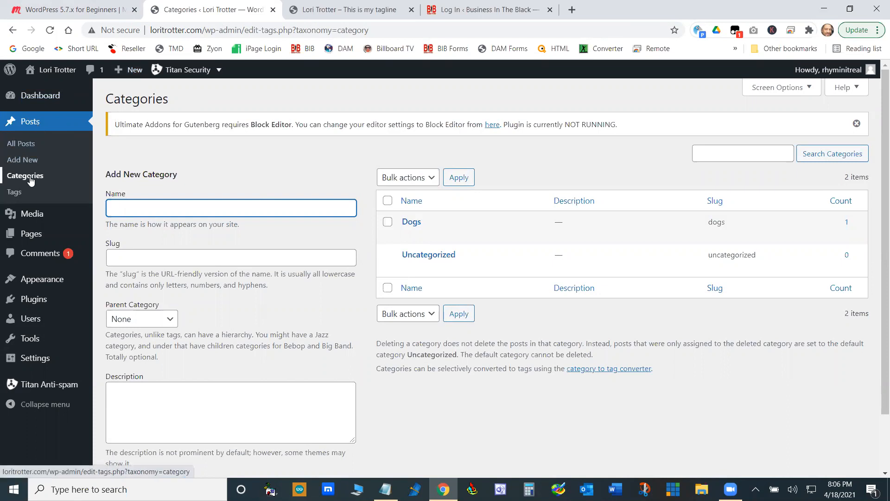
click(407, 235)
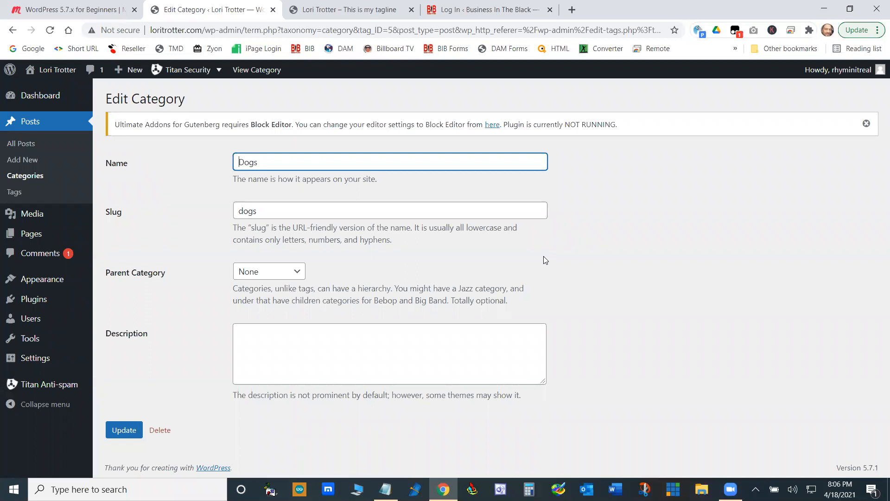
click(29, 176)
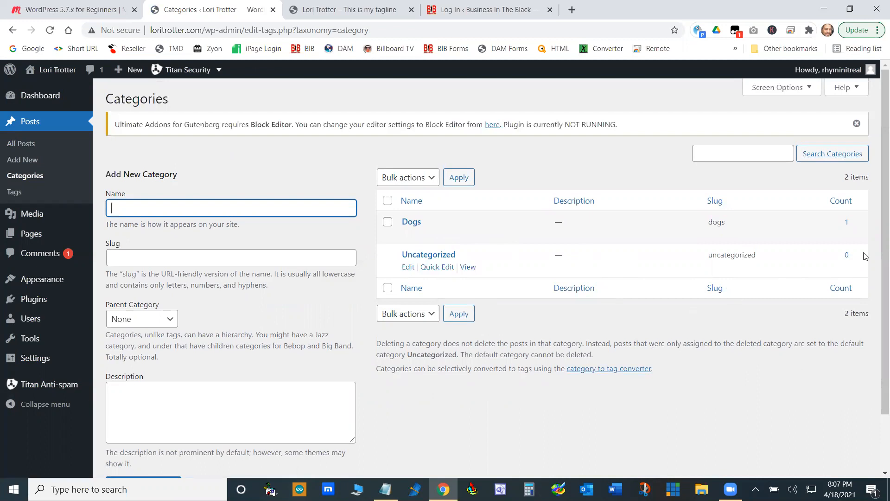
- List the posts assigned to the Dogs category through its post count, return to the categories, and open that post list again
click(847, 222)
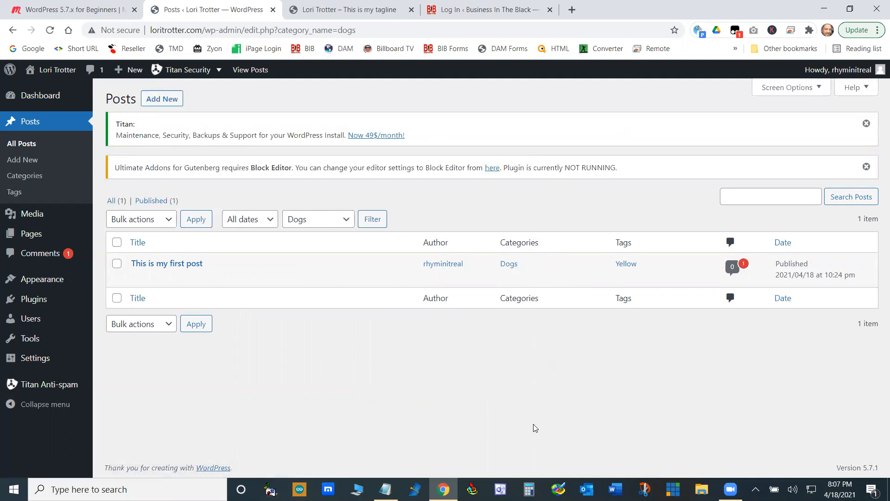
click(12, 31)
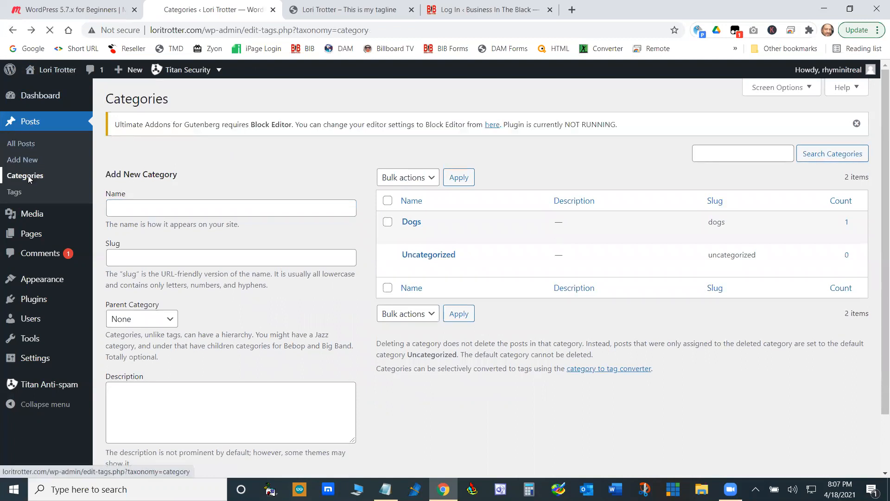
mouse_move(443, 234)
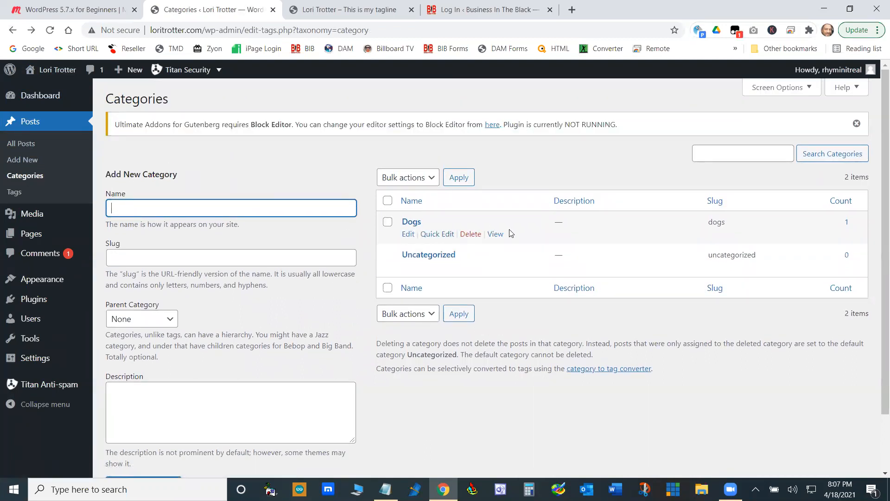
click(846, 223)
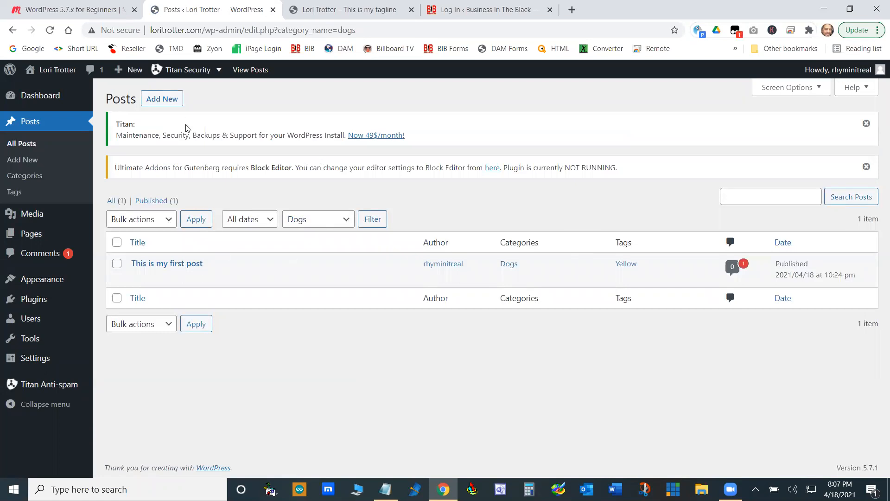
- Filter the client site's posts by the Dogs category, and open the list of all pages
click(347, 222)
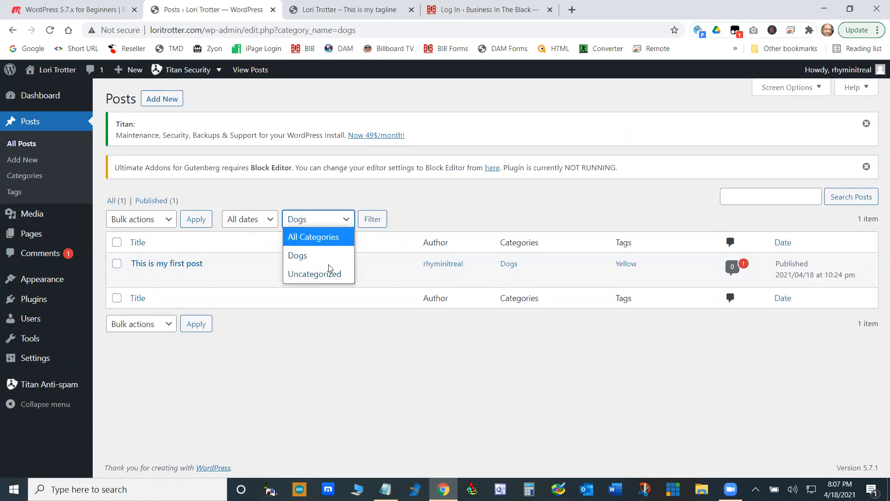
click(299, 255)
click(371, 219)
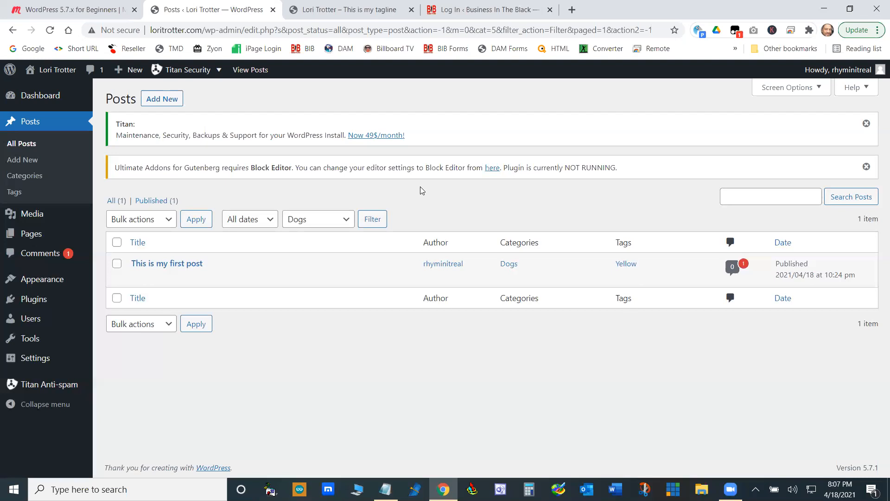
click(32, 233)
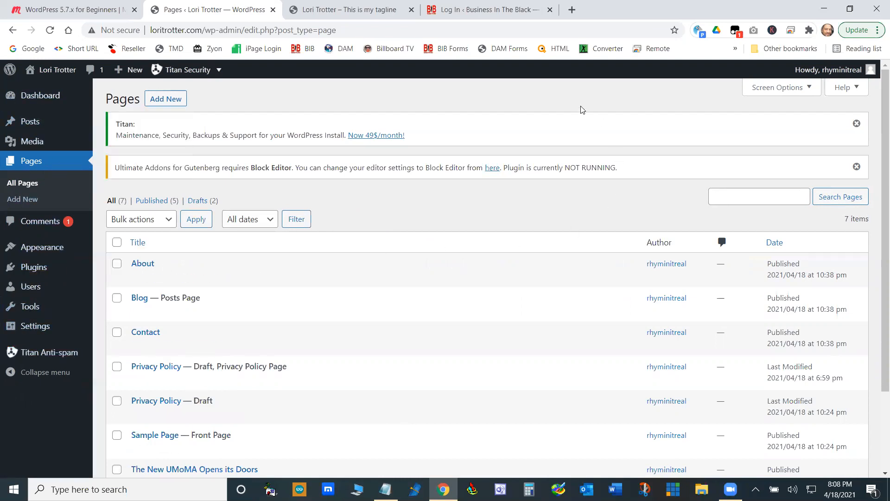
- Log in to the Business In The Black site with the prefilled credentials and look through its list of all products
click(488, 9)
click(516, 314)
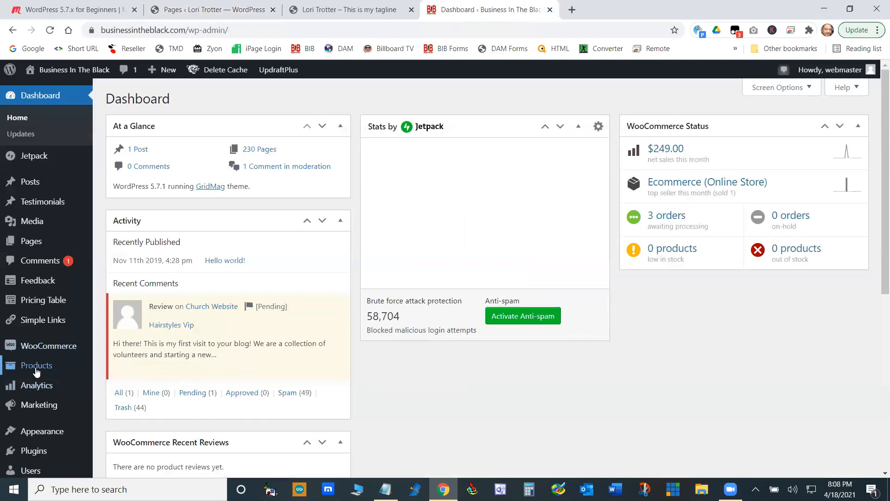
mouse_move(36, 369)
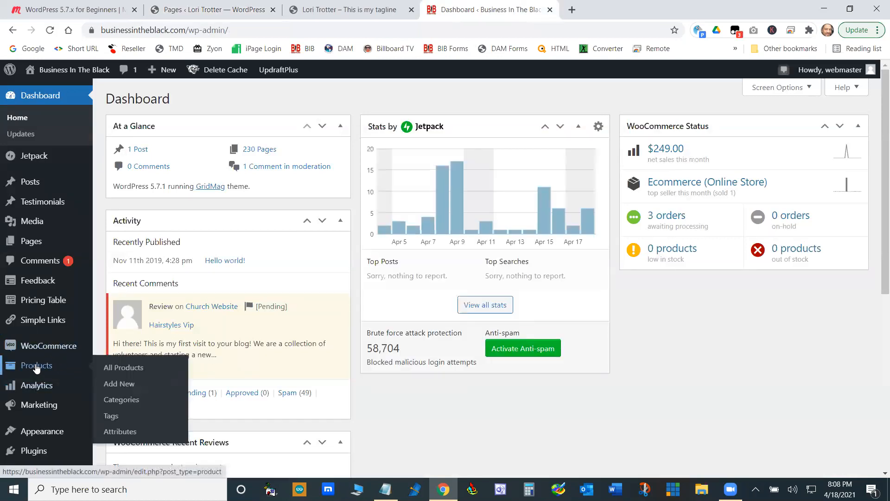
click(134, 370)
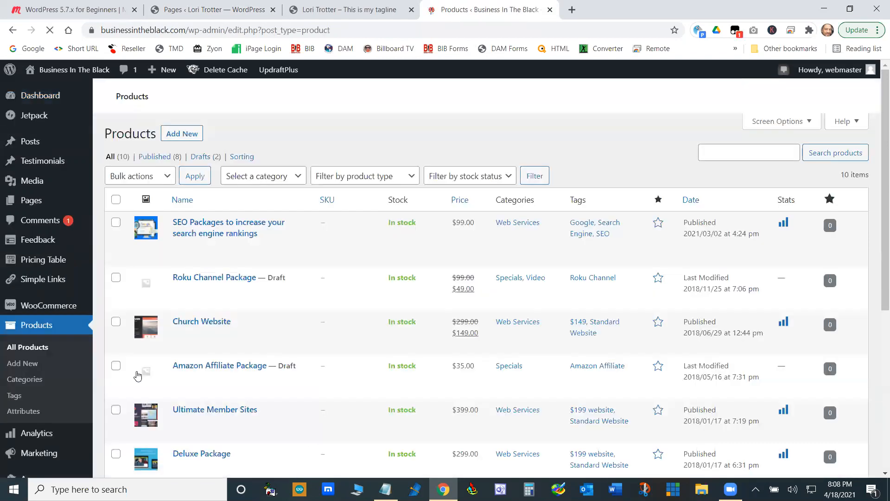
scroll(392, 235, down, 5)
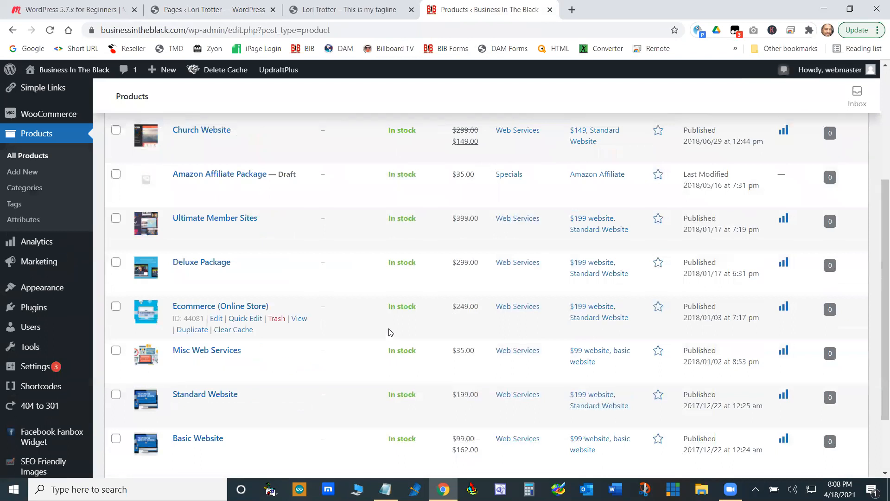
scroll(389, 274, up, 5)
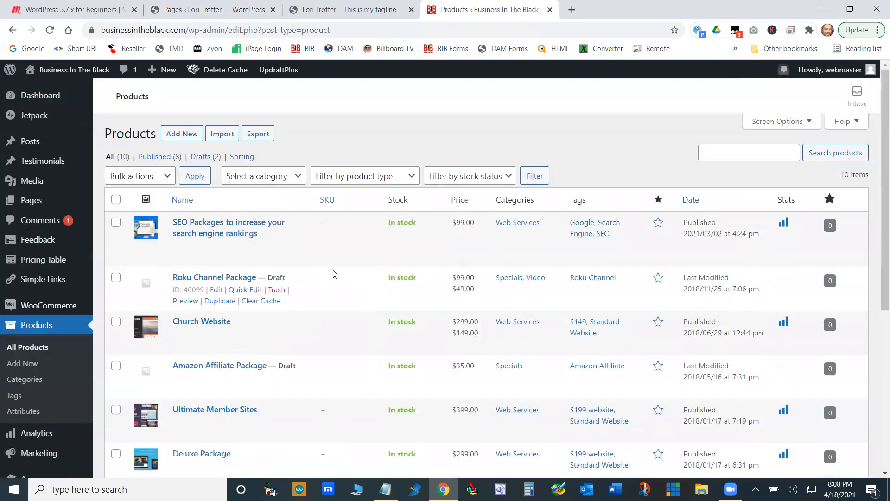
- Open a new product form and examine its description editor, categories, tags and product data sections
mouse_move(158, 71)
click(185, 134)
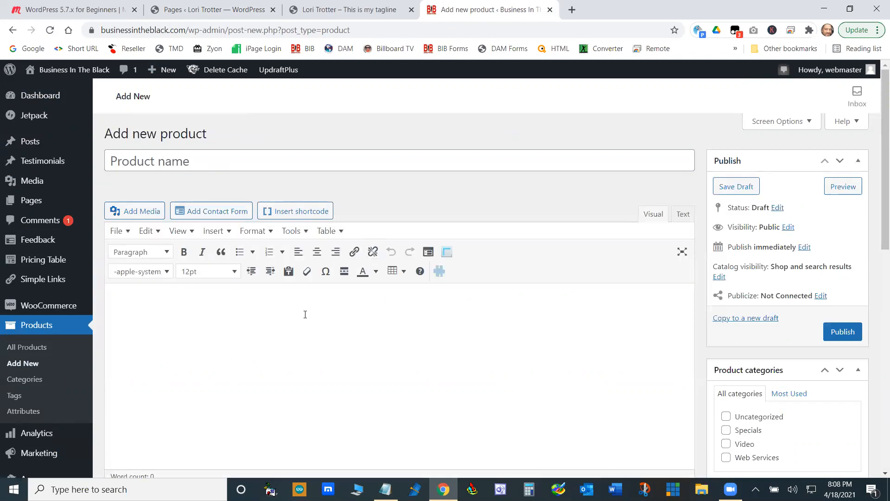
scroll(433, 318, down, 4)
scroll(506, 315, up, 4)
scroll(791, 225, down, 4)
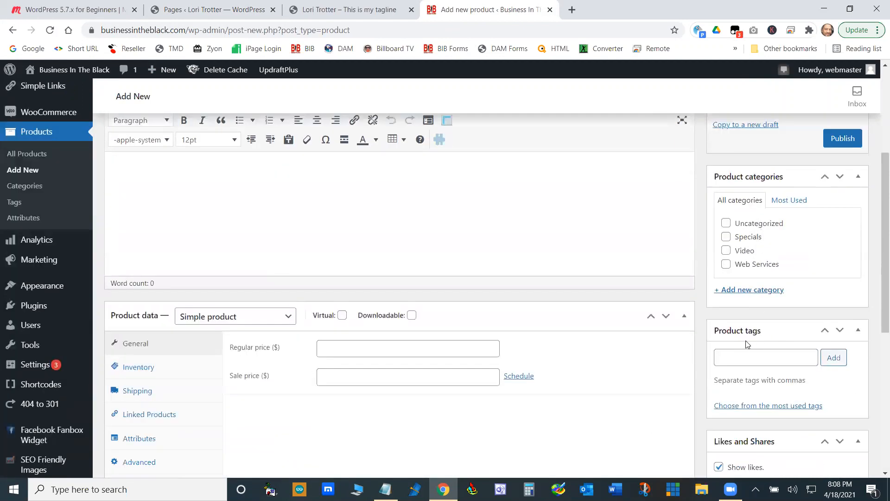
scroll(748, 344, down, 2)
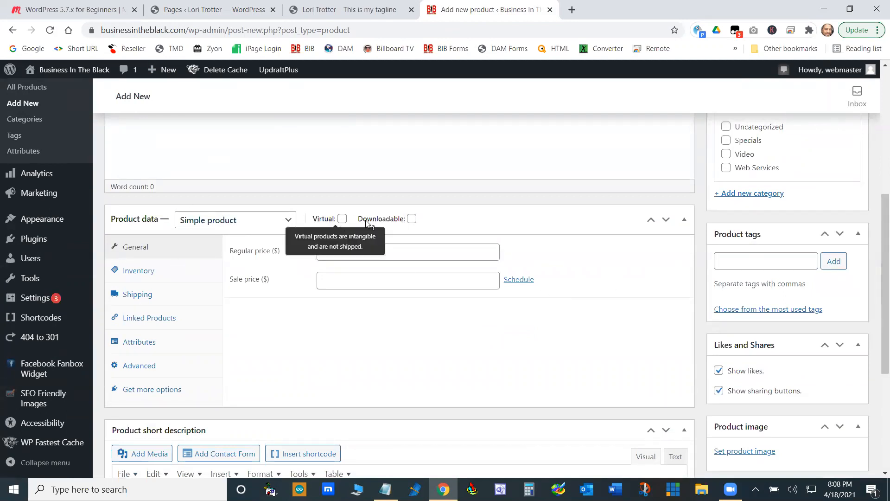
- Examine the Inventory, Shipping and Attributes settings in the new product's data
click(138, 272)
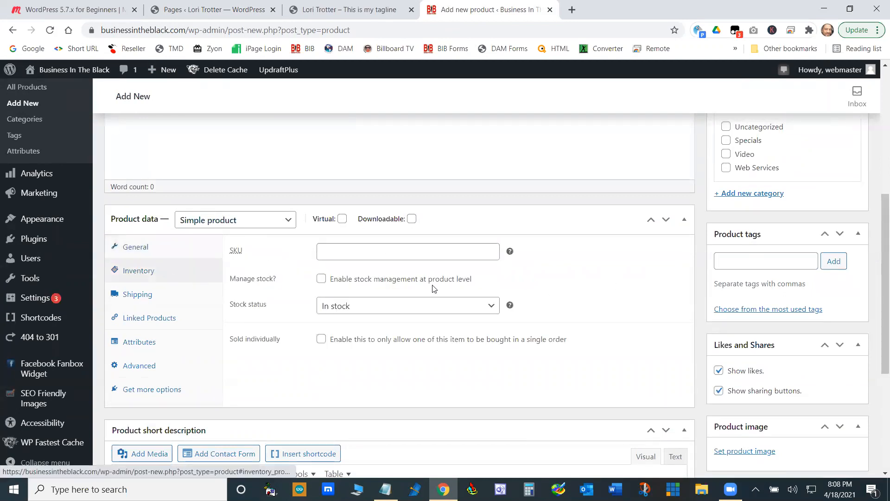
click(133, 297)
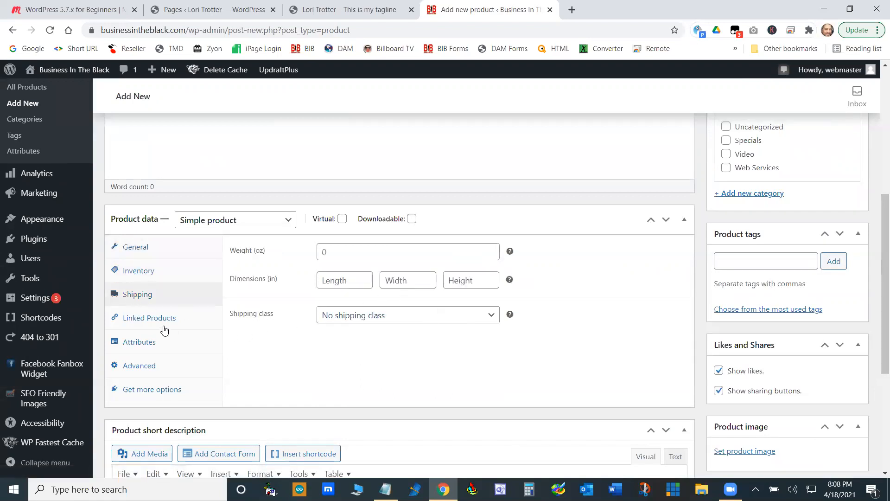
click(141, 343)
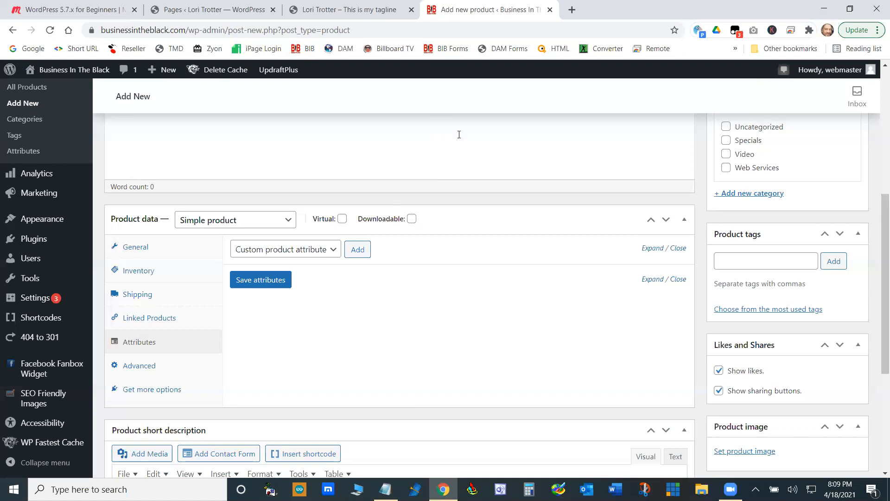
scroll(459, 135, up, 6)
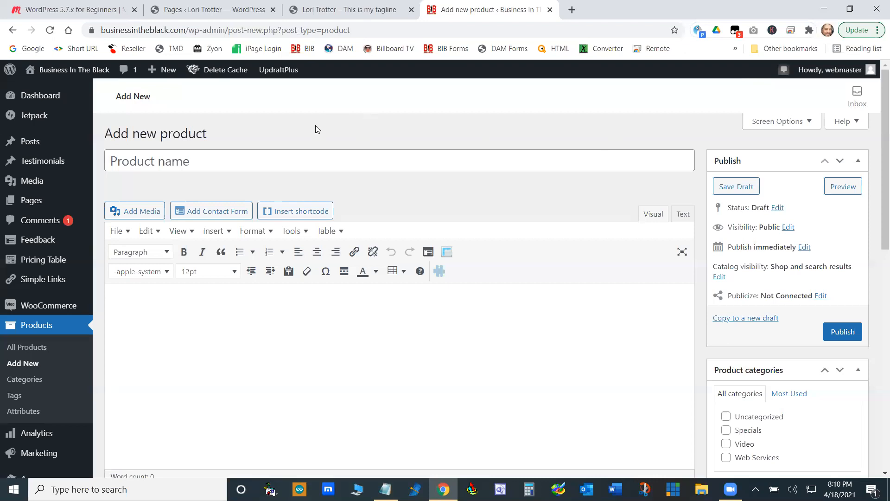
scroll(316, 125, down, 10)
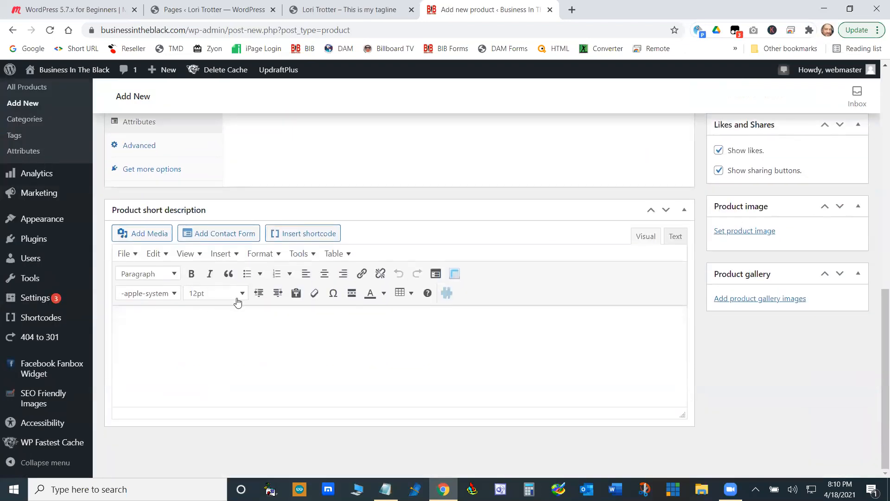
scroll(238, 298, up, 10)
- Switch from the product form to the other site's admin dashboard and open its page for adding new themes
click(345, 5)
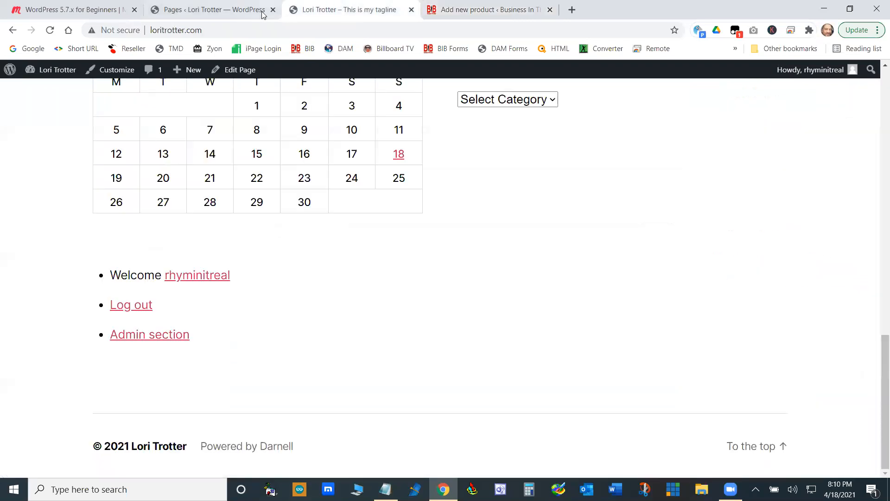
click(228, 9)
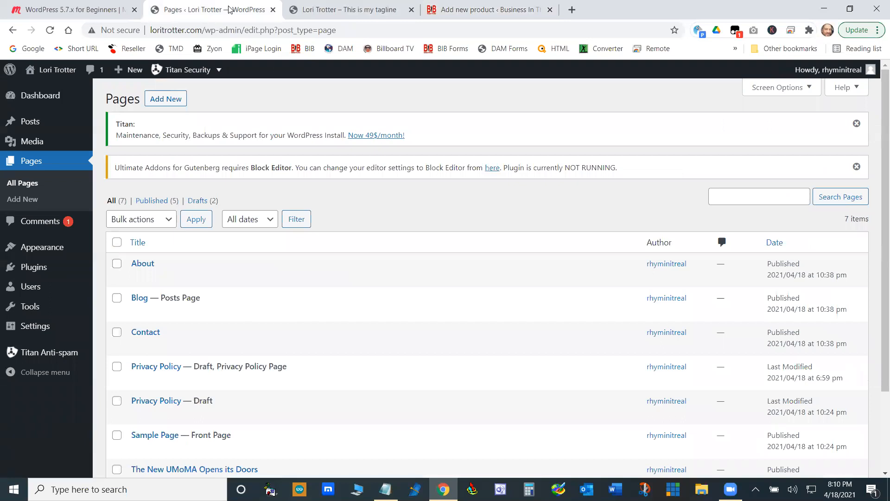
mouse_move(44, 252)
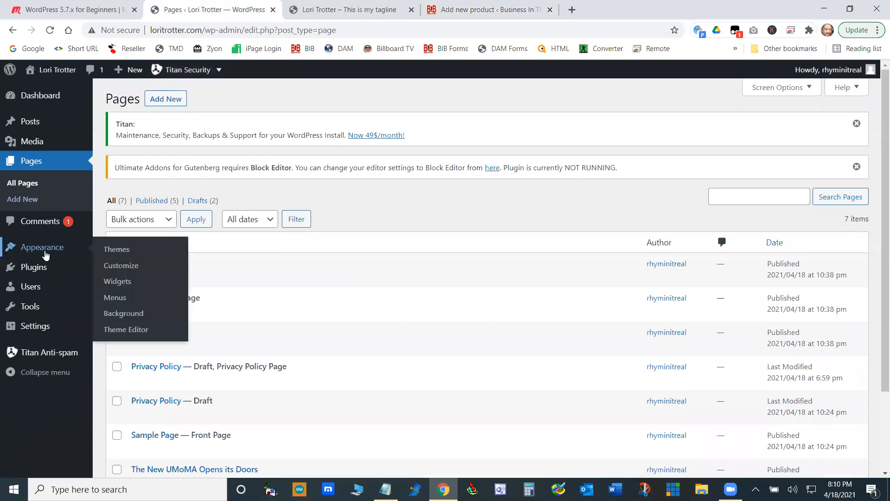
click(122, 251)
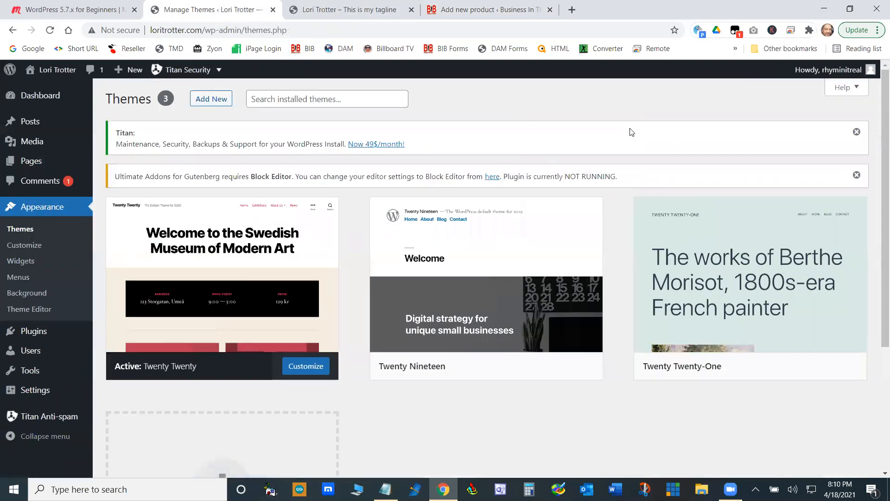
click(211, 100)
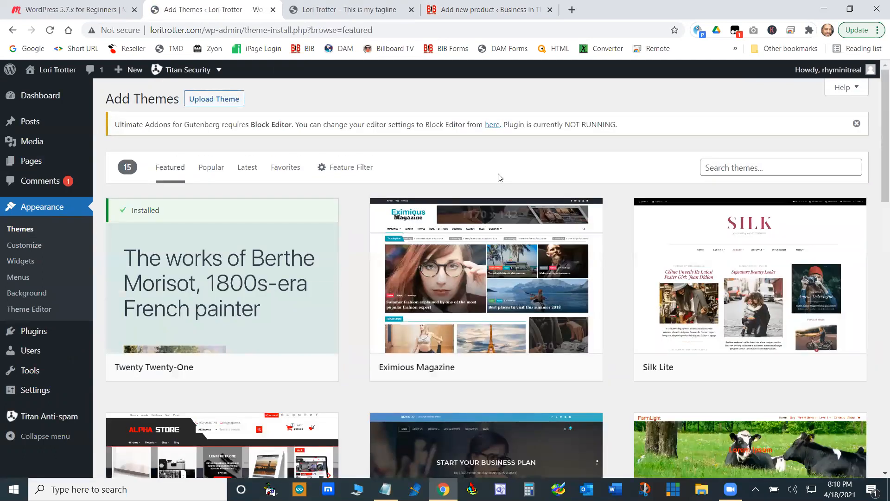
- Browse the featured themes and try to install the Gurukul Education theme
scroll(686, 288, down, 4)
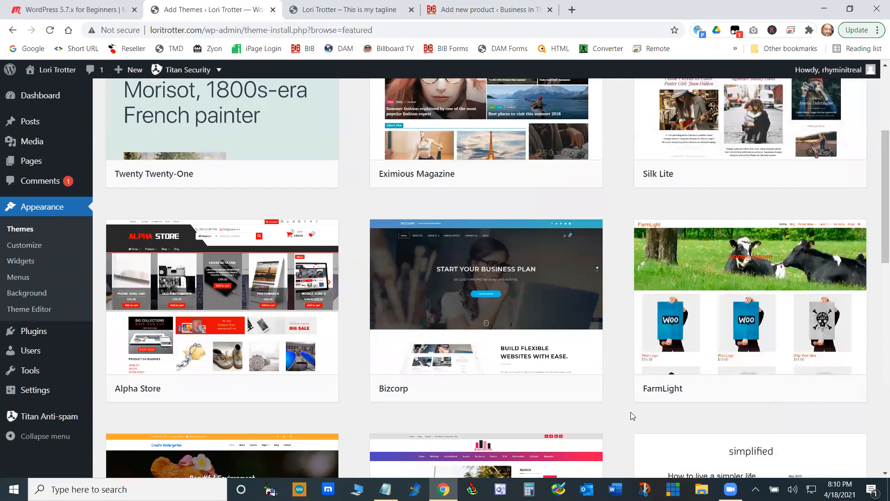
scroll(630, 411, up, 3)
scroll(617, 400, down, 7)
scroll(613, 399, down, 4)
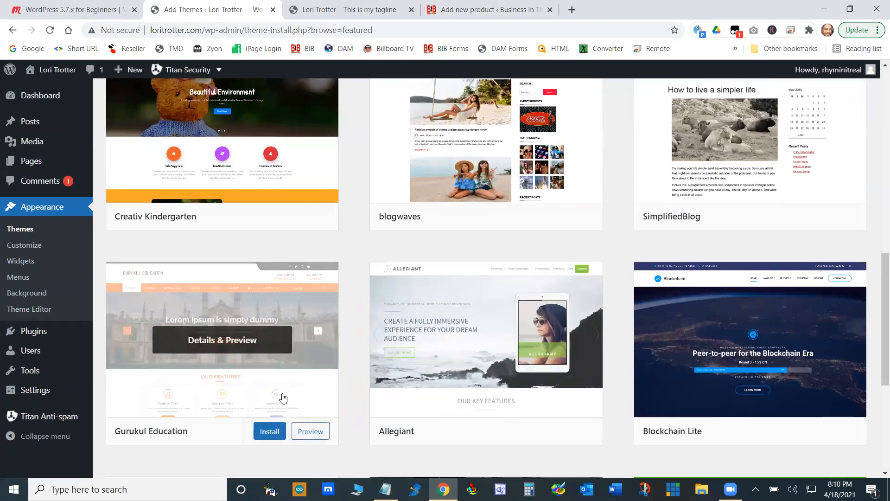
click(266, 431)
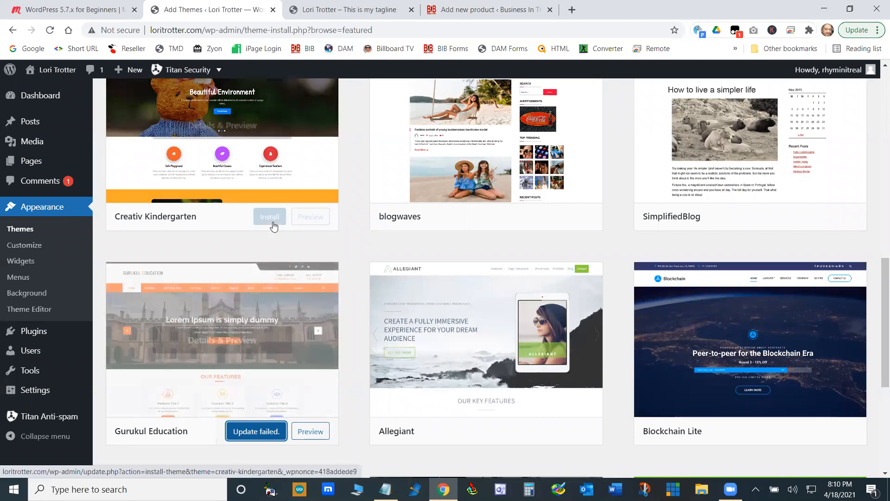
- Open the Resellers Panel in a new tab, list the clients and log in as reseller to the most recently signed-up client's account
click(572, 10)
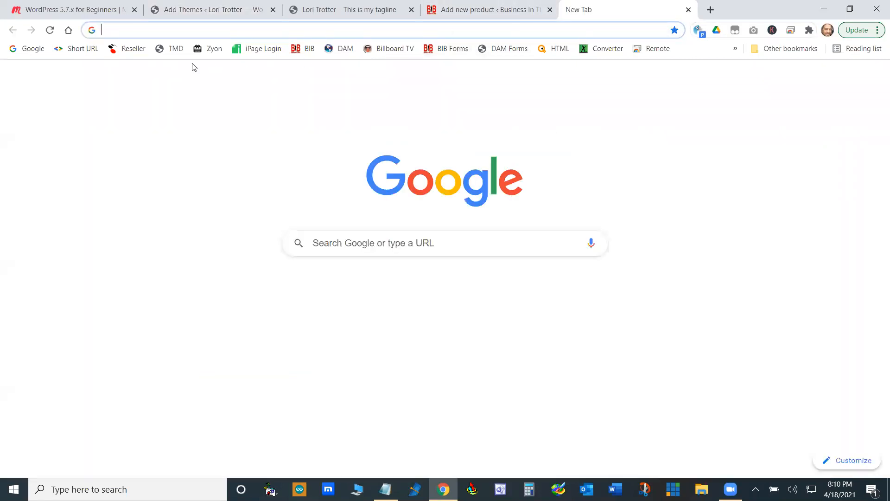
click(131, 50)
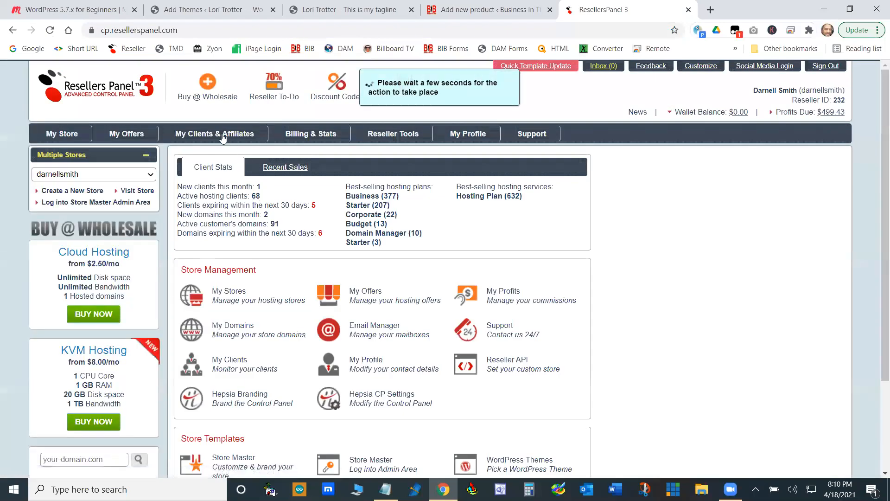
mouse_move(214, 134)
click(207, 155)
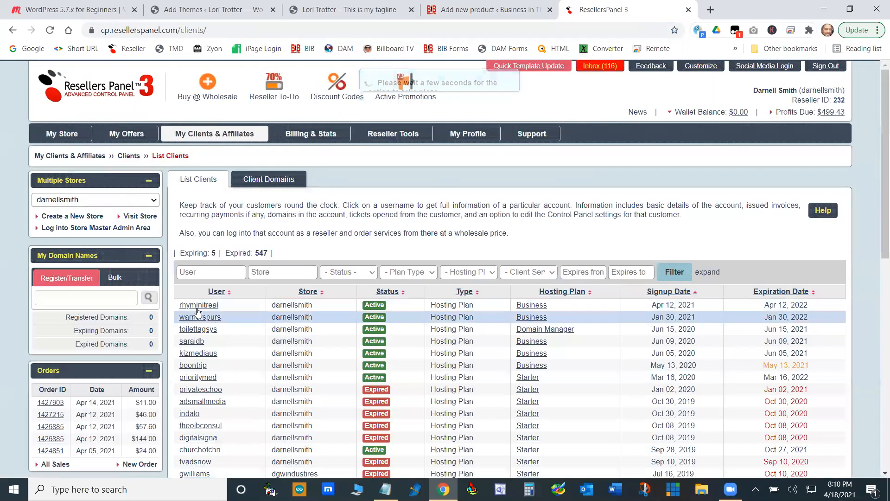
click(198, 306)
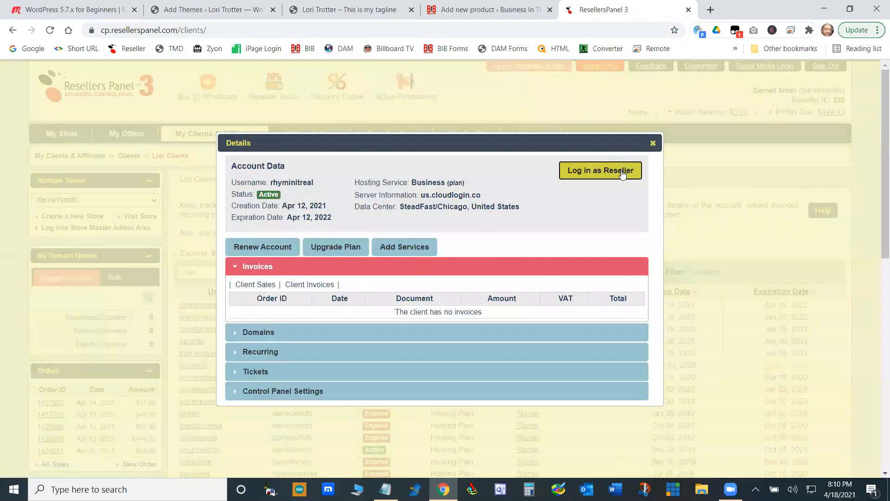
click(585, 170)
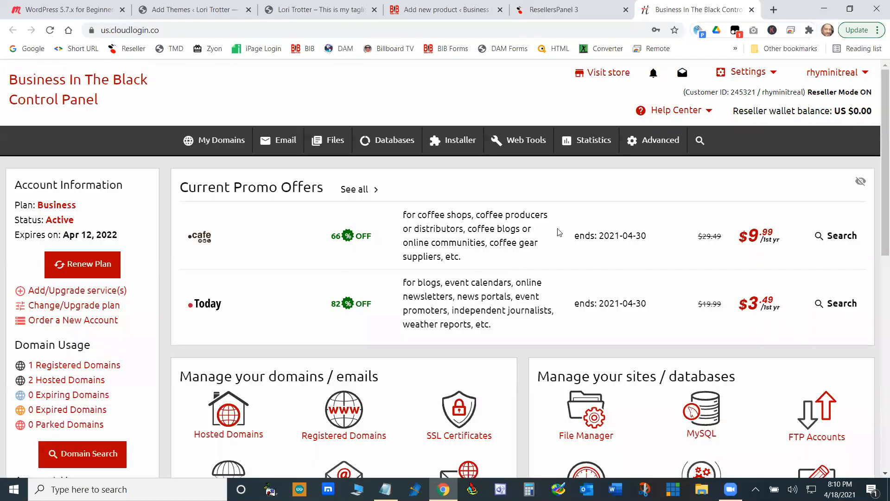
- Unblock outgoing connections for the hosting account in the Outgoing Connections Manager
click(660, 141)
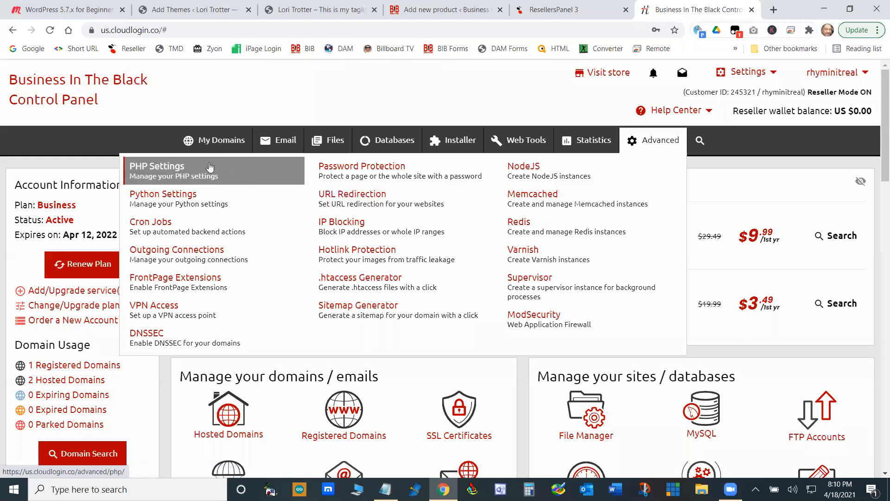
click(185, 260)
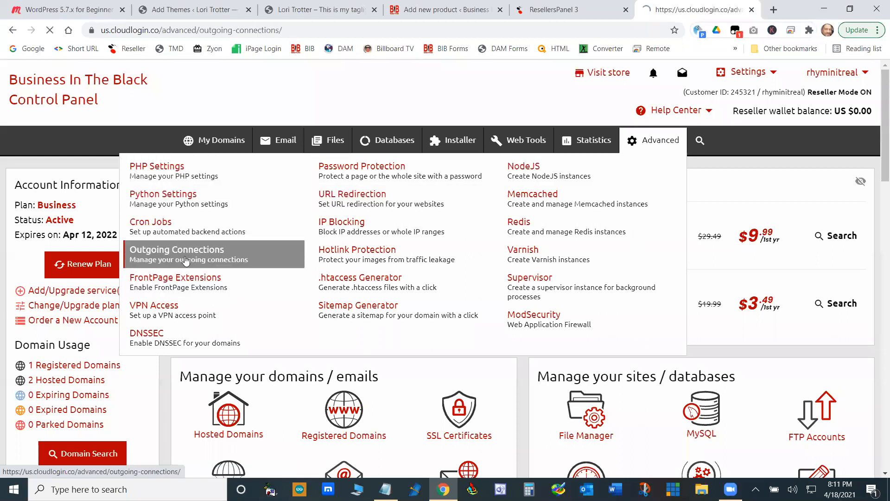
click(779, 249)
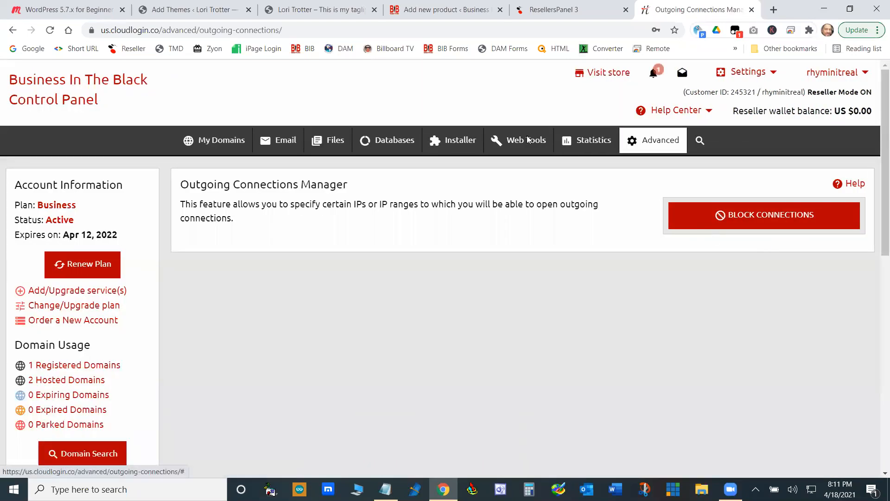
- Return to the site's Add Themes page and install the SimplifiedBlog theme
click(176, 5)
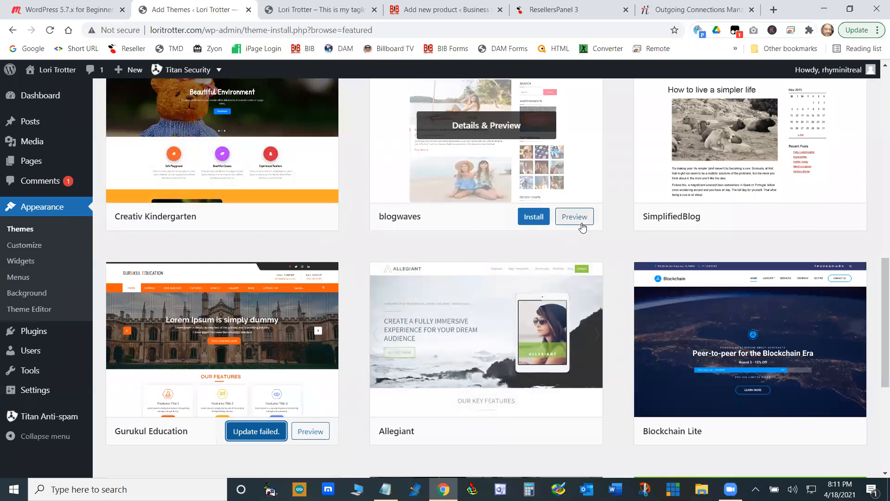
scroll(795, 233, up, 2)
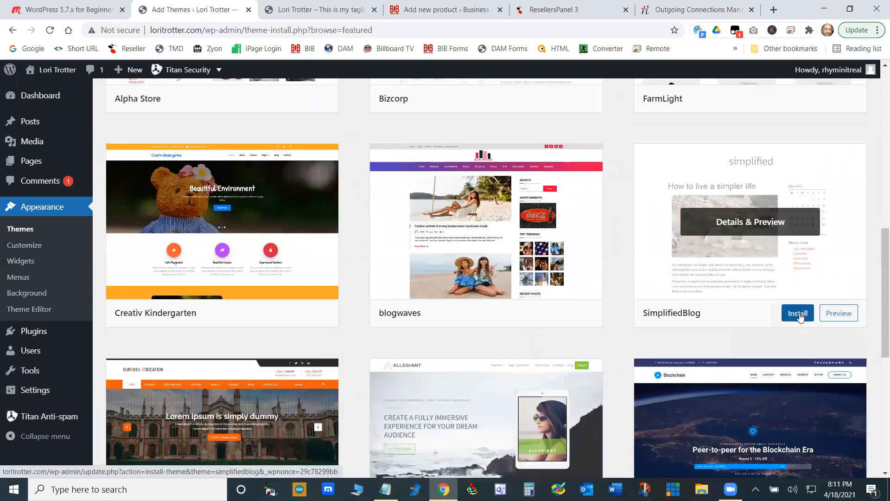
click(798, 315)
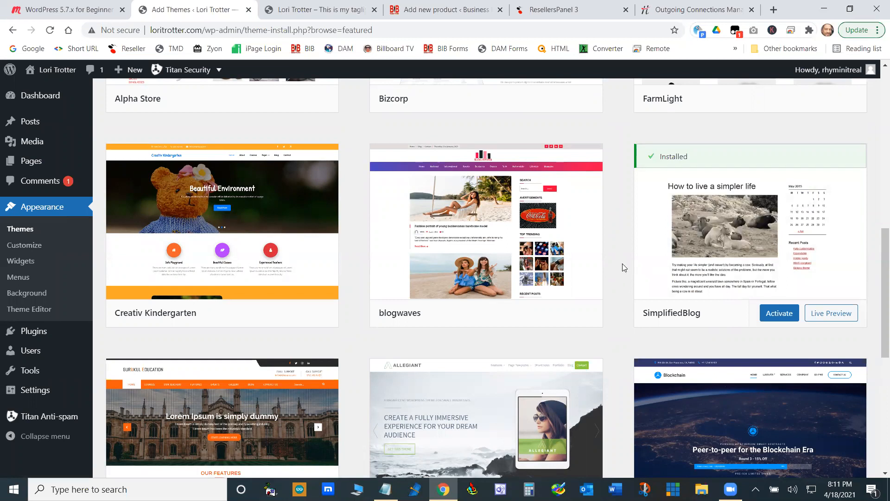
click(690, 5)
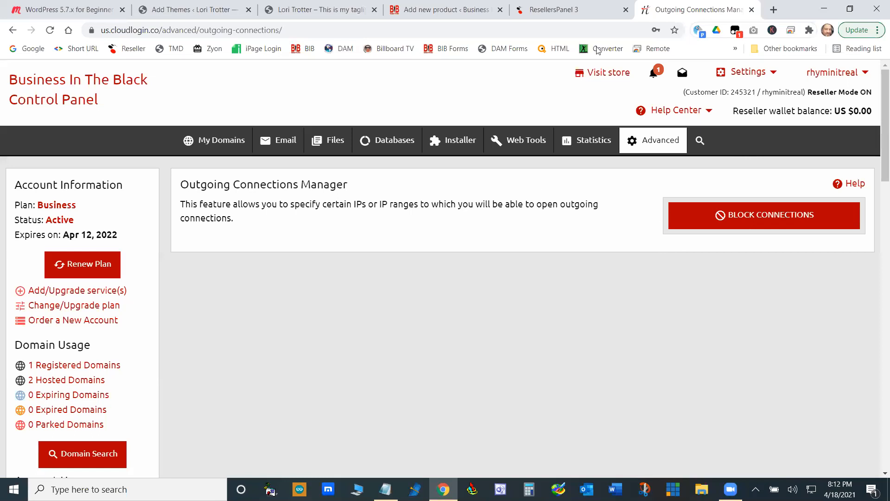
click(327, 9)
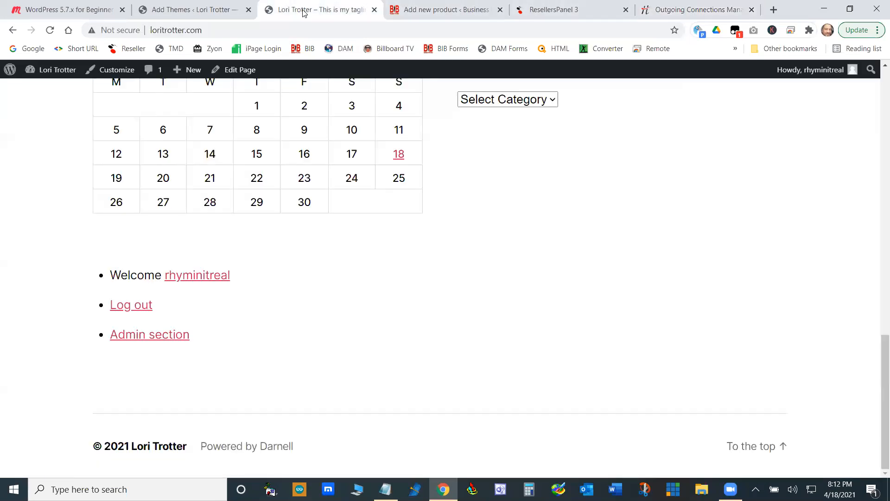
click(200, 8)
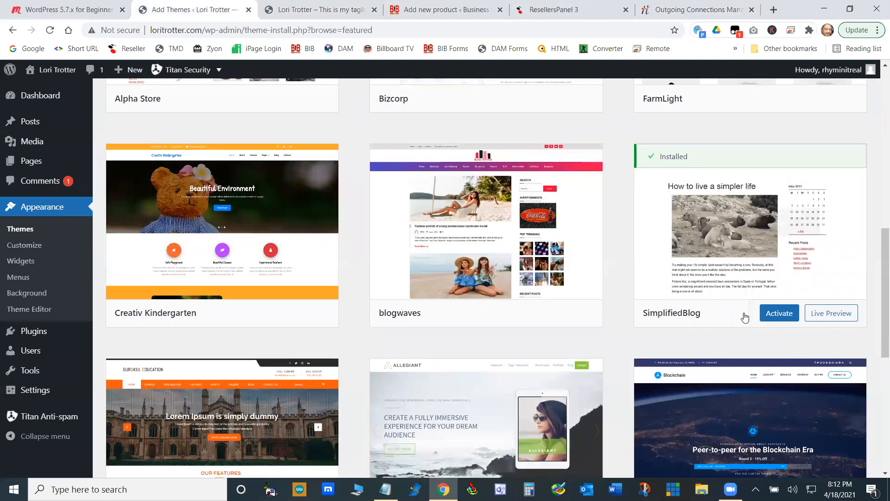
- Preview the Gurukul Education theme and look through its sample posts down to the footer
scroll(745, 317, down, 4)
click(311, 336)
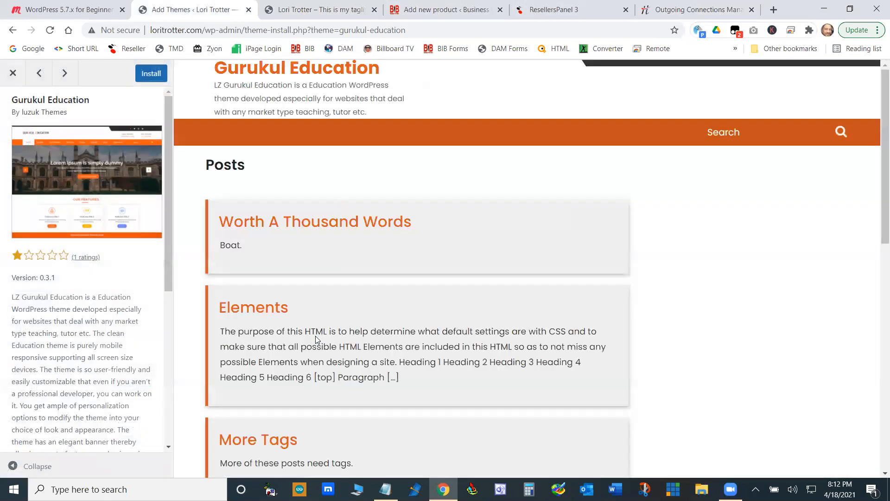
scroll(754, 278, down, 10)
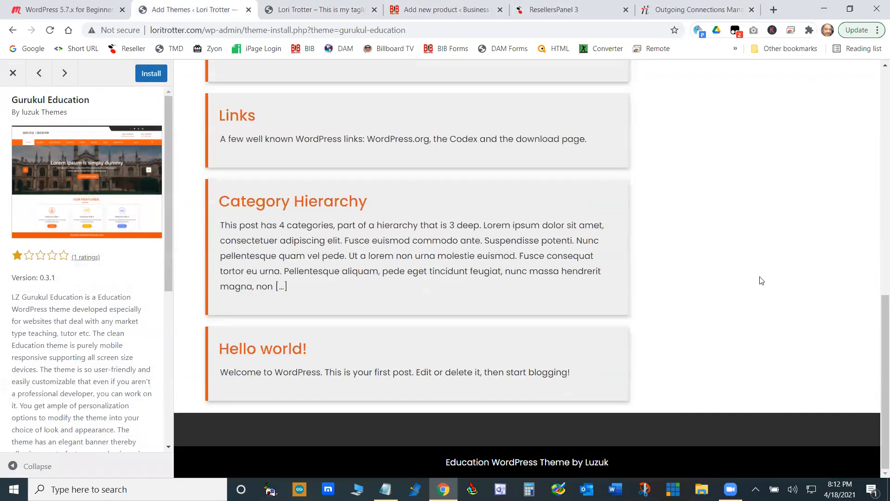
scroll(760, 278, up, 10)
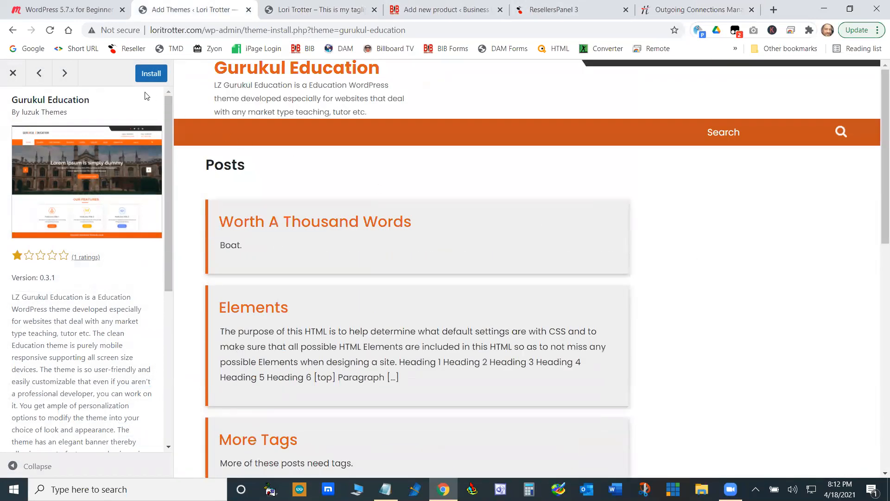
- Preview the Allegiant theme, look through its sample posts and close the preview
click(65, 73)
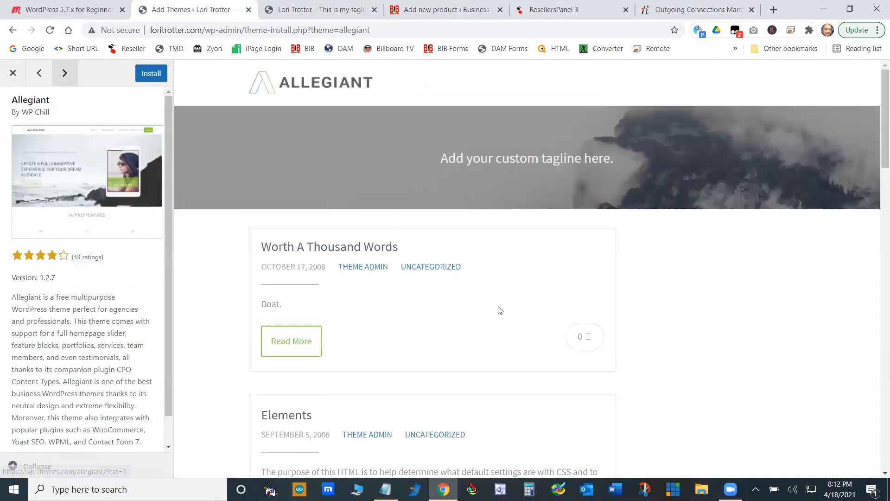
scroll(775, 333, down, 10)
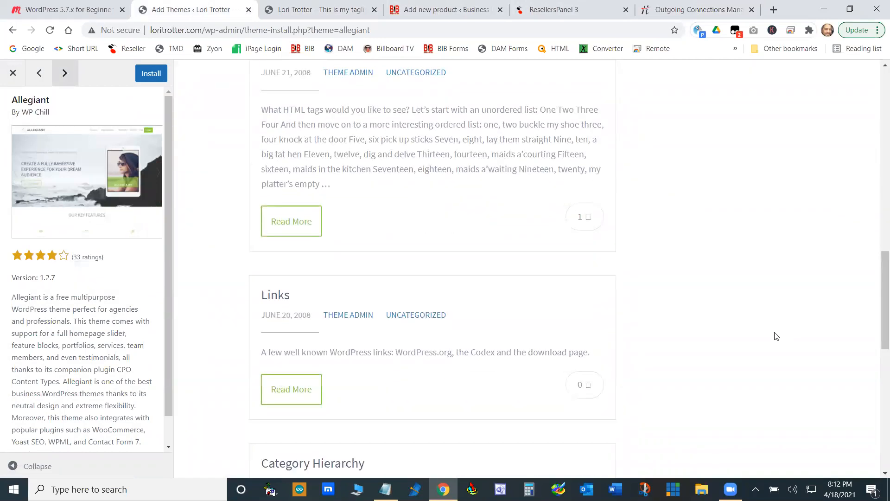
scroll(776, 336, up, 5)
scroll(776, 335, up, 15)
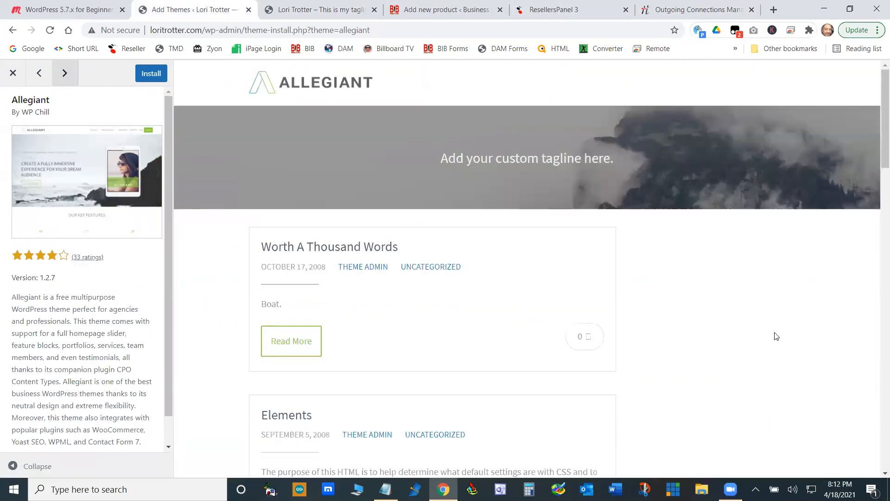
click(150, 78)
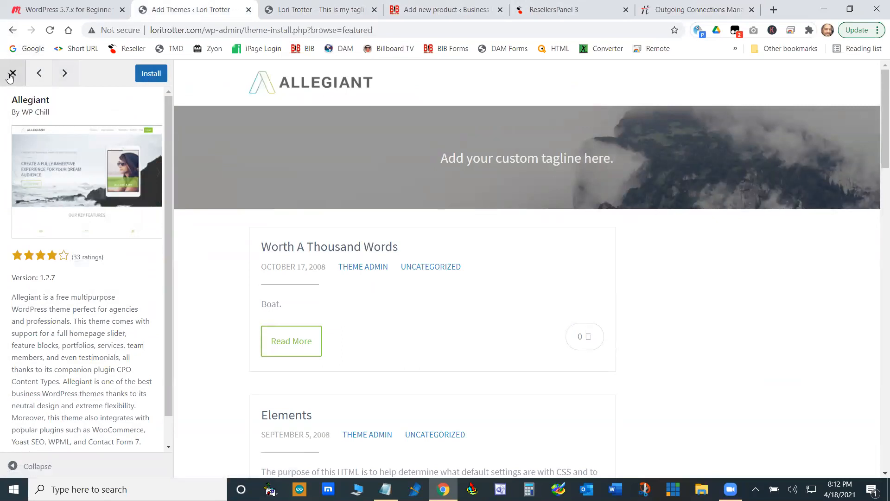
click(14, 72)
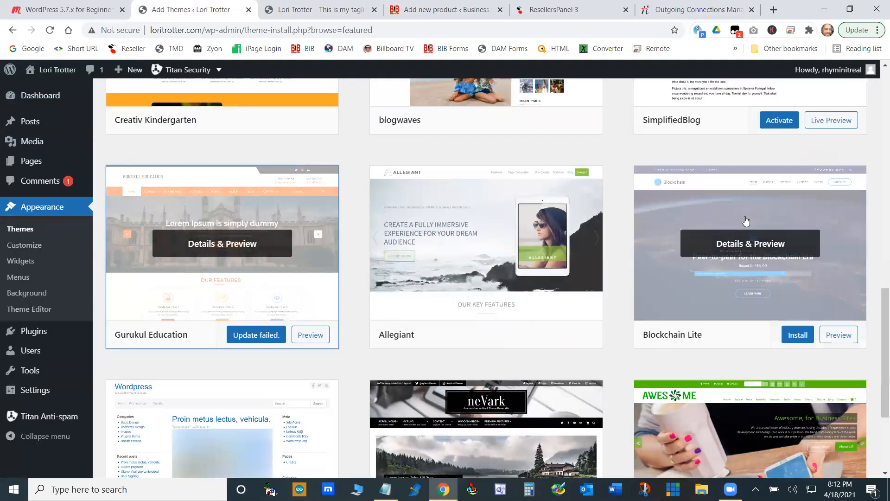
- Open the live preview of the SimplifiedBlog theme and check the site's Home and About pages in it
scroll(860, 297, up, 4)
click(837, 313)
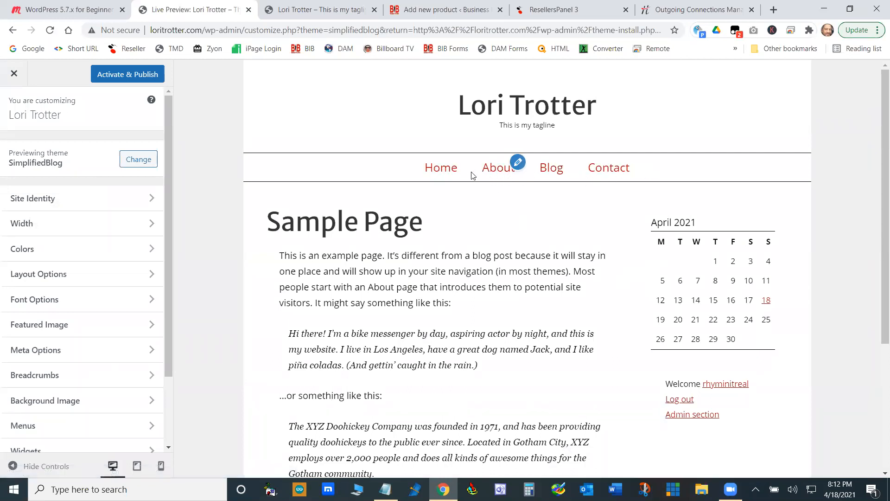
click(453, 172)
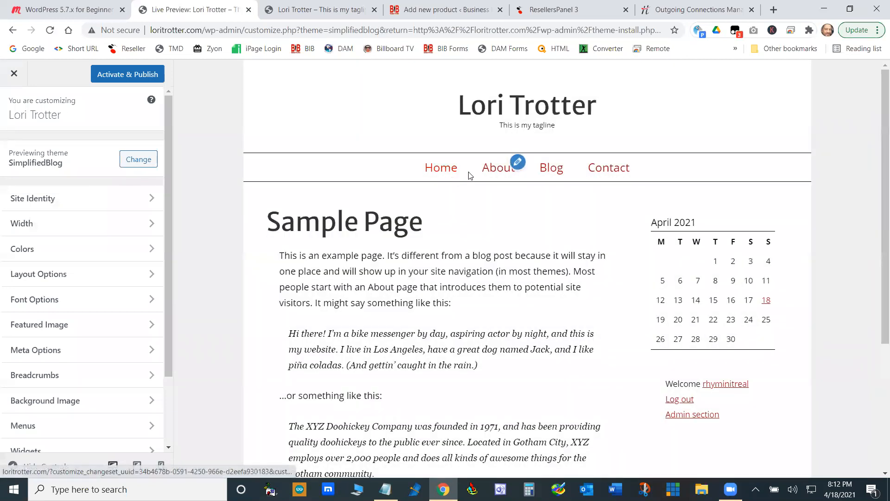
click(496, 169)
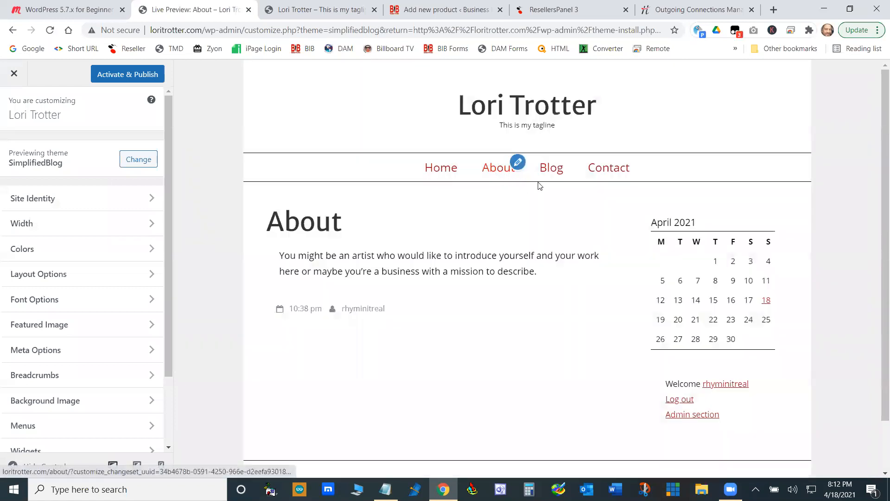
- Check the site's Blog page down to the footer in the SimplifiedBlog preview and close the preview
click(551, 169)
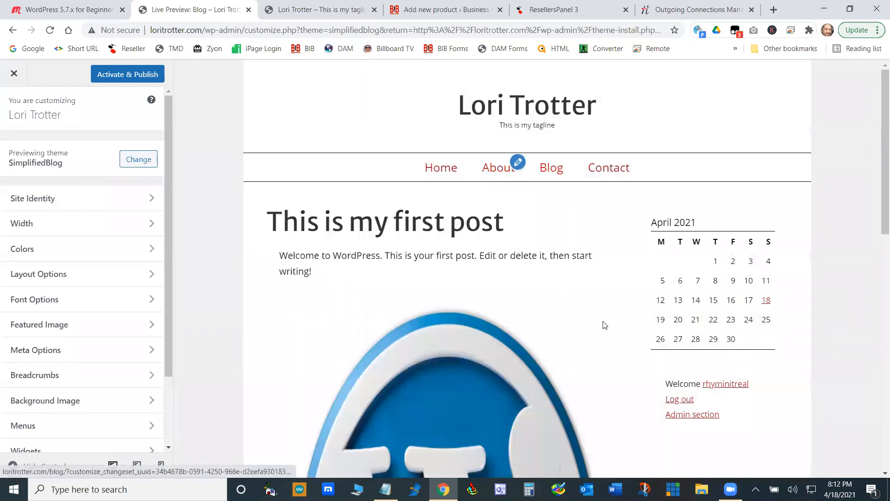
scroll(604, 325, down, 10)
scroll(604, 329, up, 10)
scroll(605, 328, down, 10)
scroll(605, 329, up, 10)
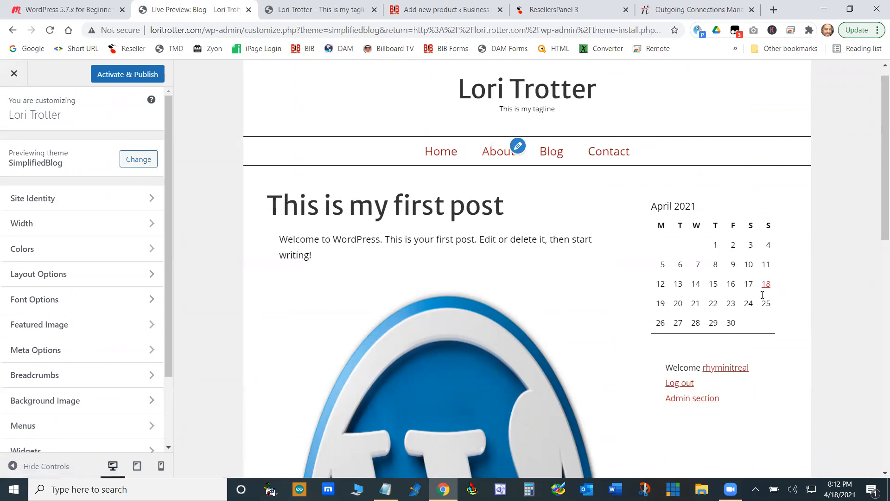
scroll(762, 297, down, 10)
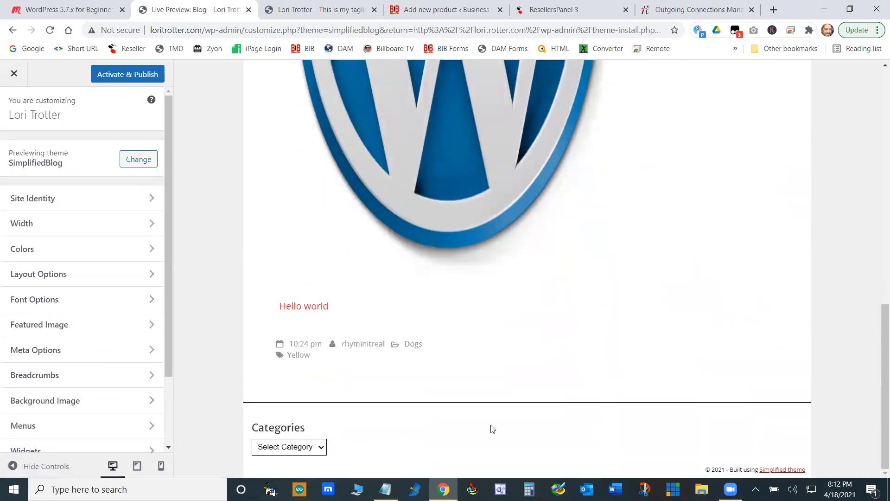
scroll(505, 423, up, 10)
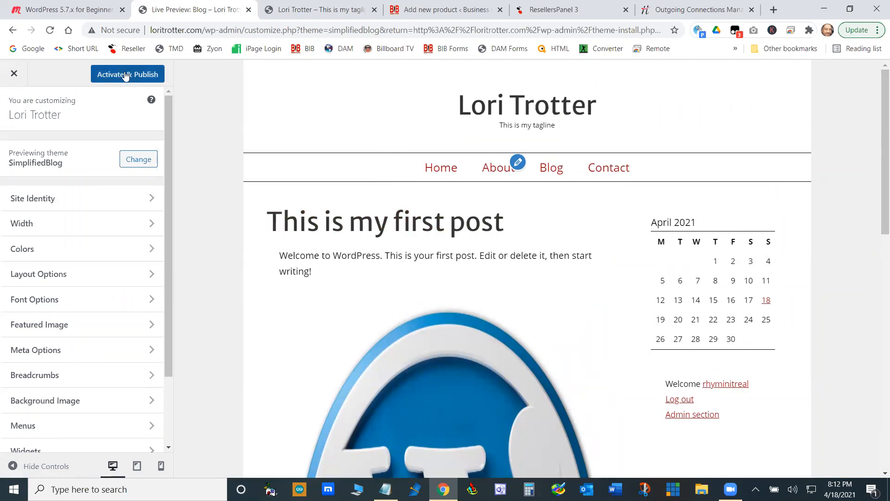
click(143, 82)
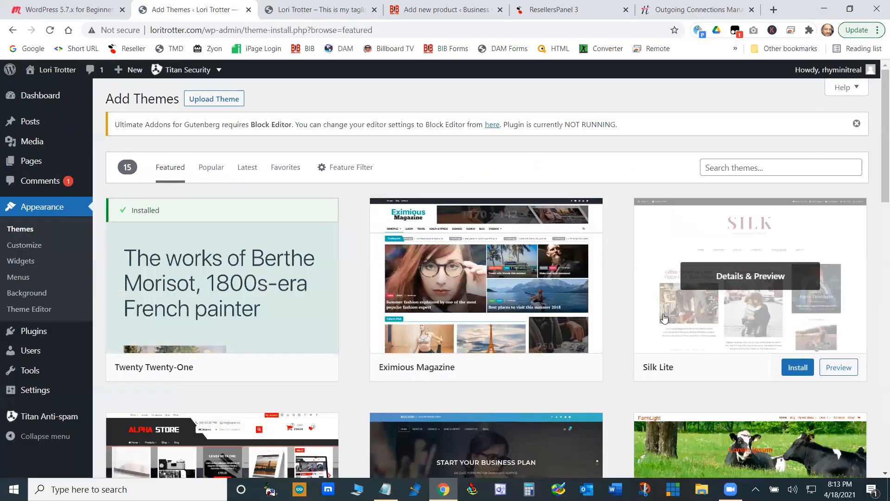
- Install the Bootstrap Basic4 theme, and activate and publish it from its live preview
scroll(662, 323, down, 1)
scroll(662, 322, down, 10)
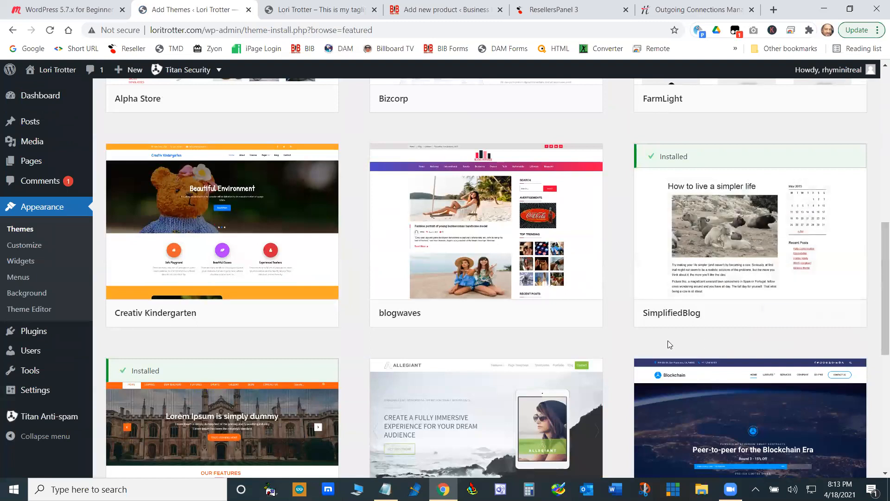
scroll(545, 340, down, 8)
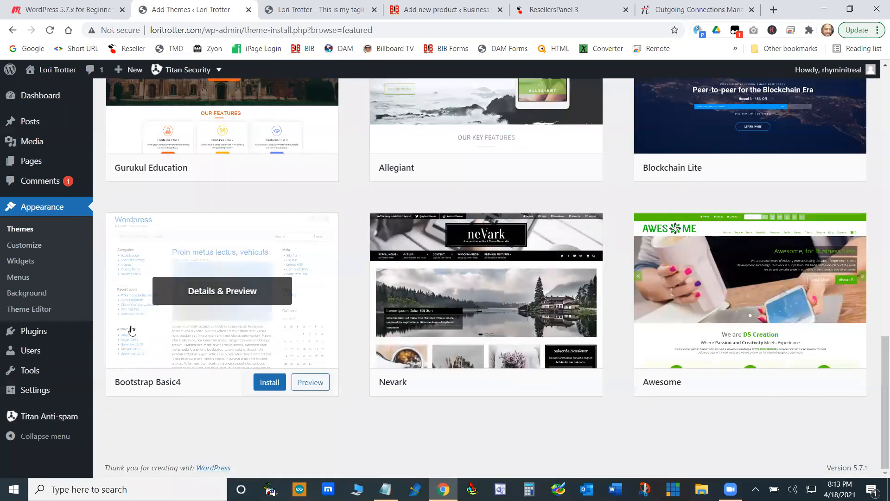
click(271, 385)
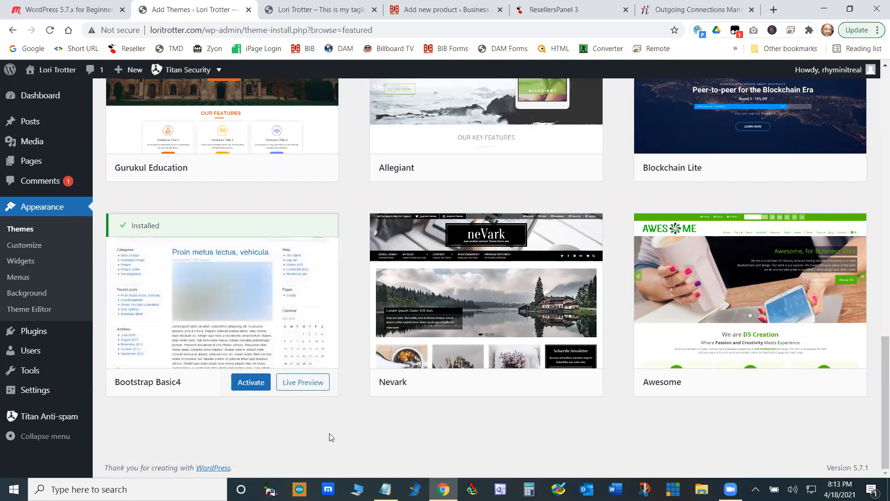
click(303, 383)
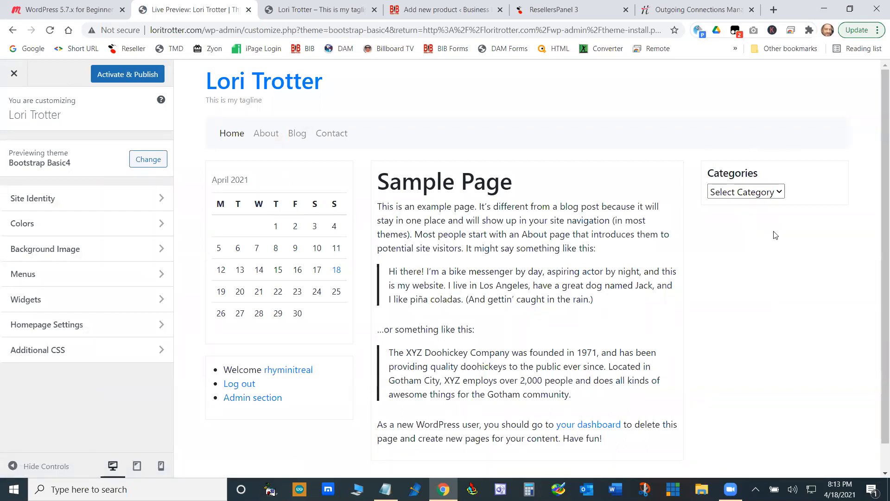
click(125, 75)
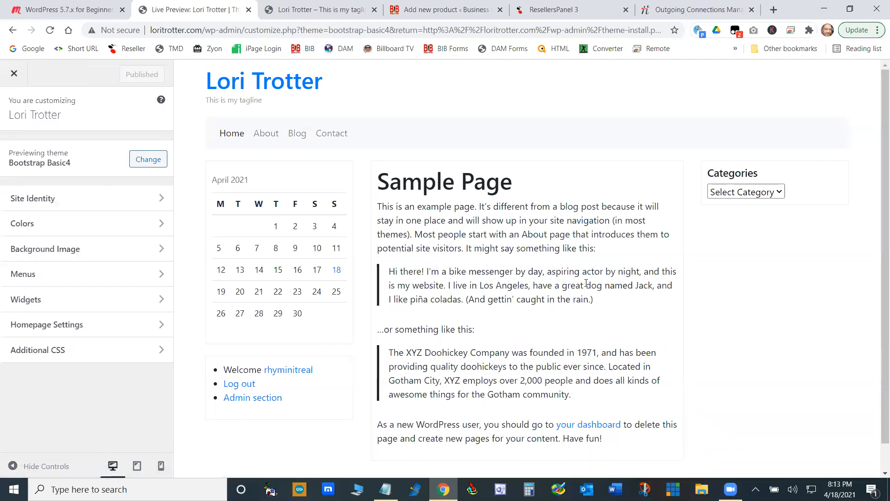
- Reload the live site and check its Home, About and Blog pages in the Bootstrap Basic4 theme
click(327, 13)
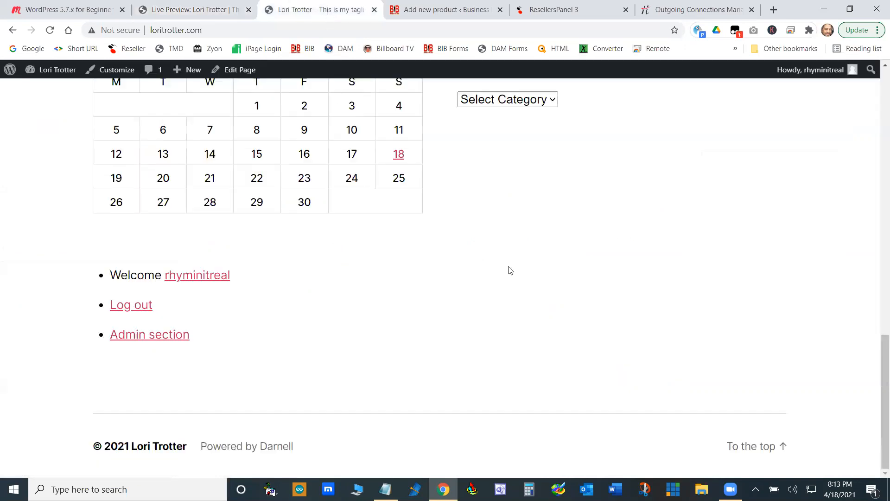
key(F5)
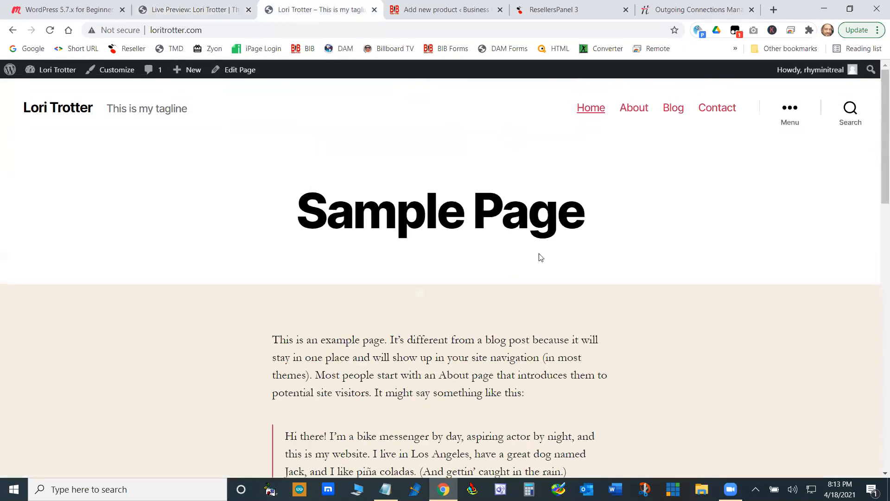
click(590, 107)
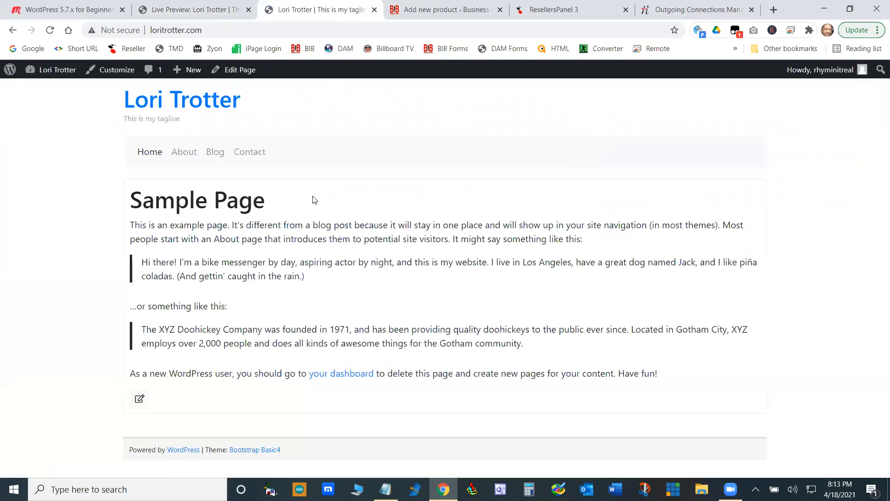
click(184, 152)
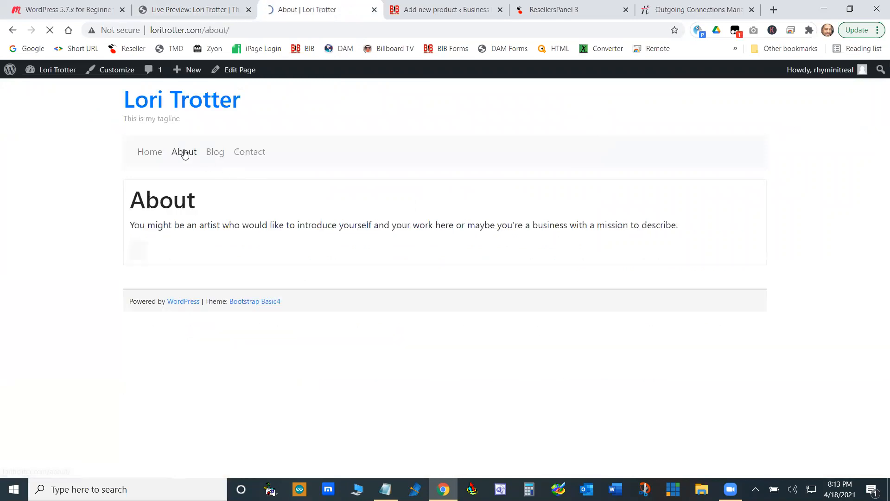
click(214, 153)
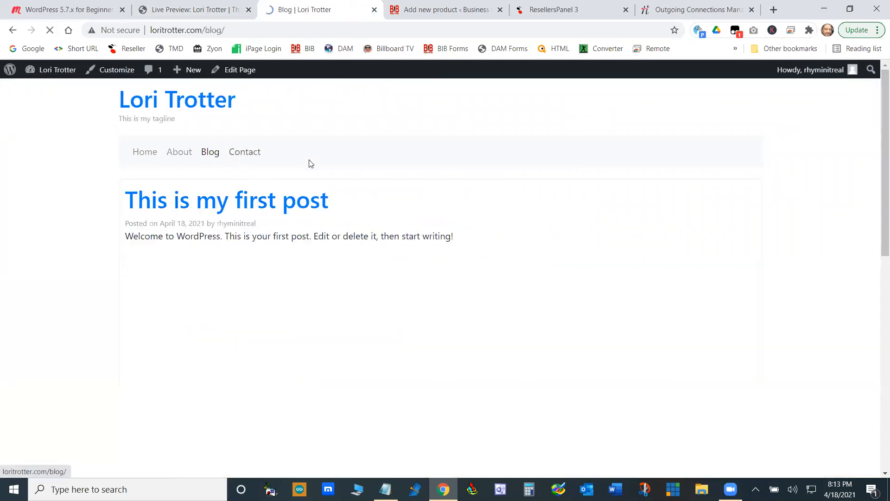
scroll(479, 246, down, 10)
scroll(480, 247, up, 8)
scroll(479, 247, down, 8)
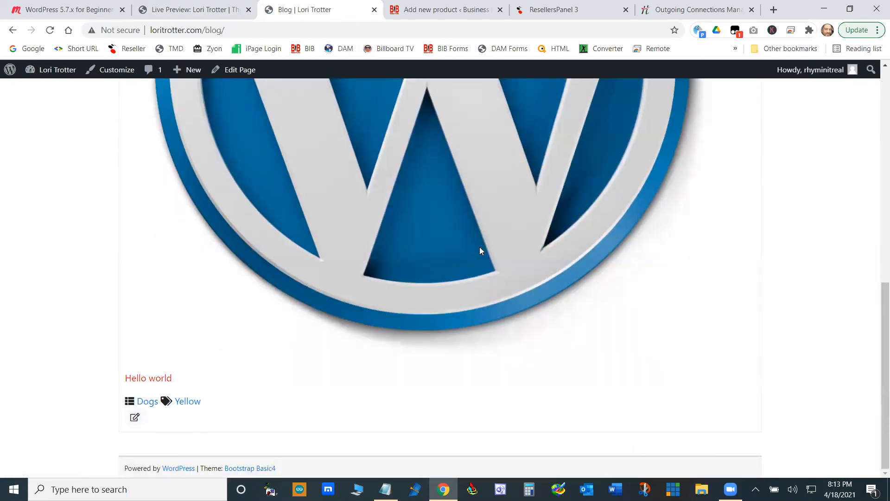
scroll(479, 248, up, 10)
click(150, 152)
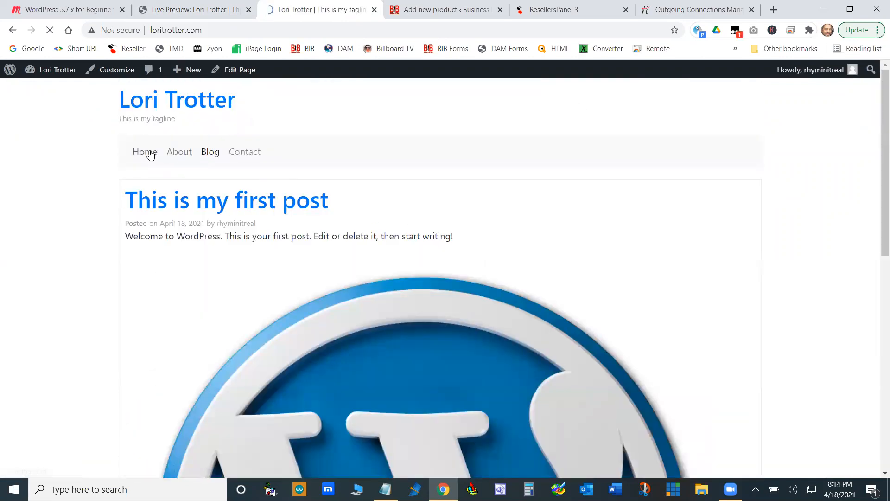
- Leave the theme customizer for the site's Widgets page and add a Calendar widget to the Sidebar left area
click(206, 9)
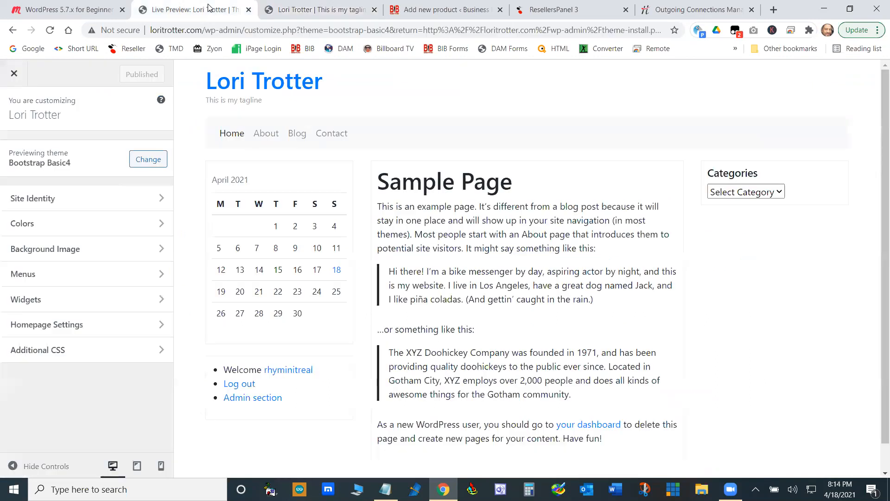
click(14, 73)
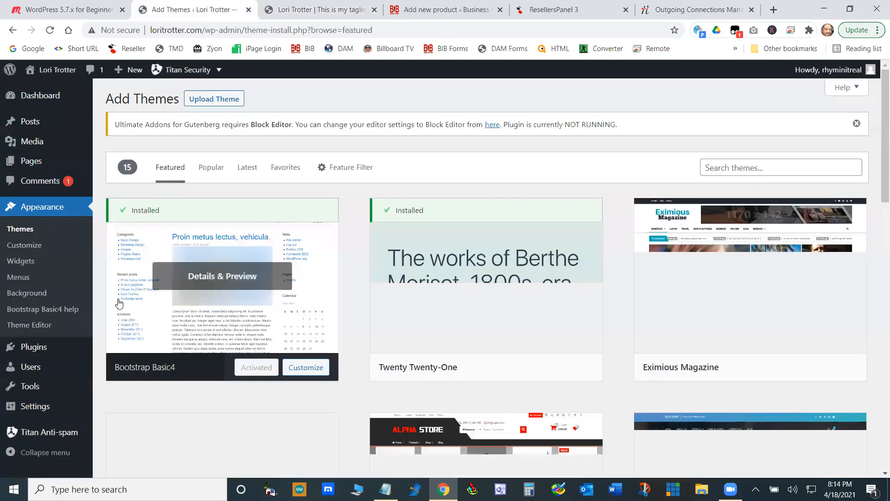
click(22, 262)
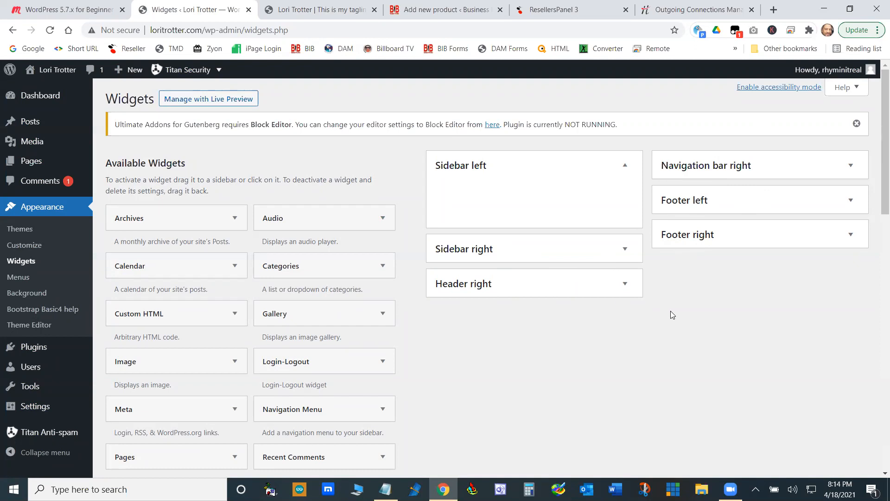
drag(171, 269, 510, 193)
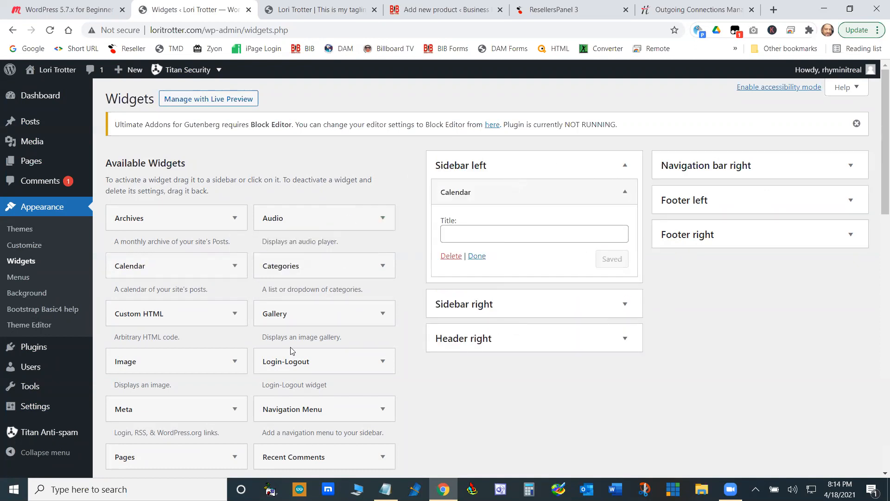
- Expand the Sidebar right, Header right, Navigation bar right, Footer left and Footer right widget areas
click(141, 268)
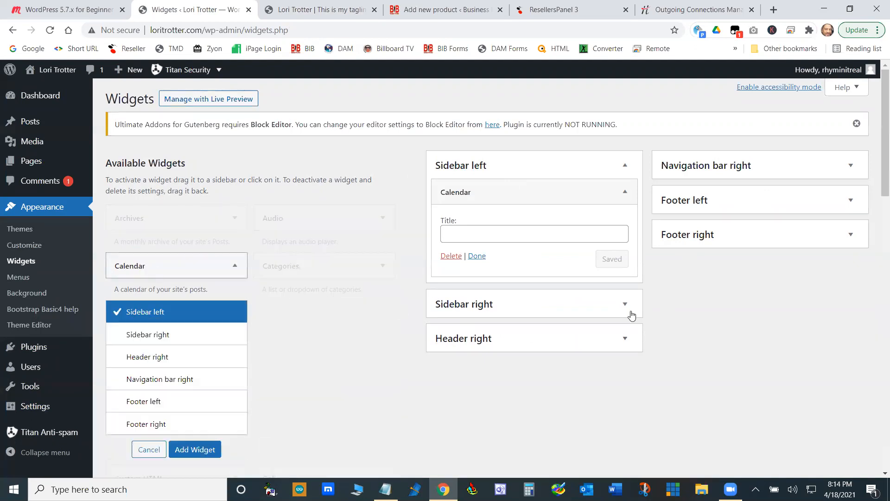
click(623, 306)
click(624, 388)
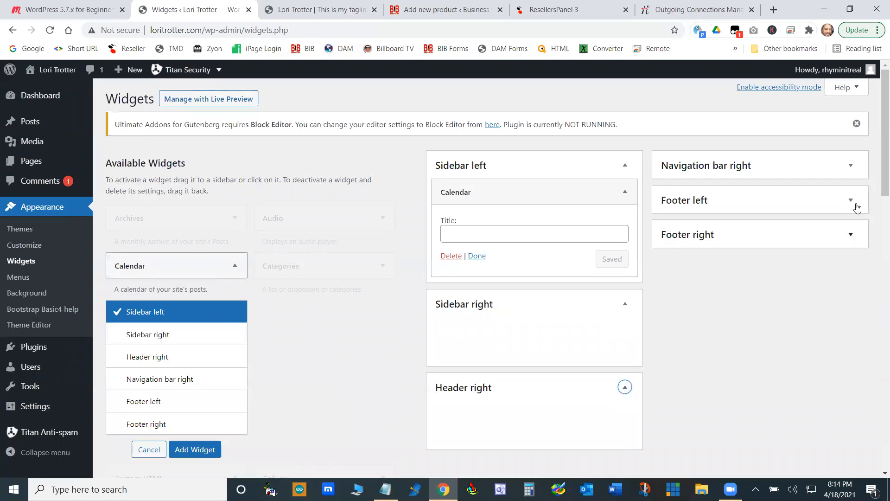
click(851, 165)
click(851, 249)
click(851, 332)
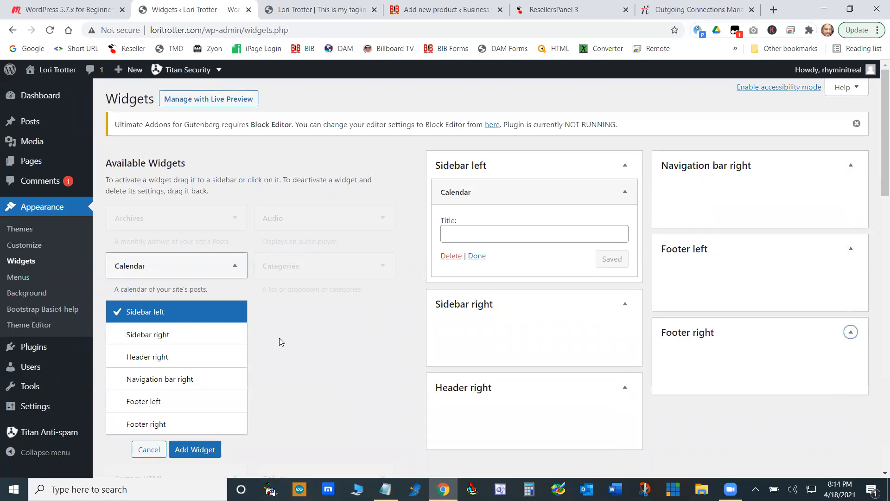
click(146, 452)
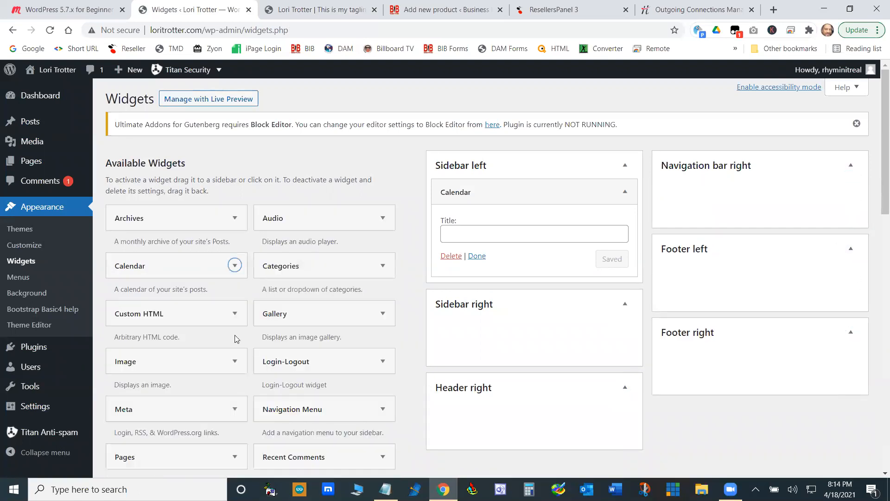
- Add a Calendar widget to each of Sidebar right, Header right, Navigation bar right, Footer left and Footer right
drag(140, 263, 479, 339)
drag(122, 266, 499, 424)
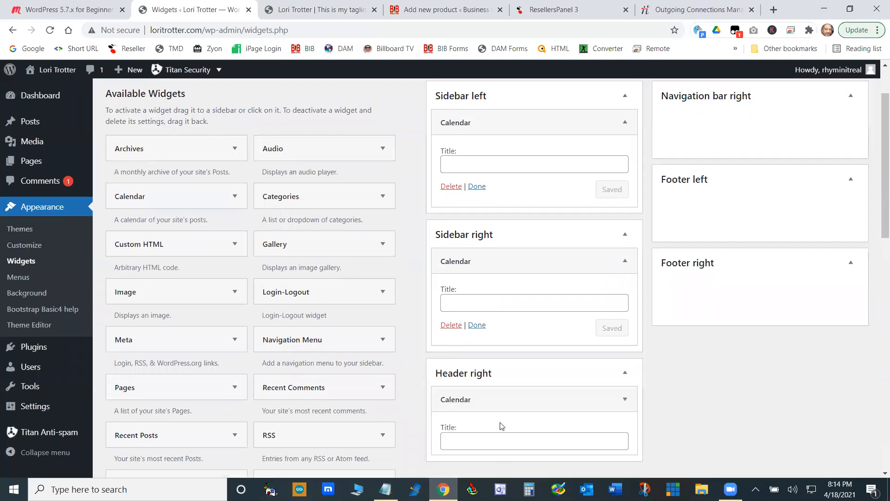
drag(138, 200, 714, 123)
drag(155, 200, 756, 254)
drag(131, 198, 763, 403)
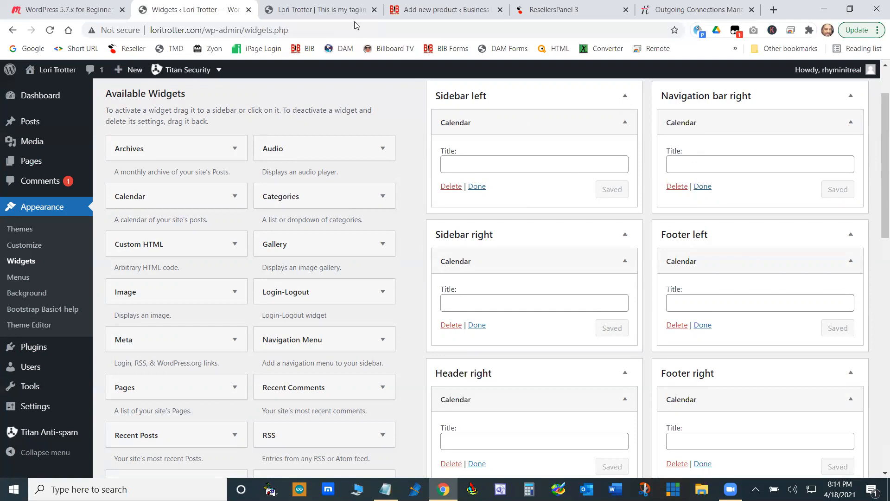
- Reload the live site's home page and examine where each Calendar widget appears, from header to footer
click(334, 9)
click(157, 157)
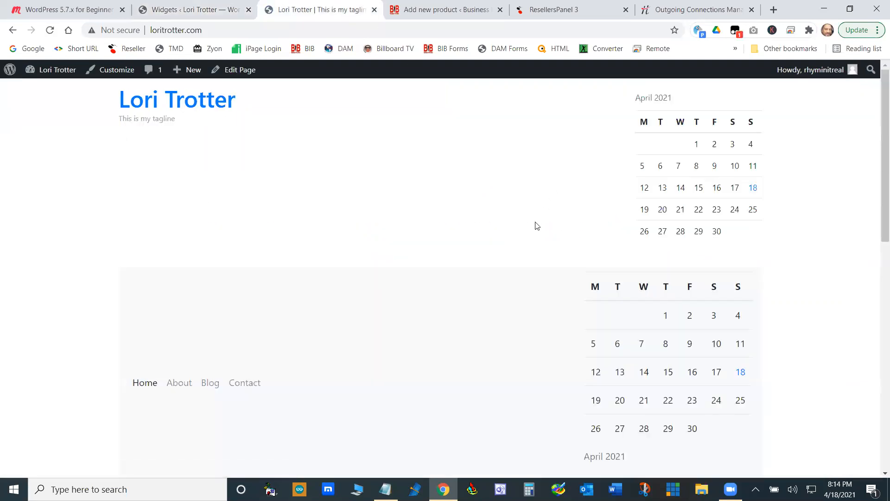
scroll(551, 249, down, 10)
scroll(550, 248, up, 7)
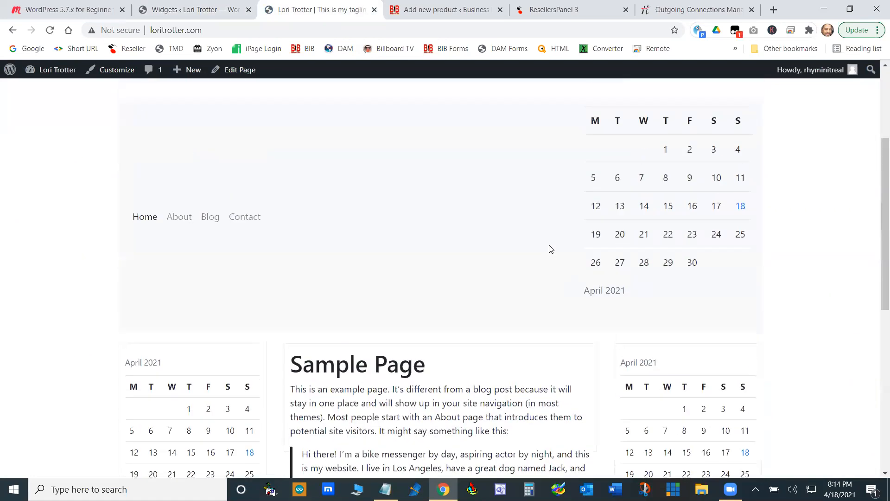
scroll(550, 249, up, 4)
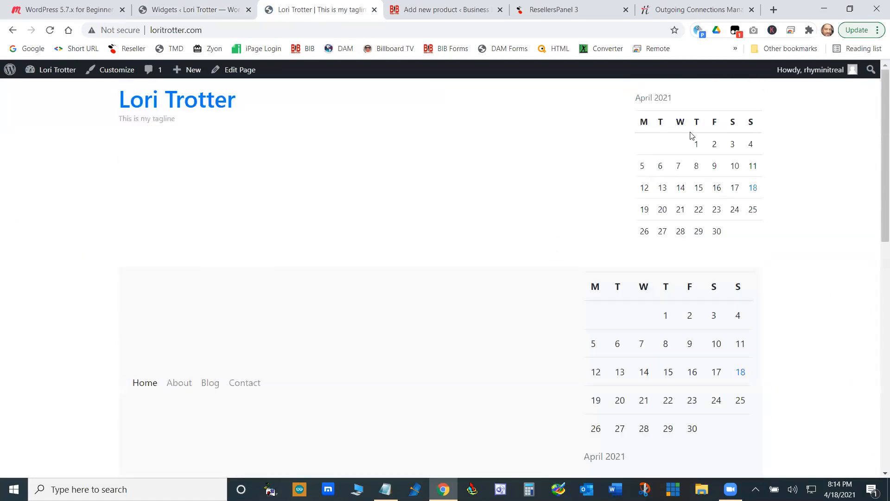
scroll(690, 140, down, 6)
scroll(256, 156, up, 2)
scroll(369, 296, up, 2)
scroll(378, 281, down, 6)
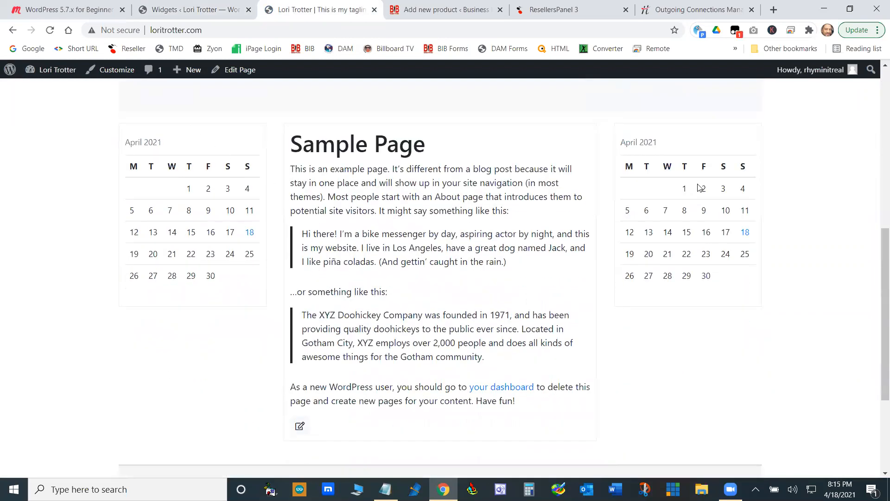
scroll(697, 209, down, 3)
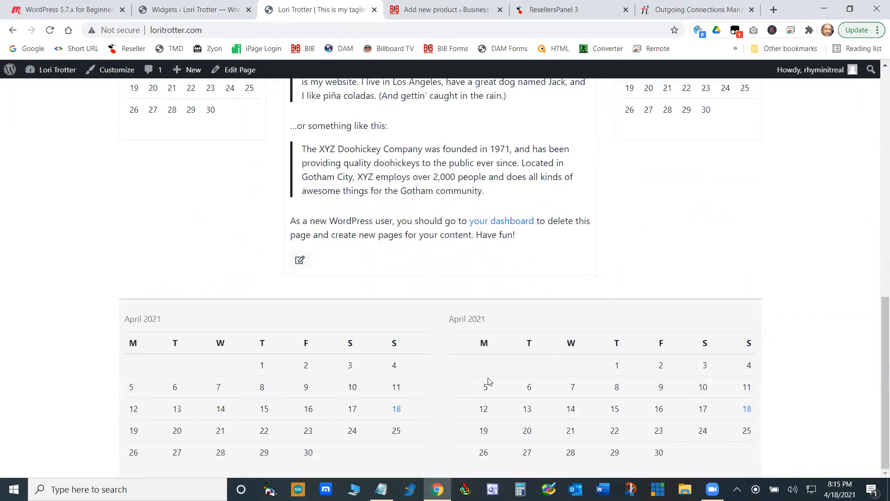
scroll(523, 334, up, 1)
scroll(534, 336, up, 15)
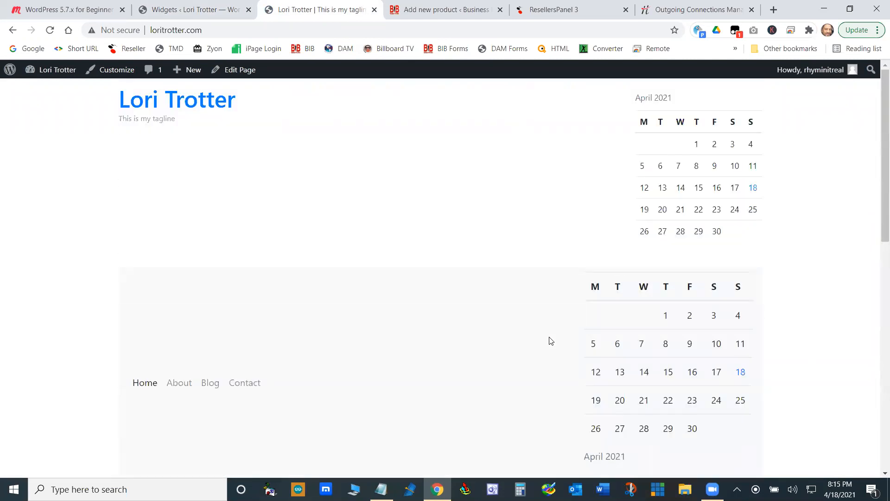
- Return to the Widgets page and remove the Calendar widget from the Sidebar left area
click(216, 8)
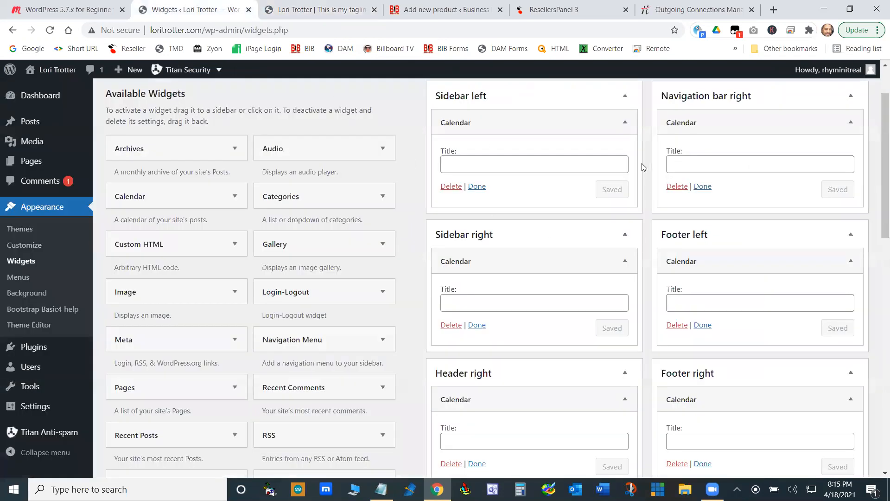
drag(527, 122, 386, 204)
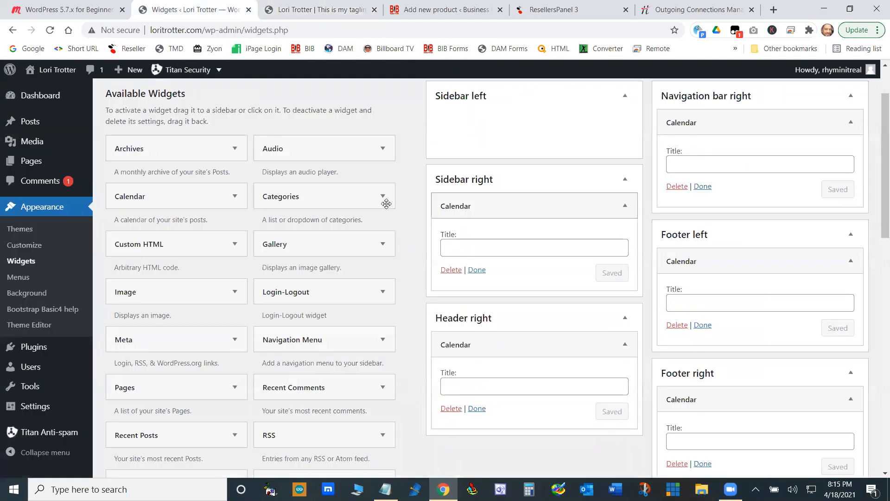
- Remove the Calendar widgets from all remaining sidebar, header, navigation bar and footer areas, and reload the live home page to check
drag(533, 281, 297, 243)
drag(777, 111, 199, 141)
drag(716, 205, 74, 183)
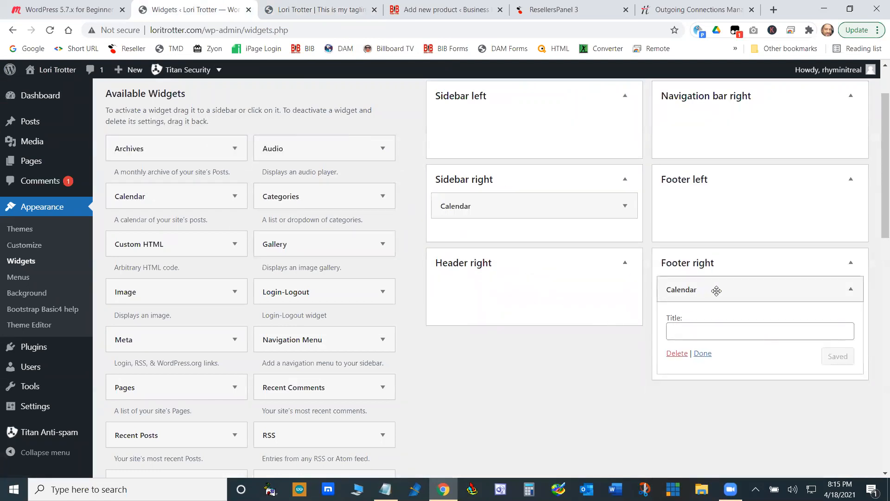
drag(717, 291, 198, 290)
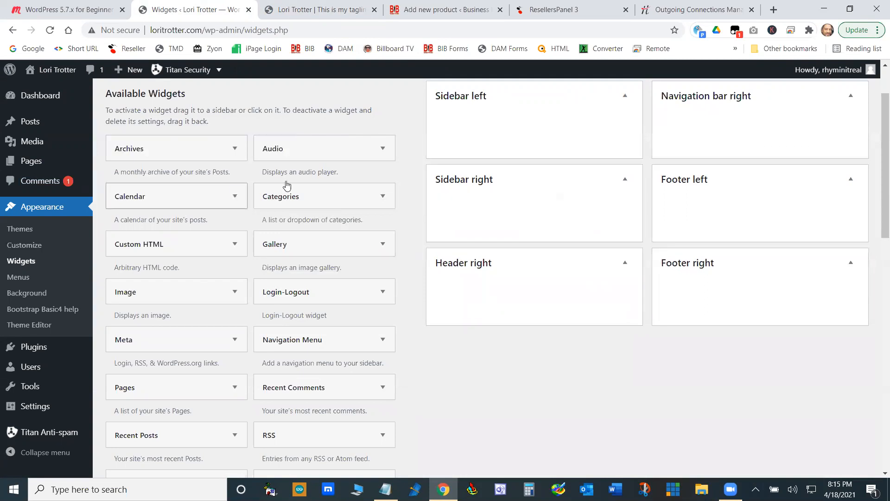
click(339, 9)
click(223, 99)
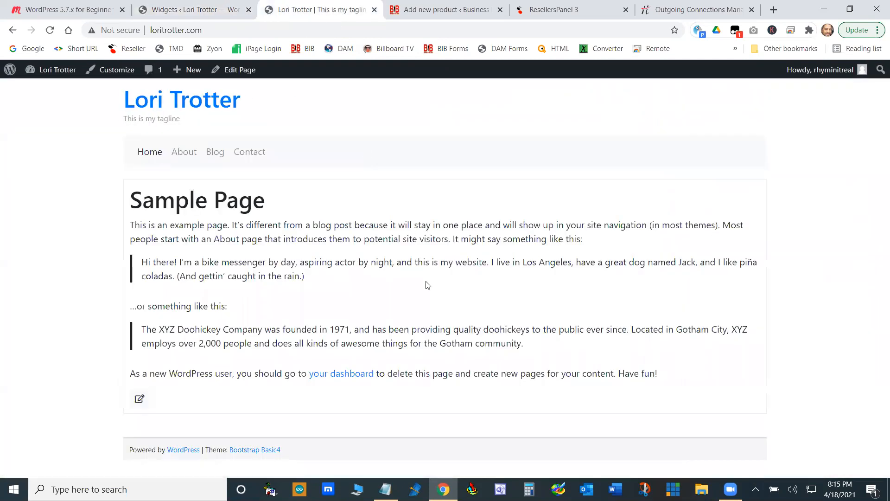
- Open the Menus admin page, select Primary (Primary Menu) for editing, and review its structure and display location settings
click(216, 11)
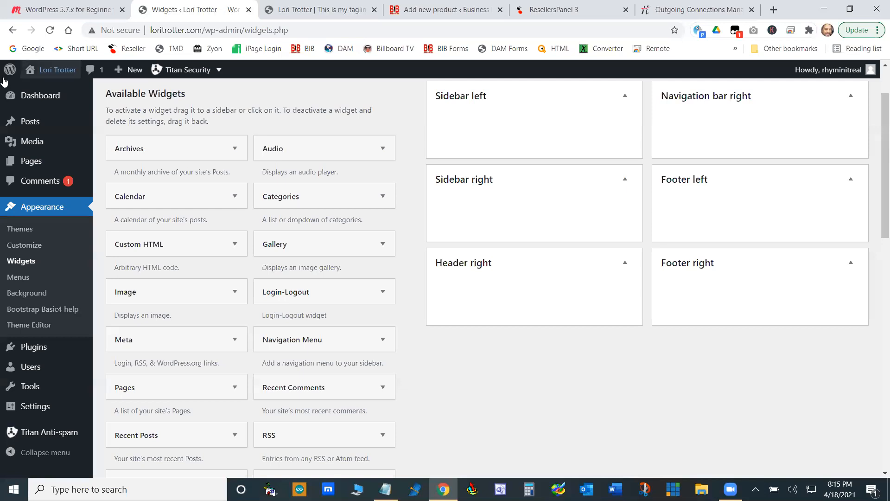
click(20, 277)
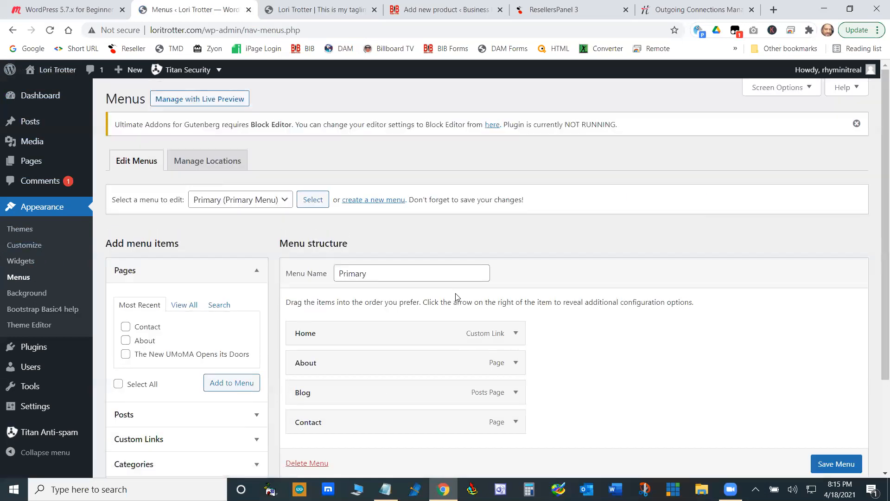
click(291, 204)
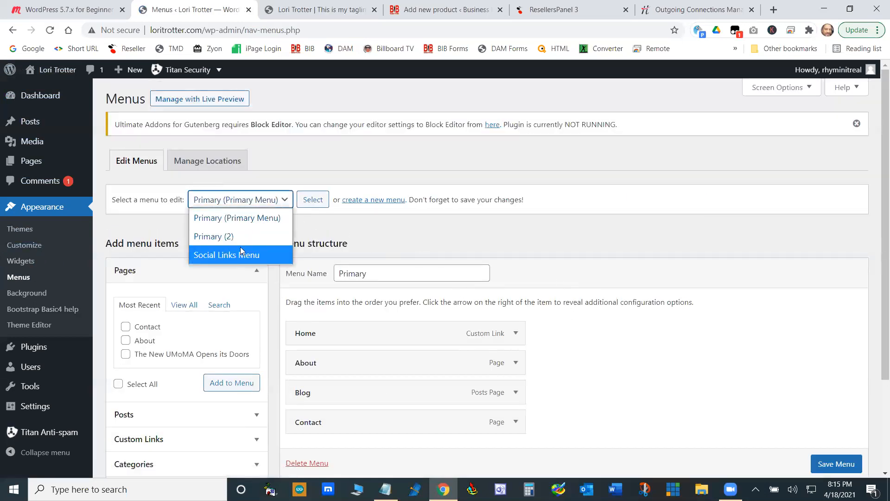
click(242, 219)
click(311, 201)
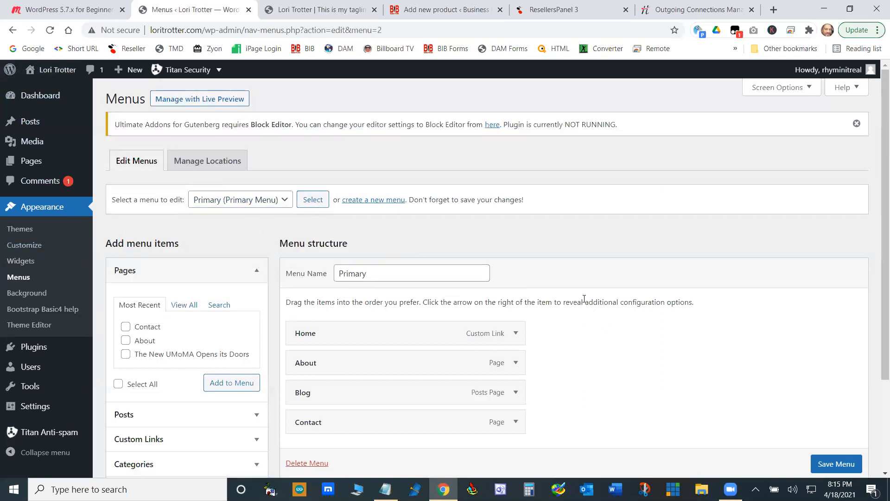
scroll(575, 297, down, 3)
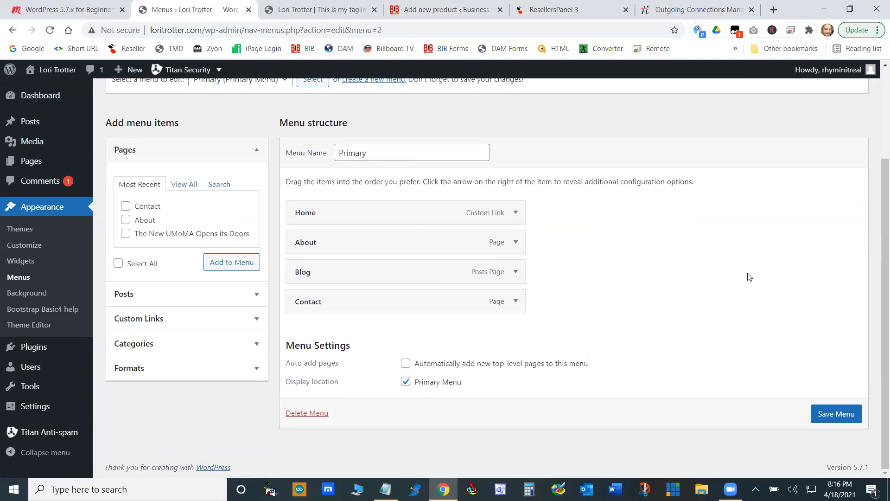
scroll(744, 275, up, 3)
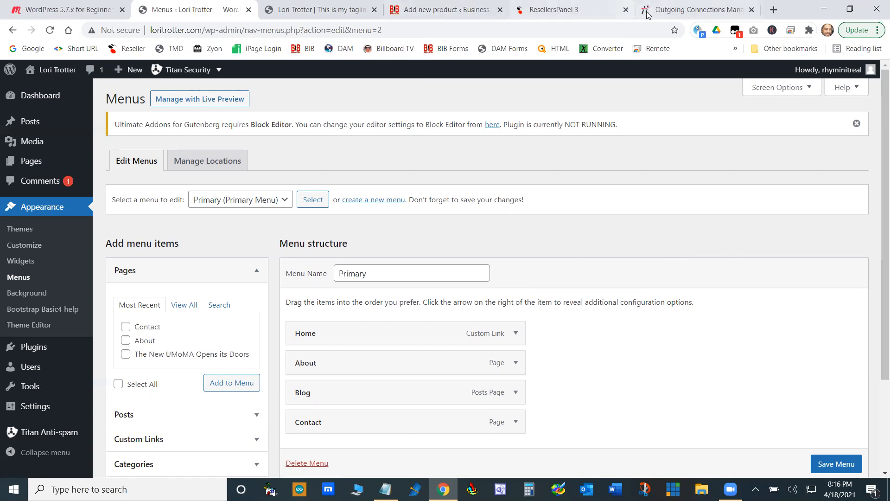
- Open the Business In The Black live home page and examine its navigation menu and sidebar
click(449, 3)
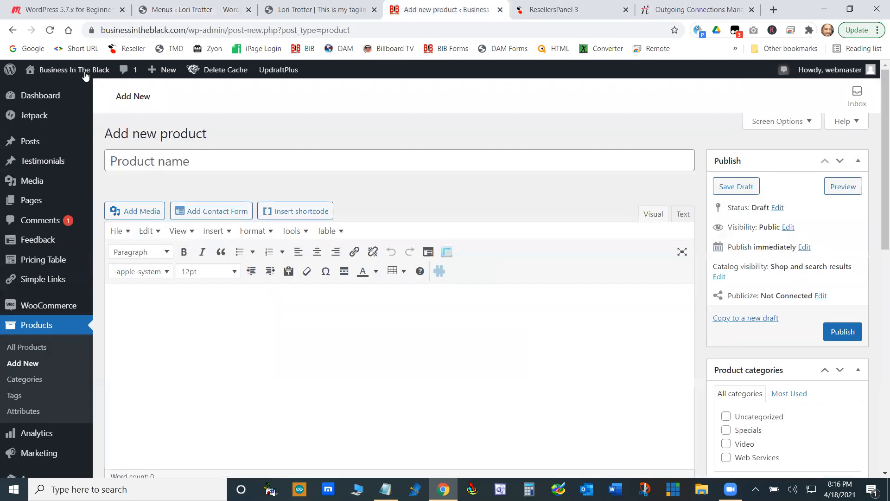
mouse_move(73, 70)
click(50, 96)
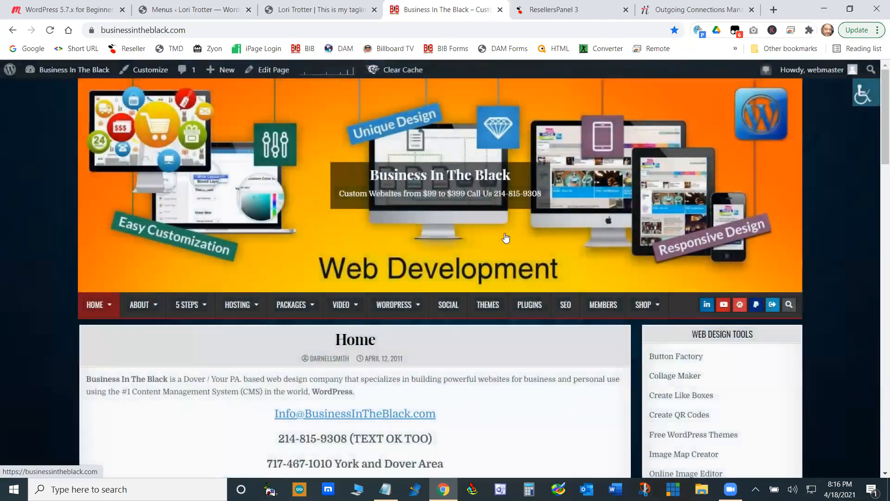
mouse_move(637, 314)
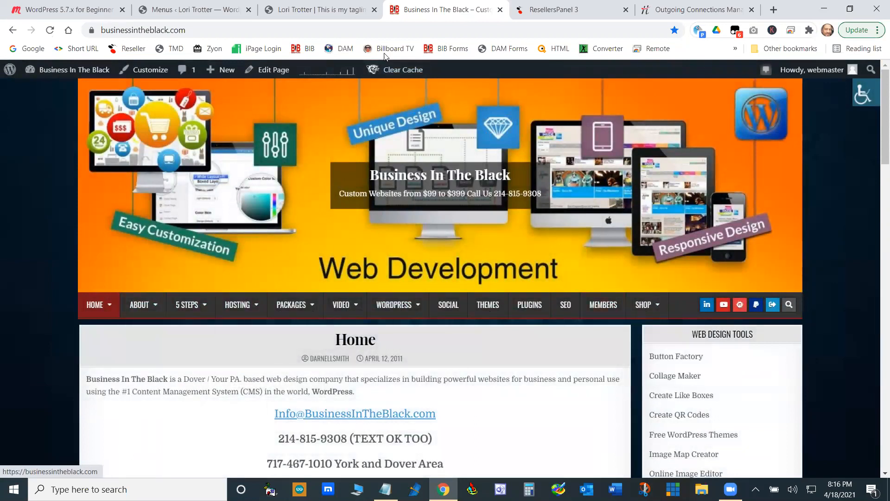
- Examine the two navigation menus on the Digital Advertising Media home page and compare them with the original site's home page and Menus page
click(344, 49)
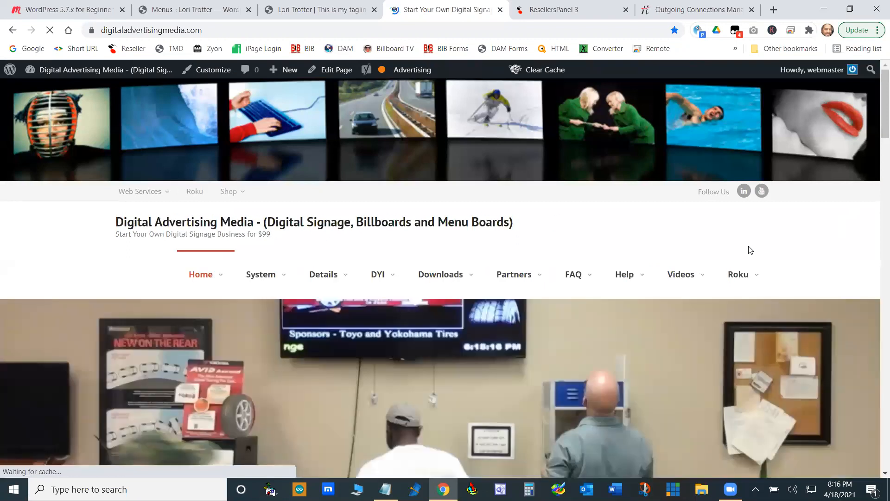
mouse_move(243, 194)
mouse_move(261, 284)
mouse_move(246, 271)
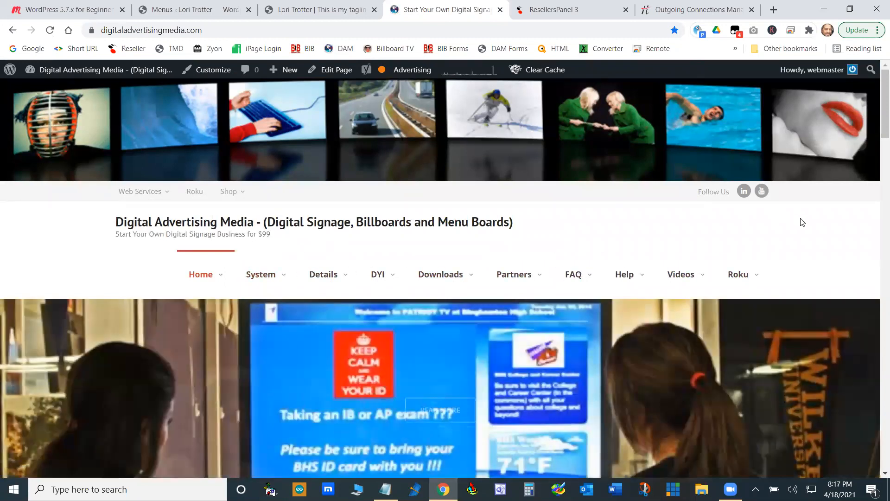
click(309, 9)
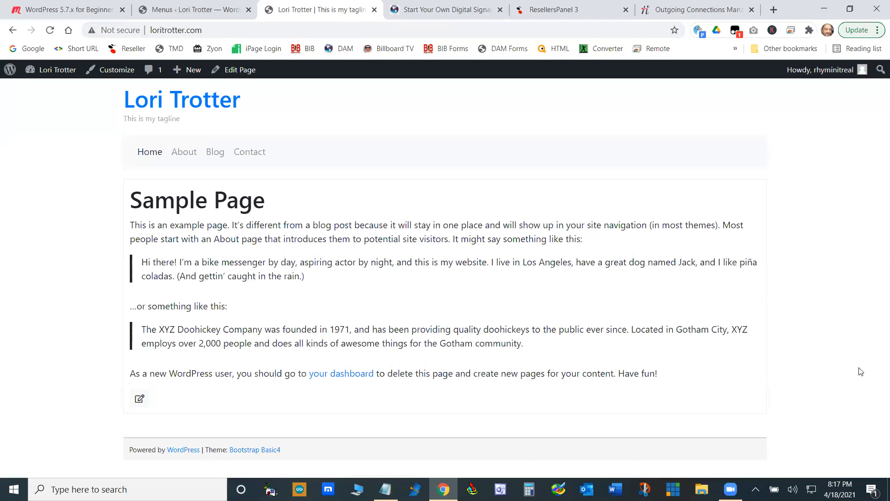
click(204, 11)
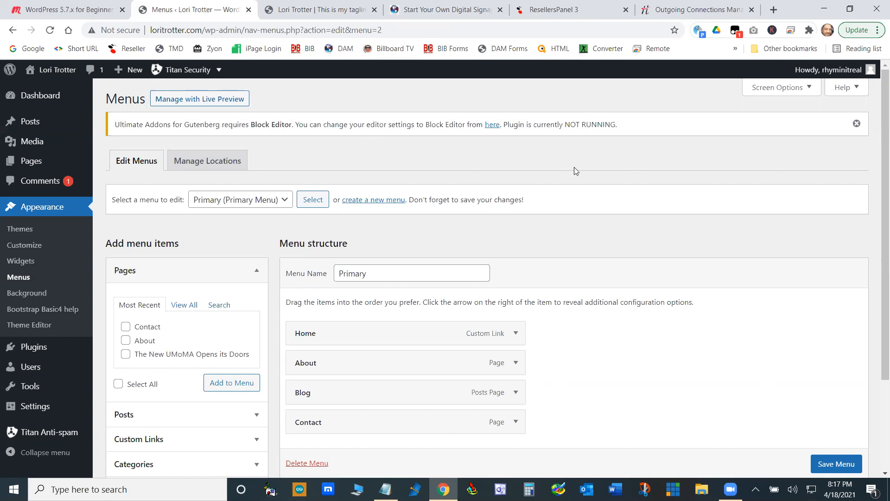
- Open the Digital Advertising Media home page in its editor, then go back to the Business In The Black home page
click(457, 6)
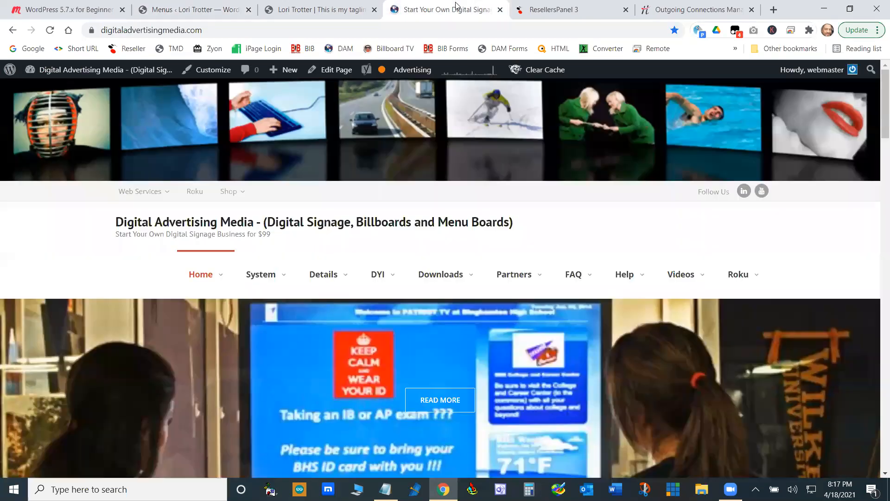
mouse_move(114, 74)
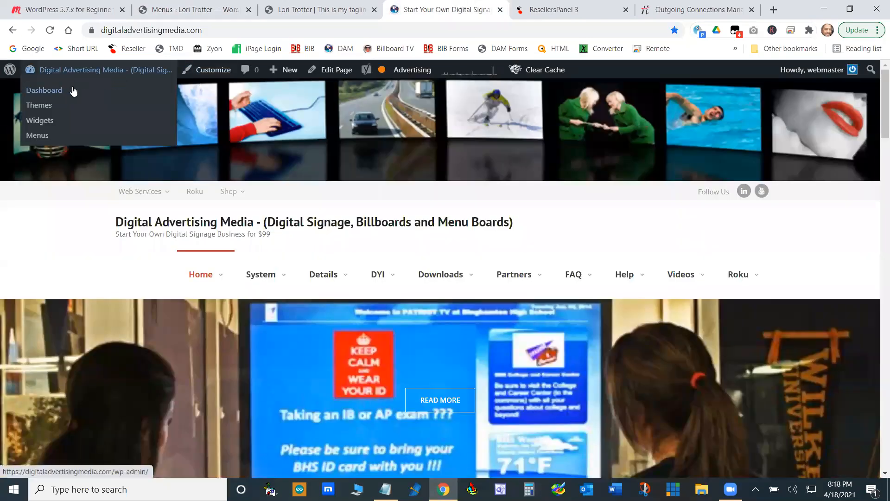
click(332, 69)
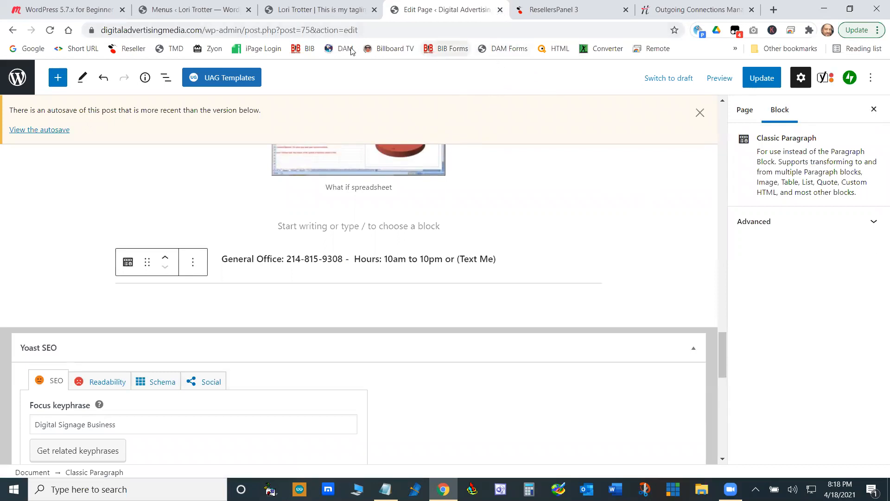
click(305, 49)
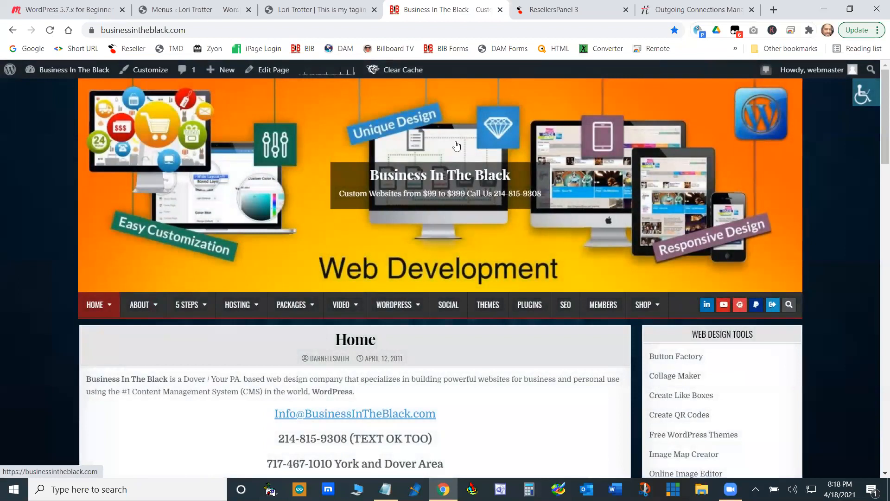
- Return to the original site's admin, open the About page for editing, and inspect its page attributes and screen options
click(204, 9)
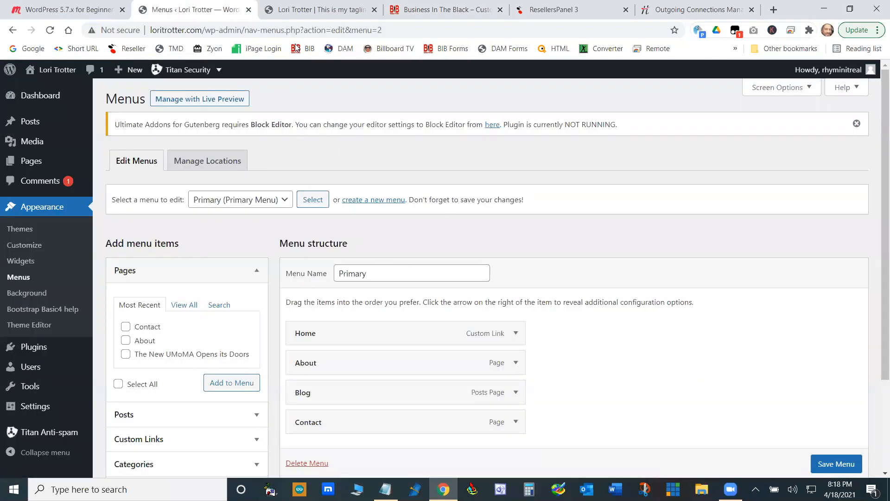
mouse_move(35, 165)
click(114, 164)
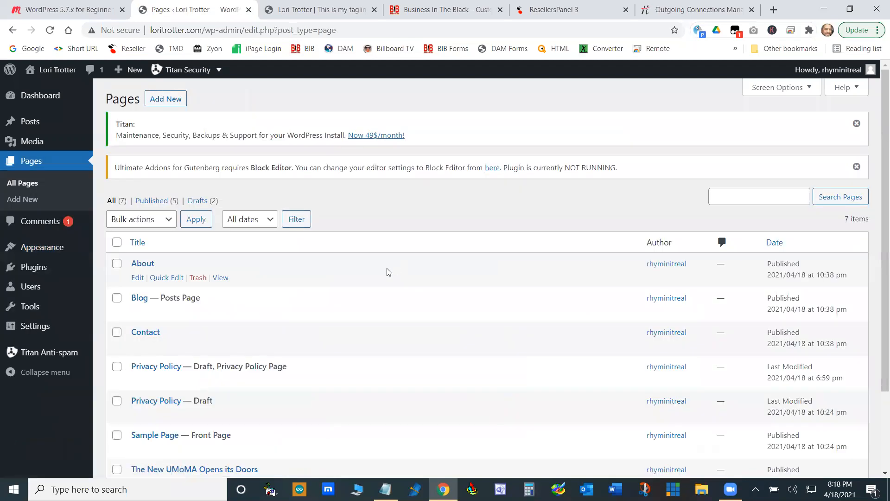
click(136, 278)
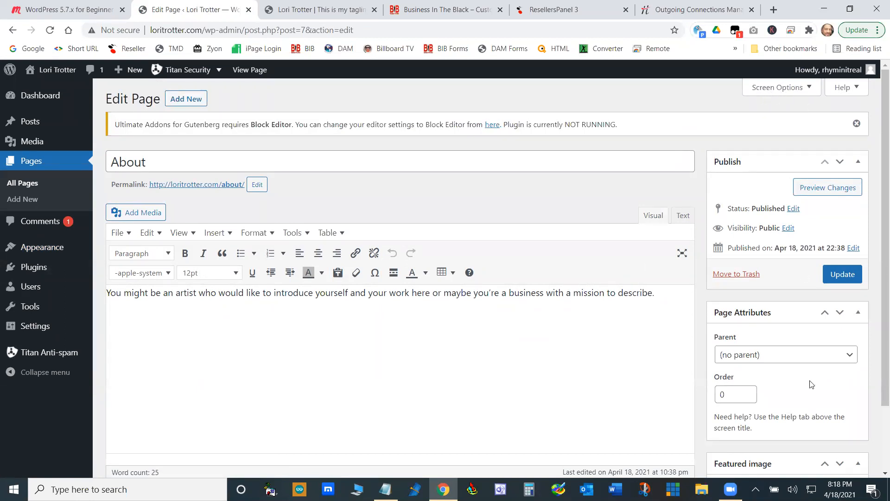
click(808, 88)
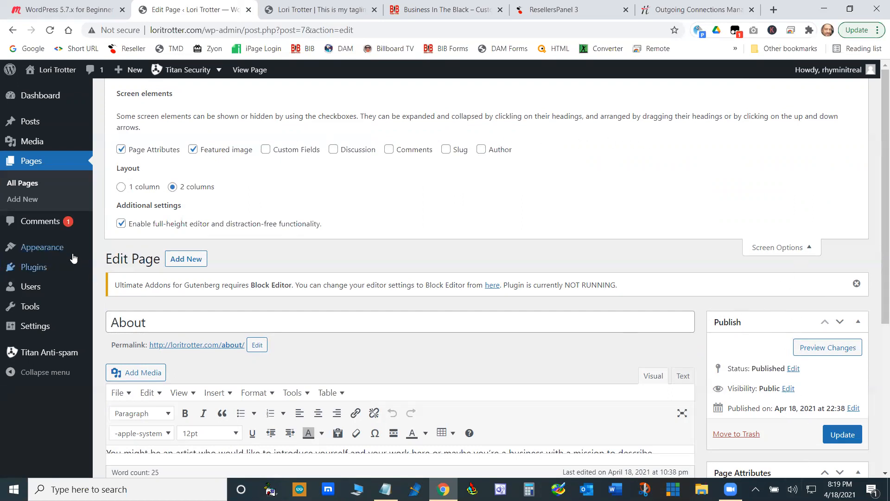
- Activate the Twenty Twenty theme from the installed themes
mouse_move(73, 258)
click(119, 250)
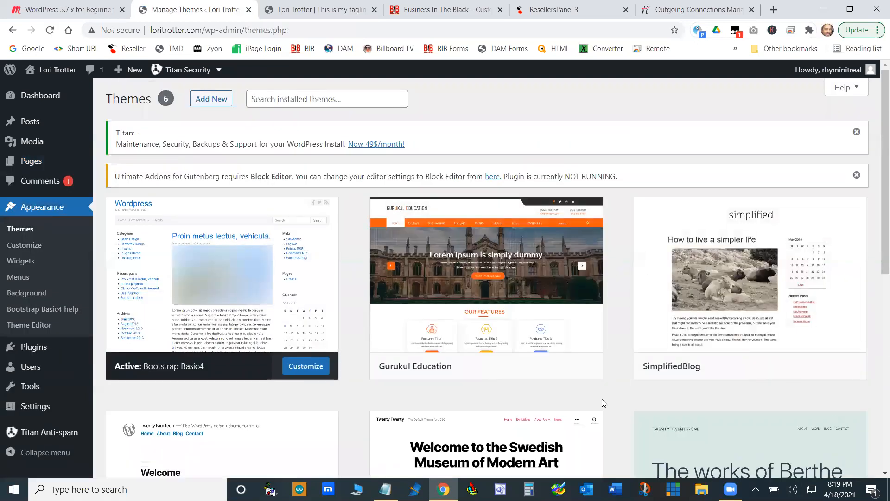
scroll(579, 392, down, 2)
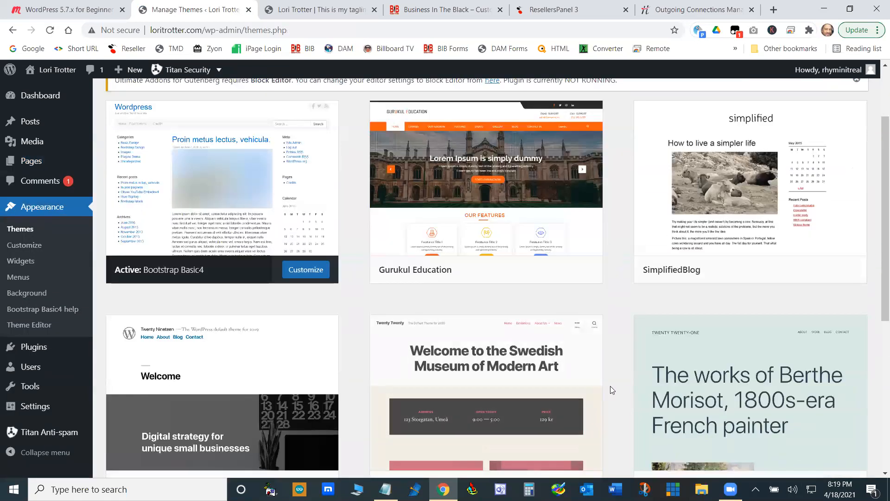
scroll(610, 386, down, 4)
mouse_move(510, 189)
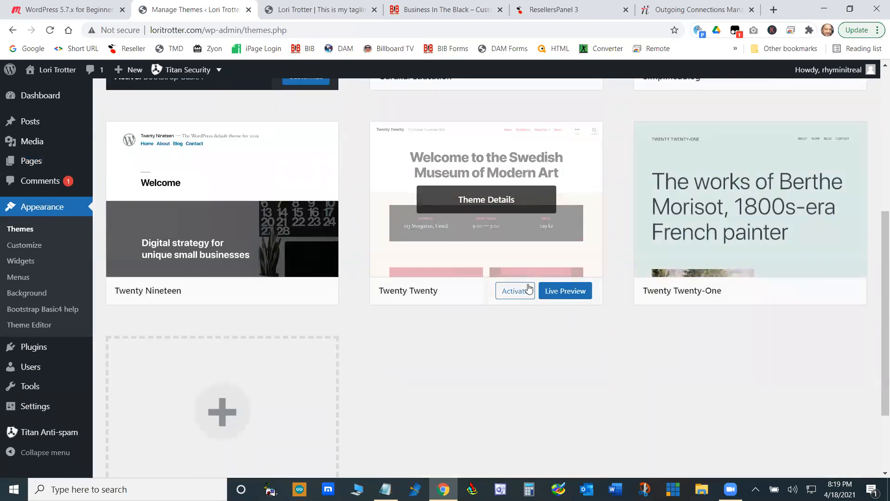
click(515, 291)
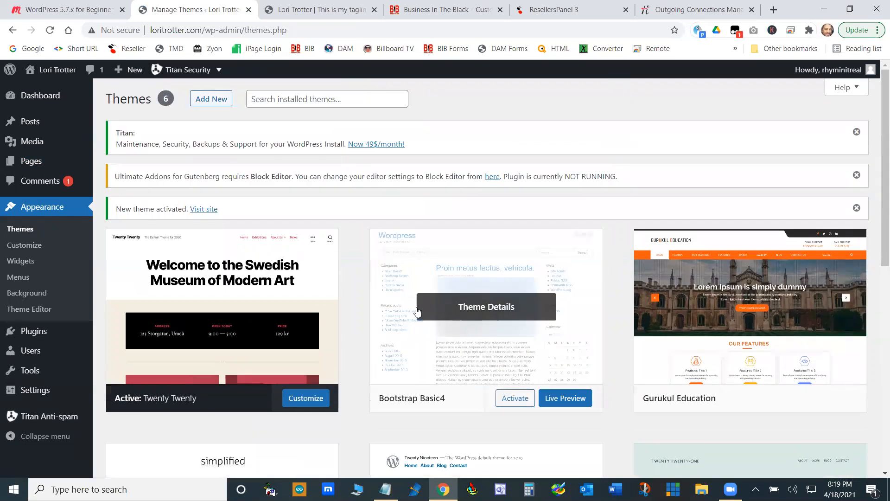
- Open the Blog page and the About page for editing in turn, and inspect the About page's template attribute and screen options
mouse_move(38, 141)
click(113, 164)
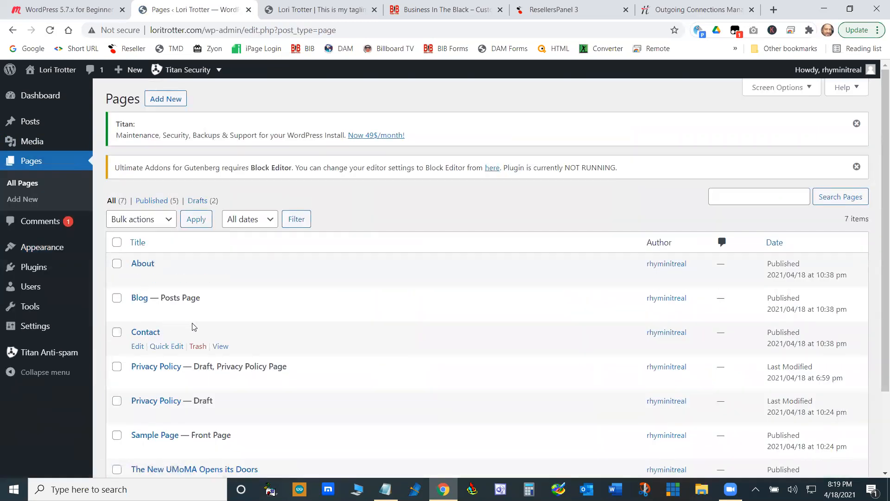
scroll(183, 330, down, 3)
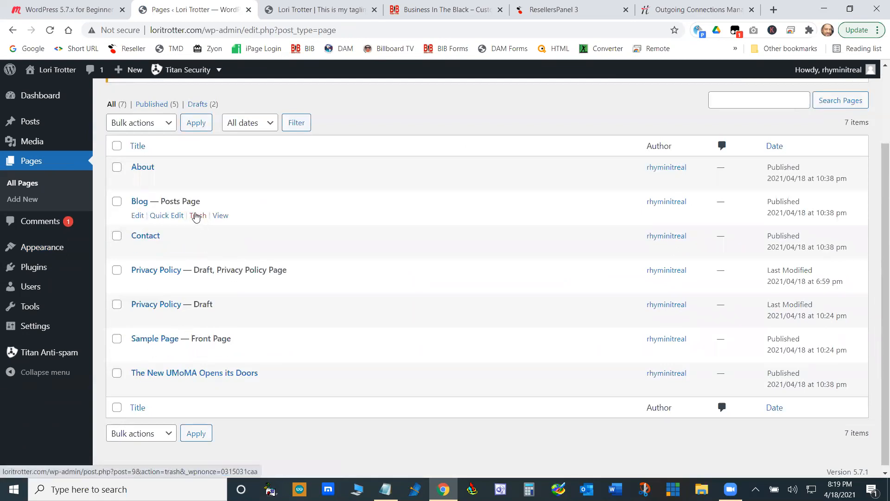
click(137, 216)
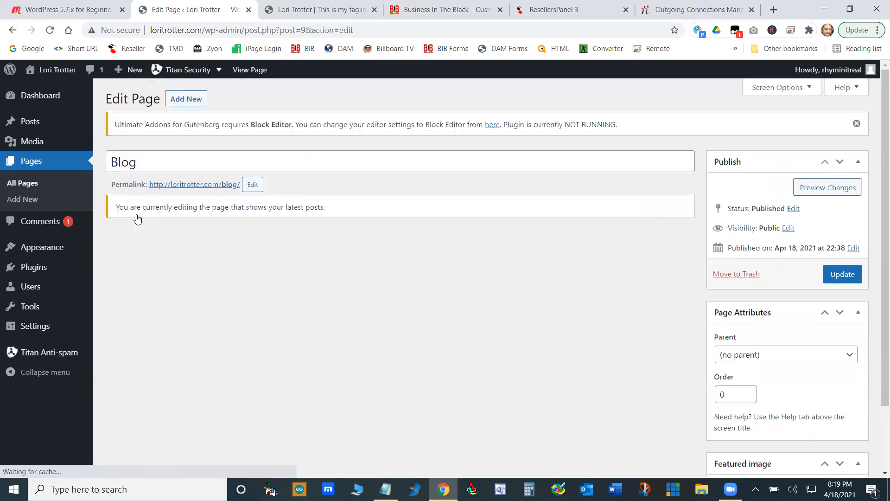
click(13, 30)
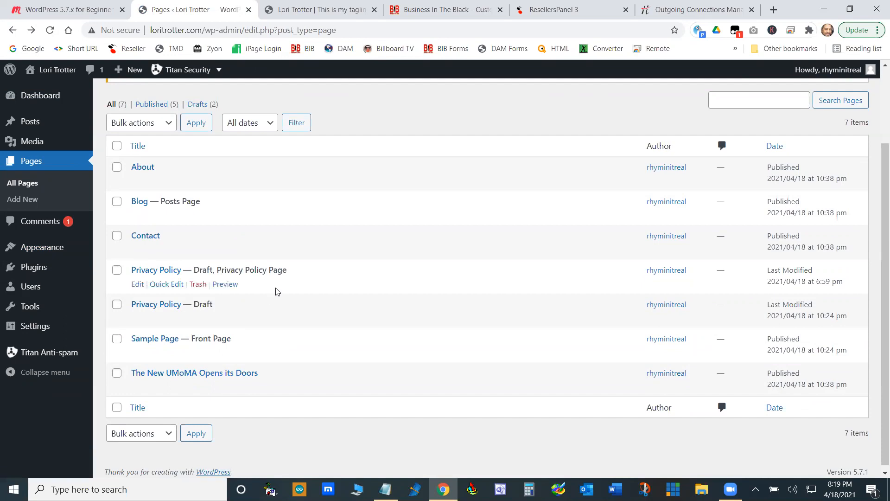
click(135, 182)
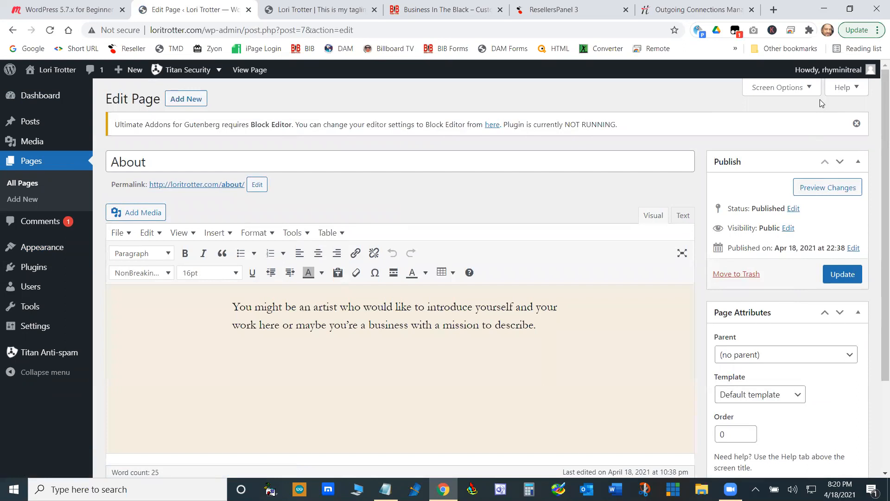
click(809, 89)
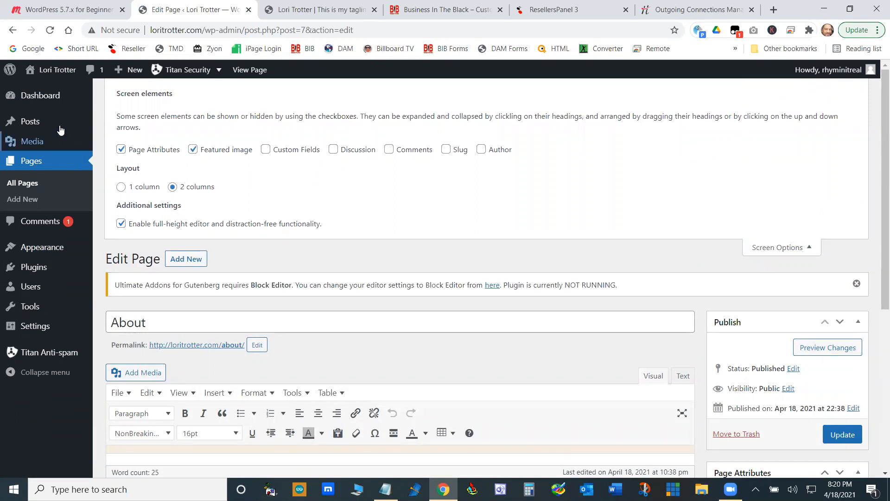
- Open "This is my first post" for editing and compare its current revision with the earlier autosave
mouse_move(38, 123)
click(124, 128)
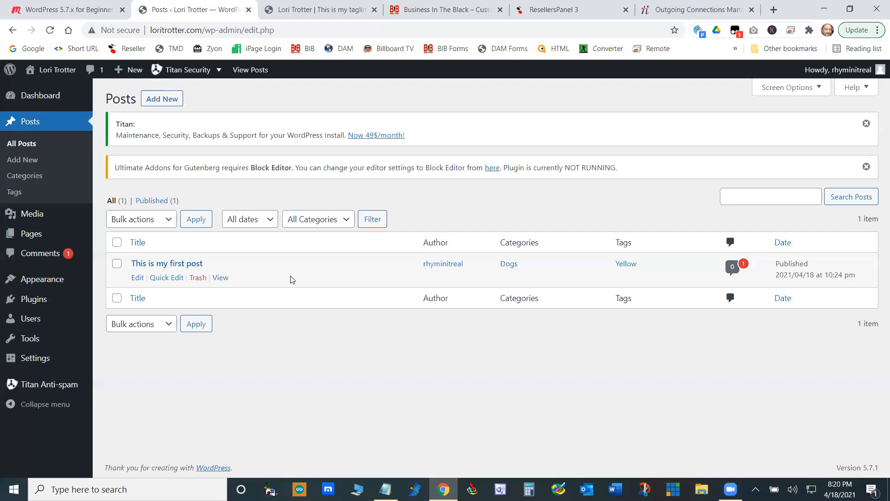
click(138, 278)
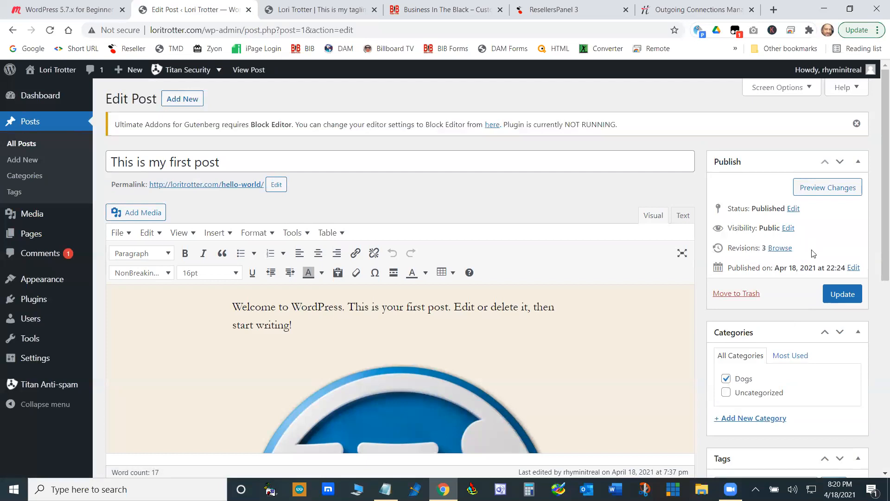
click(781, 248)
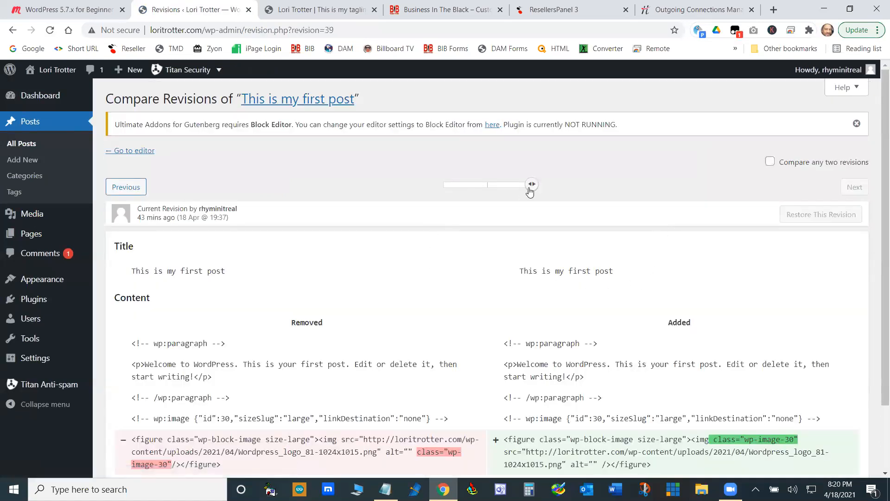
drag(530, 191, 487, 185)
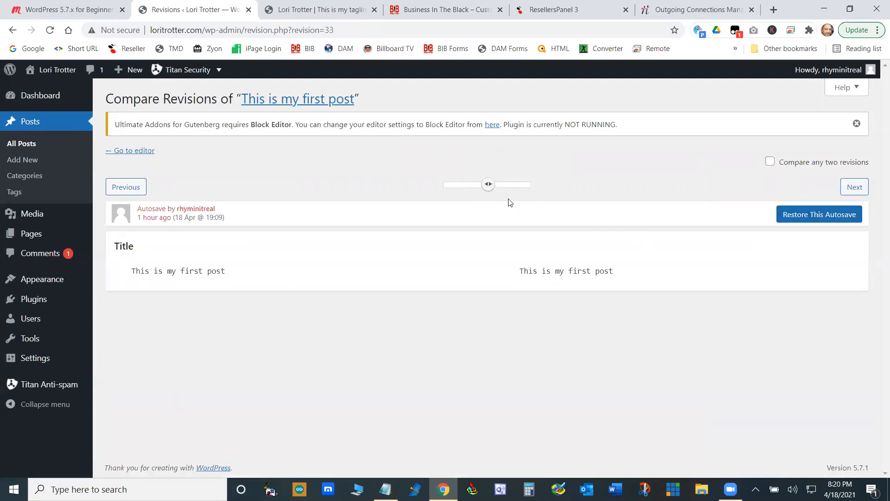
mouse_move(489, 185)
mouse_down()
mouse_move(443, 186)
mouse_move(488, 185)
mouse_up()
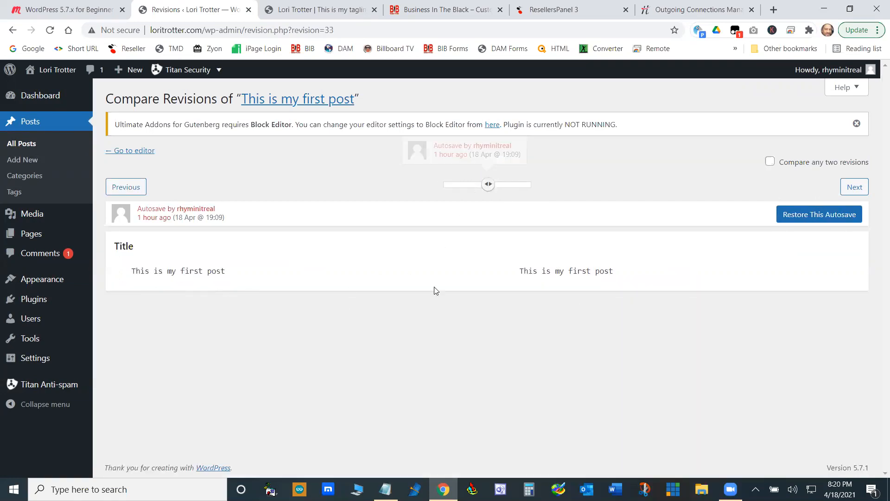
drag(490, 184, 541, 187)
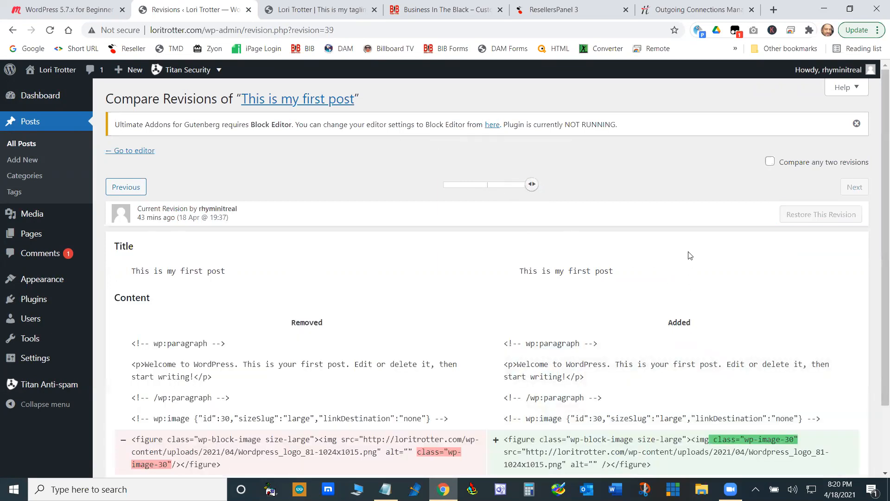
- Switch to the Business In The Black site, open its Home page for editing, and browse the page's revisions
click(453, 11)
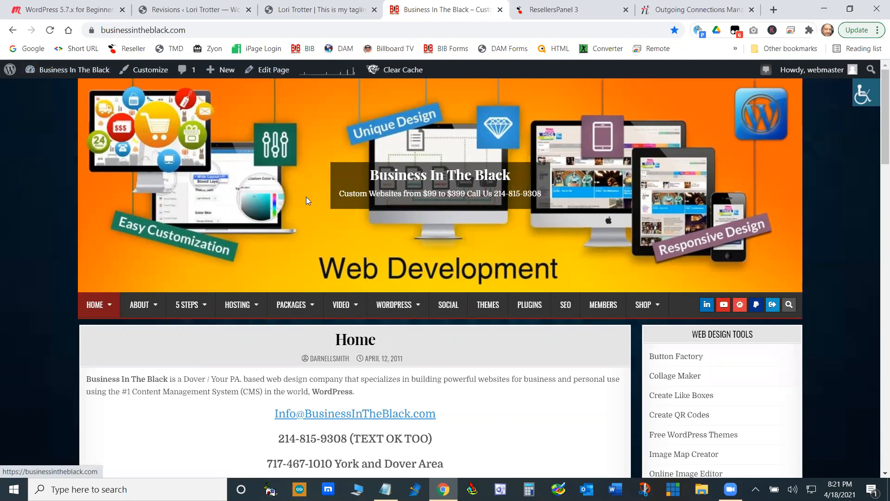
mouse_move(287, 305)
scroll(288, 305, down, 8)
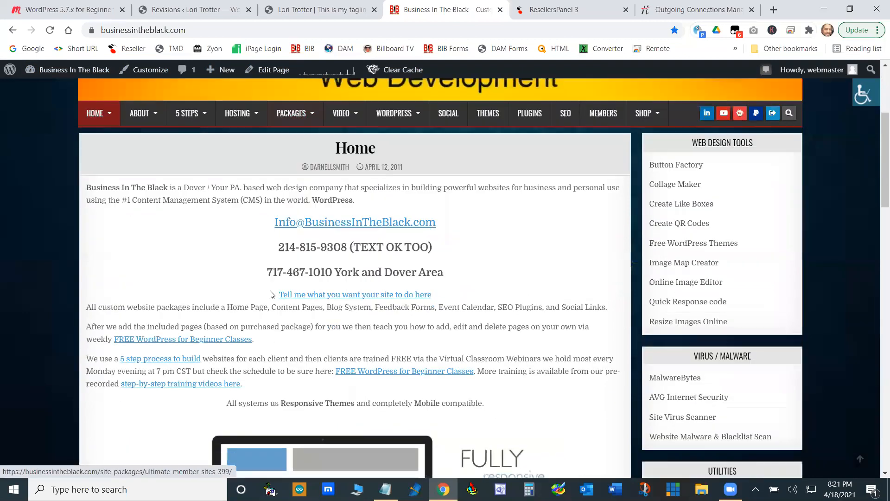
scroll(204, 124, up, 4)
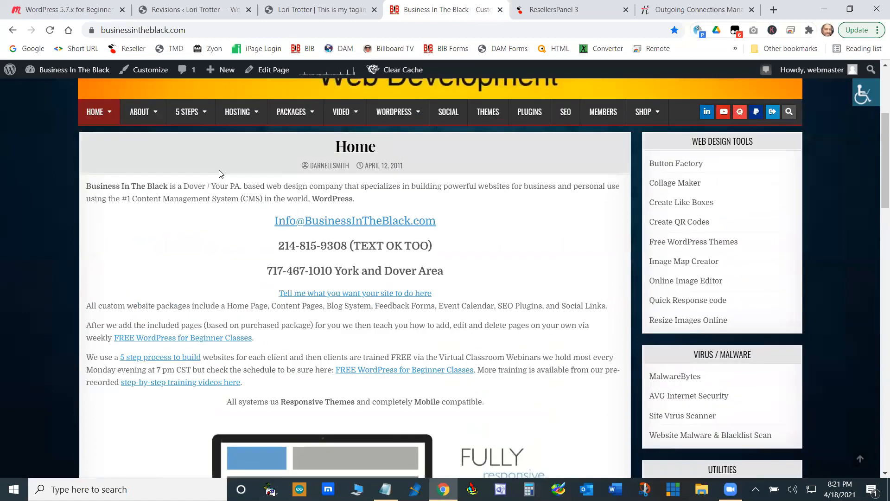
click(273, 70)
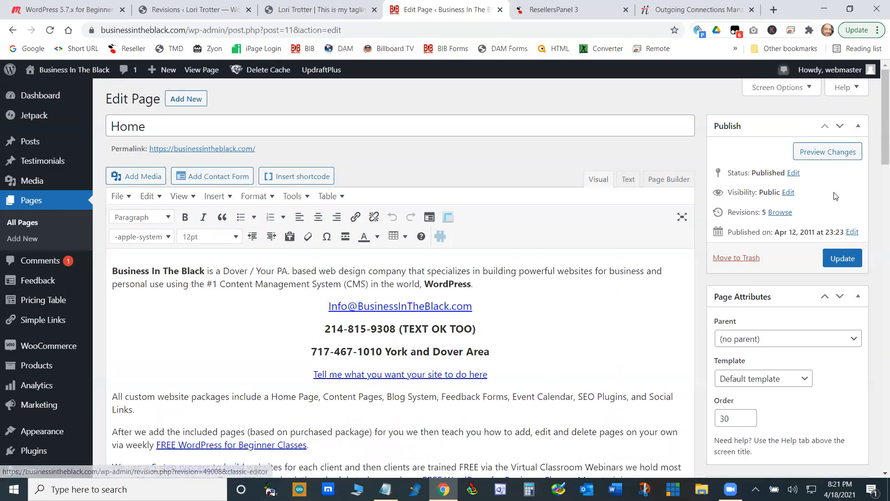
click(780, 213)
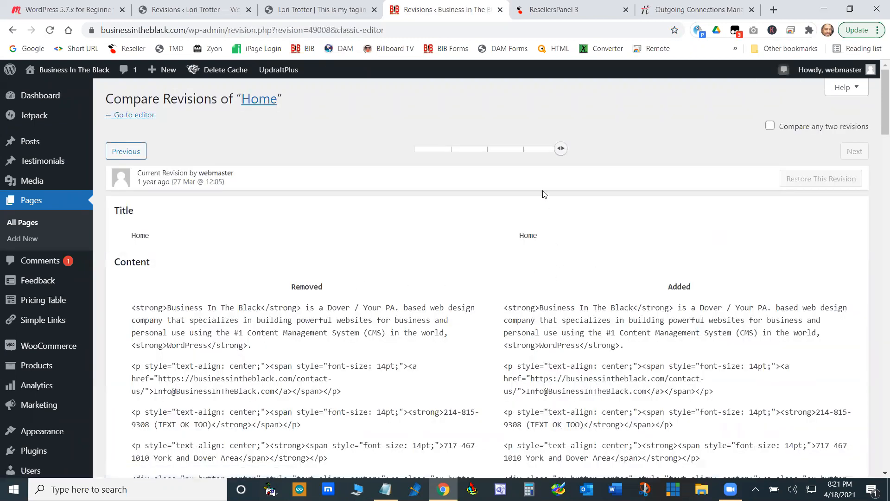
mouse_move(561, 149)
mouse_down()
mouse_move(424, 154)
mouse_move(558, 147)
mouse_up()
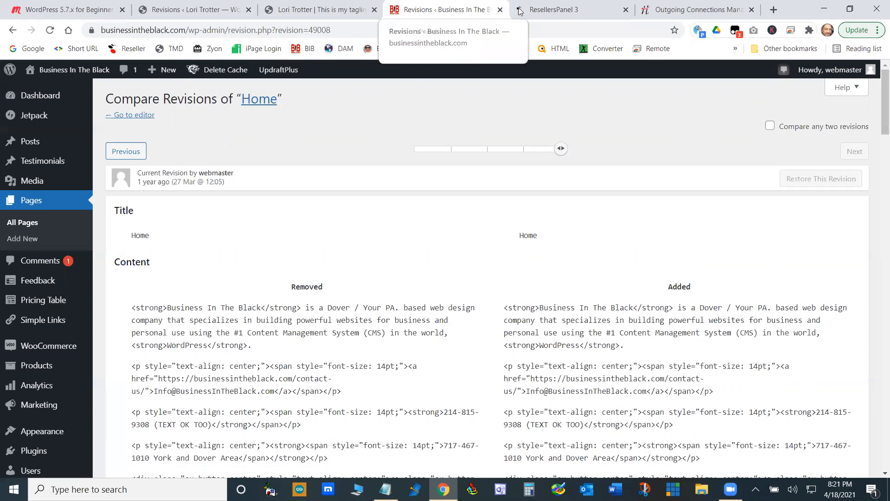
- Close the Outgoing Connections Manager page and the reseller account details, then open the TMDHosting client area
click(687, 8)
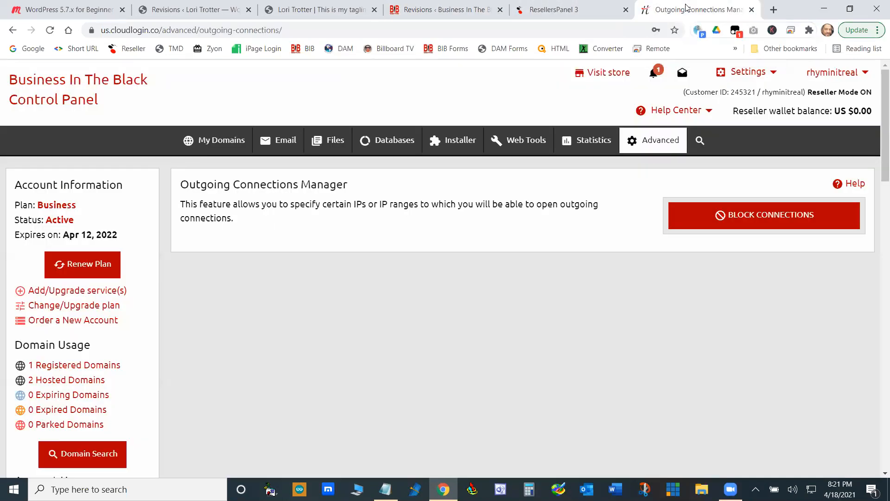
click(751, 10)
click(652, 142)
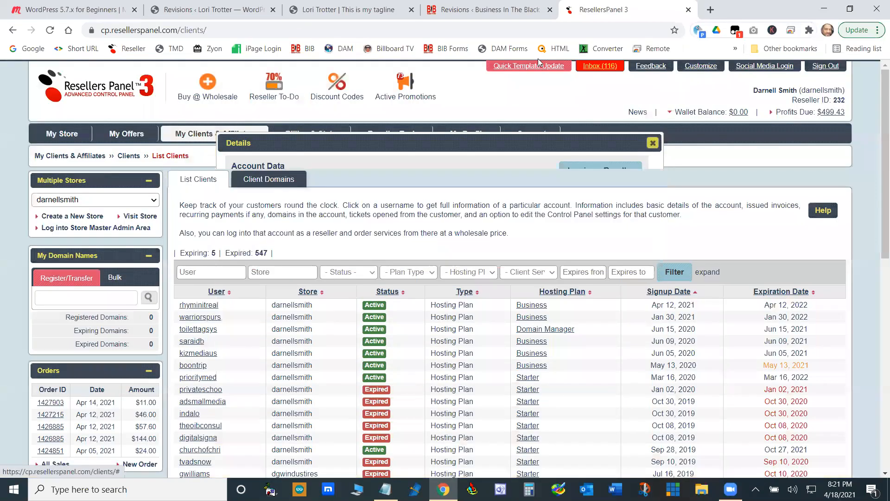
click(172, 50)
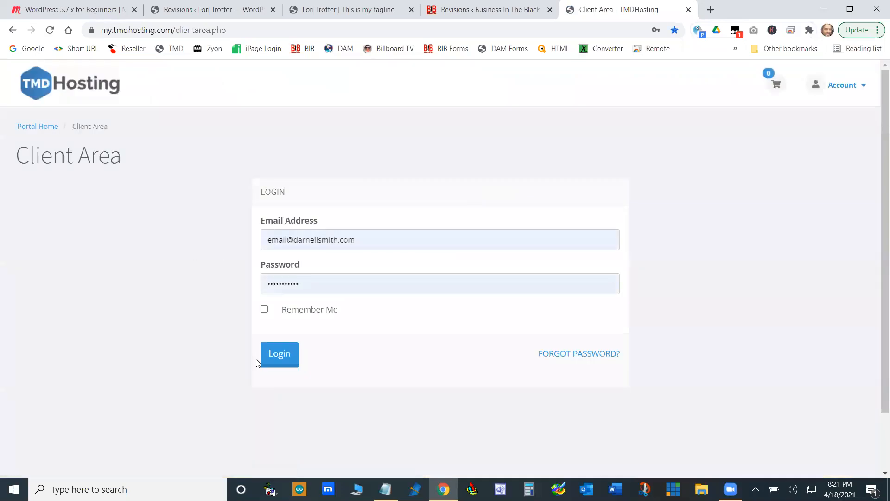
click(282, 356)
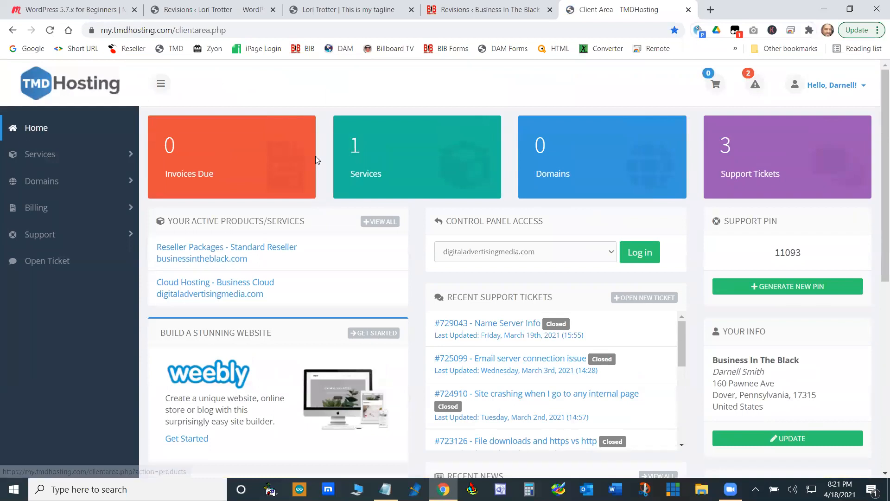
- Open the Business Cloud service for digitaladvertisingmedia.com from the purchased services and log in to its cPanel
click(127, 154)
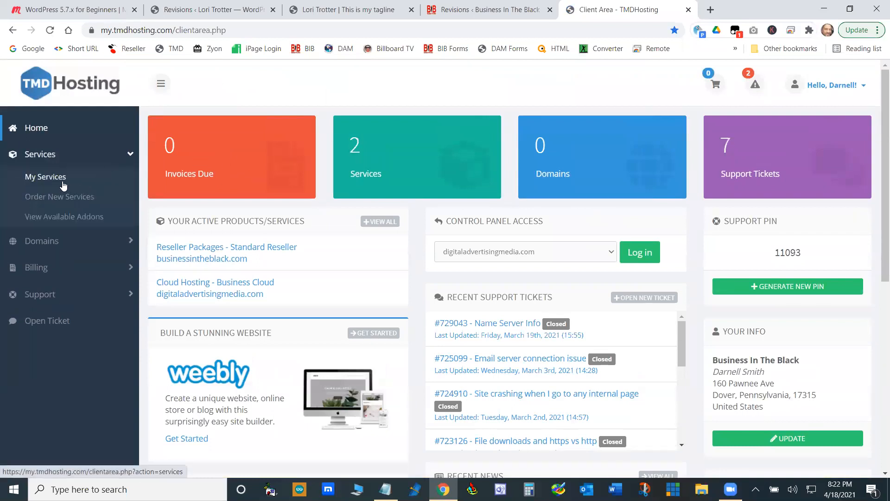
click(457, 324)
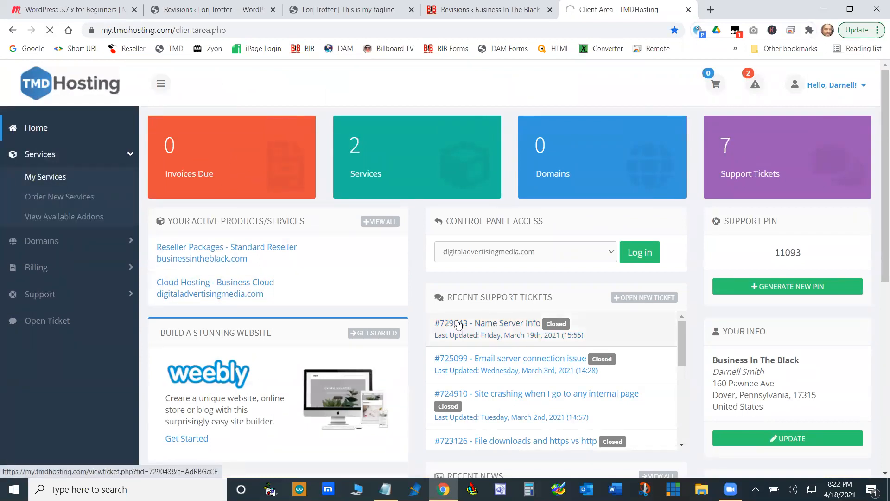
scroll(463, 323, down, 2)
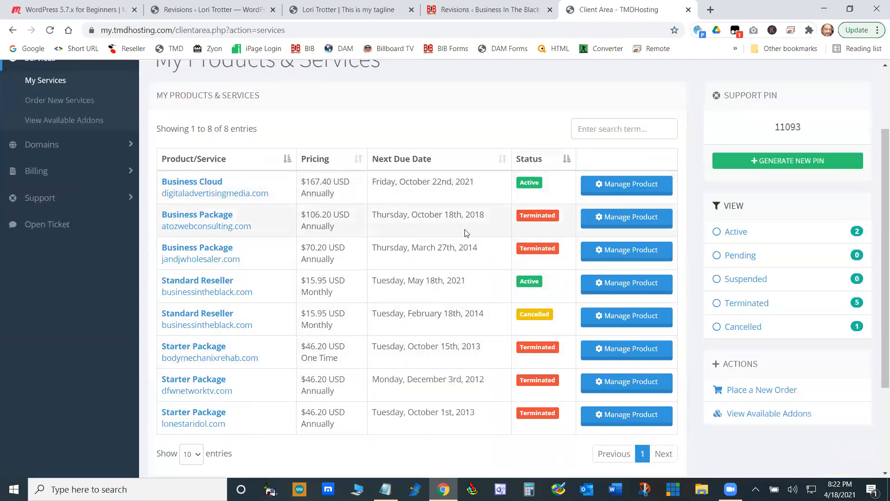
click(423, 266)
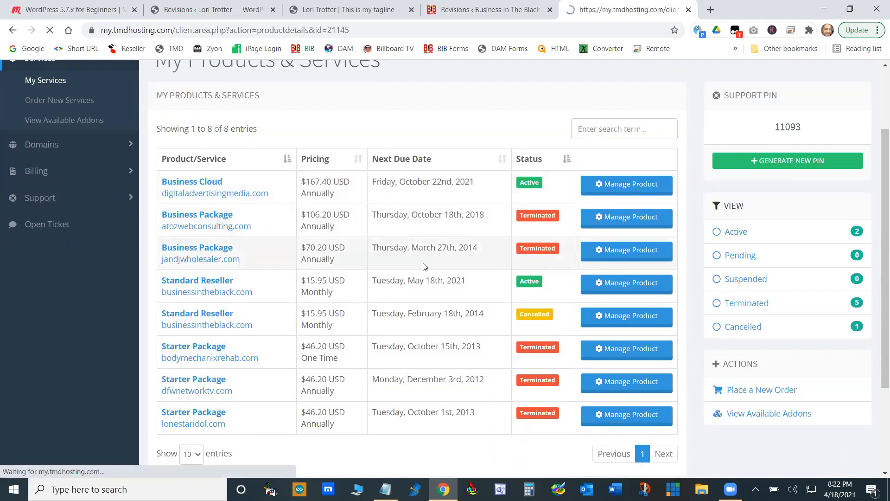
scroll(509, 282, down, 1)
scroll(788, 383, down, 10)
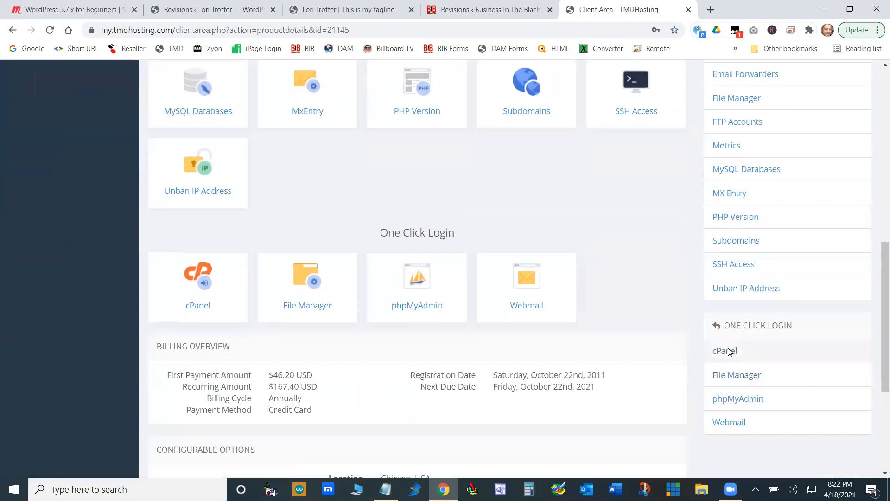
click(725, 351)
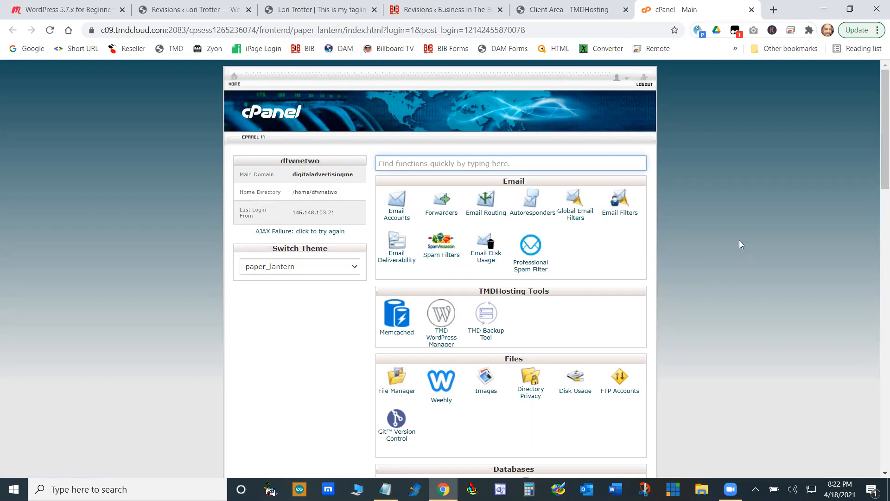
- Look over the hosting tools available in cPanel, from email and TMDHosting tools down to domains
scroll(739, 240, down, 8)
scroll(738, 242, up, 7)
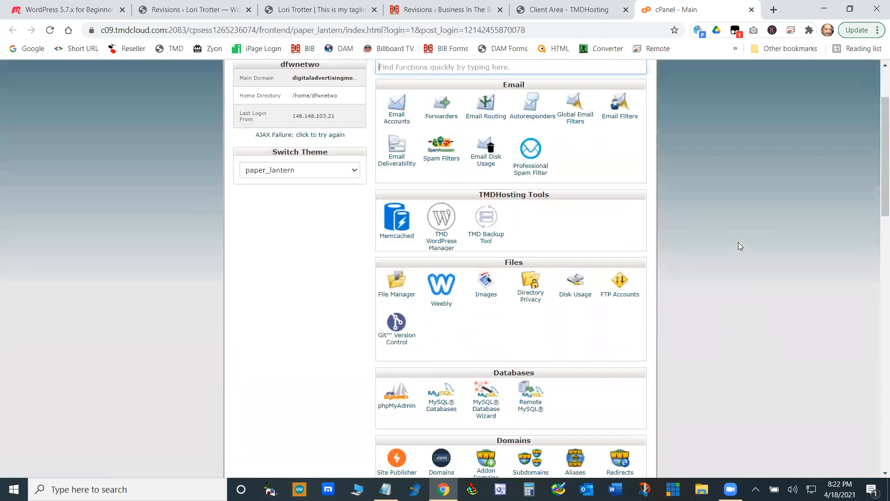
scroll(738, 243, up, 1)
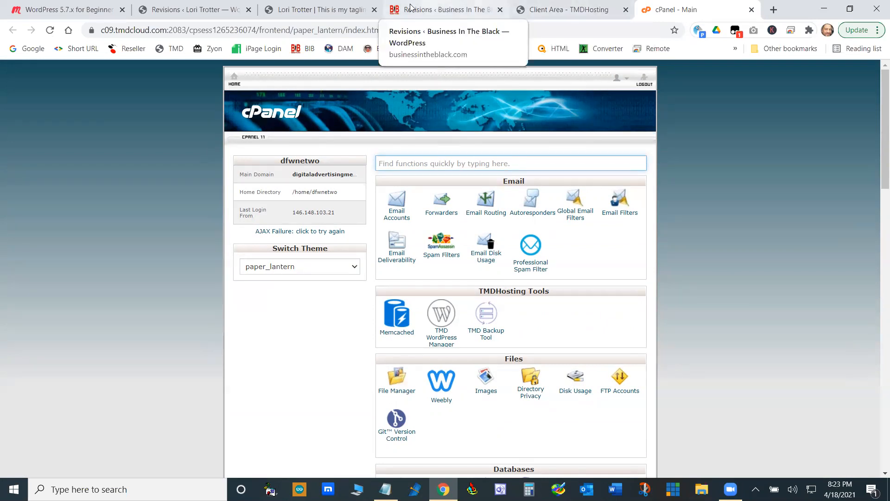
click(199, 10)
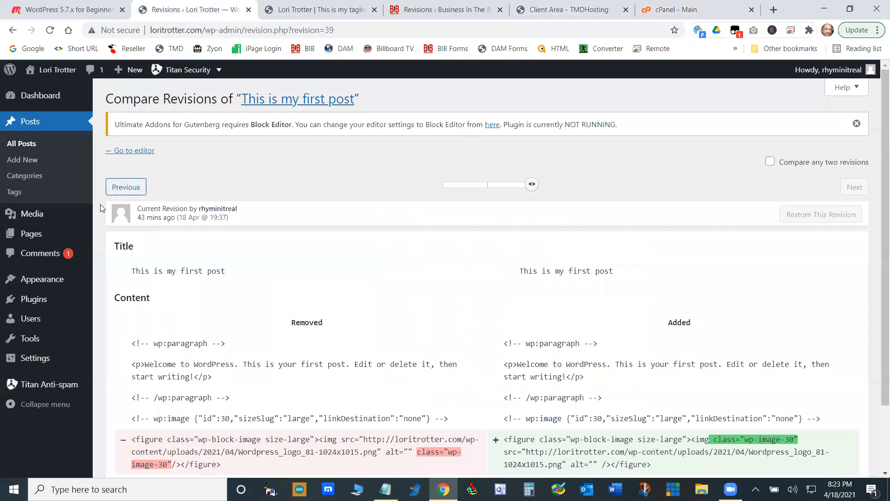
mouse_move(63, 304)
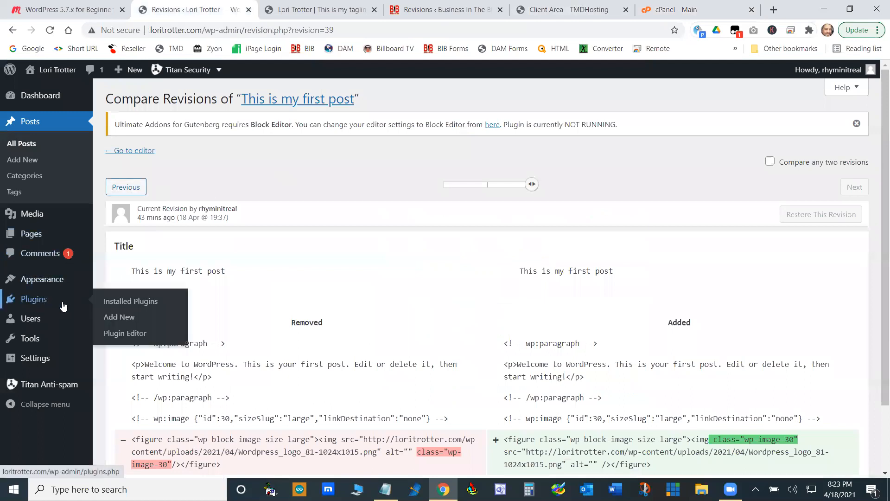
click(134, 302)
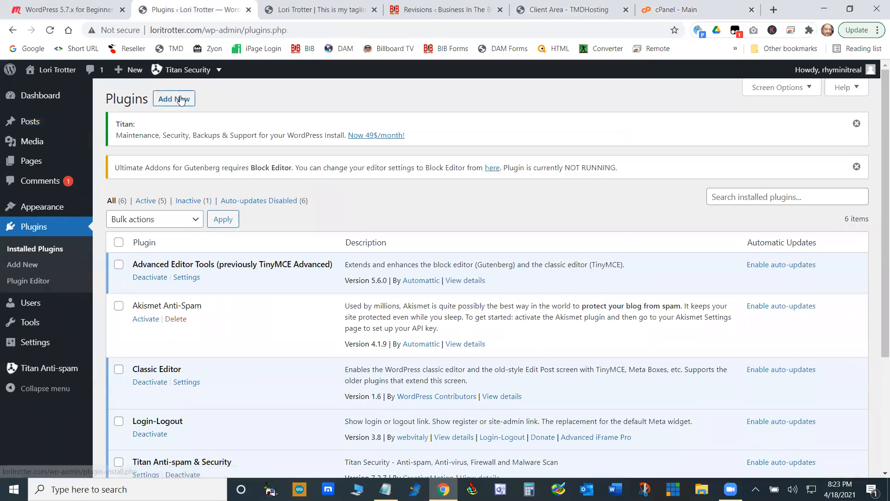
click(181, 100)
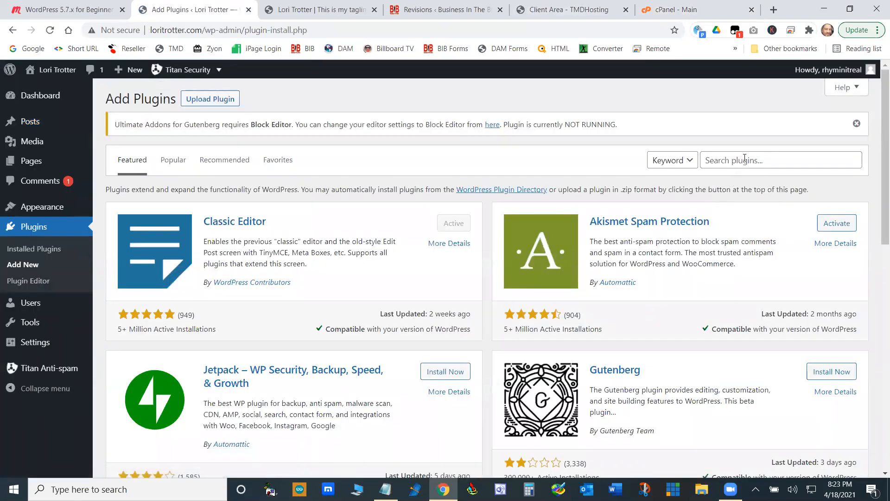
click(745, 158)
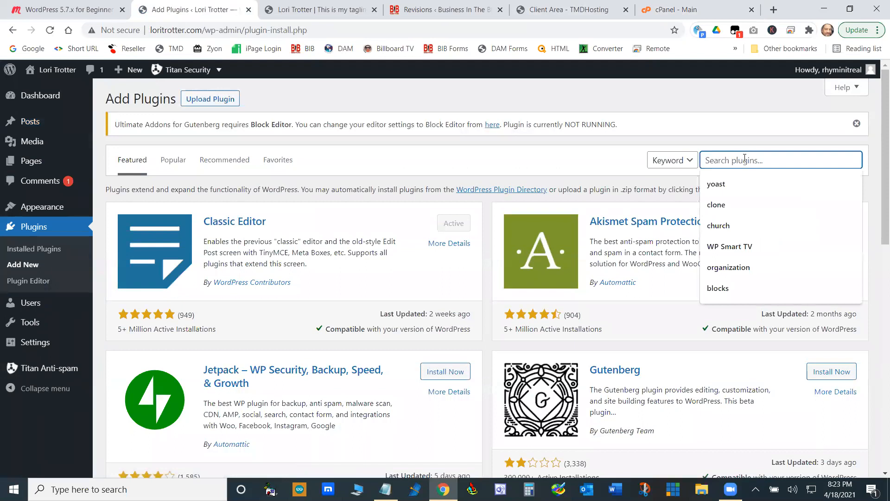
text(duplicate)
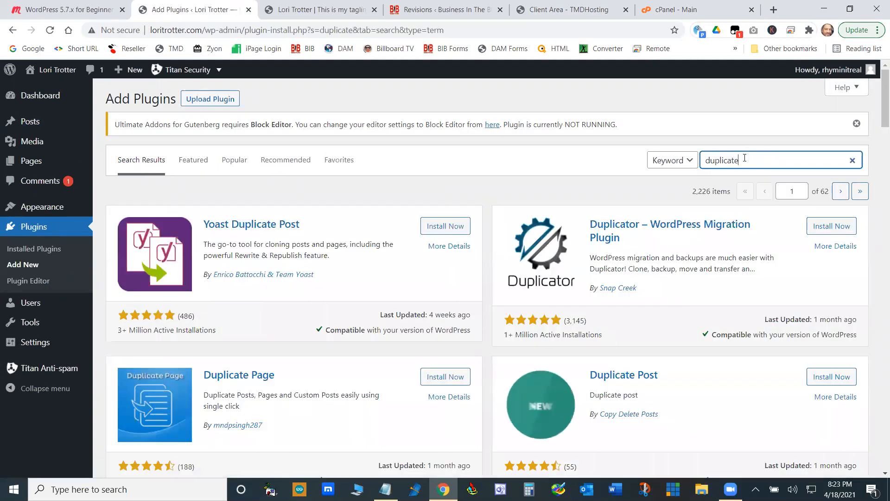
- Install and activate the Duplicate Page plugin from the search results
scroll(391, 312, down, 2)
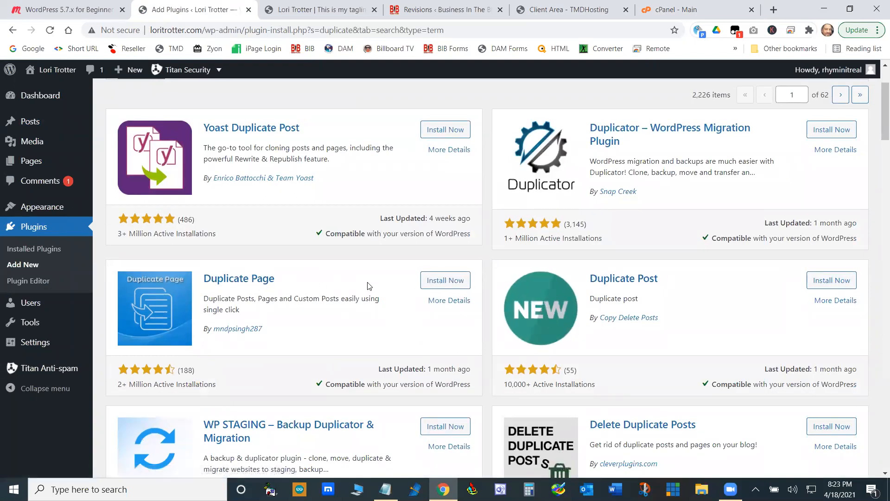
click(446, 281)
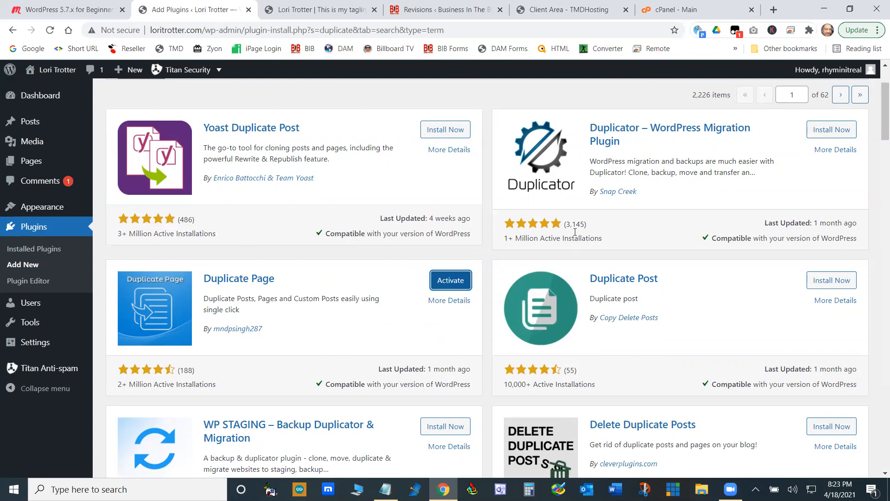
click(446, 283)
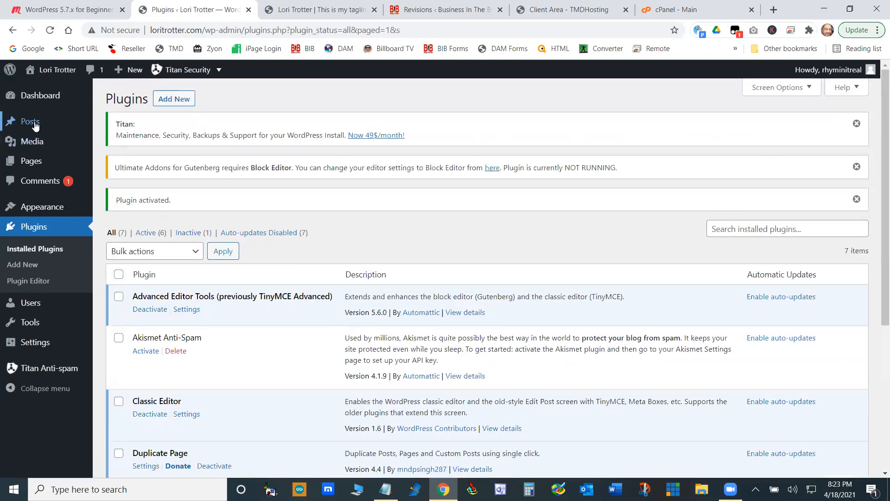
- Look at the posts list and duplicate the published About page from the pages list
click(54, 129)
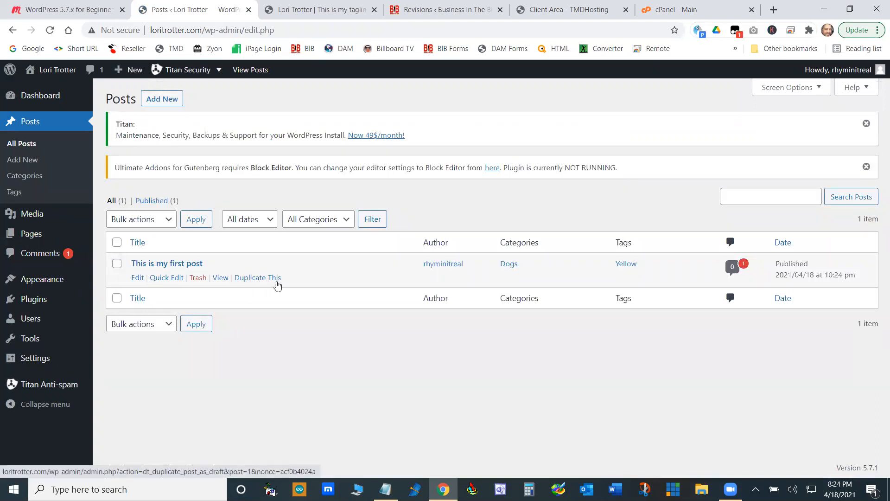
mouse_move(30, 236)
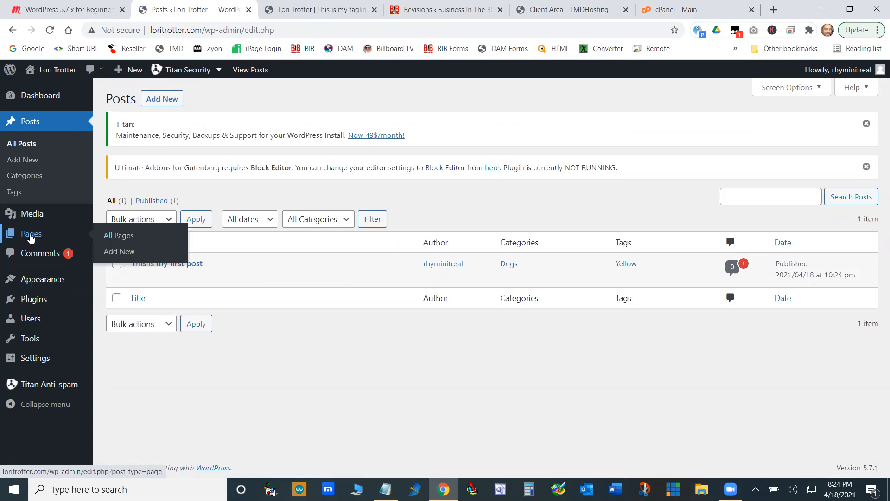
click(117, 239)
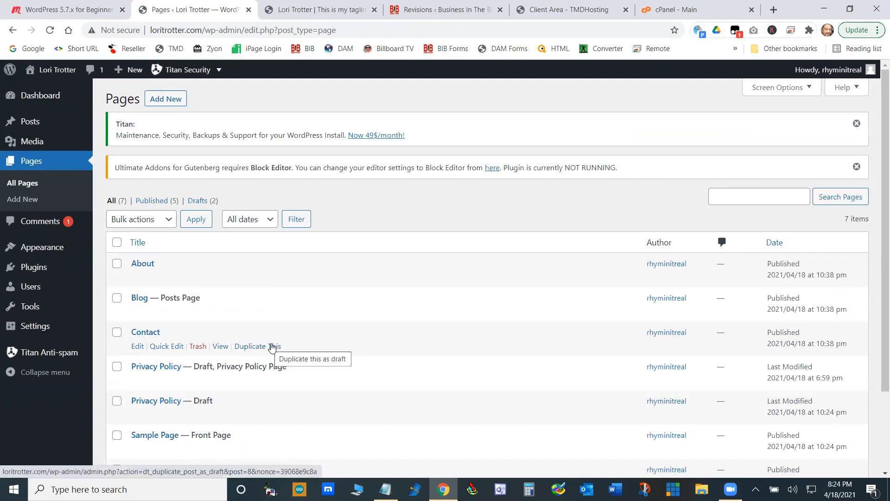
click(259, 278)
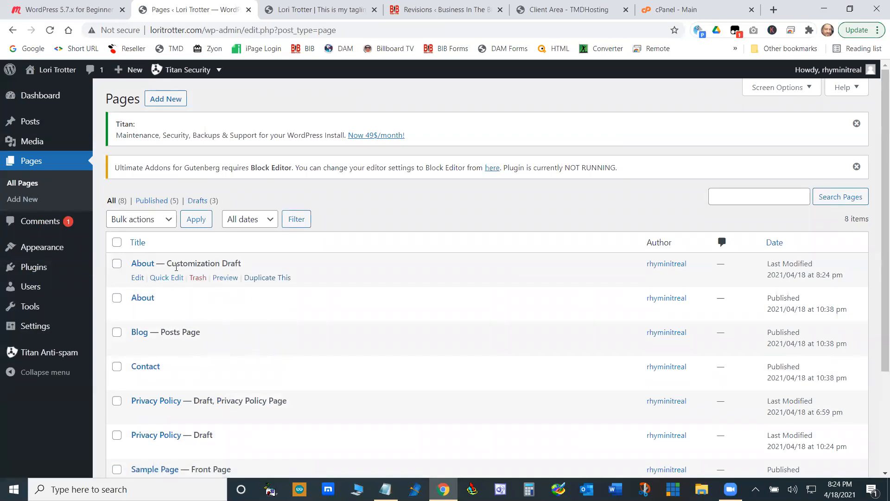
- Open the draft copy of the About page for editing and retitle it "About Her"
click(136, 278)
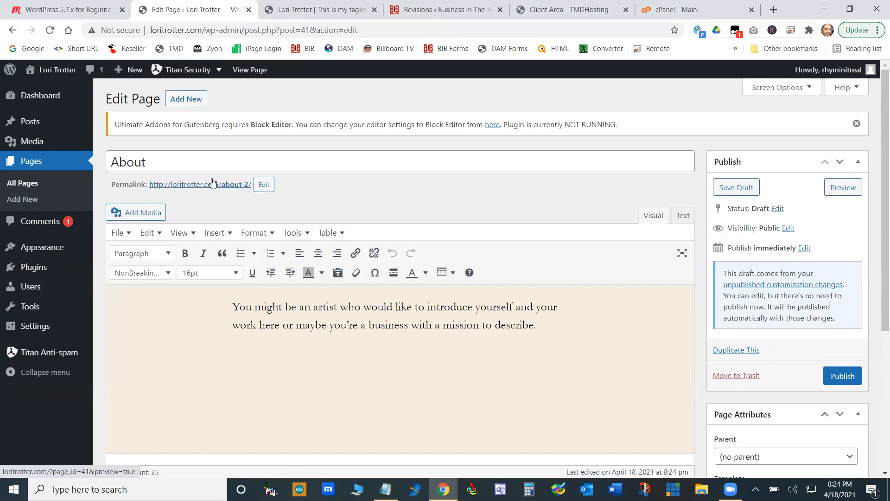
drag(153, 160, 104, 164)
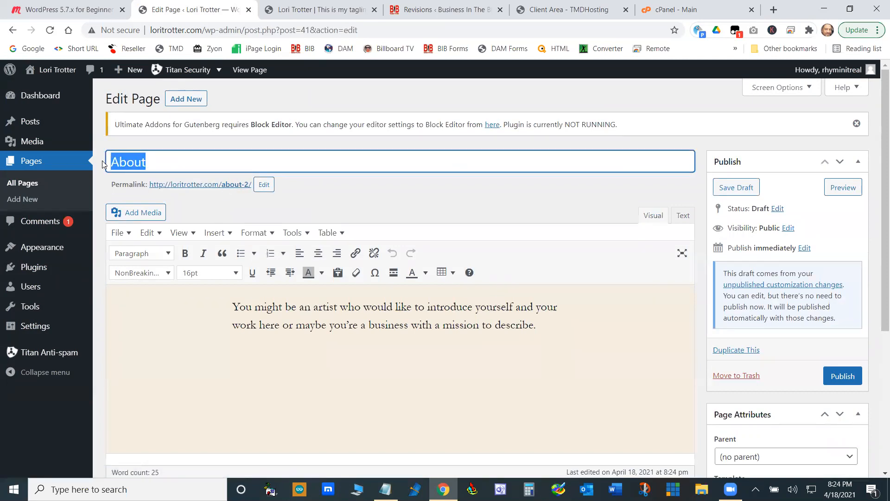
click(164, 161)
text(Her)
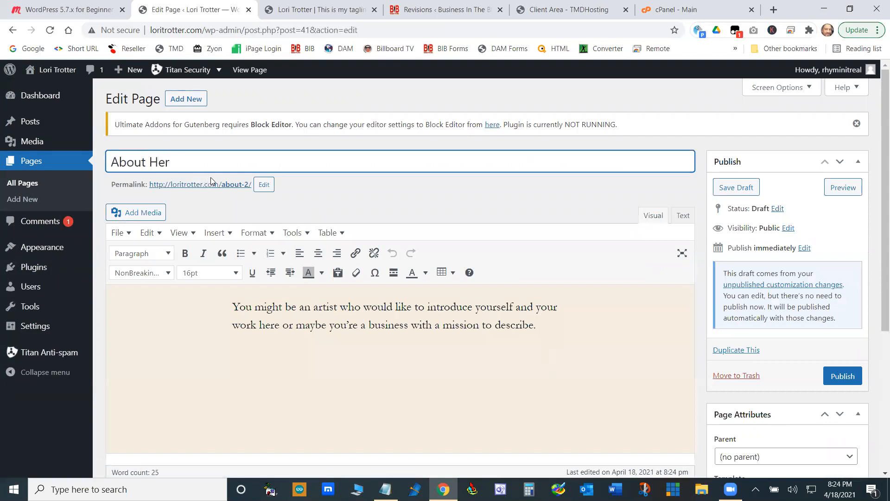
- Change the page's permalink slug to about-her and publish the page
click(265, 184)
drag(254, 187, 251, 187)
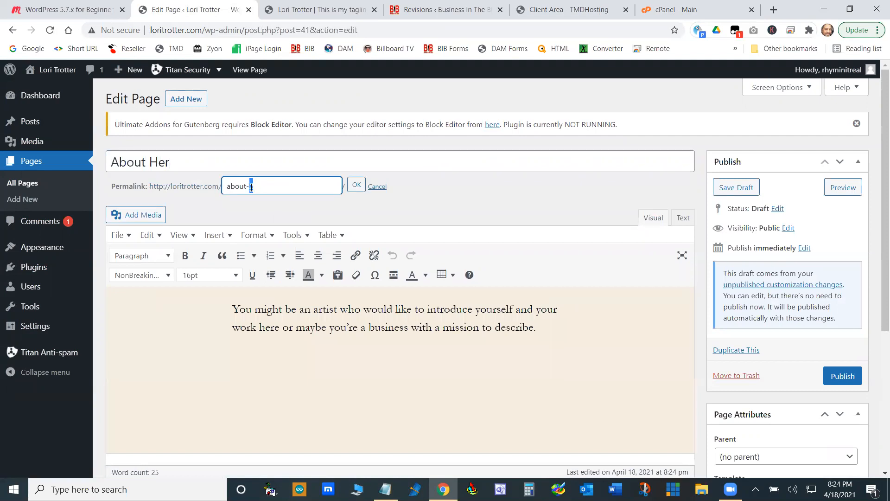
text(her)
click(356, 185)
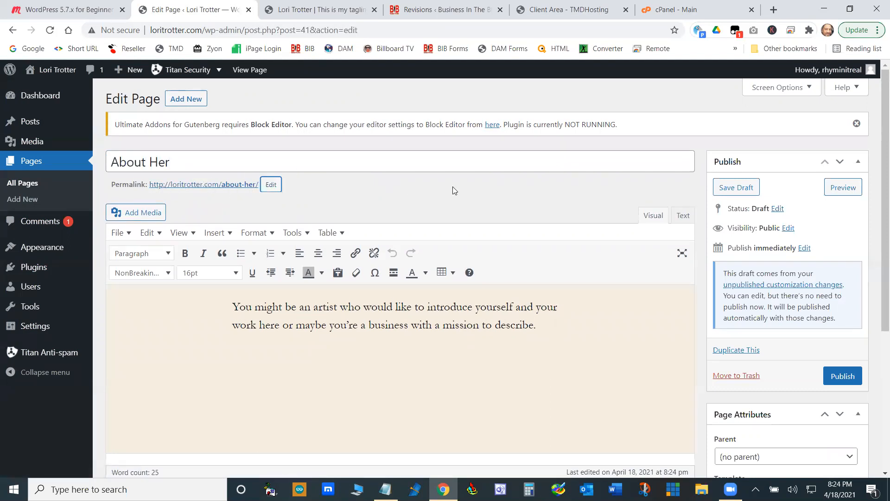
click(842, 376)
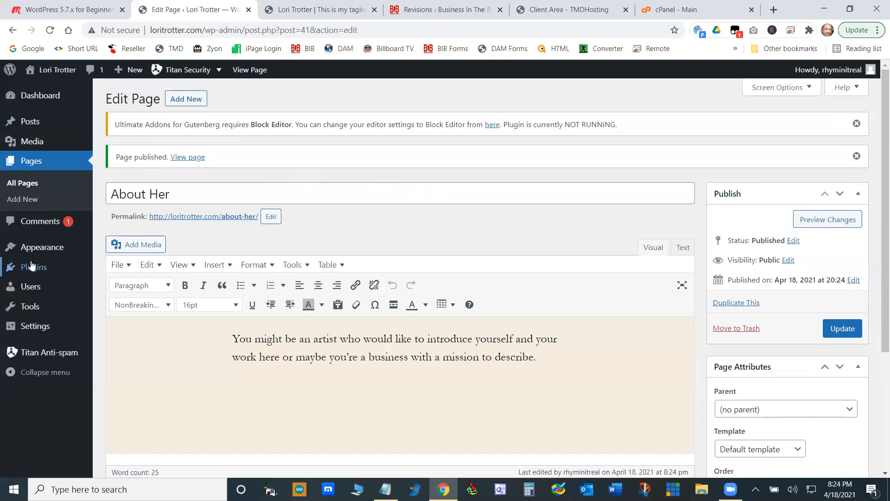
- Add the About Her page to the Primary menu as a sub item of About and save the menu
mouse_move(38, 251)
click(114, 297)
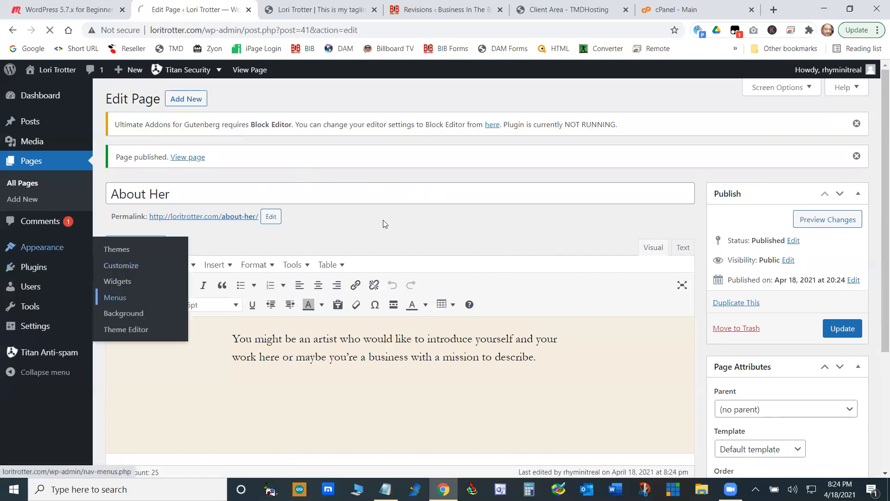
scroll(364, 238, down, 2)
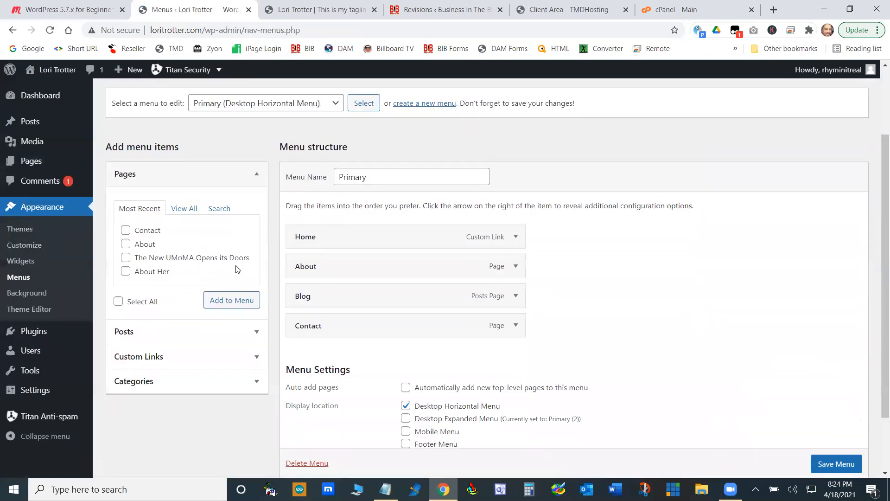
click(126, 271)
click(230, 300)
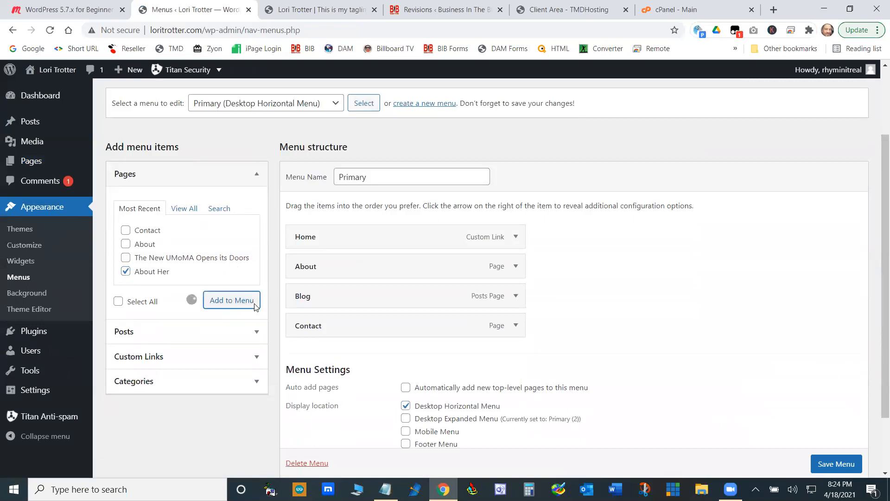
drag(369, 365, 384, 298)
click(836, 454)
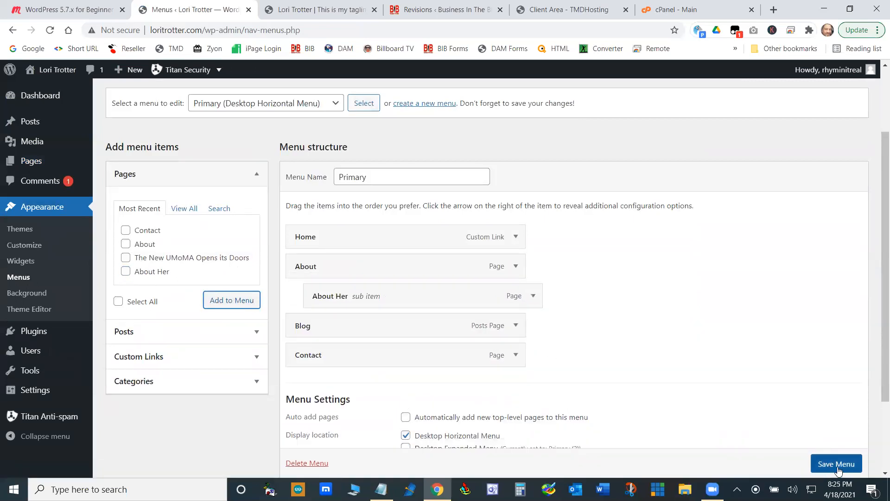
- View the live site's home page, open About Her from the About submenu, and return to the menu editor
click(323, 9)
click(232, 103)
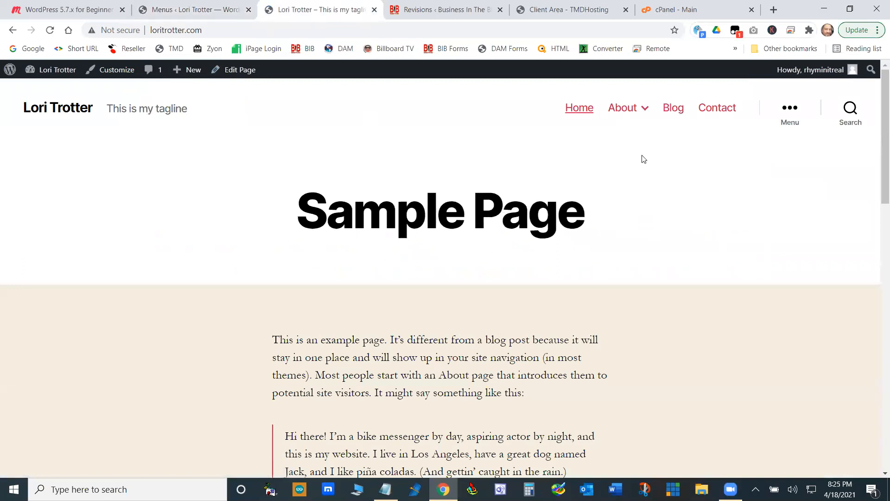
mouse_move(629, 114)
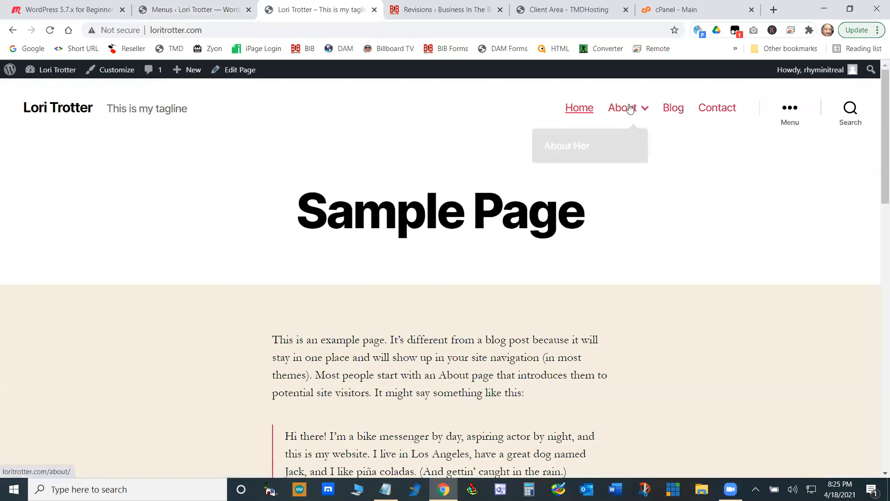
click(575, 145)
scroll(622, 211, down, 2)
scroll(625, 212, up, 2)
mouse_move(631, 111)
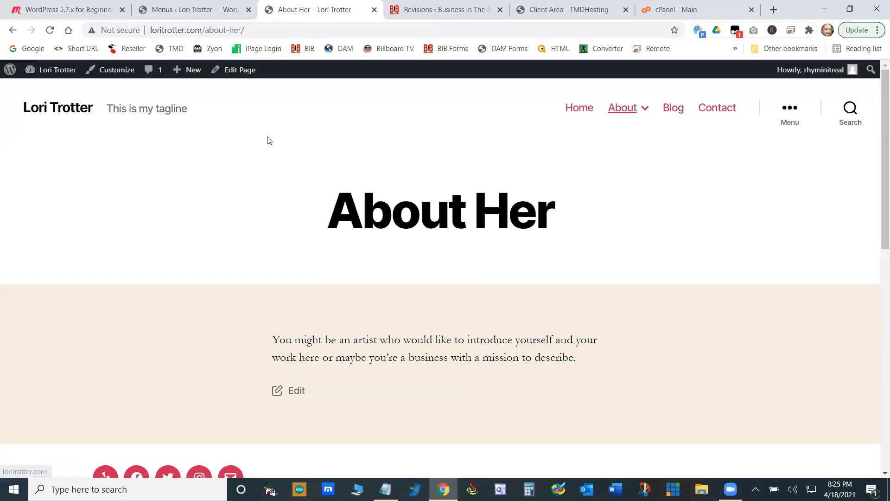
click(216, 13)
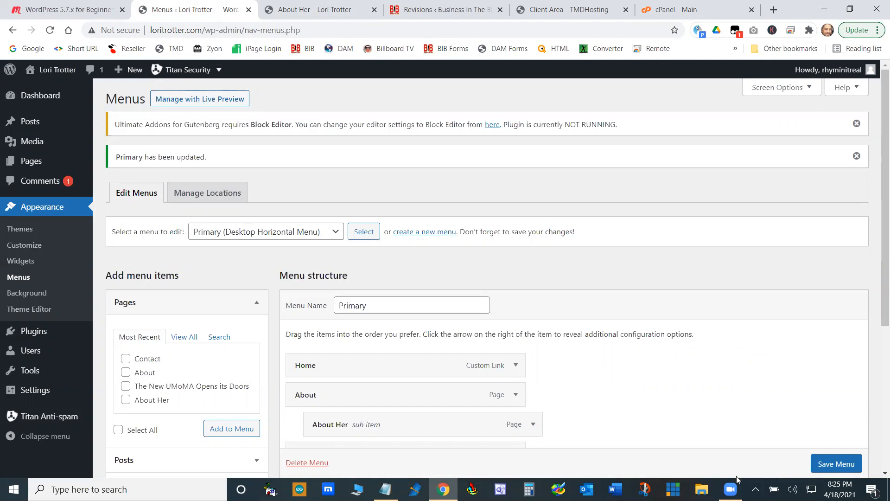
click(731, 489)
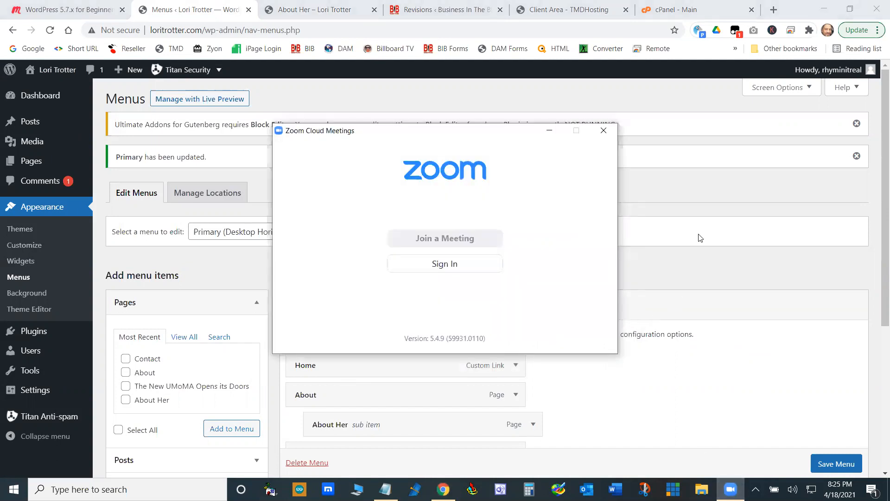
click(550, 131)
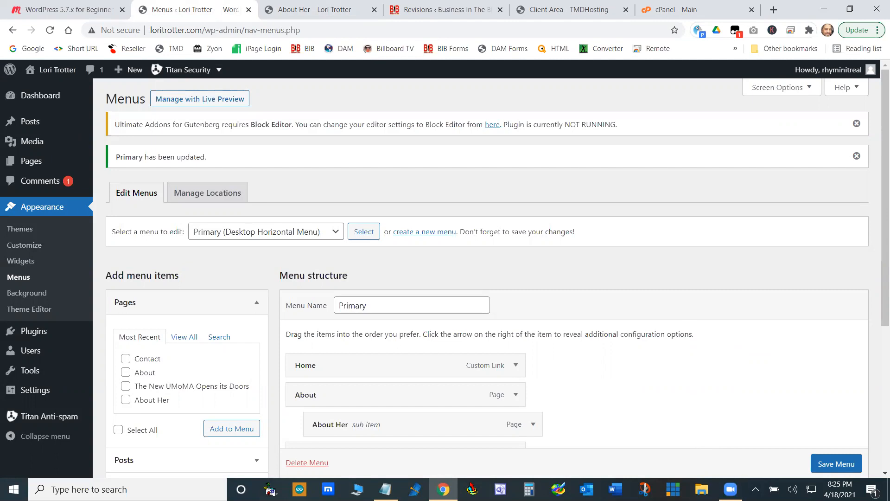
click(731, 489)
right_click(730, 489)
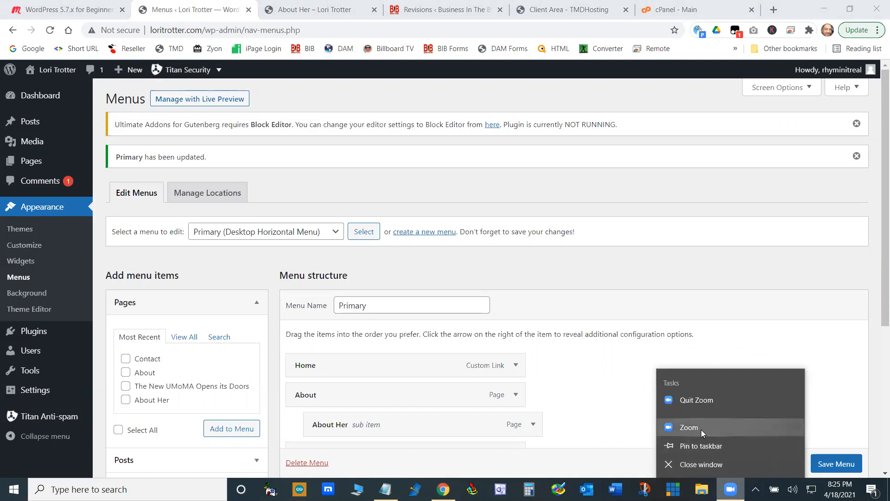
click(824, 10)
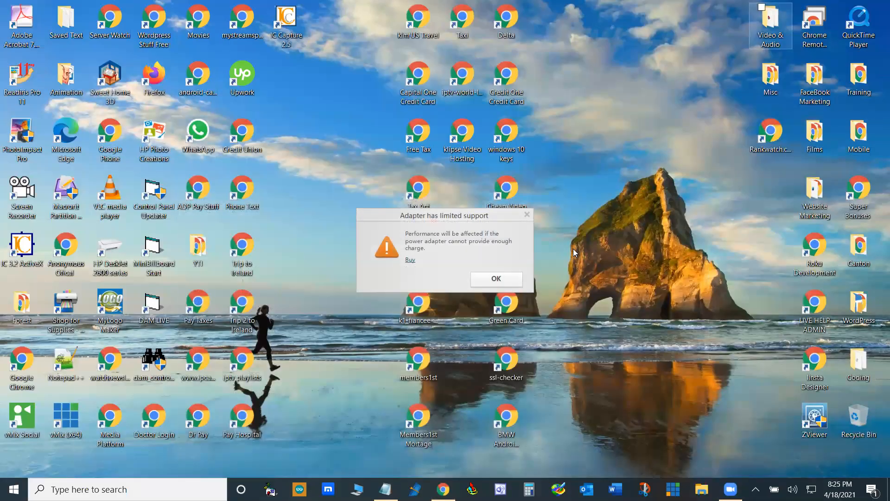
click(527, 215)
click(731, 488)
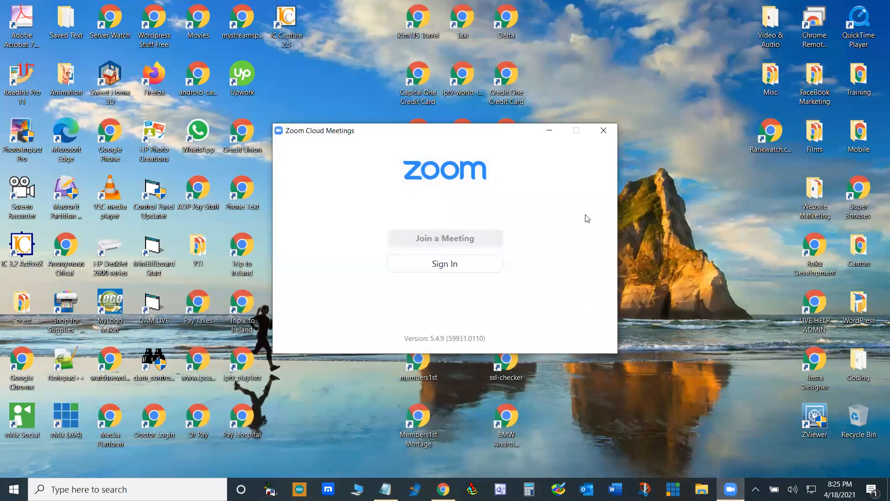
click(549, 130)
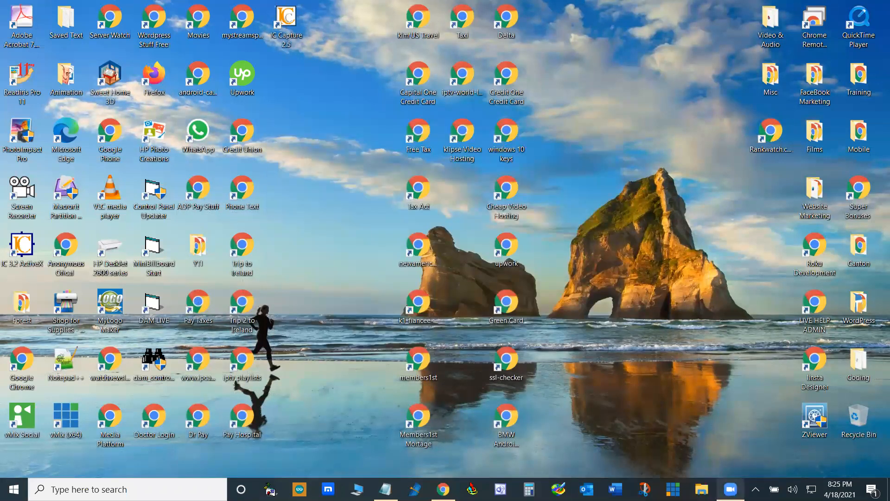
right_click(730, 489)
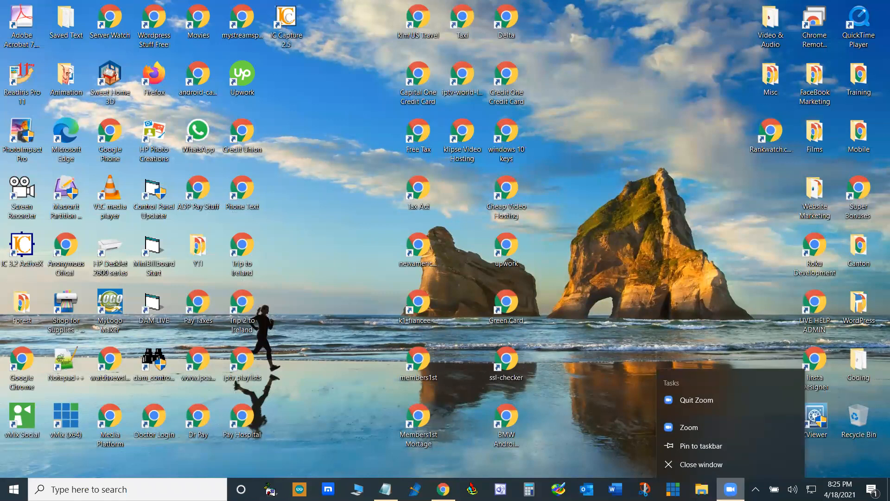
click(686, 435)
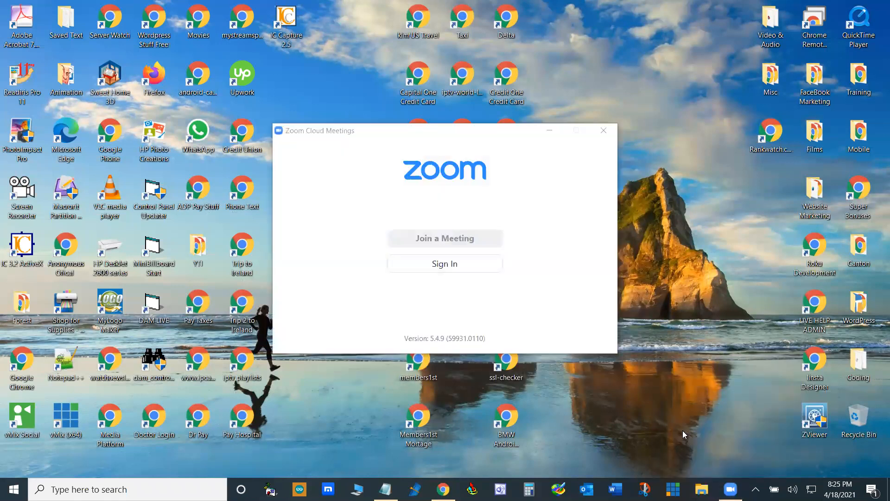
click(549, 130)
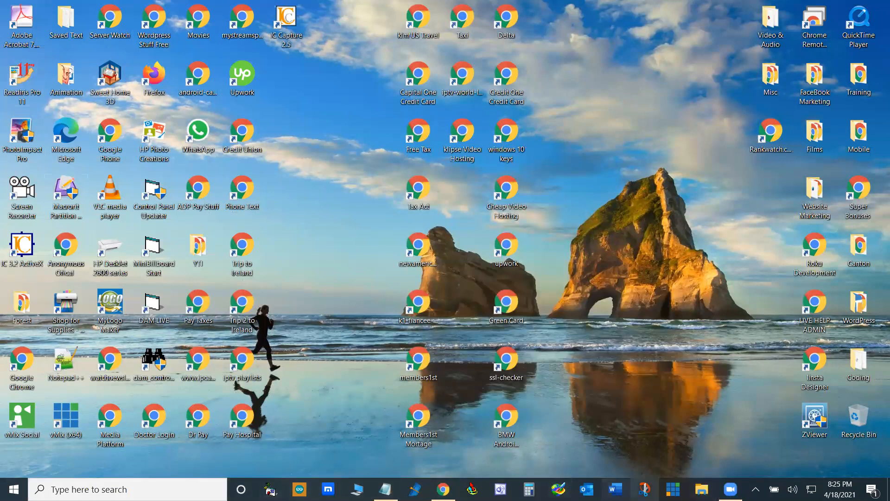
click(730, 489)
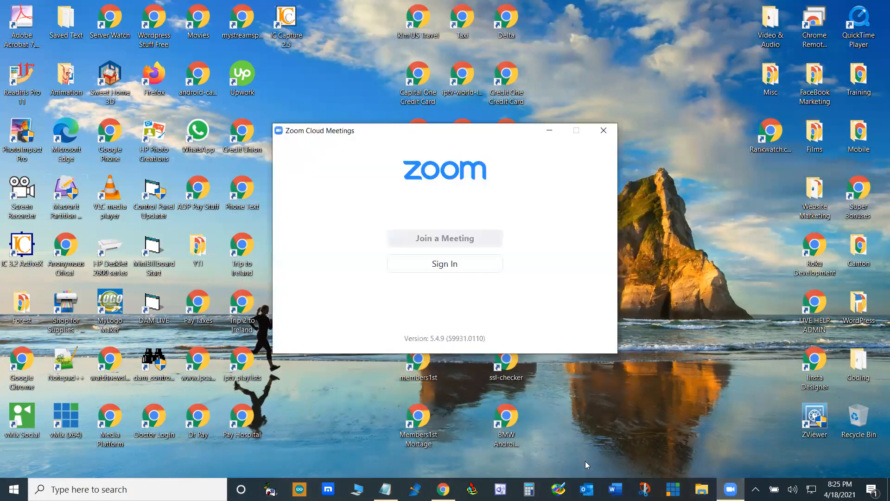
click(443, 489)
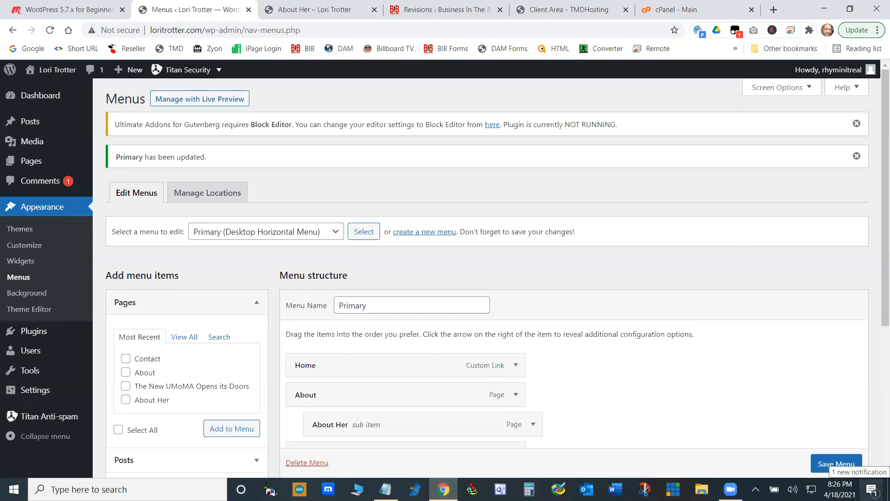
click(755, 489)
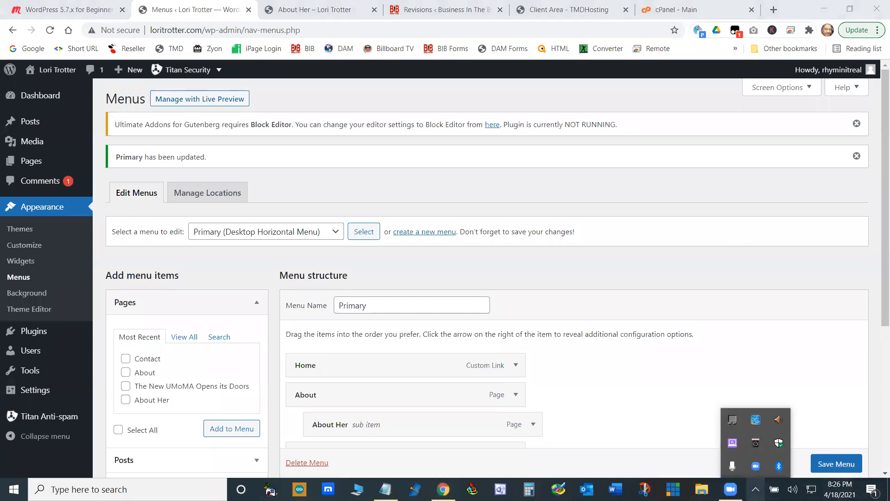
click(754, 470)
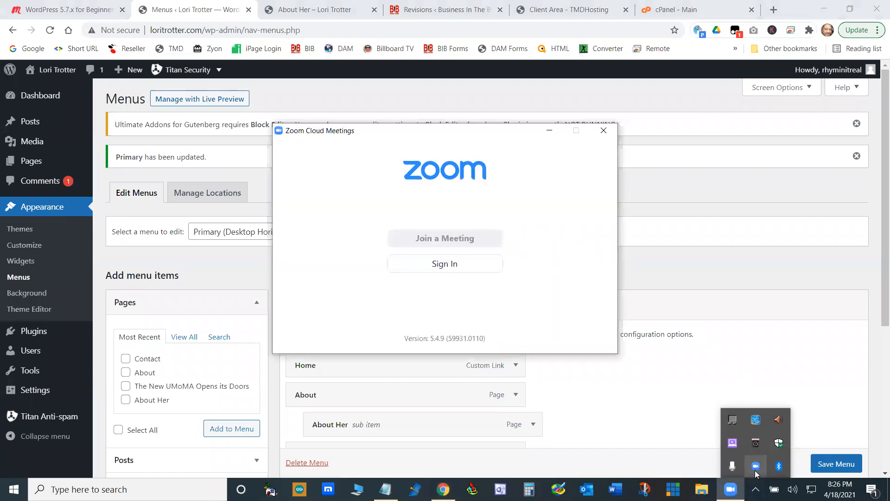
click(549, 130)
click(640, 373)
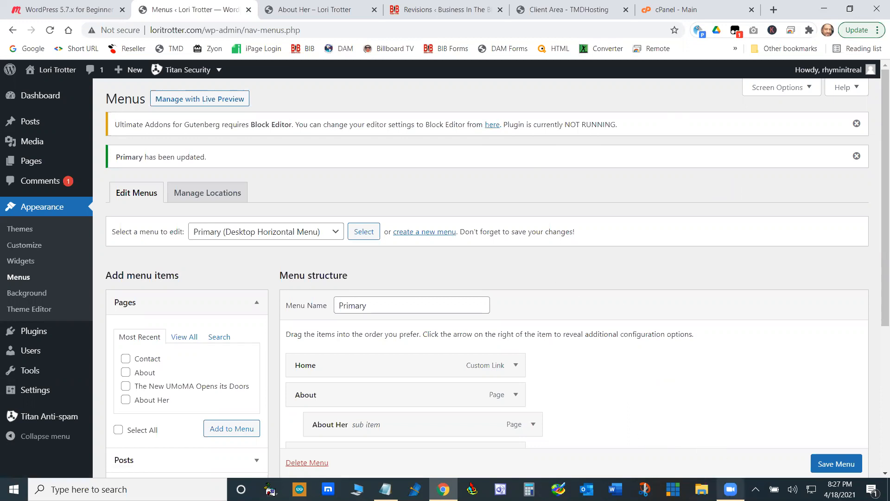
click(730, 489)
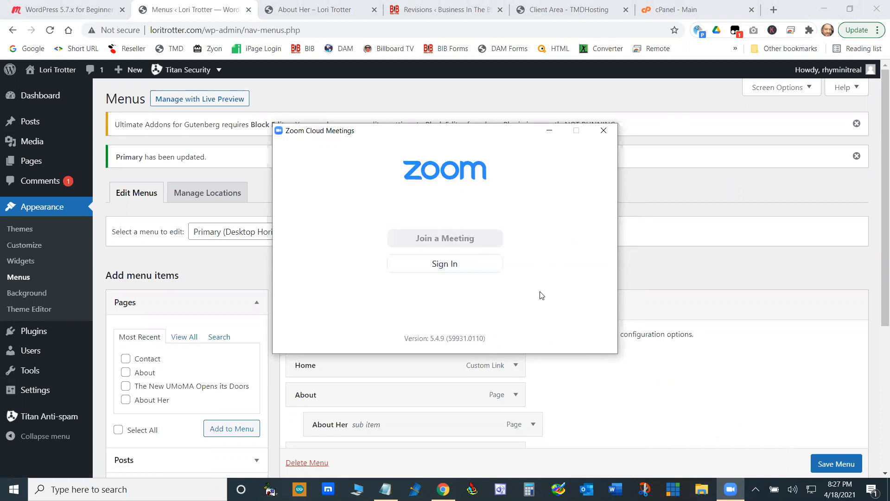
click(549, 131)
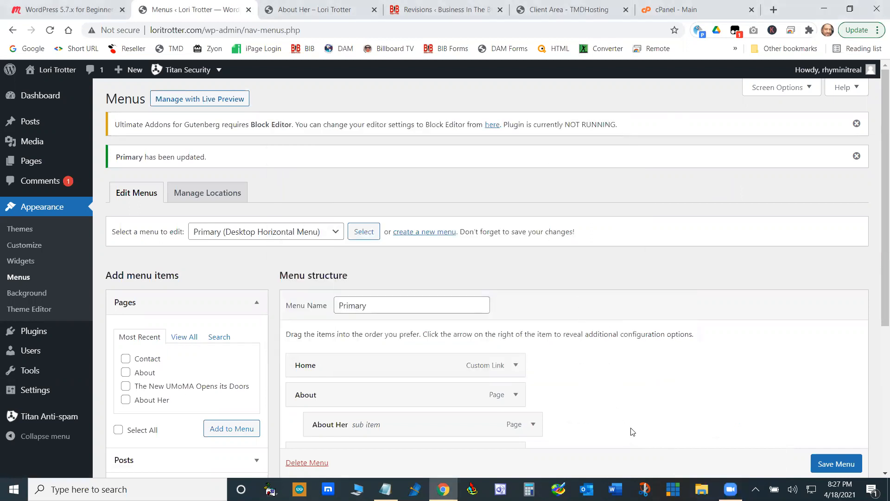
click(824, 8)
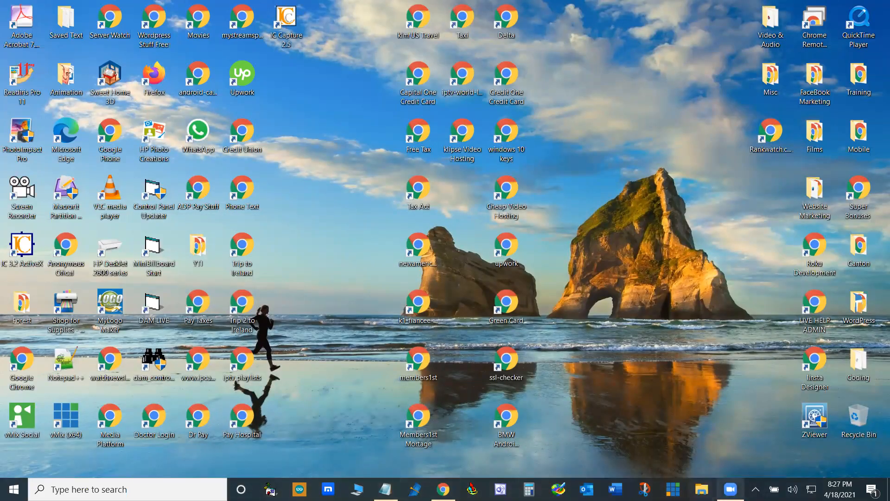
- Check the hidden tray icons and the notifications, and bring the browser with the menu editor back to the front
click(756, 489)
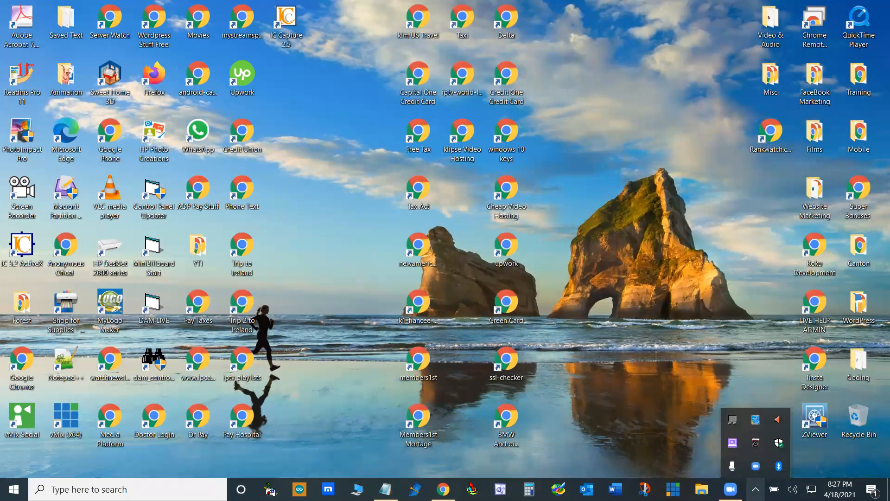
click(698, 118)
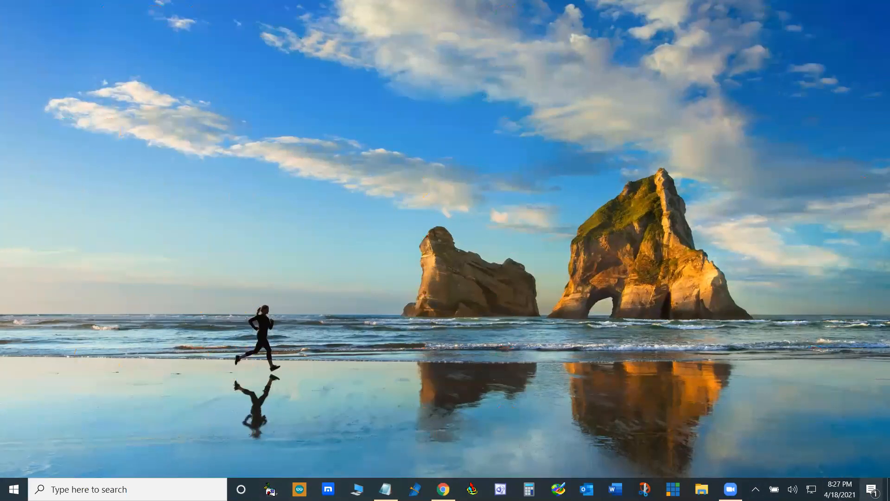
click(871, 489)
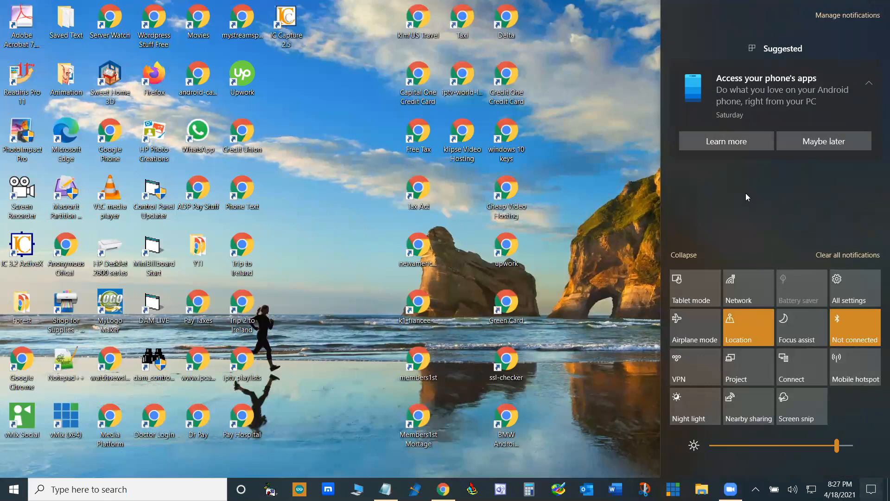
click(579, 281)
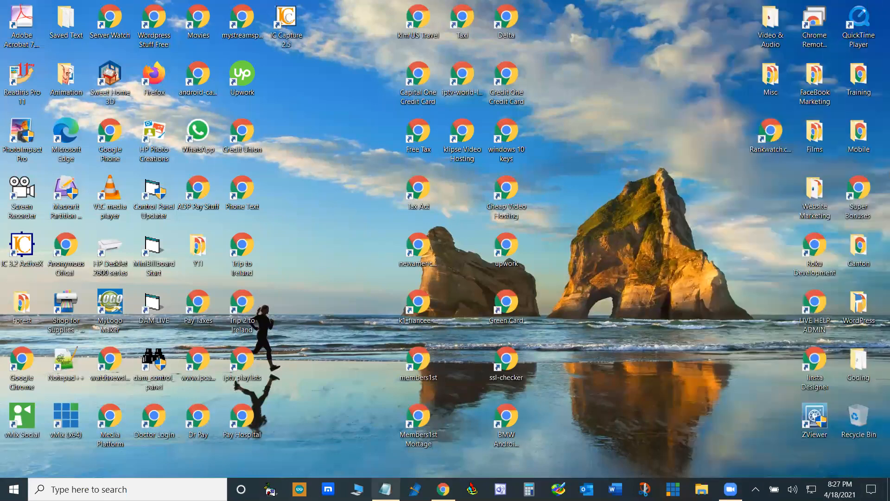
click(443, 489)
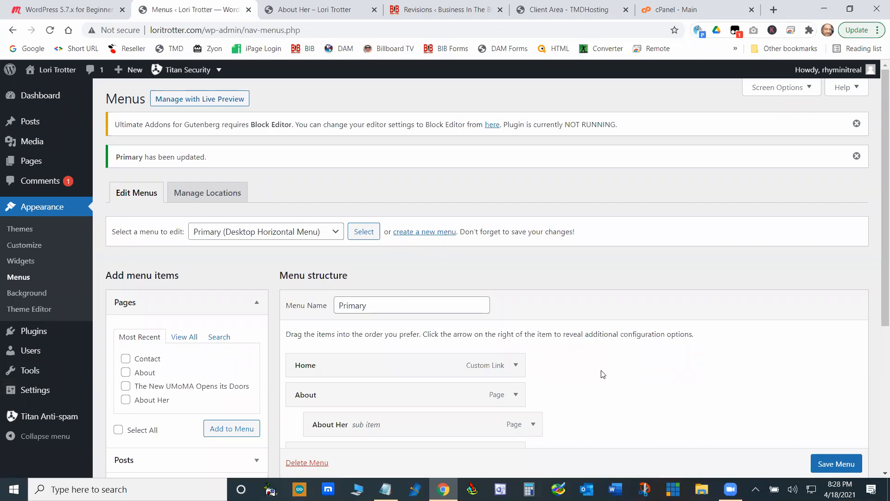
click(730, 489)
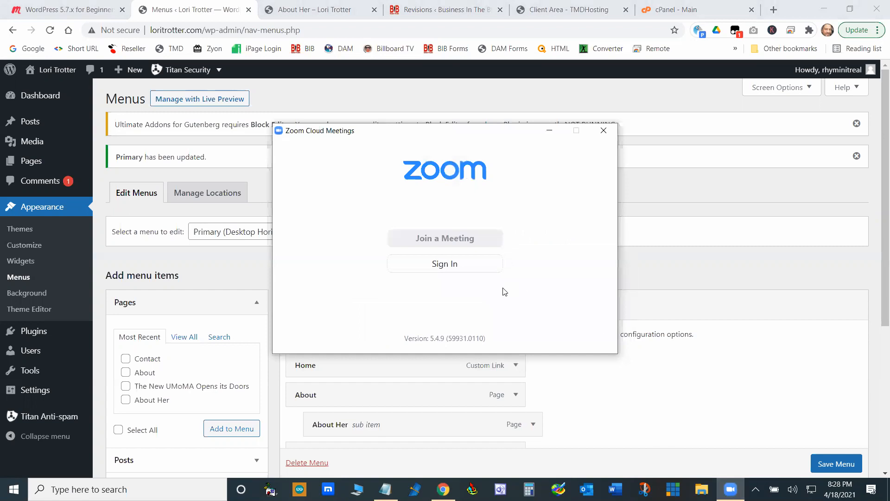
click(454, 263)
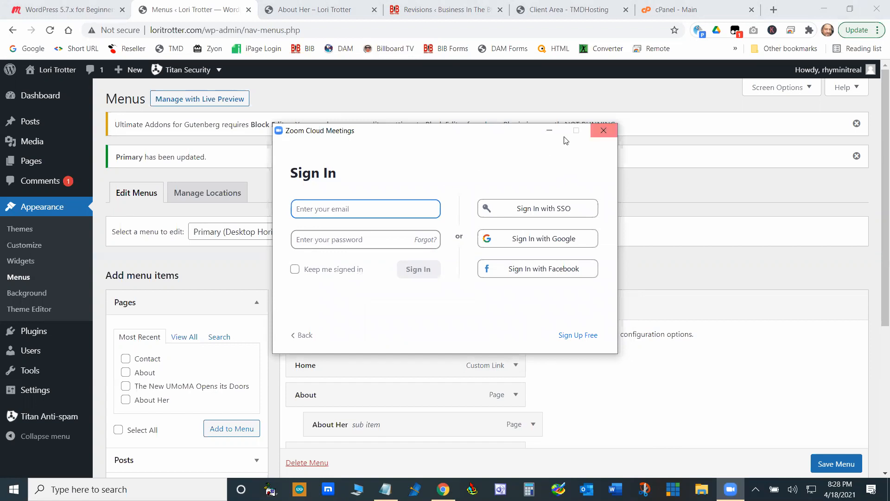
click(354, 234)
click(351, 214)
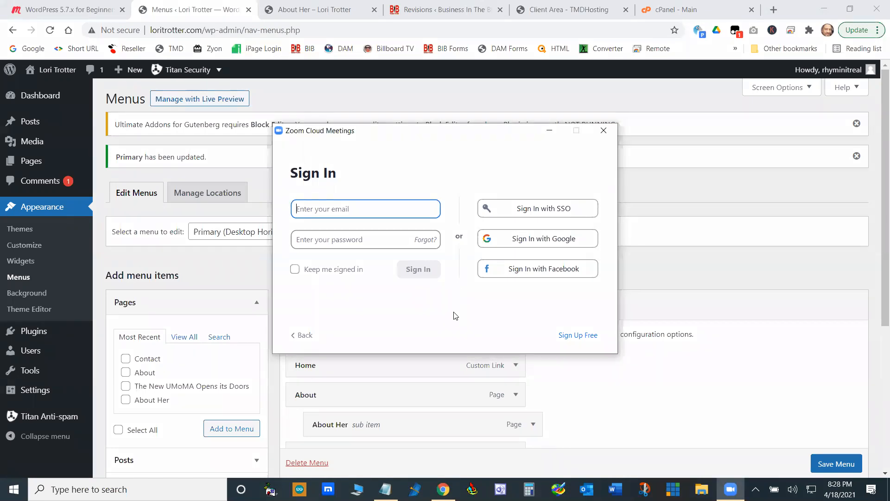
click(597, 131)
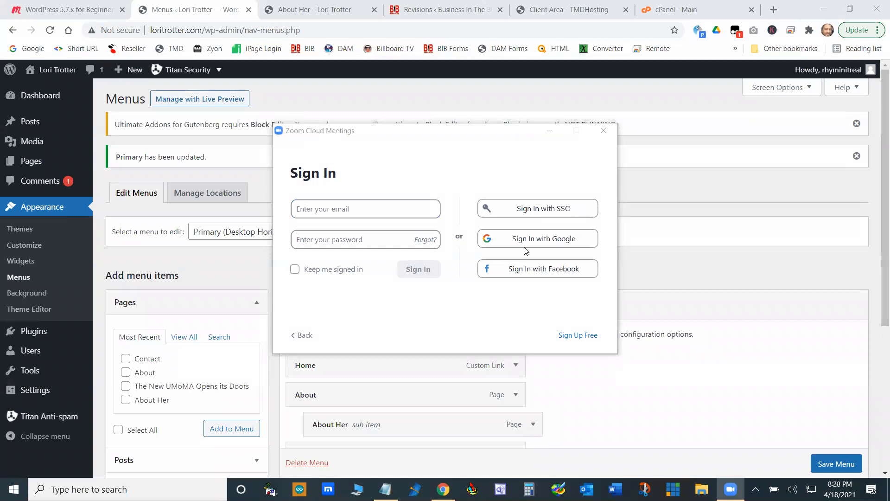
click(303, 337)
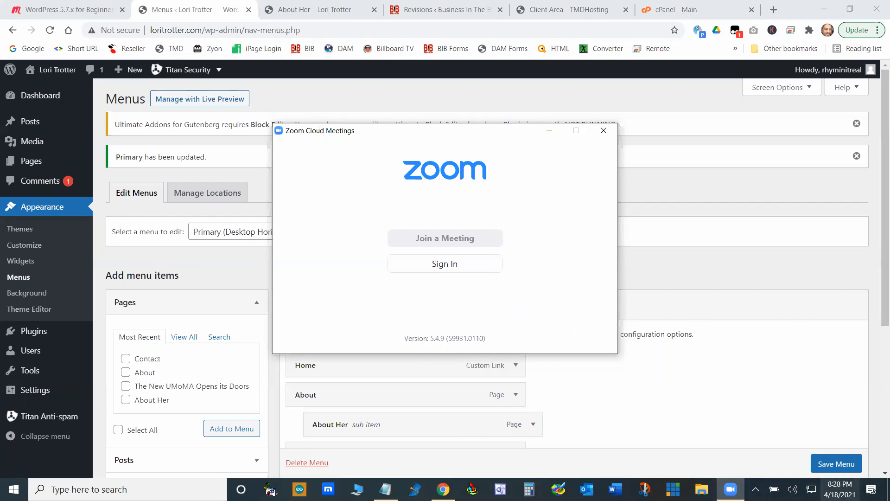
click(871, 489)
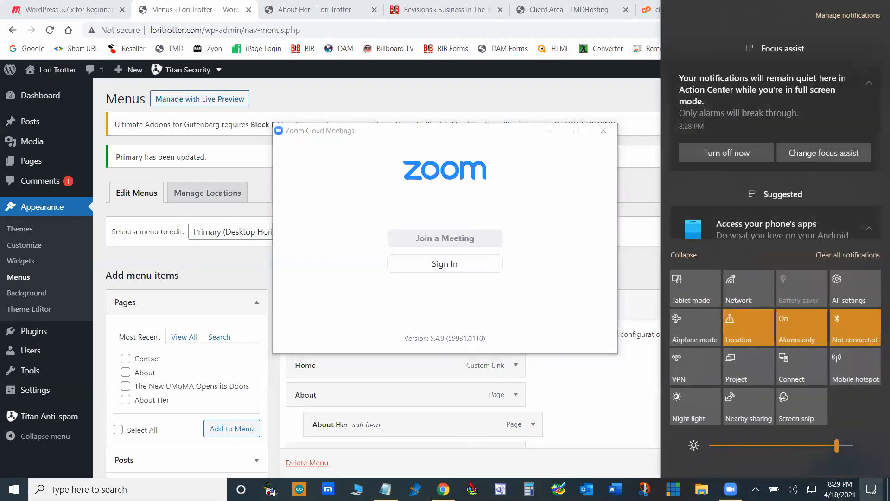
click(871, 489)
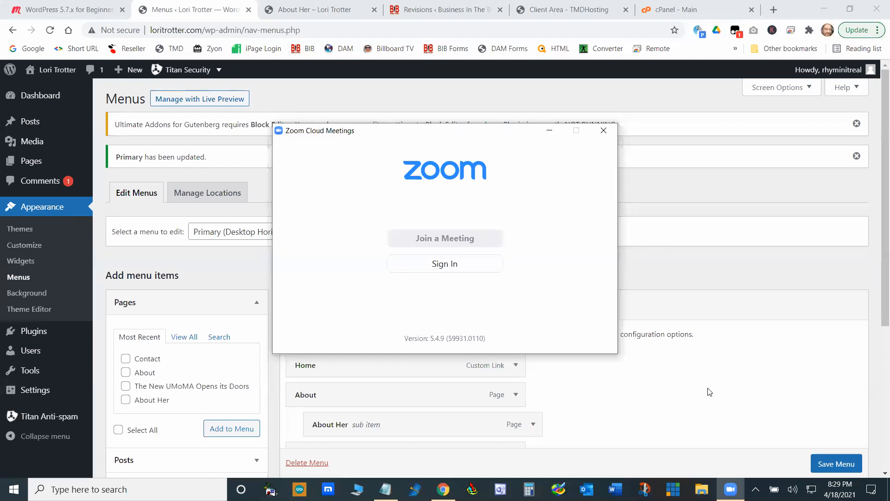
click(549, 130)
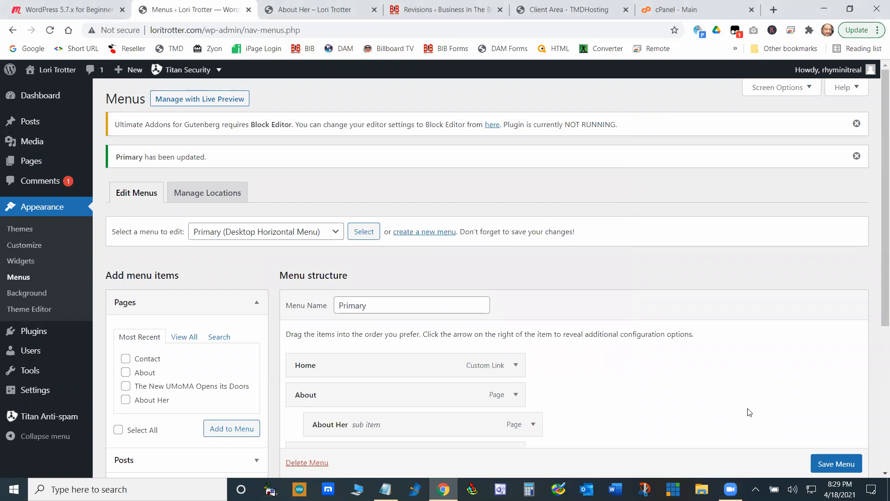
- Switch to the Meetup event page for WordPress 5.7.x for Beginners and review its details, topics and attendees
click(81, 9)
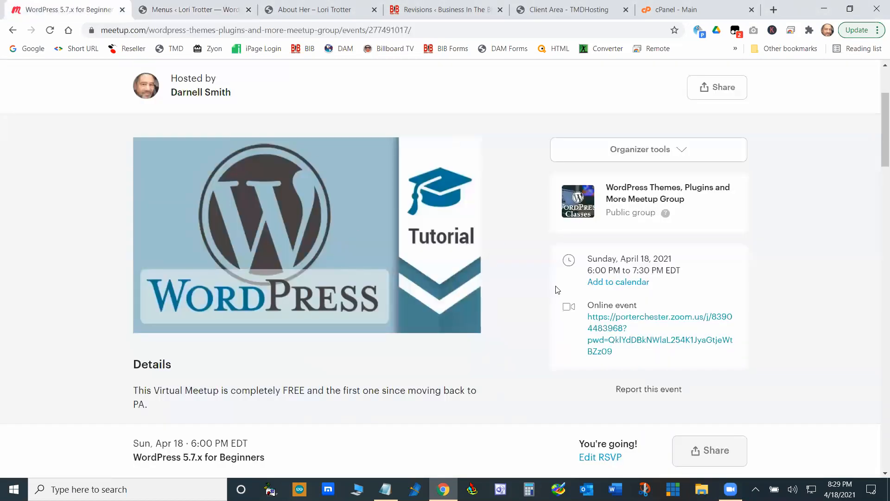
scroll(531, 282, up, 3)
scroll(504, 285, down, 5)
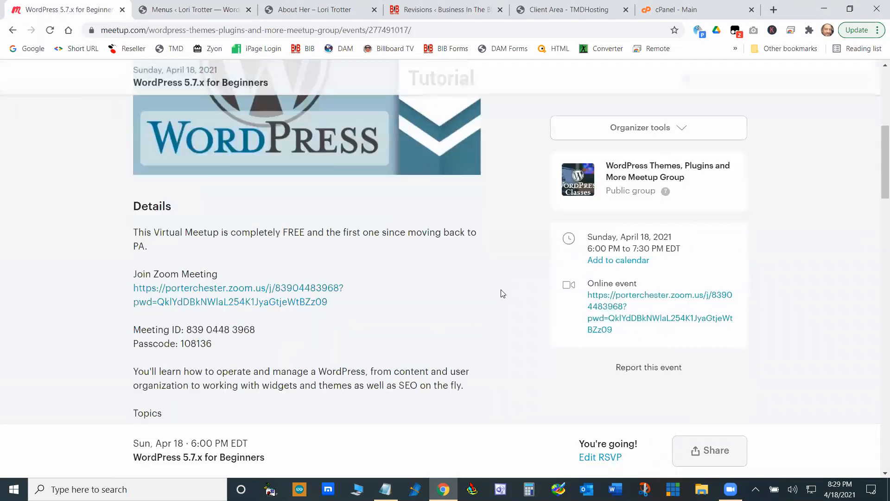
scroll(457, 287, down, 10)
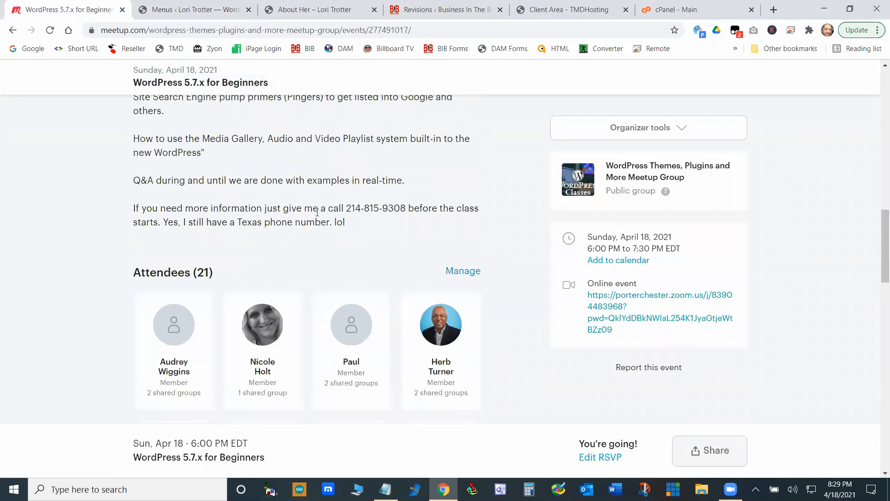
scroll(250, 201, up, 2)
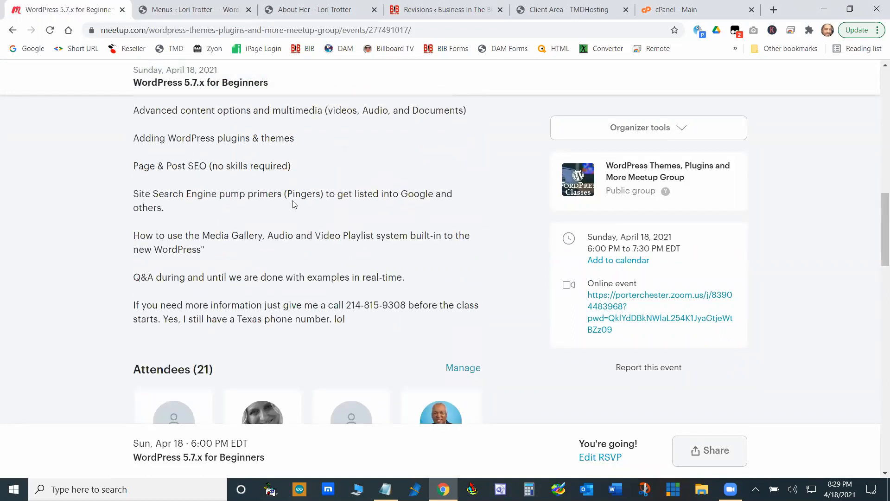
scroll(411, 234, up, 10)
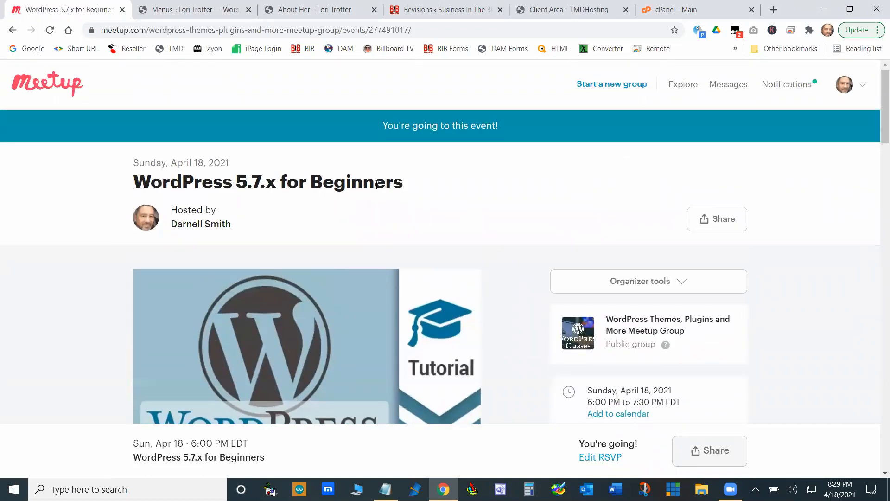
scroll(357, 304, down, 10)
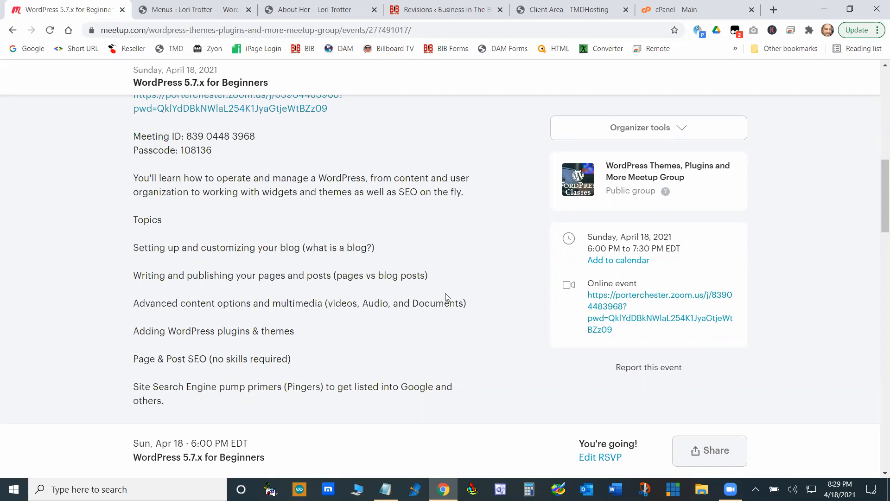
scroll(445, 297, up, 10)
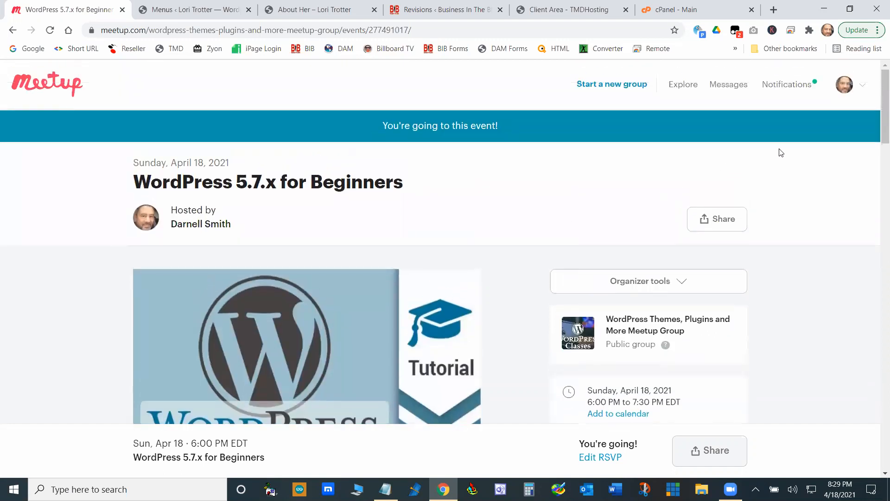
- Open the Fire Your Webmaster group and examine its description, organizer, members and upcoming events
click(863, 85)
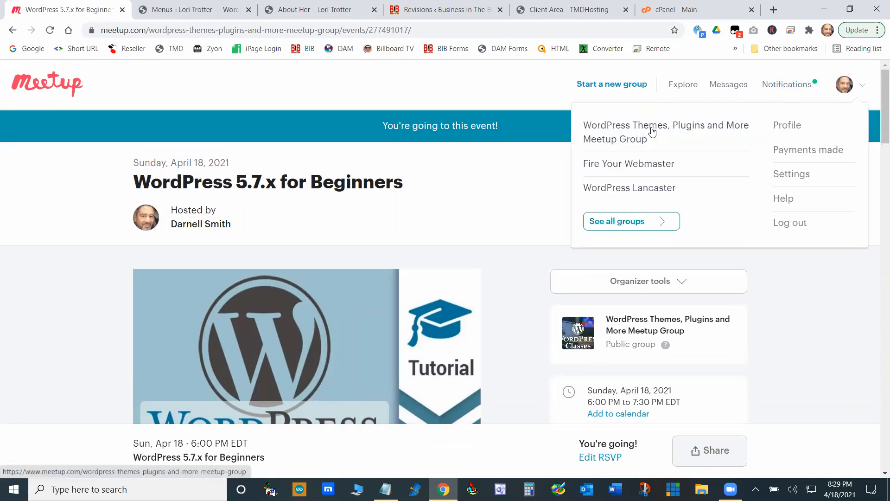
click(627, 166)
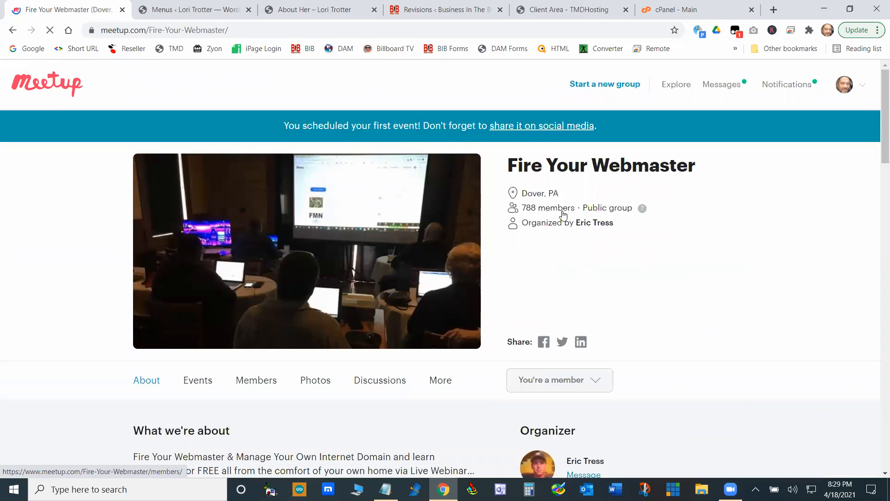
scroll(575, 262, down, 6)
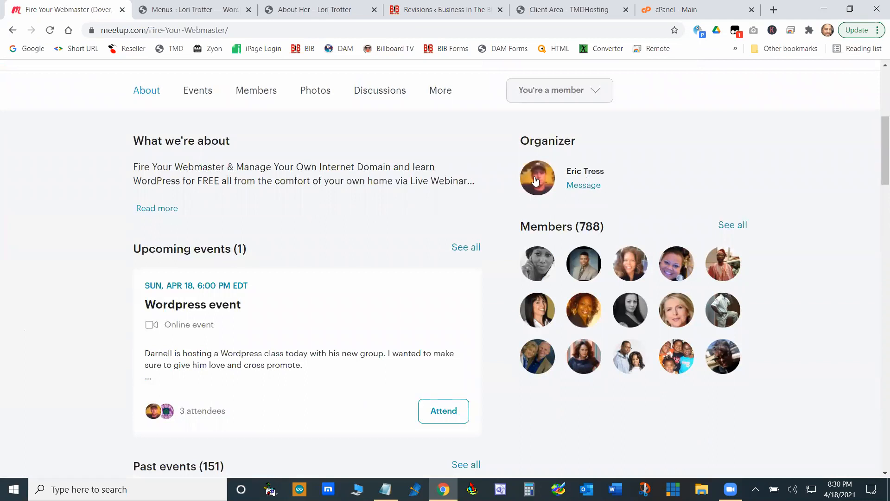
scroll(605, 245, up, 2)
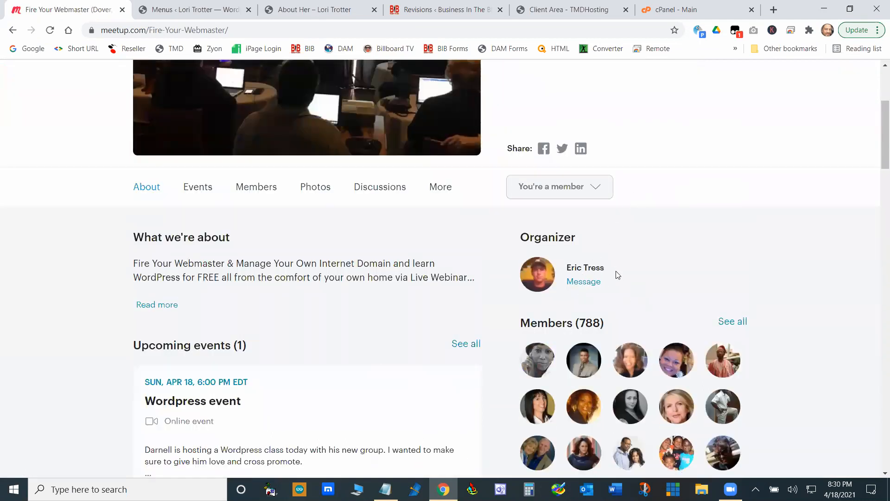
scroll(618, 275, up, 2)
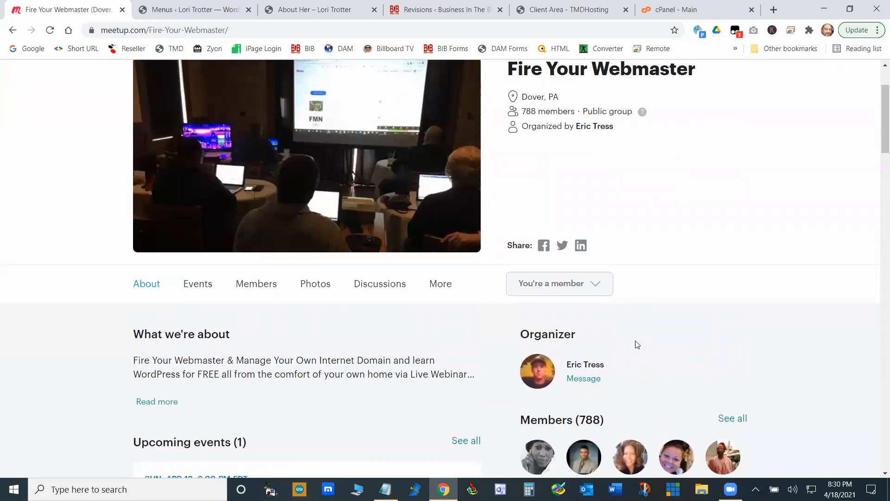
scroll(639, 343, up, 2)
scroll(646, 336, down, 2)
scroll(746, 297, down, 4)
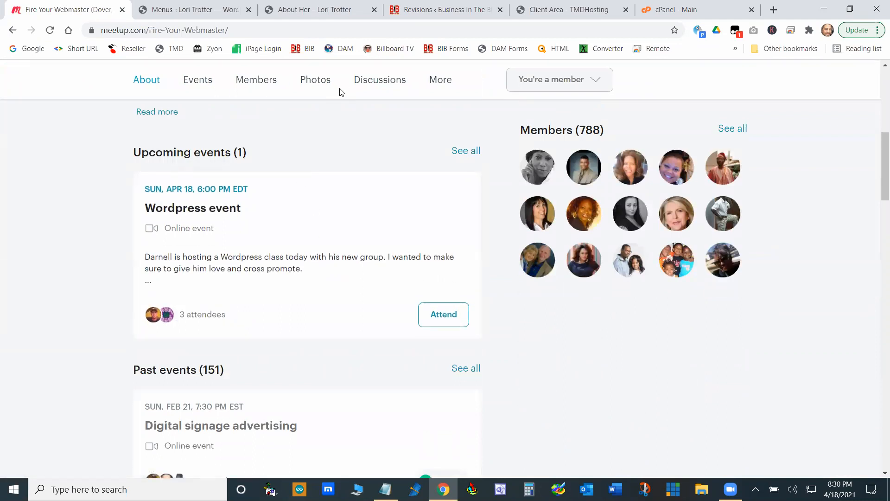
- View the group's upcoming events and open the full list of similar events nearby
click(199, 85)
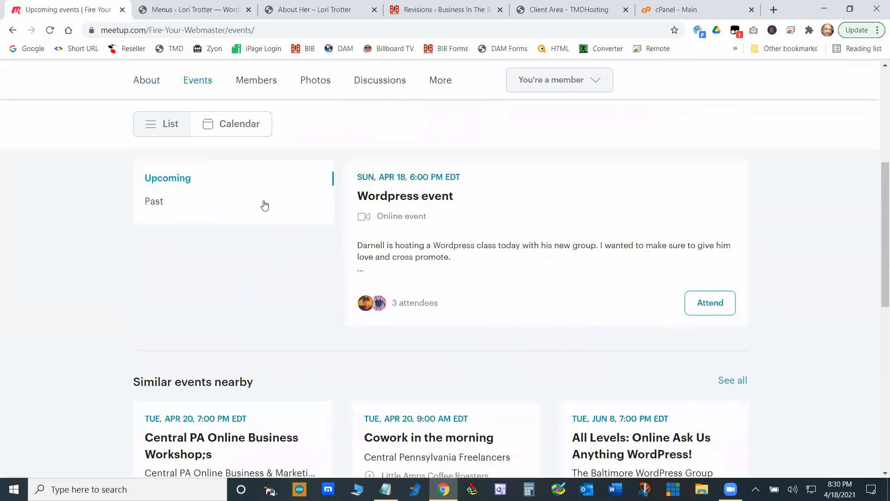
click(740, 380)
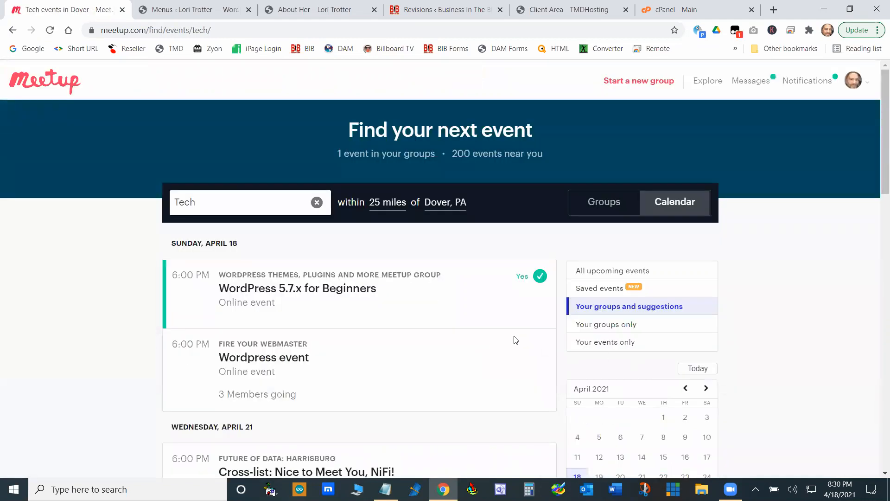
scroll(471, 300, down, 10)
scroll(471, 288, up, 10)
- Return to the Fire Your Webmaster group and browse its list of past events
click(870, 84)
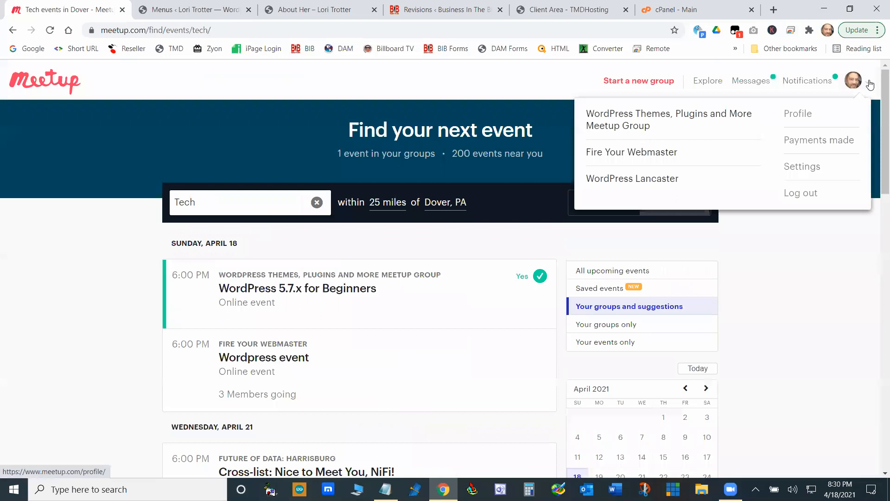
click(622, 159)
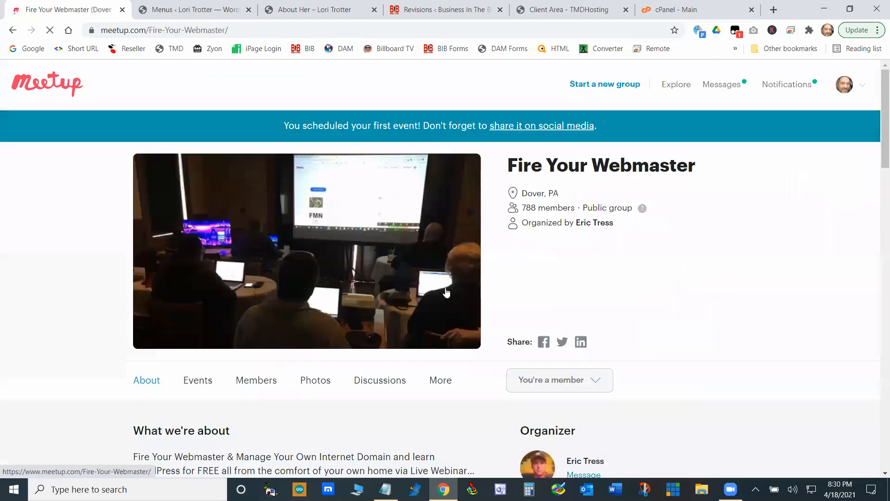
scroll(394, 293, down, 2)
click(197, 284)
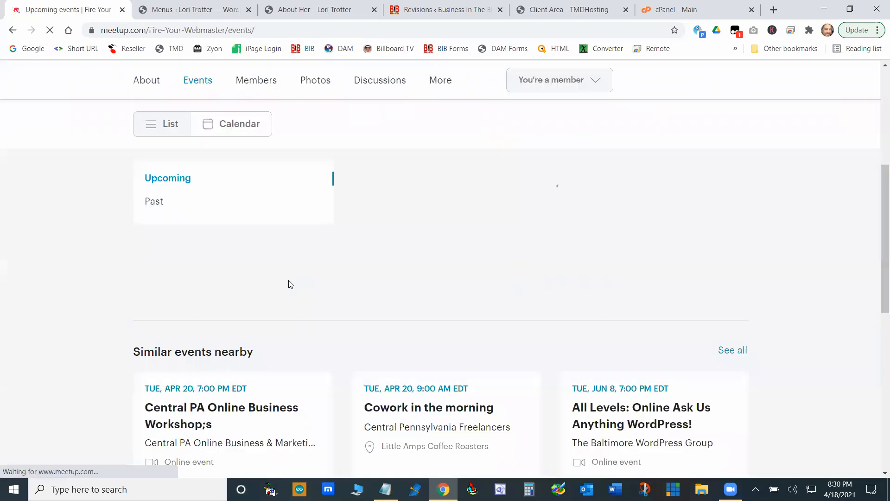
click(156, 205)
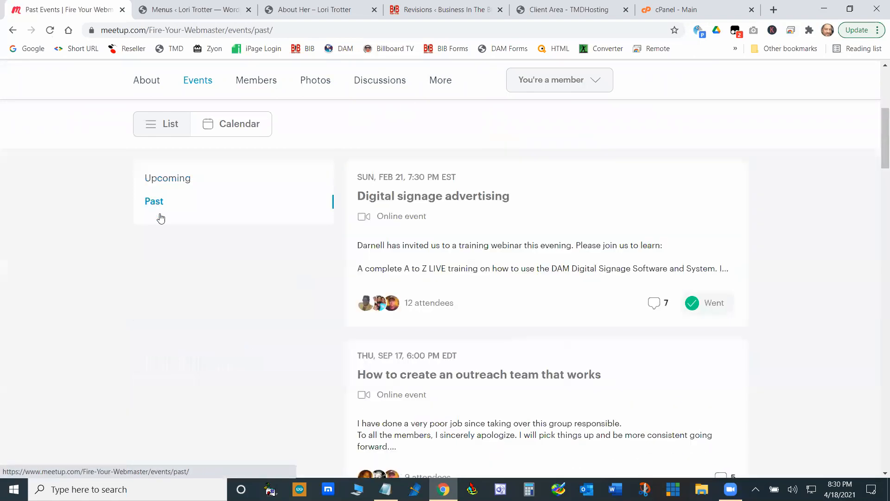
scroll(560, 290, down, 10)
scroll(560, 290, down, 5)
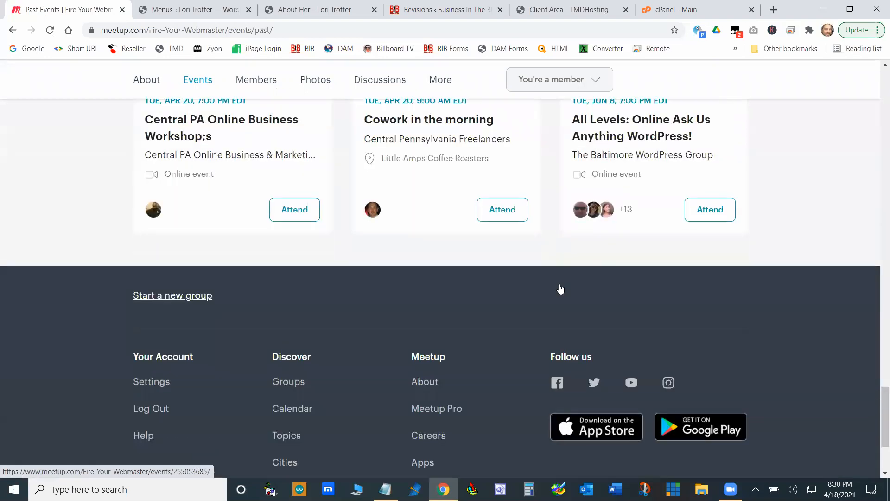
scroll(560, 290, up, 6)
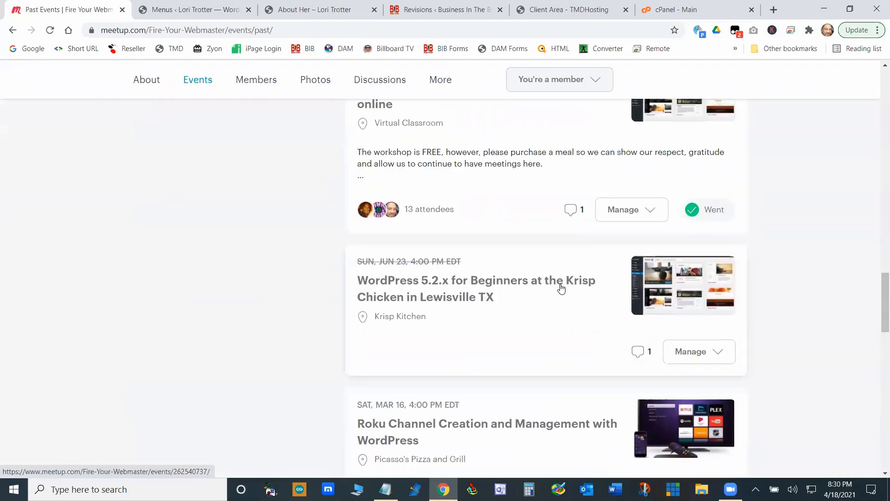
scroll(435, 284, down, 4)
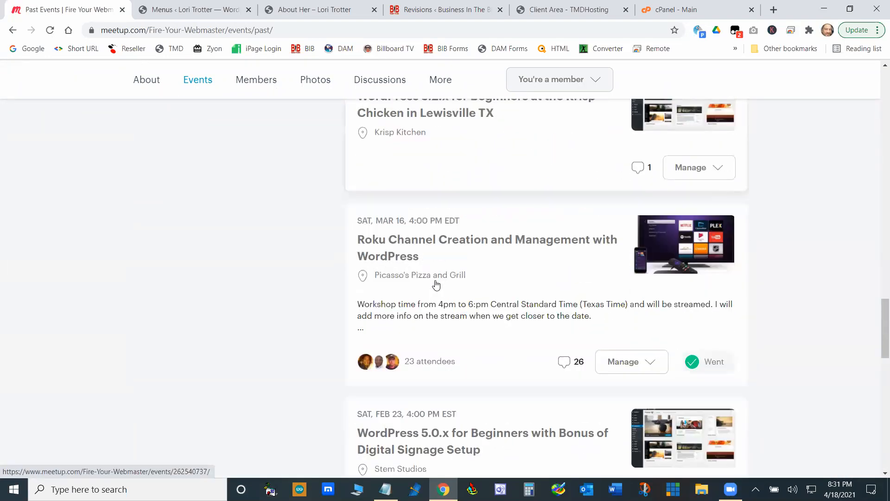
- Examine the older WordPress, Roku channel and digital signage workshops in the group's past events
scroll(462, 242, down, 4)
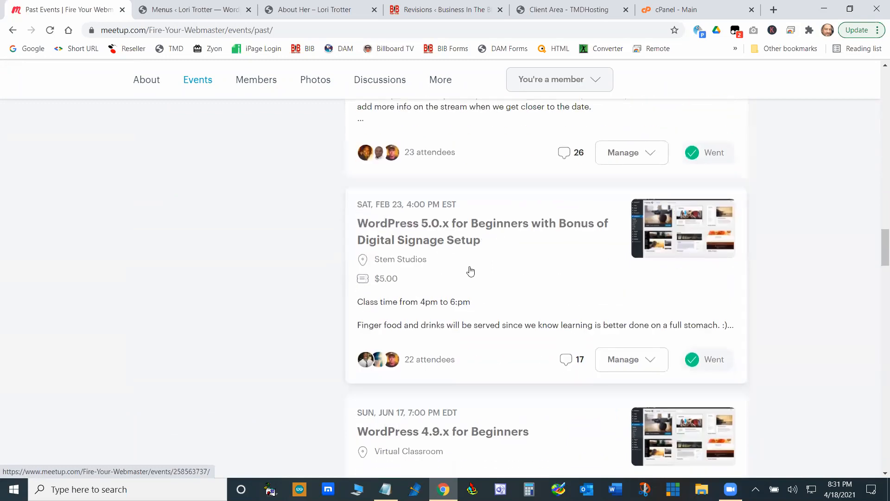
scroll(466, 266, down, 4)
scroll(453, 258, down, 4)
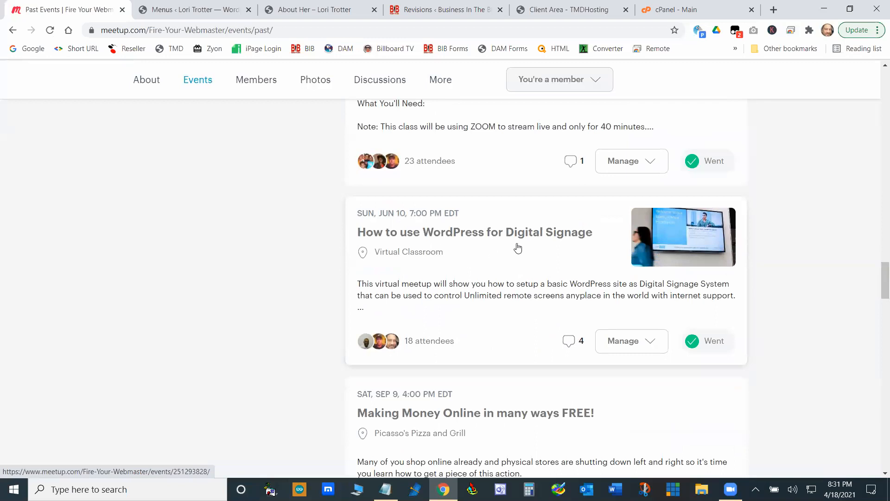
scroll(522, 272, up, 12)
scroll(526, 276, up, 15)
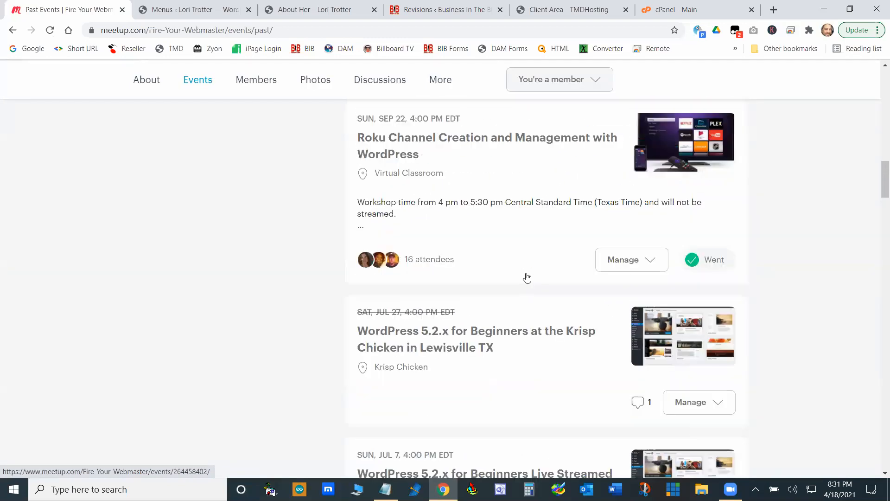
- Copy the web address of the past events page and open the account menu with the list of groups
click(261, 31)
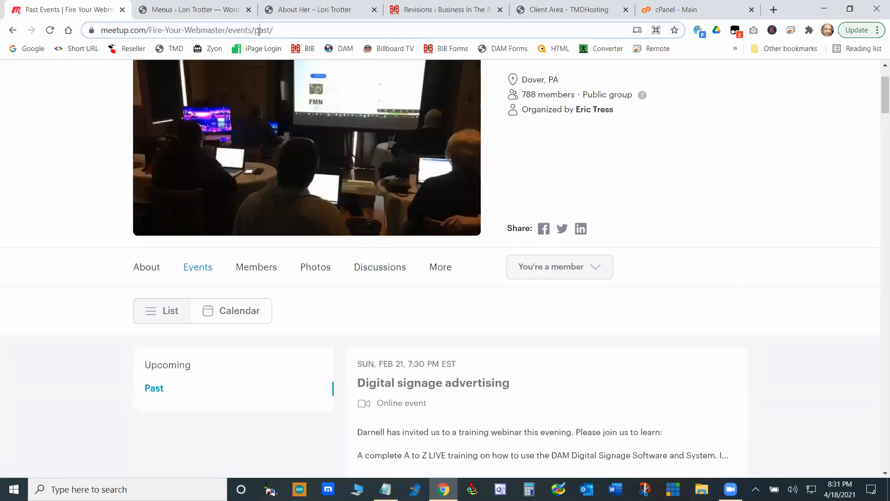
right_click(259, 31)
click(316, 113)
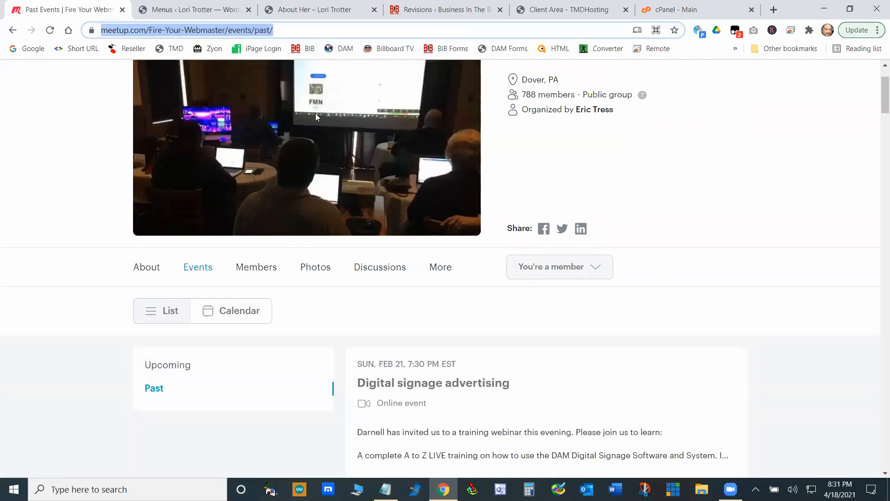
scroll(649, 226, up, 2)
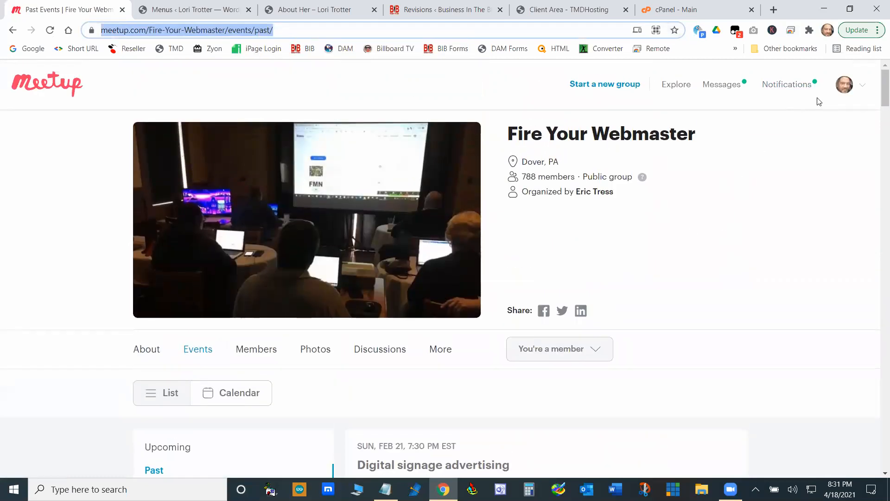
click(861, 88)
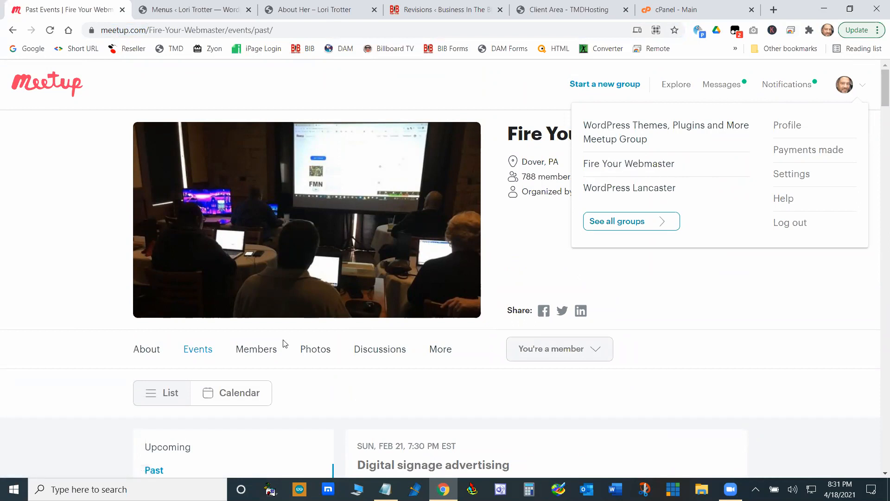
- Look through the group's past events from the newest down to the oldest loaded WordPress classes
scroll(284, 343, down, 6)
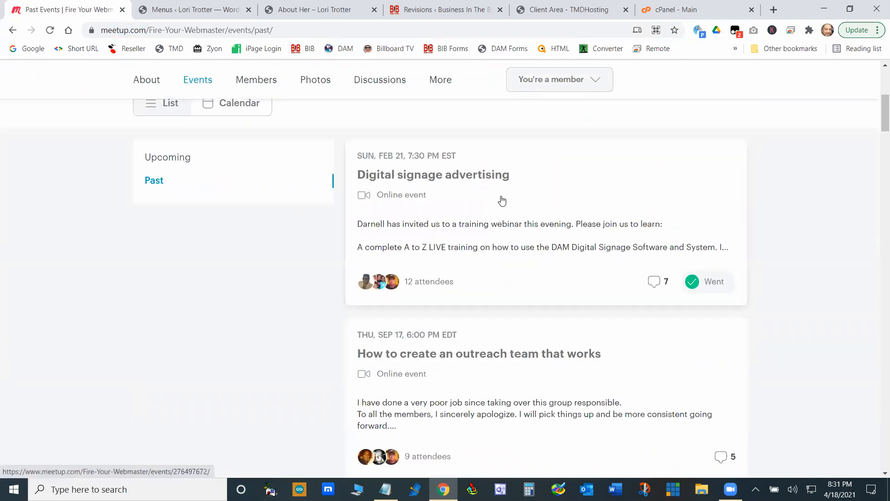
scroll(502, 200, down, 2)
scroll(509, 208, down, 17)
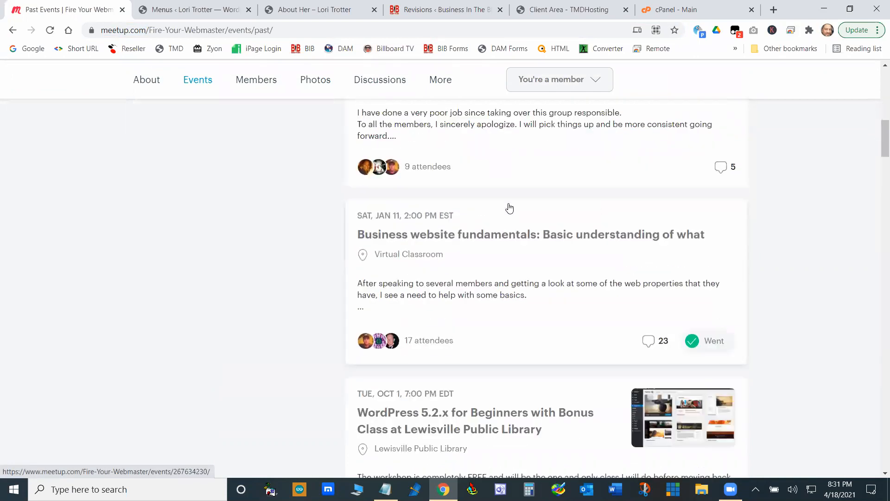
scroll(509, 208, down, 15)
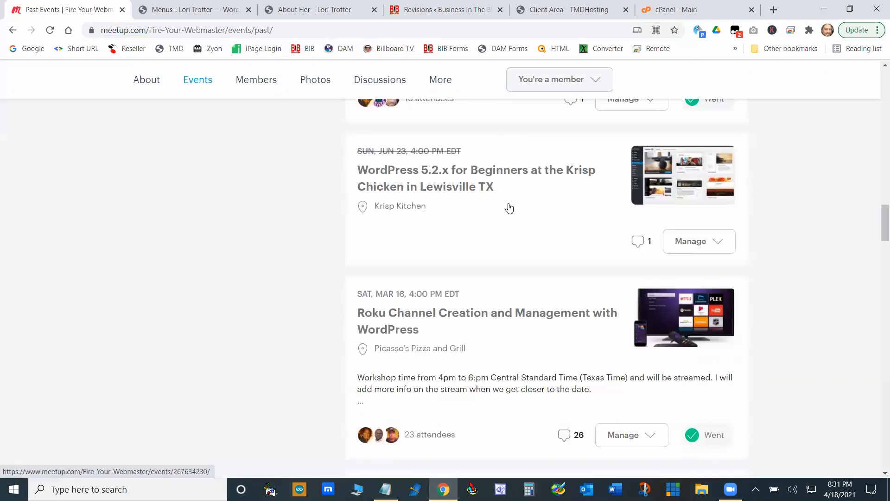
scroll(511, 207, down, 14)
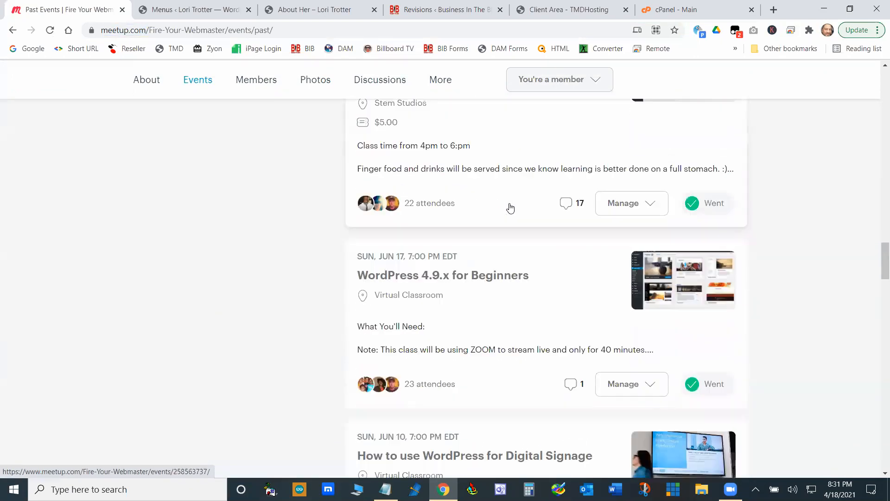
scroll(511, 207, down, 10)
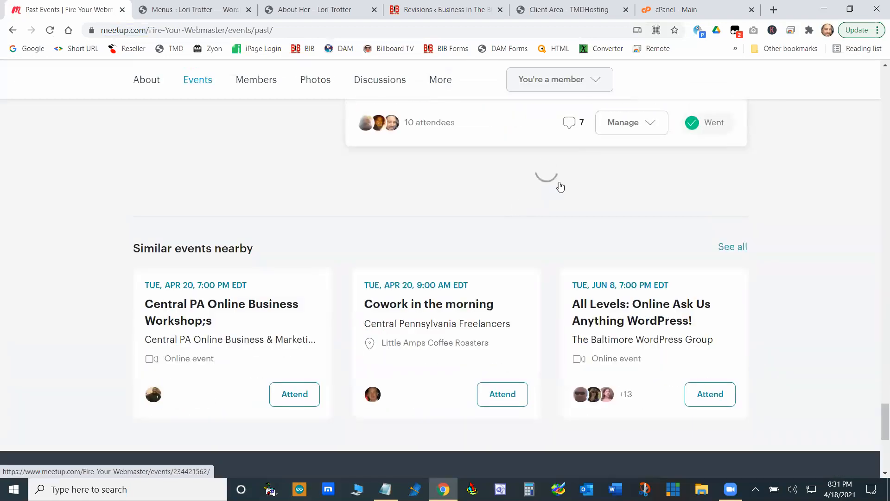
scroll(558, 198, down, 20)
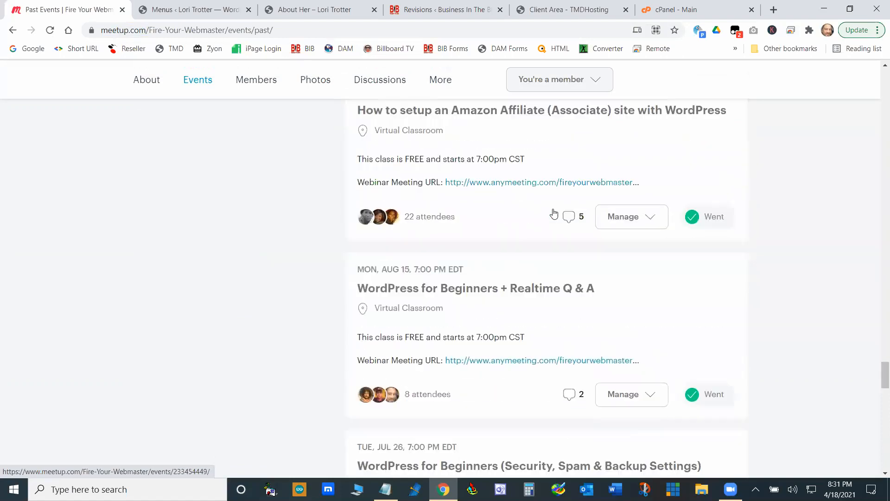
scroll(545, 211, down, 8)
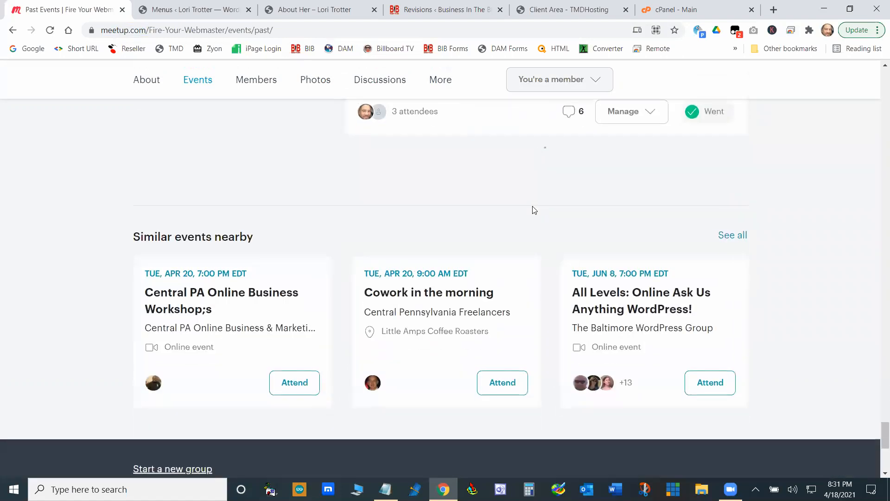
- Review the past class topics and dates from the oldest loaded events back to the group header
scroll(503, 215, up, 6)
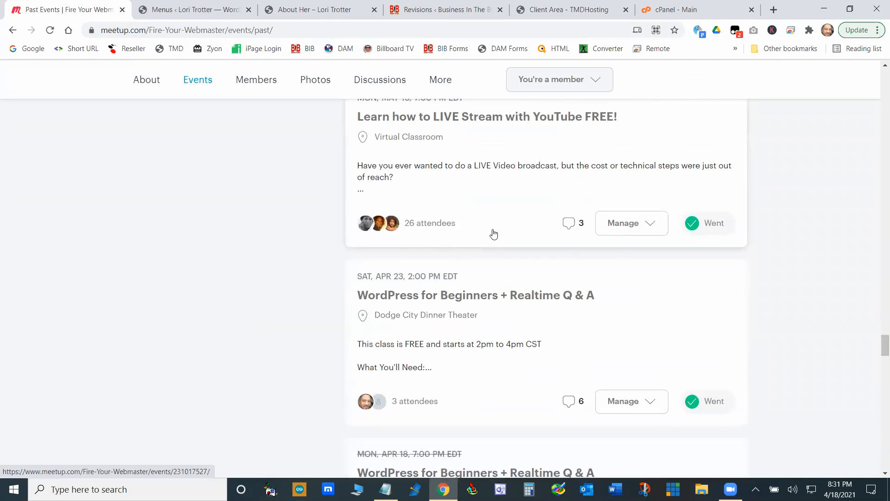
scroll(493, 234, up, 10)
scroll(581, 288, up, 15)
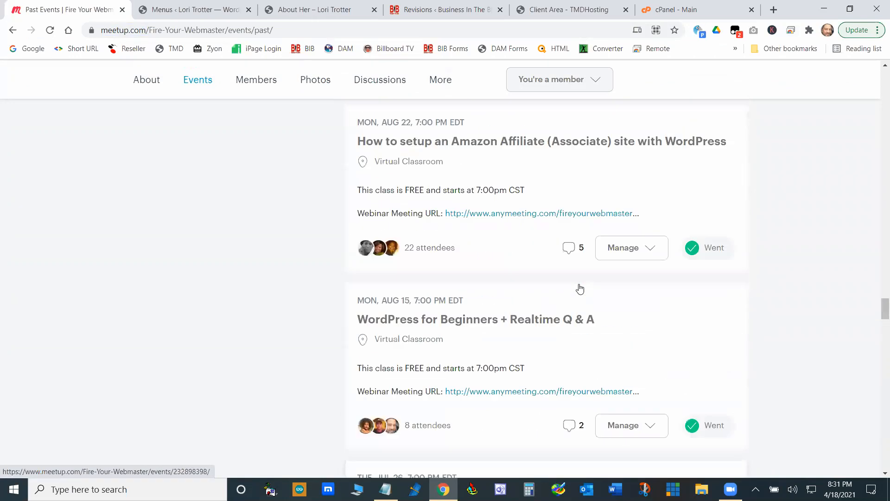
scroll(580, 289, up, 3)
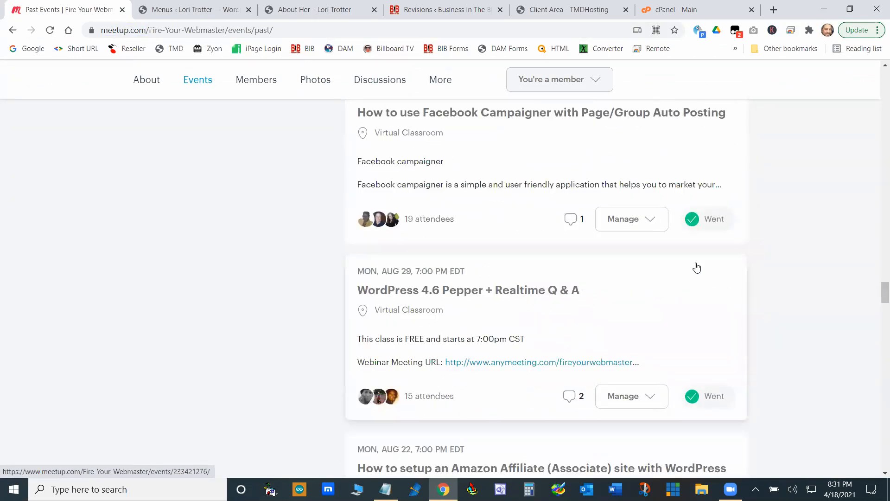
scroll(783, 257, up, 12)
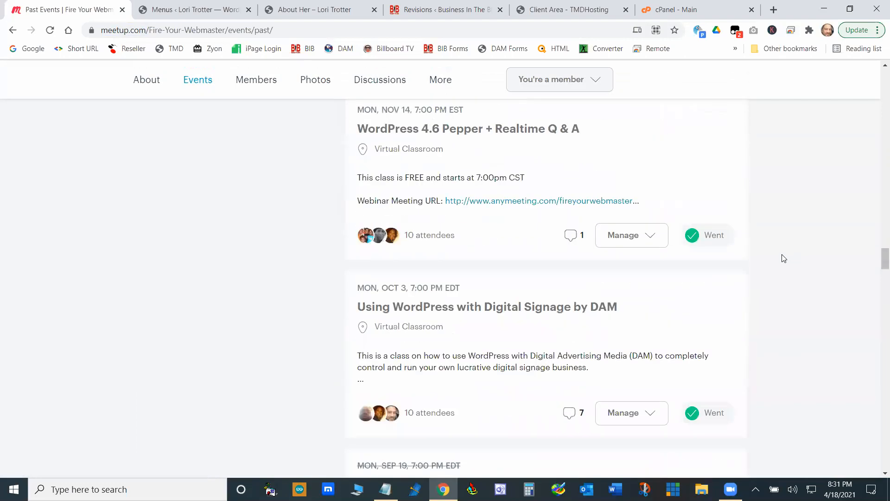
scroll(784, 259, up, 6)
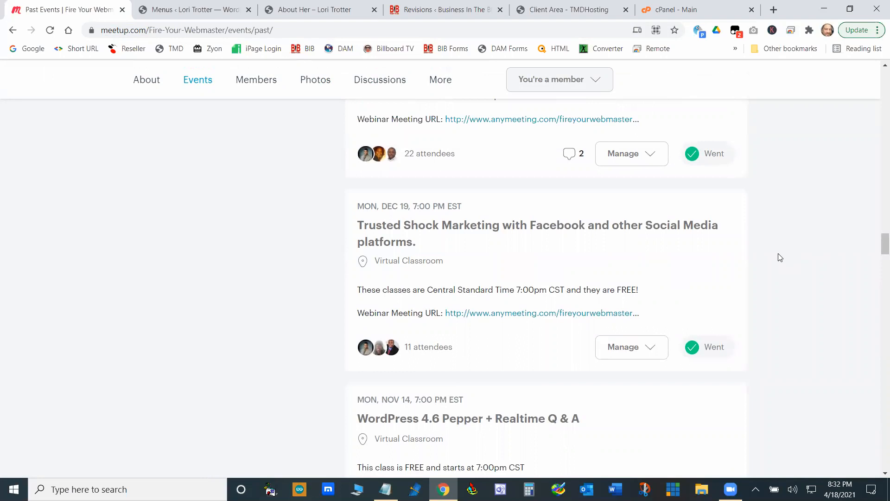
scroll(780, 258, up, 20)
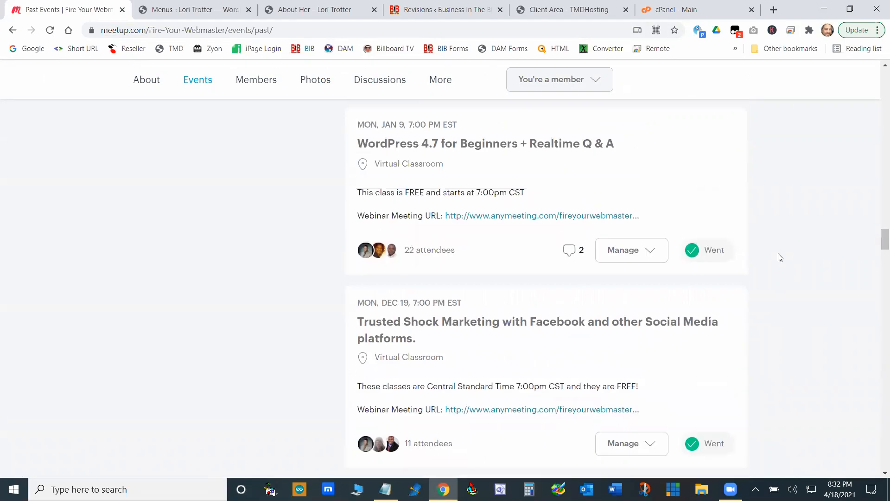
scroll(823, 219, up, 20)
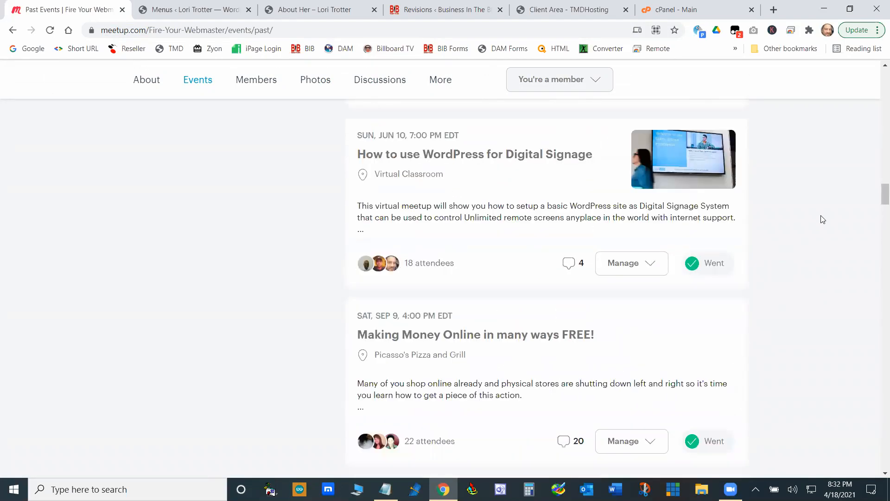
scroll(822, 219, up, 20)
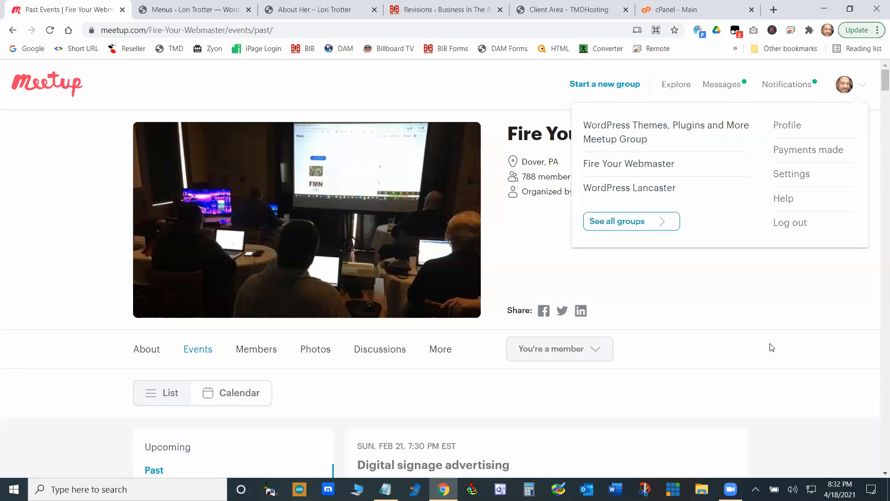
- Examine the most recent past workshops, including their venues, descriptions and attendance, from Digital signage advertising to WordPress 5.2.x for Beginners
scroll(394, 276, down, 5)
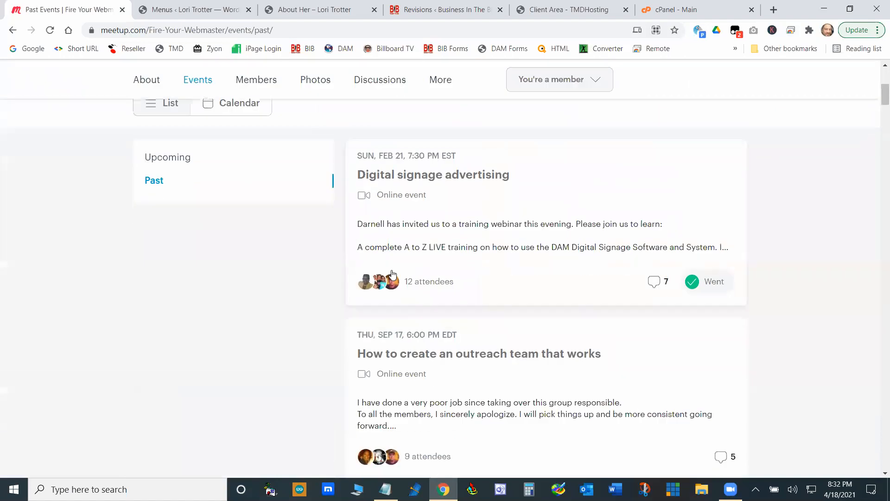
scroll(508, 271, down, 8)
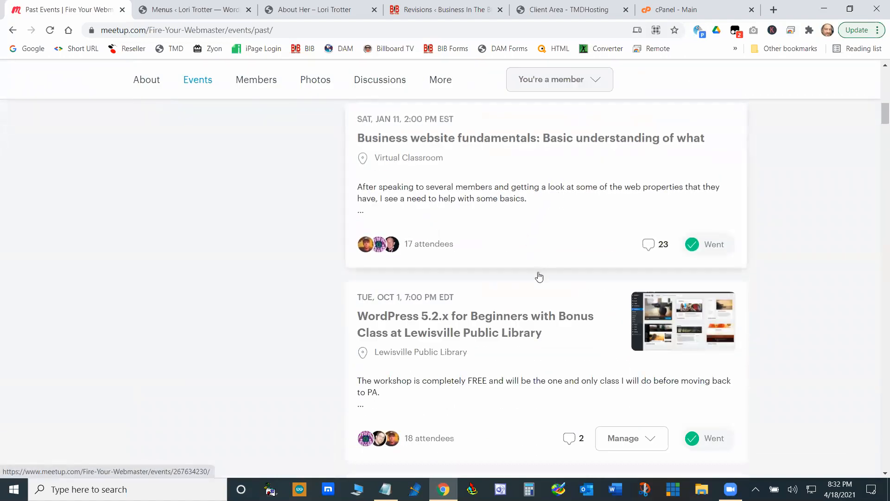
scroll(538, 278, up, 10)
scroll(539, 277, up, 4)
scroll(535, 290, down, 18)
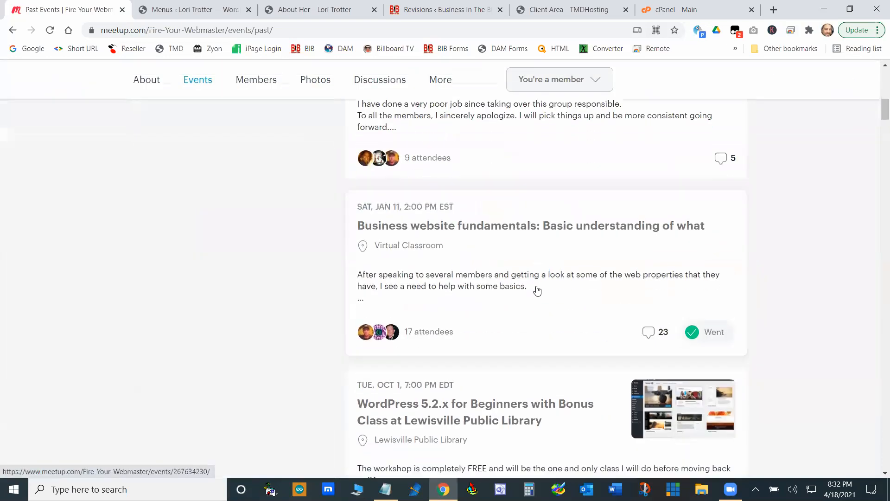
scroll(539, 280, down, 4)
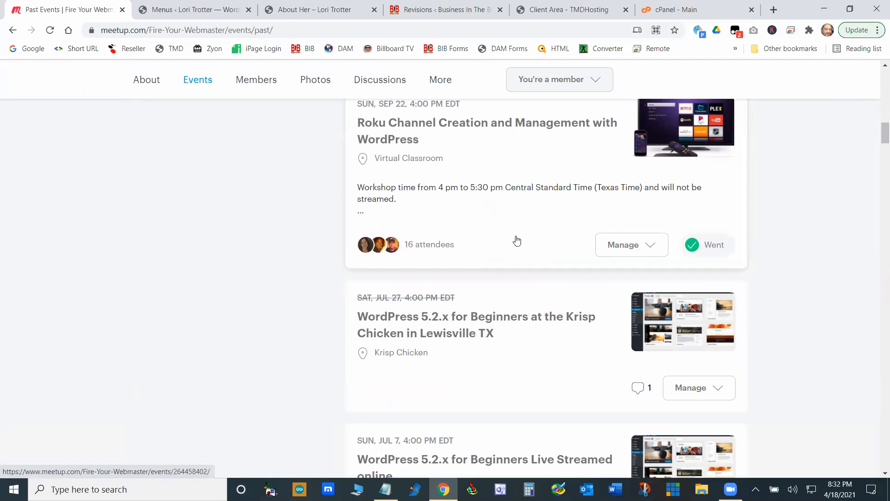
scroll(517, 239, up, 2)
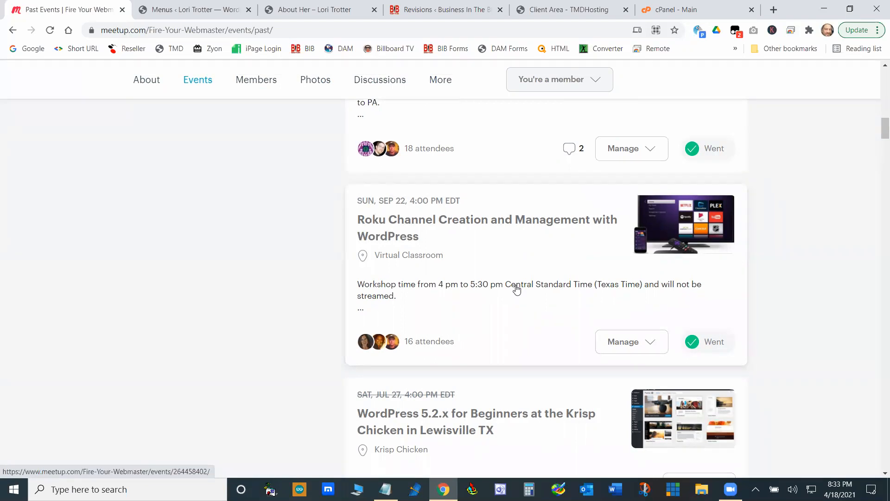
scroll(531, 306, up, 5)
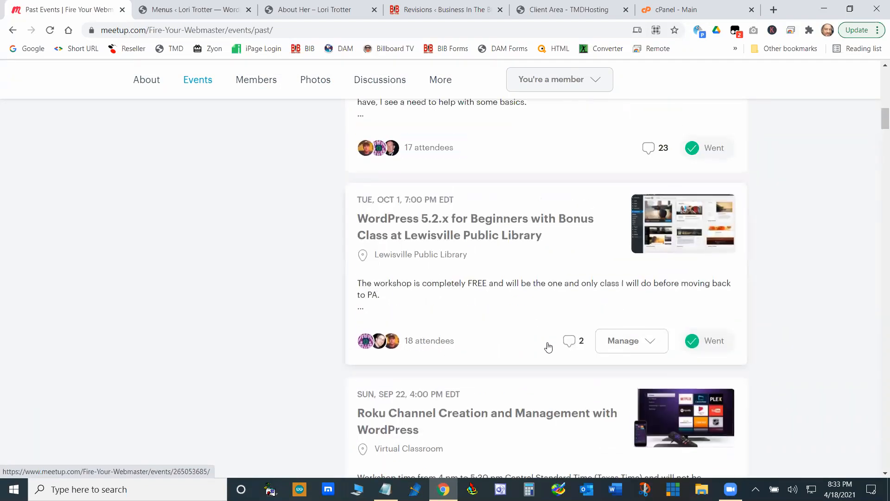
scroll(549, 345, down, 4)
scroll(542, 350, down, 1)
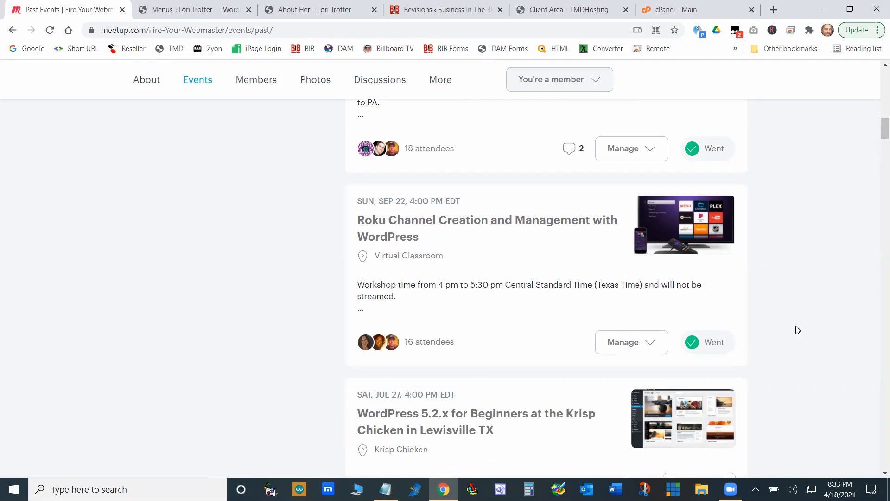
scroll(771, 332, down, 6)
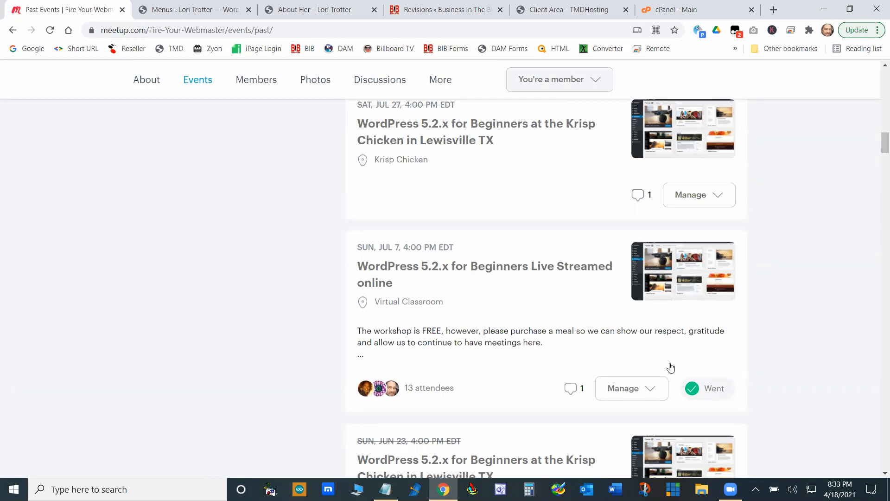
scroll(828, 271, down, 4)
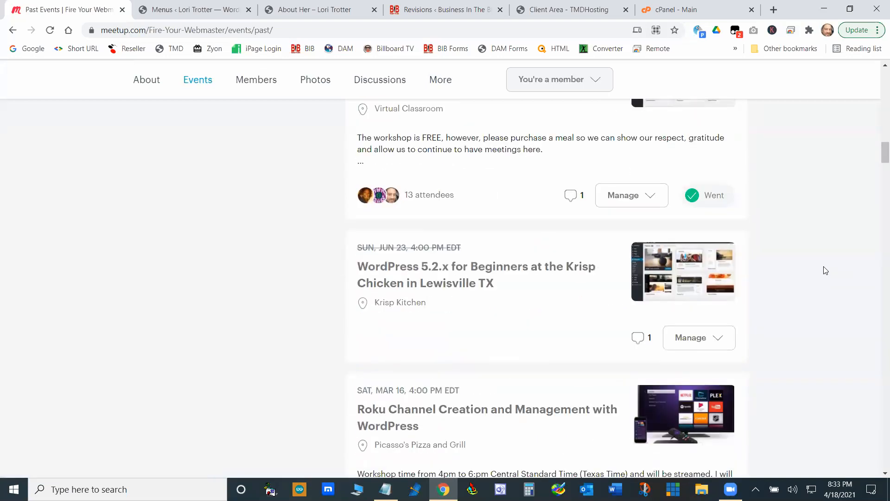
- Switch to the cPanel page, retry loading the account statistics and review the hosting usage and limits
click(673, 8)
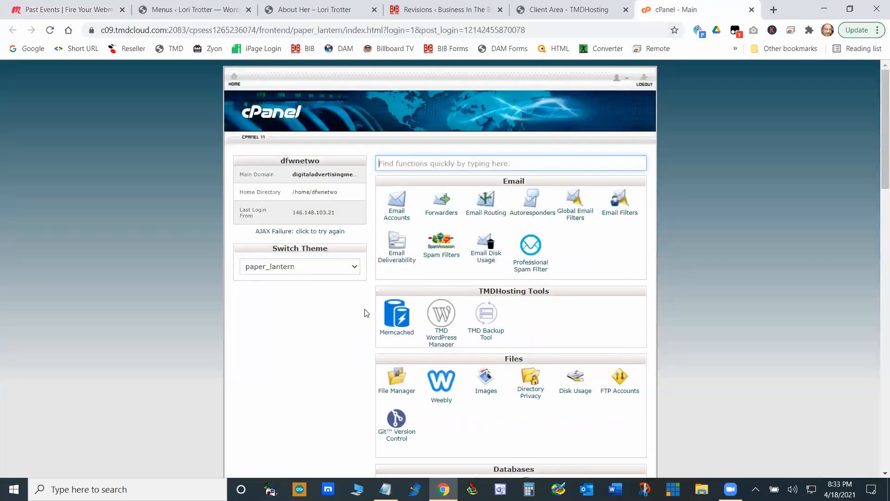
scroll(363, 310, down, 4)
scroll(364, 311, up, 4)
click(324, 234)
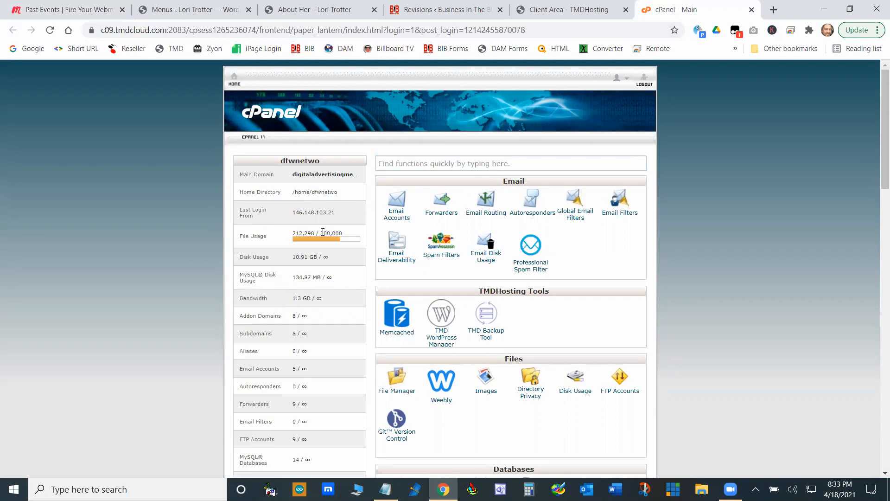
scroll(346, 288, down, 2)
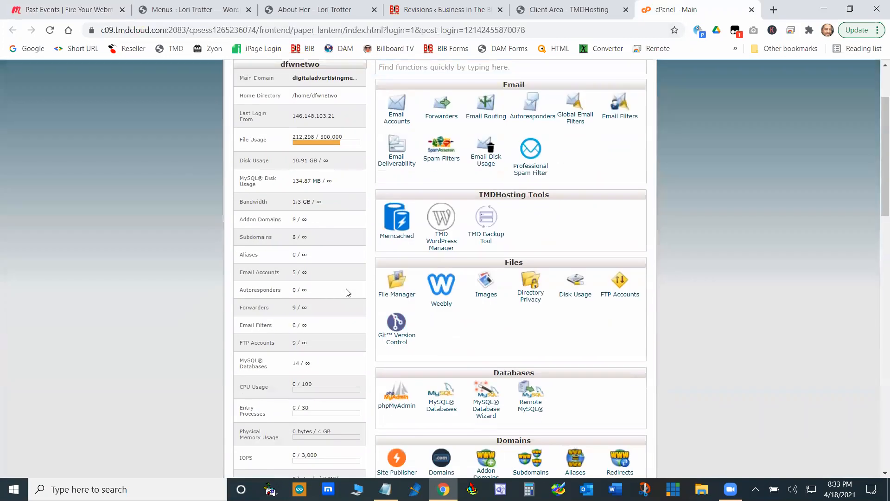
scroll(337, 195, up, 2)
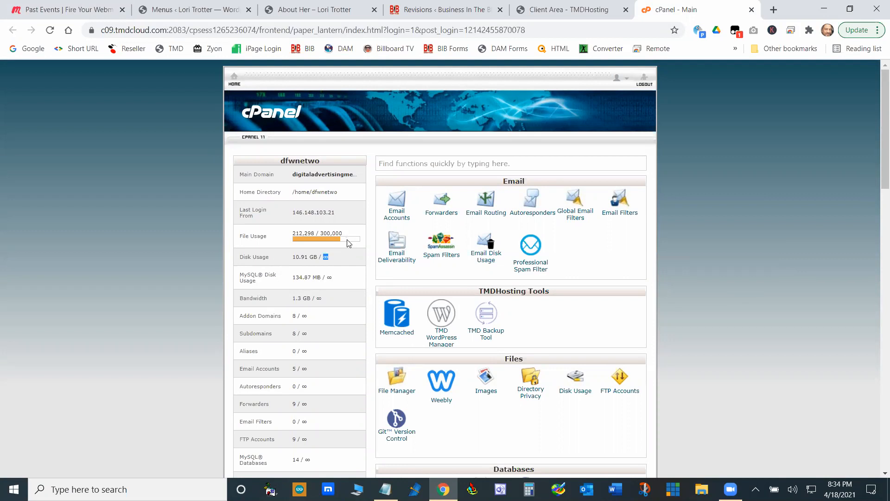
- Switch to WS_FTP Pro, connect to the Digital Advertising Media site and look through its remote root directory
scroll(468, 302, down, 4)
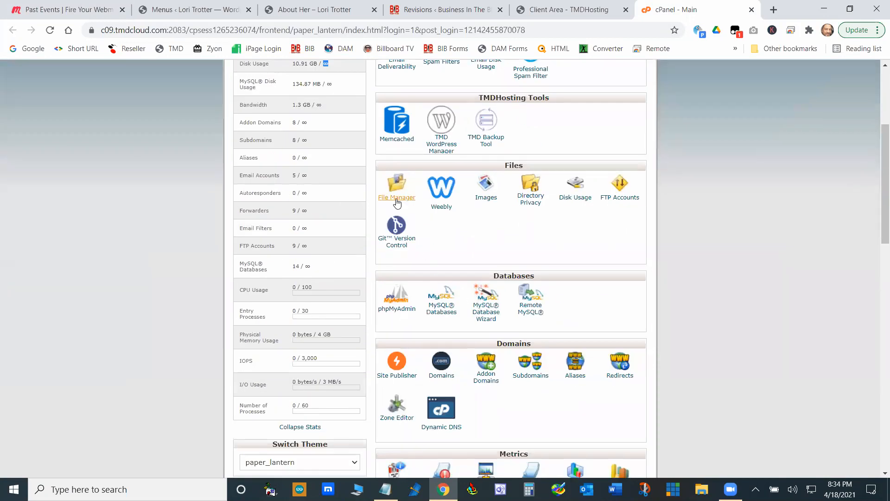
click(472, 490)
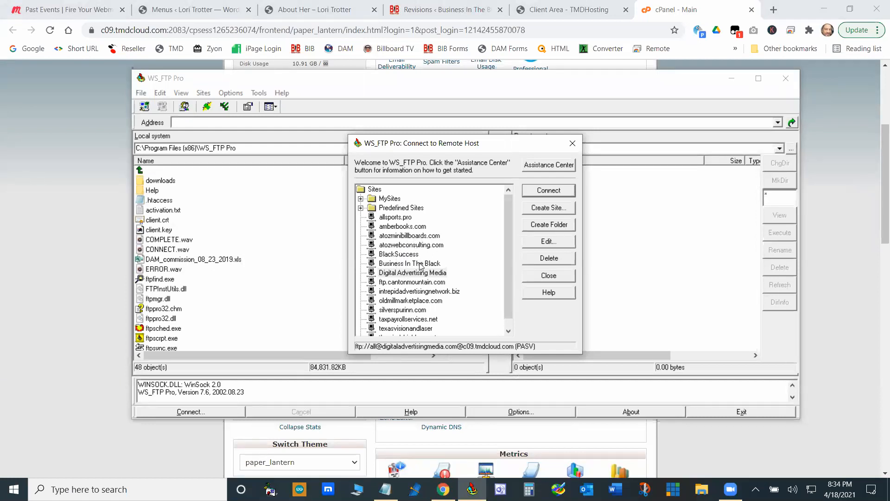
double_click(402, 273)
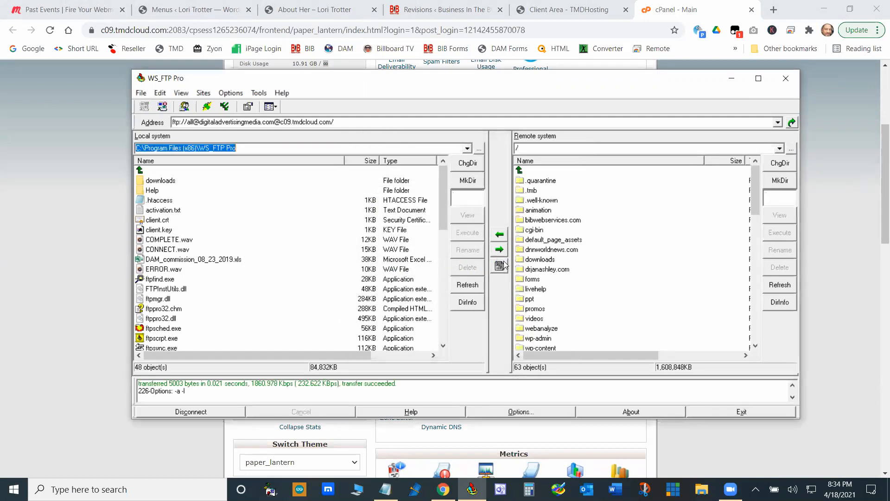
scroll(583, 274, down, 6)
scroll(592, 275, up, 5)
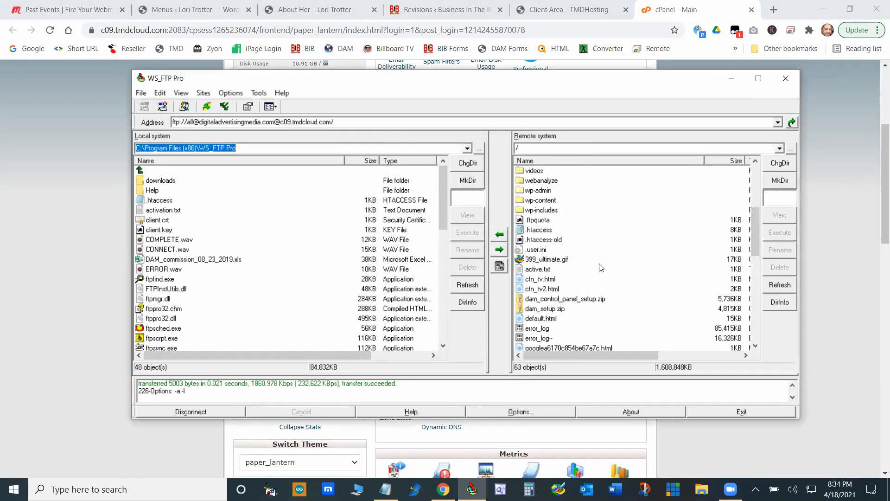
scroll(551, 272, down, 2)
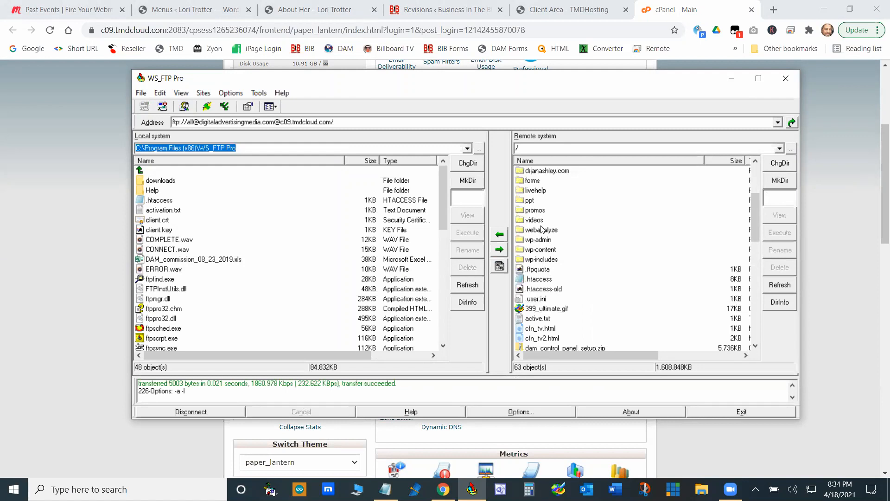
- Open the remote folder wp-content/uploads/2021/04, returning once to the root directory to show the path from there
double_click(540, 250)
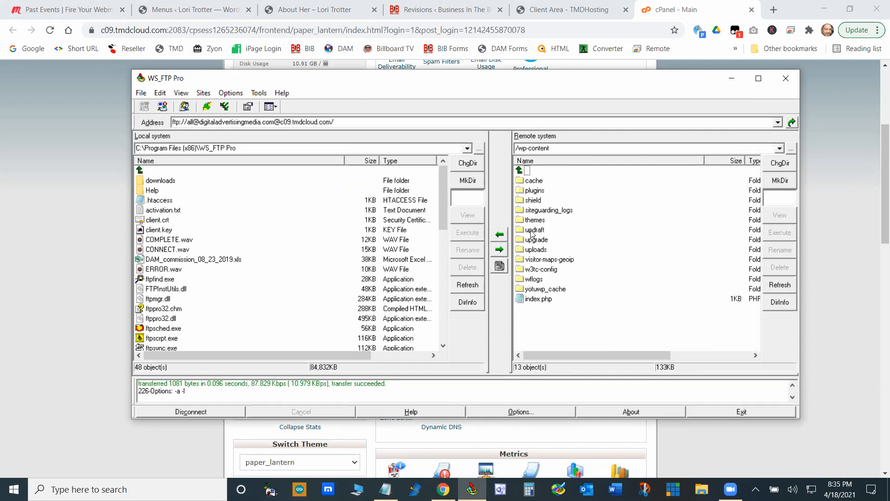
double_click(526, 173)
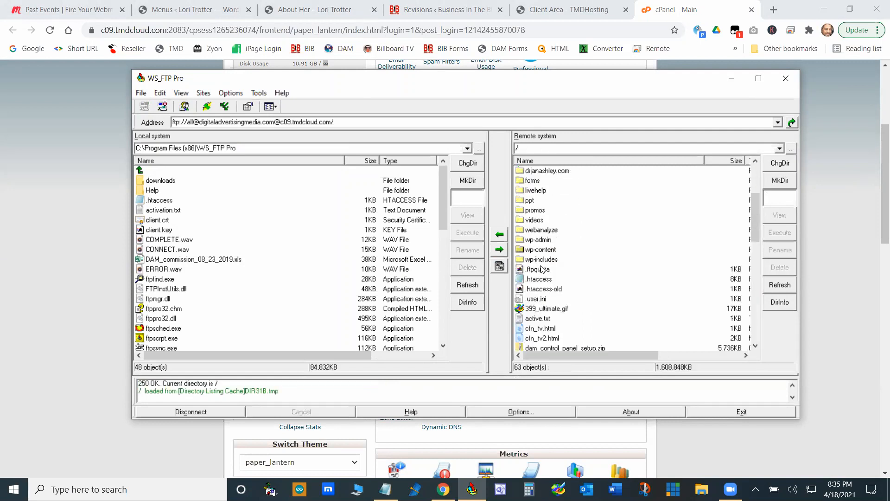
double_click(545, 250)
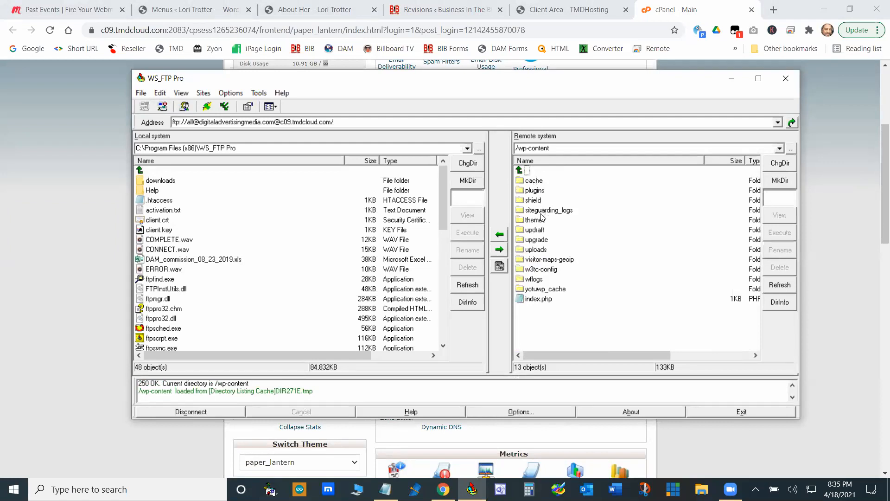
double_click(541, 250)
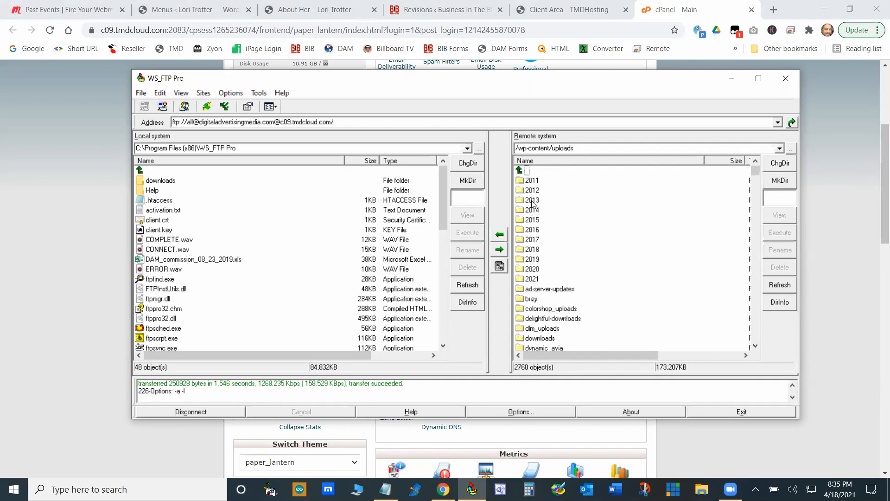
double_click(531, 279)
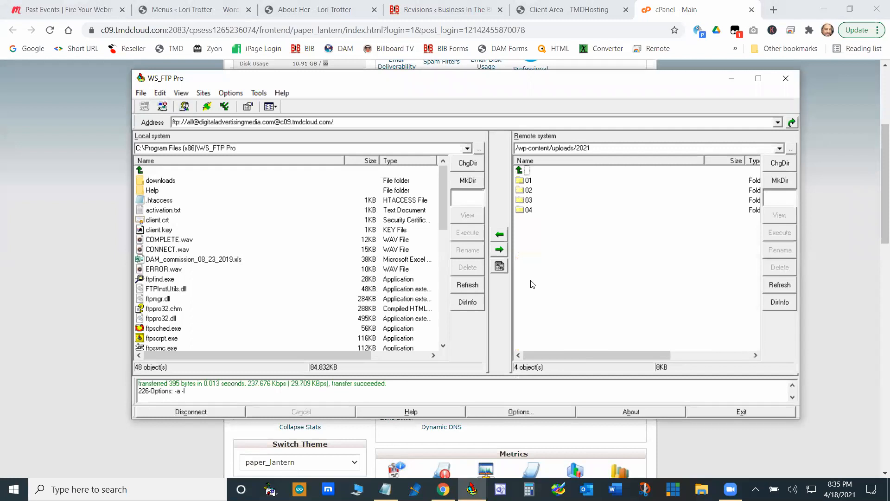
double_click(524, 211)
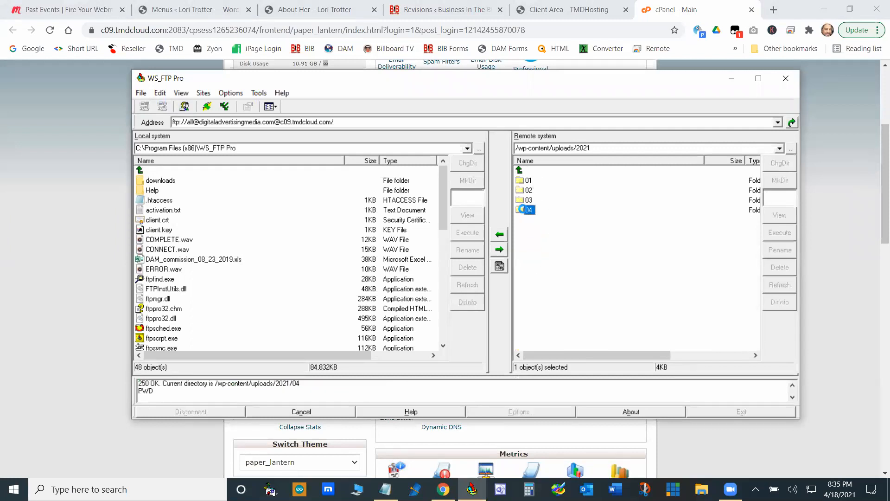
- Examine the resized image copies in the 04 uploads folder, including their names, sizes, types and modification dates
drag(753, 182, 704, 168)
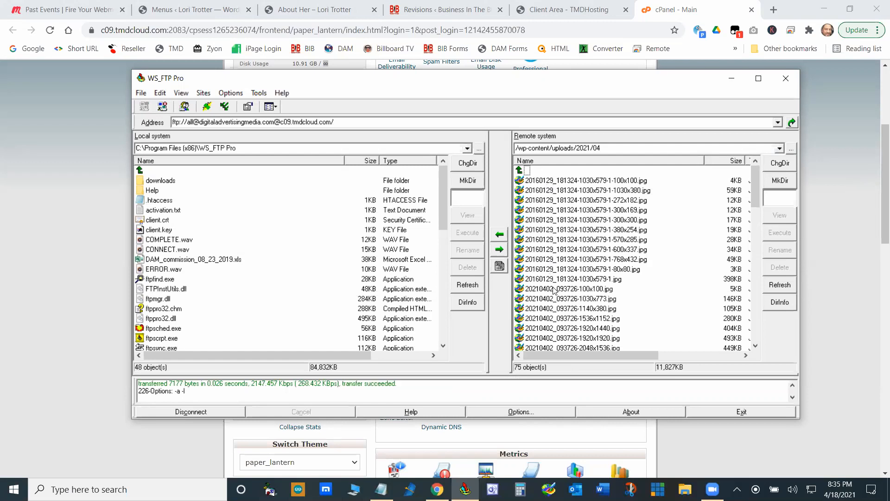
drag(626, 281, 886, 498)
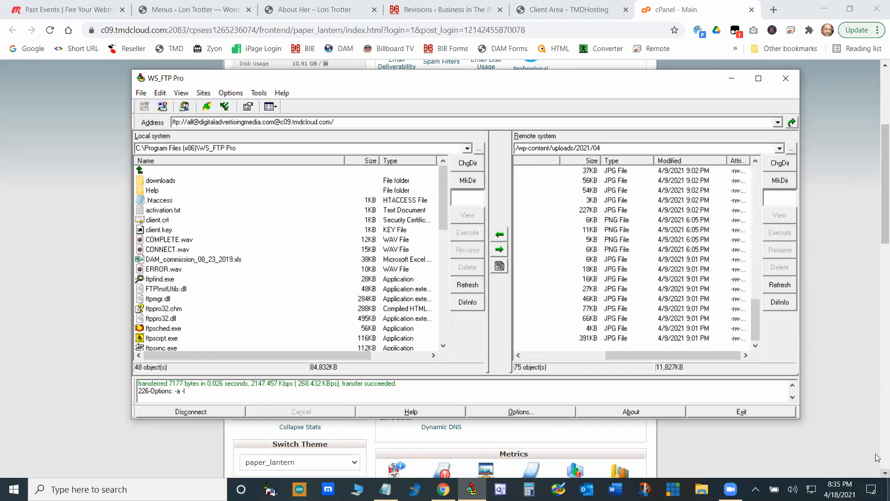
drag(712, 356, 626, 357)
scroll(614, 275, up, 19)
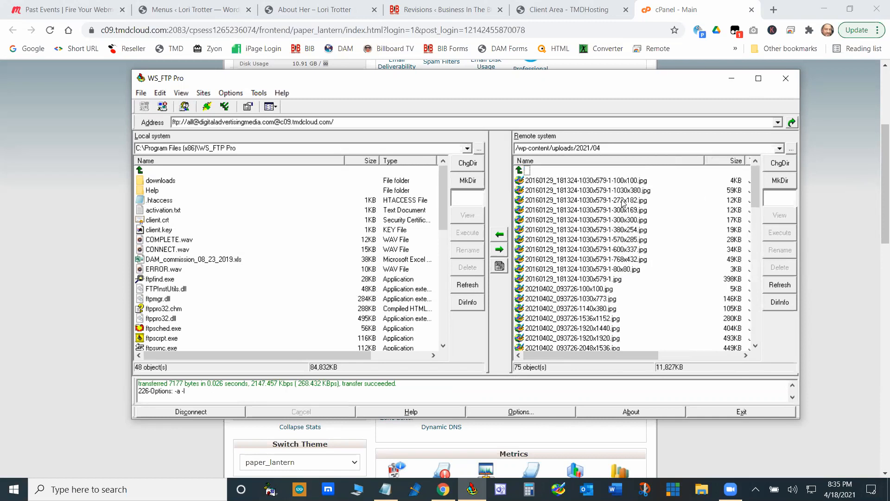
drag(630, 354, 672, 360)
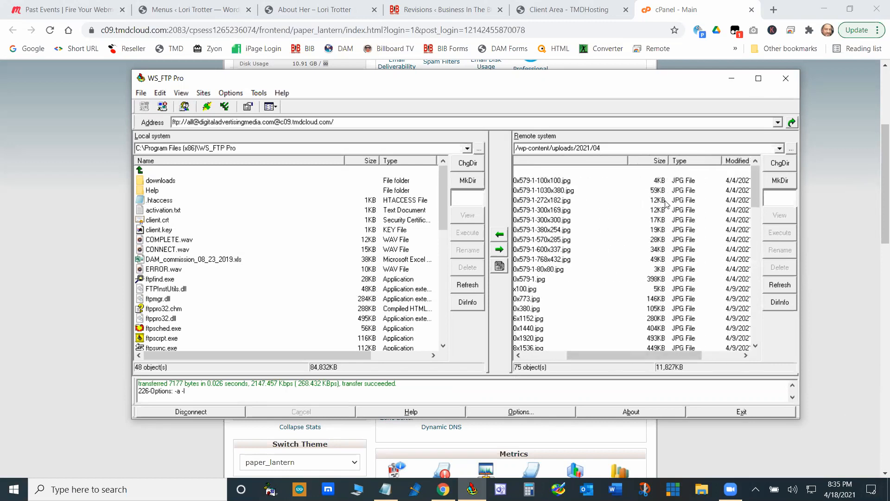
drag(659, 355, 579, 345)
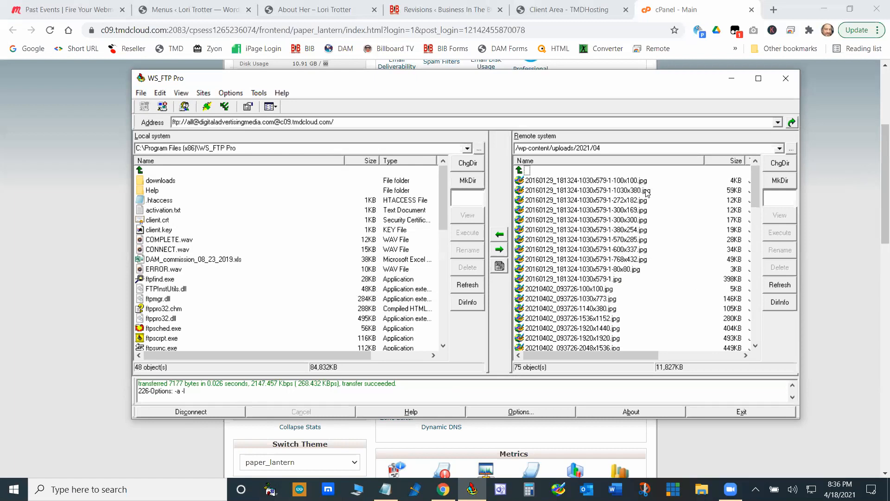
- Close the FTP client and review the File Usage figure against its limit in the cPanel statistics
click(786, 78)
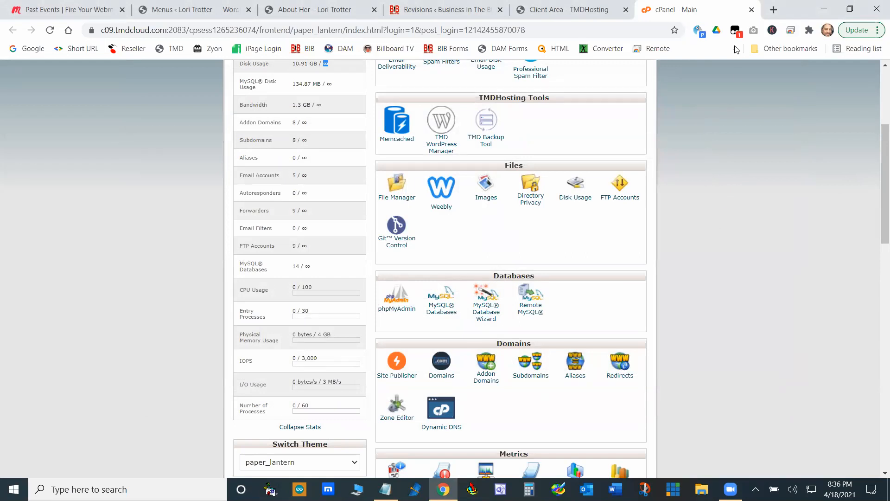
scroll(321, 236, up, 4)
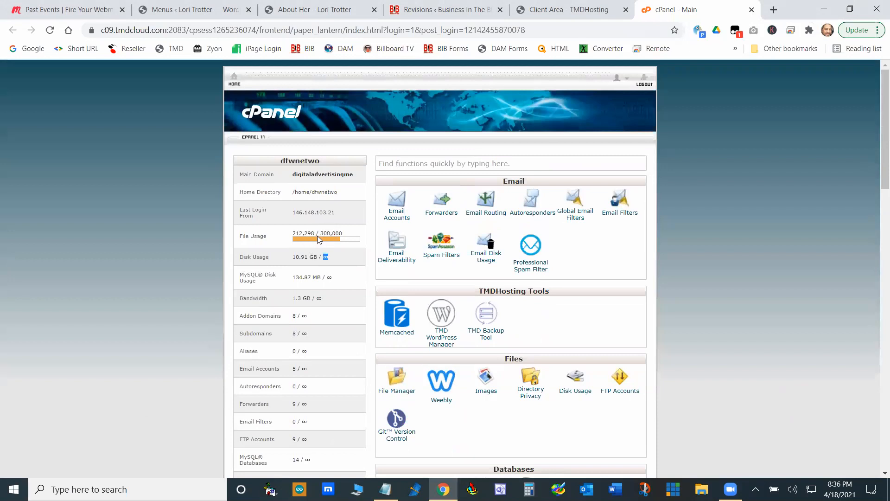
mouse_move(318, 243)
- Open cPanel's File Manager and display the contents of the public_html folder
scroll(443, 335, down, 6)
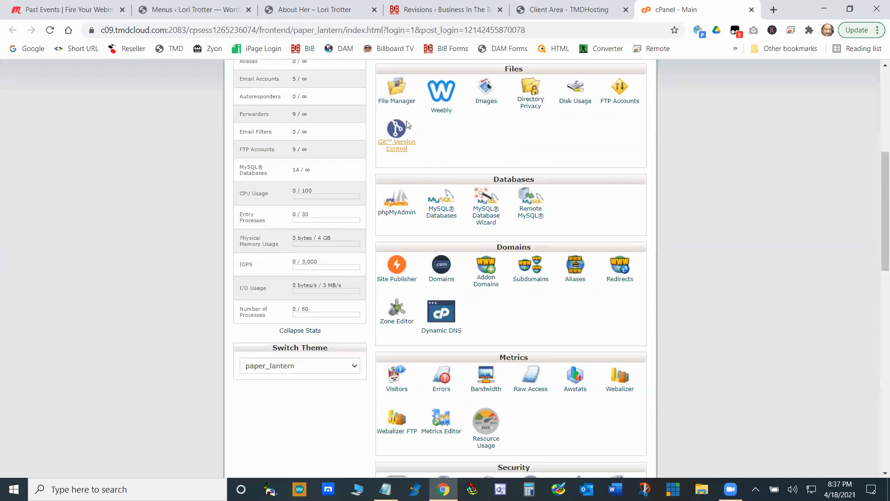
click(399, 94)
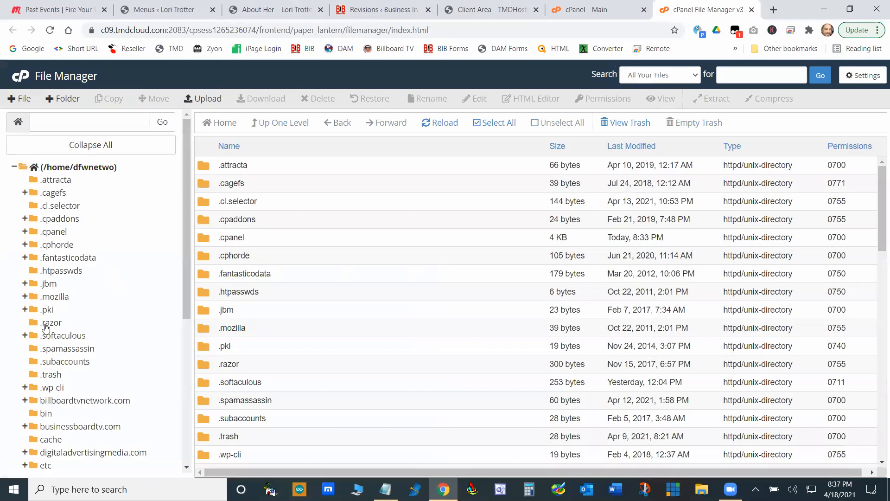
scroll(69, 392, down, 5)
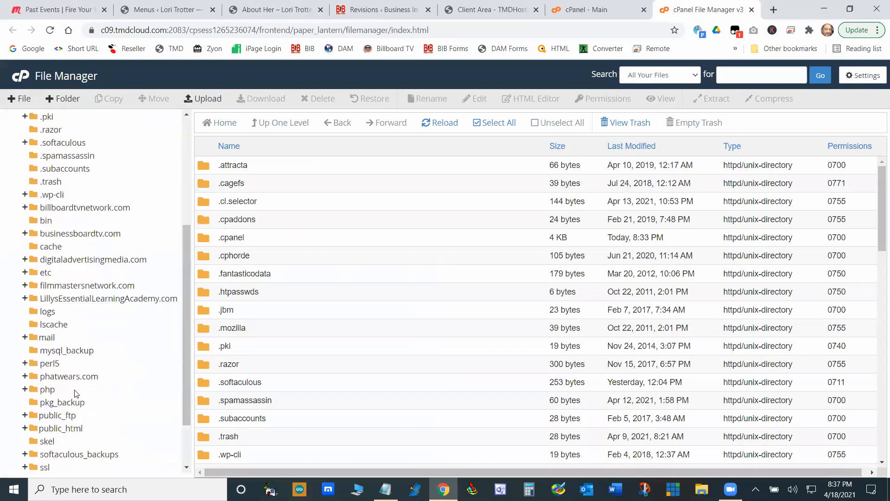
scroll(74, 392, down, 2)
click(49, 361)
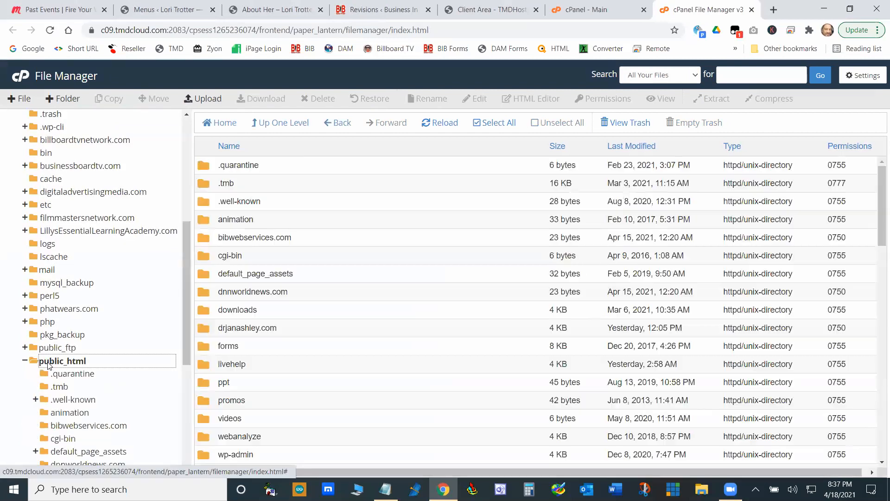
- Look through the public_html listing, and from there open wp-content, uploads, 2021 and the 04 month folder
scroll(424, 309, down, 1)
scroll(425, 334, down, 10)
scroll(429, 359, up, 8)
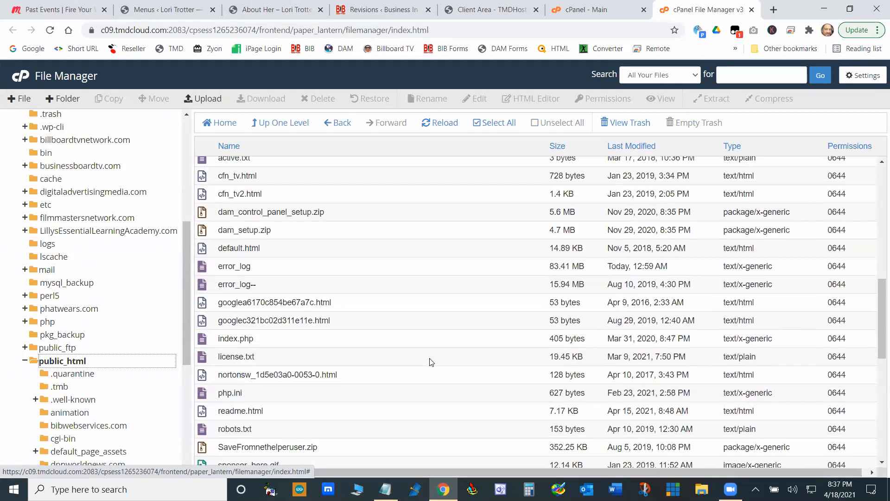
scroll(431, 363, up, 2)
scroll(429, 359, down, 4)
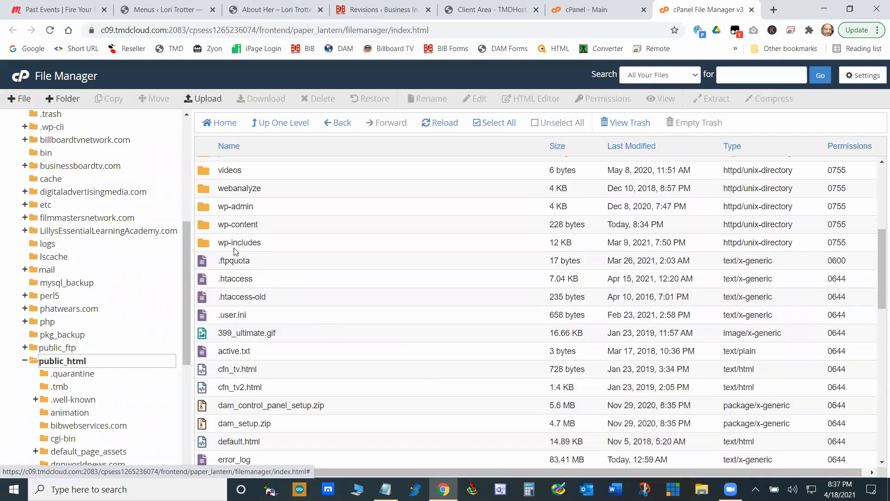
double_click(205, 227)
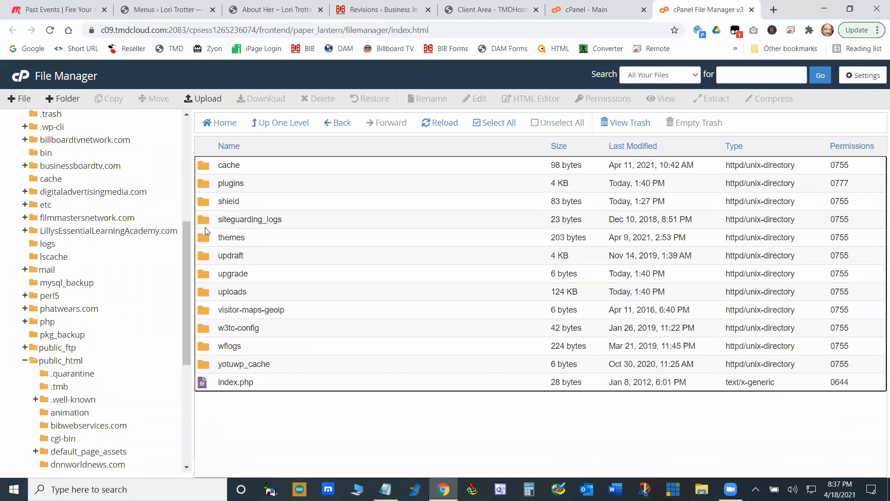
double_click(203, 292)
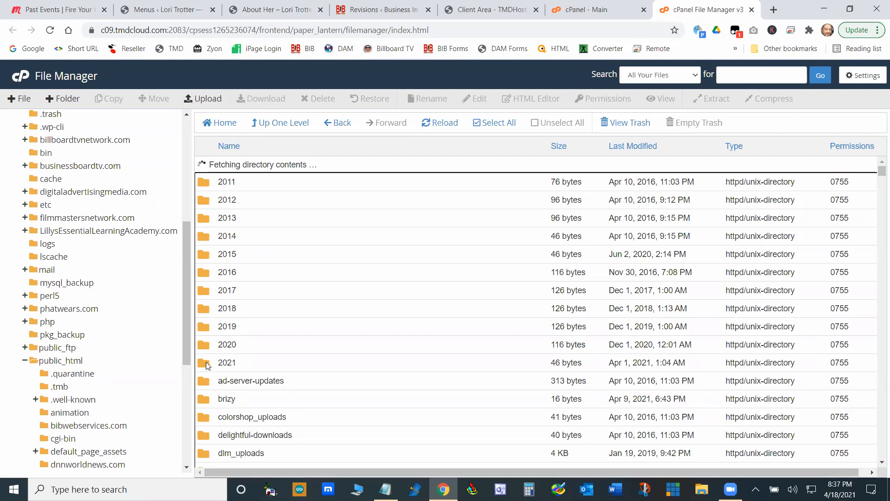
double_click(208, 365)
double_click(214, 225)
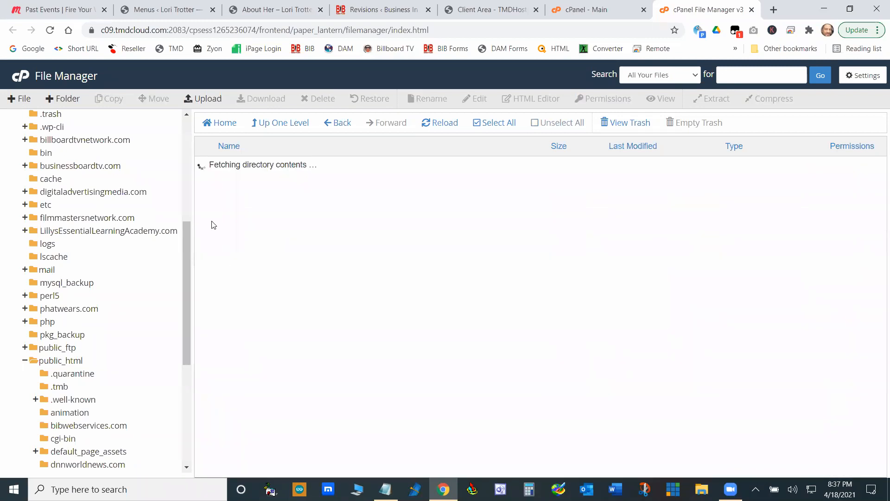
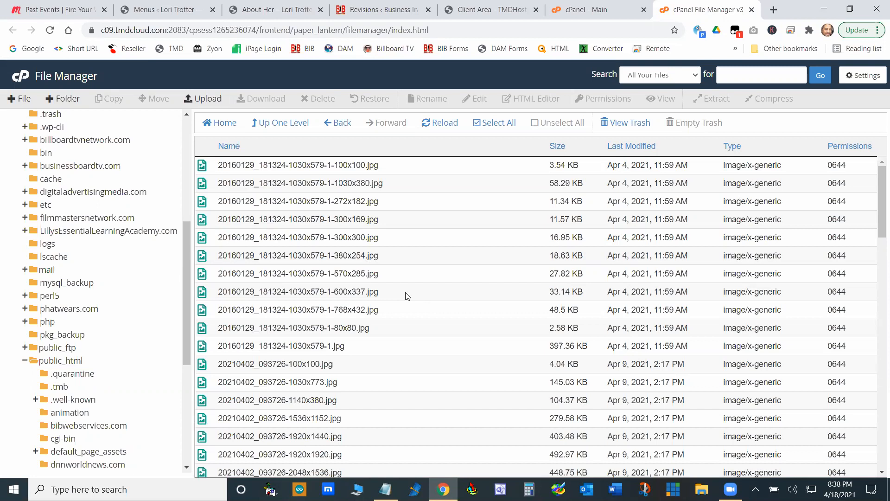
- Return from the image folder to public_html and look through its subfolders and files
scroll(441, 247, down, 5)
scroll(441, 246, down, 5)
scroll(425, 270, up, 10)
click(54, 362)
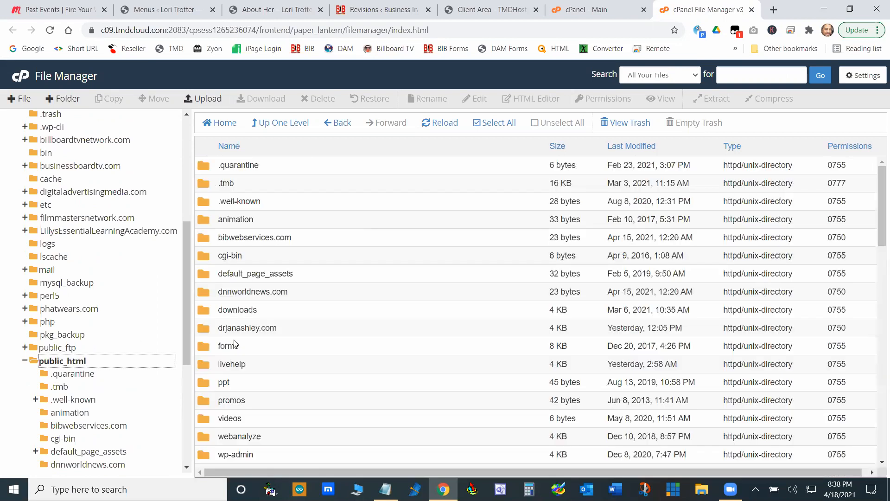
scroll(420, 318, down, 8)
scroll(416, 315, up, 2)
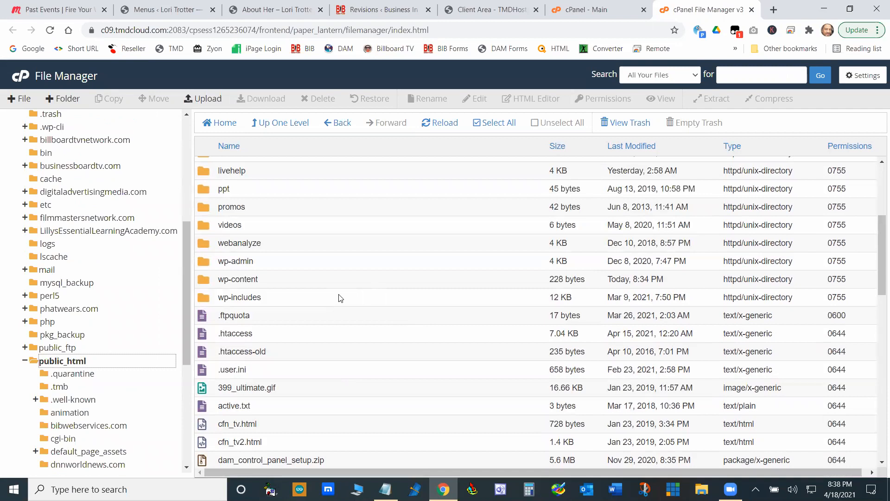
scroll(278, 272, down, 2)
scroll(284, 274, up, 2)
scroll(280, 272, up, 1)
scroll(280, 272, down, 1)
- Switch to WS_FTP Pro, connect to the Digital Advertising Media site, look over its remote folder listing, and minimize the FTP client
click(472, 489)
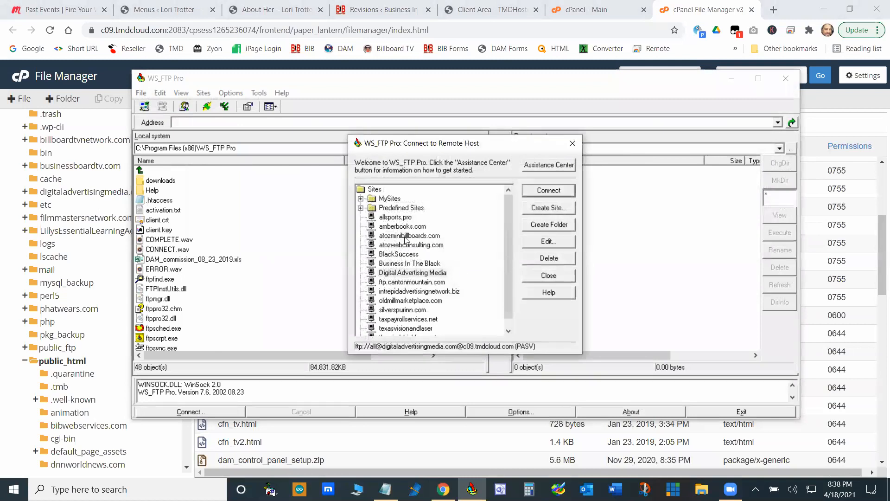
double_click(406, 275)
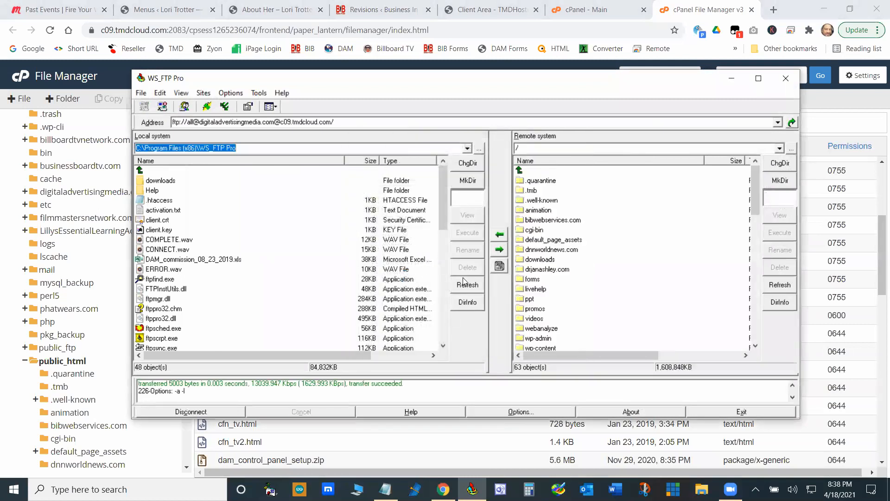
scroll(590, 271, down, 7)
scroll(587, 269, up, 5)
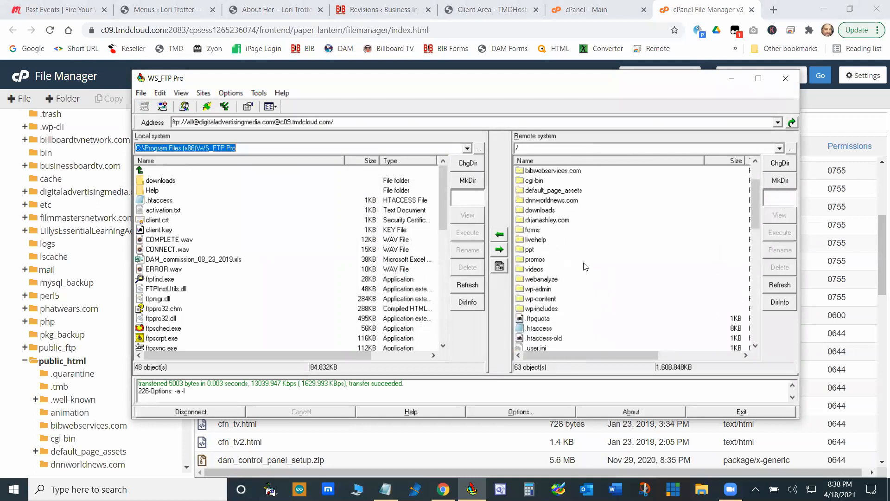
scroll(572, 265, down, 2)
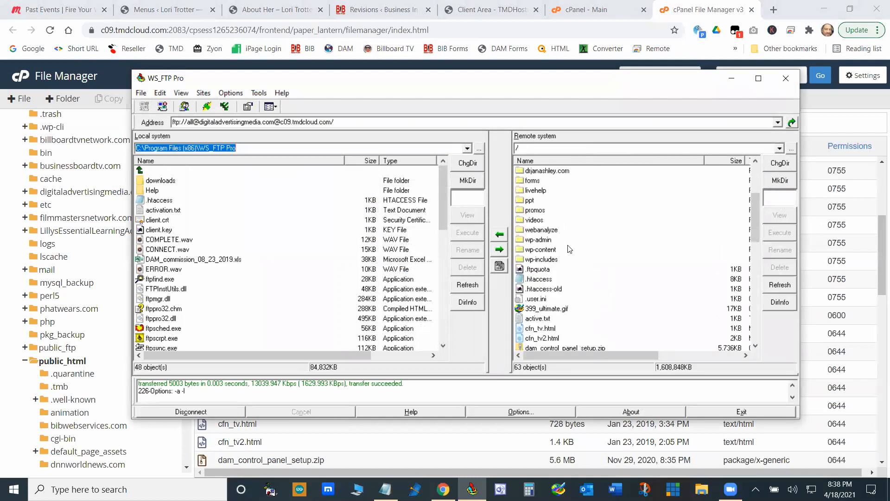
click(732, 79)
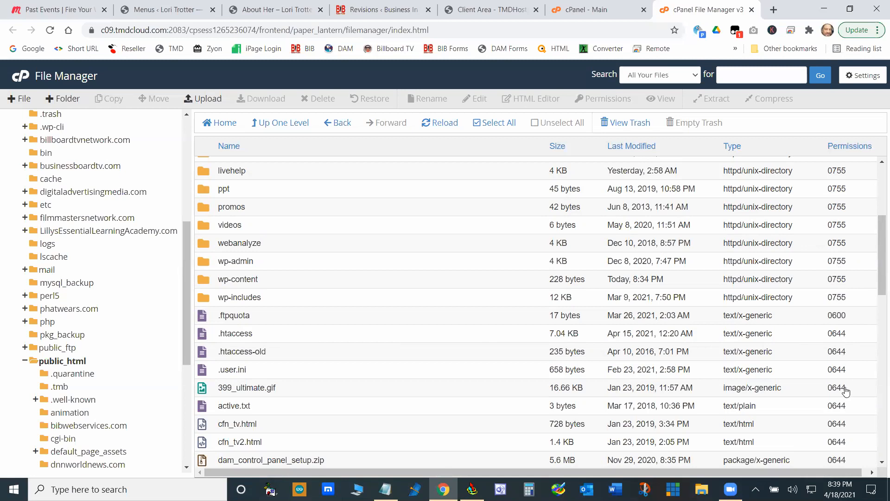
- Browse from public_html through wp-content, uploads and 2021 into the 04 folder again, and look over its image files
scroll(843, 356, down, 4)
scroll(842, 399, up, 2)
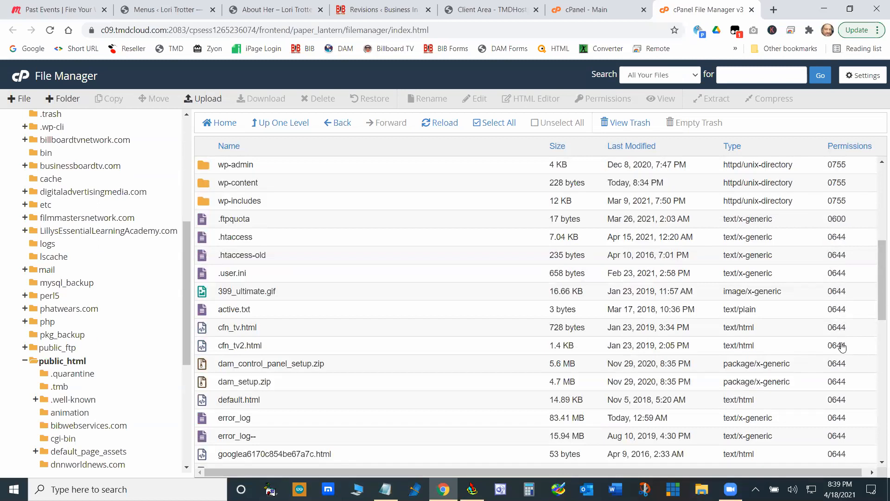
scroll(383, 238, up, 2)
scroll(383, 238, up, 2)
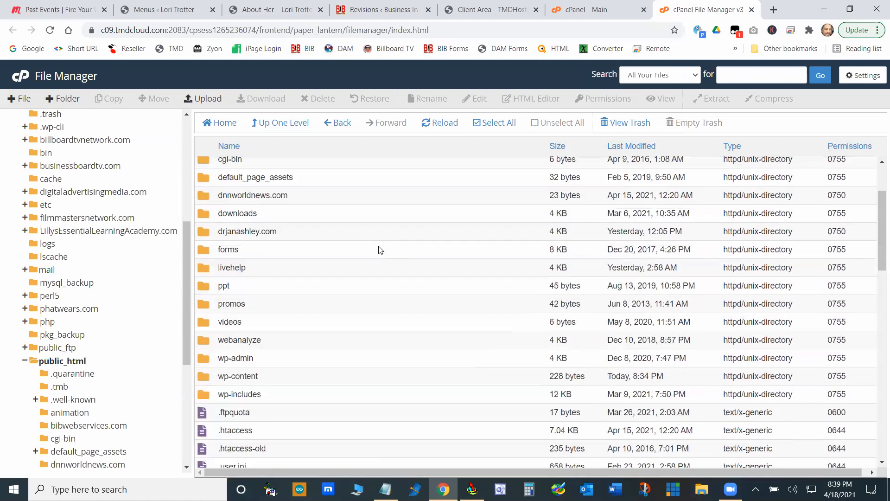
double_click(205, 383)
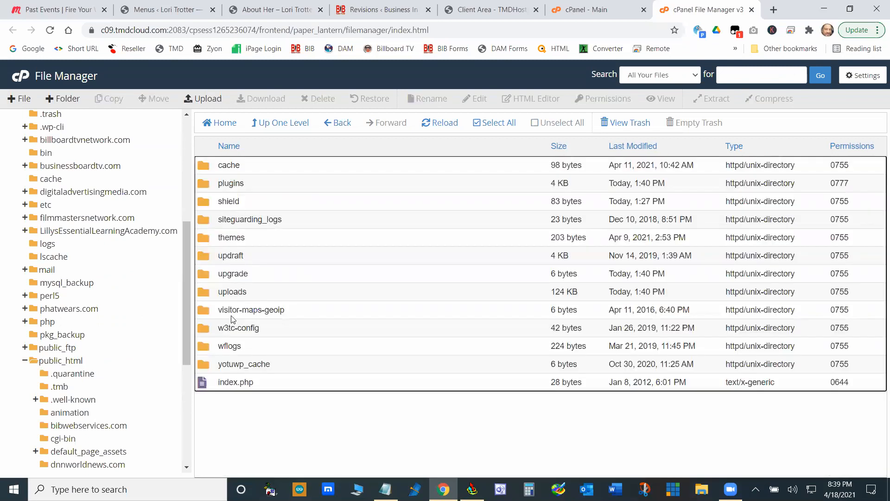
double_click(206, 296)
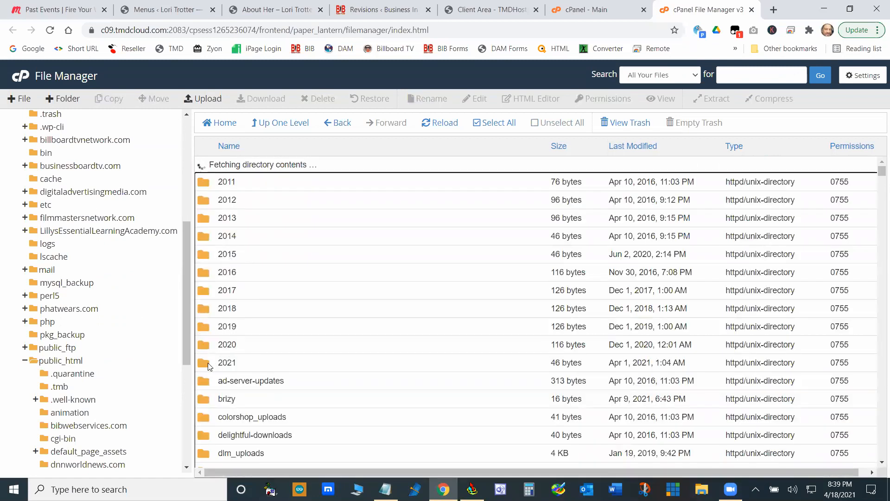
double_click(214, 363)
double_click(218, 220)
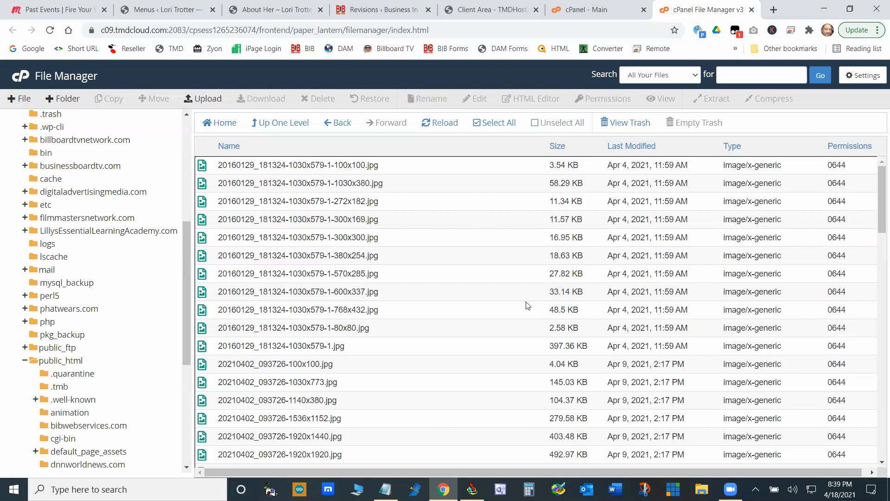
scroll(527, 305, down, 6)
scroll(506, 304, up, 6)
- Close File Manager and review the usage statistics and available tools on the cPanel main page
click(751, 9)
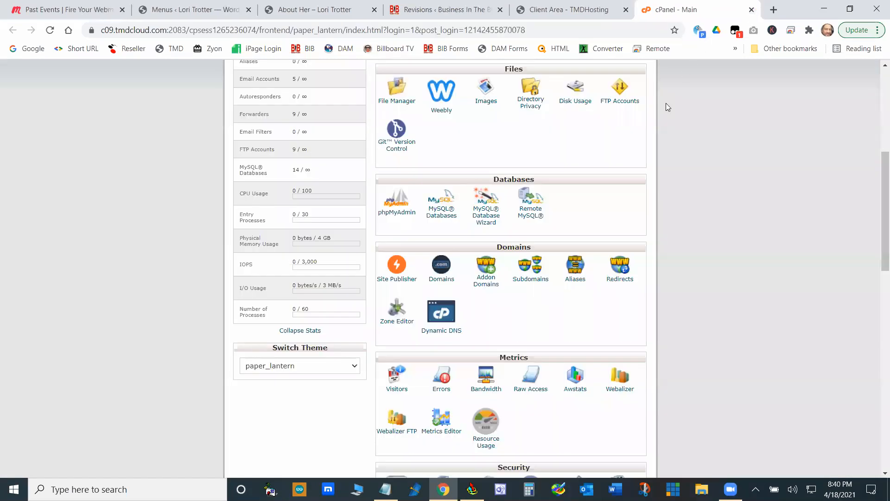
scroll(636, 286, down, 4)
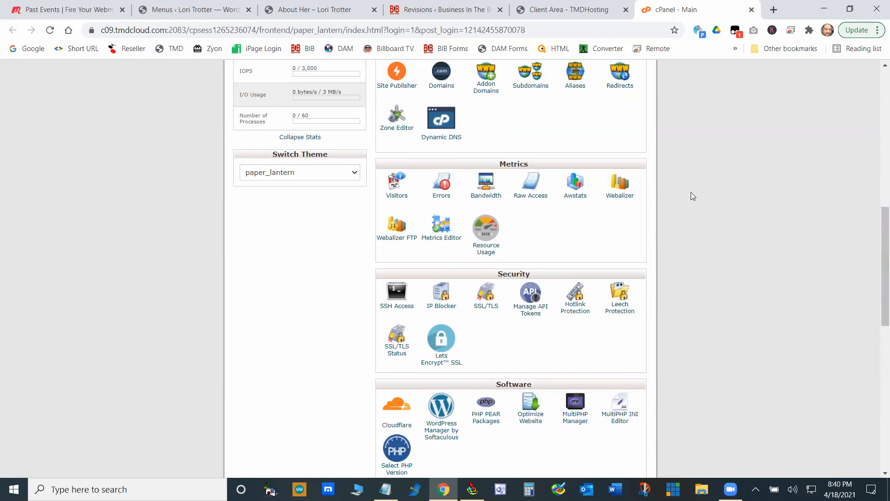
scroll(734, 212, up, 5)
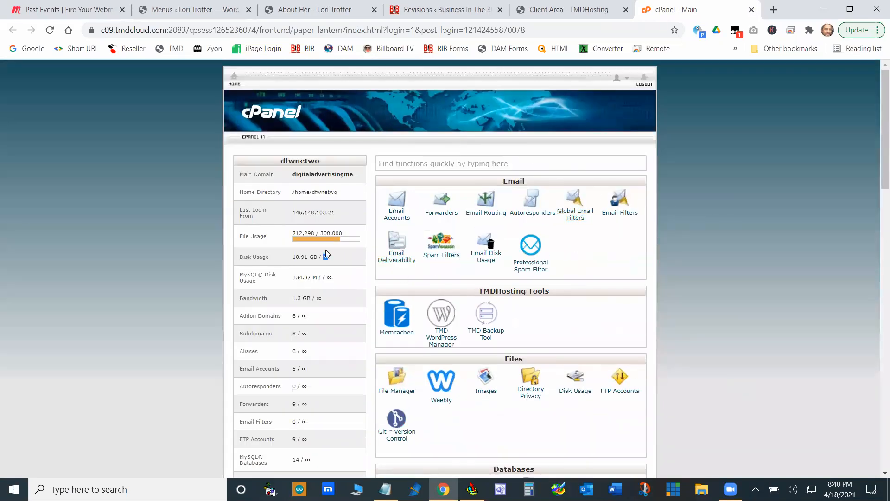
scroll(559, 284, down, 7)
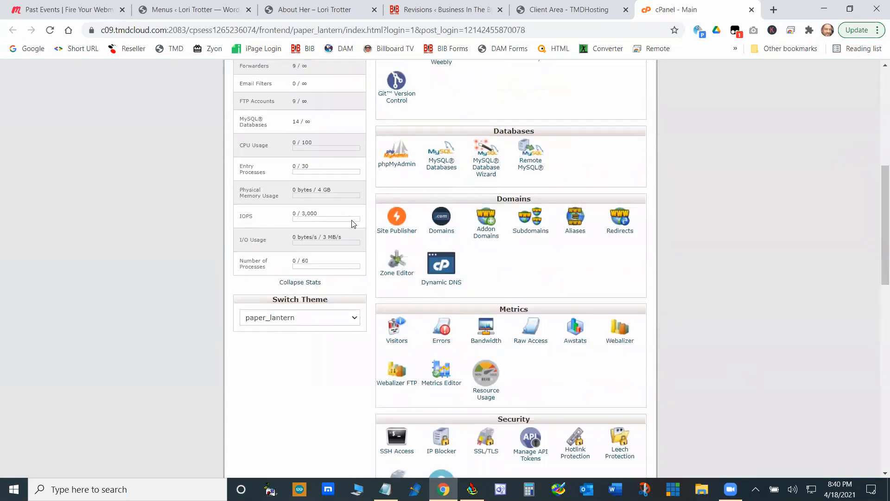
scroll(353, 224, up, 7)
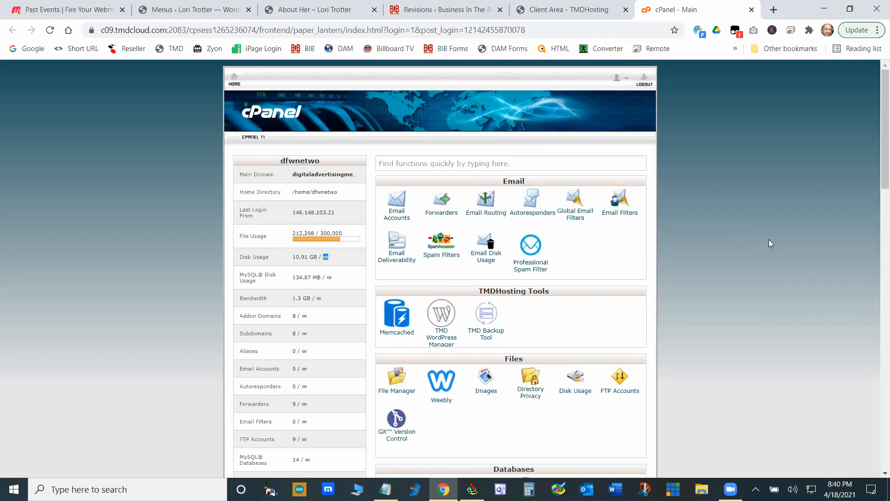
- Replace the TMDHosting client area with the Resellers Panel login page and log in with the saved credentials
click(568, 10)
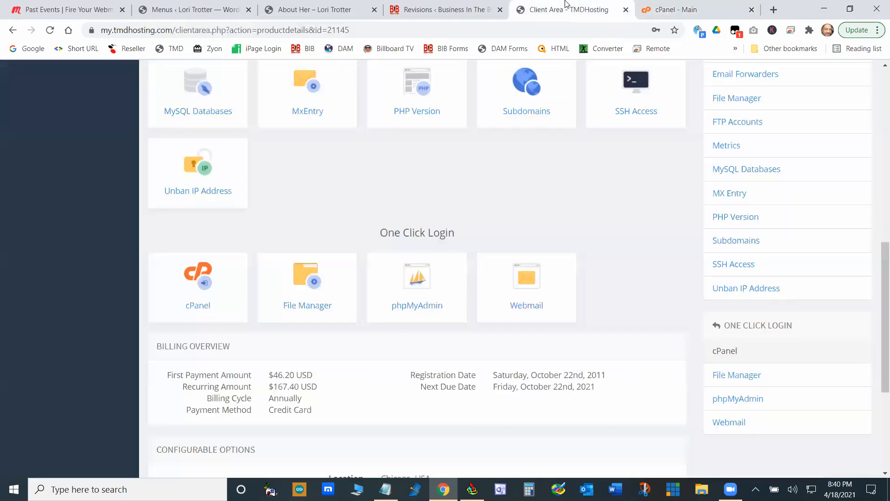
click(190, 111)
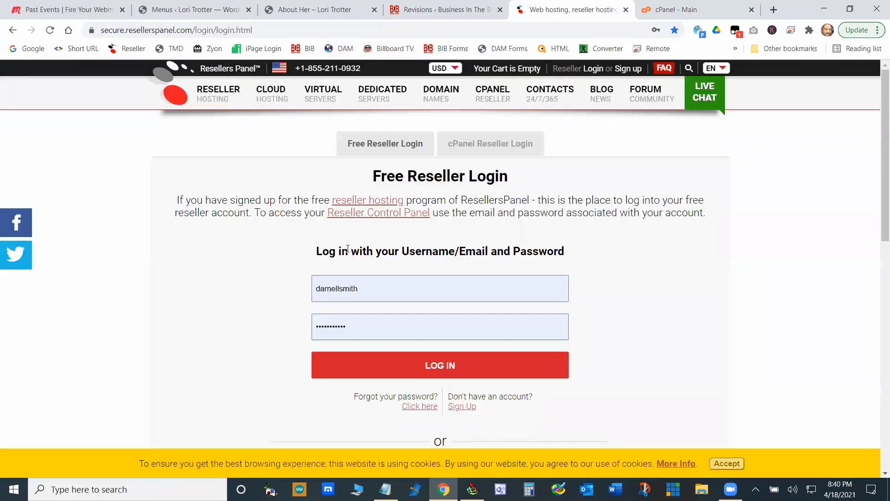
click(428, 375)
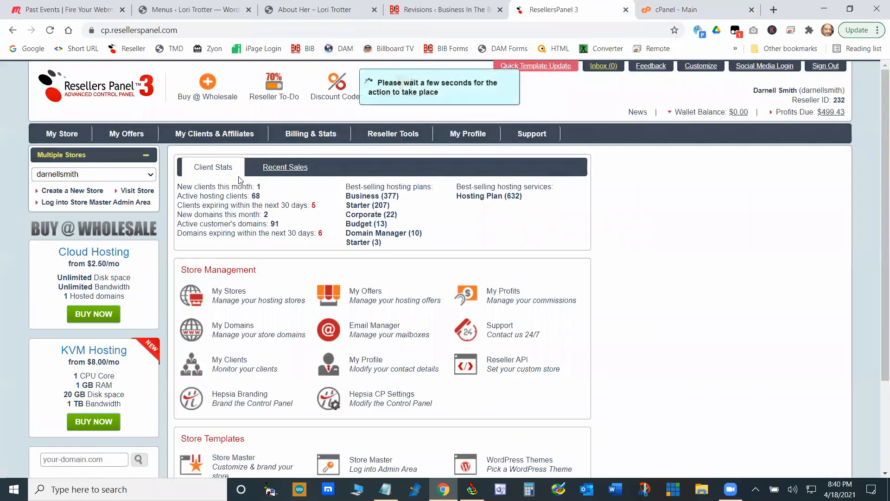
- List the reseller clients, open the most recently signed-up client, and log into that account's hosting control panel
mouse_move(207, 134)
click(198, 154)
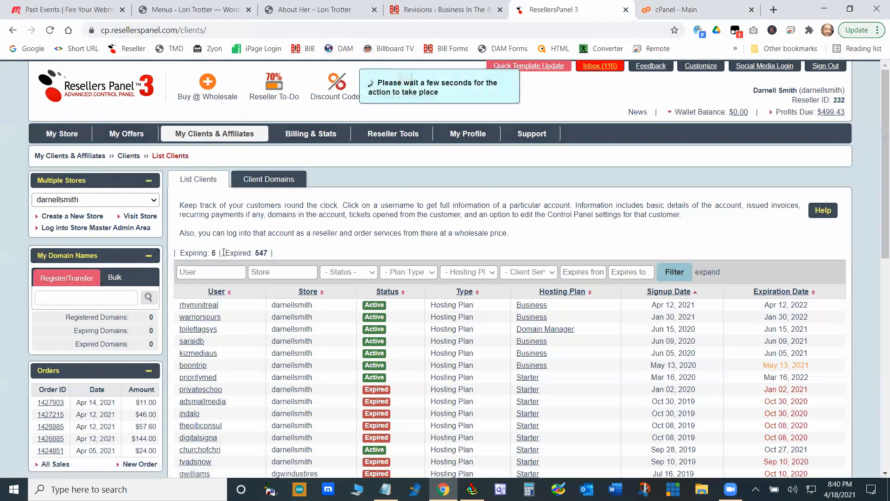
click(197, 304)
click(600, 172)
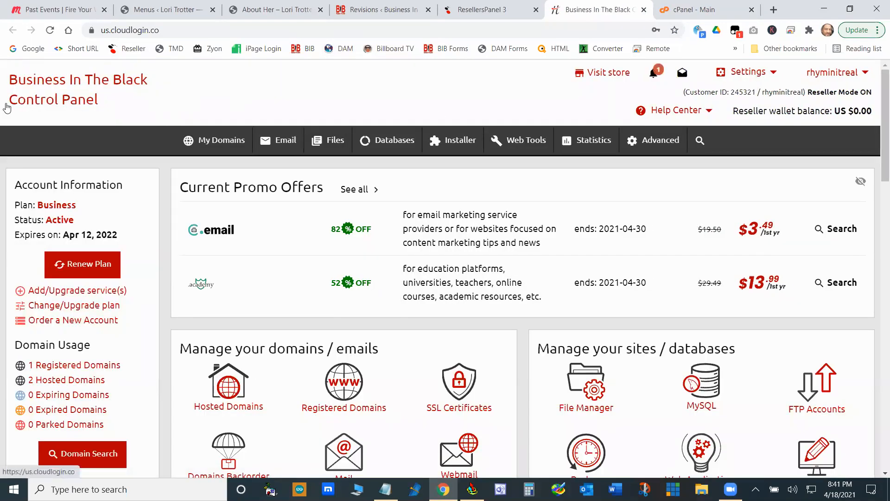
- Open the Mailboxes page and review its mail server settings, email limits and mailbox list
mouse_move(284, 141)
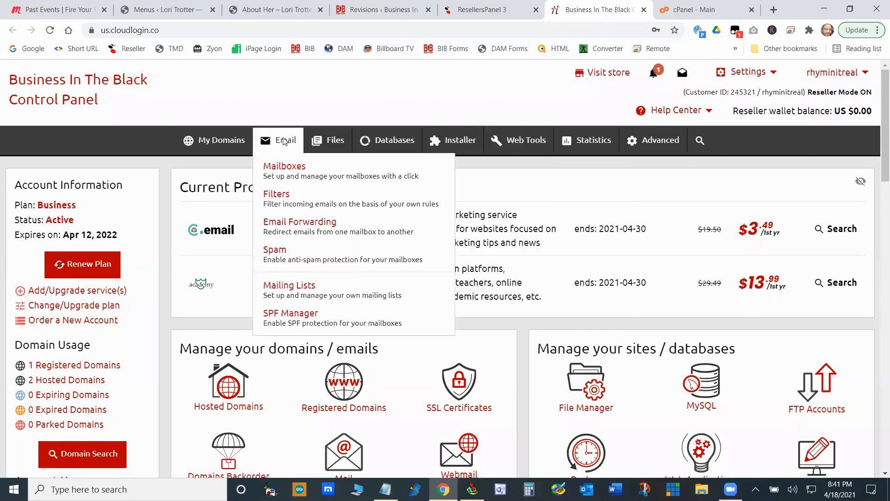
click(282, 172)
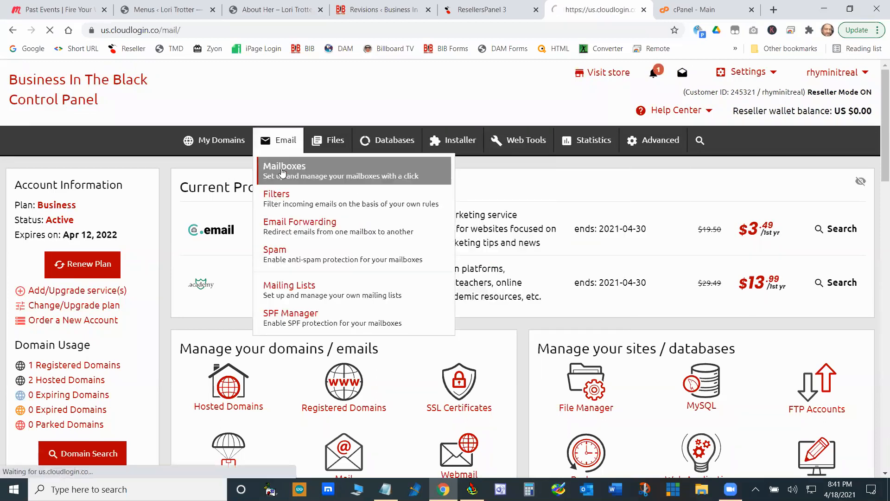
scroll(464, 269, down, 4)
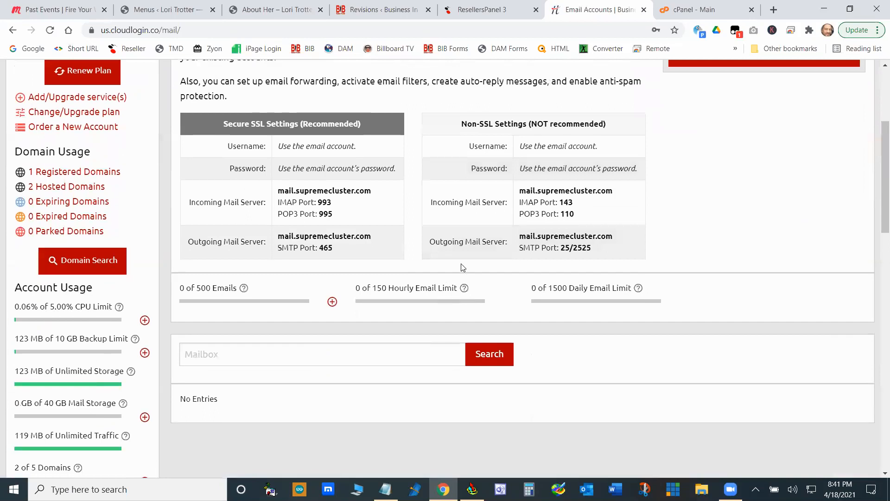
scroll(490, 274, up, 2)
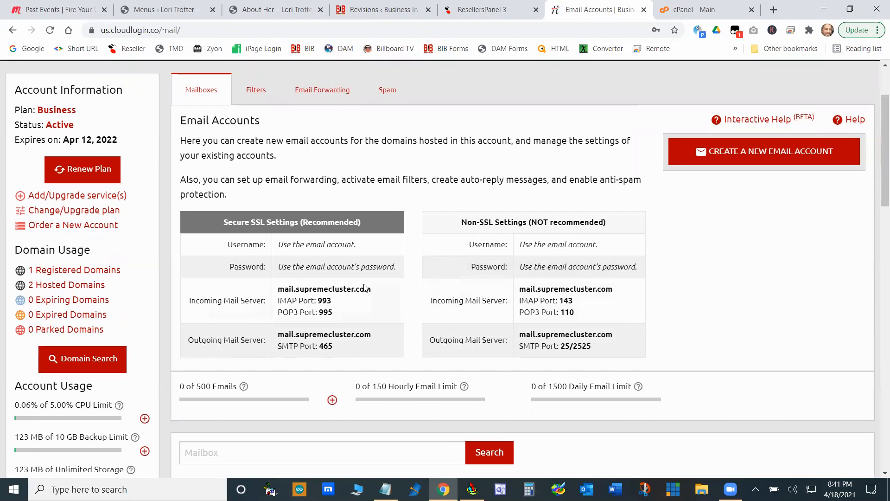
scroll(417, 289, up, 2)
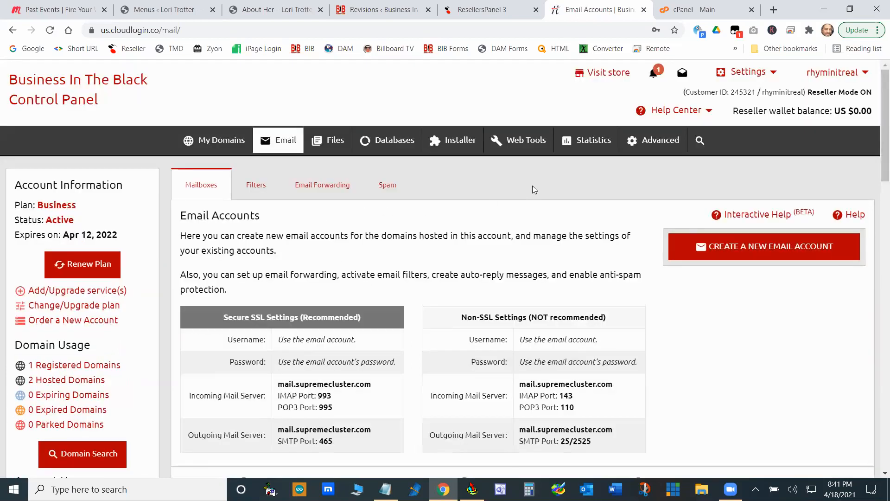
- Open the hosting account's File Manager, expand both domain folders under /www, and look through the WordPress files
mouse_move(329, 140)
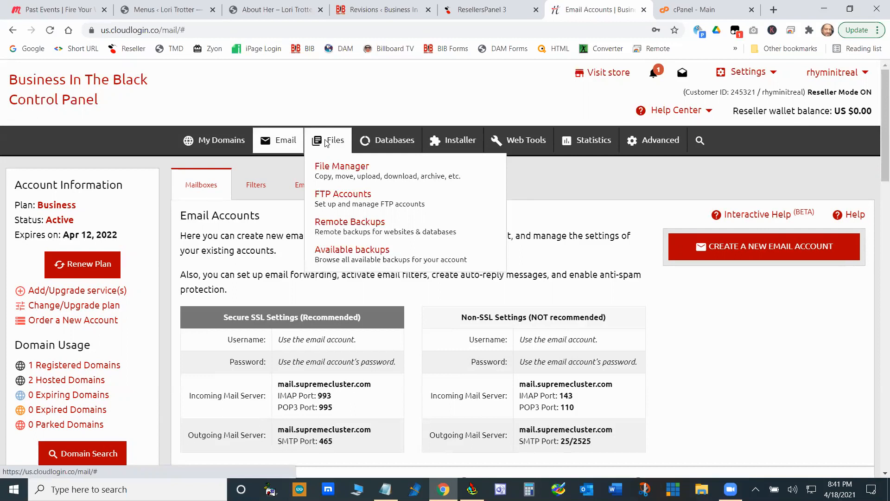
click(350, 176)
scroll(388, 258, down, 4)
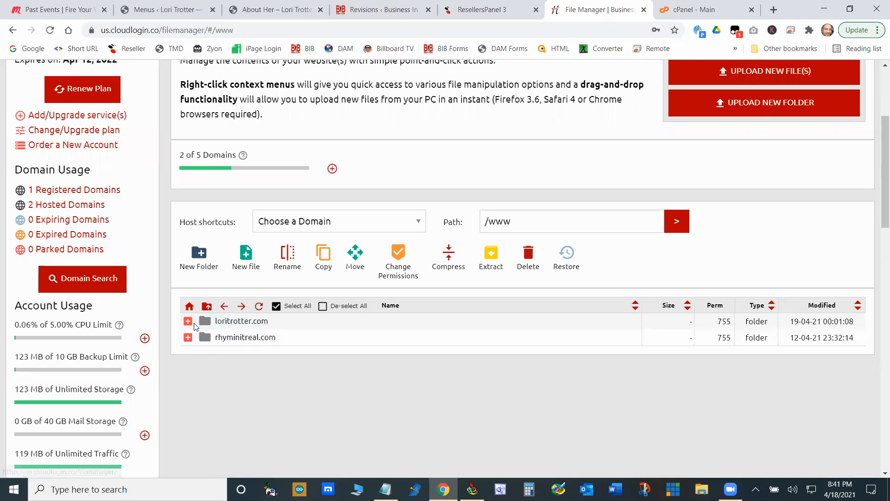
click(188, 337)
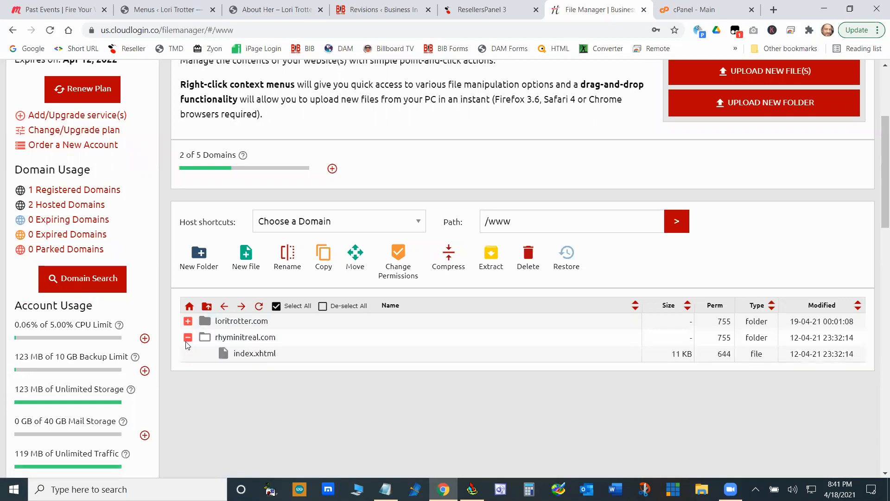
click(188, 321)
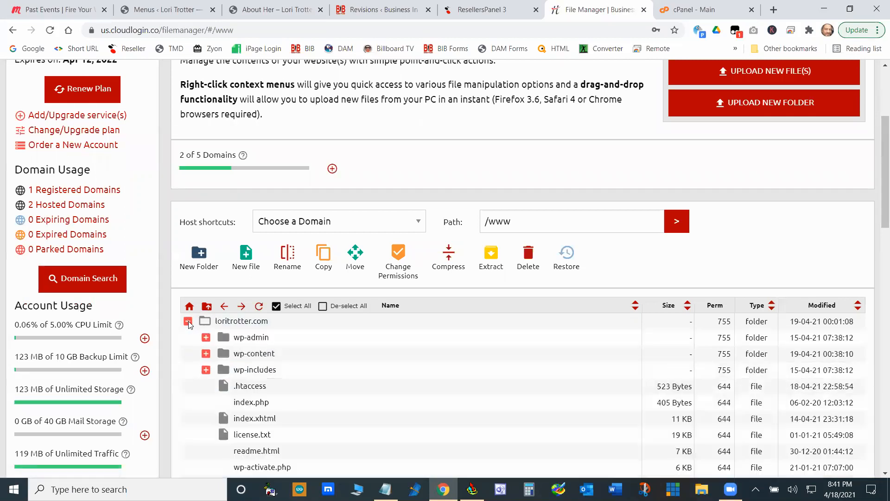
scroll(315, 364, down, 7)
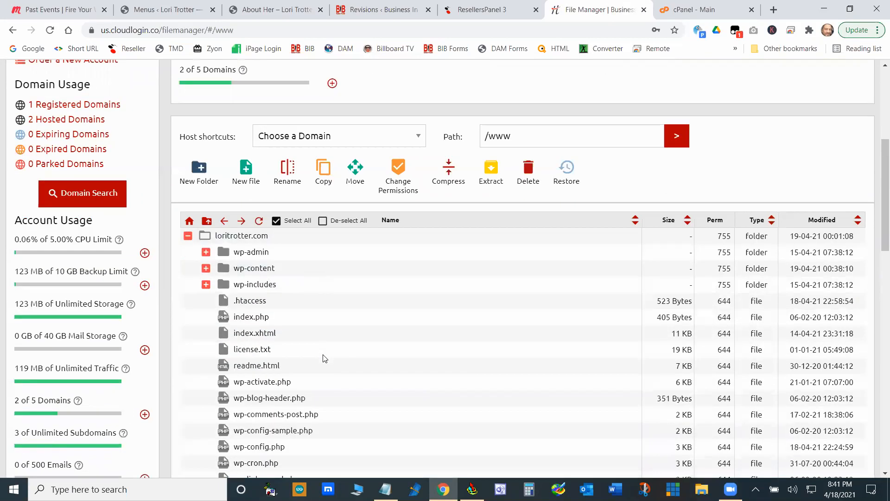
scroll(325, 358, up, 7)
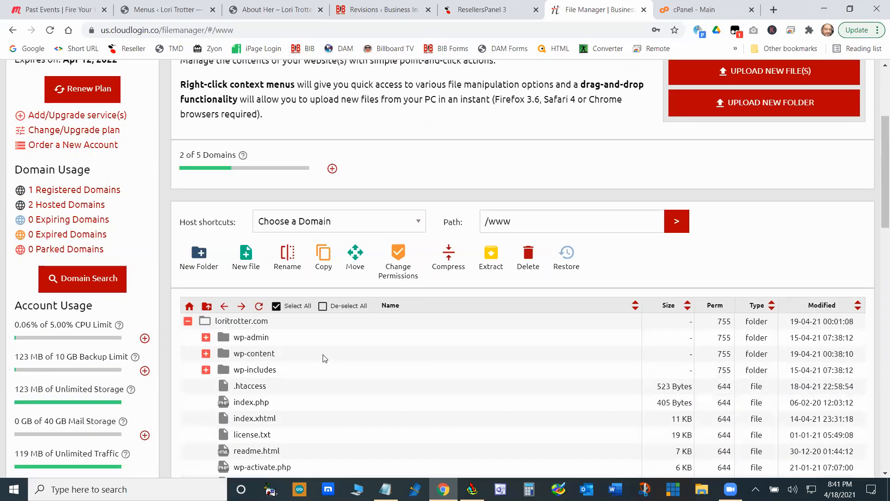
scroll(323, 357, down, 8)
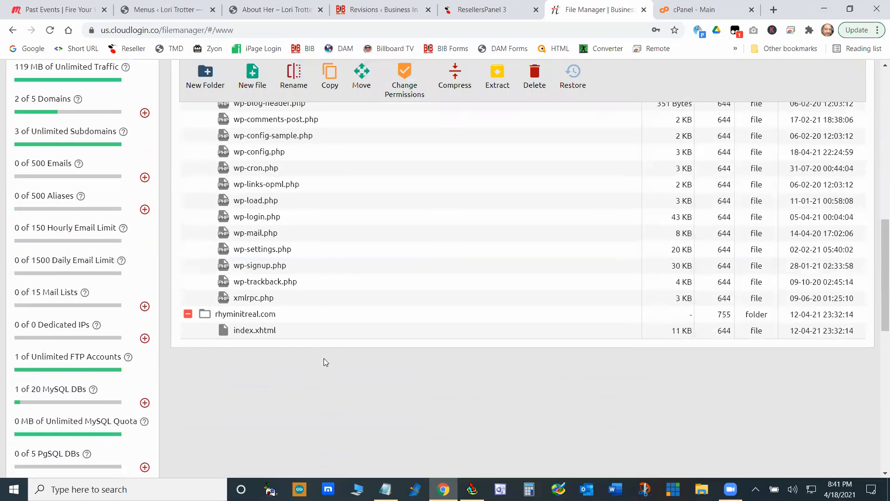
scroll(324, 362, up, 6)
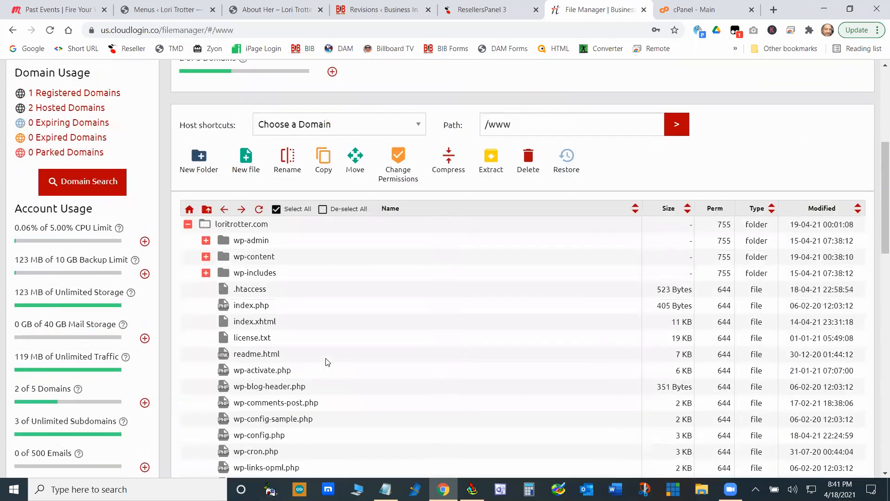
- Look through the rest of the expanded file list and open the rhyminitreal.com folder
scroll(353, 339, down, 4)
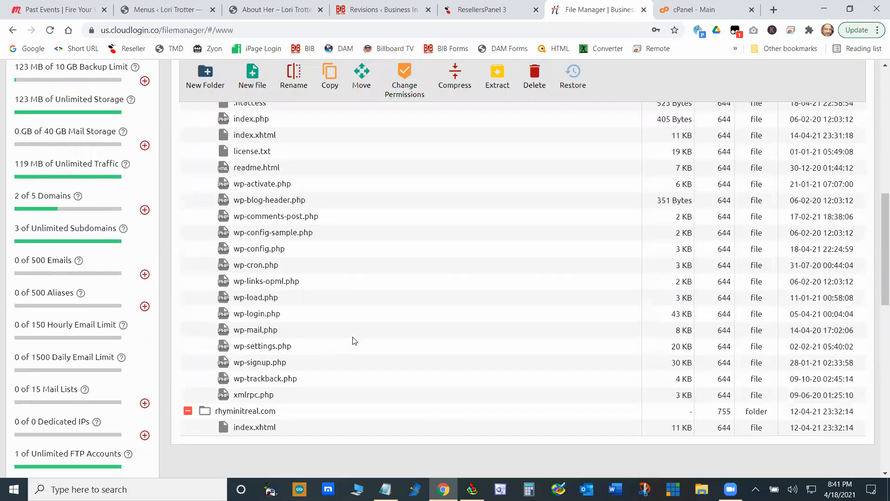
scroll(368, 354, down, 2)
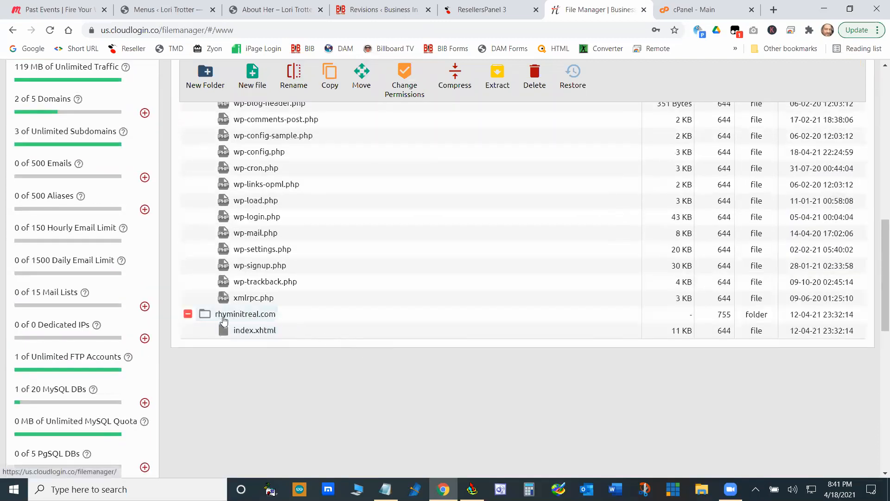
click(247, 318)
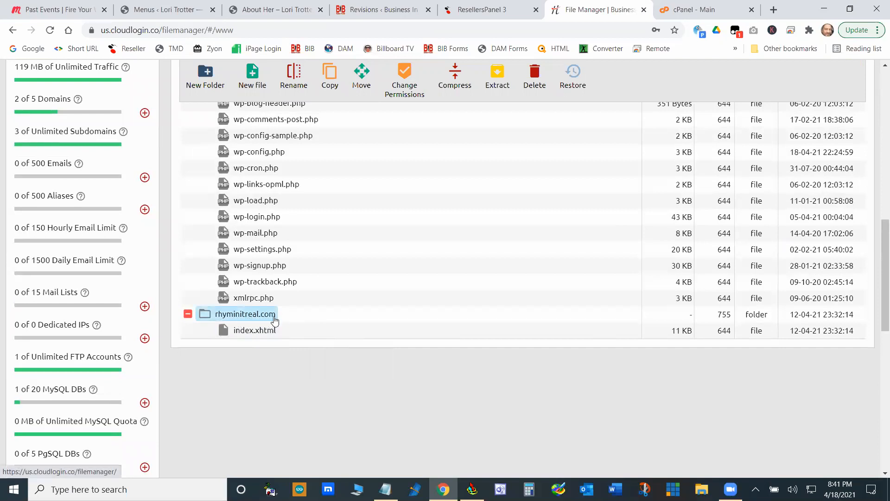
double_click(239, 314)
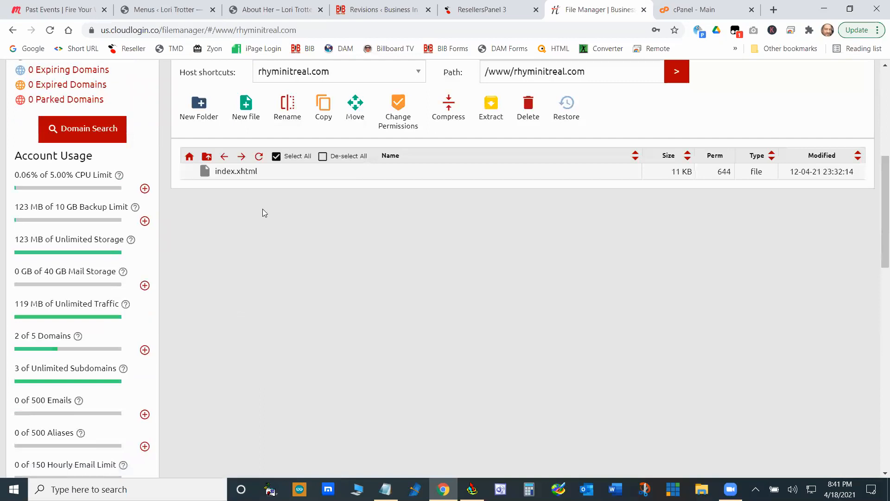
- Select rhyminitreal.com as the host shortcut and review the domains offered there
scroll(319, 182, up, 4)
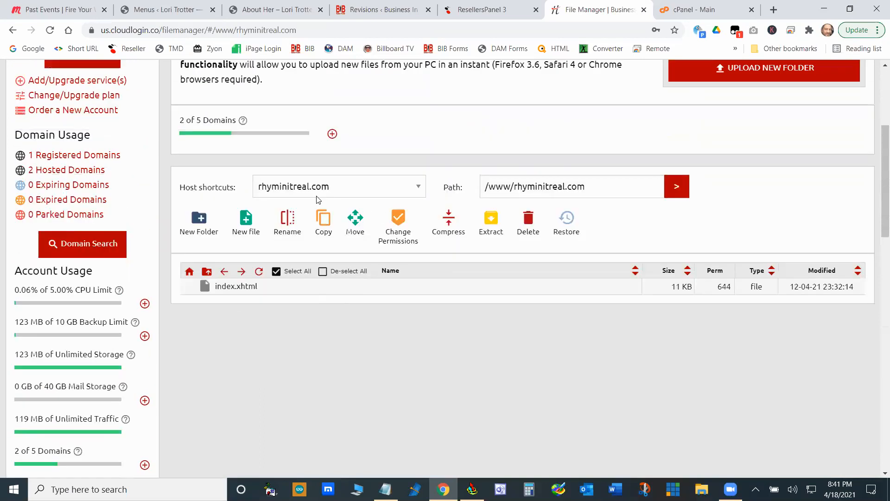
click(335, 265)
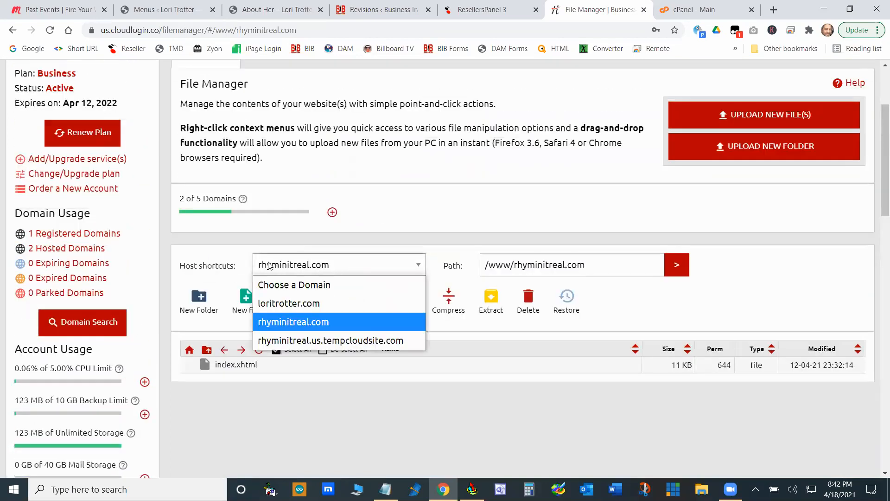
click(318, 328)
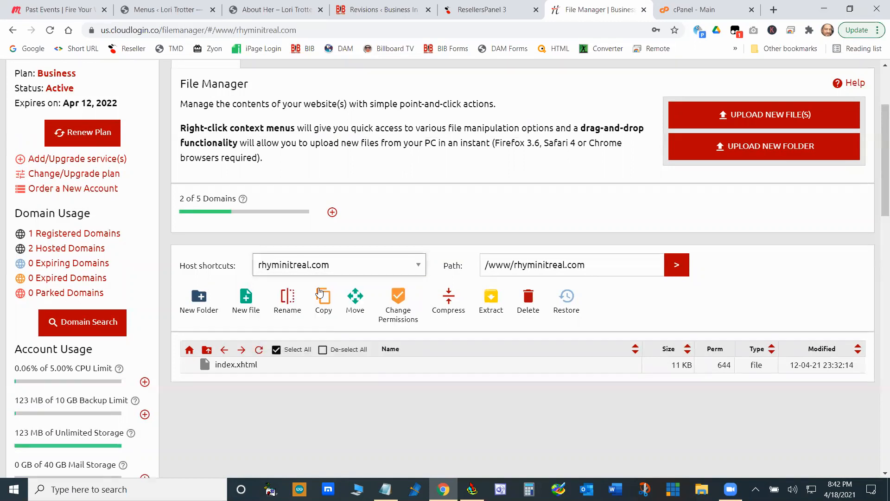
click(318, 268)
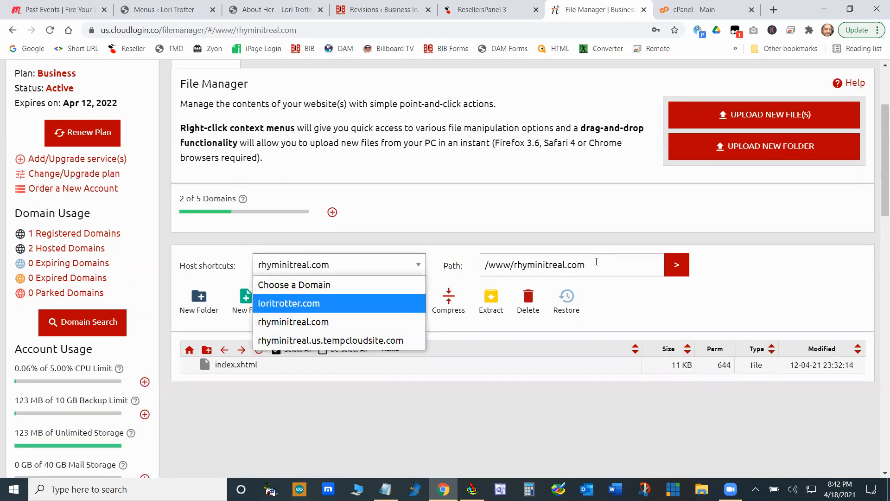
- Visit rhyminitreal.com using the domain in the File Manager path, look through its home page, and close the site
drag(596, 261, 516, 265)
right_click(521, 264)
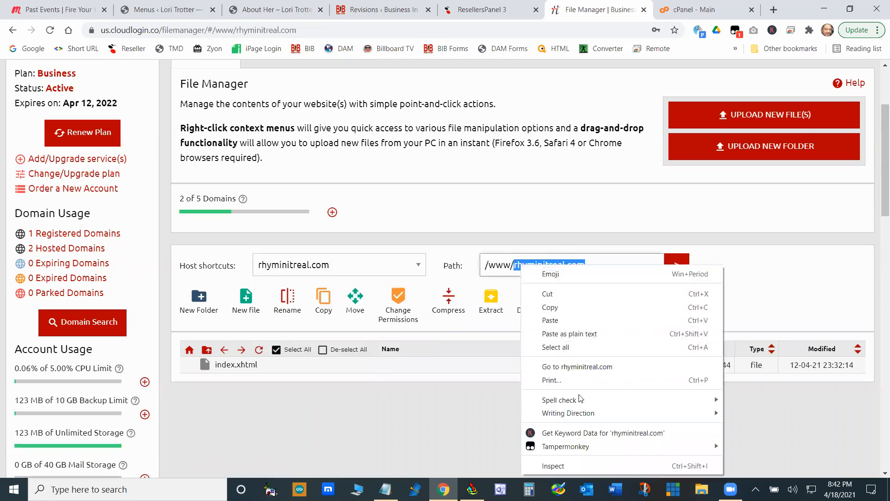
click(576, 366)
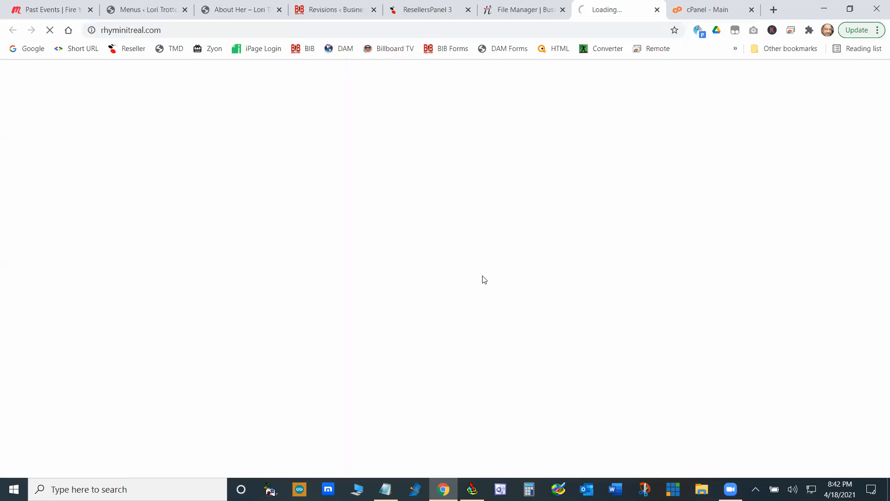
scroll(407, 266, down, 20)
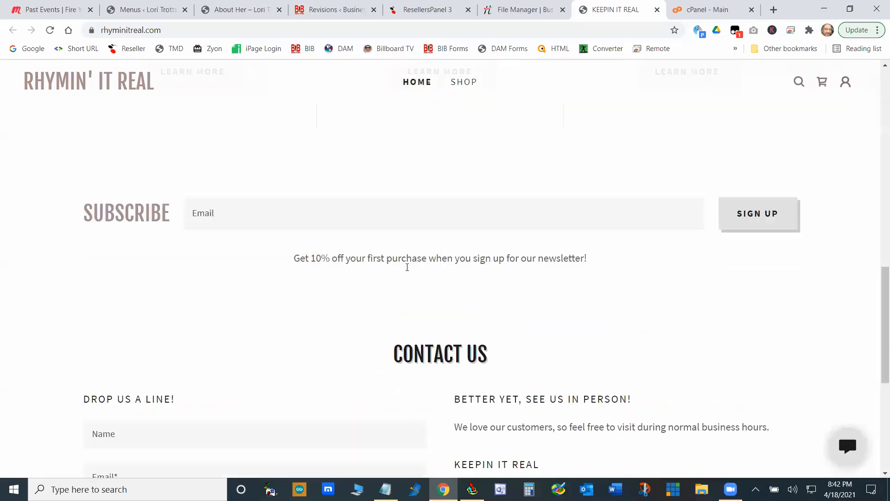
scroll(408, 271, up, 12)
scroll(408, 271, up, 8)
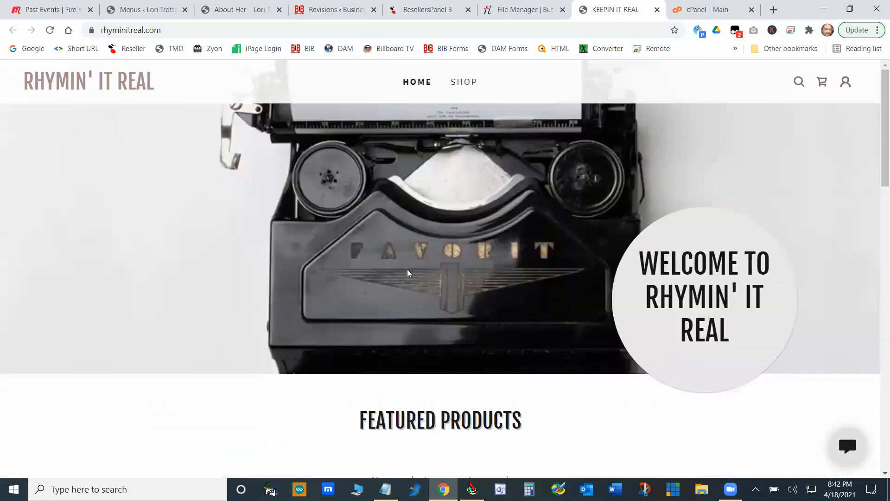
scroll(408, 272, down, 20)
scroll(409, 275, up, 12)
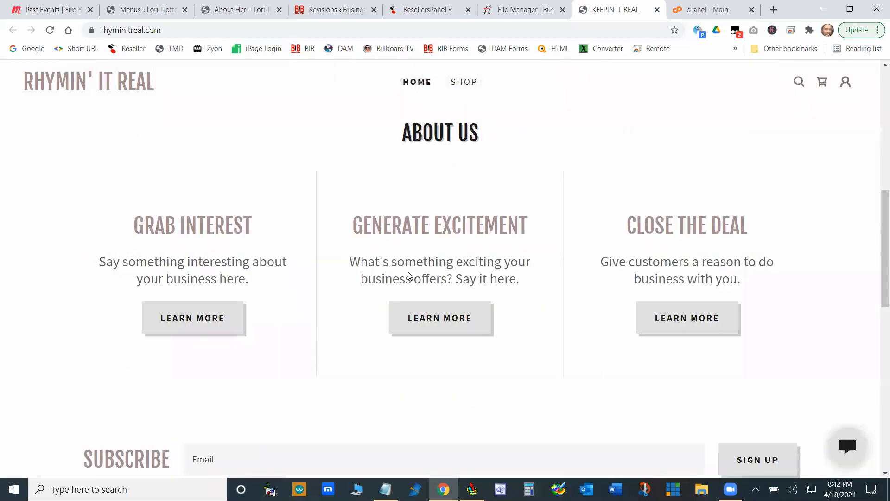
scroll(409, 275, up, 8)
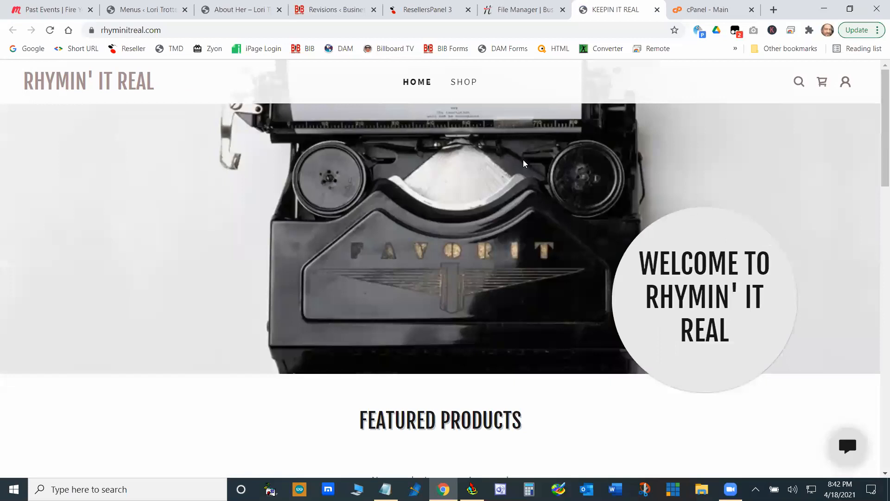
click(657, 9)
- Return the File Manager from the rhyminitreal.com folder to the /www root
scroll(473, 400, up, 2)
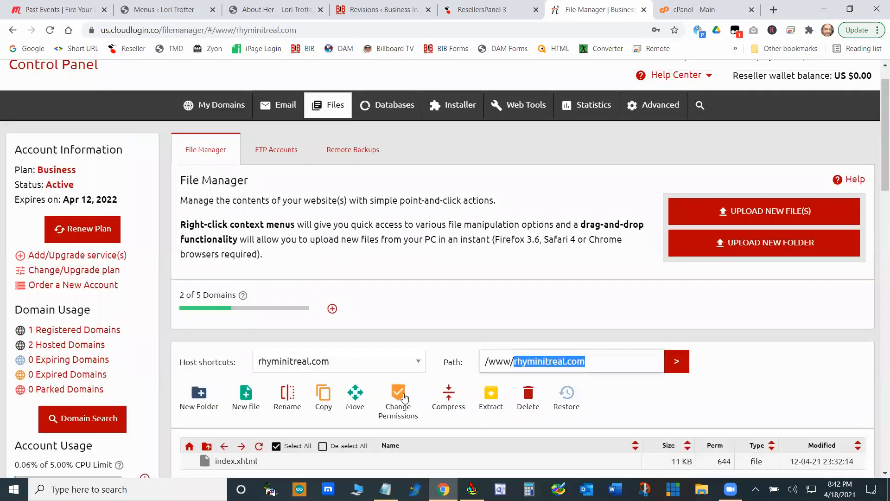
scroll(216, 306, down, 4)
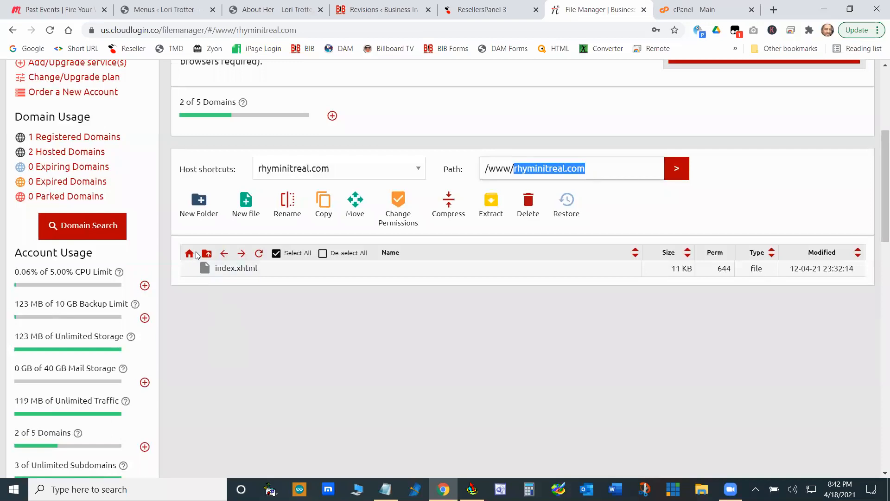
click(195, 252)
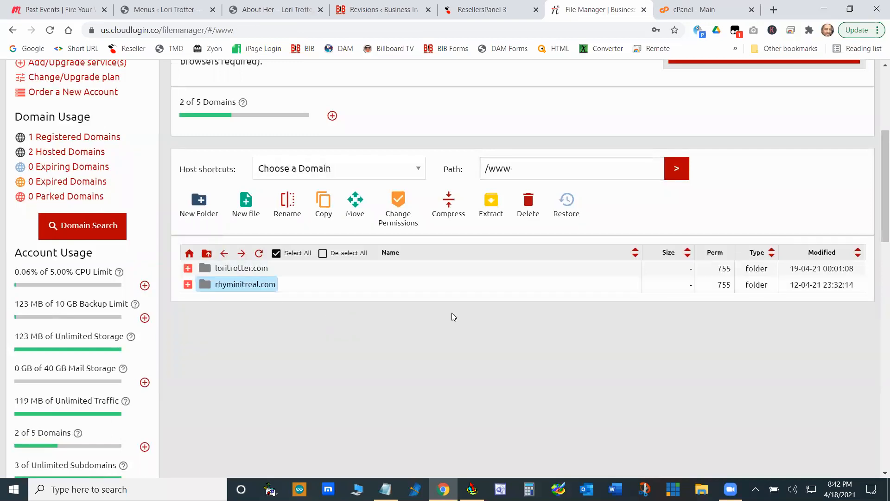
- Review the hosting account's plan details, domain usage, account usage limits and system info
scroll(451, 351, up, 2)
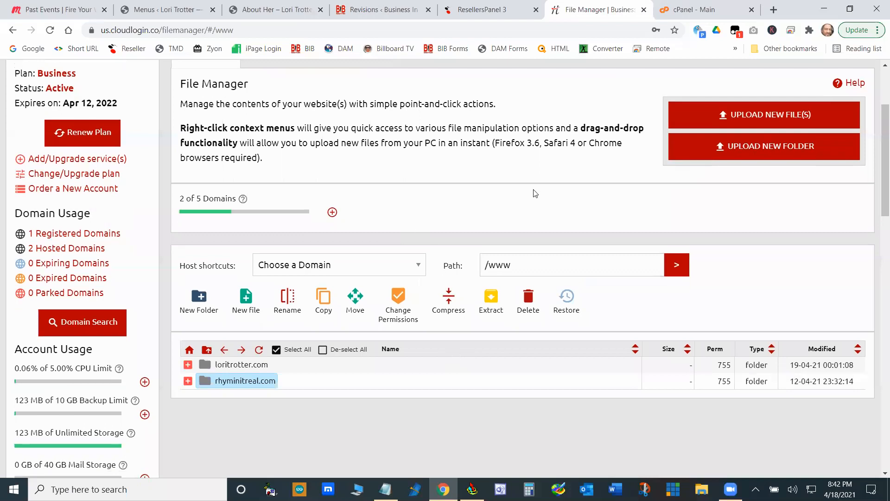
scroll(302, 188, down, 4)
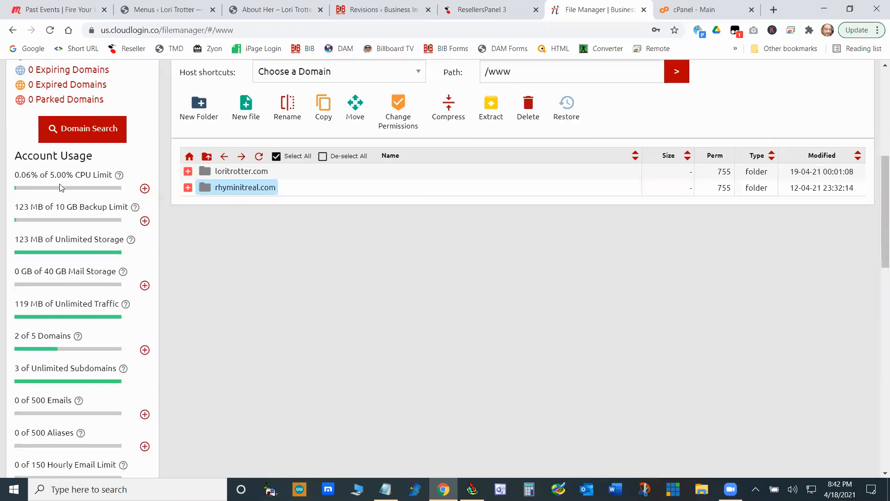
scroll(60, 249, down, 2)
scroll(65, 431, down, 8)
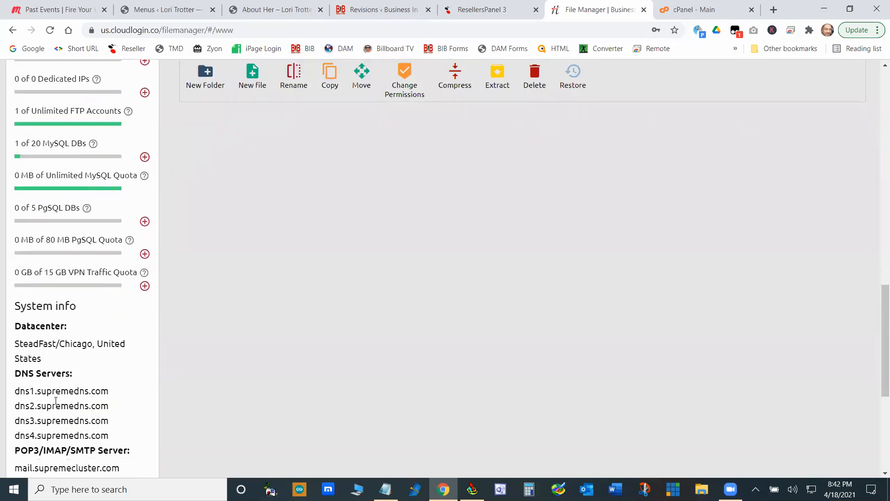
scroll(60, 378, up, 18)
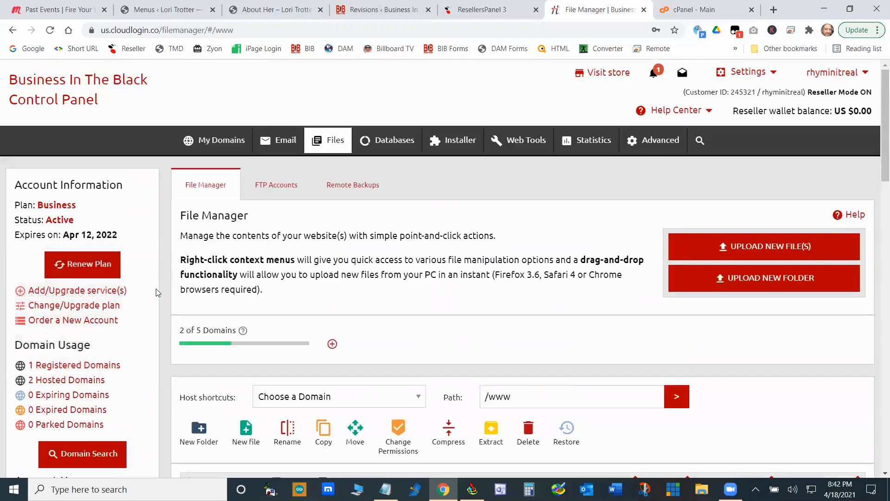
scroll(161, 290, down, 2)
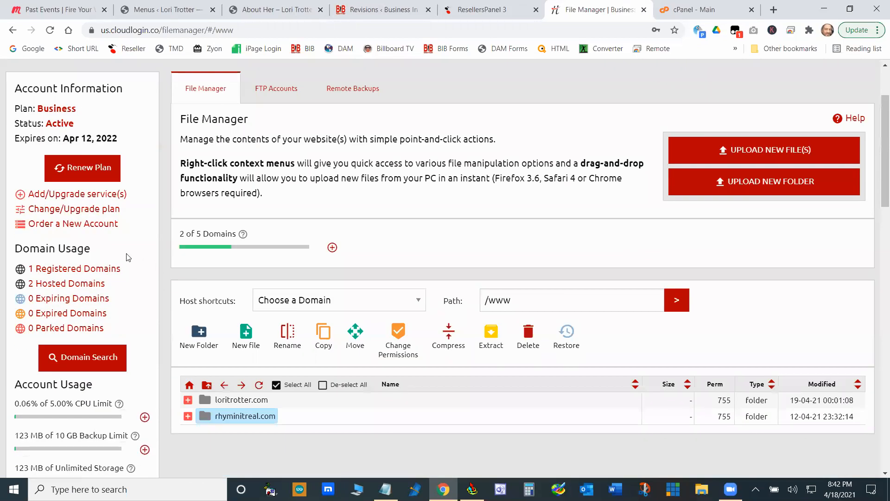
- Open the page for adding or upgrading services and review the available services, prices and payment methods
click(78, 196)
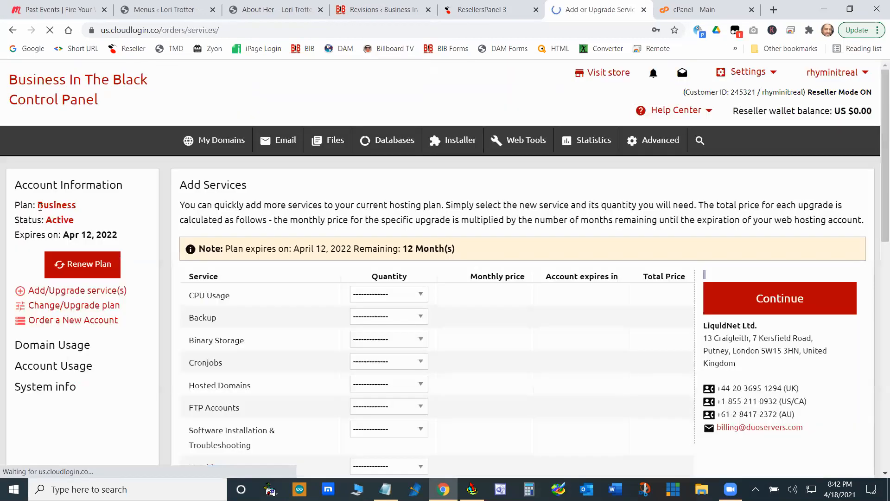
scroll(420, 302, down, 6)
scroll(363, 149, down, 2)
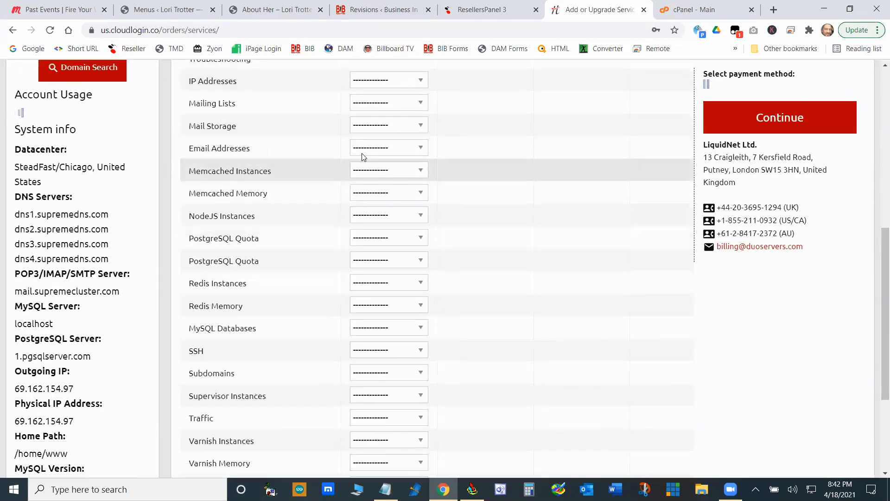
scroll(395, 253, up, 6)
scroll(395, 253, down, 6)
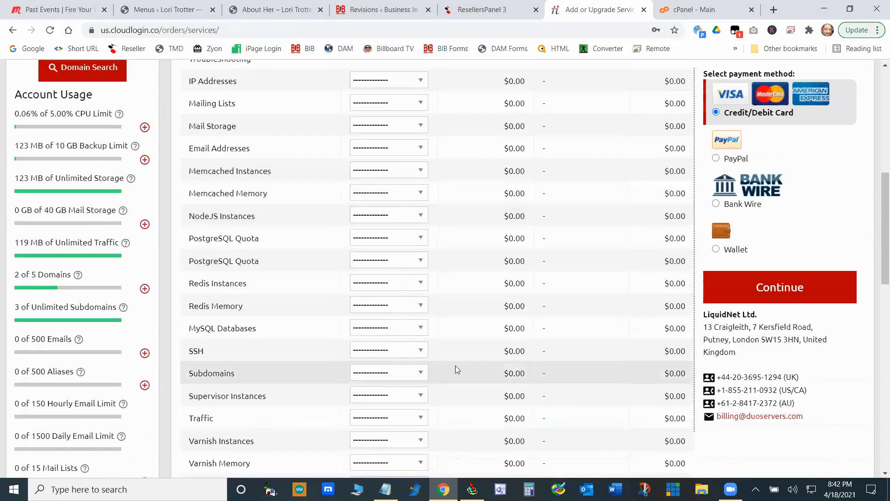
scroll(571, 339, down, 6)
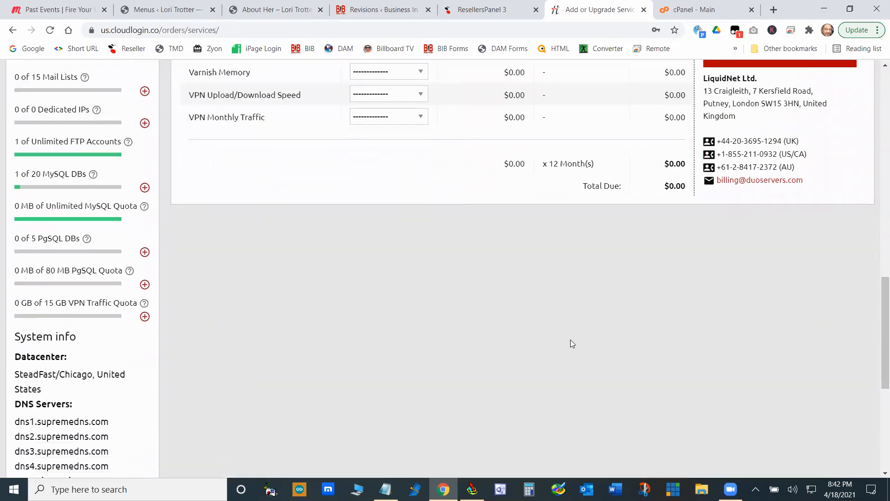
scroll(571, 340, up, 13)
scroll(571, 343, up, 2)
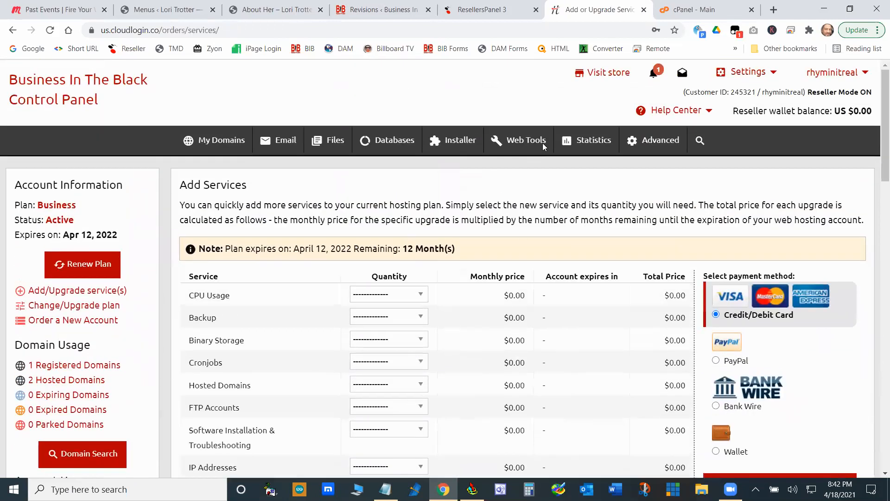
- Close the hosting control panel page and look over the tools and usage statistics on the cPanel main page
click(644, 9)
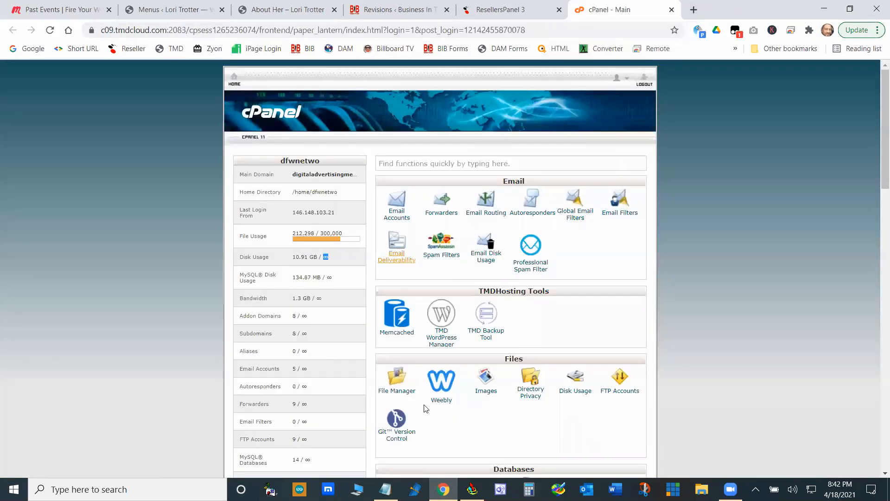
scroll(571, 322, down, 1)
scroll(571, 322, down, 6)
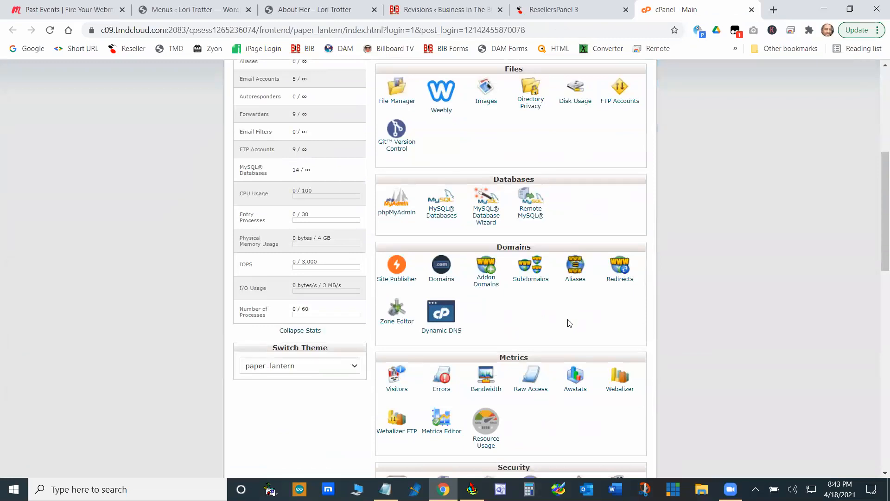
scroll(569, 323, up, 4)
scroll(572, 223, up, 2)
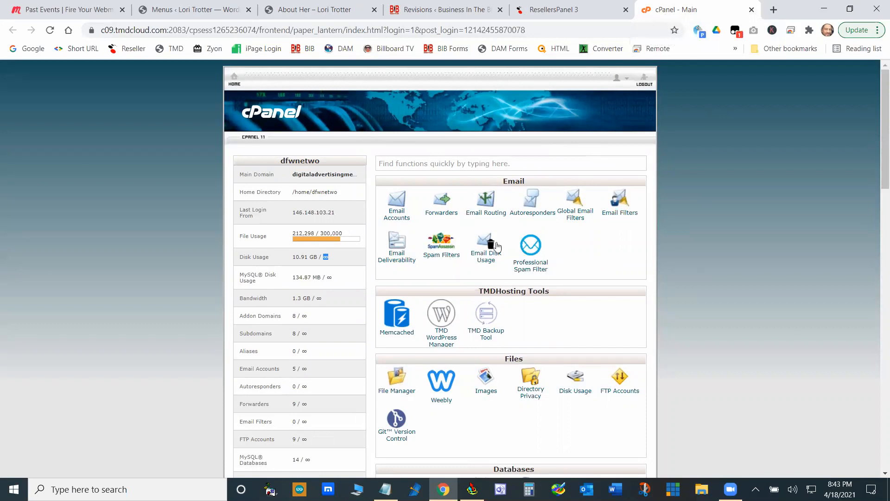
click(849, 8)
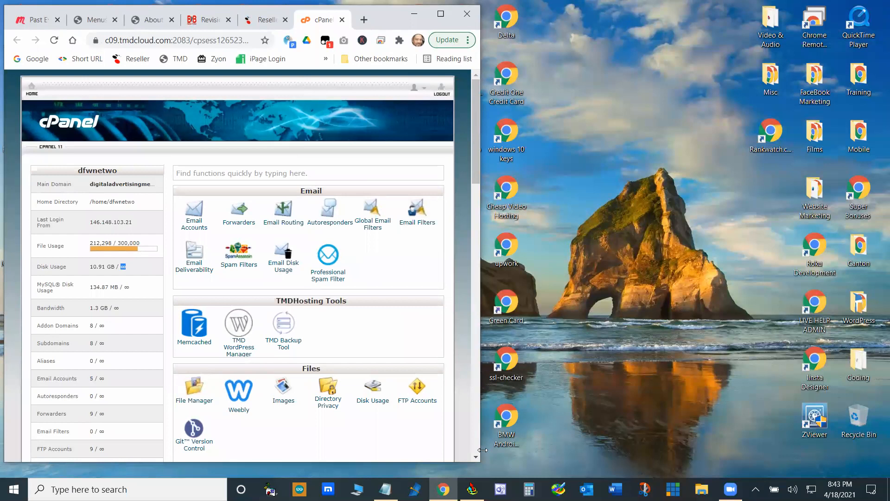
drag(482, 450, 395, 371)
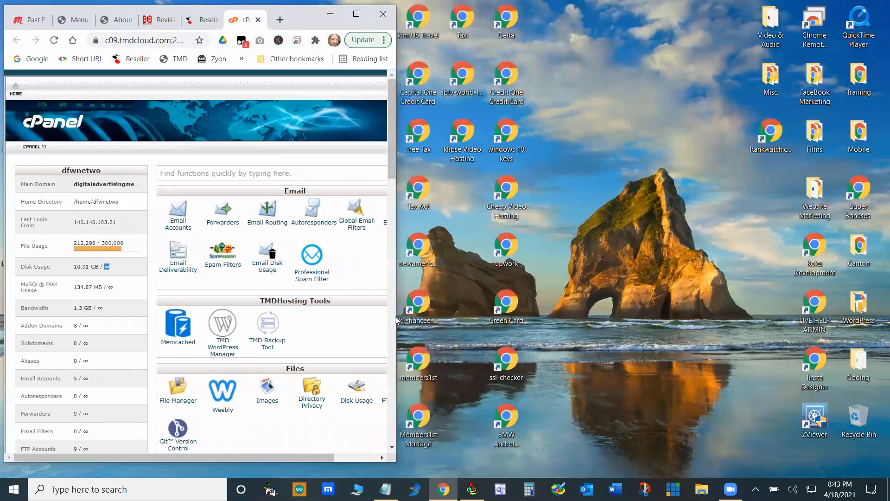
click(355, 14)
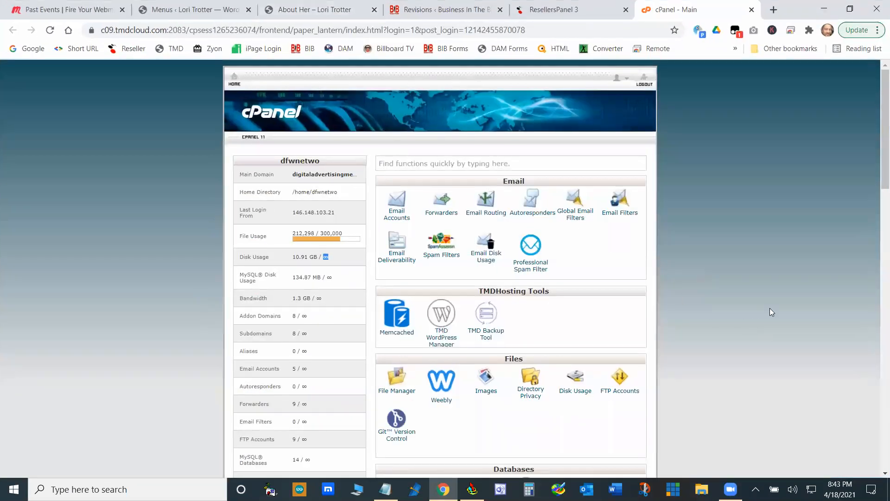
- Switch to the Resellers Panel and log into the open client account's hosting control panel as reseller
click(574, 10)
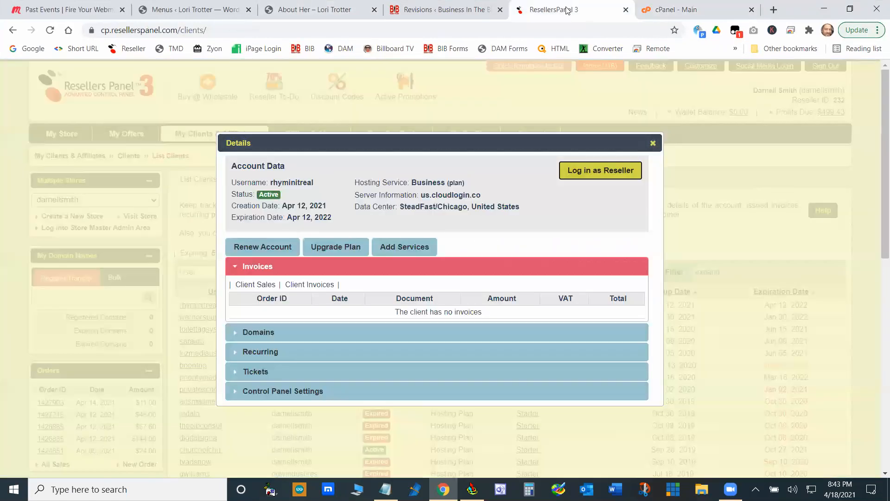
click(618, 171)
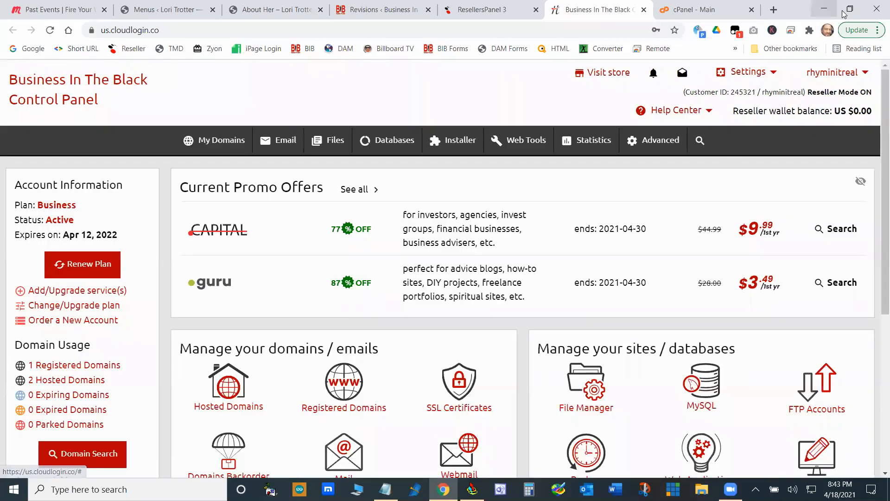
- Restore the browser window to a narrow size and inspect the hosting control panel's collapsed navigation menu
click(845, 13)
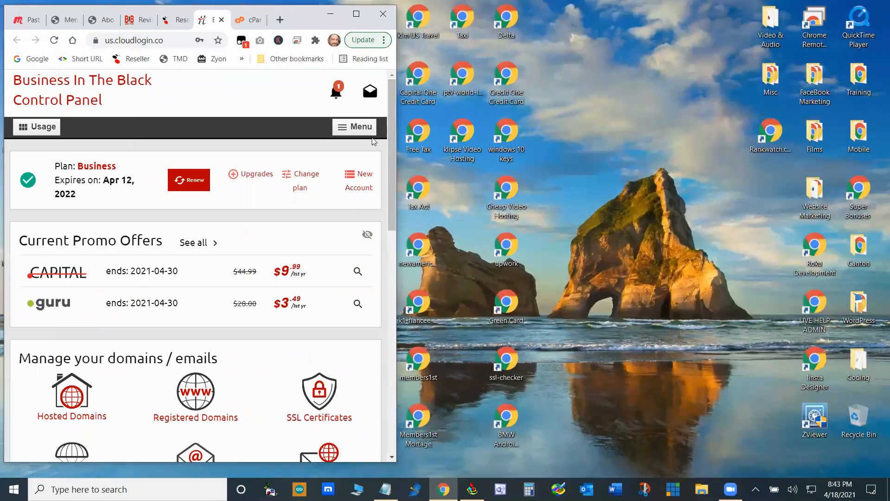
click(345, 128)
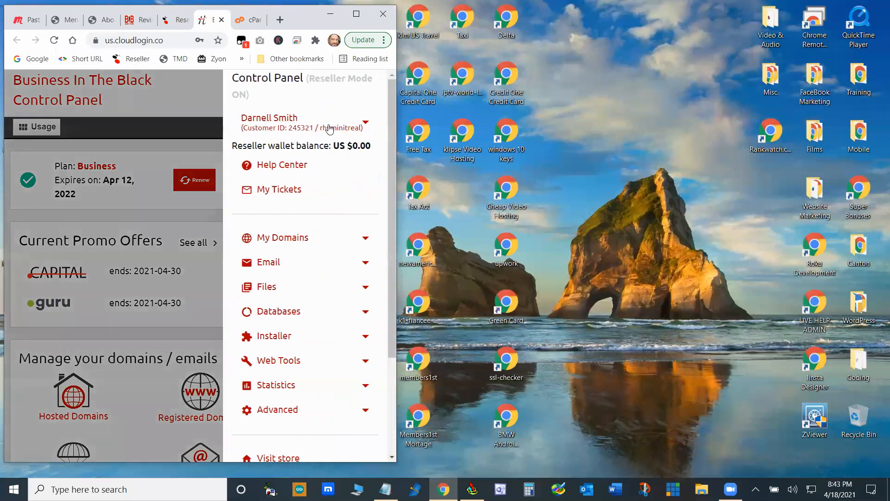
click(190, 99)
drag(392, 145, 388, 104)
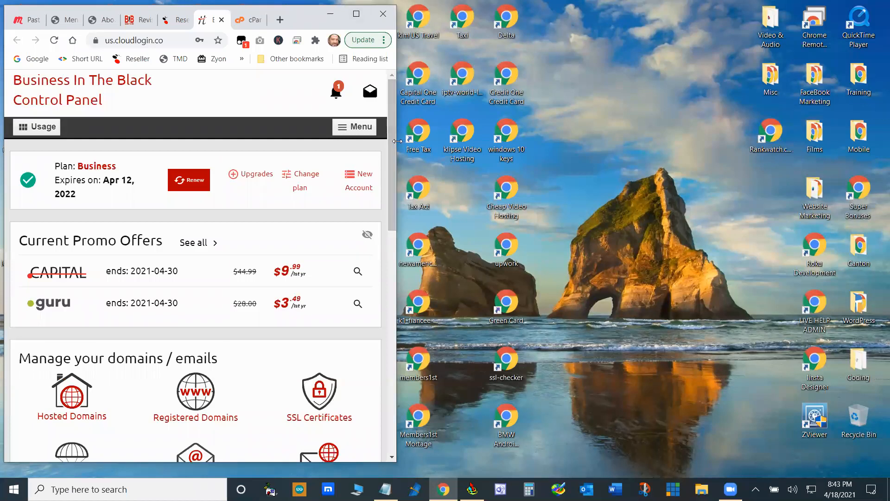
- Narrow the browser window to about phone width, inspect the control panel's mobile layout and menu, and maximize the window
drag(398, 141, 254, 149)
click(261, 116)
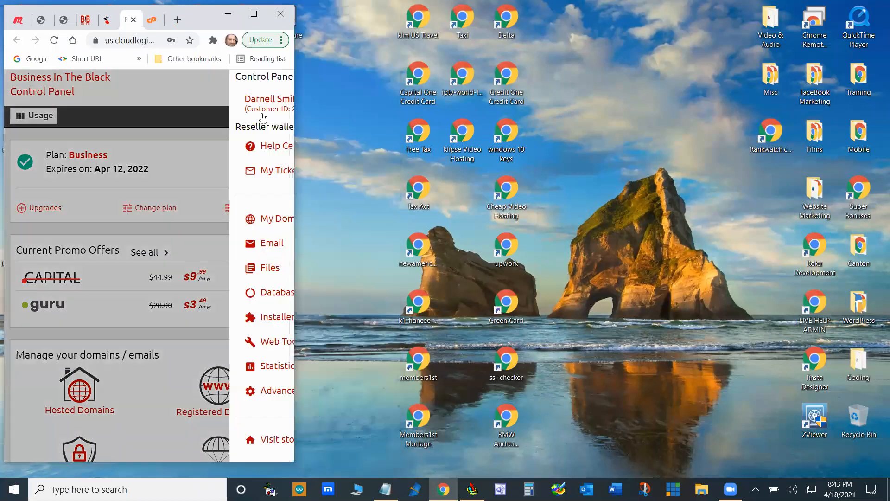
click(100, 103)
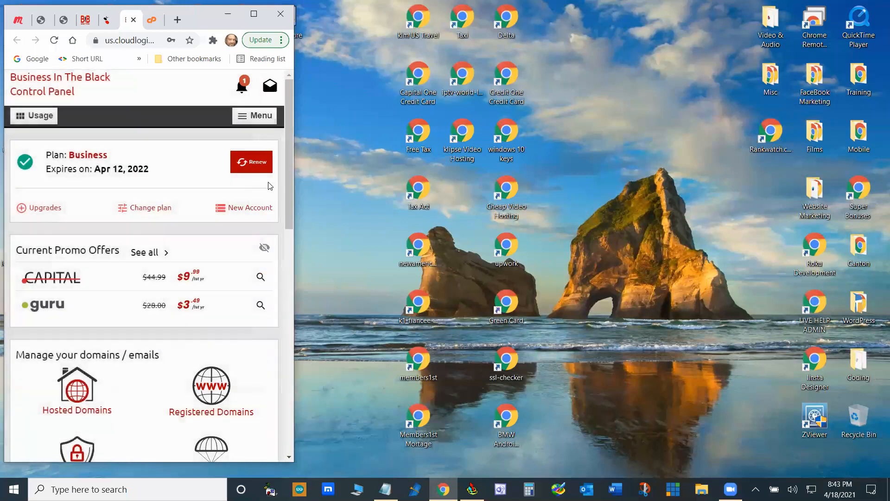
drag(283, 192, 258, 60)
click(255, 13)
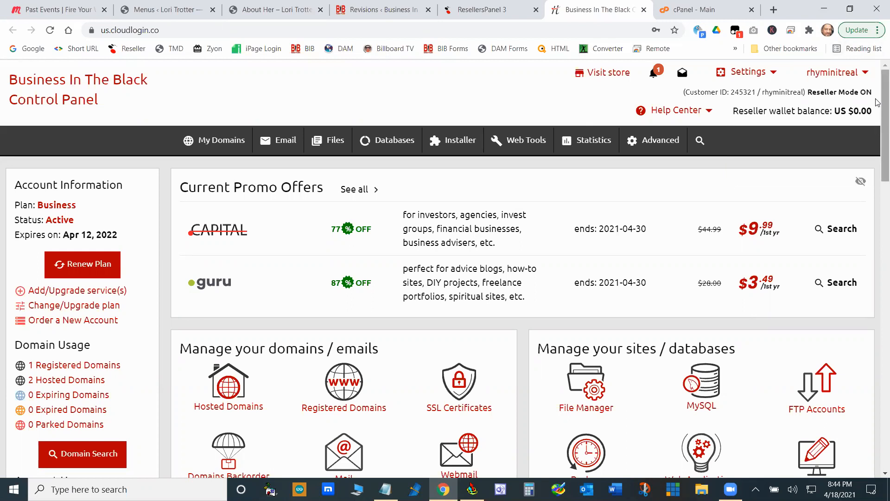
- Compare the control panel's phone-width menu with its layout in a much wider window, and return the browser to full screen
click(849, 10)
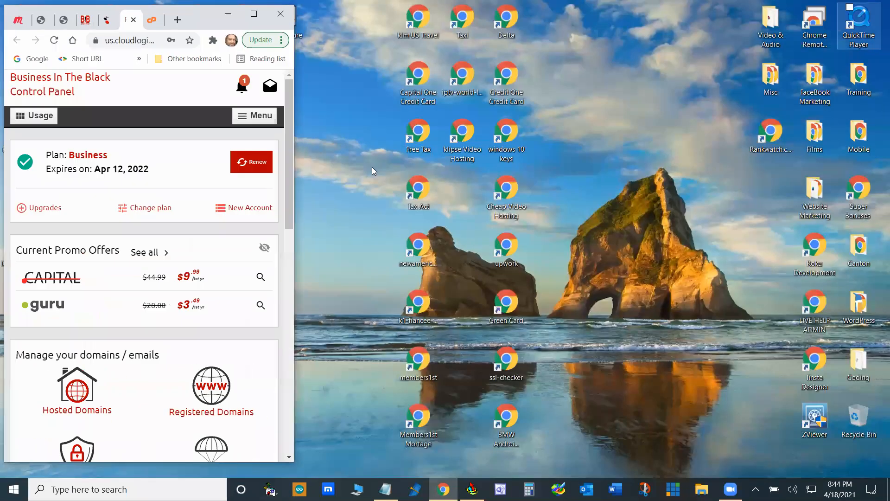
click(257, 116)
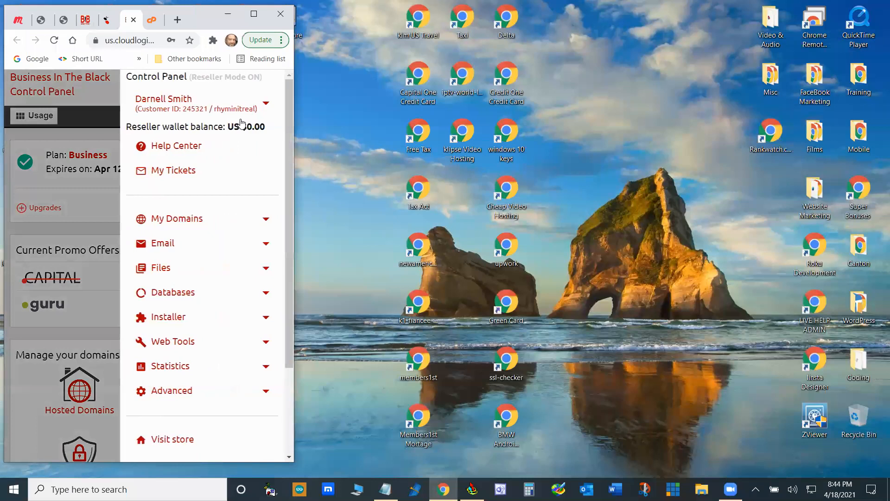
click(102, 99)
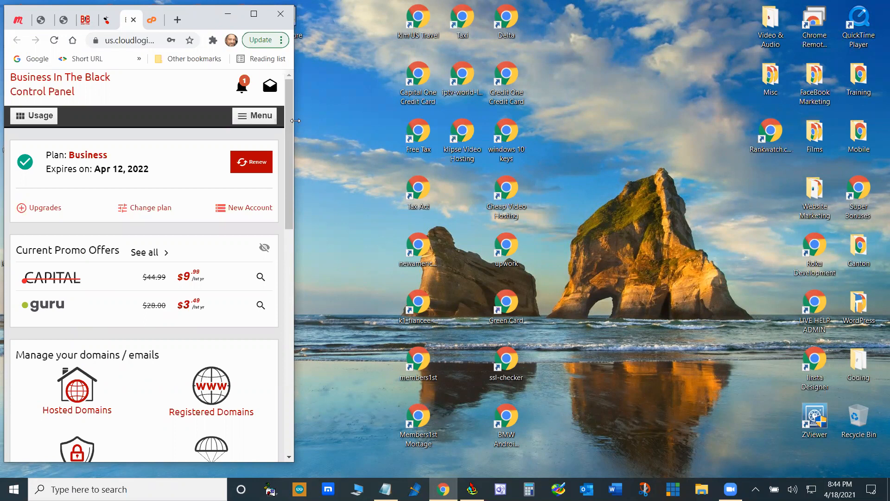
drag(296, 120, 704, 126)
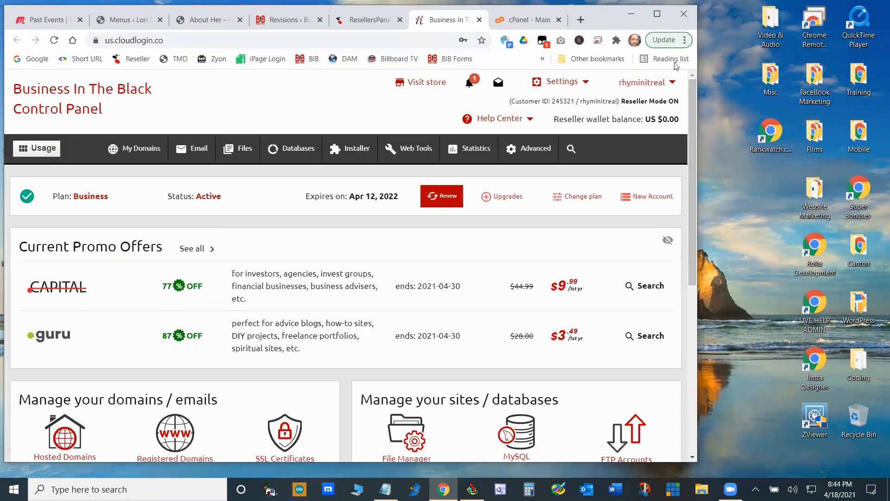
click(667, 14)
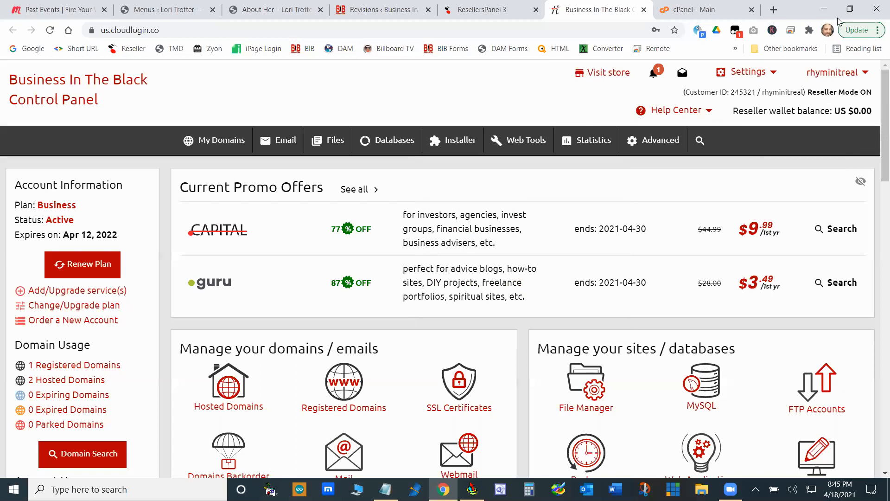
- Shrink the browser window until the navigation bar collapses, check the tablet-width menu, and widen the window back to full screen
click(850, 9)
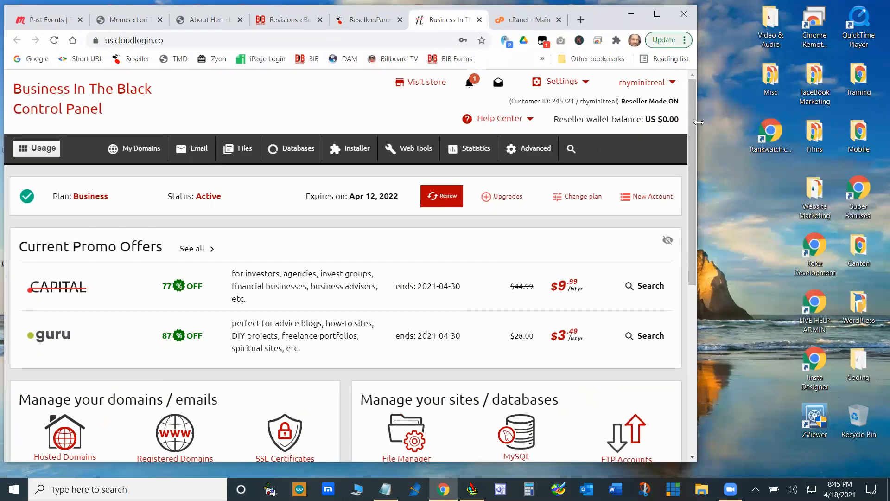
drag(698, 122, 689, 124)
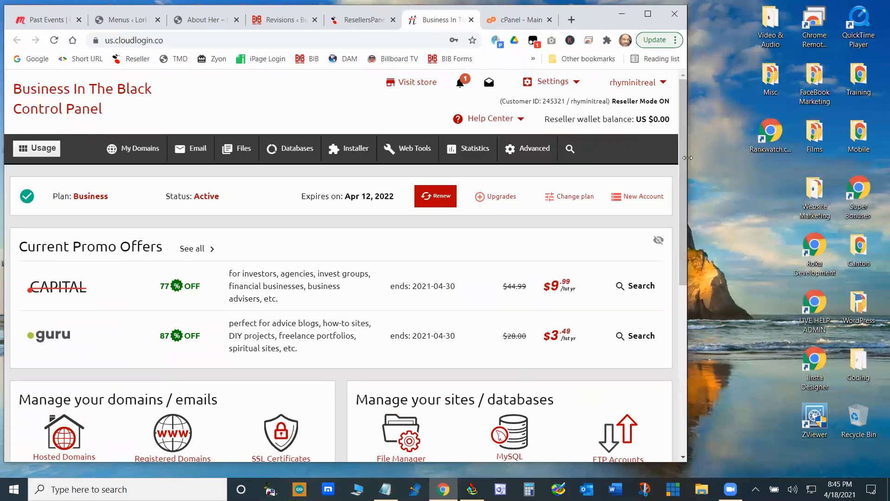
drag(688, 158, 596, 156)
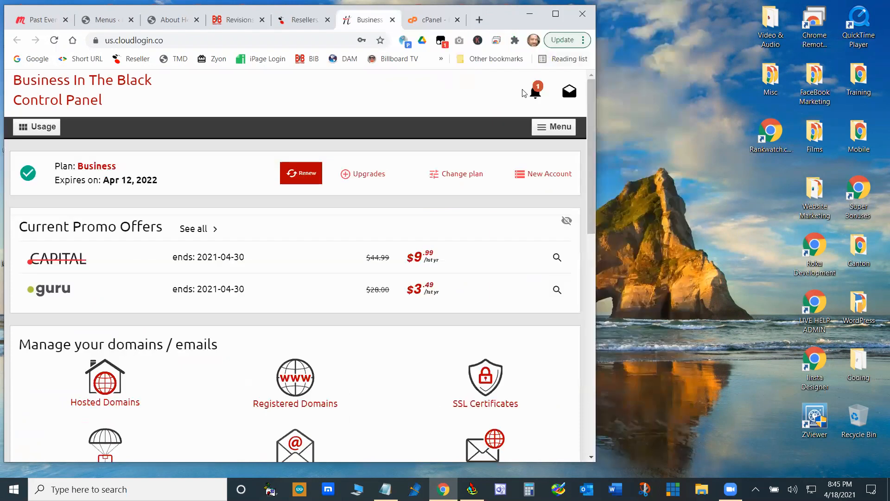
click(553, 129)
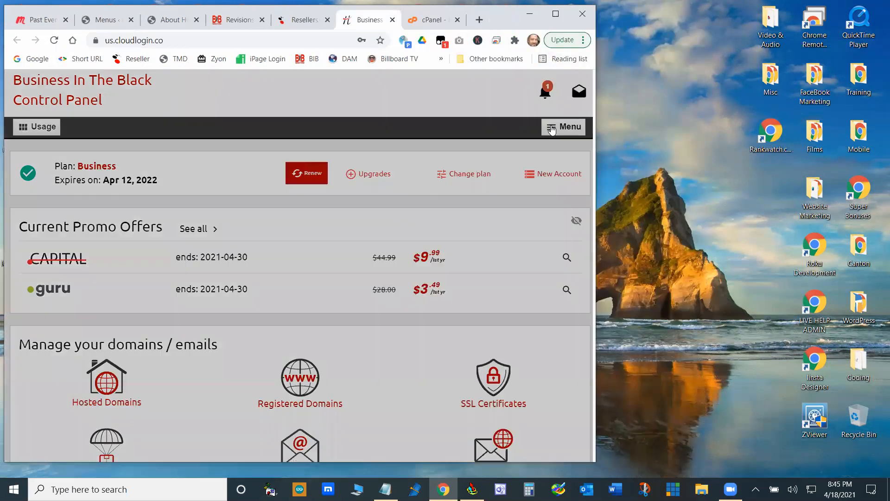
click(385, 90)
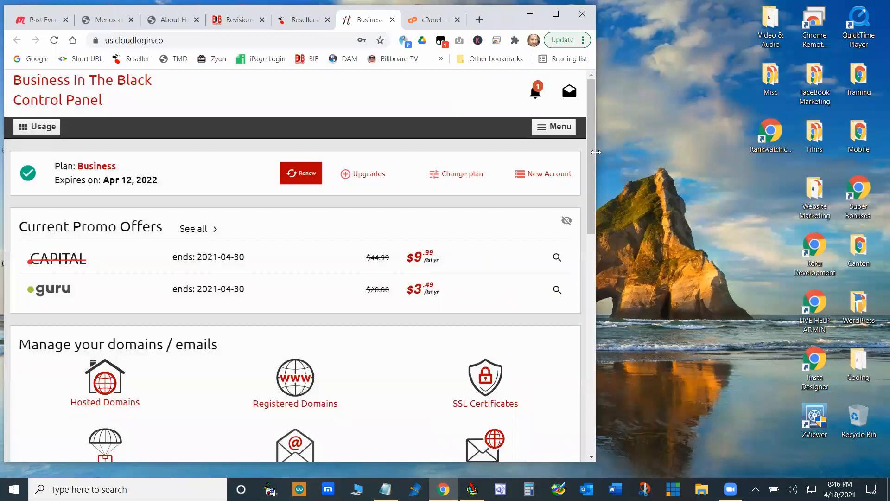
drag(595, 152, 821, 139)
click(784, 20)
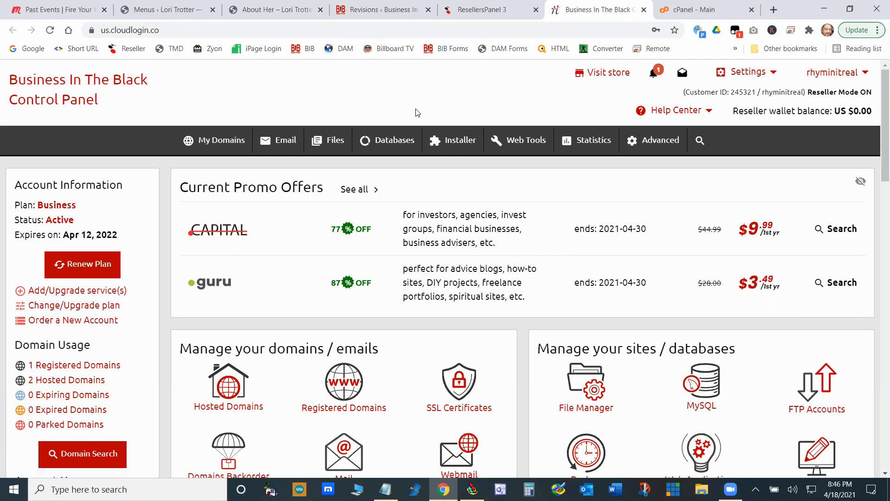
- Switch to Zoom, look at its sign-in options without signing in, and close the Zoom window
click(730, 489)
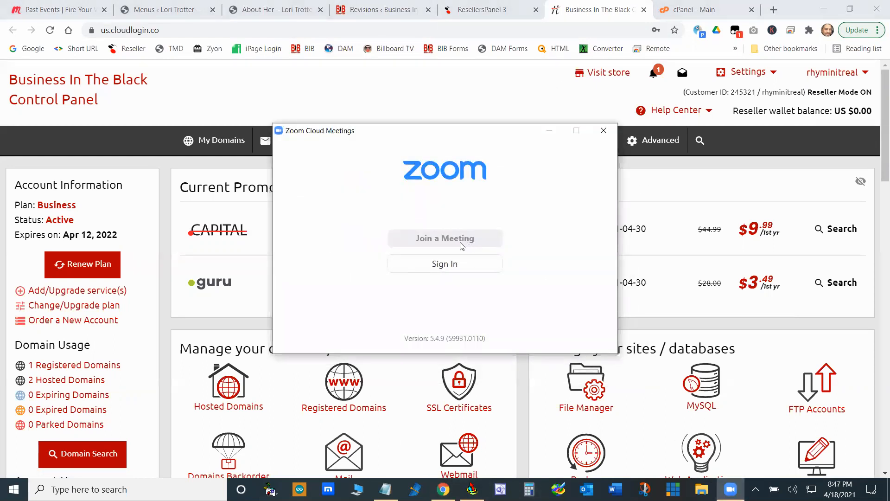
click(450, 268)
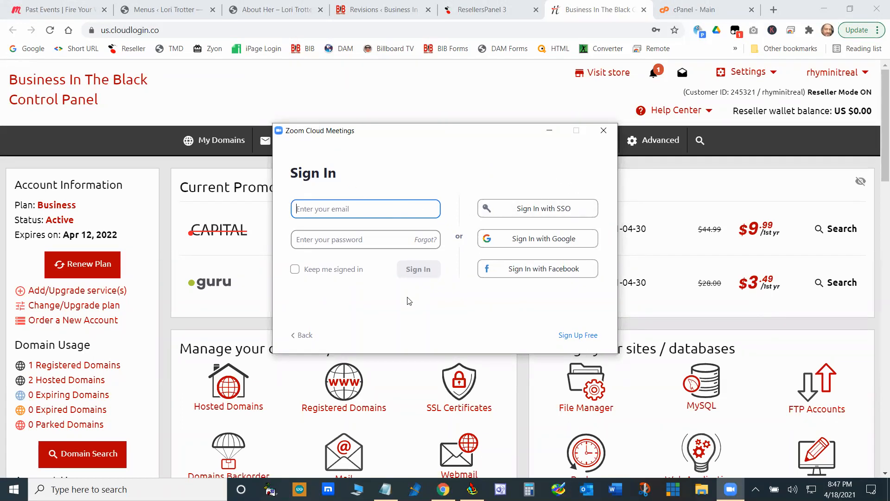
click(313, 336)
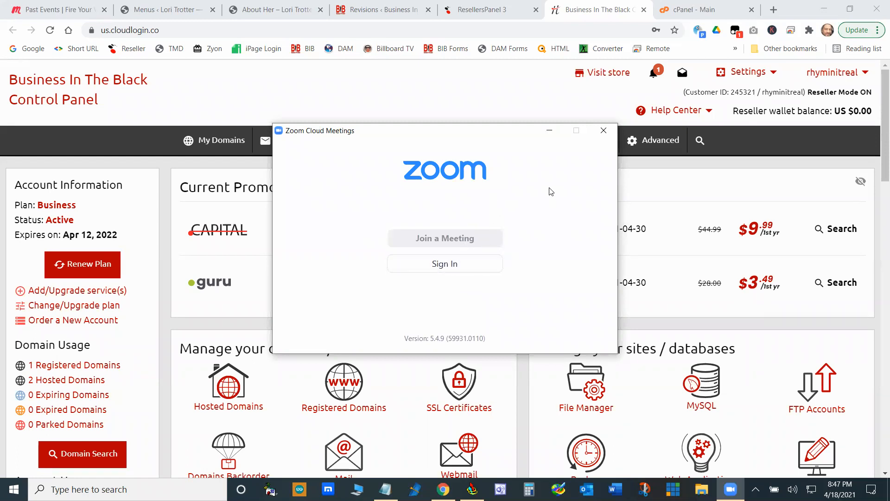
click(461, 267)
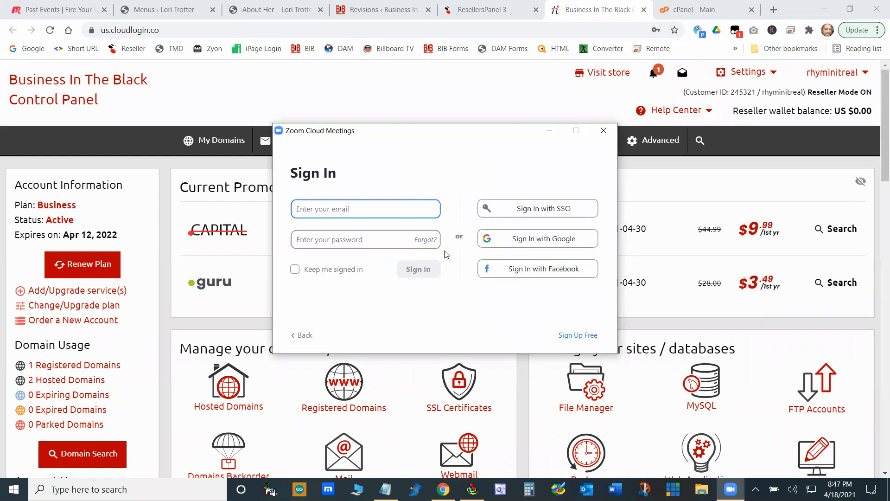
click(304, 335)
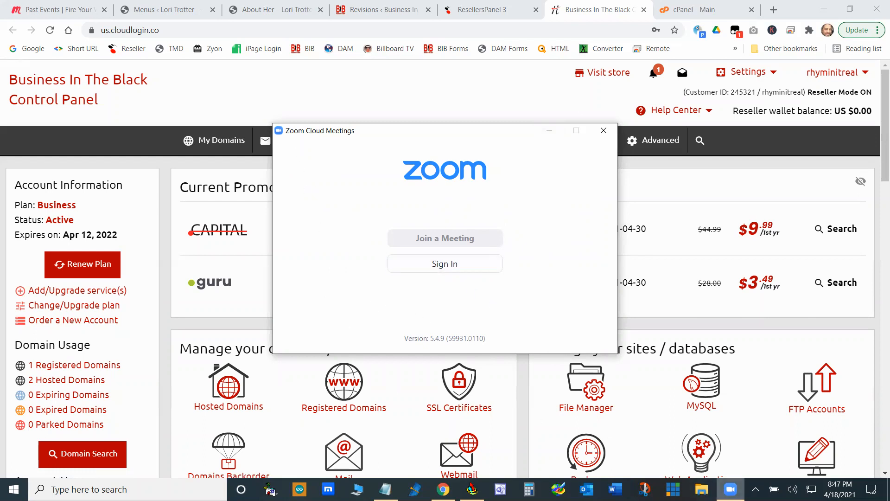
click(755, 490)
click(756, 468)
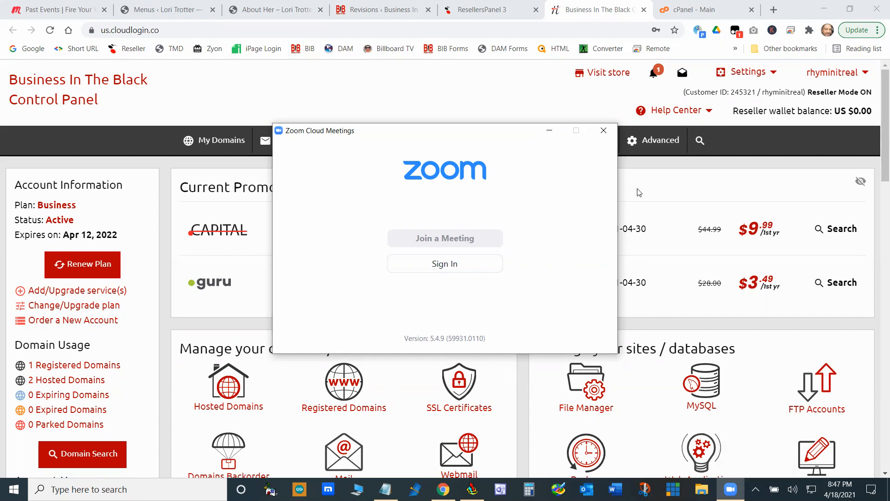
click(604, 135)
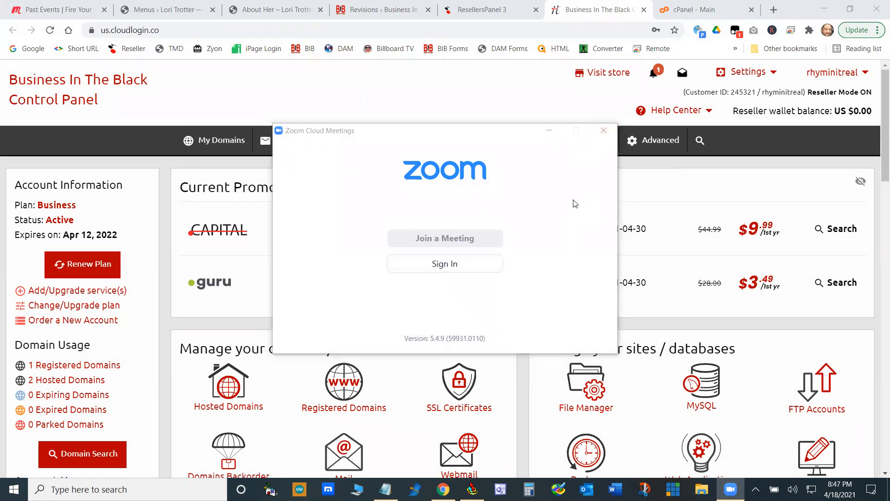